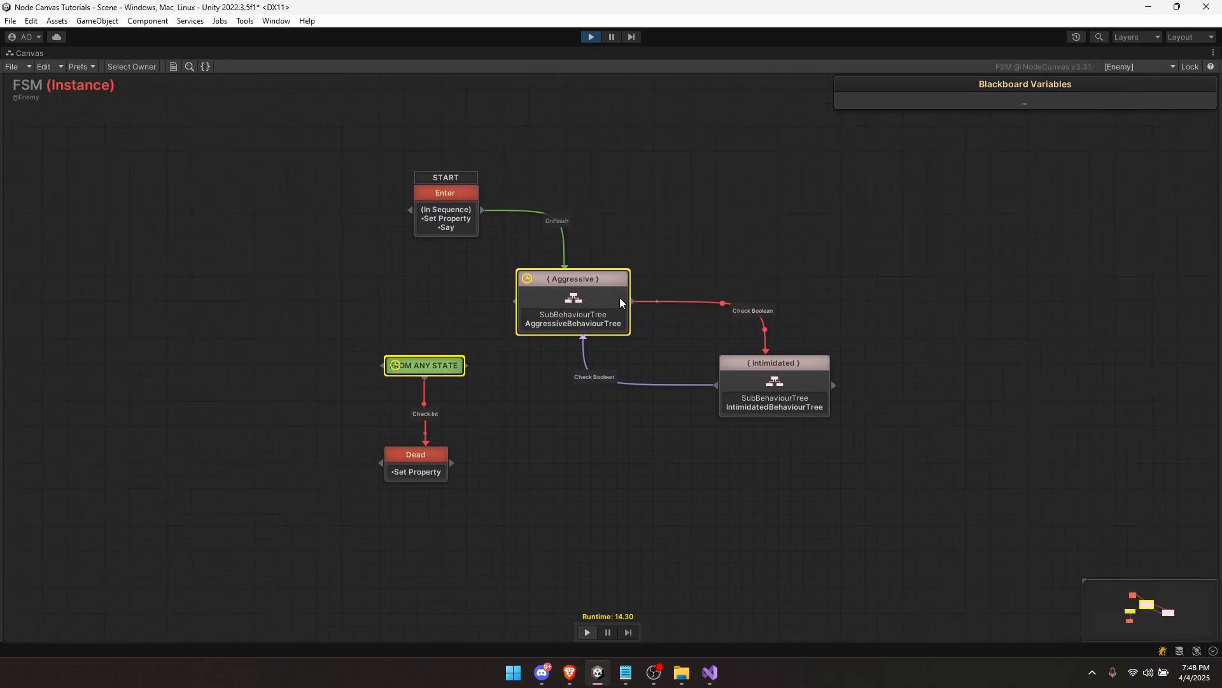
# Step: Open the Aggressive state's sub behaviour tree in the running enemy FSM graph
pyautogui.moveTo(592, 412); pyautogui.dragTo(664, 420, button='middle')
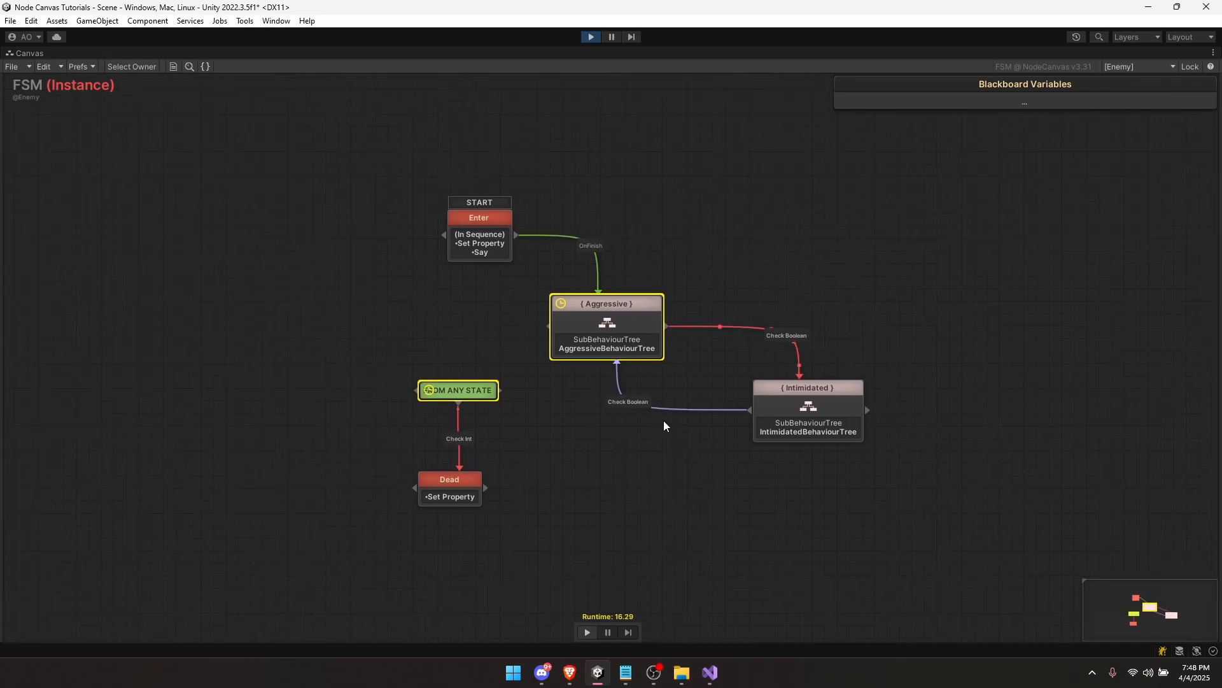
pyautogui.doubleClick(647, 324)
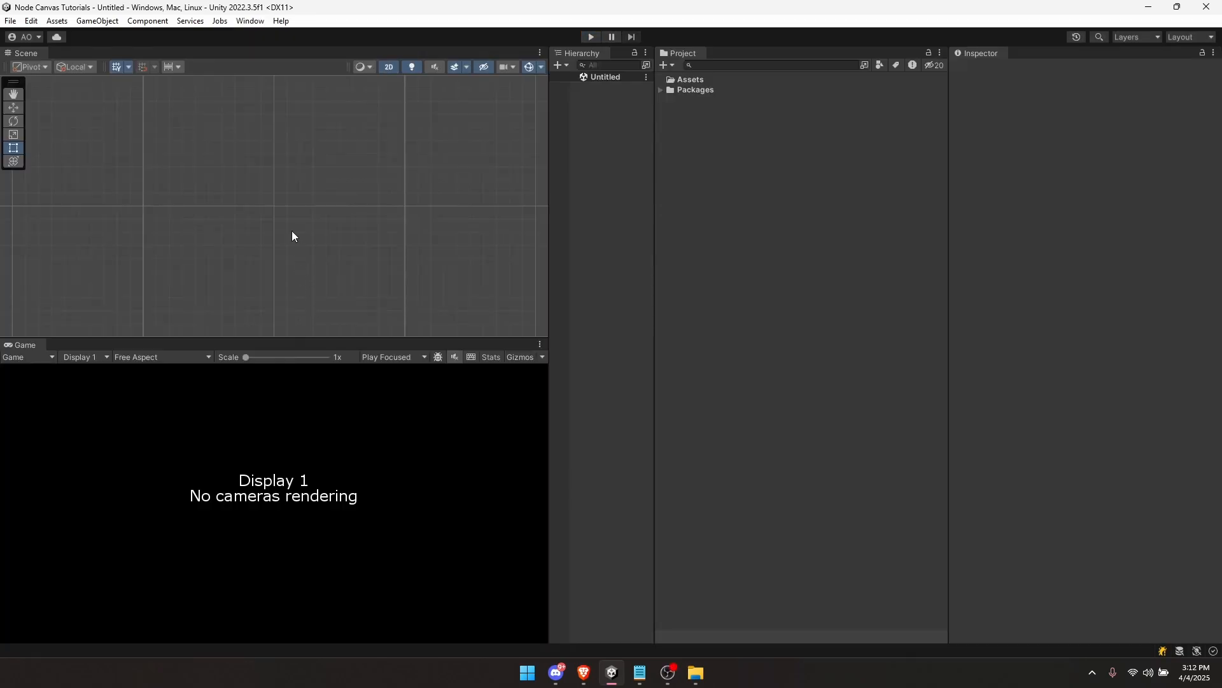
# Step: Import all files of the NodeCanvas package from My Assets into the project through the Package Manager
pyautogui.click(250, 20)
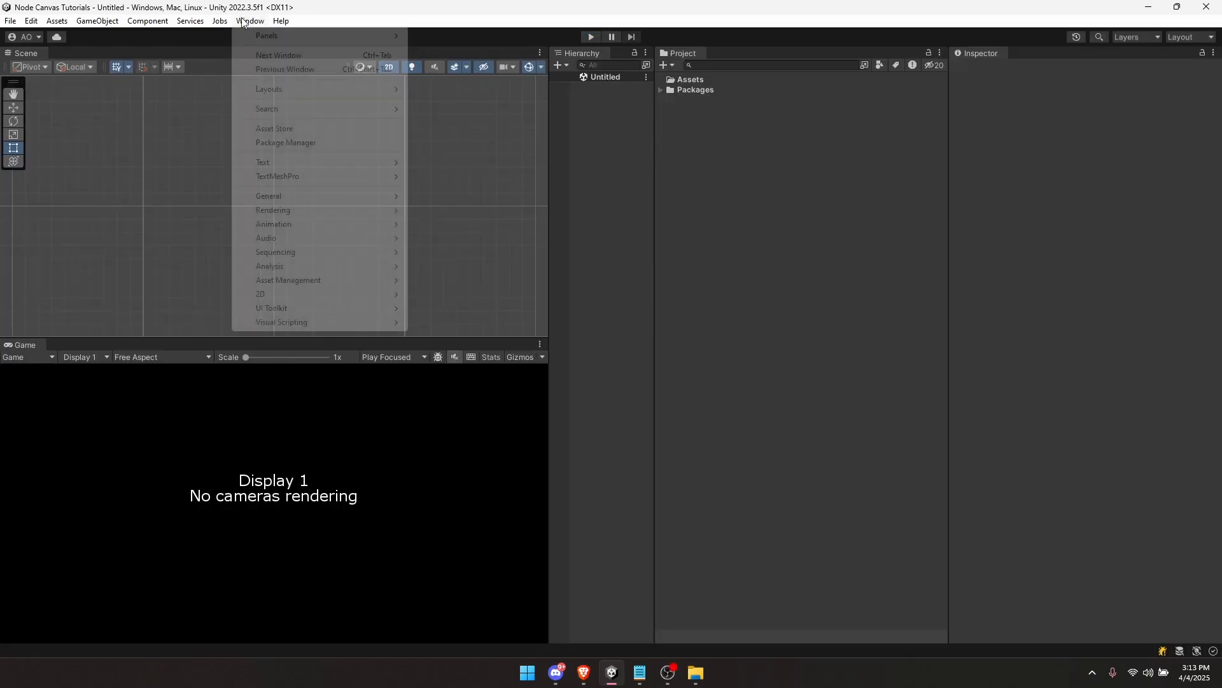
pyautogui.click(281, 144)
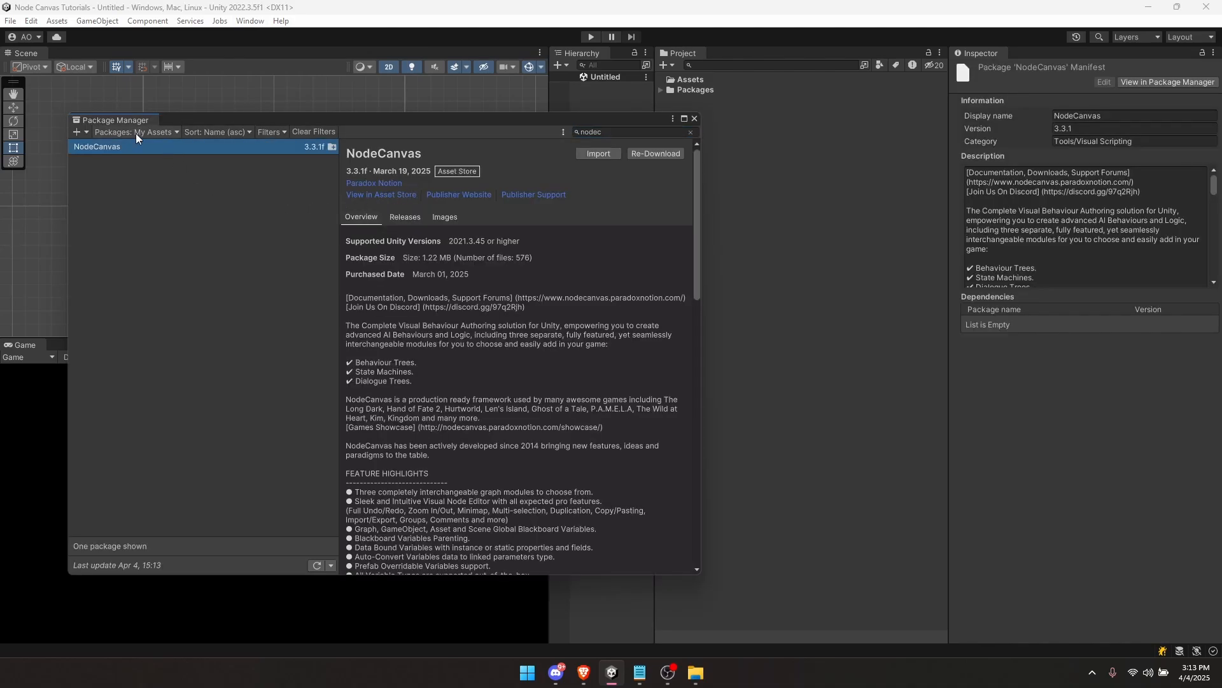
pyautogui.click(120, 134)
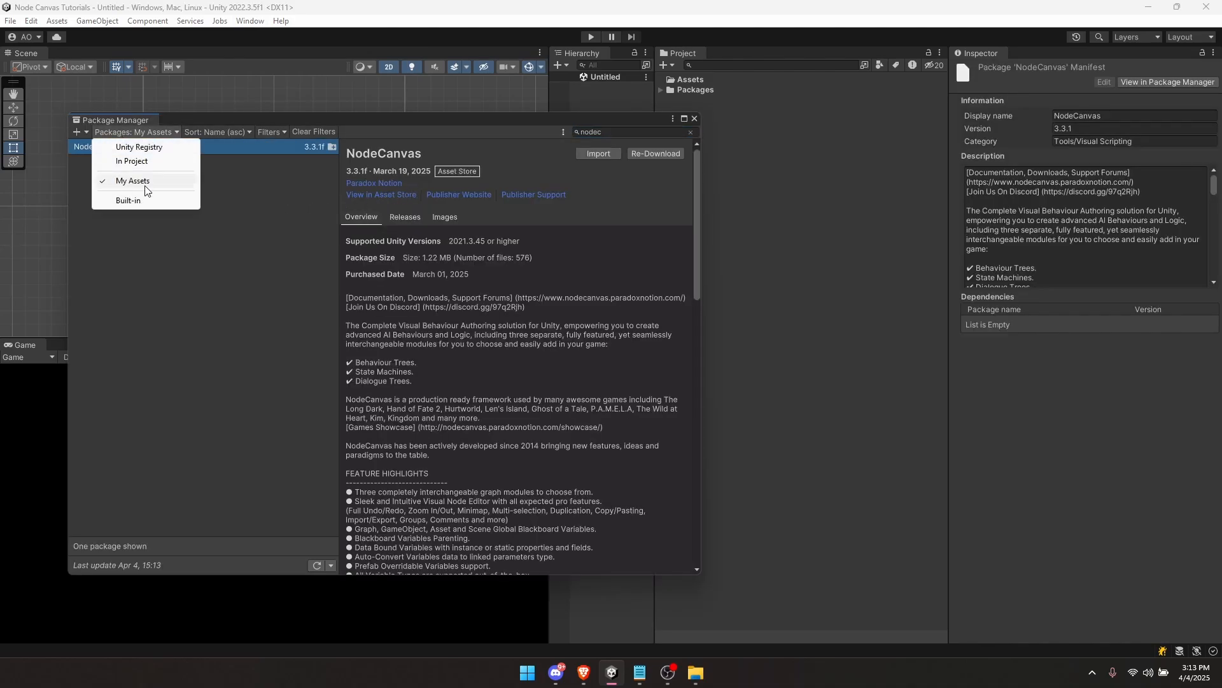
pyautogui.click(268, 197)
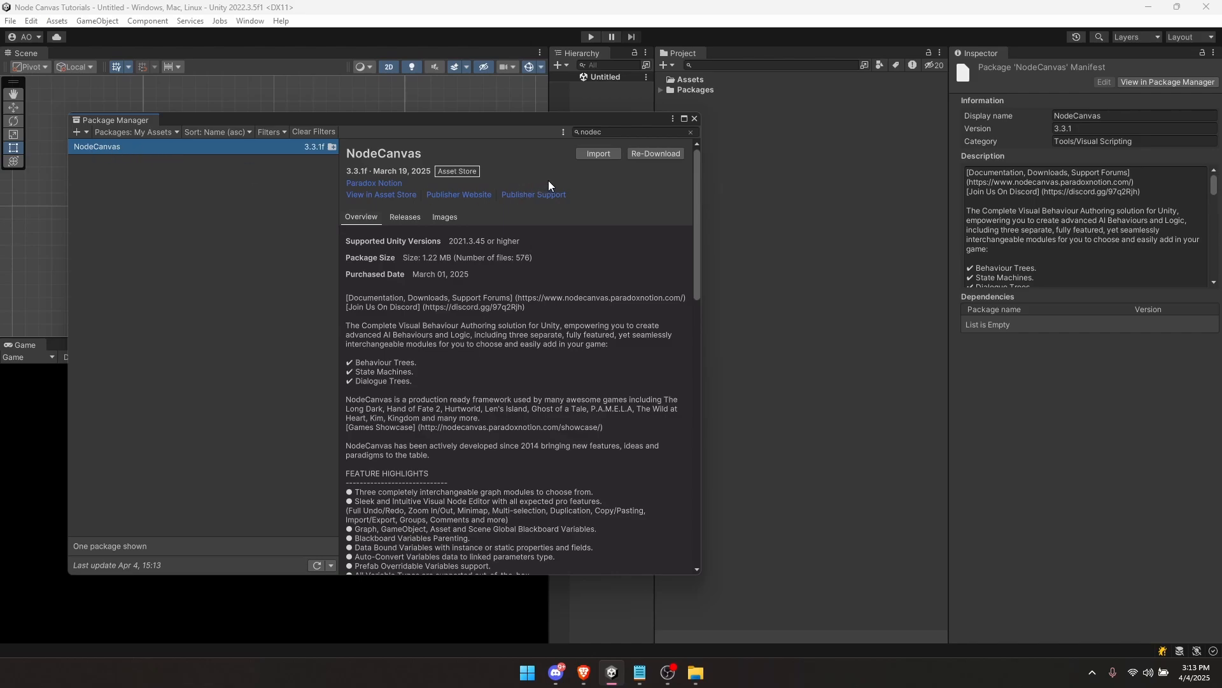
pyautogui.click(592, 154)
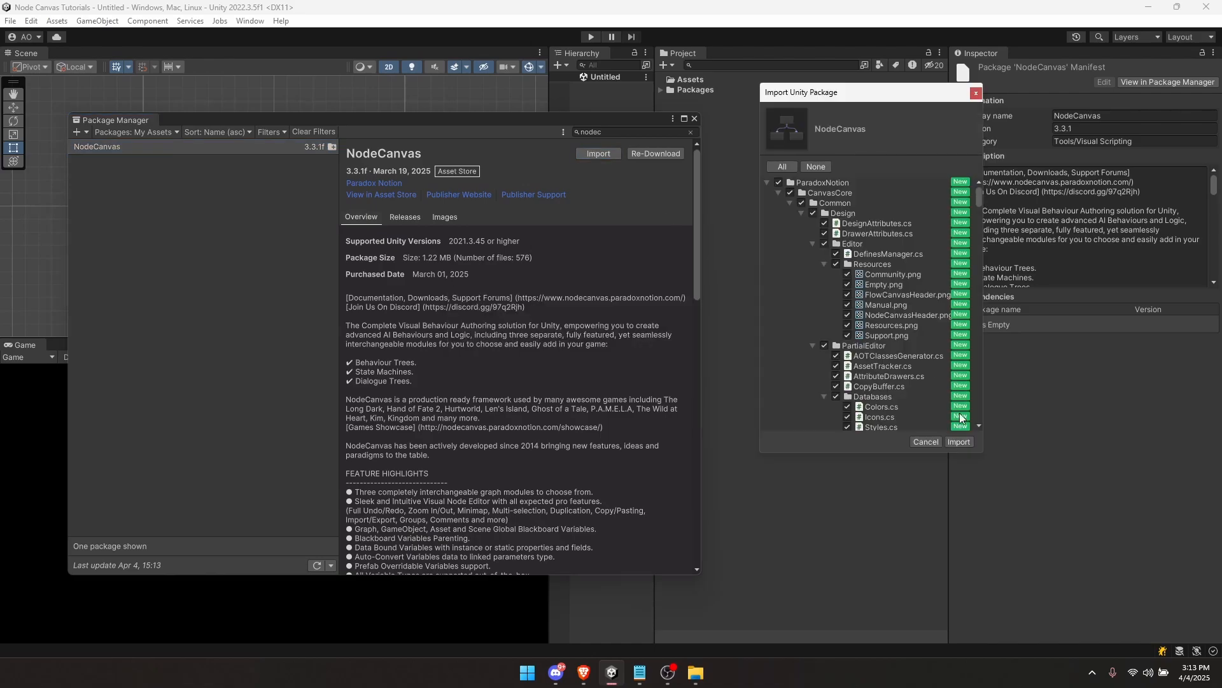
pyautogui.click(963, 441)
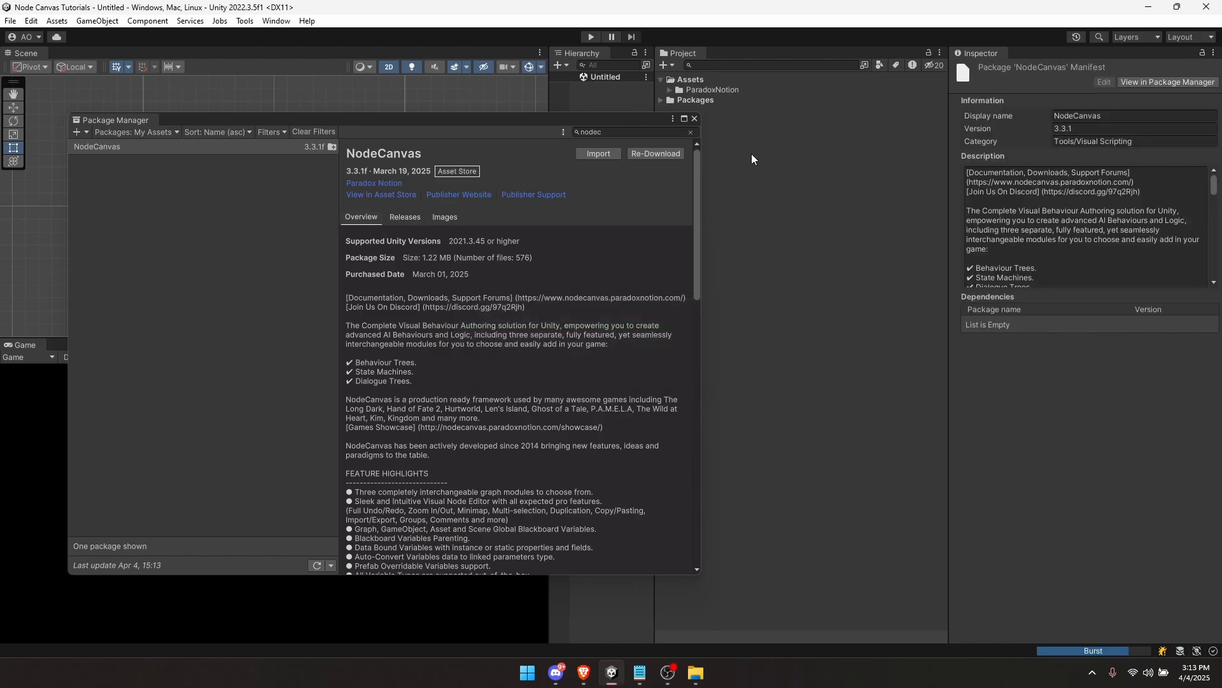
# Step: Close the Package Manager and expand the imported ParadoxNotion folder to check its CanvasCore and NodeCanvas subfolders
pyautogui.click(700, 90)
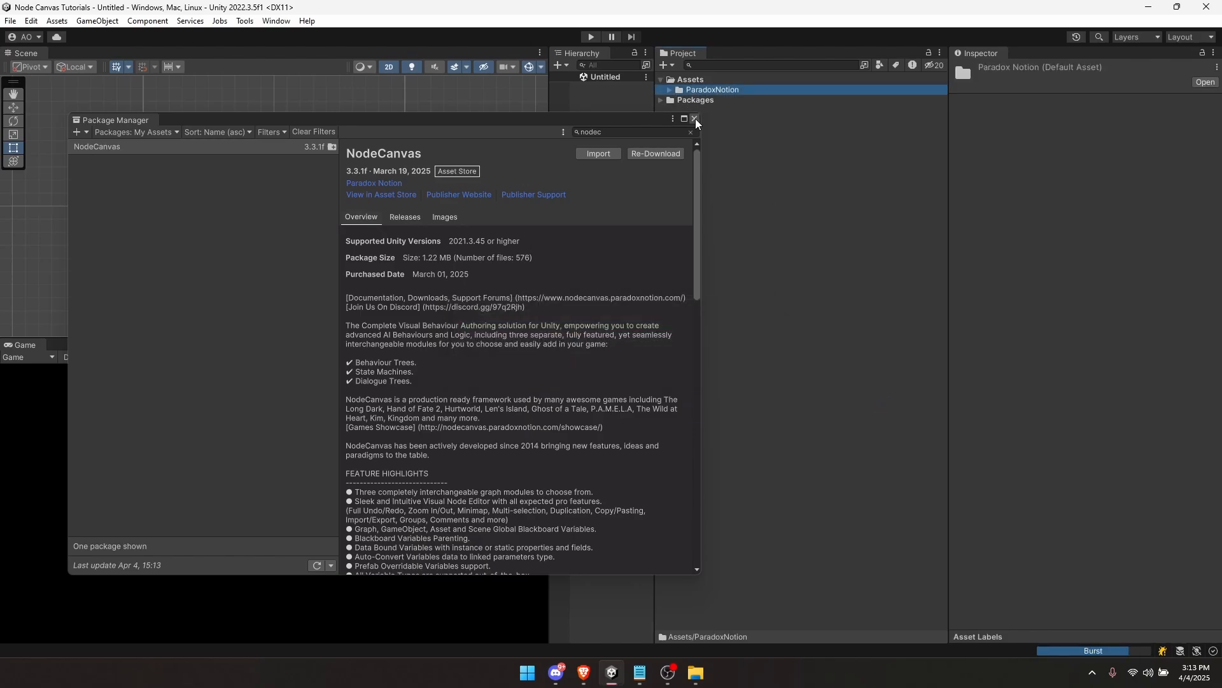
pyautogui.click(695, 119)
pyautogui.click(670, 89)
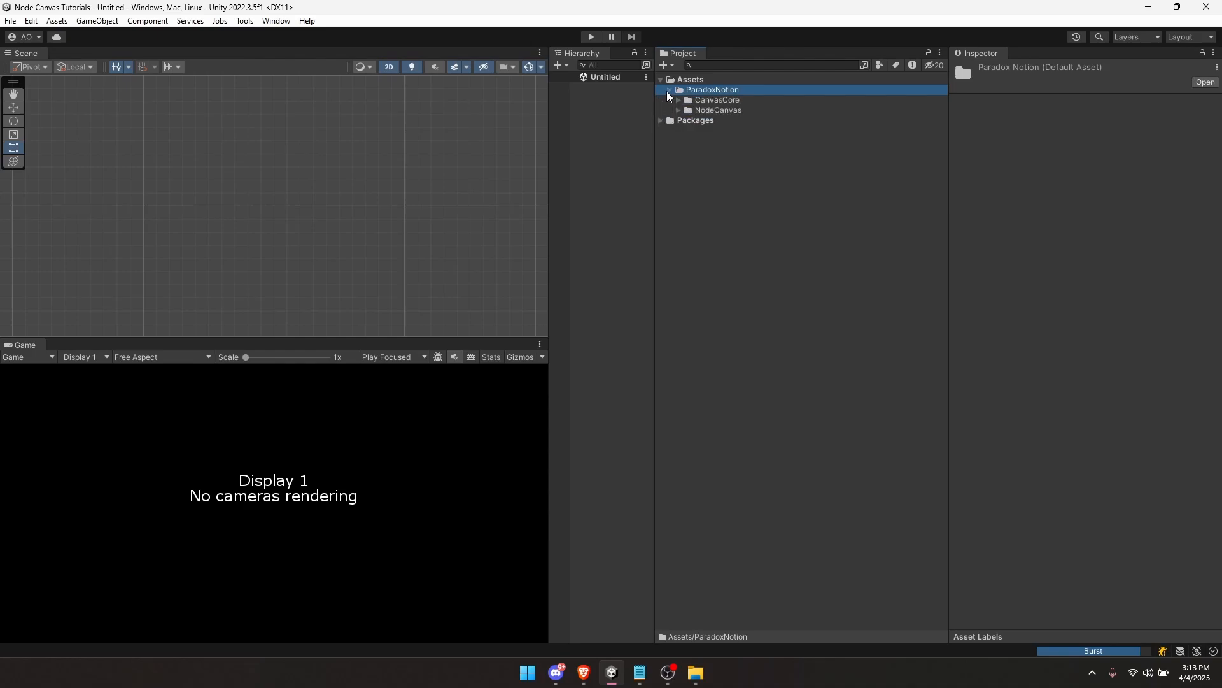
pyautogui.click(699, 102)
pyautogui.click(705, 111)
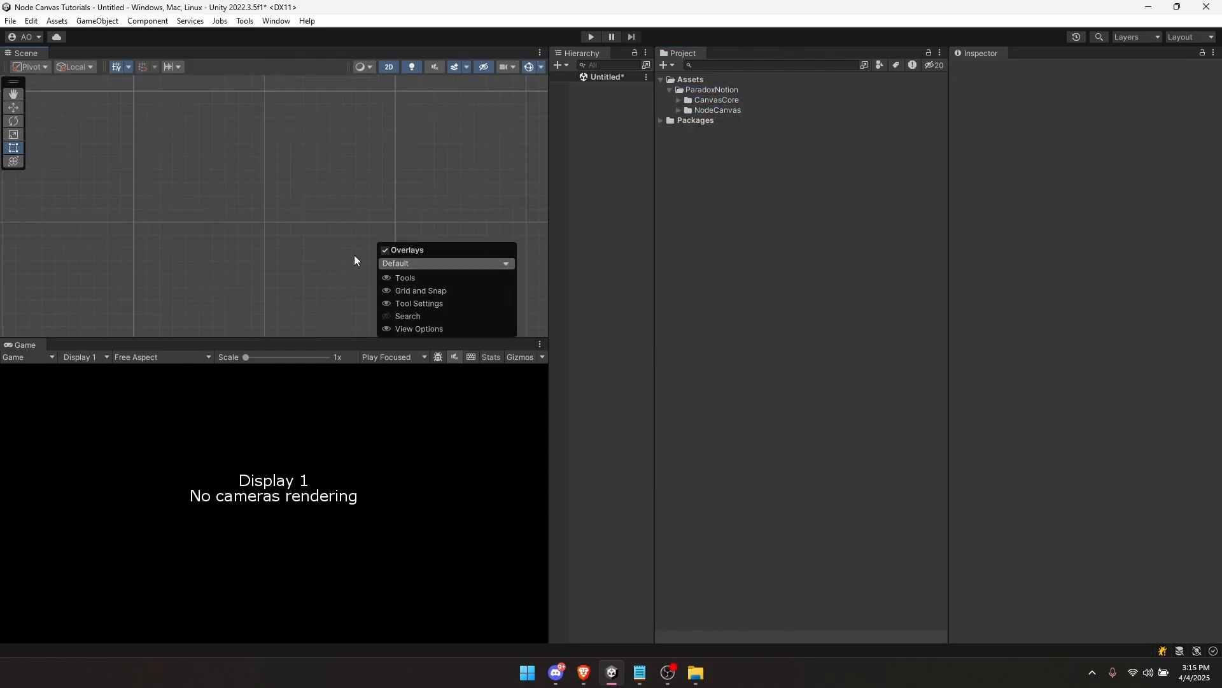
# Step: Create an empty game object in the scene and name it BehaviourTree
pyautogui.moveTo(354, 254); pyautogui.dragTo(308, 239, button='middle')
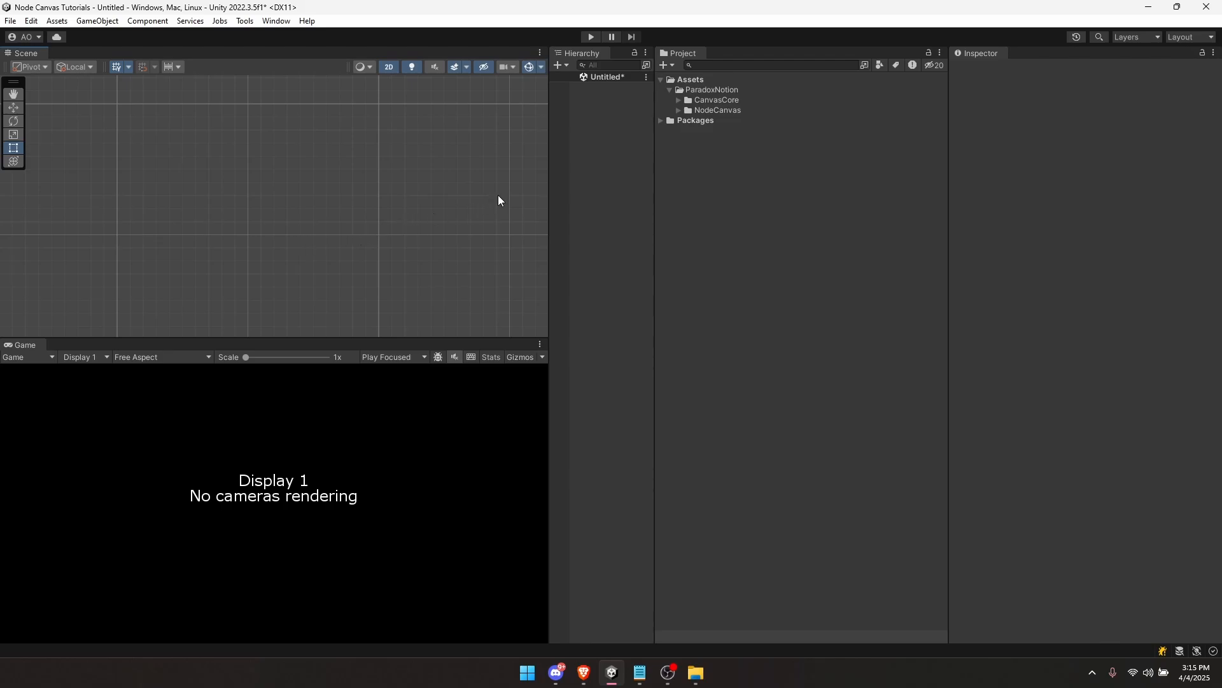
pyautogui.click(603, 124)
pyautogui.rightClick(601, 121)
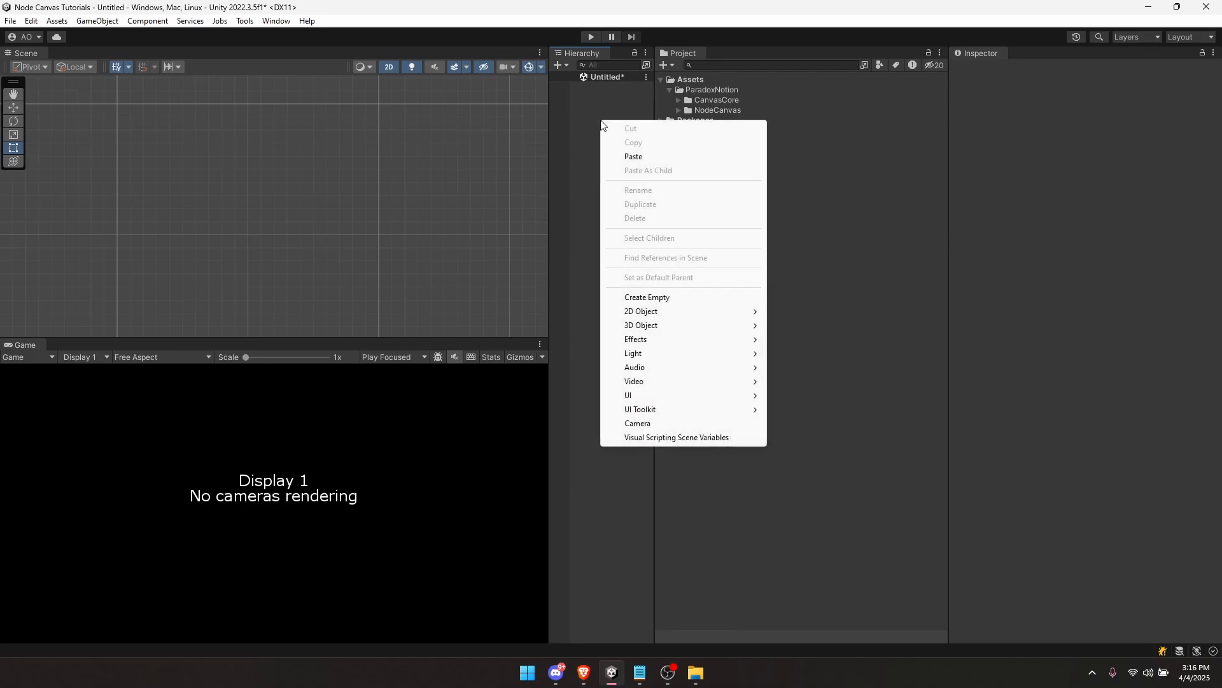
pyautogui.click(659, 298)
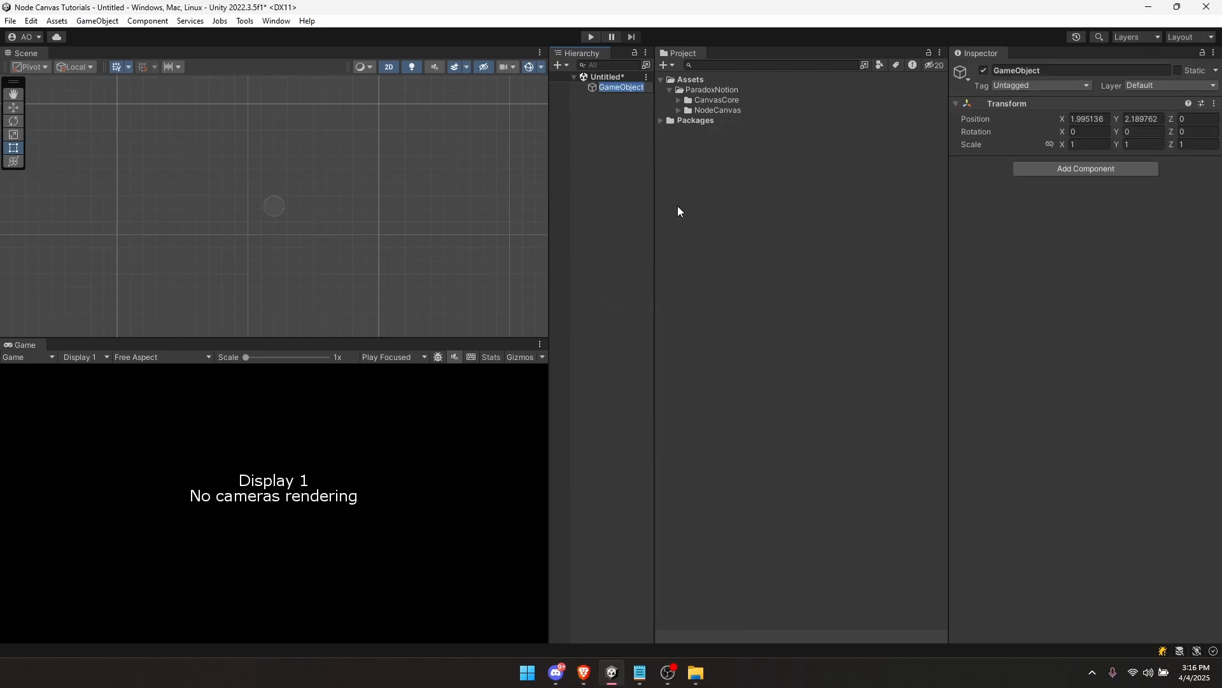
pyautogui.write('BehaviourTree')
pyautogui.press('Return')
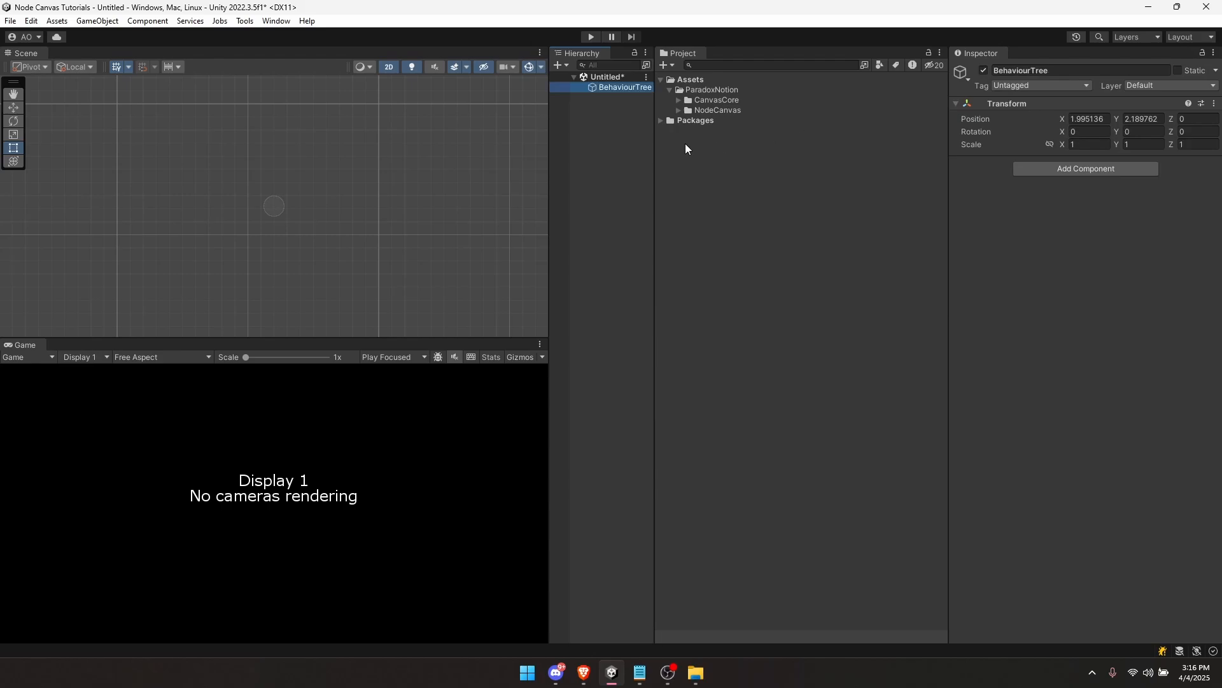
# Step: Duplicate the BehaviourTree object to make two more empty objects named FiniteStateMachine and DialogueTree
pyautogui.hotkey('ctrl', 'd')
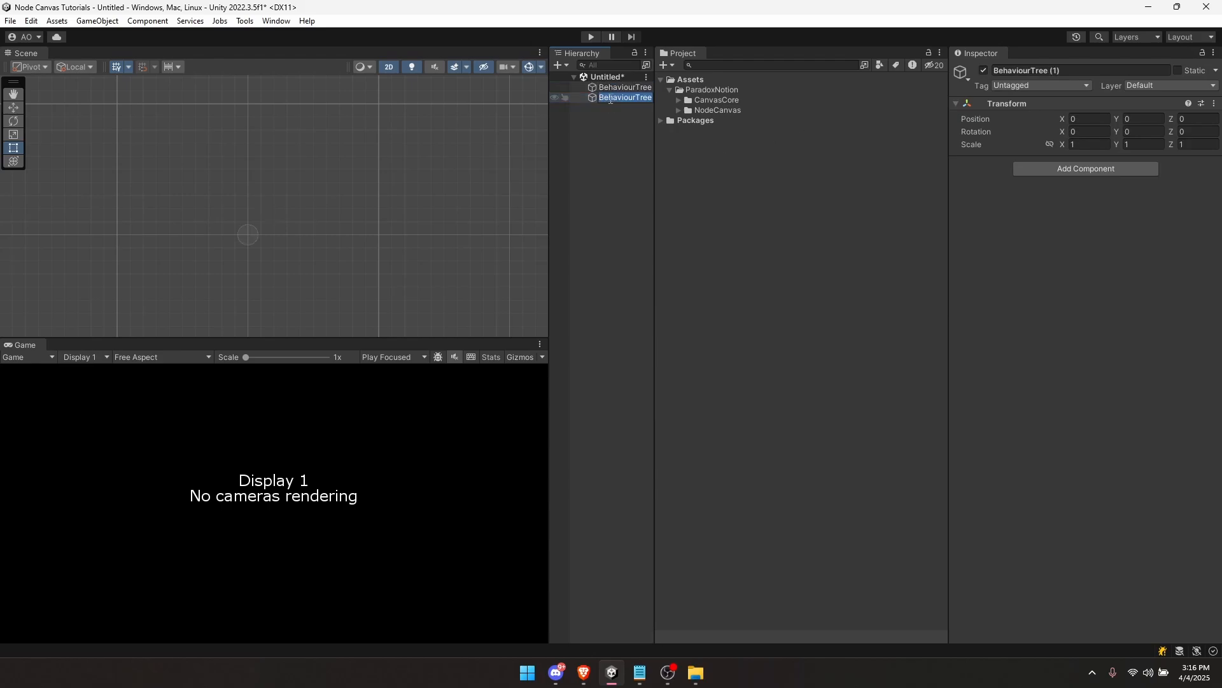
pyautogui.write('FiniteState')
pyautogui.write('Machine')
pyautogui.press('Return')
pyautogui.hotkey('ctrl', 'd')
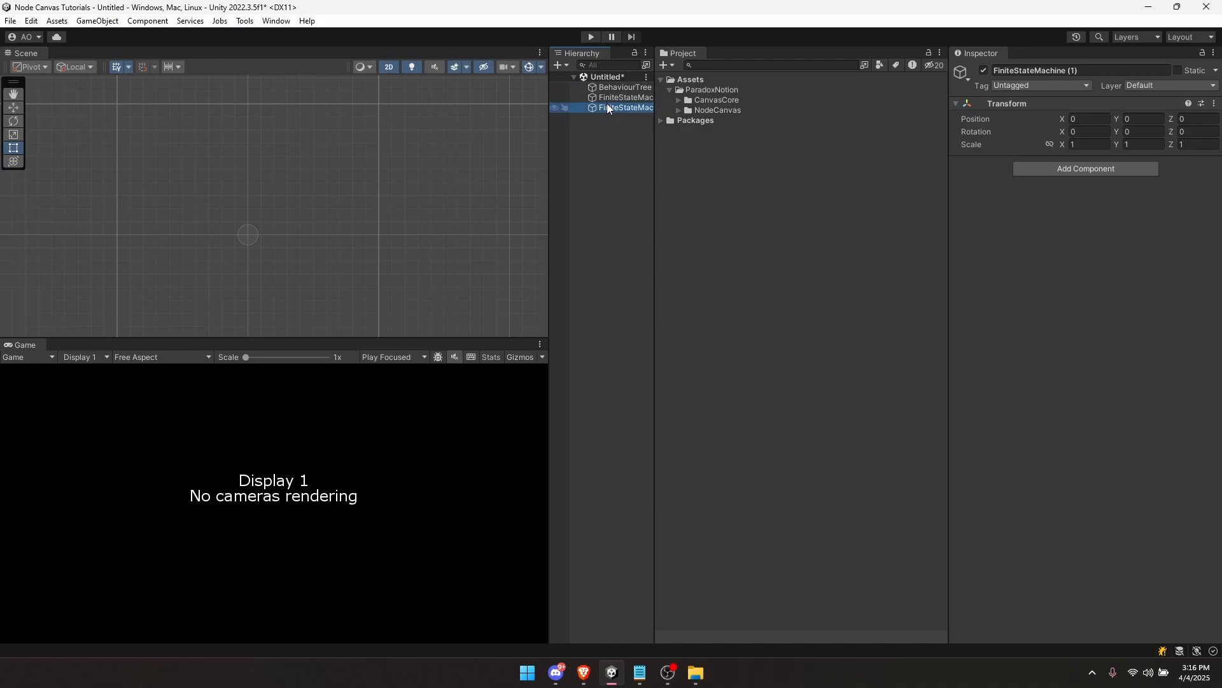
pyautogui.write('DialogueTree')
pyautogui.press('Return')
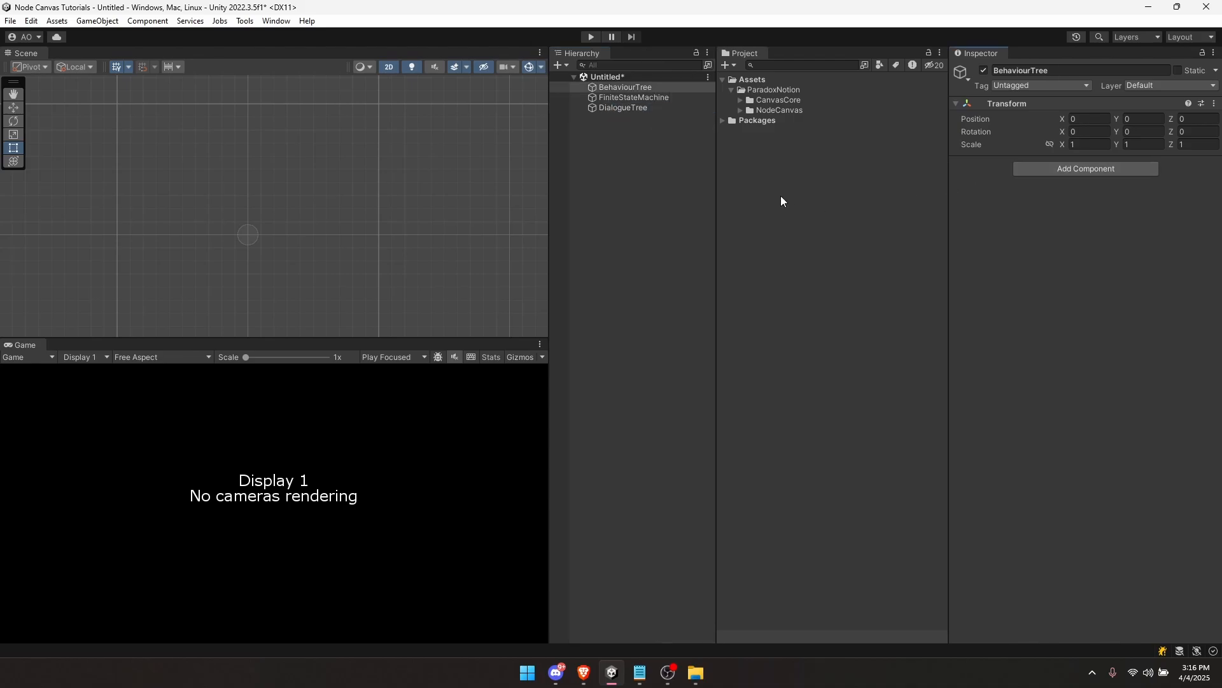
# Step: Add a Behaviour Tree Owner component to BehaviourTree and an FSM Owner component to FiniteStateMachine
pyautogui.click(1078, 169)
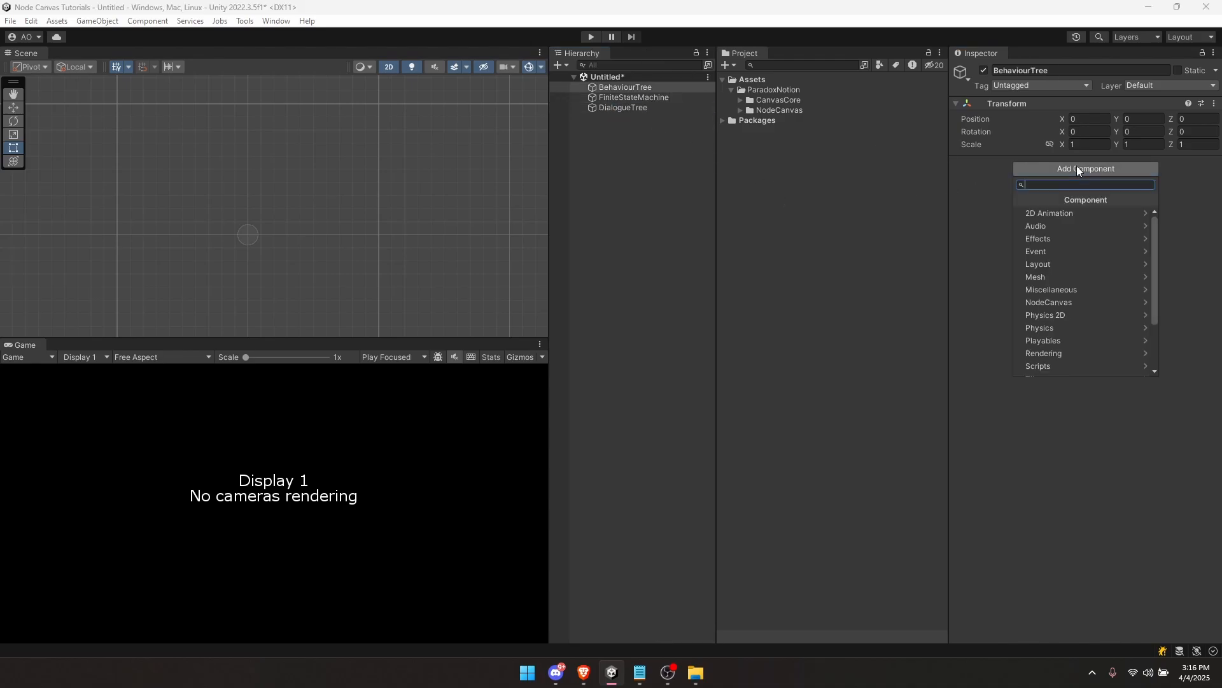
pyautogui.write('behavi')
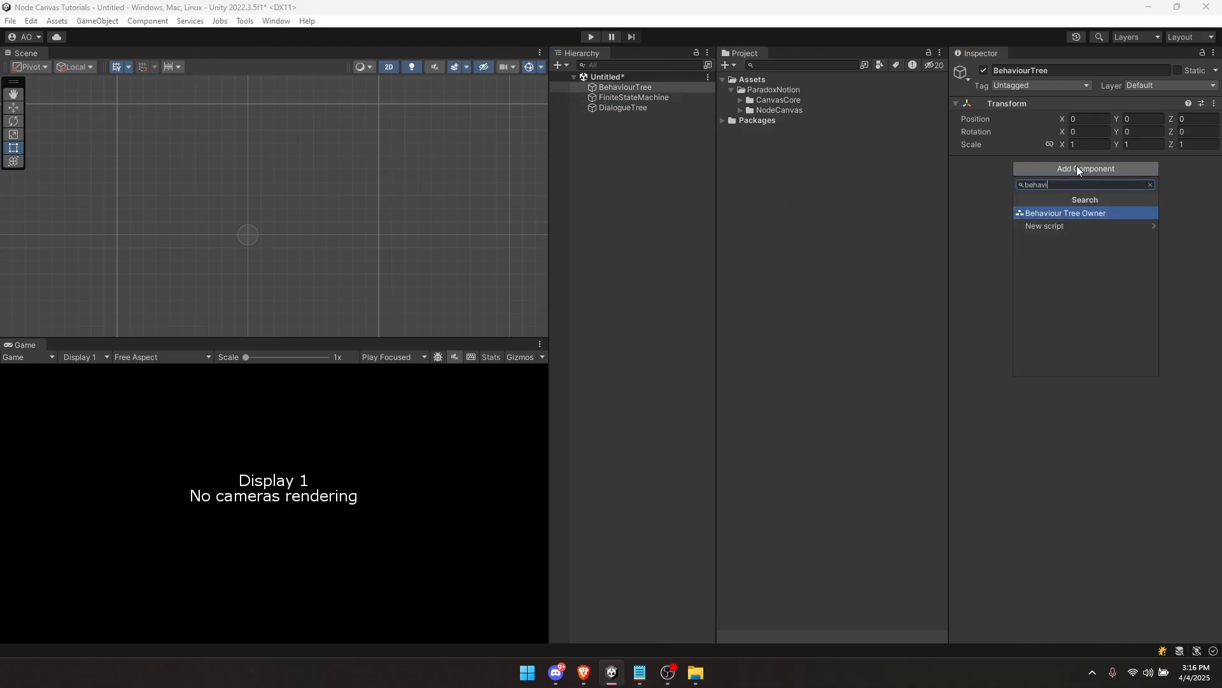
pyautogui.press('Return')
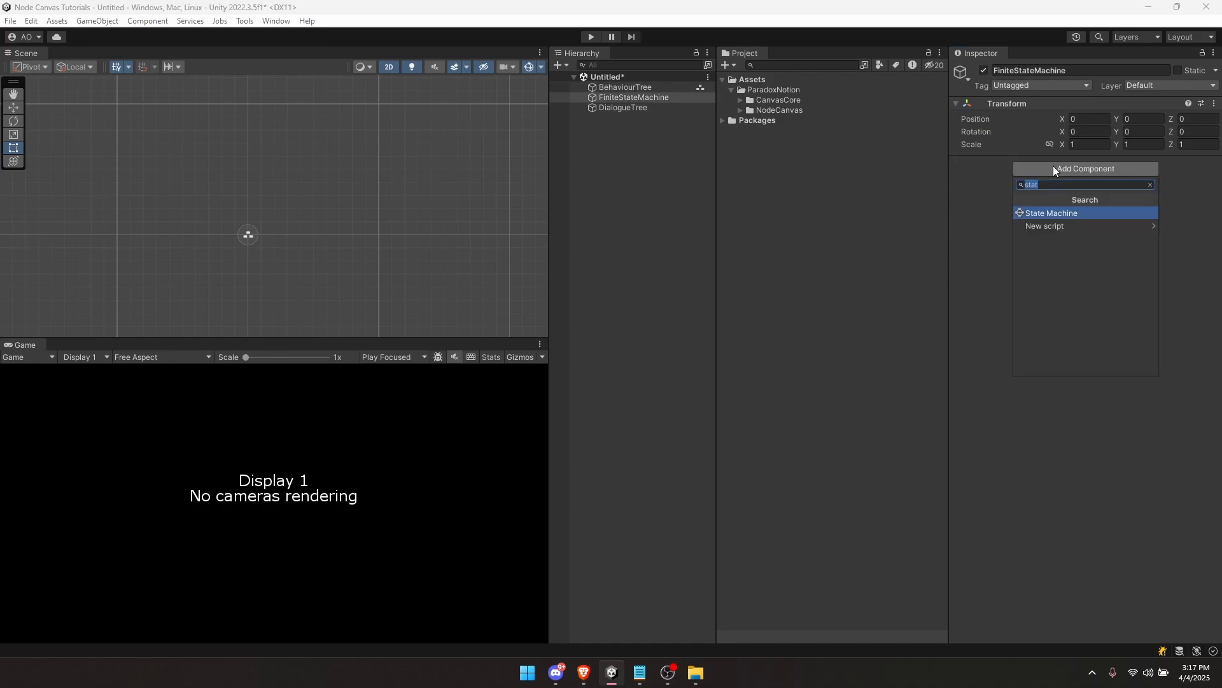
pyautogui.write('fsm')
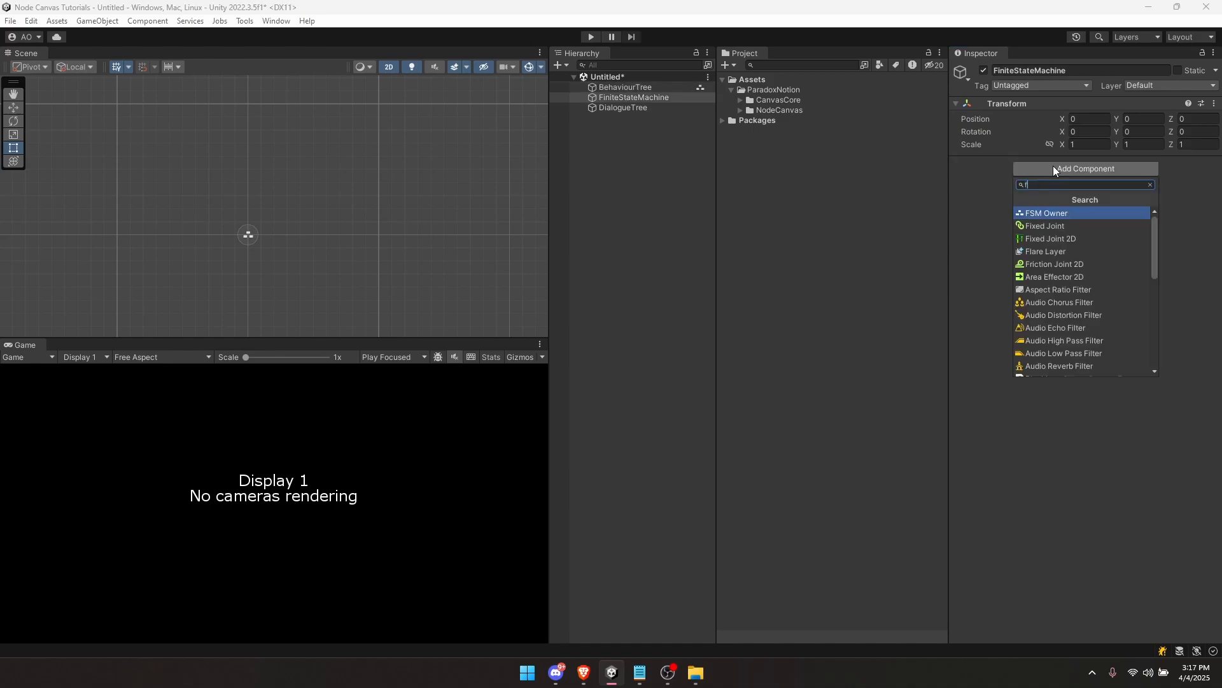
pyautogui.press('Return')
# Step: Add a Dialogue Tree Controller component to the DialogueTree object
pyautogui.click(650, 110)
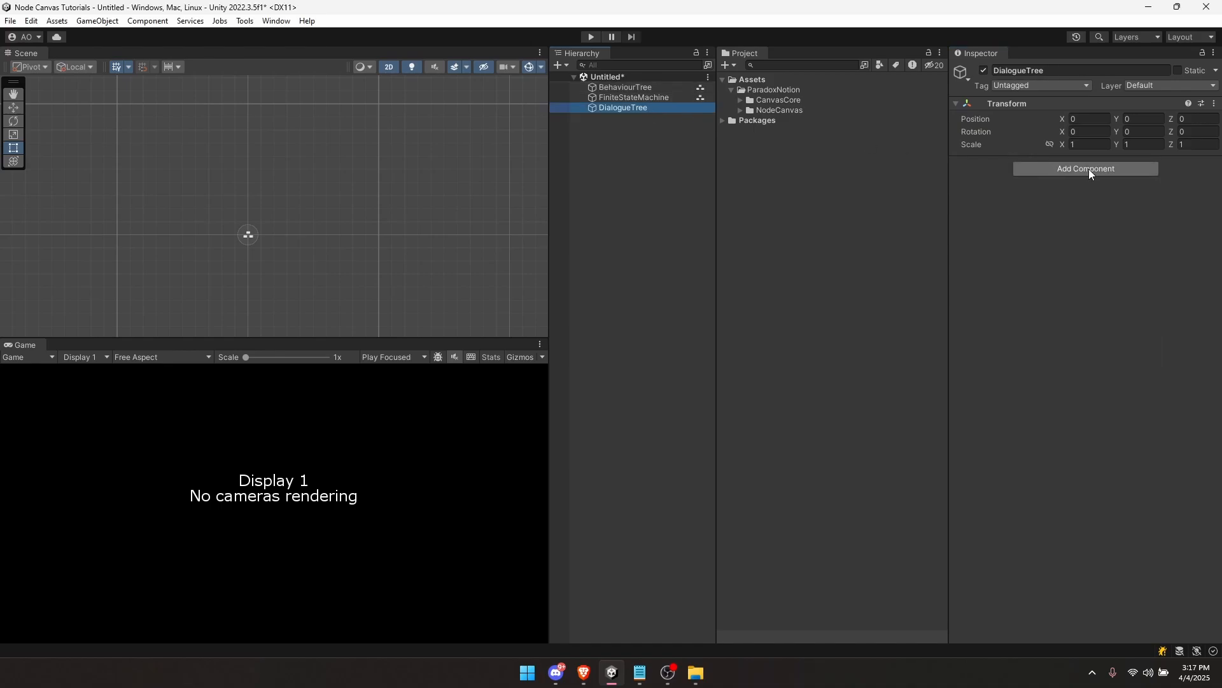
pyautogui.click(1088, 169)
pyautogui.write('dialo')
pyautogui.press('Down')
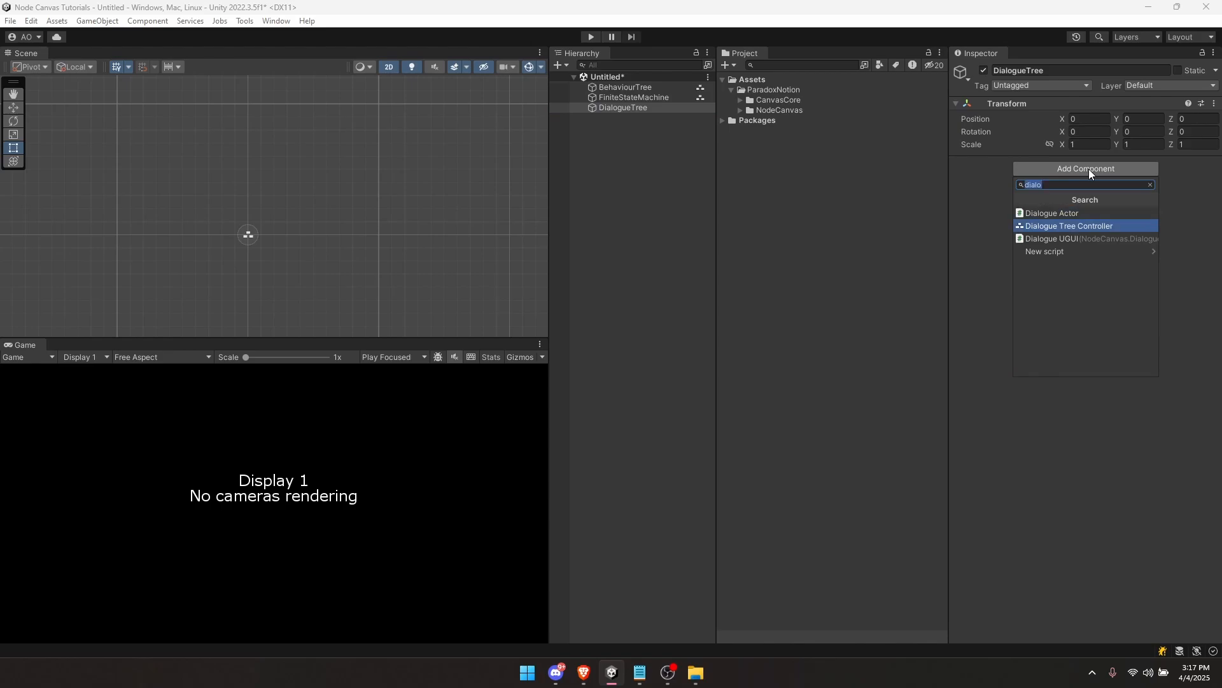
pyautogui.press('Return')
# Step: Examine the NodeCanvas components on the BehaviourTree, FiniteStateMachine and DialogueTree objects
pyautogui.click(632, 88)
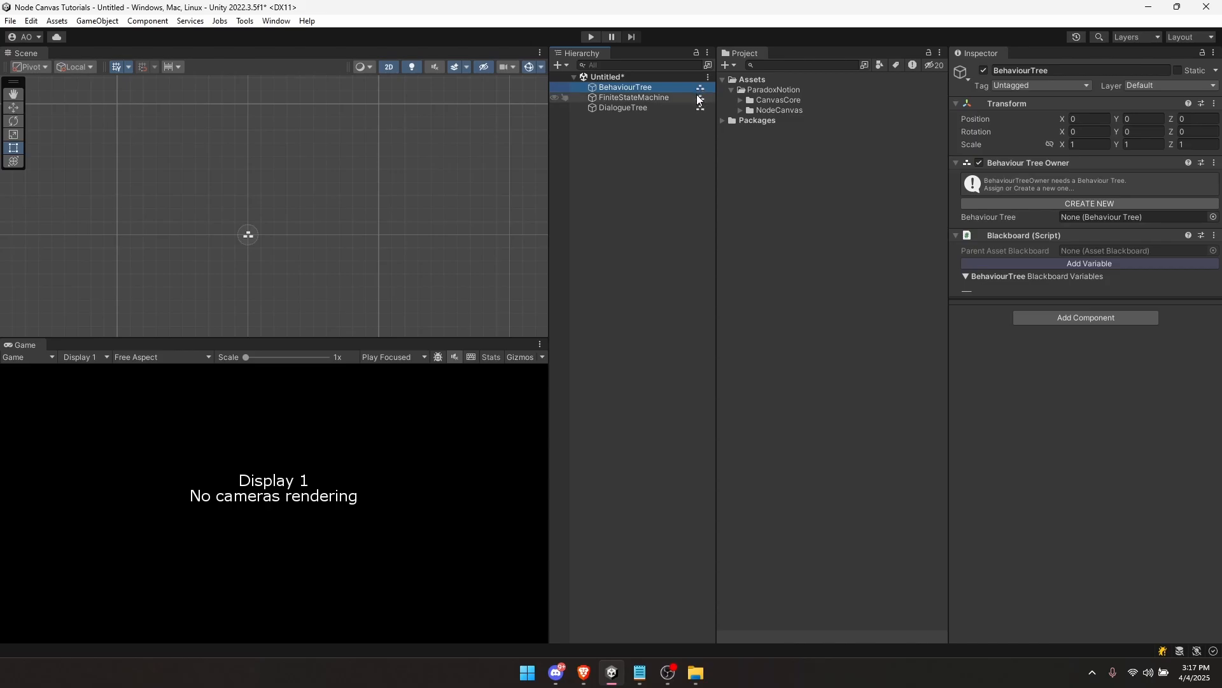
pyautogui.click(693, 98)
pyautogui.click(687, 108)
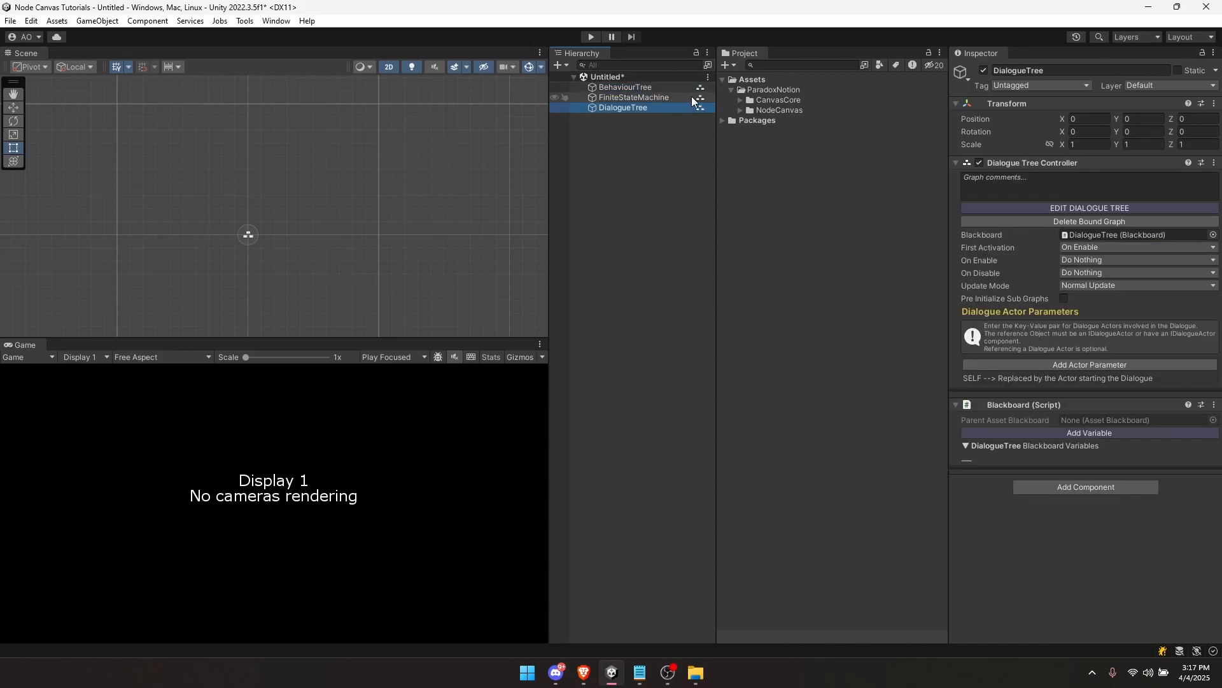
pyautogui.click(688, 97)
# Step: Create a new bound behaviour tree graph for the BehaviourTree object's Behaviour Tree Owner
pyautogui.click(687, 88)
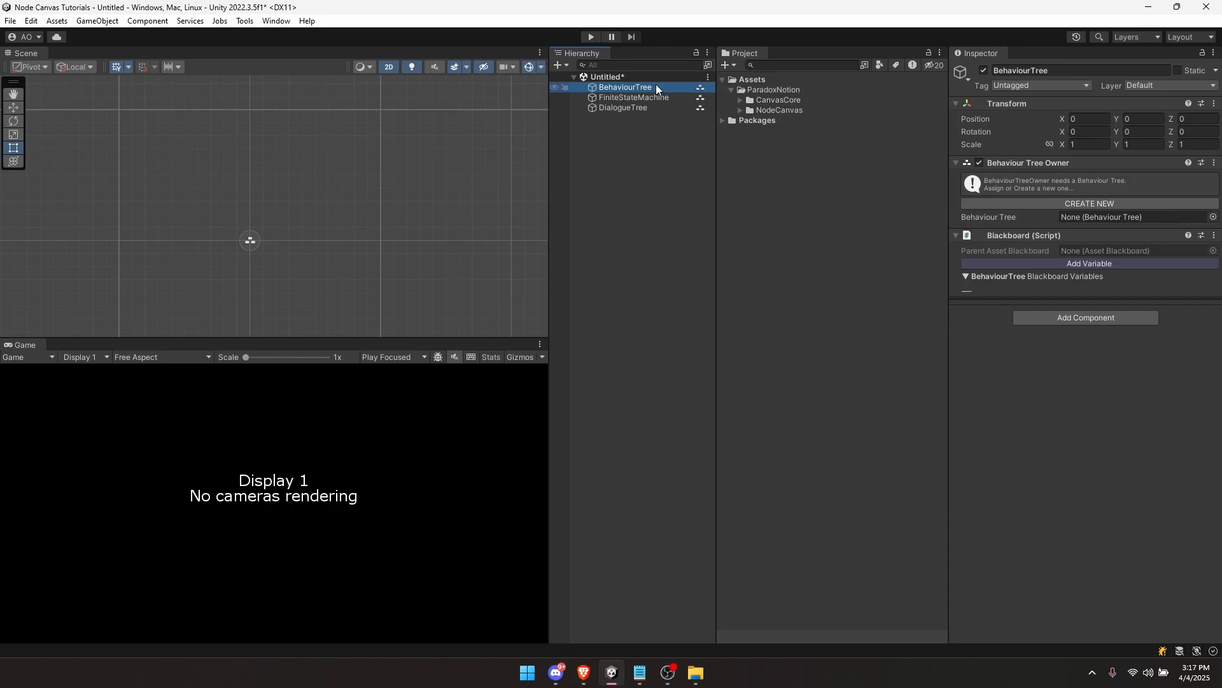
pyautogui.click(1087, 204)
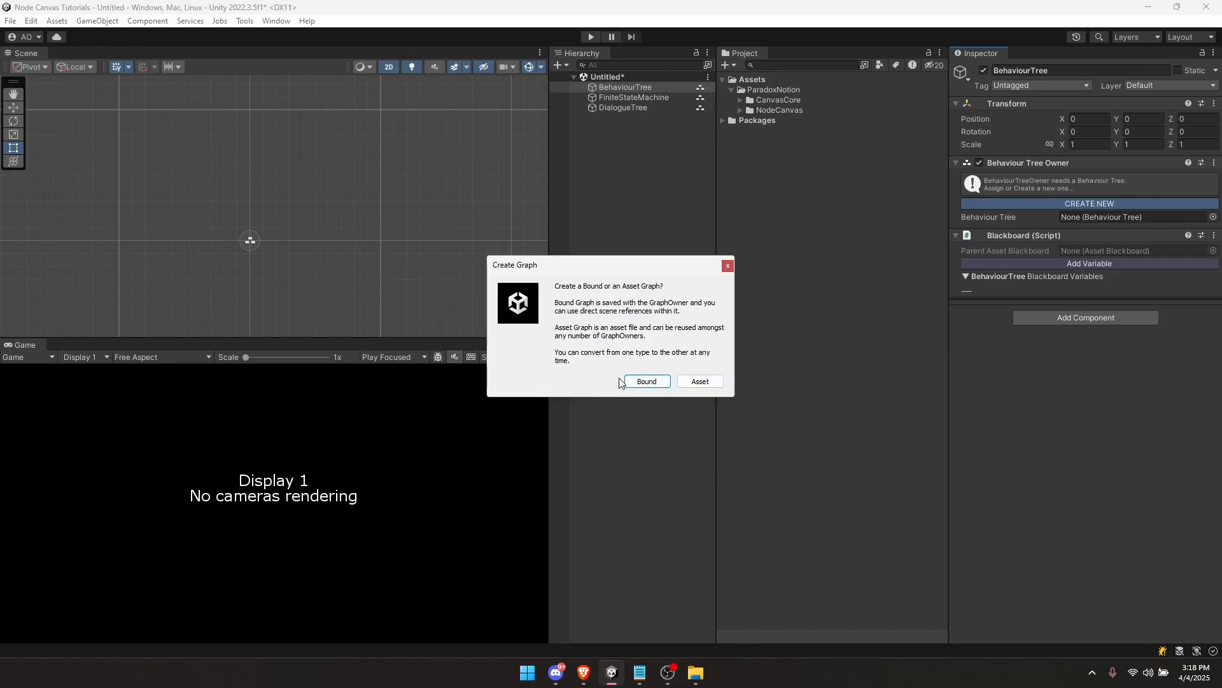
pyautogui.click(638, 381)
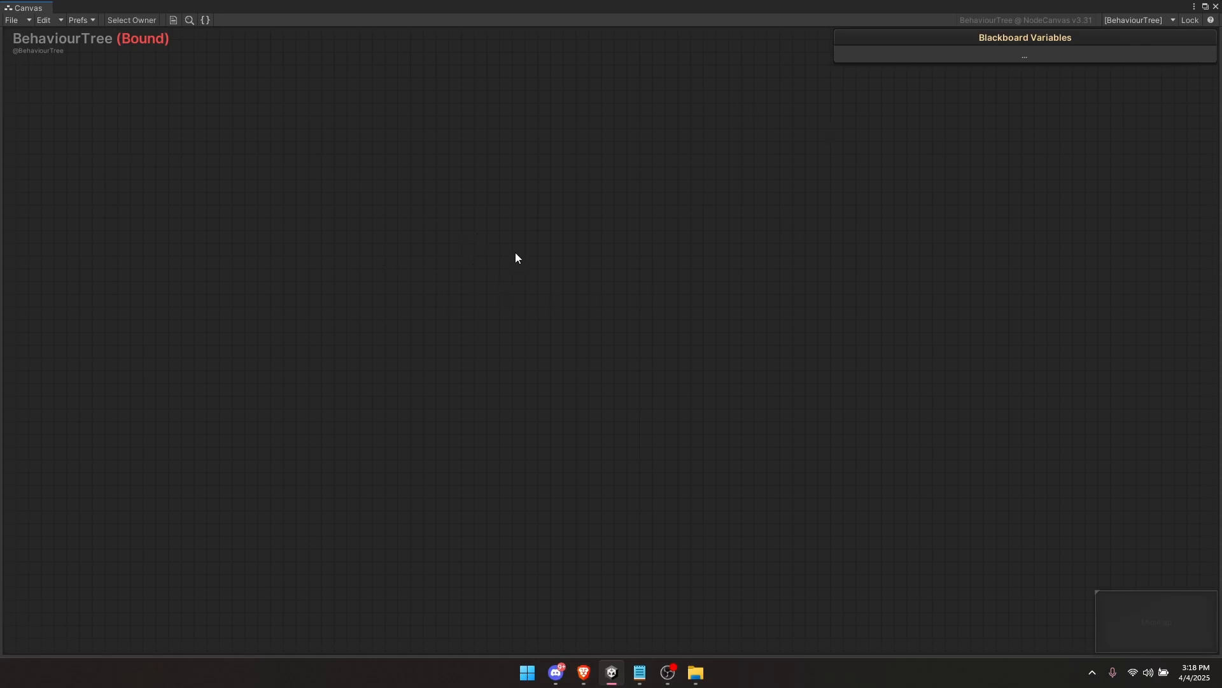
pyautogui.rightClick(485, 240)
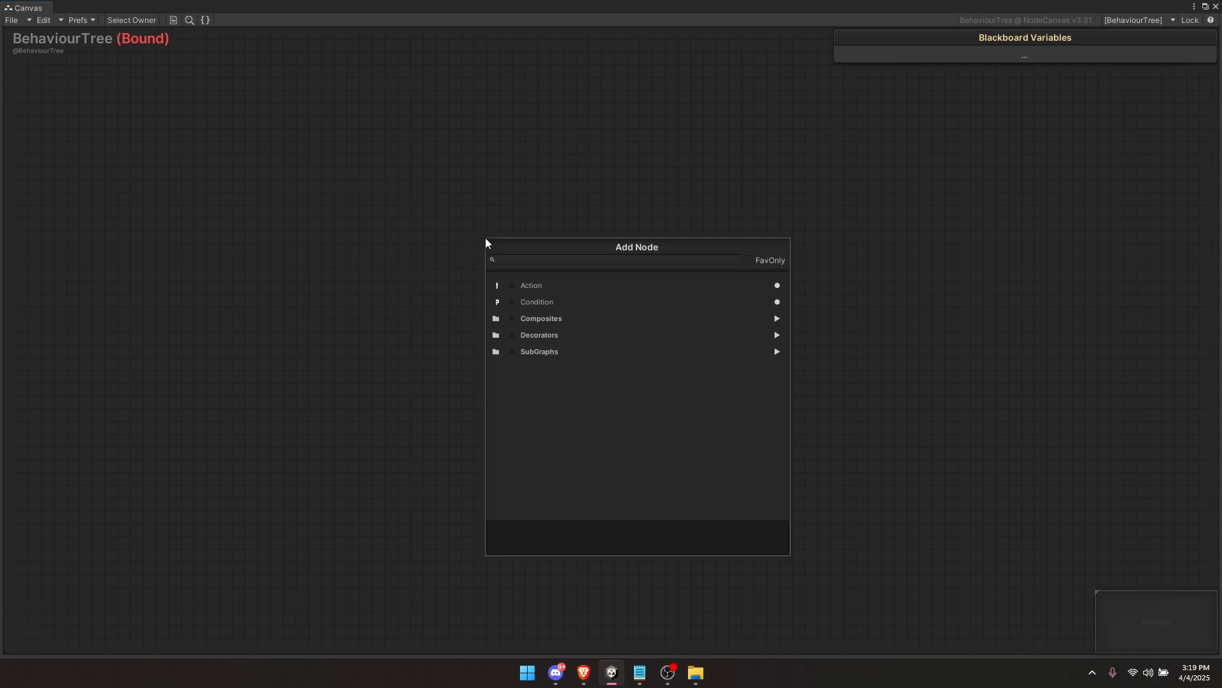
pyautogui.click(471, 228)
pyautogui.rightClick(471, 228)
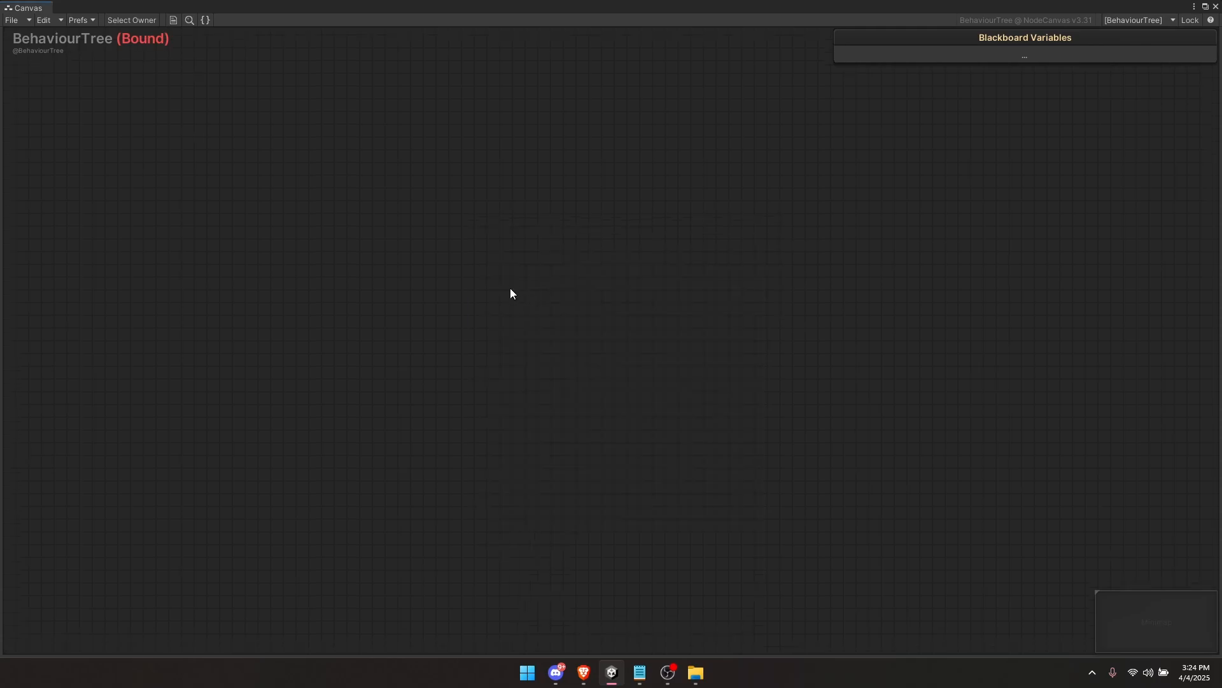
# Step: Add an Action node to the empty behaviour tree graph and move it up near the canvas centre
pyautogui.rightClick(511, 288)
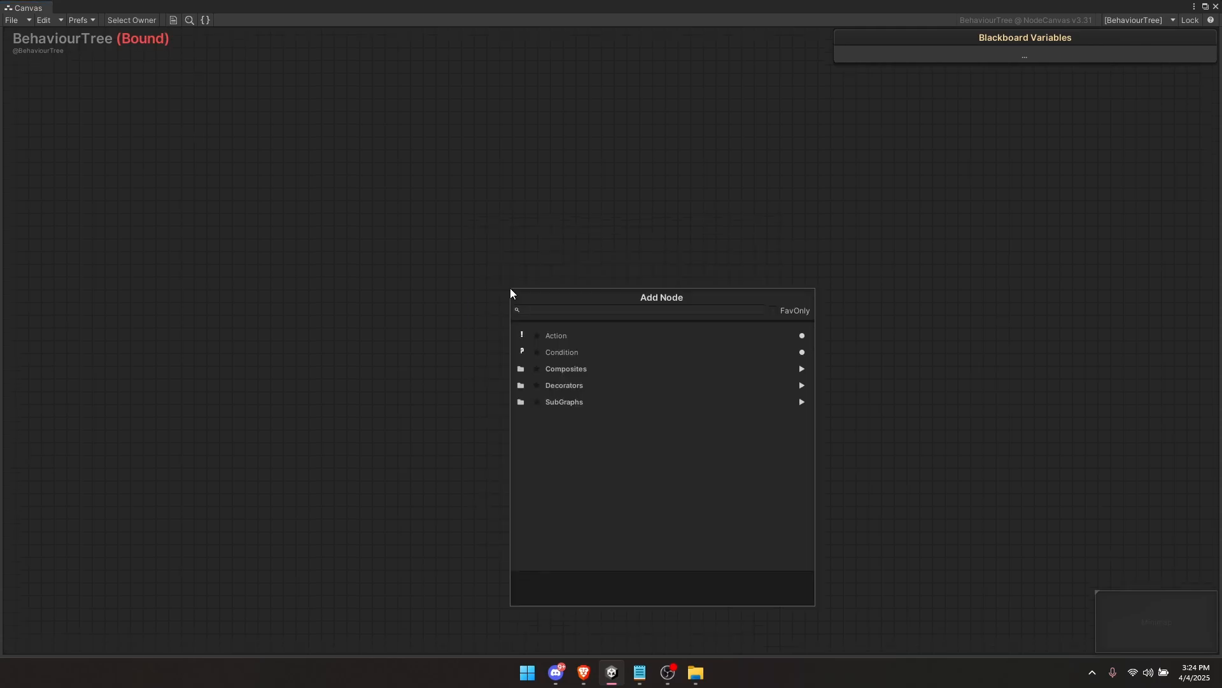
pyautogui.click(556, 333)
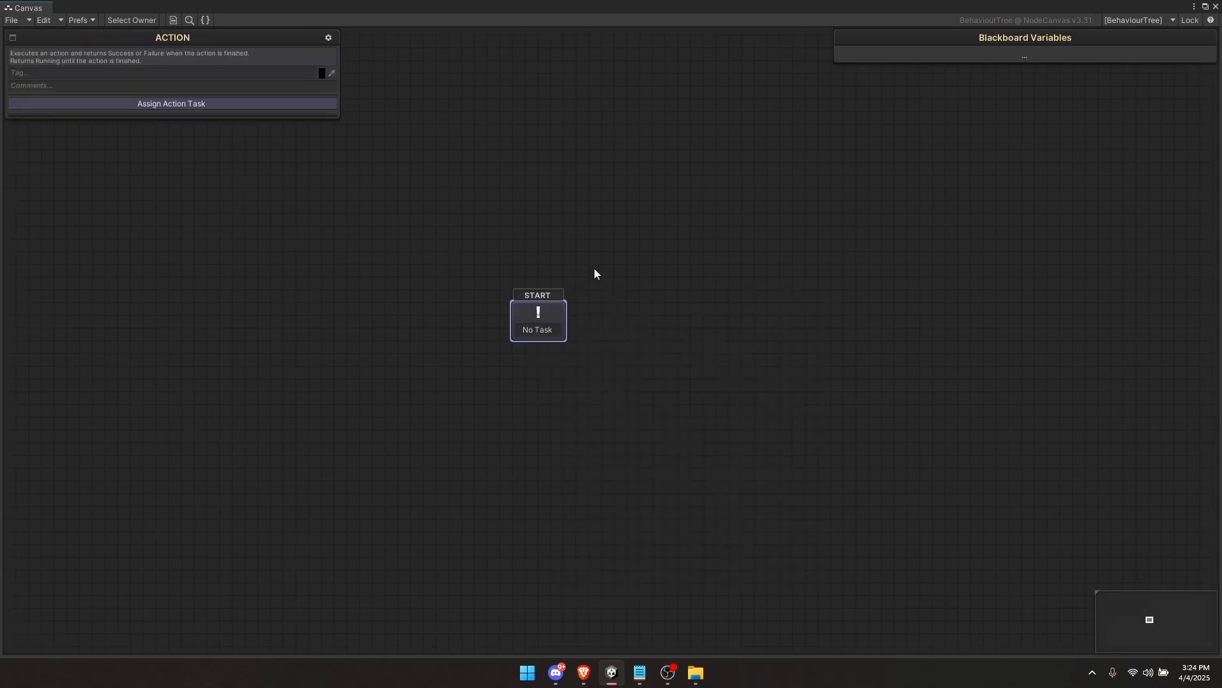
pyautogui.click(553, 374)
pyautogui.moveTo(551, 374); pyautogui.dragTo(496, 452, button='middle')
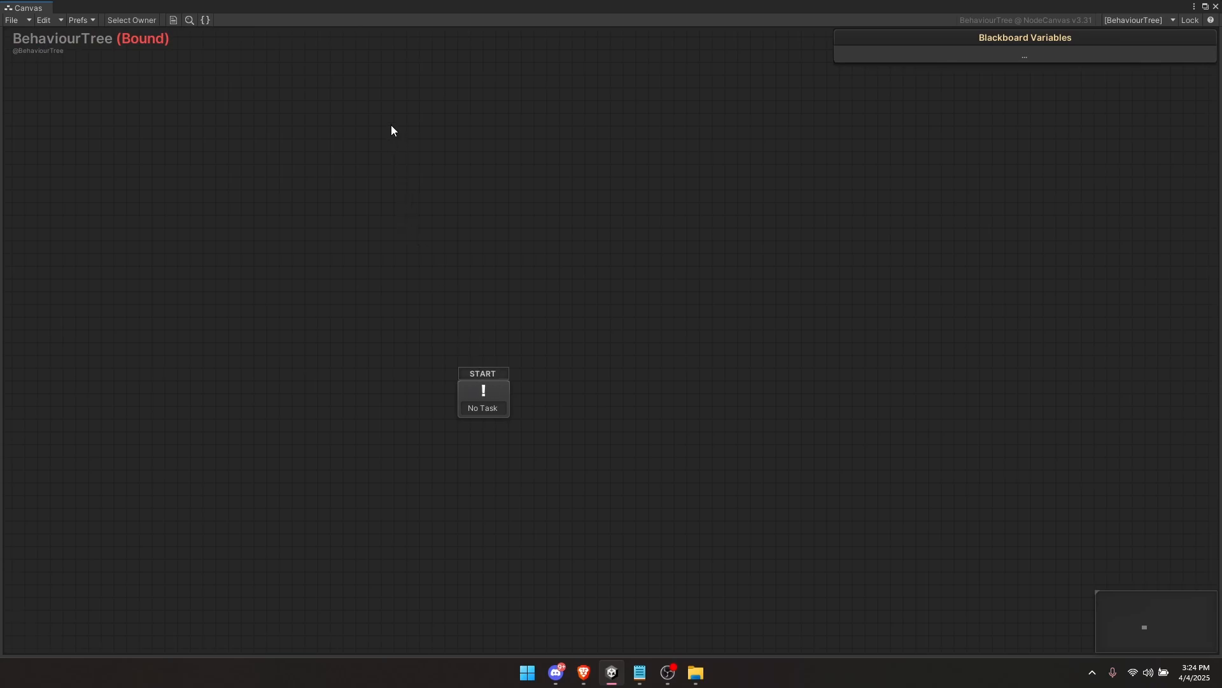
pyautogui.moveTo(486, 395); pyautogui.dragTo(513, 299)
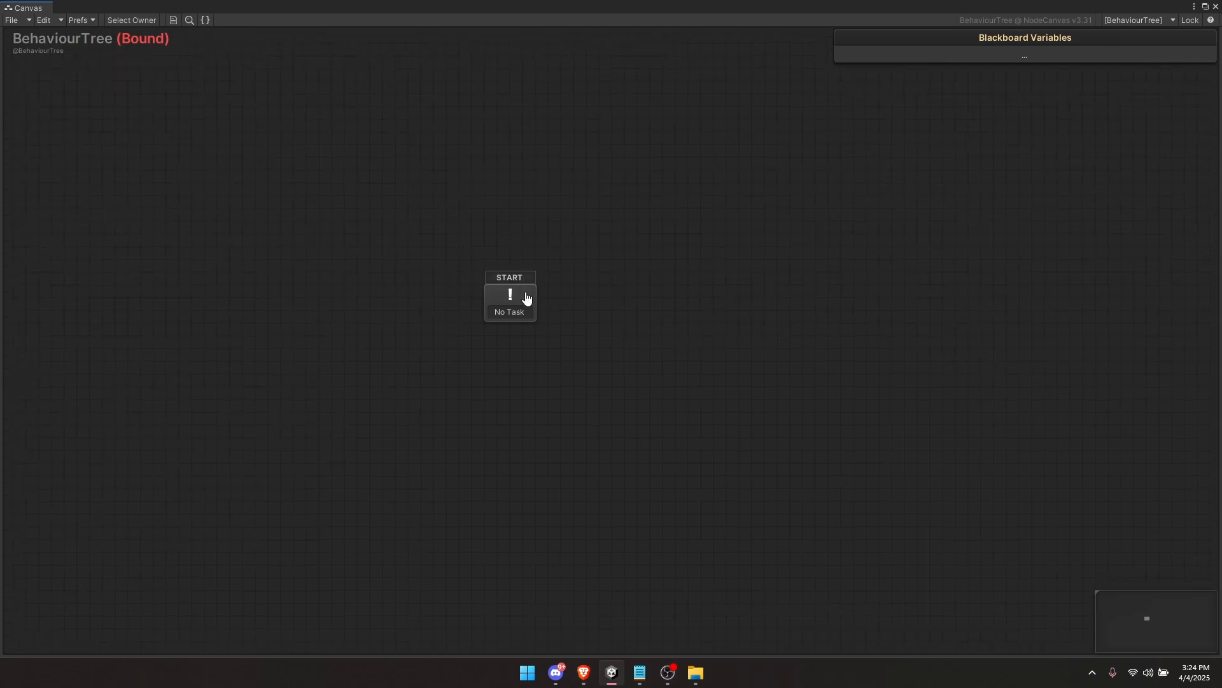
# Step: Add a second Action node beside the first one, align it near the first, and set it as the start node
pyautogui.rightClick(609, 291)
pyautogui.click(654, 338)
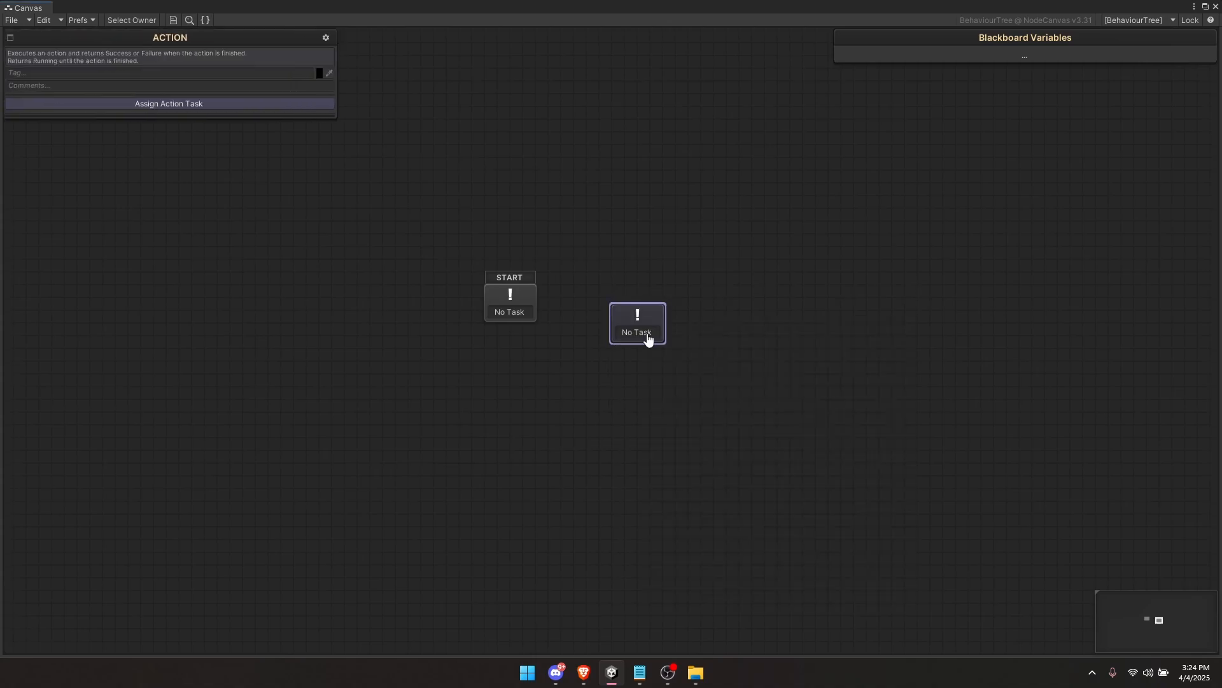
pyautogui.moveTo(649, 339); pyautogui.dragTo(647, 304)
pyautogui.rightClick(641, 285)
pyautogui.click(652, 290)
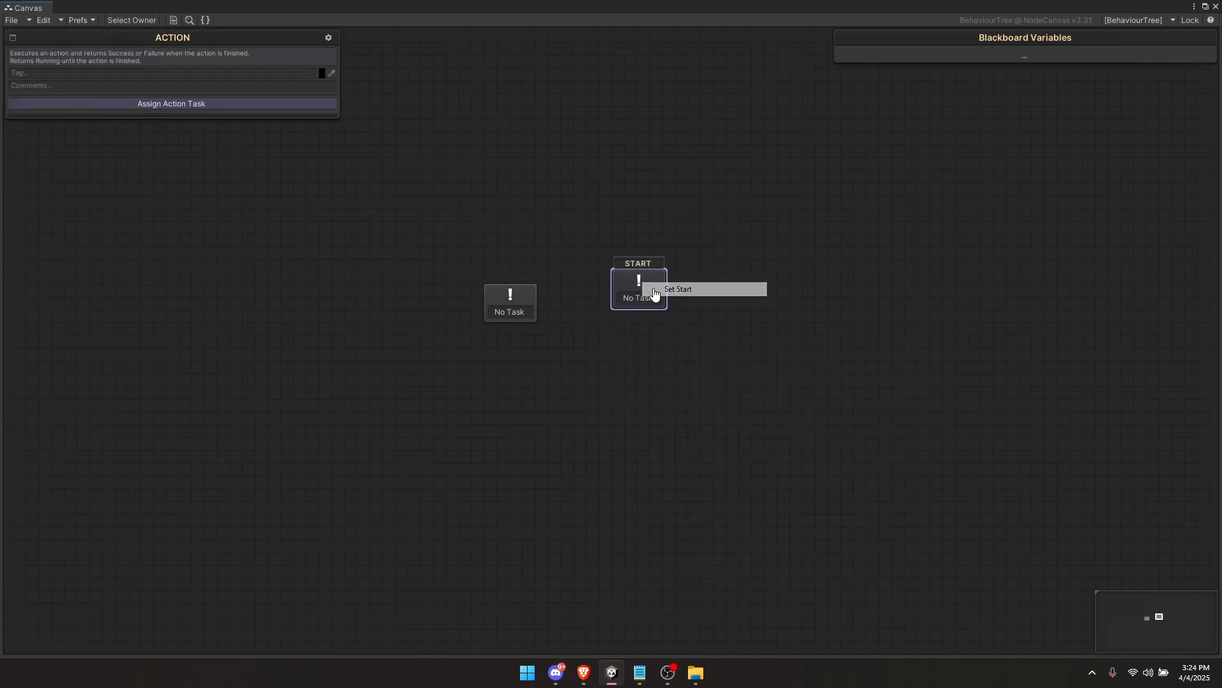
# Step: Set the original Action node as the start node again and delete the second Action node
pyautogui.rightClick(510, 300)
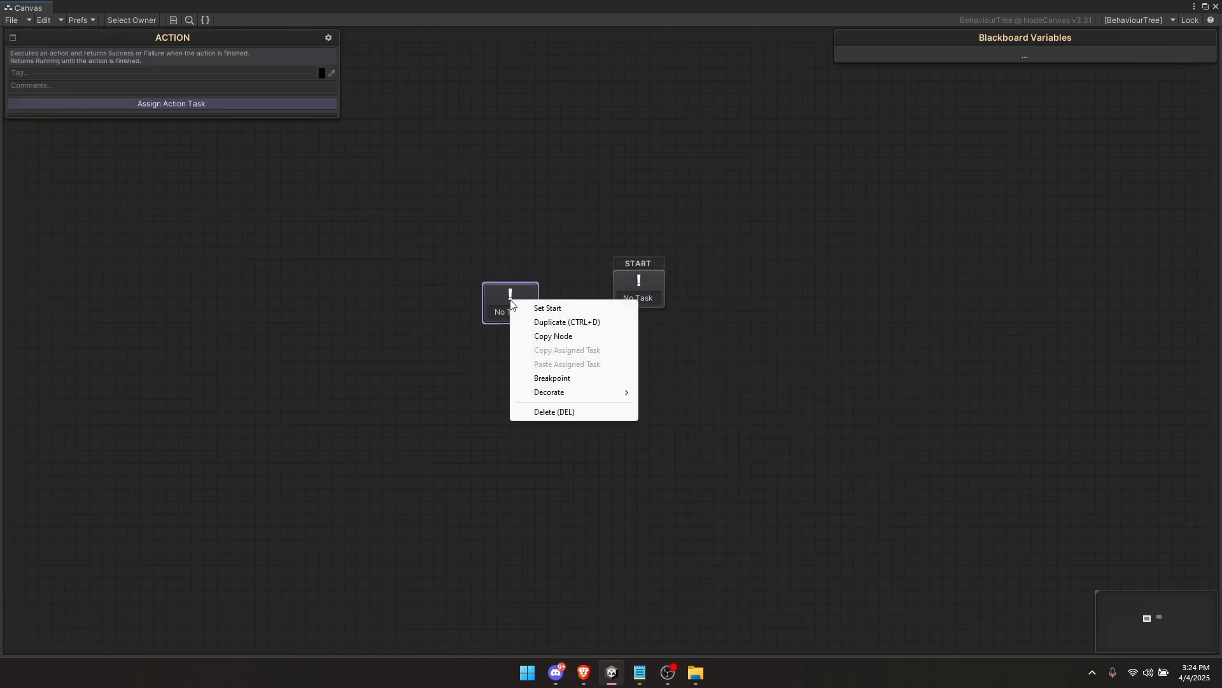
pyautogui.click(549, 309)
pyautogui.click(648, 293)
pyautogui.press('Delete')
# Step: Assign the Debug Log task from the Utility category to the start Action node
pyautogui.click(532, 299)
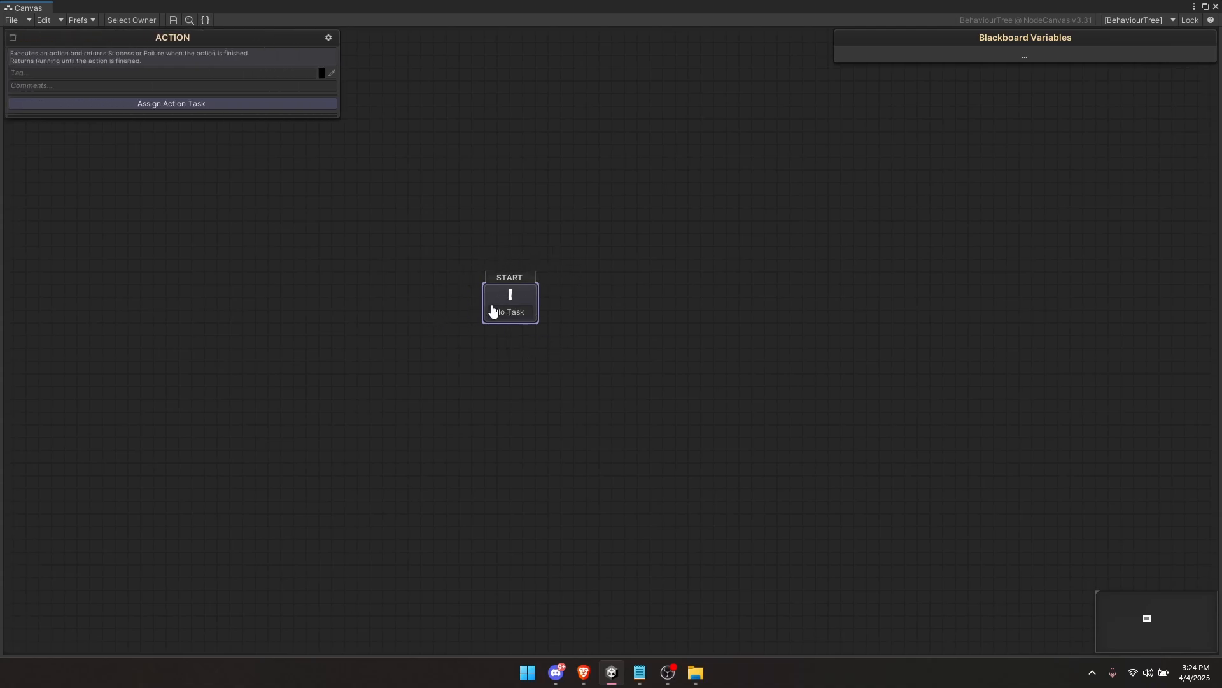
pyautogui.click(465, 266)
pyautogui.click(509, 297)
pyautogui.click(195, 104)
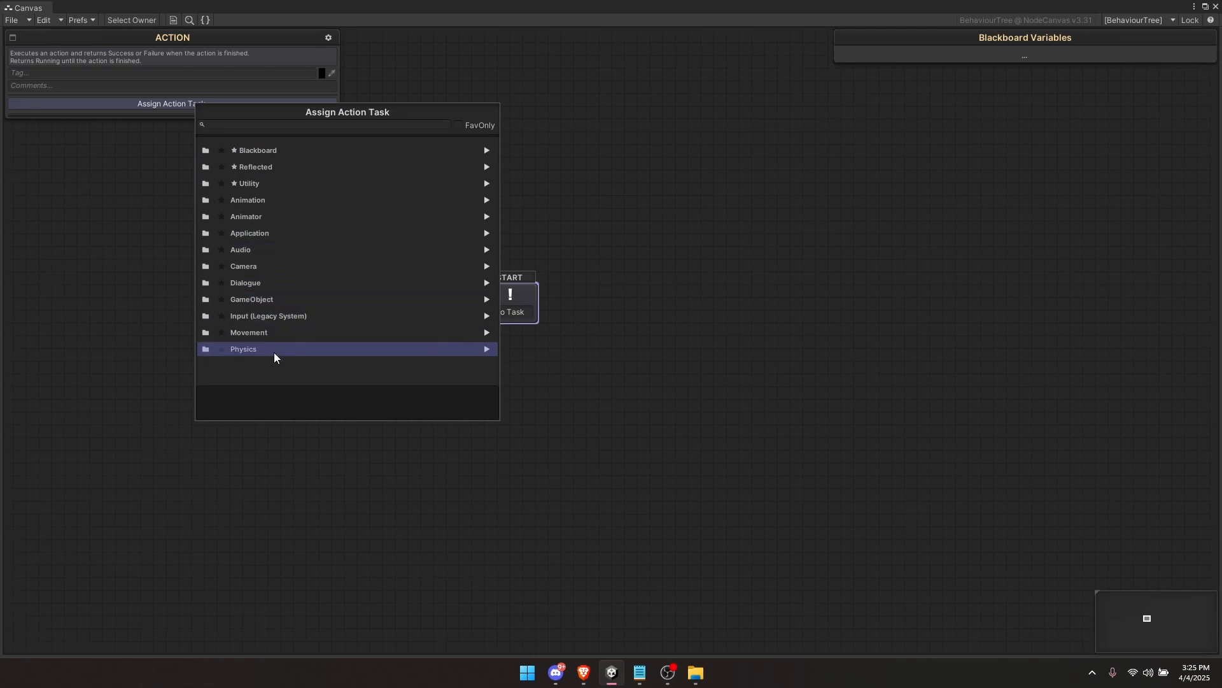
pyautogui.click(266, 183)
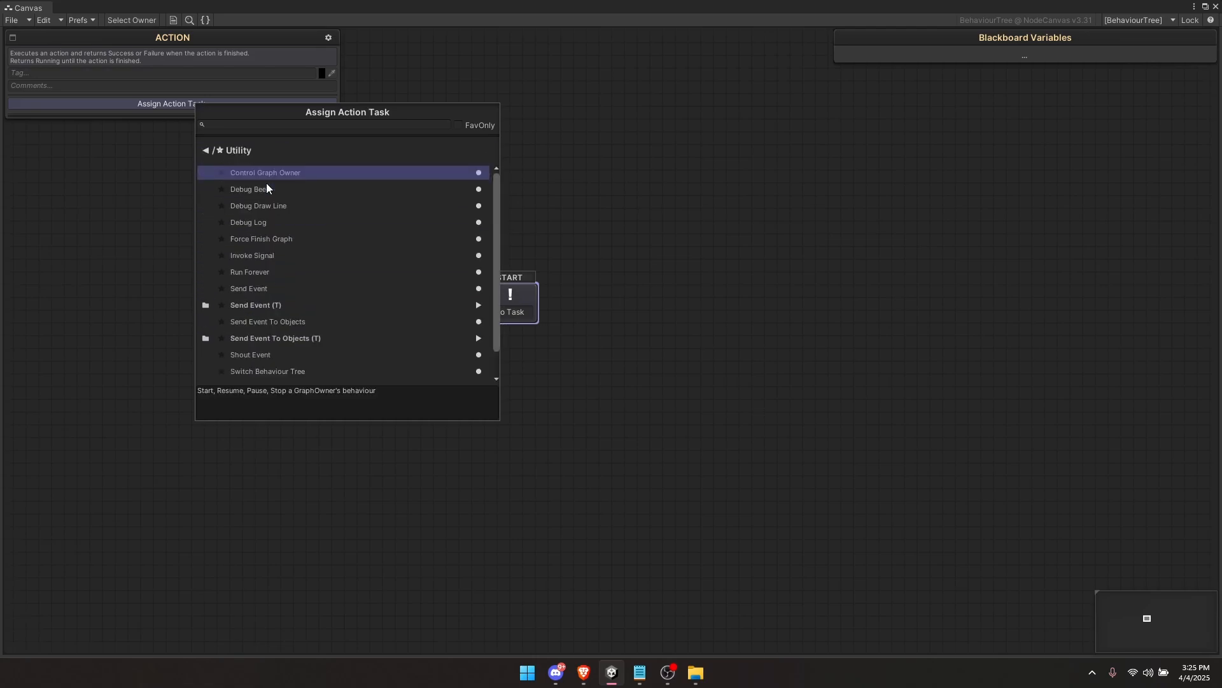
pyautogui.click(283, 223)
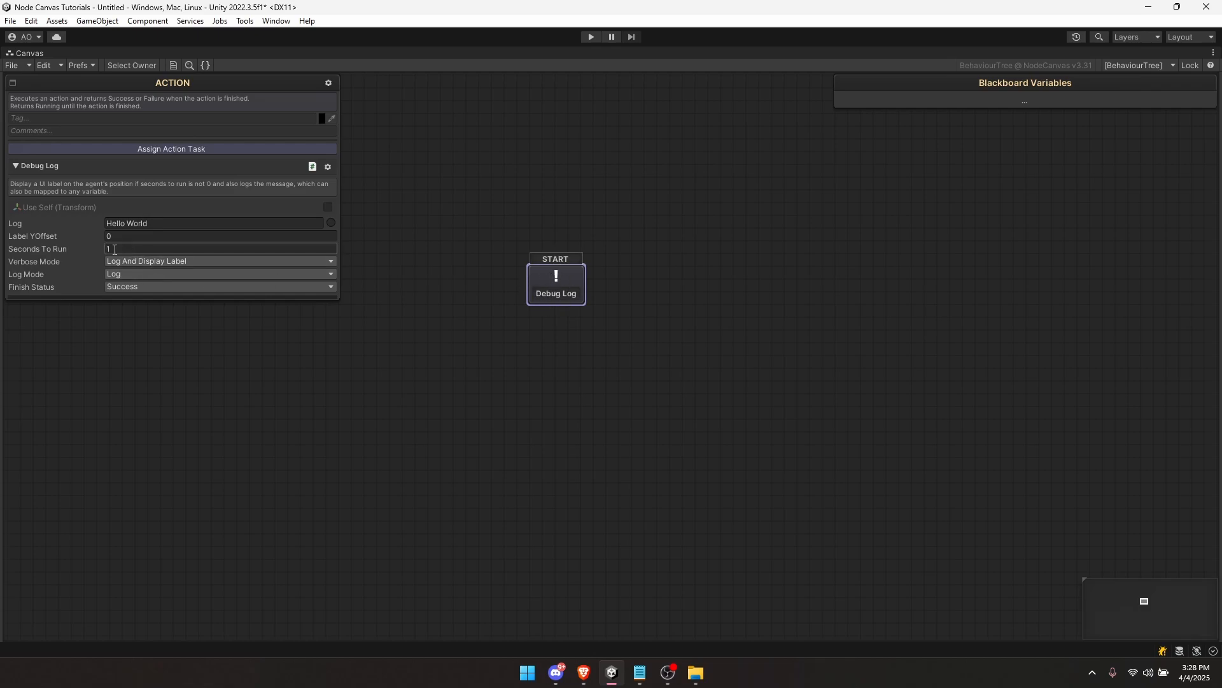
# Step: Choose Success as the Debug Log task's finish status and run the scene to test the behaviour tree
pyautogui.click(56, 288)
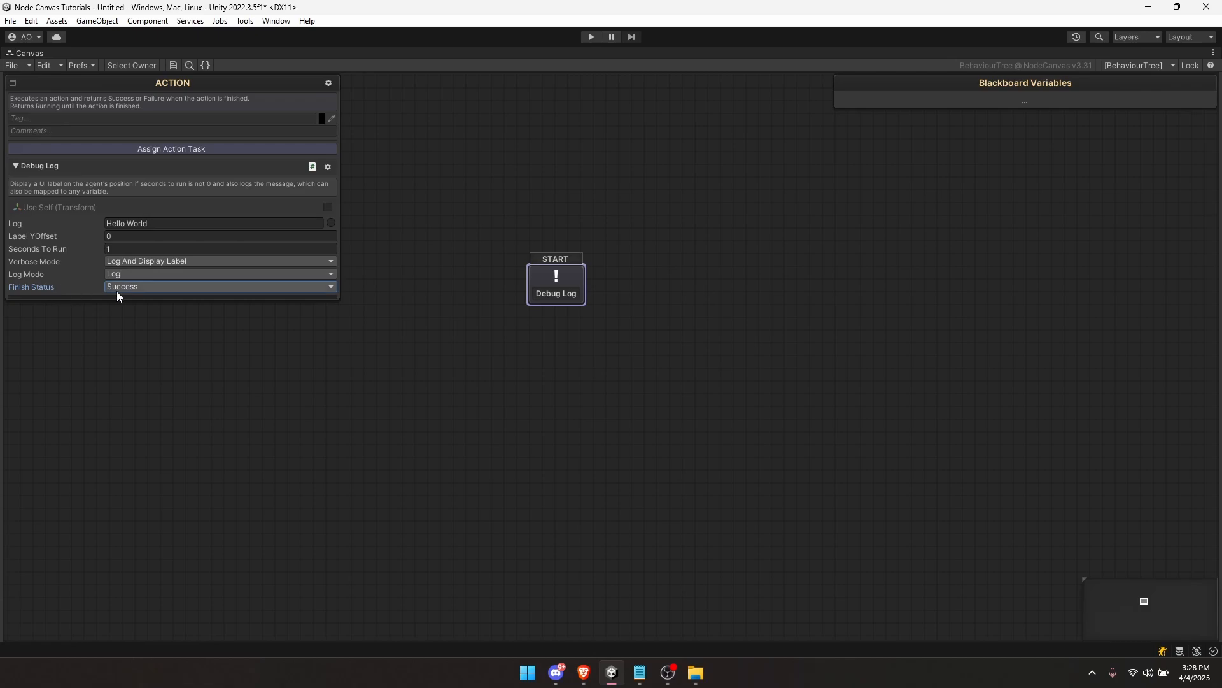
pyautogui.click(189, 287)
pyautogui.click(146, 314)
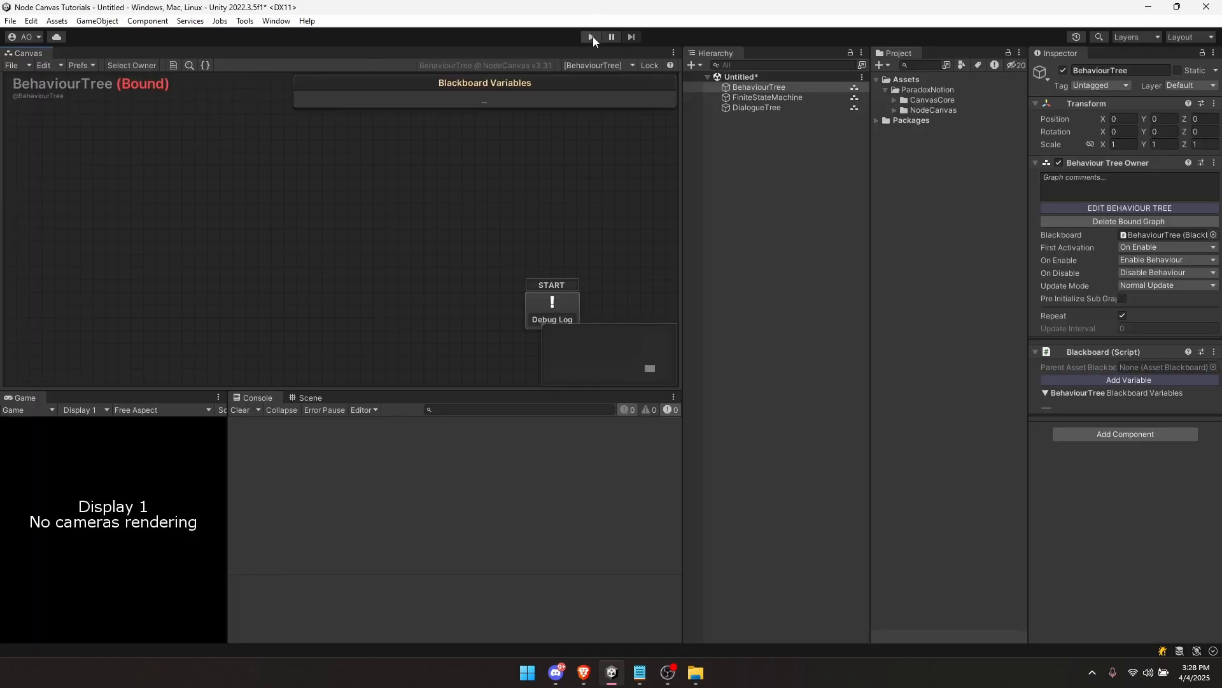
pyautogui.click(591, 37)
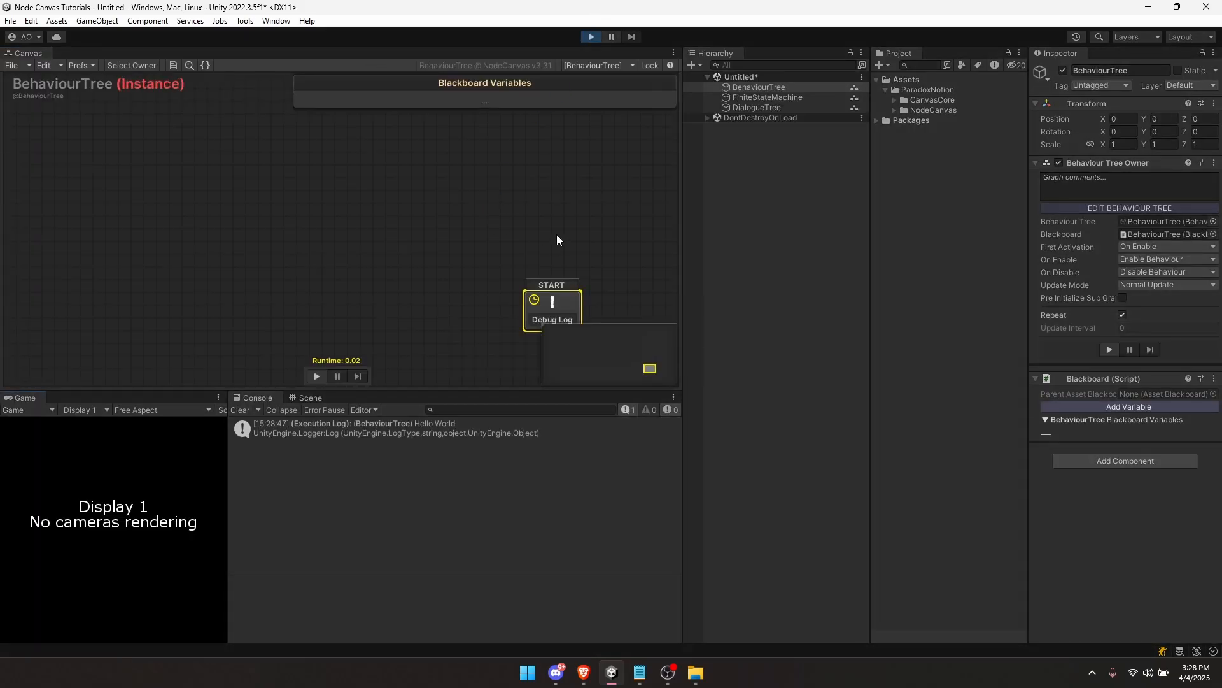
pyautogui.moveTo(557, 239); pyautogui.dragTo(382, 175, button='middle')
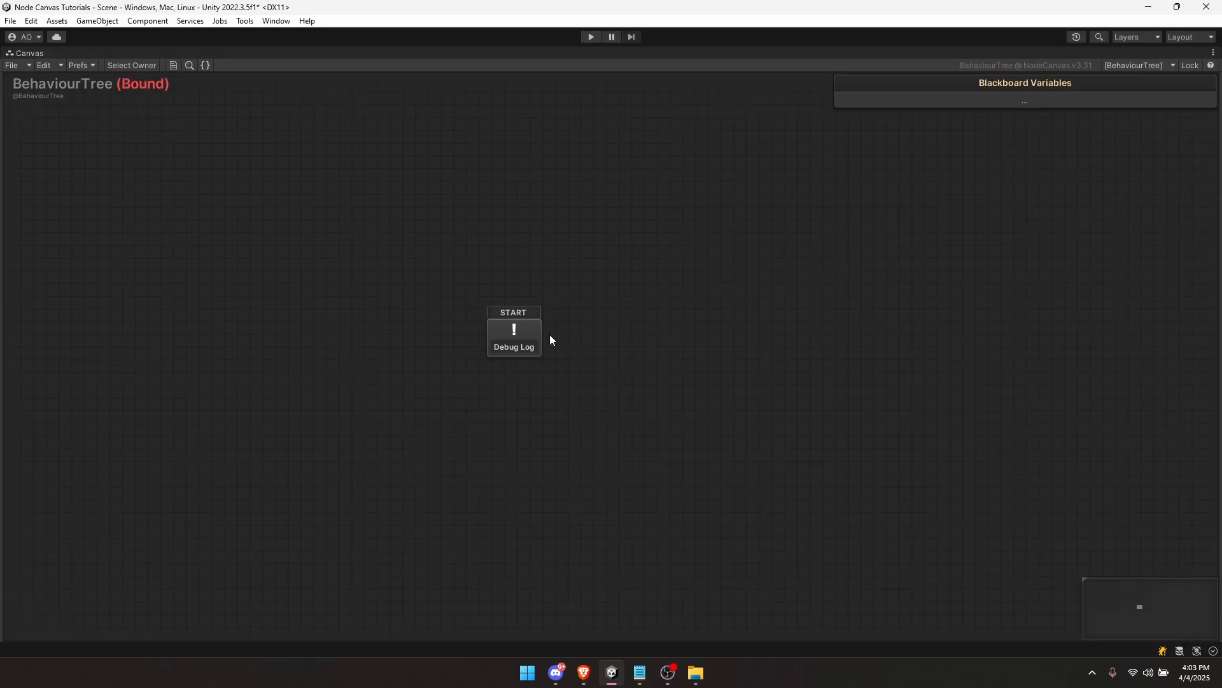
# Step: Replace the start node's Debug Log task with the Seek (GameObject) task from the Movement/Pathfinding category
pyautogui.click(532, 331)
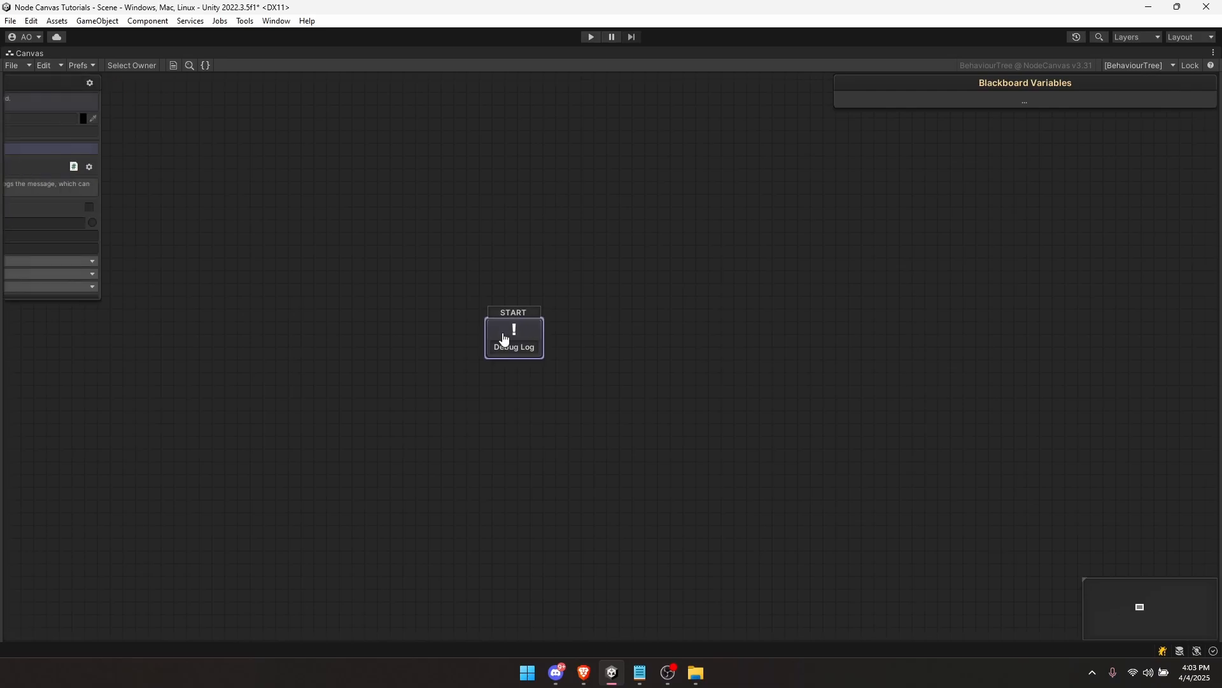
pyautogui.click(391, 346)
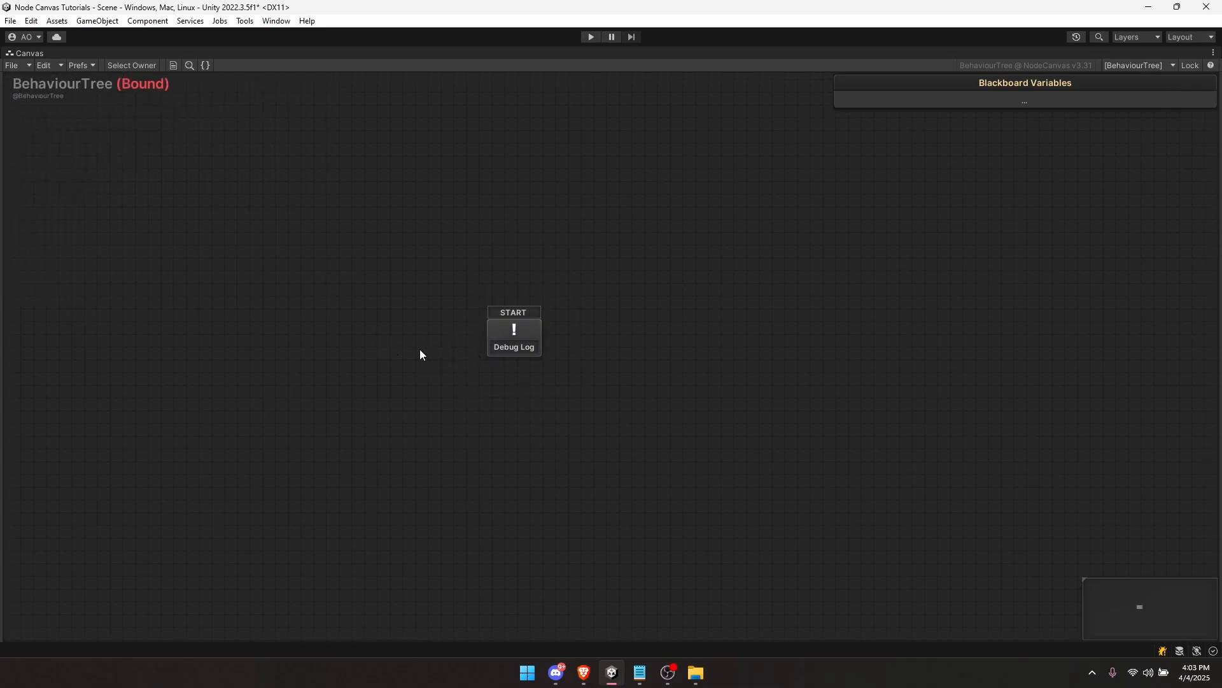
pyautogui.click(536, 345)
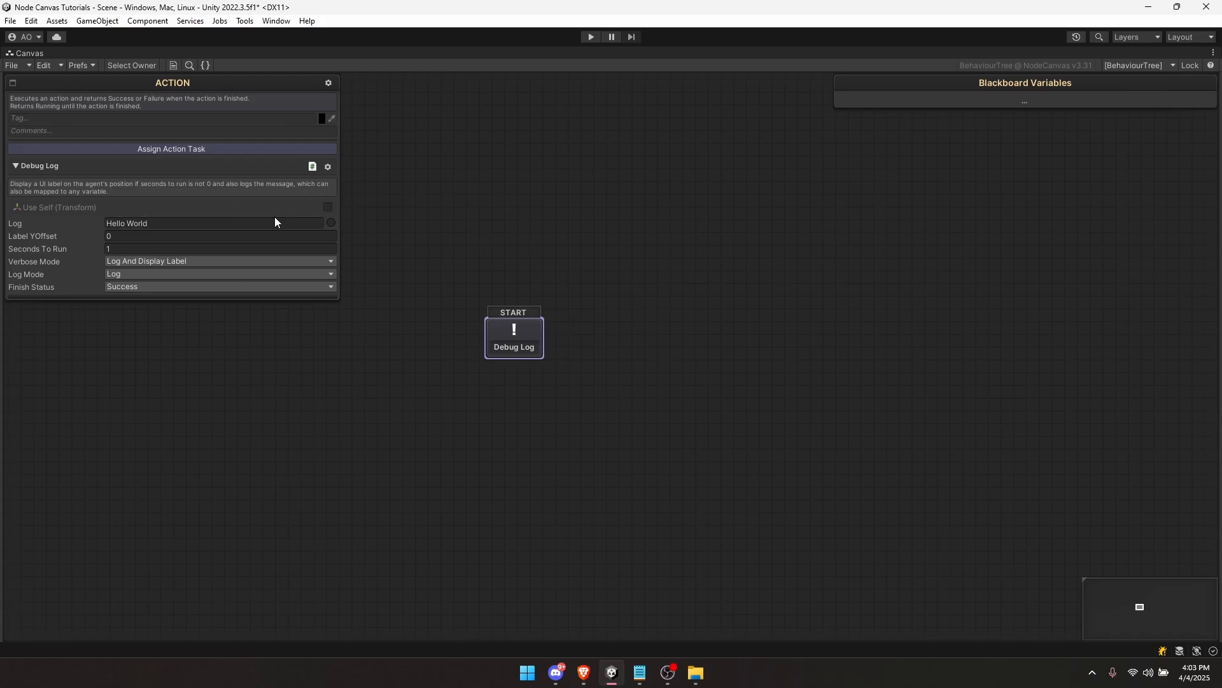
pyautogui.rightClick(54, 170)
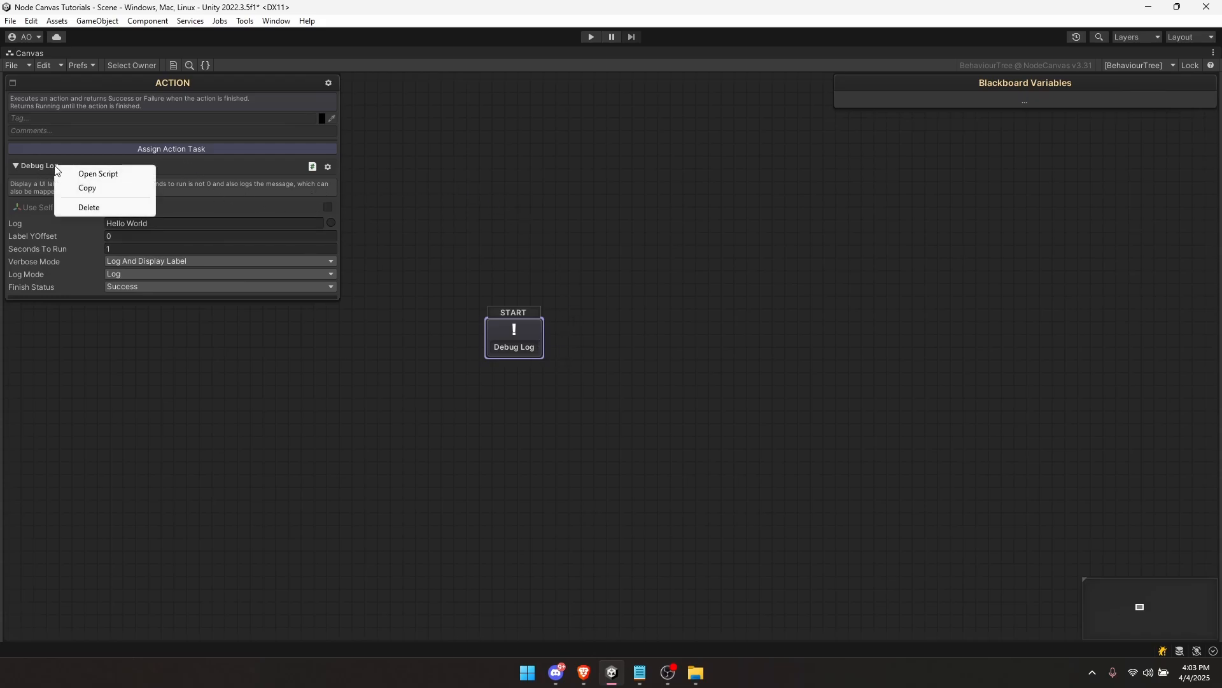
pyautogui.click(78, 207)
pyautogui.click(172, 151)
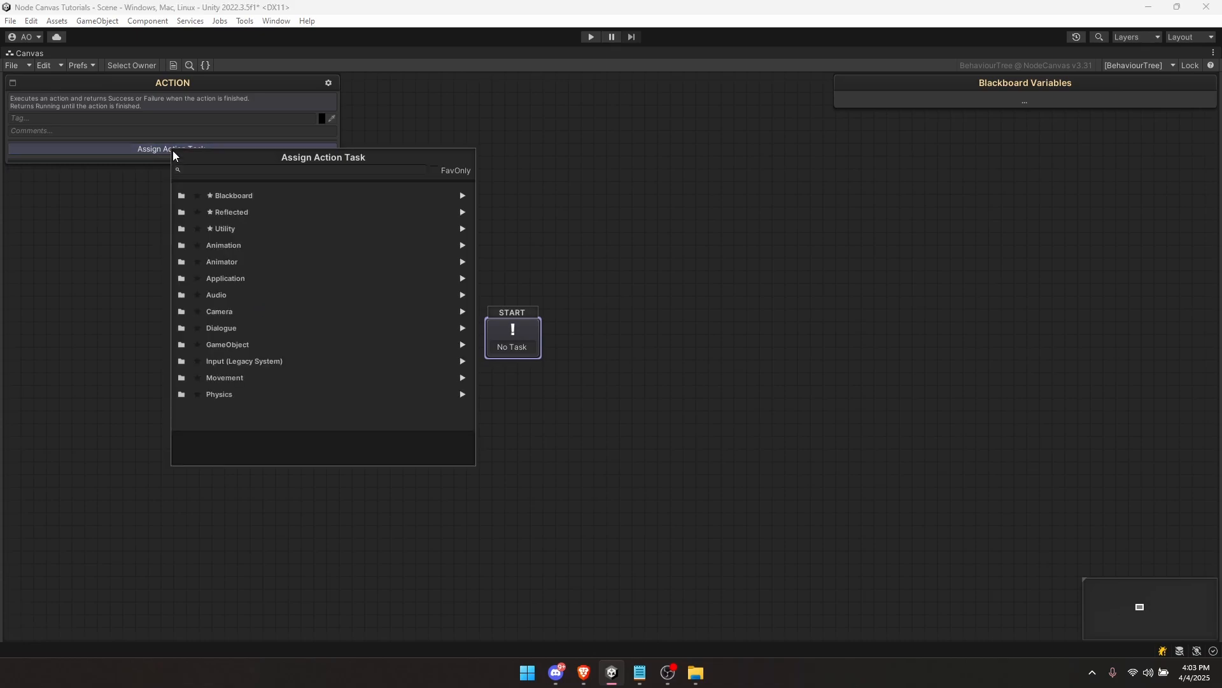
pyautogui.click(234, 377)
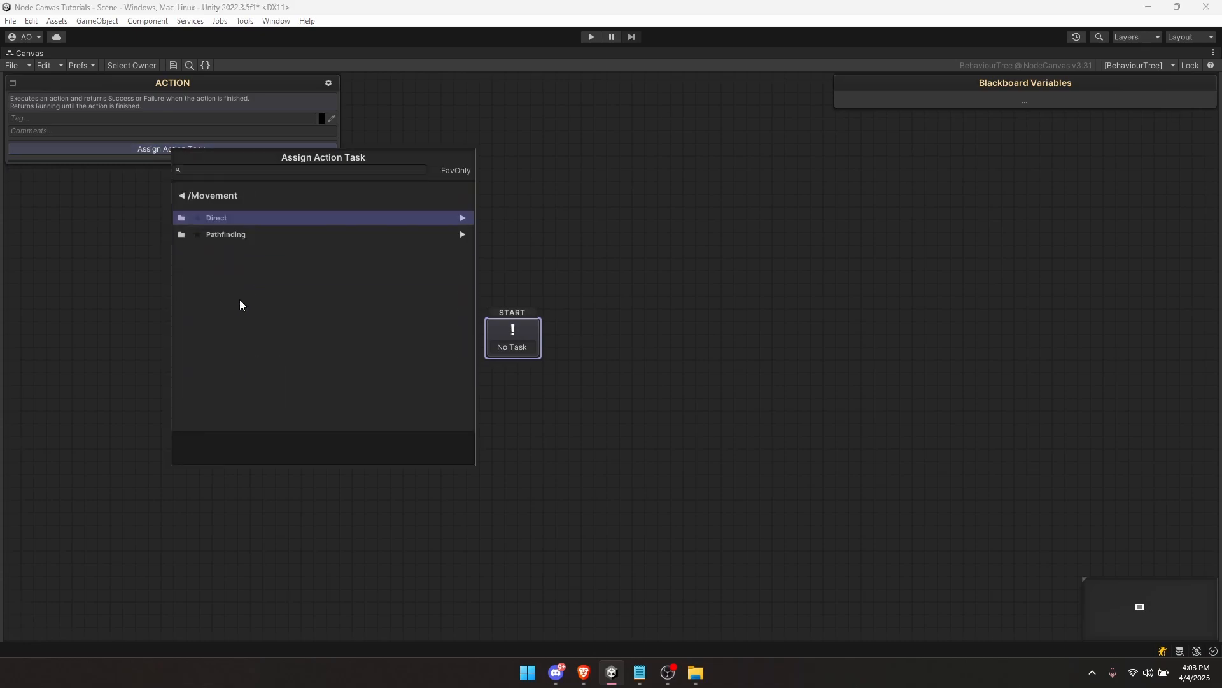
pyautogui.click(242, 234)
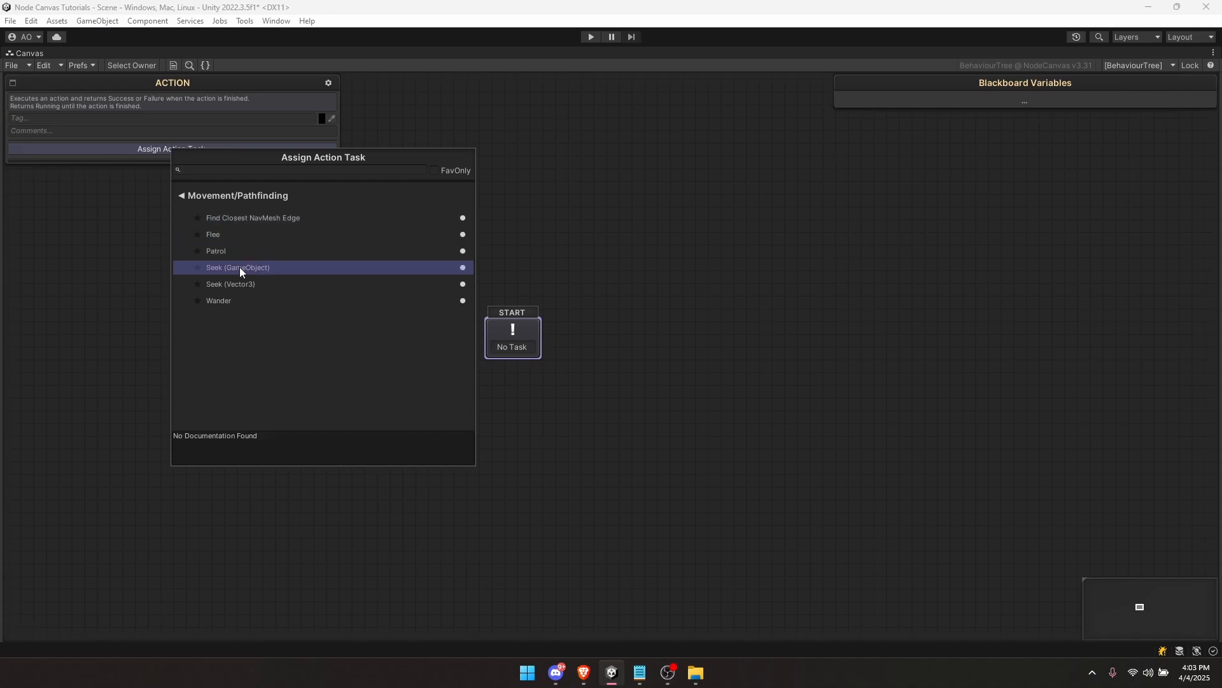
pyautogui.click(257, 268)
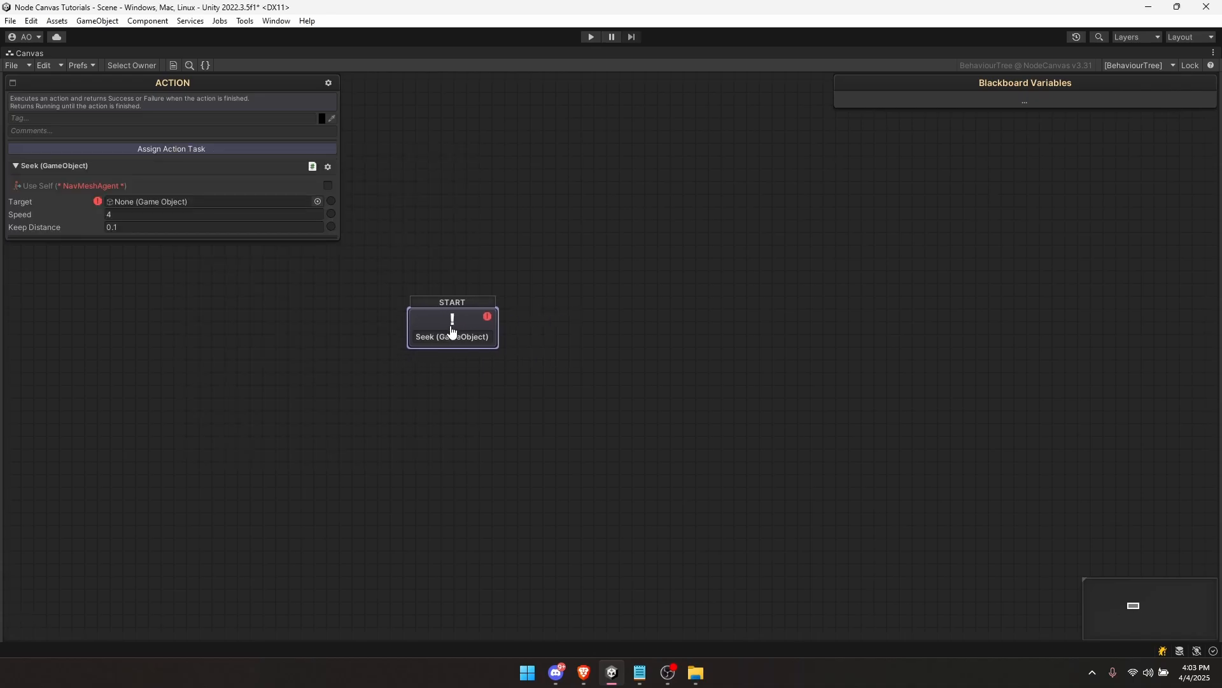
# Step: Add a plane to the scene as the ground, with an X scale of 4 and the Blue material
pyautogui.click(29, 201)
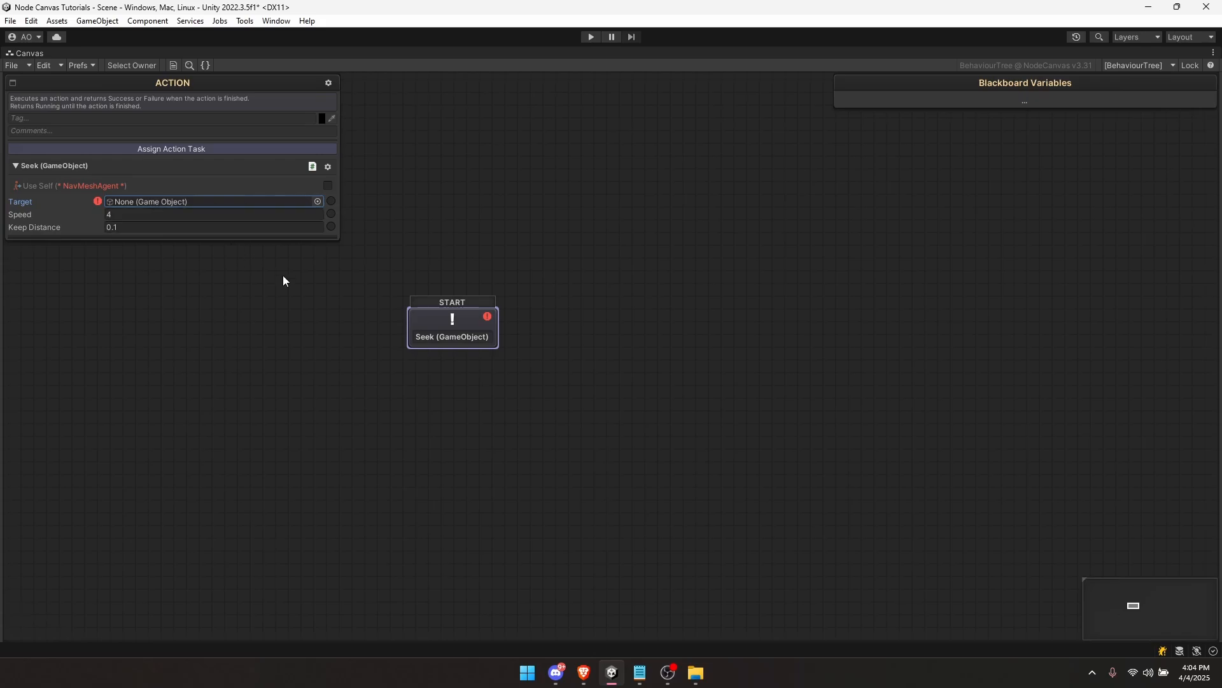
pyautogui.hotkey('shift', 'space')
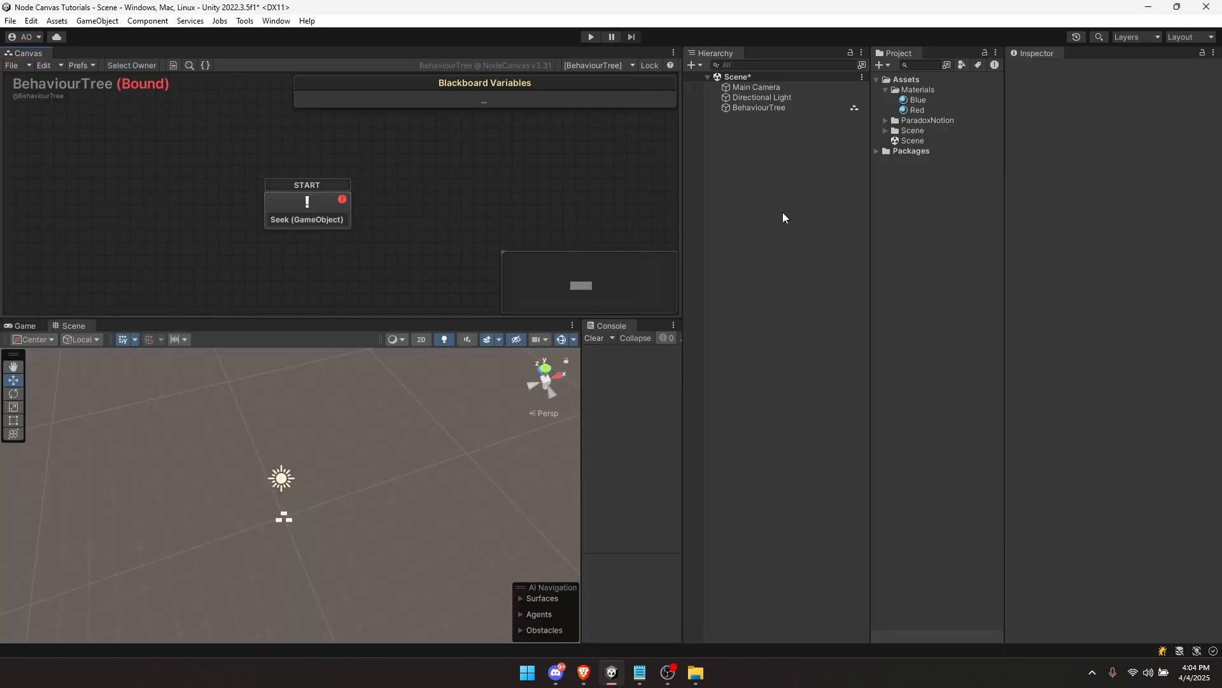
pyautogui.rightClick(754, 184)
pyautogui.moveTo(821, 396)
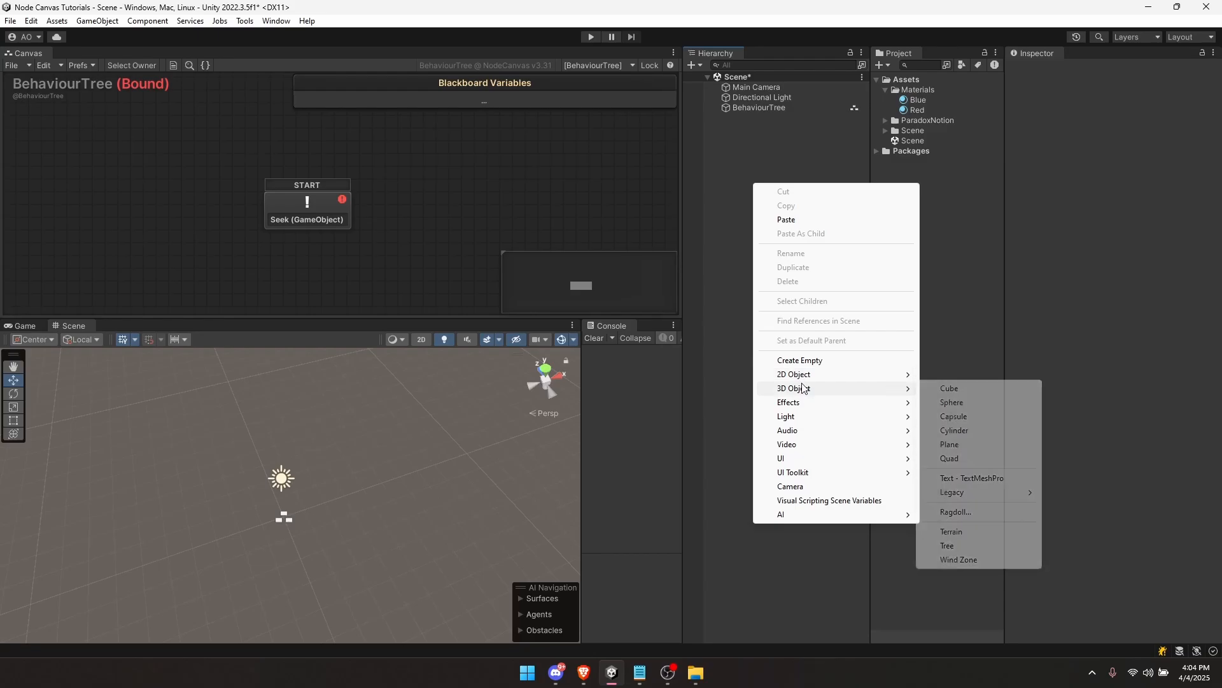
pyautogui.click(949, 445)
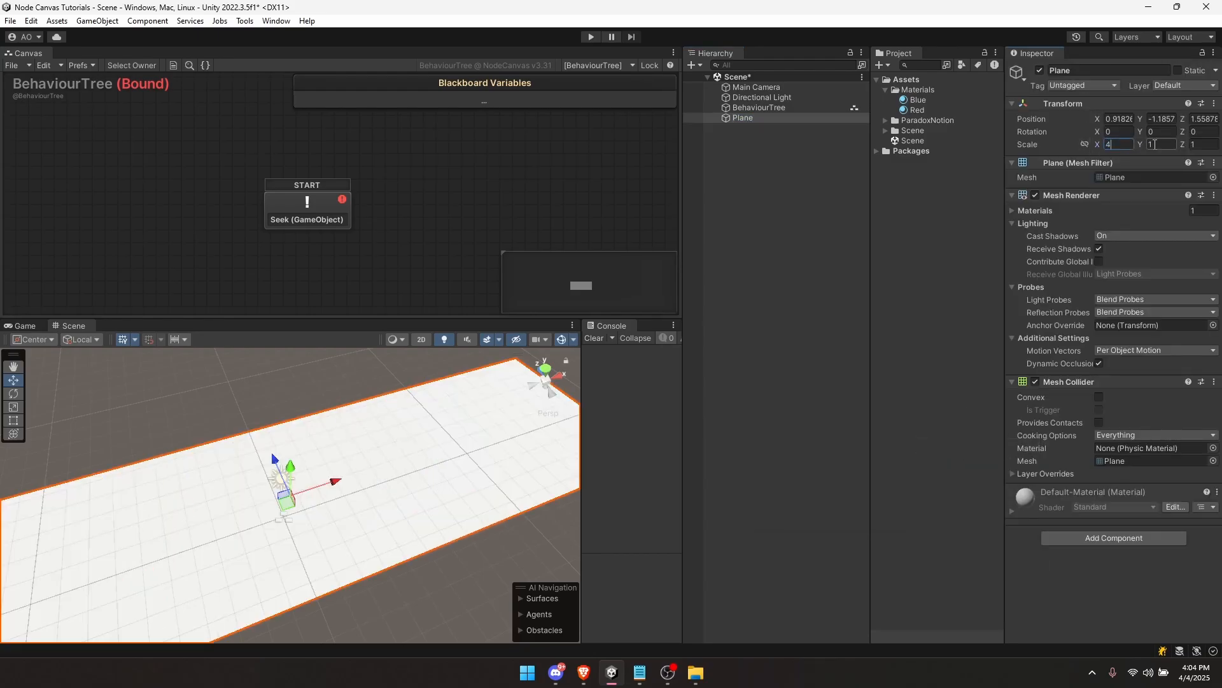
pyautogui.click(763, 144)
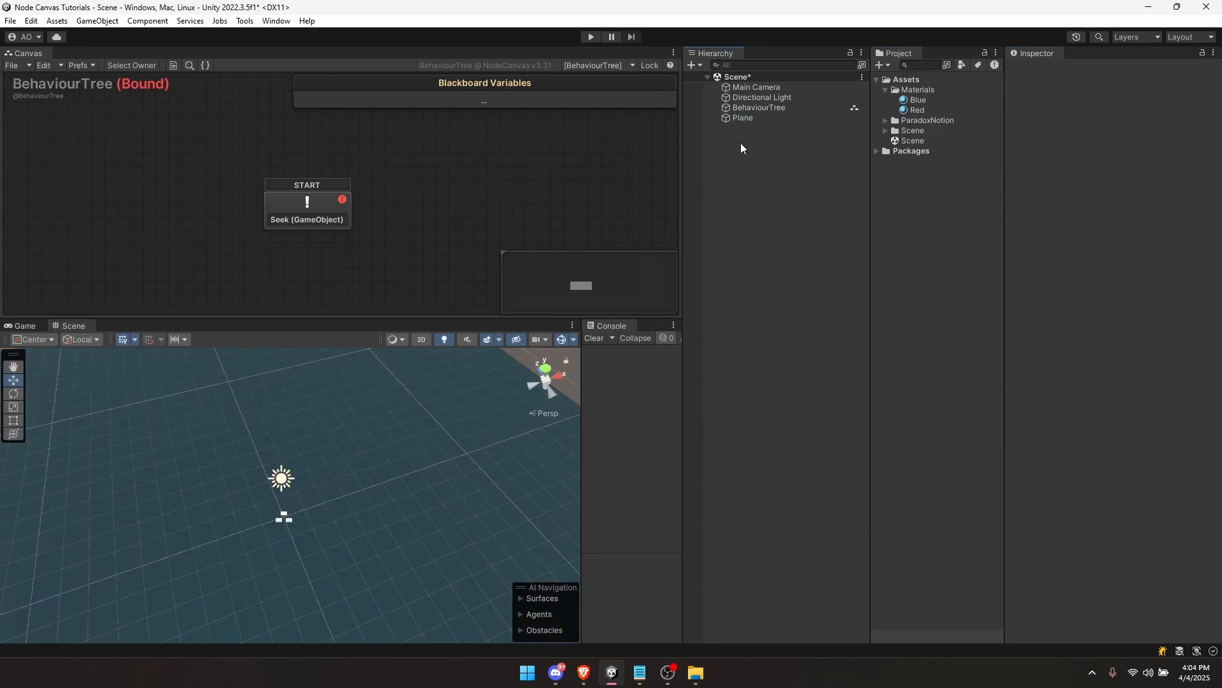
pyautogui.scroll(-3, 285, 494)
# Step: Add a cube to the scene and set its Y position to 0.5
pyautogui.rightClick(756, 148)
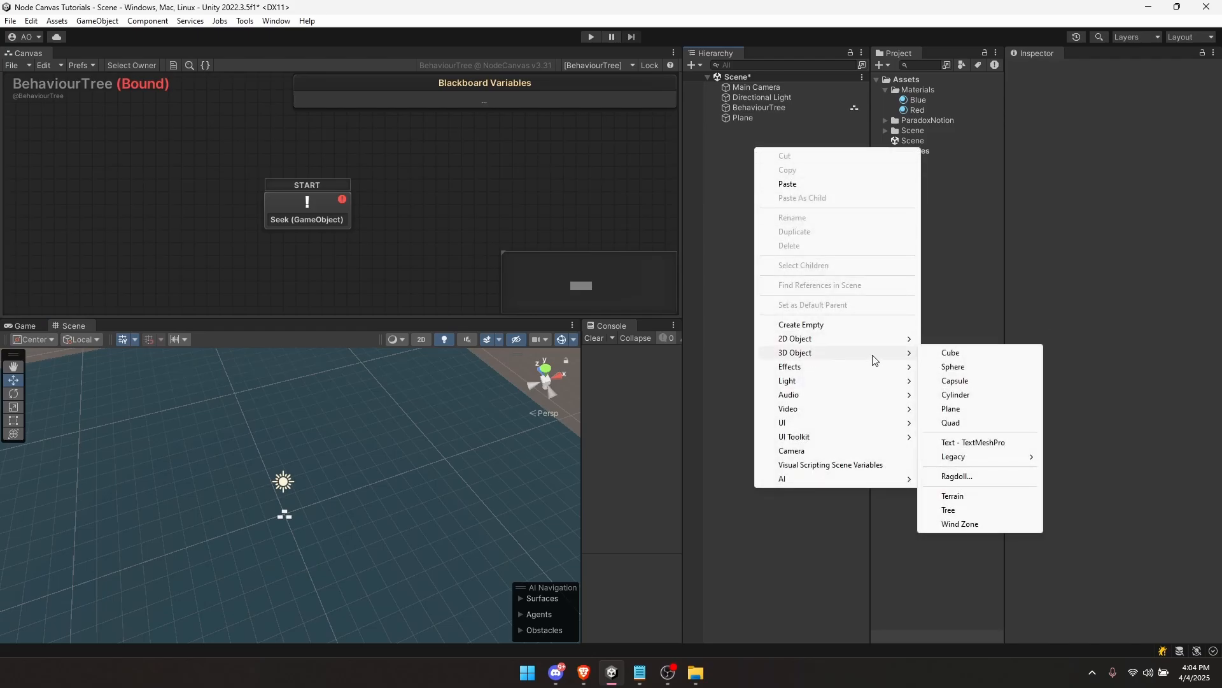
pyautogui.click(947, 352)
pyautogui.click(1153, 119)
pyautogui.write('0.5')
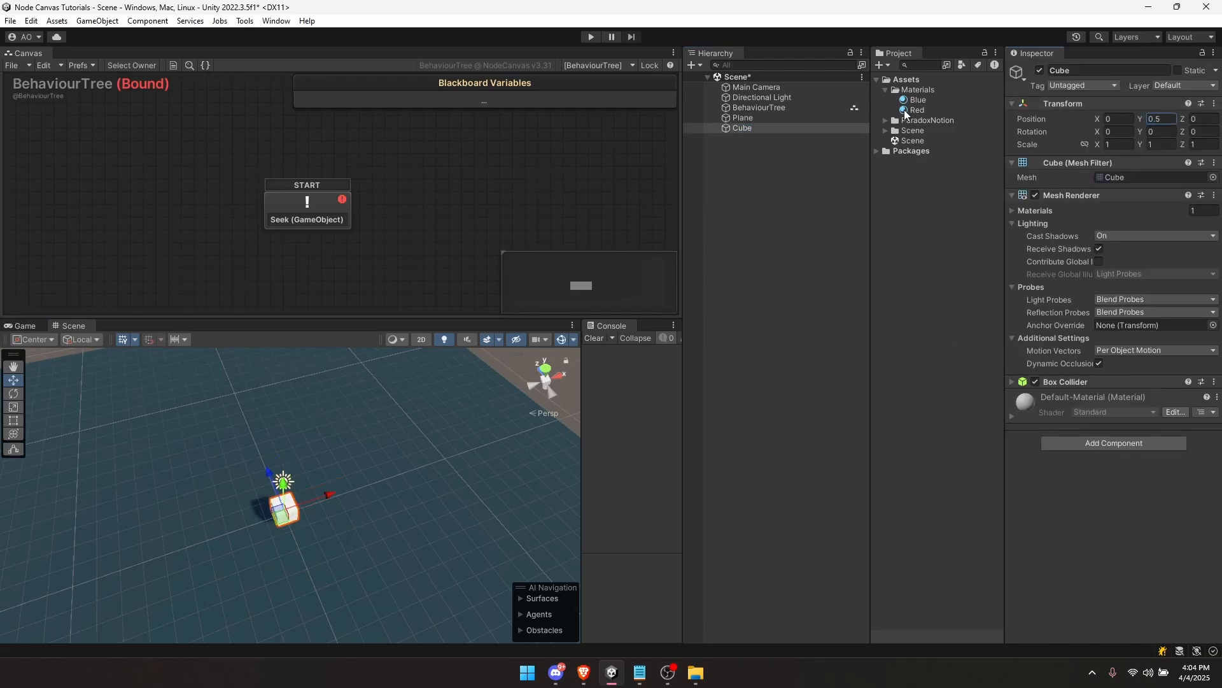
# Step: Apply the Red material to the cube and rename it Character
pyautogui.moveTo(908, 111); pyautogui.dragTo(284, 509)
pyautogui.write('Character')
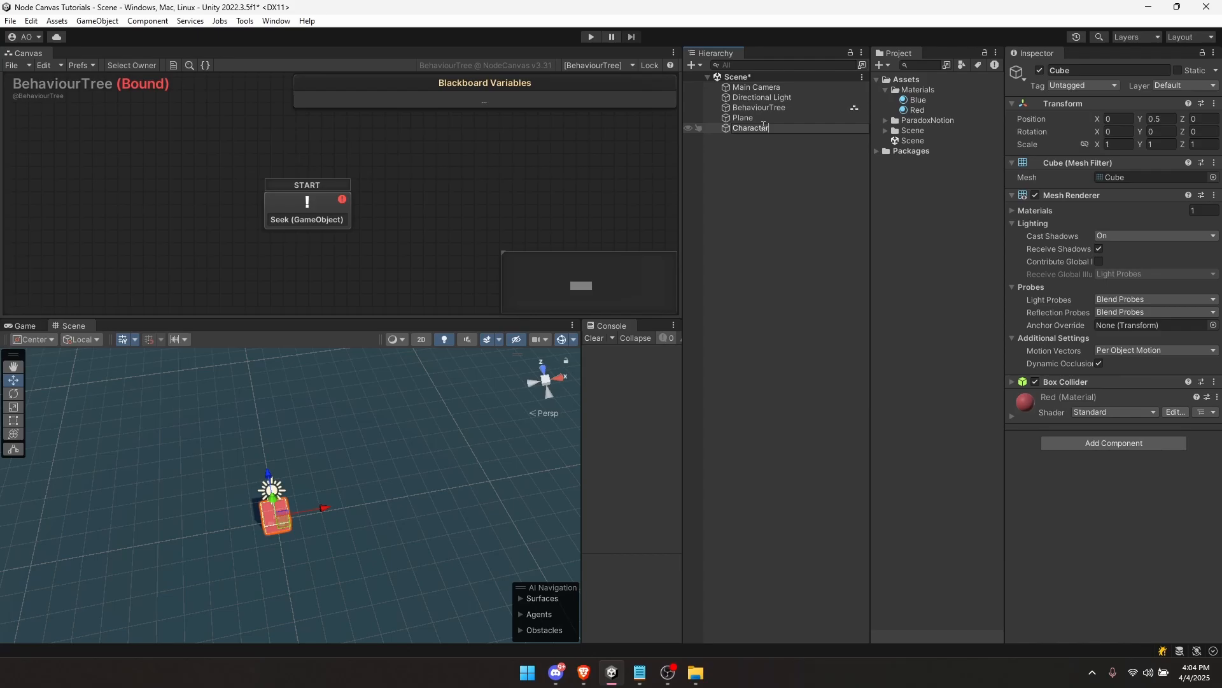
pyautogui.press('Return')
# Step: Make the Character cube a child of the BehaviourTree object
pyautogui.click(762, 107)
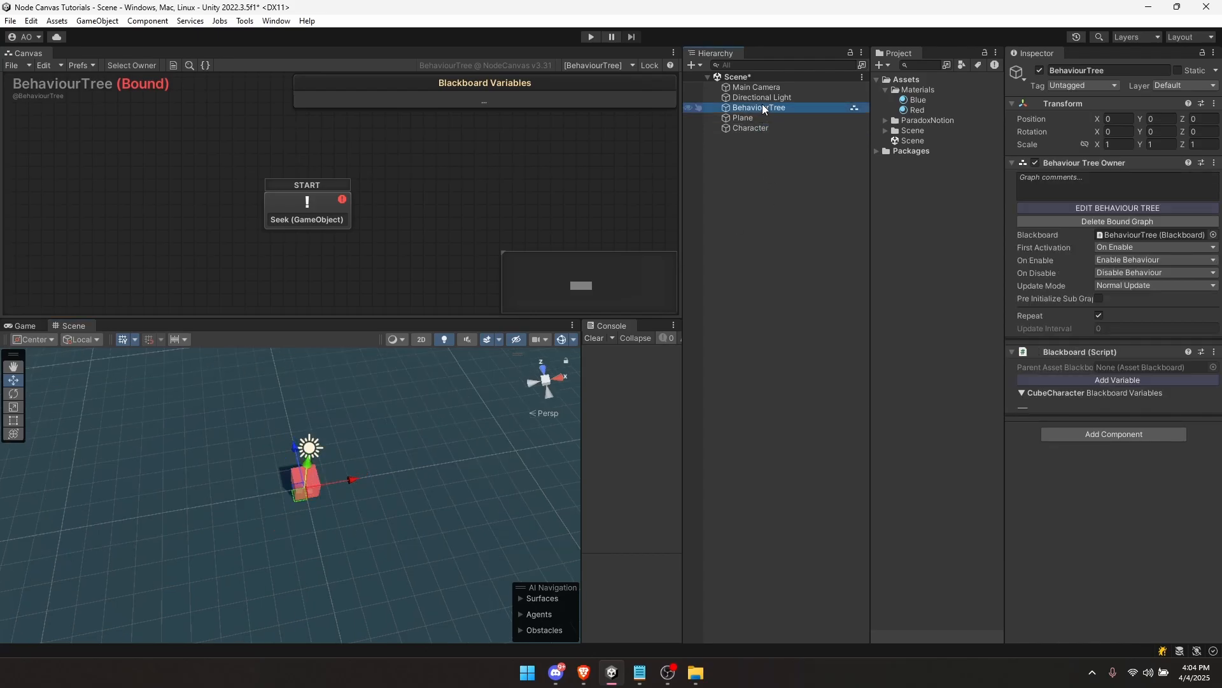
pyautogui.click(751, 128)
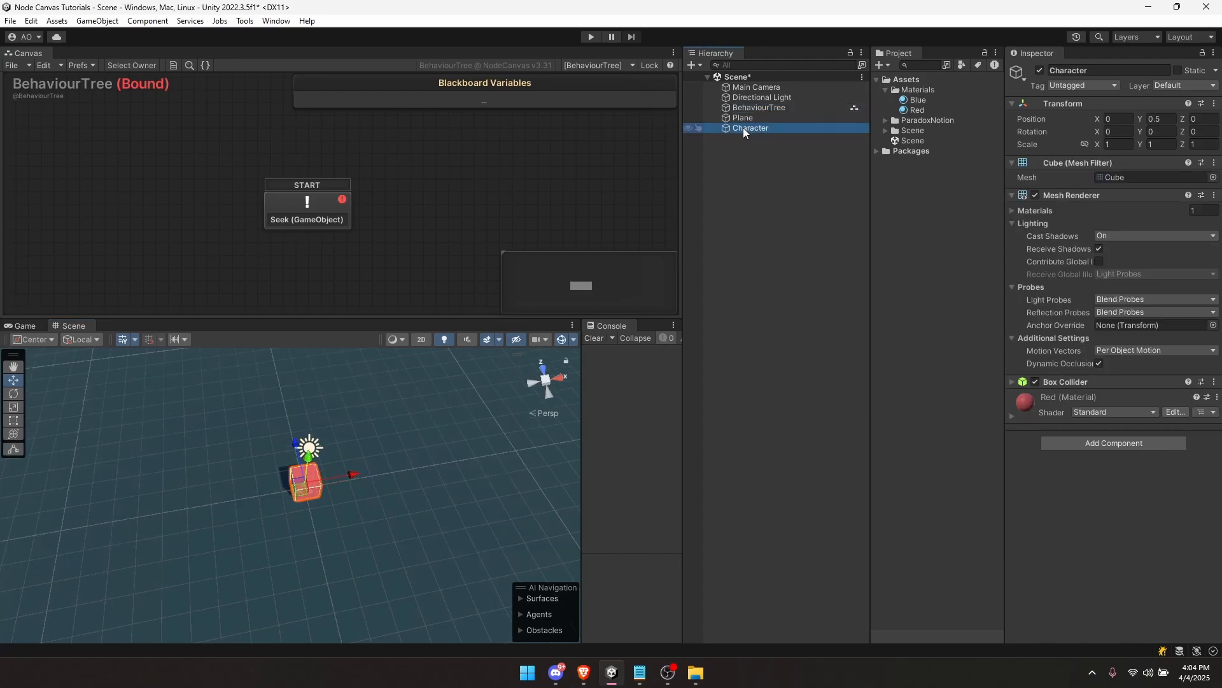
pyautogui.moveTo(742, 127); pyautogui.dragTo(751, 109)
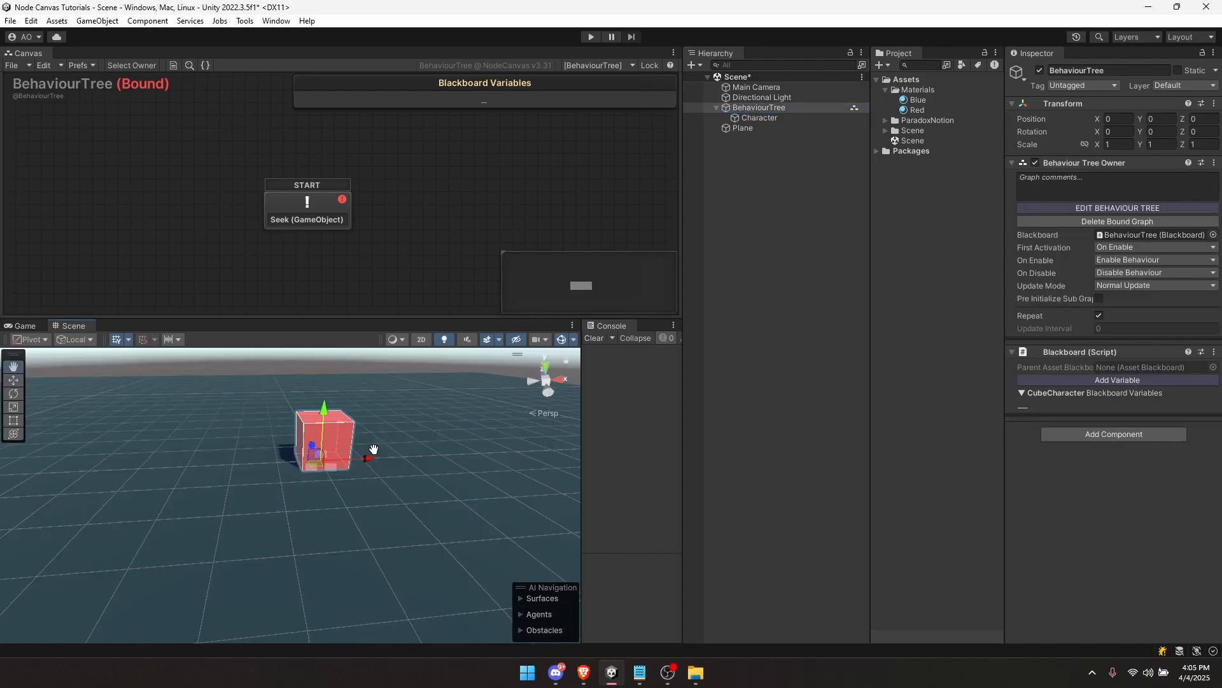
# Step: Add a sphere named Target and place it away from the cube at about X -3.6, Y 1.4, Z -1.2
pyautogui.keyDown('alt'); pyautogui.moveTo(374, 449); pyautogui.dragTo(306, 479); pyautogui.keyUp('alt')
pyautogui.click(319, 461)
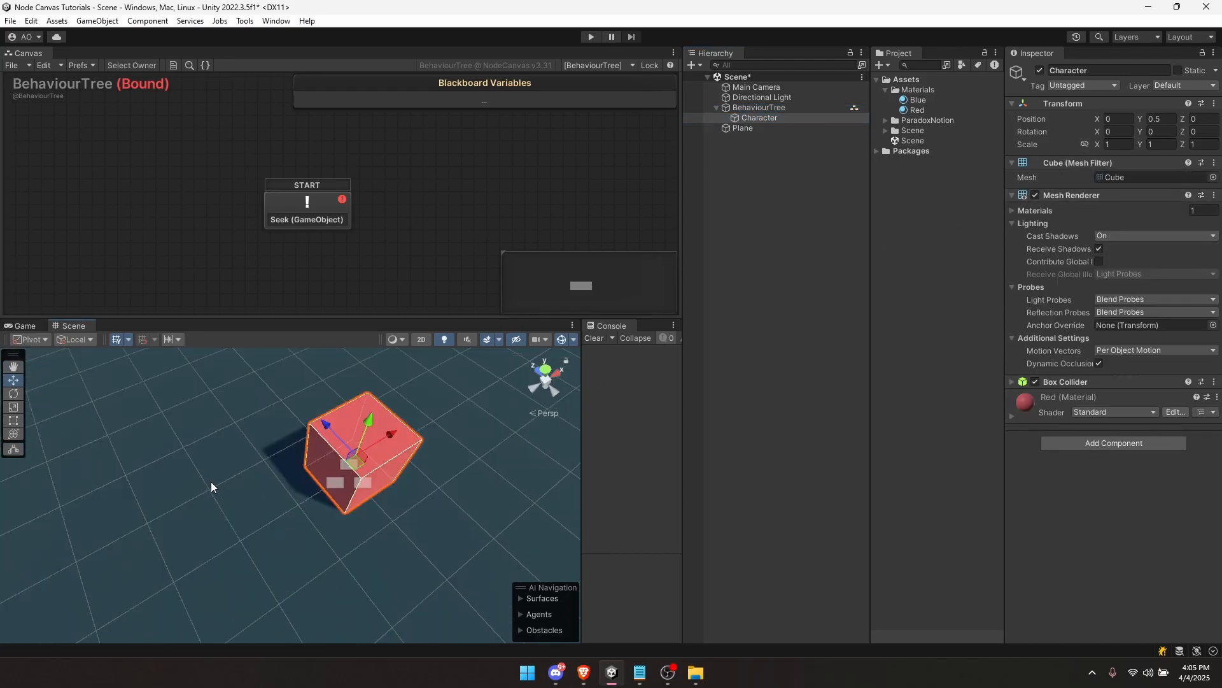
pyautogui.moveTo(351, 521); pyautogui.dragTo(386, 478, button='middle')
pyautogui.keyDown('alt'); pyautogui.moveTo(385, 478); pyautogui.dragTo(508, 369); pyautogui.keyUp('alt')
pyautogui.scroll(-4, 508, 369)
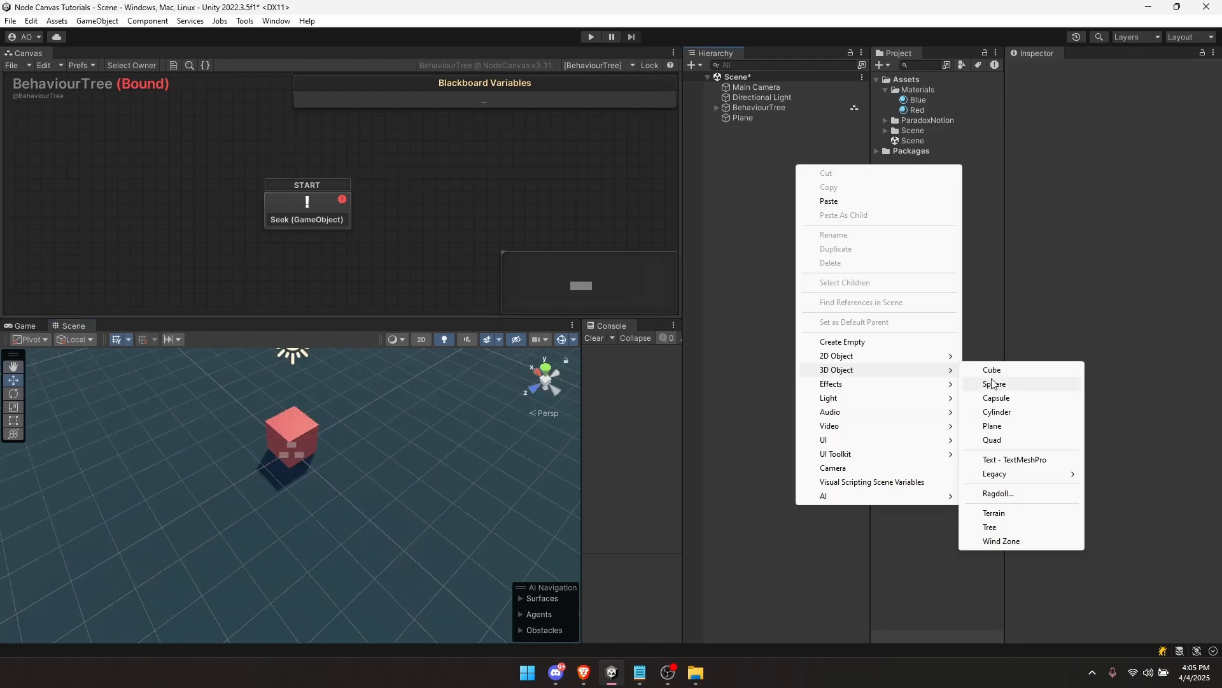
pyautogui.click(993, 382)
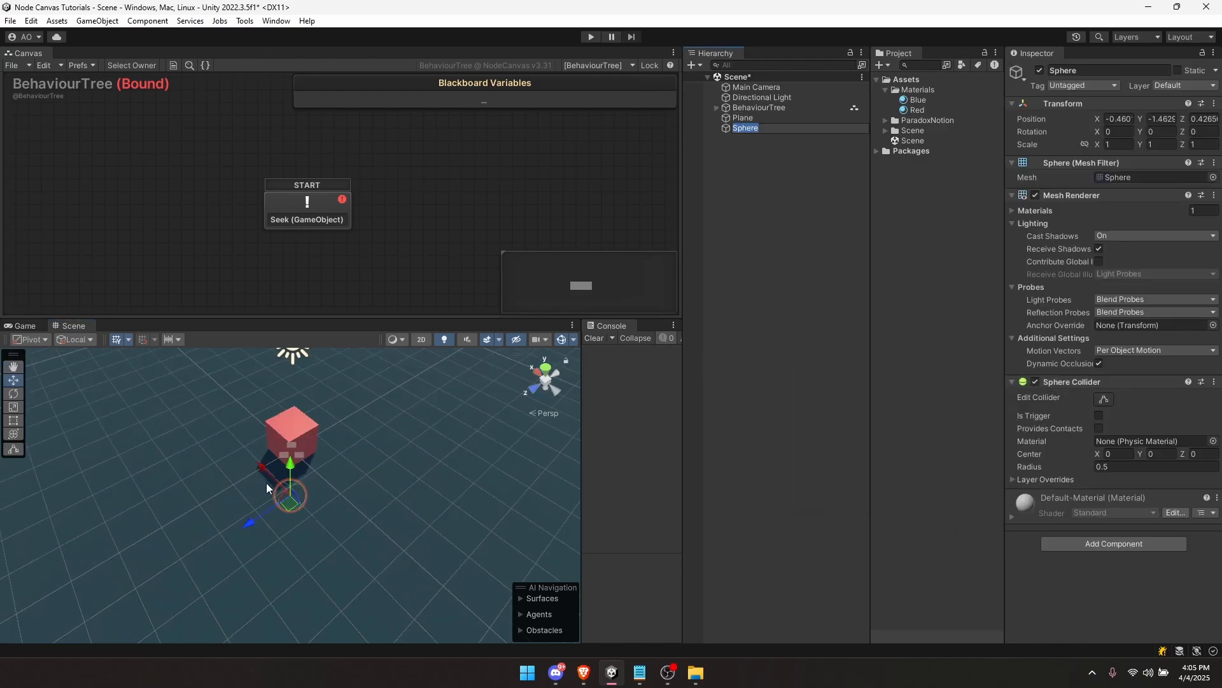
pyautogui.moveTo(290, 464); pyautogui.dragTo(469, 445)
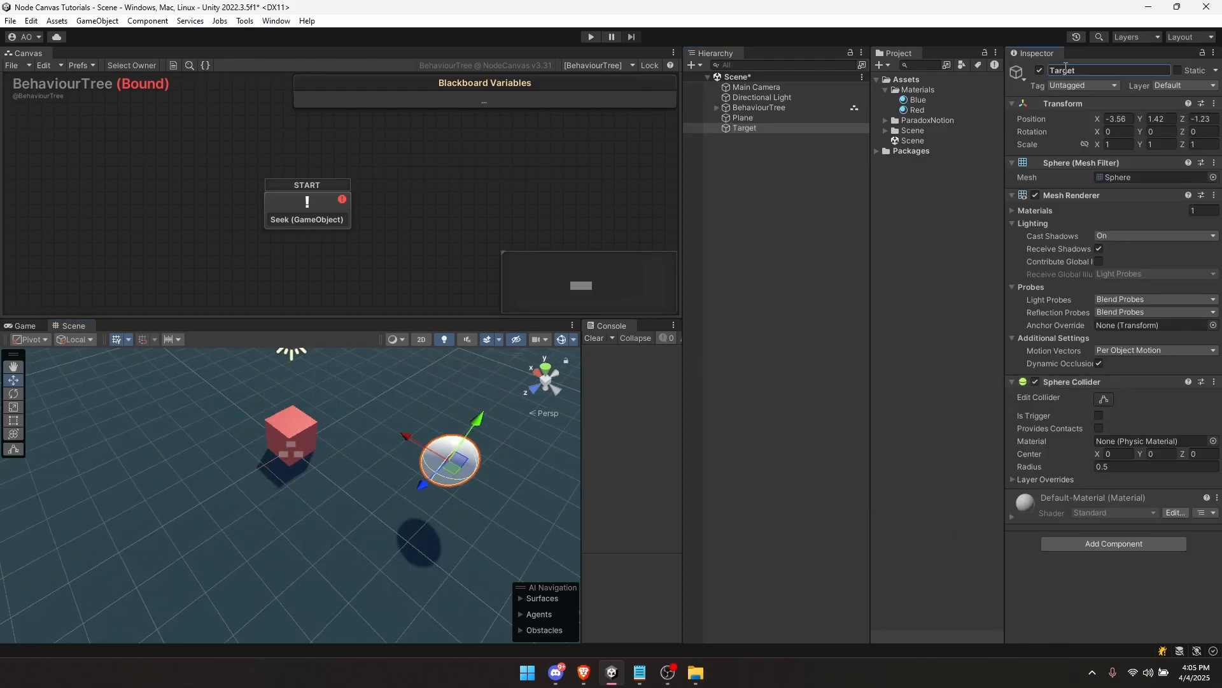
pyautogui.click(455, 435)
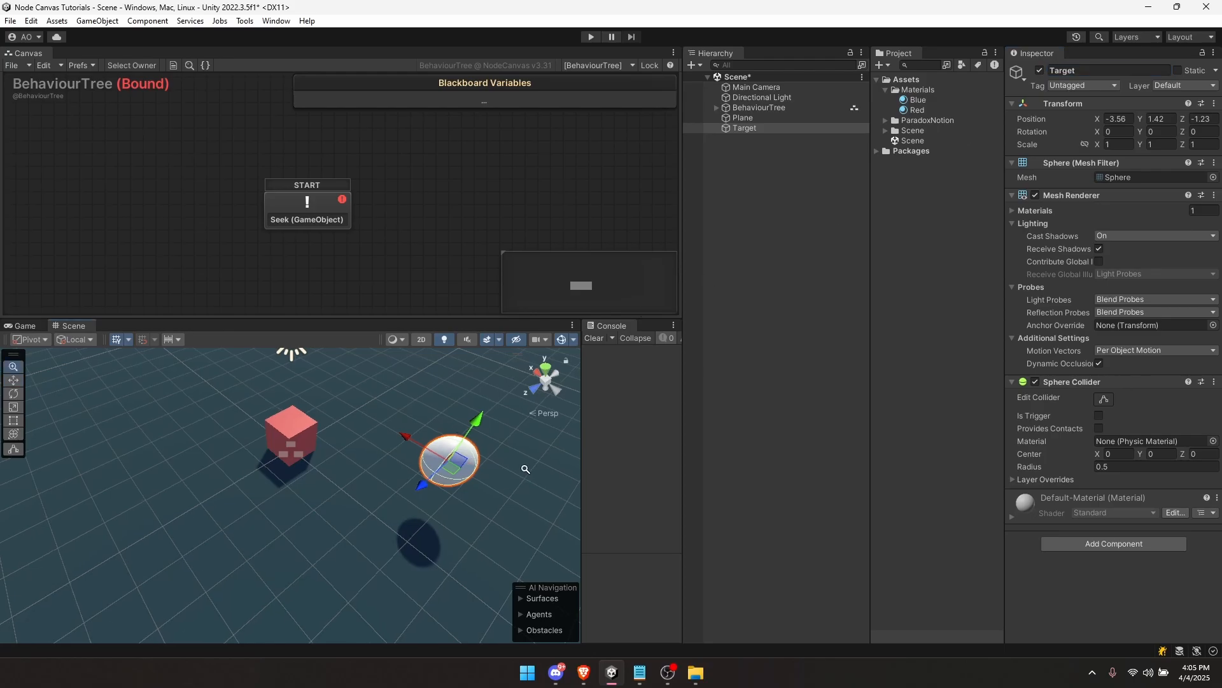
# Step: Assign the Target sphere to the Seek action's Target and move the sphere to about X -6.6, Z -3.2
pyautogui.scroll(-6, 525, 466)
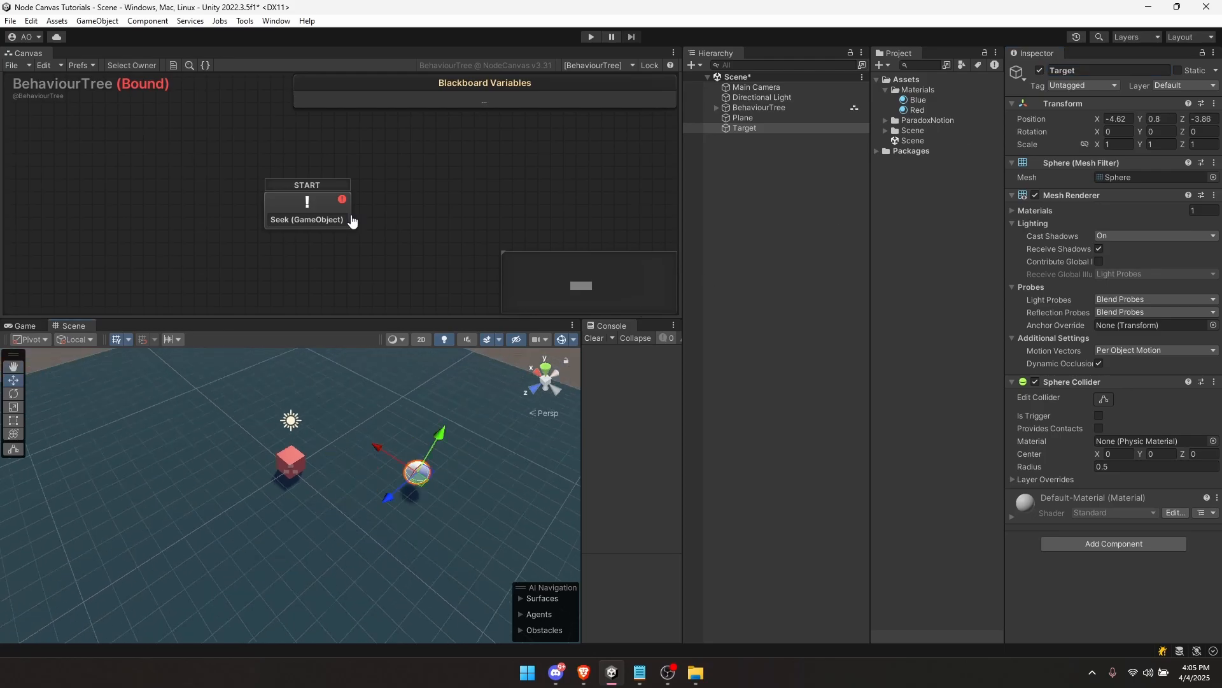
pyautogui.click(322, 218)
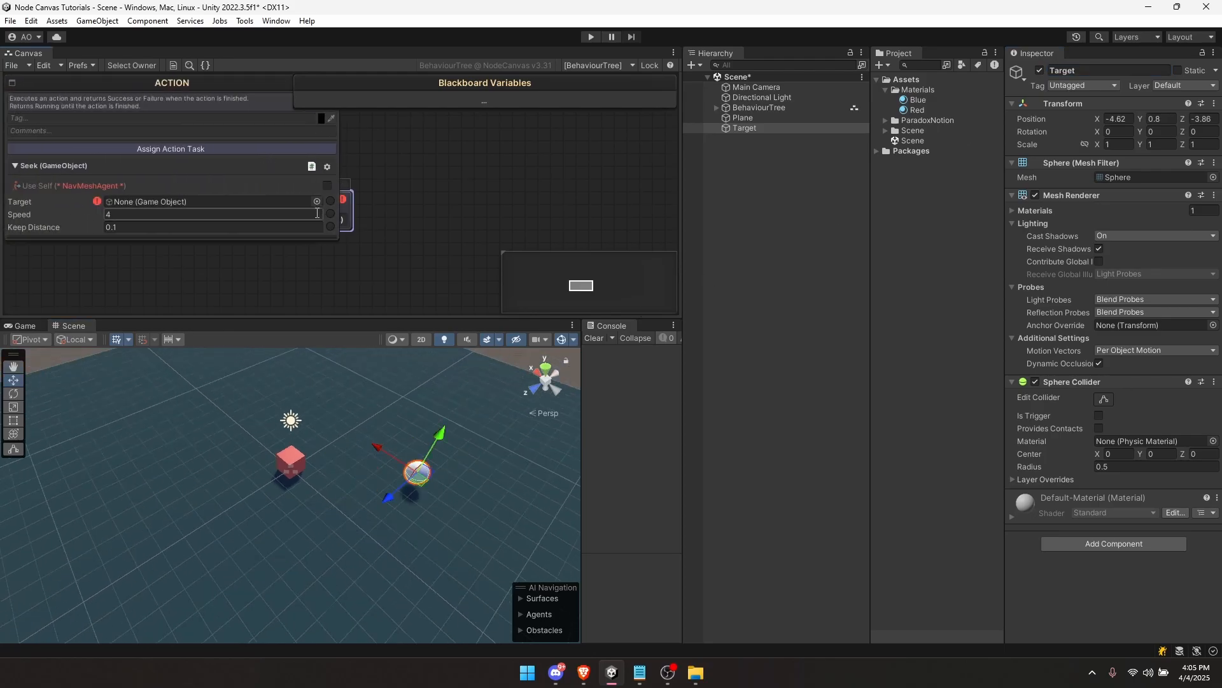
pyautogui.moveTo(326, 219); pyautogui.dragTo(448, 228)
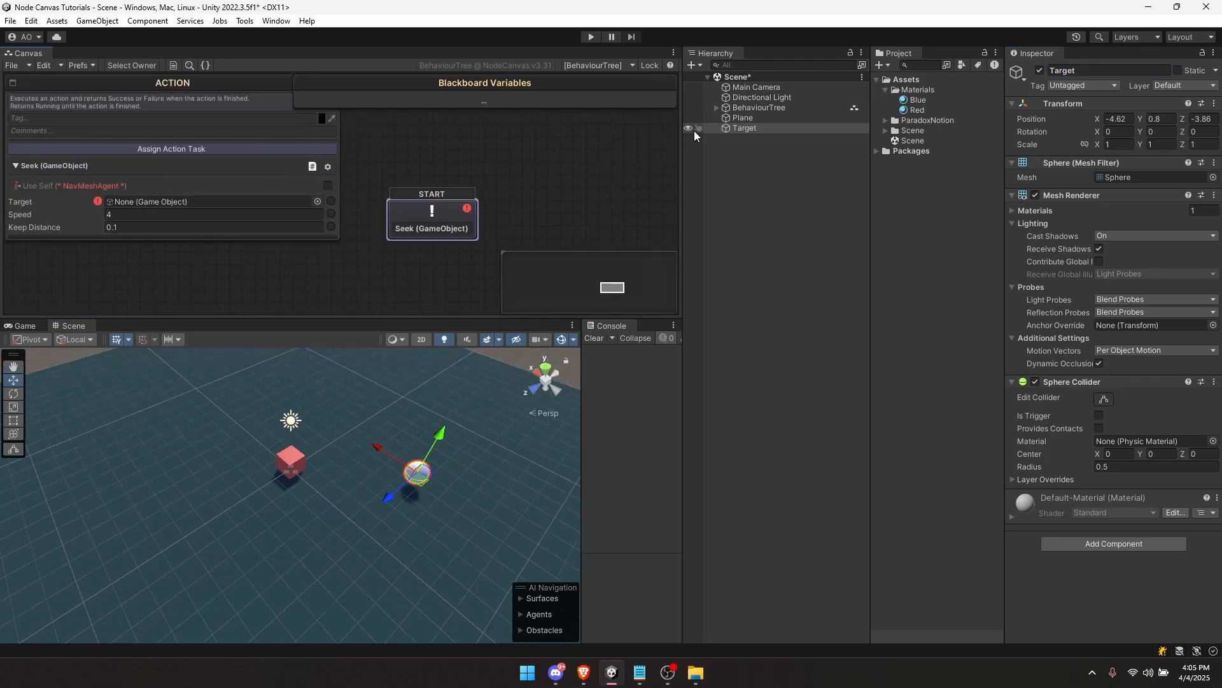
pyautogui.moveTo(716, 127); pyautogui.dragTo(122, 201)
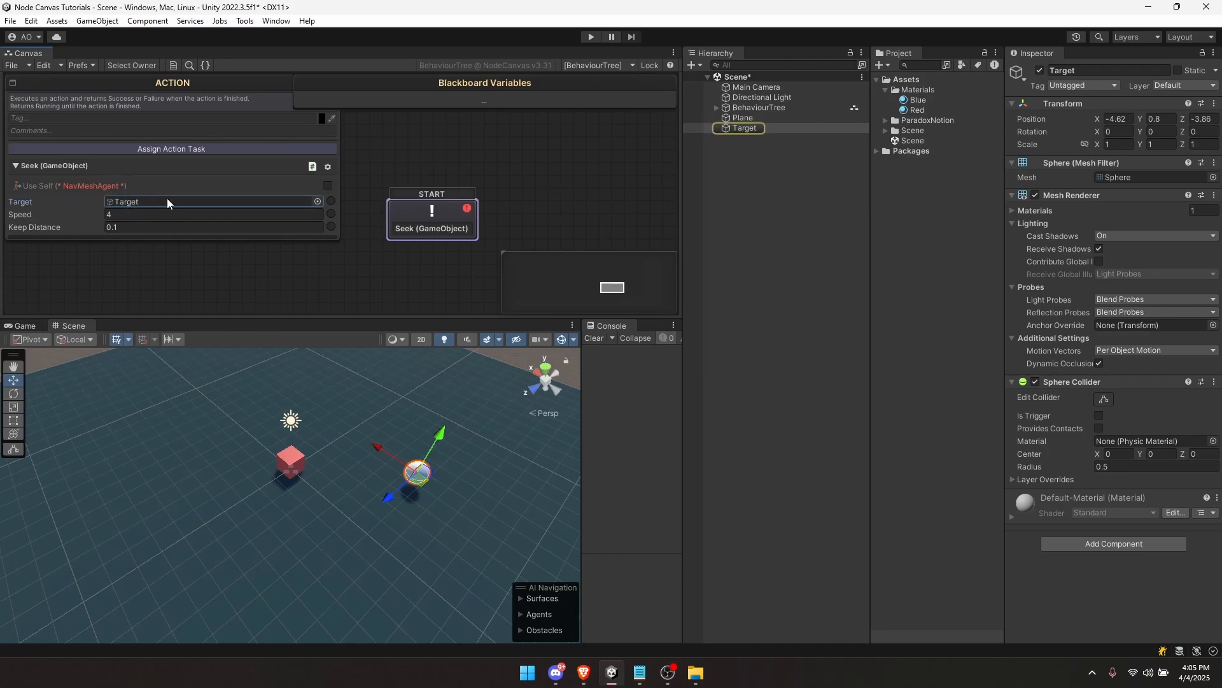
pyautogui.moveTo(419, 486); pyautogui.dragTo(454, 525)
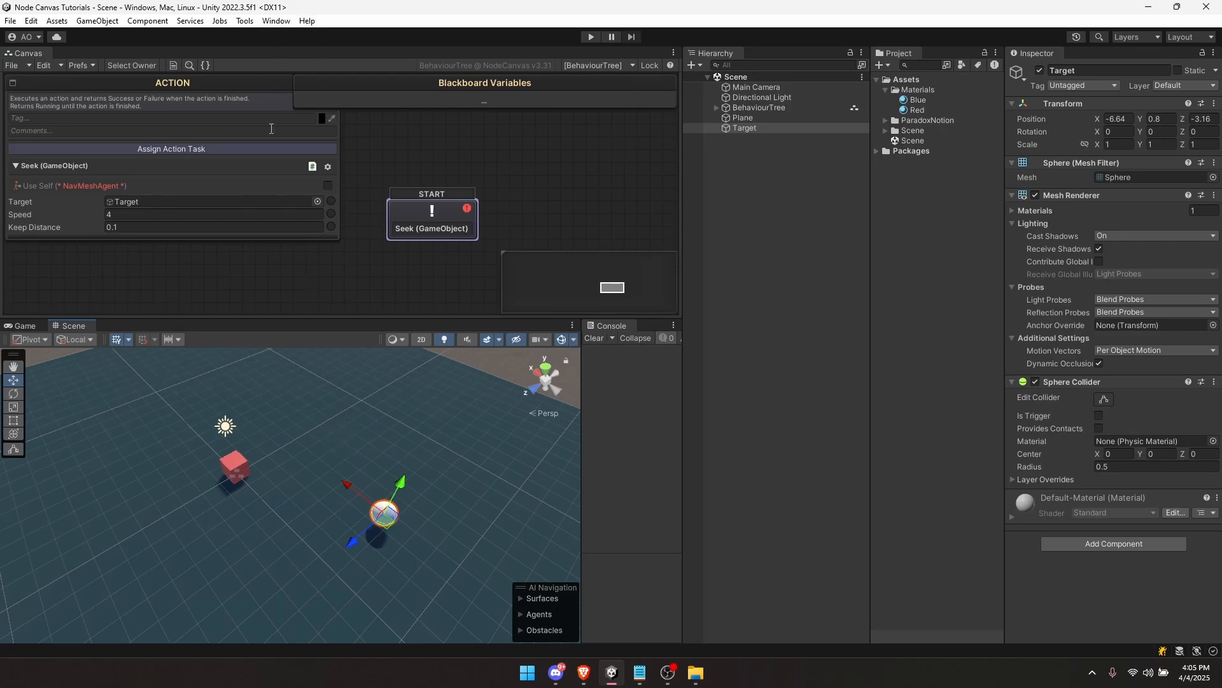
# Step: Check in the Package Manager's Unity Registry that the AI Navigation package is installed
pyautogui.click(276, 21)
pyautogui.click(321, 157)
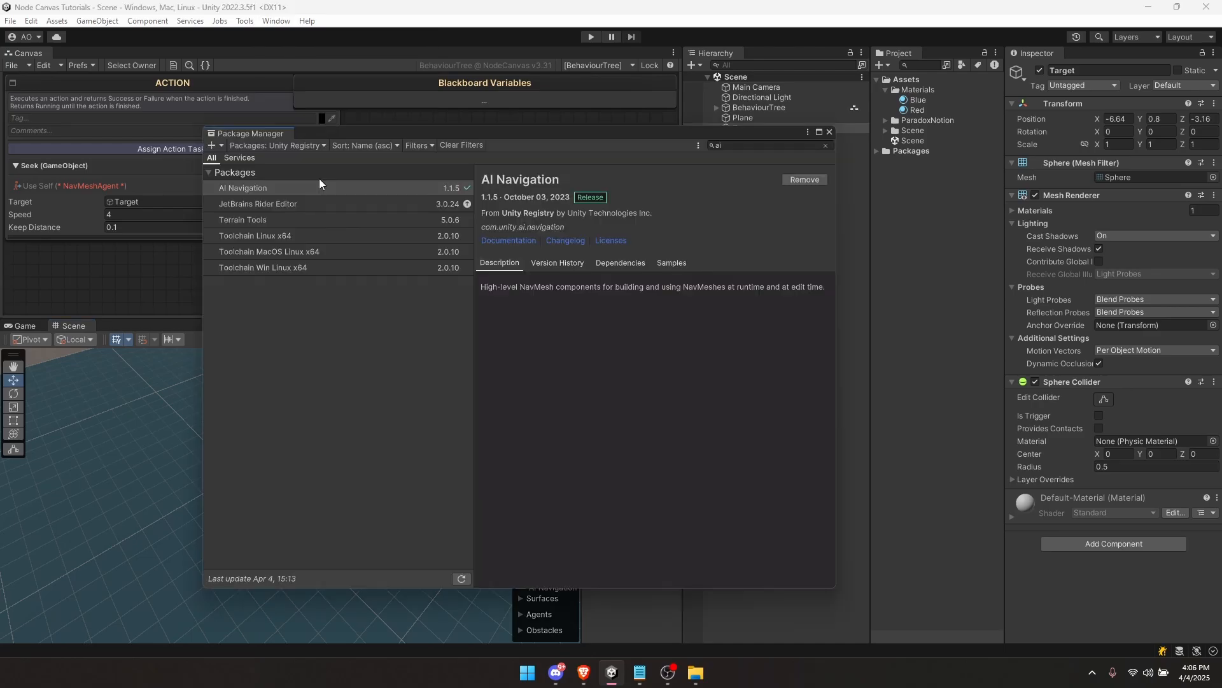
pyautogui.click(319, 187)
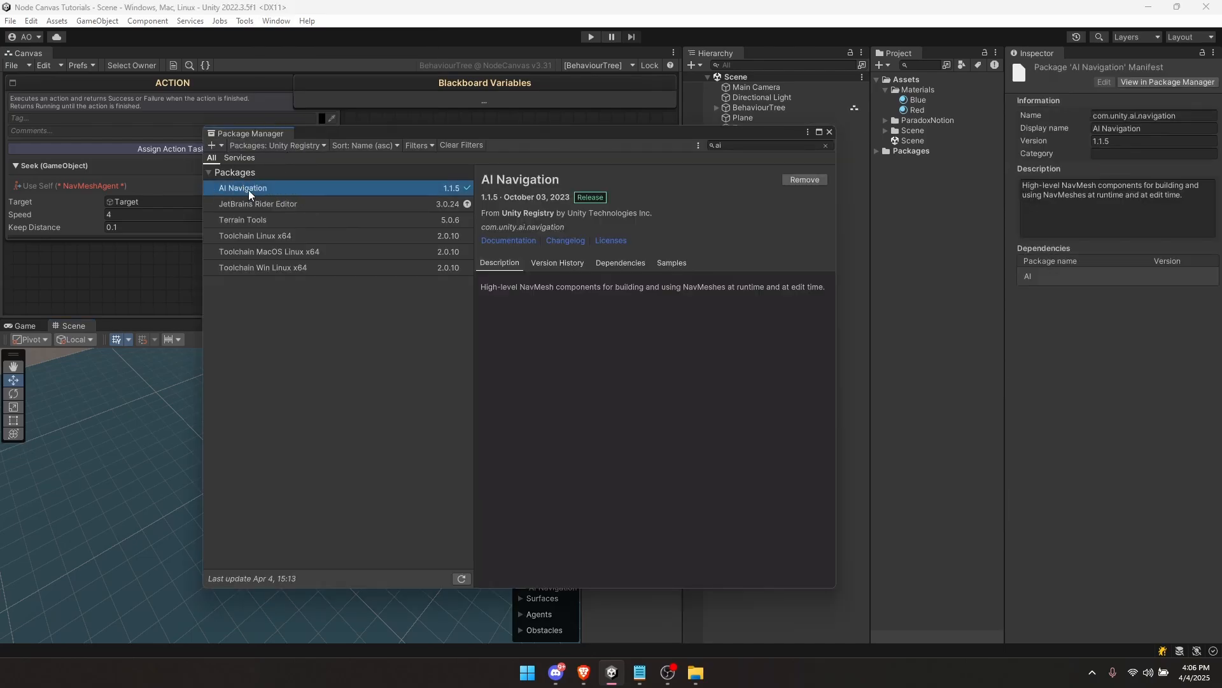
pyautogui.click(300, 147)
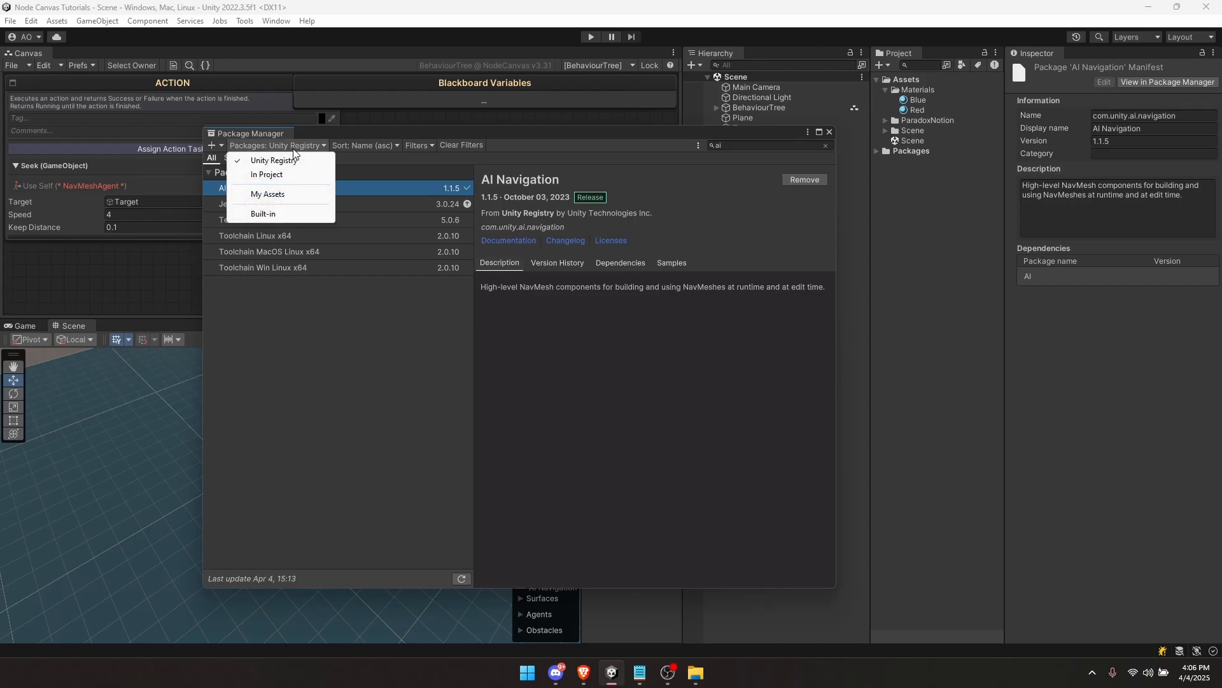
pyautogui.click(318, 156)
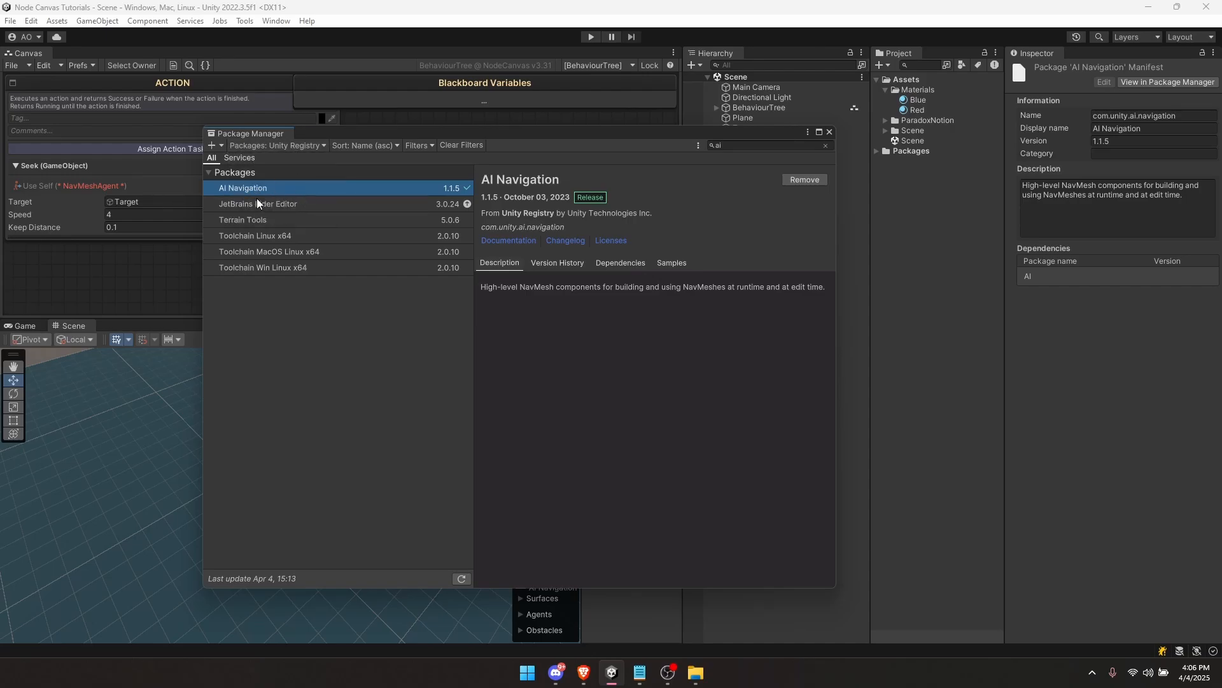
pyautogui.click(832, 132)
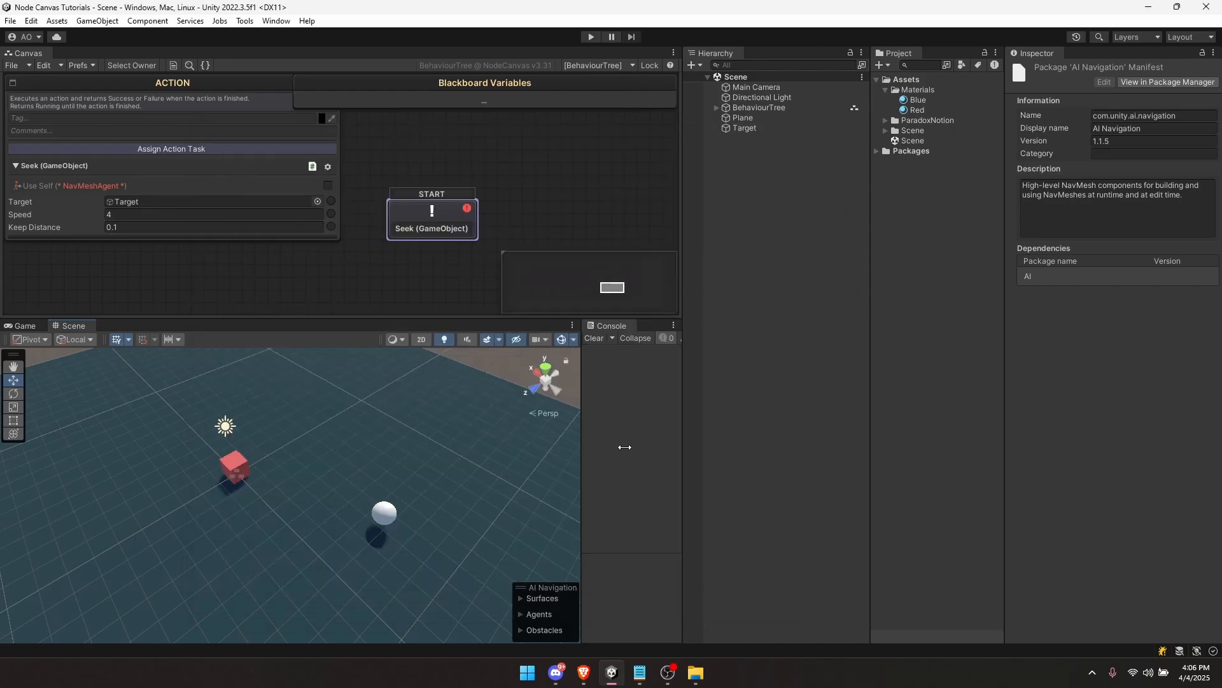
# Step: Add a NavMeshSurface component to the Plane
pyautogui.click(744, 118)
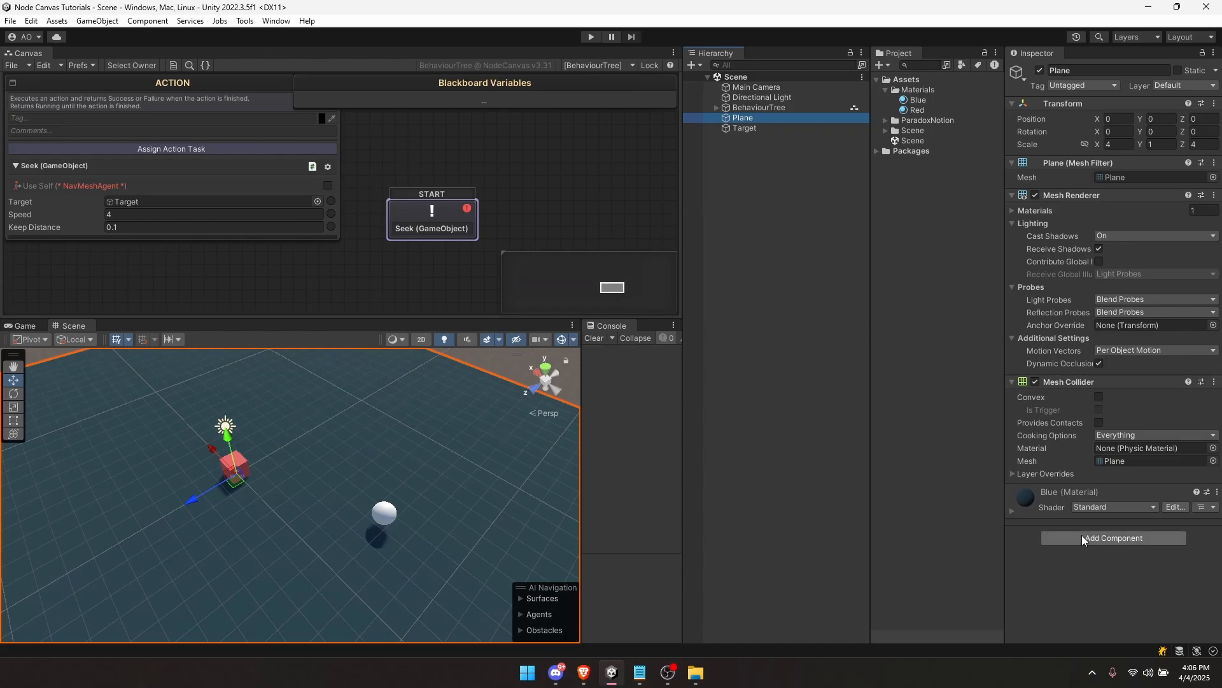
pyautogui.click(1083, 536)
pyautogui.write('navmes')
pyautogui.press('BackSpace')
pyautogui.press('BackSpace')
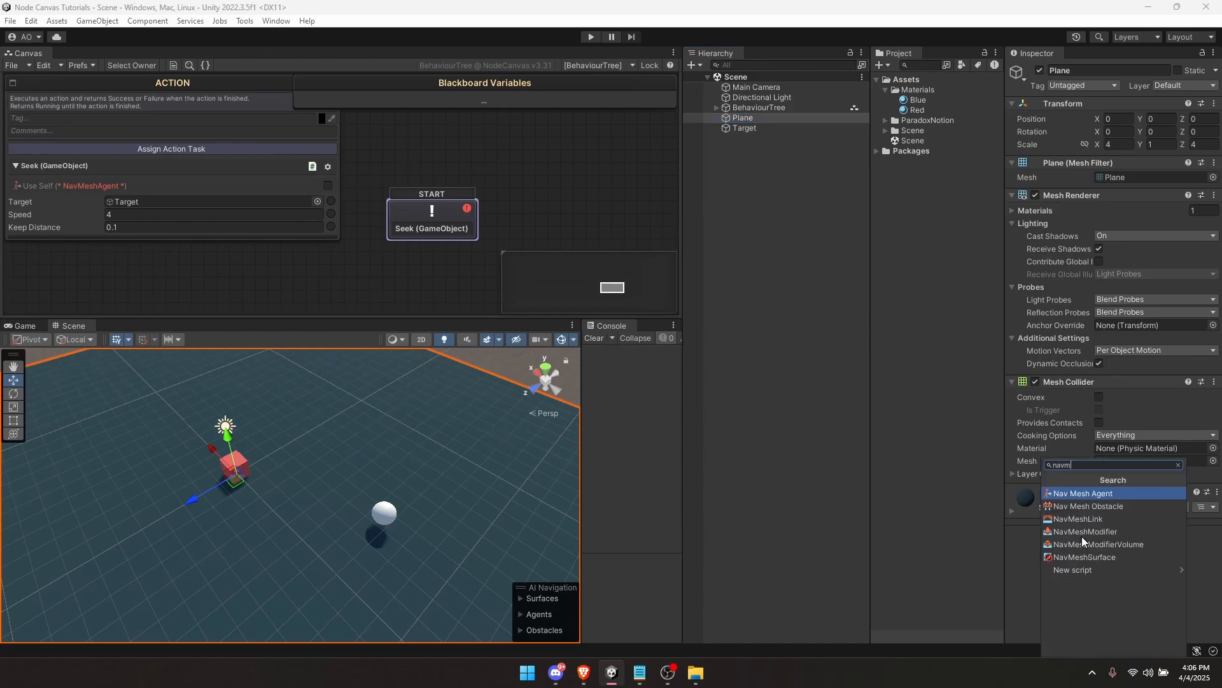
pyautogui.press('Down')
pyautogui.press('Down')
pyautogui.press('Down')
pyautogui.press('Down')
pyautogui.press('Down')
pyautogui.press('Return')
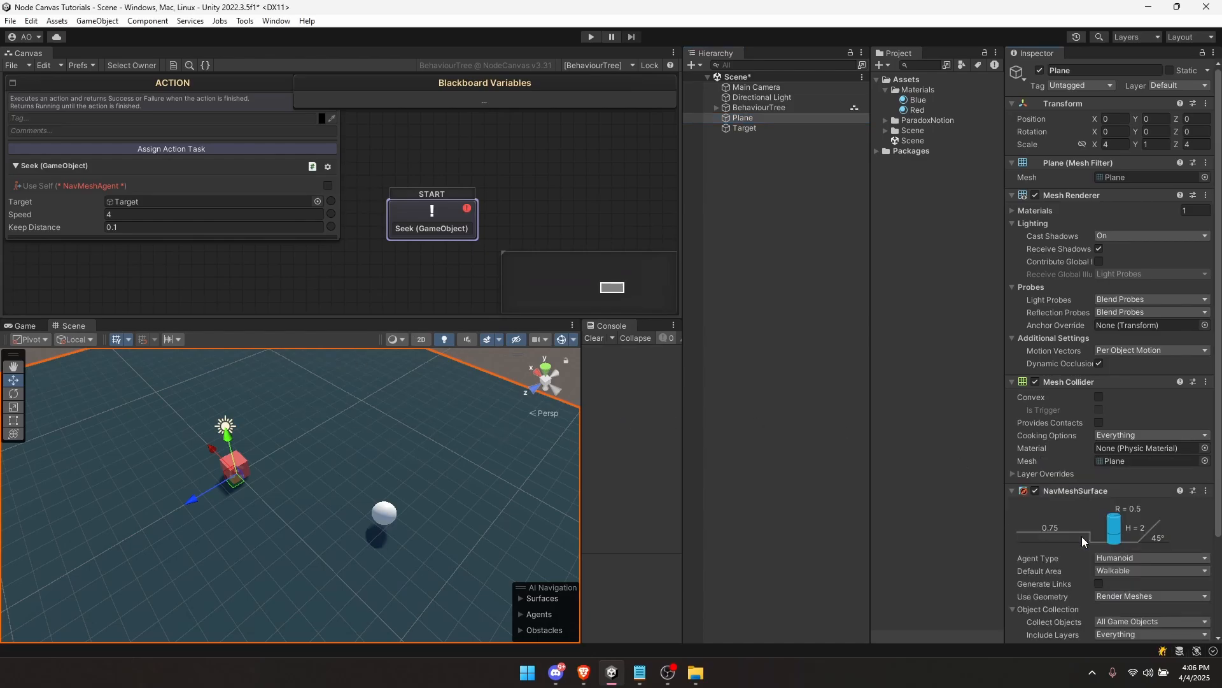
# Step: Put the Plane on the Navmesh layer
pyautogui.scroll(-2, 443, 402)
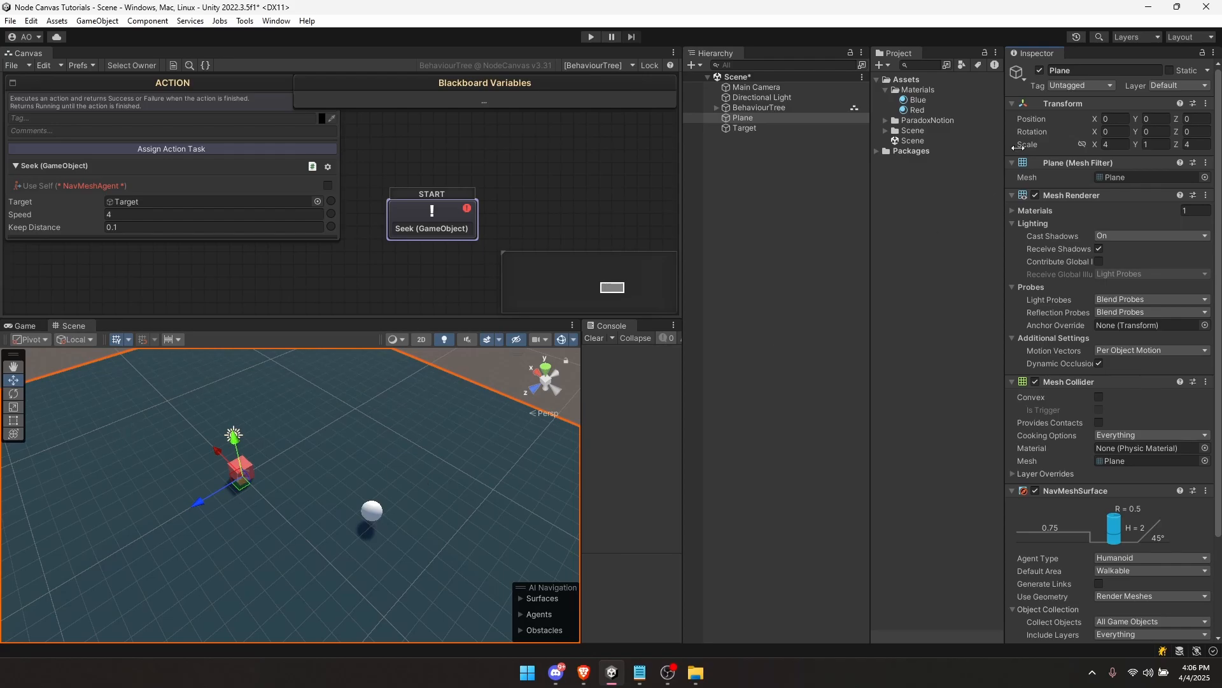
pyautogui.click(1161, 85)
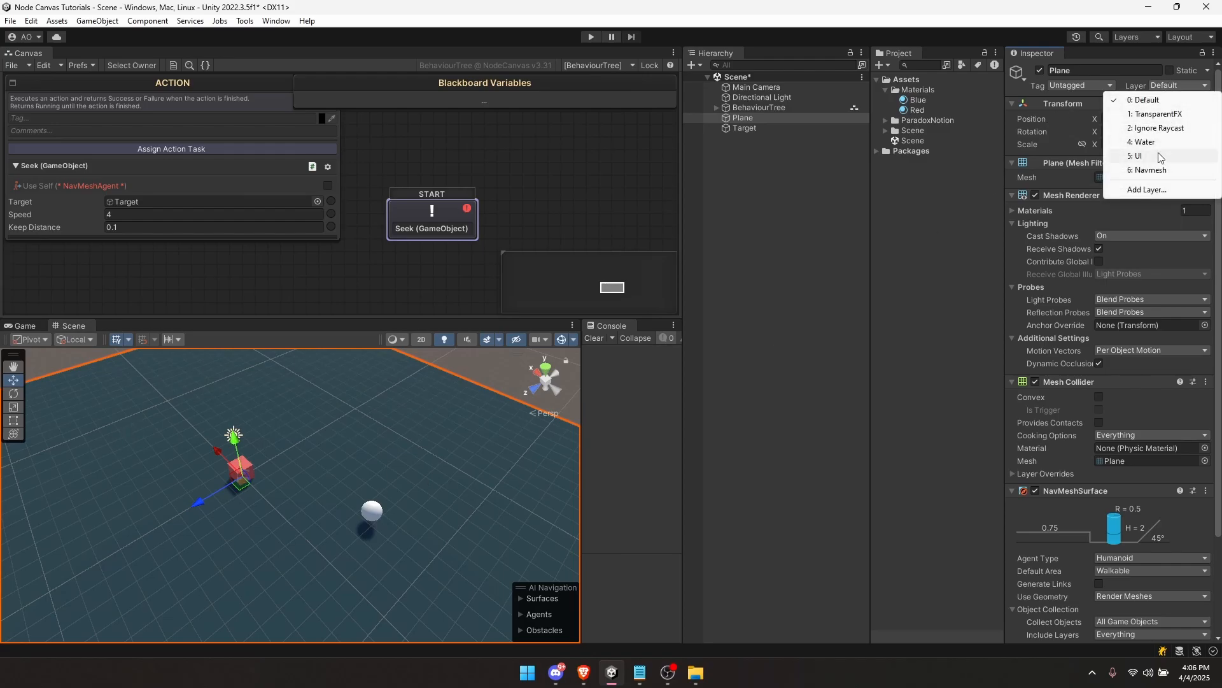
pyautogui.click(1156, 171)
# Step: Add a cube to the scene as an obstacle and set its scale to 3 on every axis
pyautogui.click(743, 183)
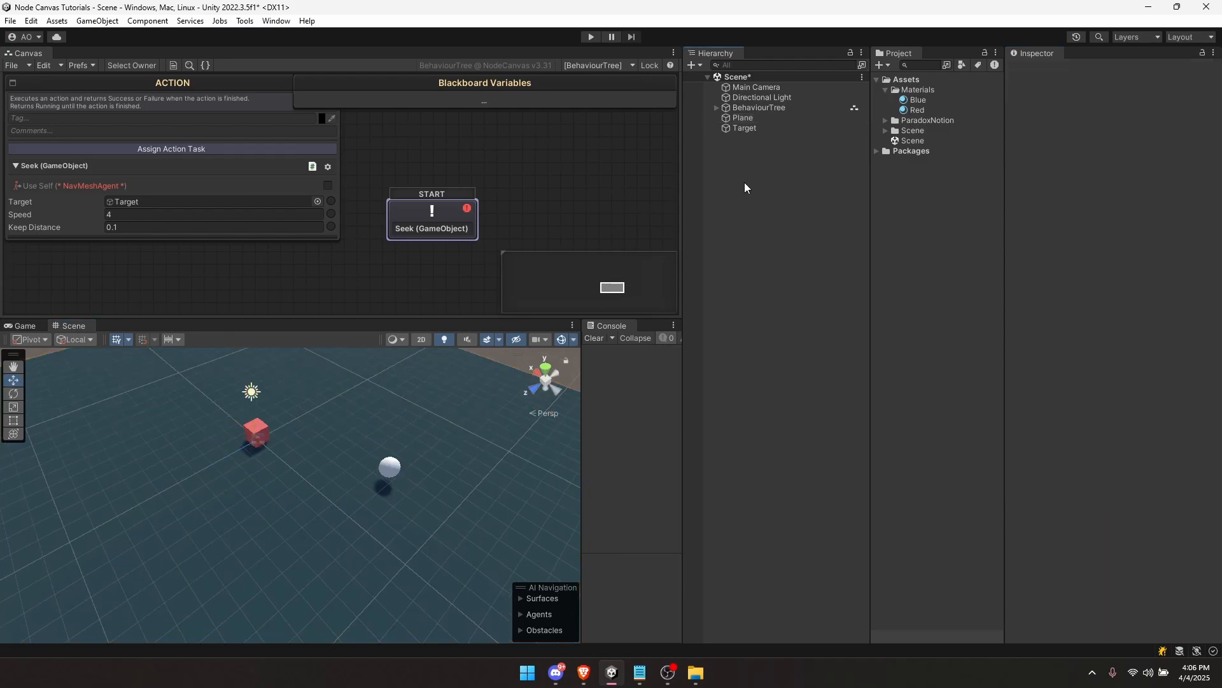
pyautogui.rightClick(741, 199)
pyautogui.moveTo(802, 404)
pyautogui.click(937, 404)
pyautogui.click(1119, 145)
pyautogui.write('3')
pyautogui.press('Tab')
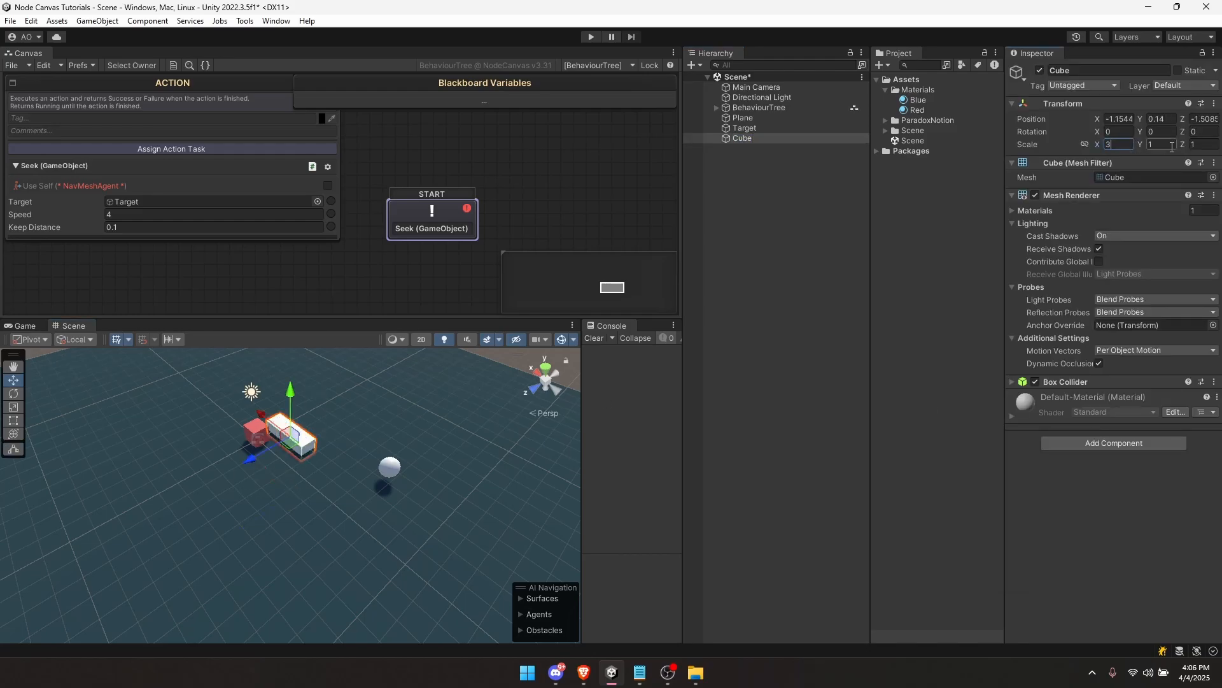
pyautogui.write('3')
# Step: Duplicate the obstacle cube twice, making one long block behind the character and one rotated block about 6.3 long beside the Target sphere
pyautogui.hotkey('ctrl', 'd')
pyautogui.click(545, 367)
pyautogui.moveTo(383, 408); pyautogui.dragTo(547, 408)
pyautogui.hotkey('ctrl', 'd')
pyautogui.moveTo(294, 479); pyautogui.dragTo(356, 442)
pyautogui.moveTo(292, 406); pyautogui.dragTo(271, 431)
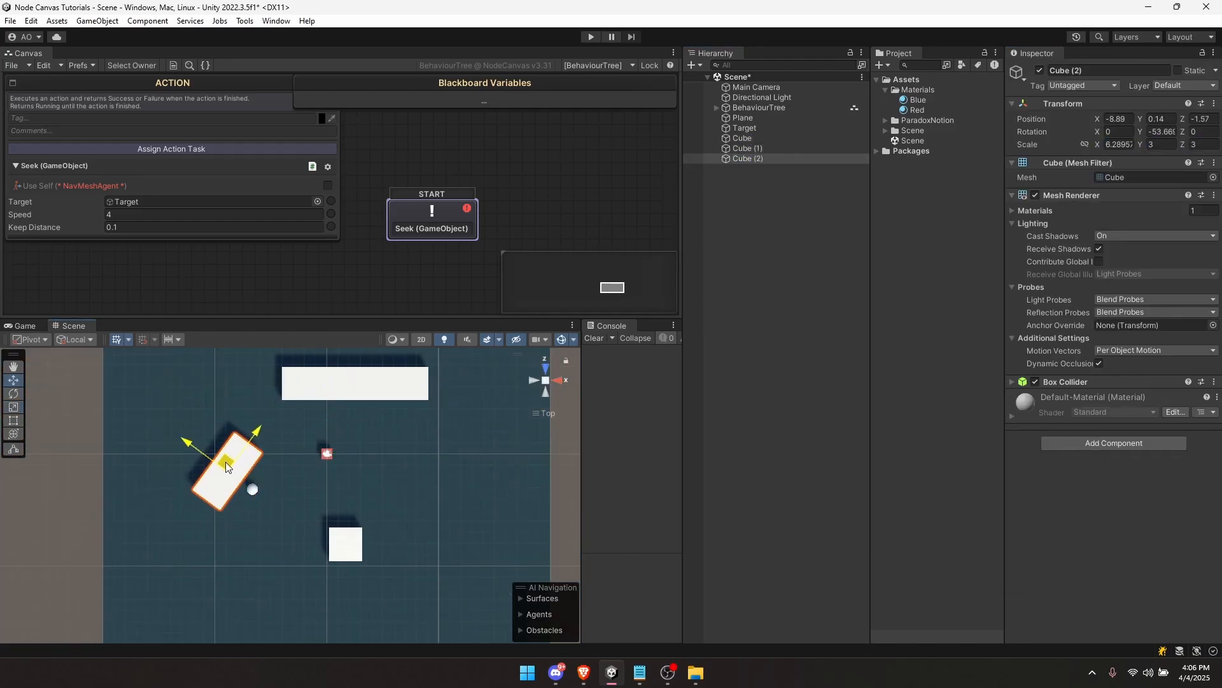
# Step: Duplicate the rotated block twice more and spread the copies across the plane around the character
pyautogui.hotkey('ctrl', 'd')
pyautogui.moveTo(226, 466); pyautogui.dragTo(412, 489)
pyautogui.hotkey('ctrl', 'd')
pyautogui.moveTo(357, 485); pyautogui.dragTo(360, 510, button='middle')
pyautogui.moveTo(360, 510); pyautogui.dragTo(354, 463, button='right')
pyautogui.scroll(5, 354, 463)
# Step: Add a Nav Mesh Agent component to the BehaviourTree object
pyautogui.click(337, 448)
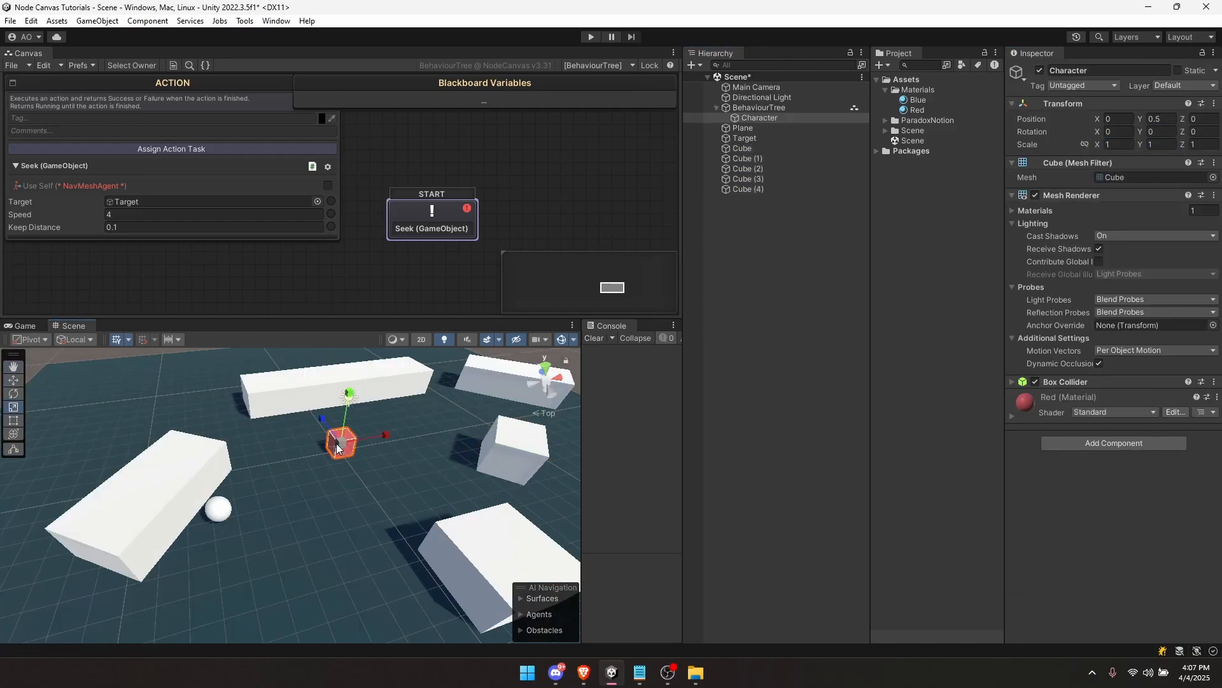
pyautogui.click(756, 107)
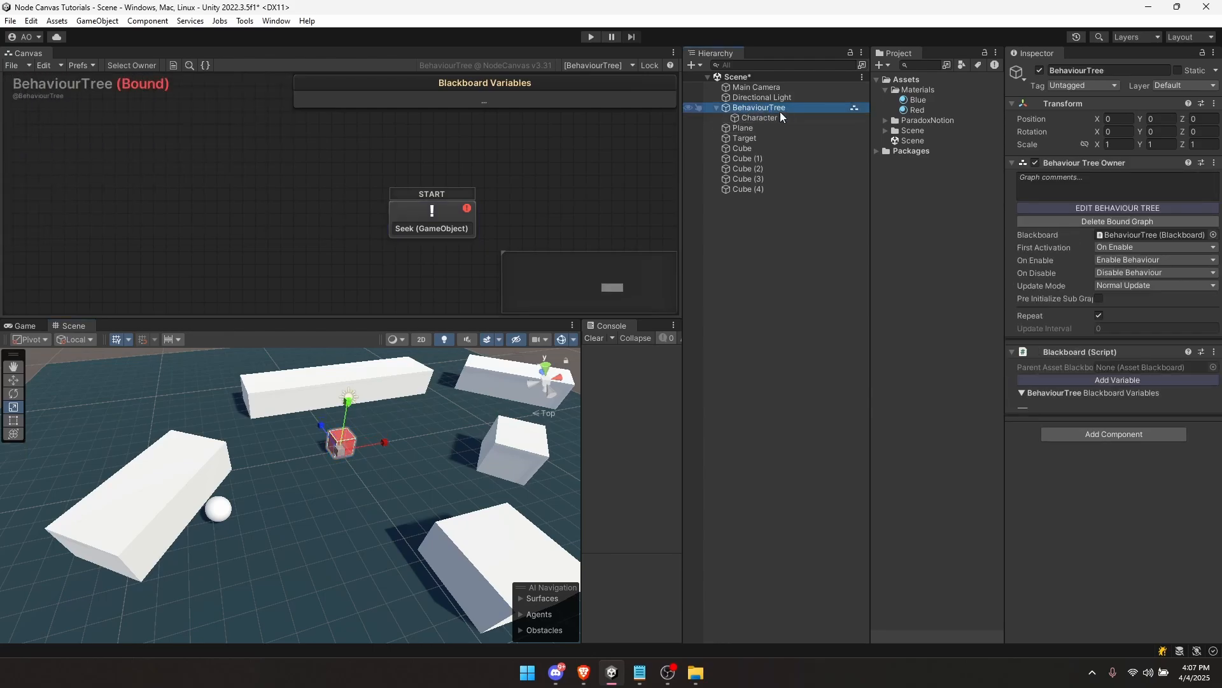
pyautogui.click(808, 117)
pyautogui.click(778, 108)
pyautogui.click(1113, 434)
pyautogui.click(1089, 480)
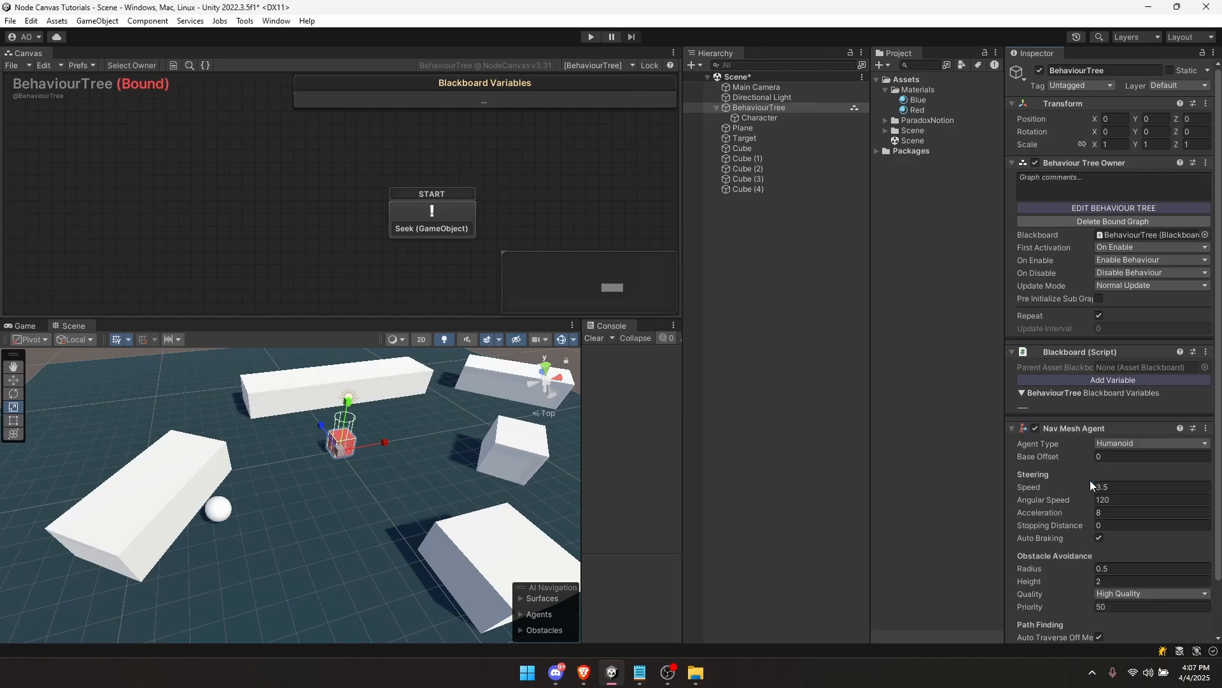
# Step: Create an empty object named Scene and reset its transform
pyautogui.moveTo(178, 483); pyautogui.dragTo(506, 459, button='right')
pyautogui.moveTo(476, 414); pyautogui.dragTo(394, 472, button='middle')
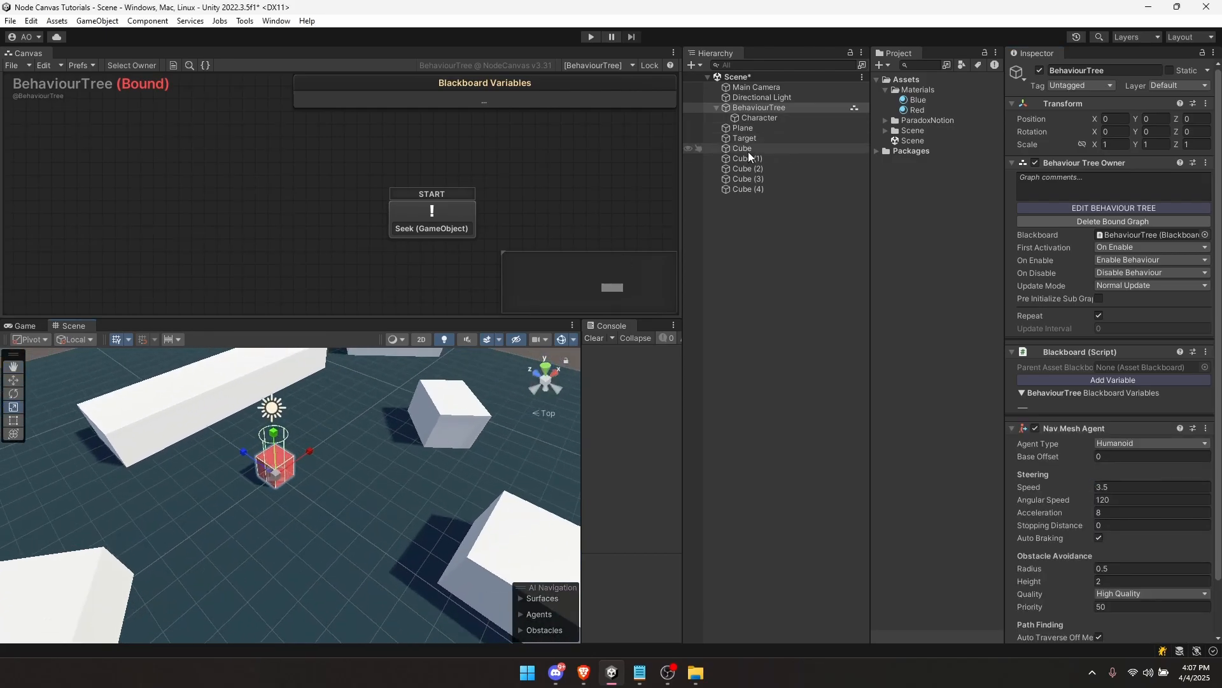
pyautogui.click(750, 240)
pyautogui.hotkey('ctrl', 'shift', 'n')
pyautogui.write('Scene')
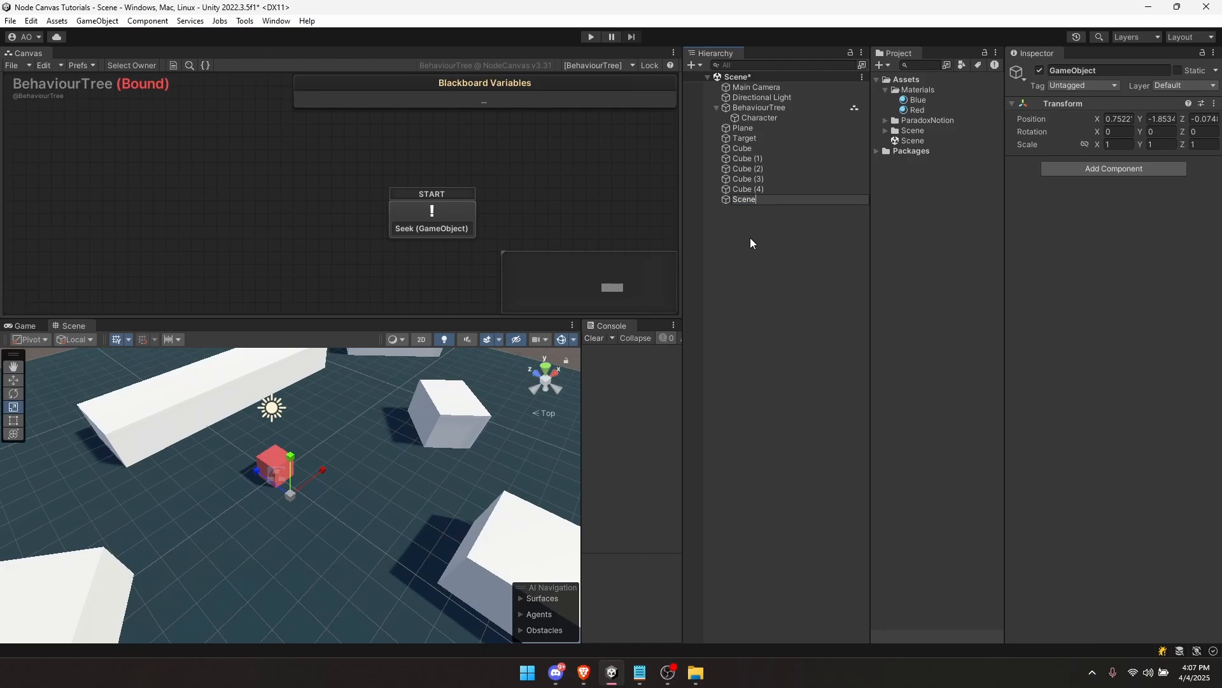
pyautogui.press('Return')
pyautogui.rightClick(1086, 109)
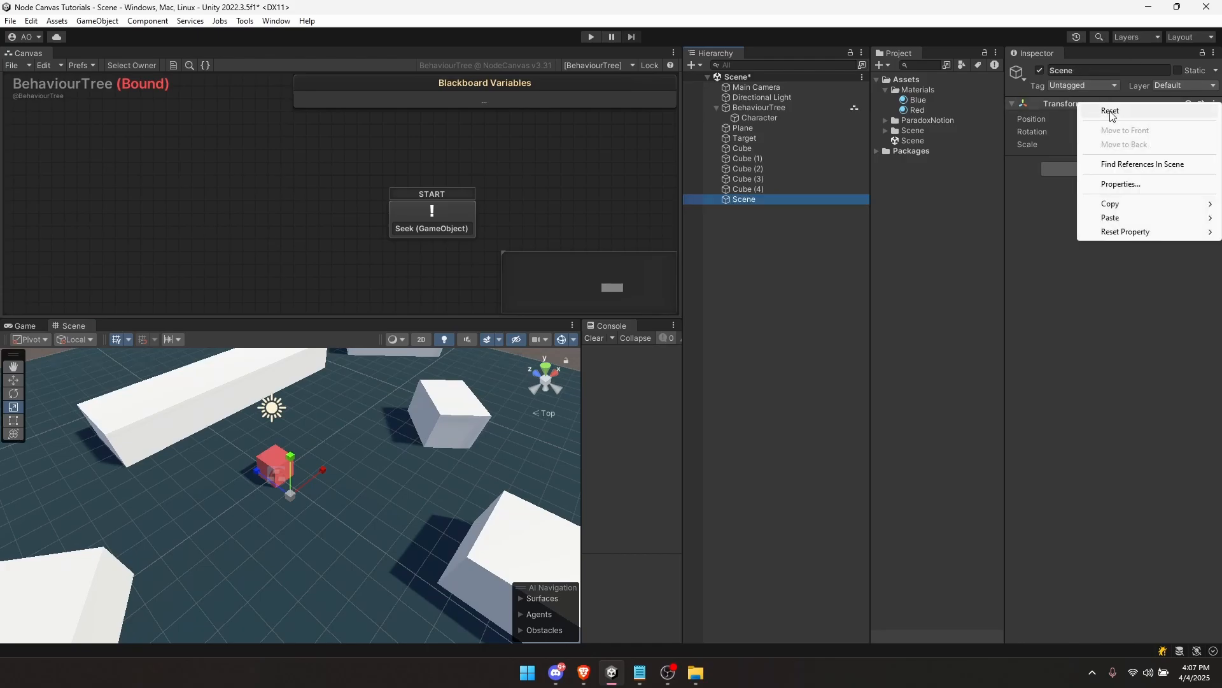
pyautogui.click(1104, 110)
# Step: Make the Plane and all five obstacle cubes children of the Scene object
pyautogui.click(777, 191)
pyautogui.keyDown('shift'); pyautogui.click(746, 150); pyautogui.keyUp('shift')
pyautogui.moveTo(746, 150); pyautogui.dragTo(751, 199)
pyautogui.click(743, 128)
pyautogui.moveTo(751, 128); pyautogui.dragTo(751, 154)
pyautogui.click(741, 139)
pyautogui.click(716, 137)
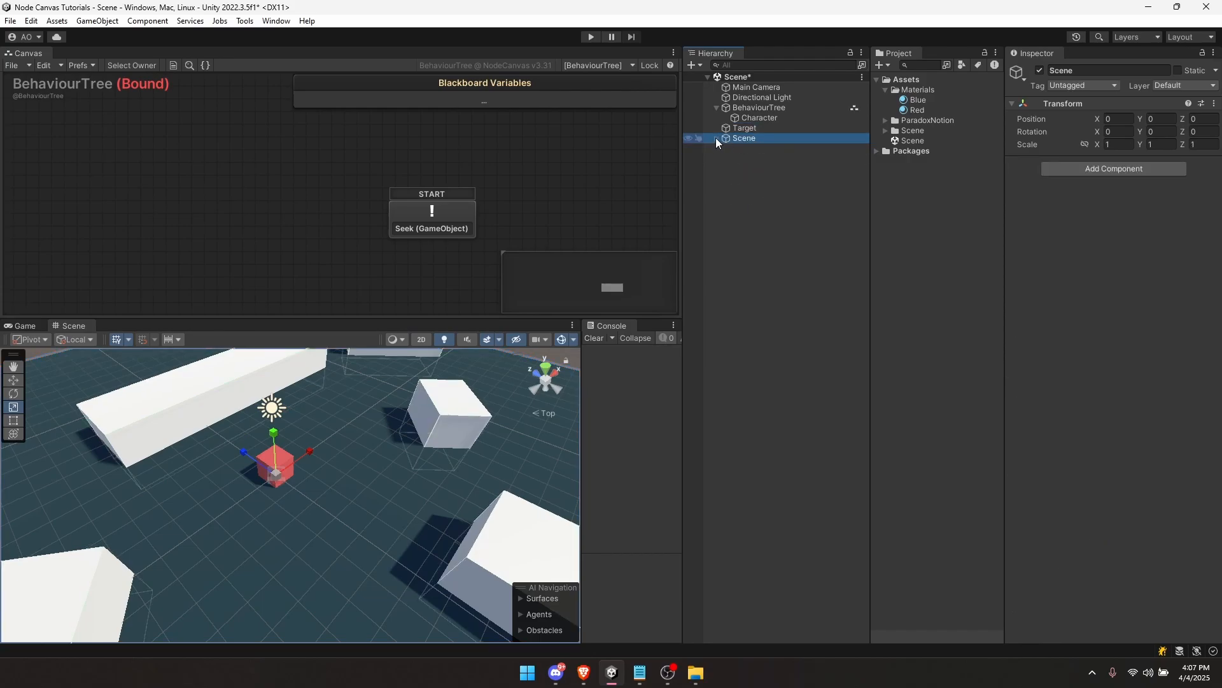
# Step: Assign the Navmesh layer to the Scene object and its children
pyautogui.doubleClick(731, 137)
pyautogui.click(1171, 86)
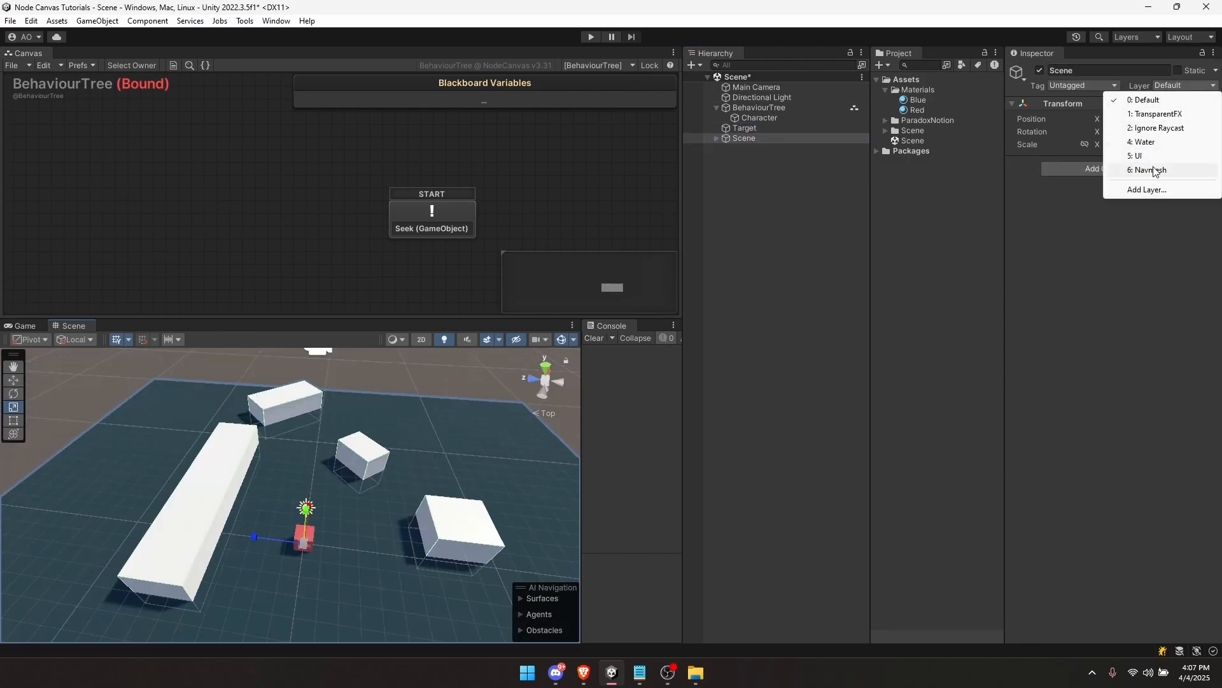
pyautogui.click(1171, 170)
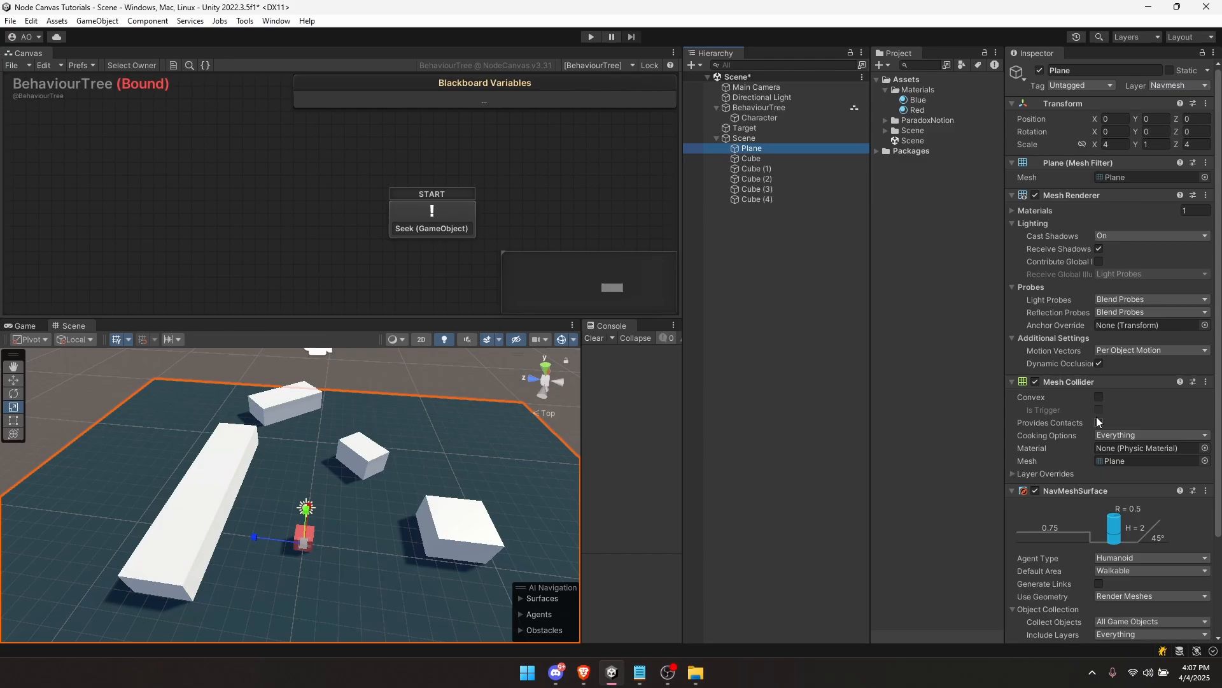
# Step: Bake the Plane's NavMeshSurface and examine the walkable area around the blocks, character and target in an enlarged scene view
pyautogui.scroll(-3, 1097, 420)
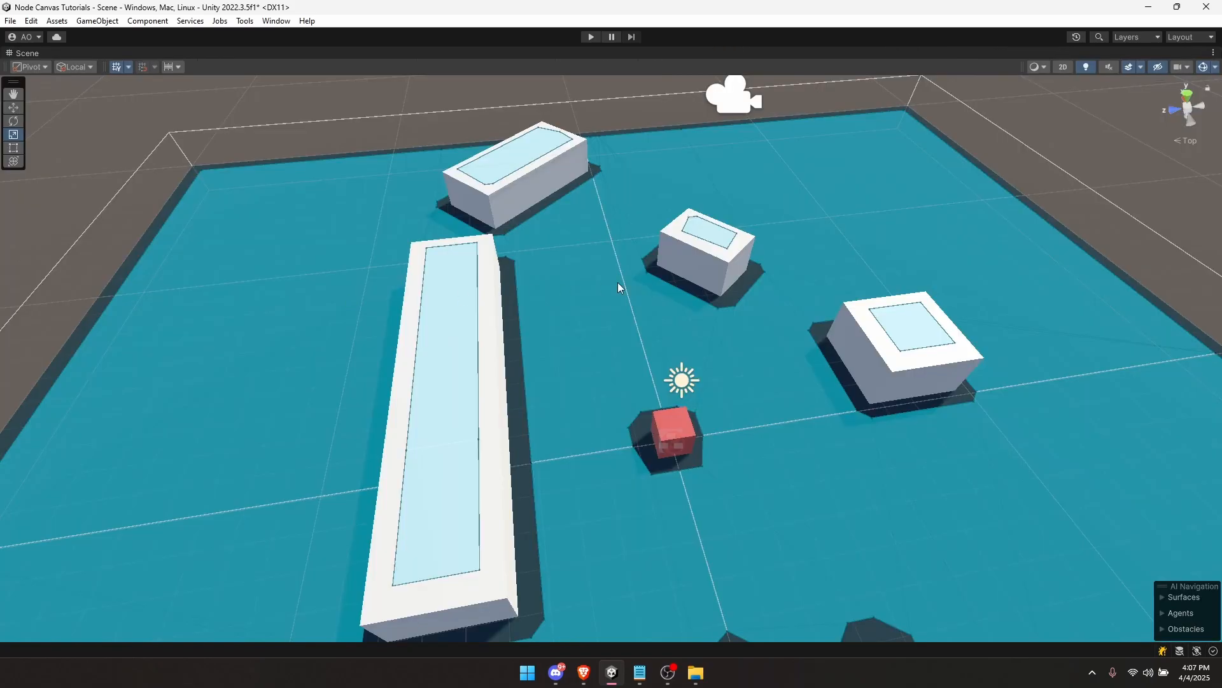
pyautogui.keyDown('alt'); pyautogui.moveTo(617, 282); pyautogui.dragTo(376, 265); pyautogui.keyUp('alt')
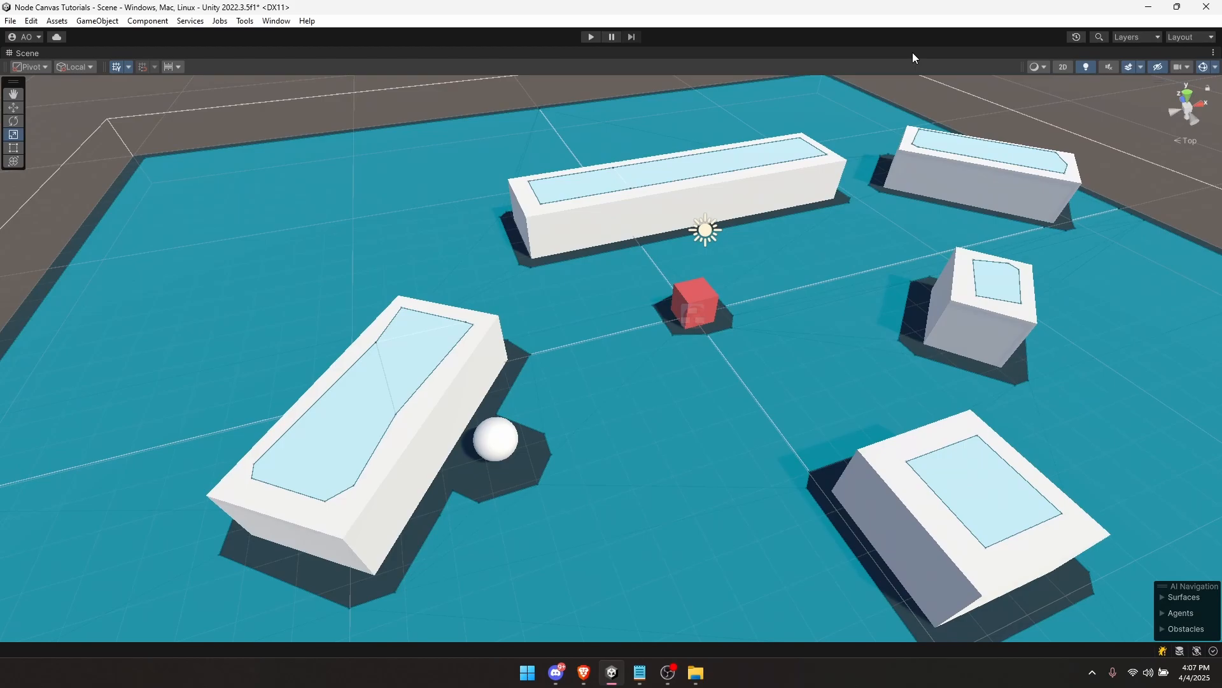
pyautogui.doubleClick(912, 53)
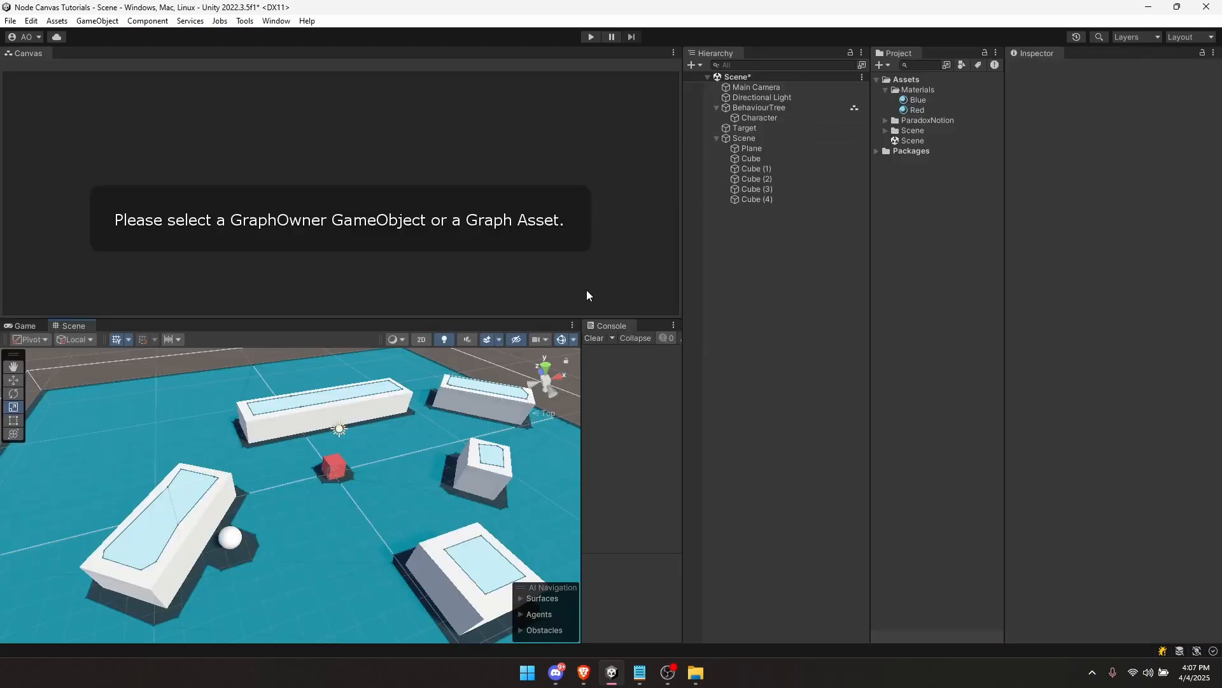
# Step: Limit the Plane's NavMeshSurface to the Navmesh layer only and bake it again
pyautogui.click(751, 149)
pyautogui.scroll(-3, 1138, 447)
pyautogui.click(1122, 504)
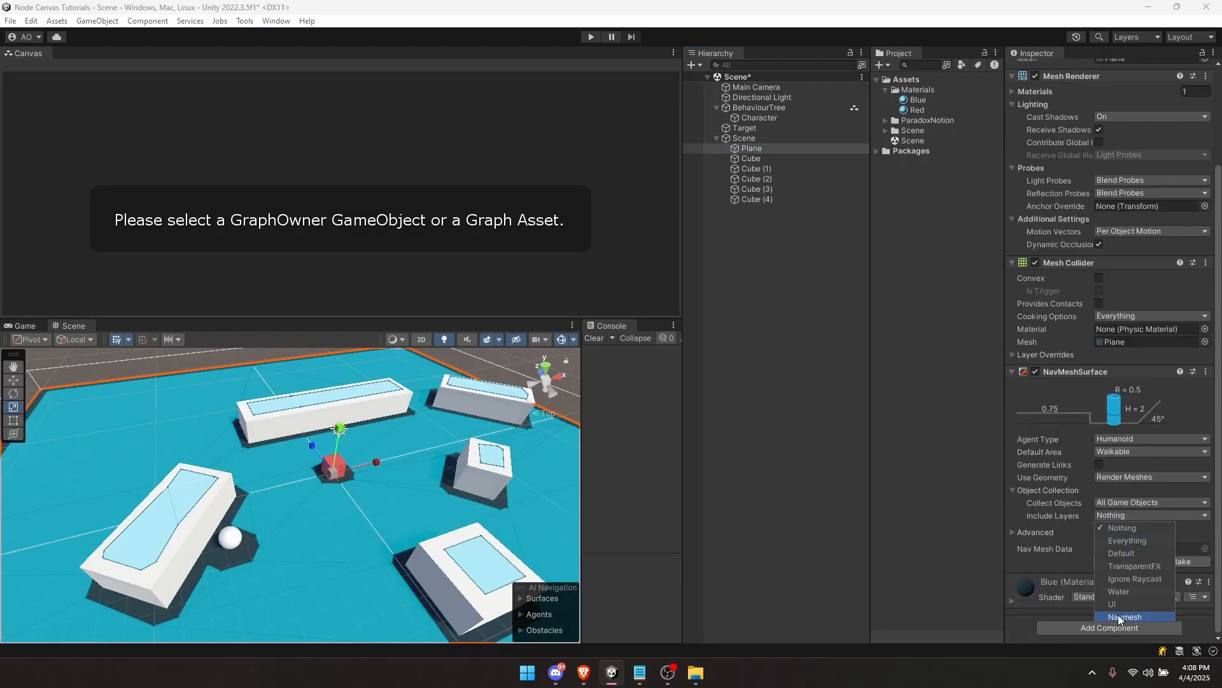
pyautogui.click(1119, 615)
pyautogui.click(1061, 511)
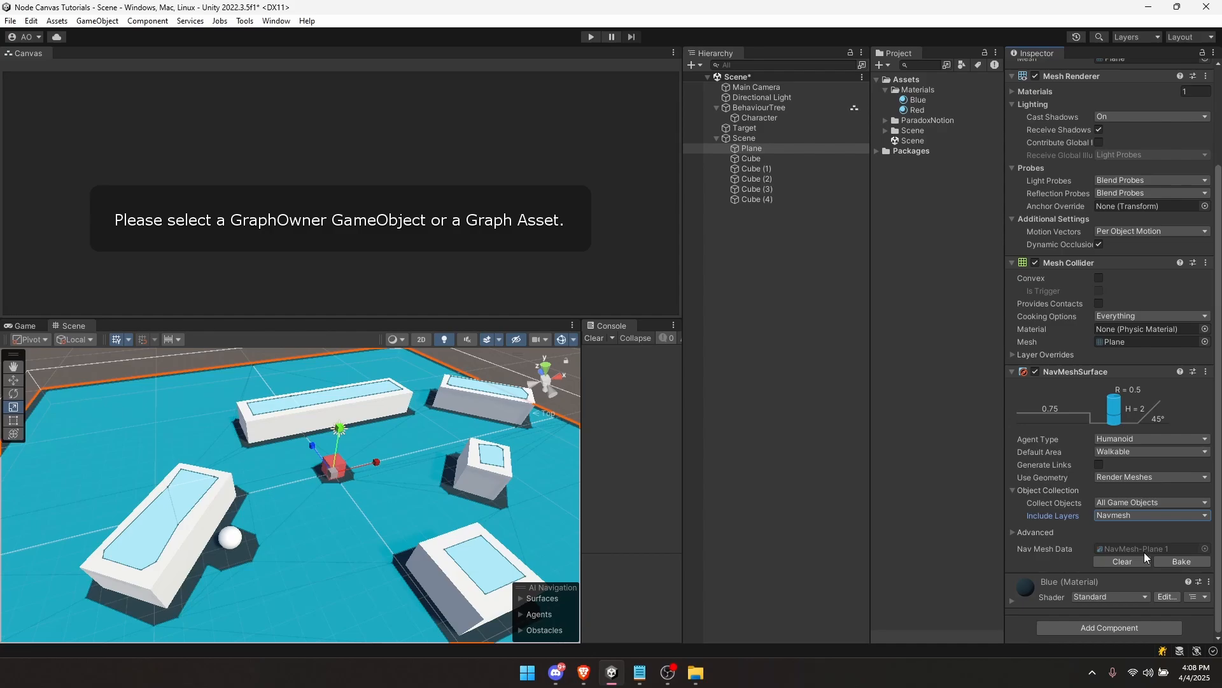
pyautogui.click(1179, 561)
# Step: Inspect the rebaked NavMesh and run the scene with the BehaviourTree object selected to test the Seek action
pyautogui.doubleClick(499, 327)
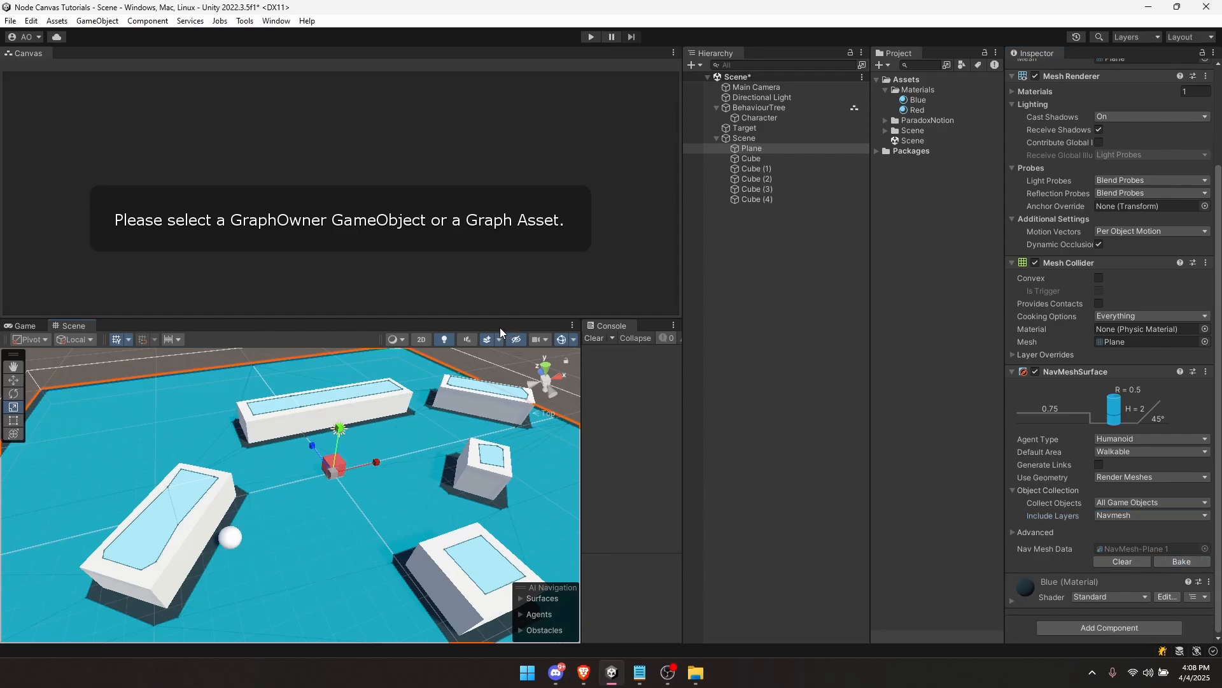
pyautogui.scroll(-5, 662, 255)
pyautogui.keyDown('alt'); pyautogui.moveTo(586, 261); pyautogui.dragTo(631, 137); pyautogui.keyUp('alt')
pyautogui.doubleClick(536, 52)
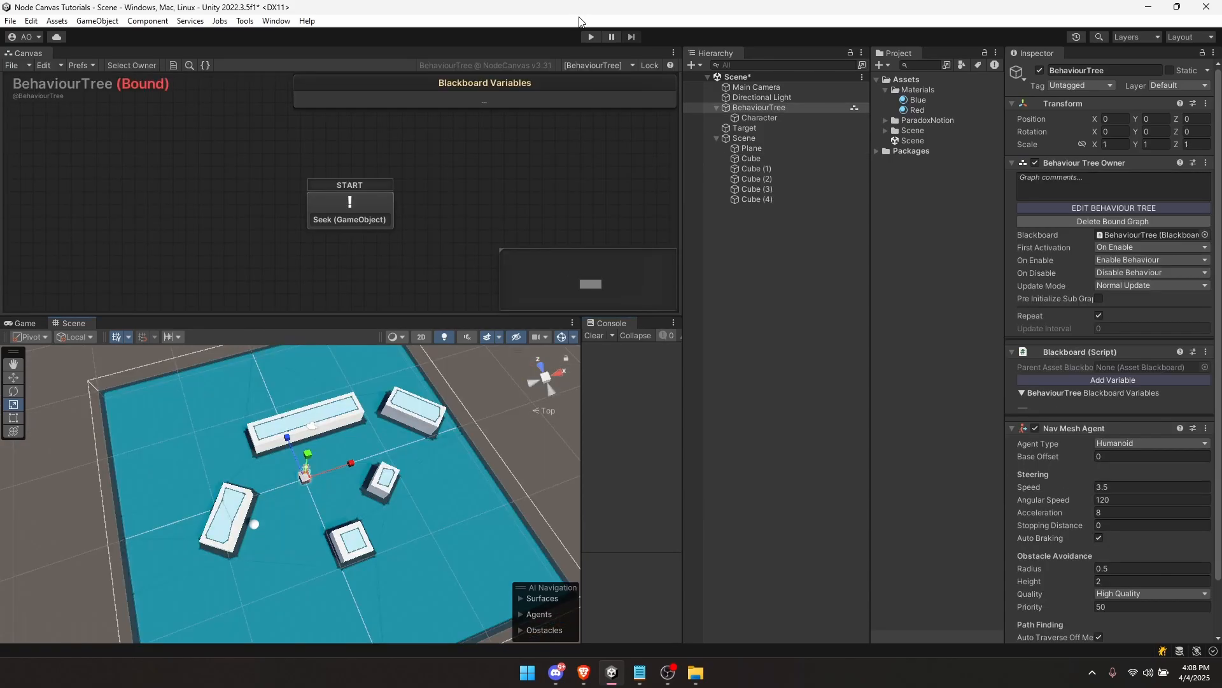
pyautogui.click(591, 38)
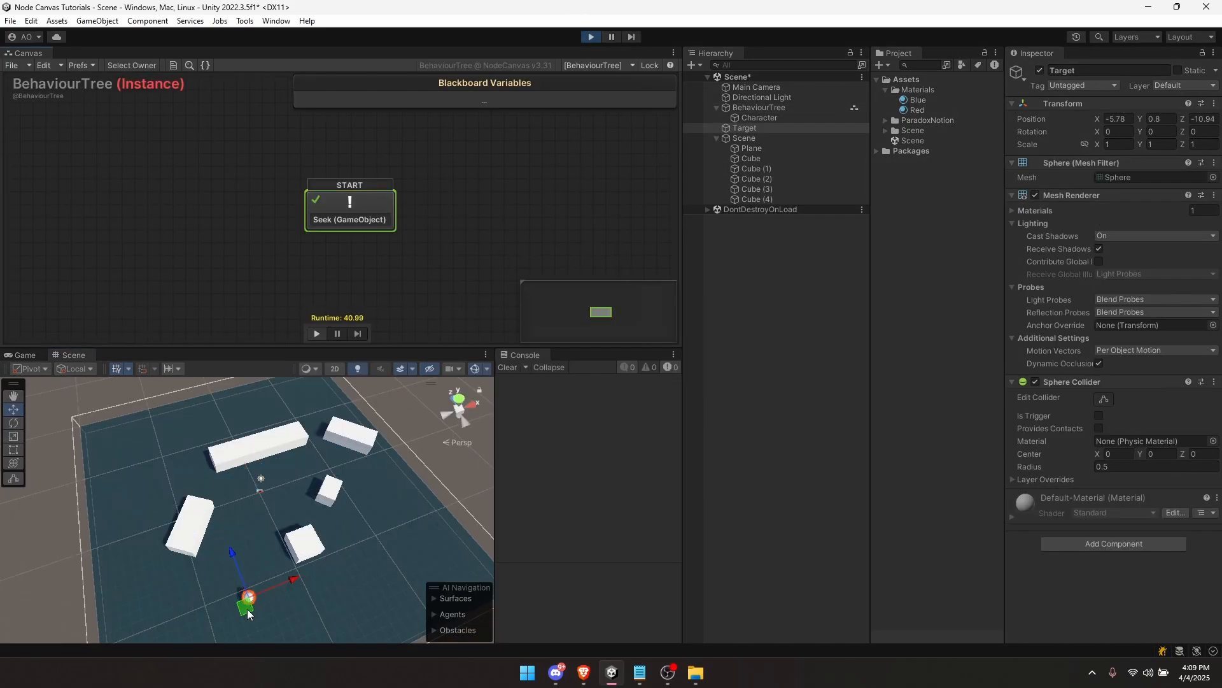
# Step: Move the Target around the lower blocks and behind the long block while the scene runs to test the character's pathfinding
pyautogui.moveTo(247, 609); pyautogui.dragTo(359, 563)
pyautogui.moveTo(356, 564); pyautogui.dragTo(331, 516, button='middle')
pyautogui.scroll(6, 334, 517)
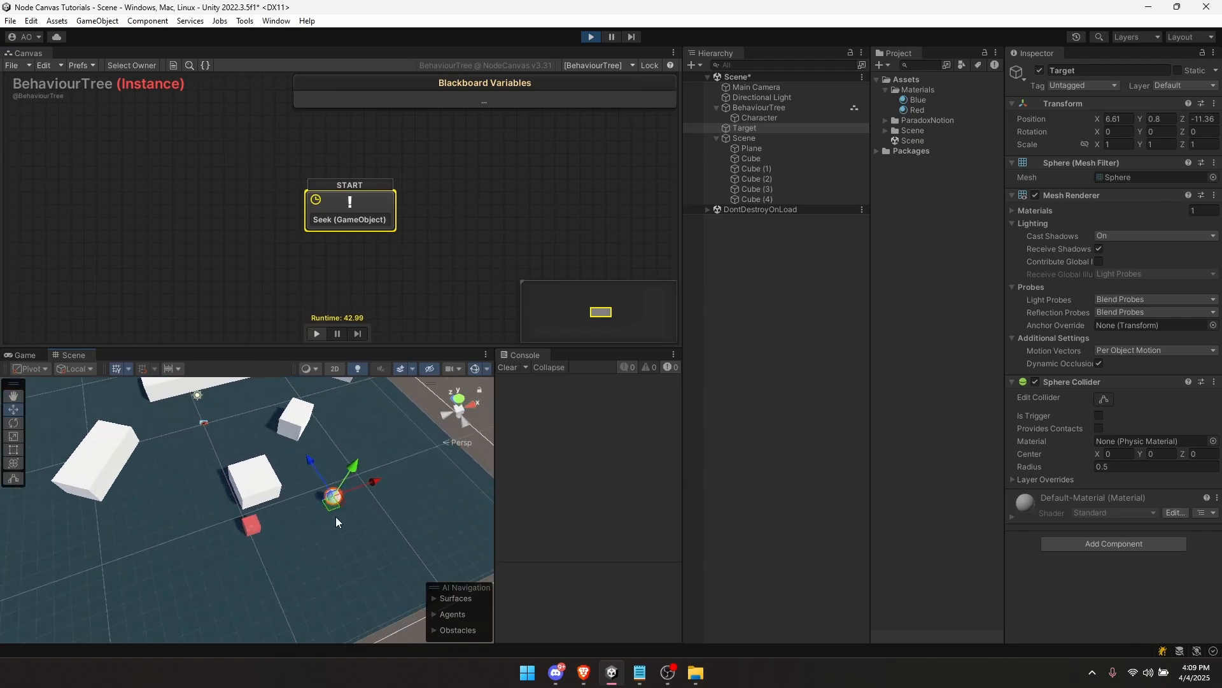
pyautogui.moveTo(326, 515); pyautogui.dragTo(214, 422)
pyautogui.moveTo(213, 422); pyautogui.dragTo(241, 509, button='middle')
pyautogui.scroll(-3, 243, 506)
pyautogui.moveTo(244, 506); pyautogui.dragTo(186, 392)
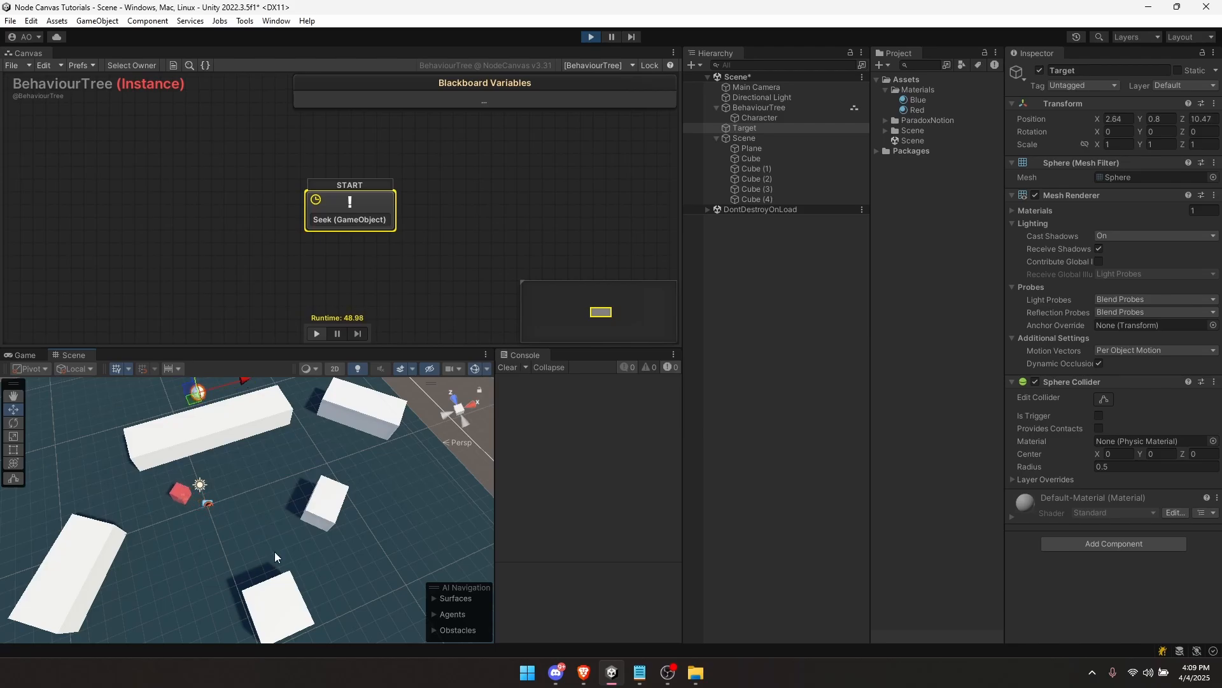
# Step: Move the running scene's Target from behind the long block into the open area between the blocks to test Seek again
pyautogui.moveTo(227, 421); pyautogui.dragTo(295, 470, button='middle')
pyautogui.moveTo(294, 470); pyautogui.dragTo(280, 483, button='right')
pyautogui.moveTo(335, 435); pyautogui.dragTo(259, 480, button='middle')
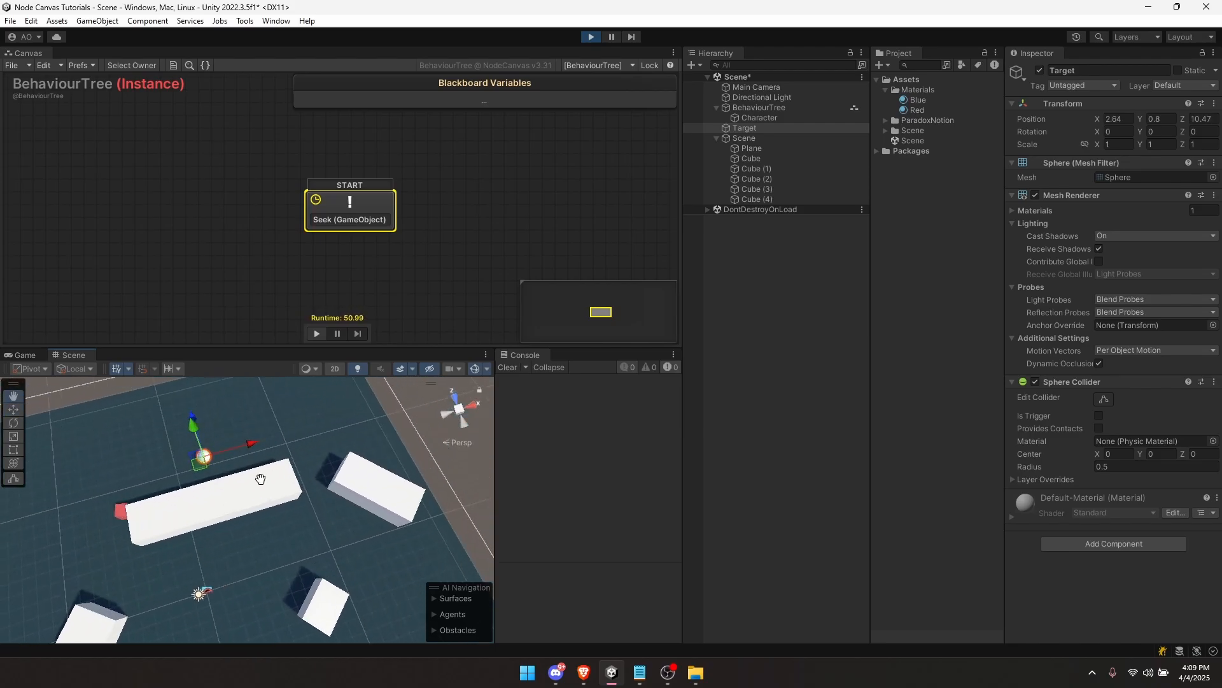
pyautogui.moveTo(199, 469); pyautogui.dragTo(331, 501)
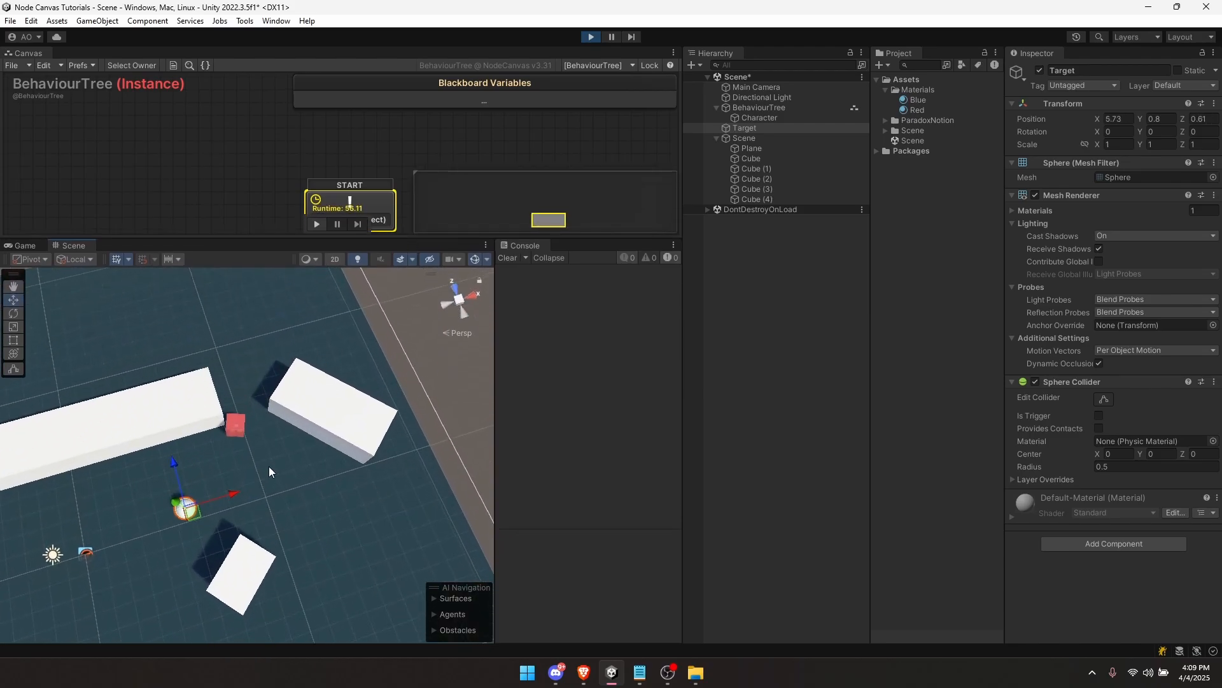
pyautogui.press('f')
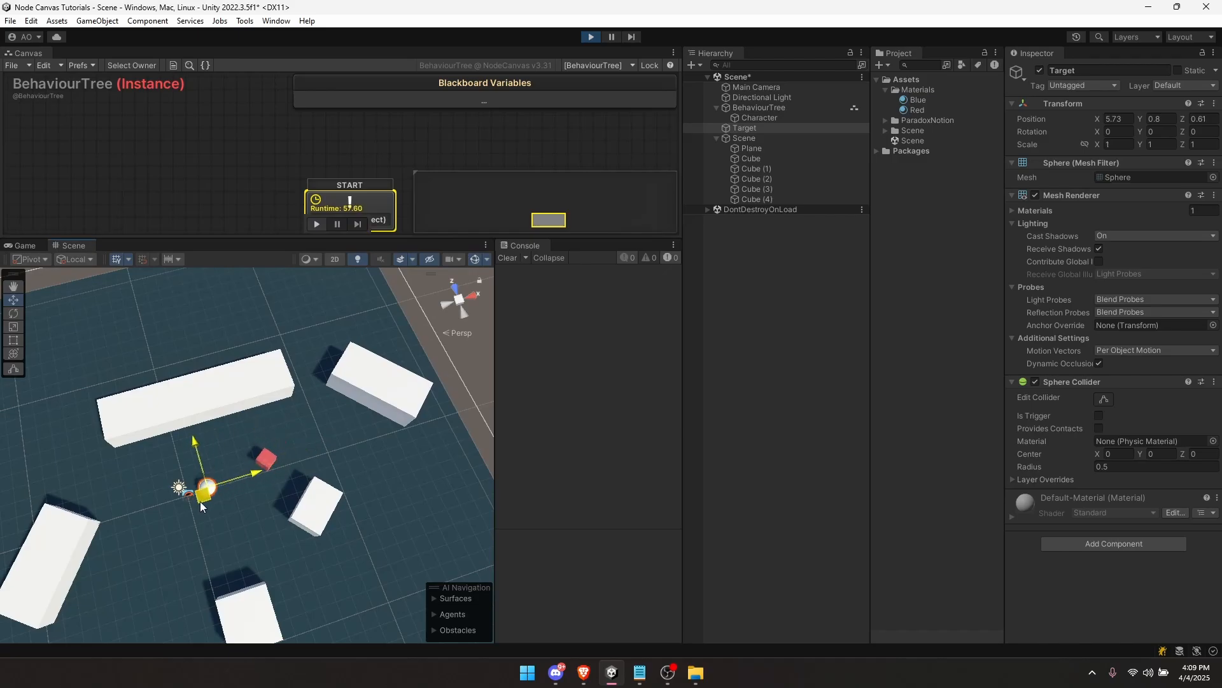
pyautogui.moveTo(199, 502); pyautogui.dragTo(261, 462)
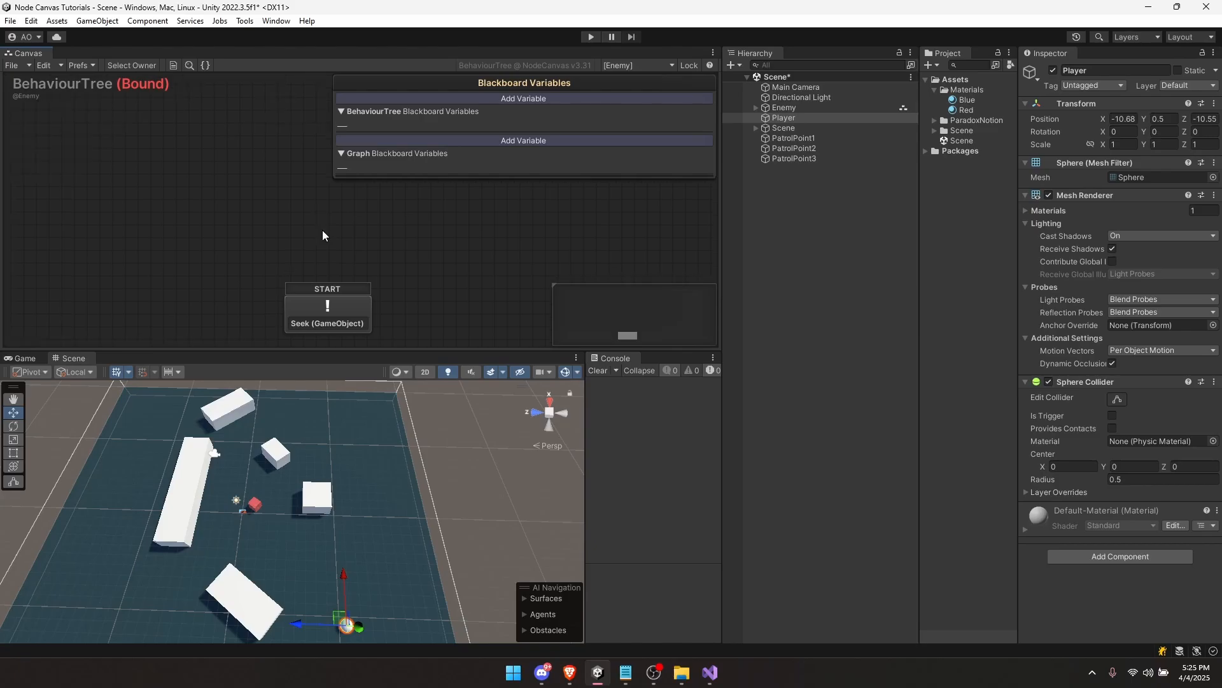
# Step: Add a Selector composite above the Seek node in the Enemy's enlarged behaviour tree canvas and make it the start node
pyautogui.moveTo(311, 234); pyautogui.dragTo(244, 217, button='middle')
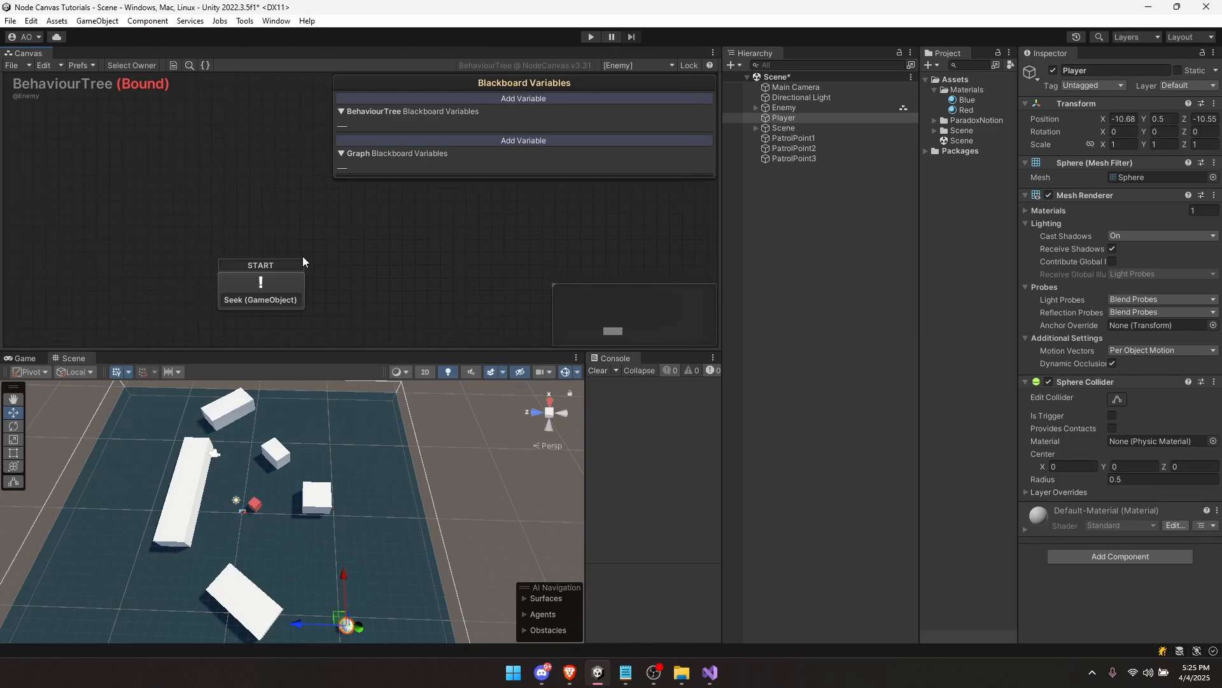
pyautogui.hotkey('shift', 'space')
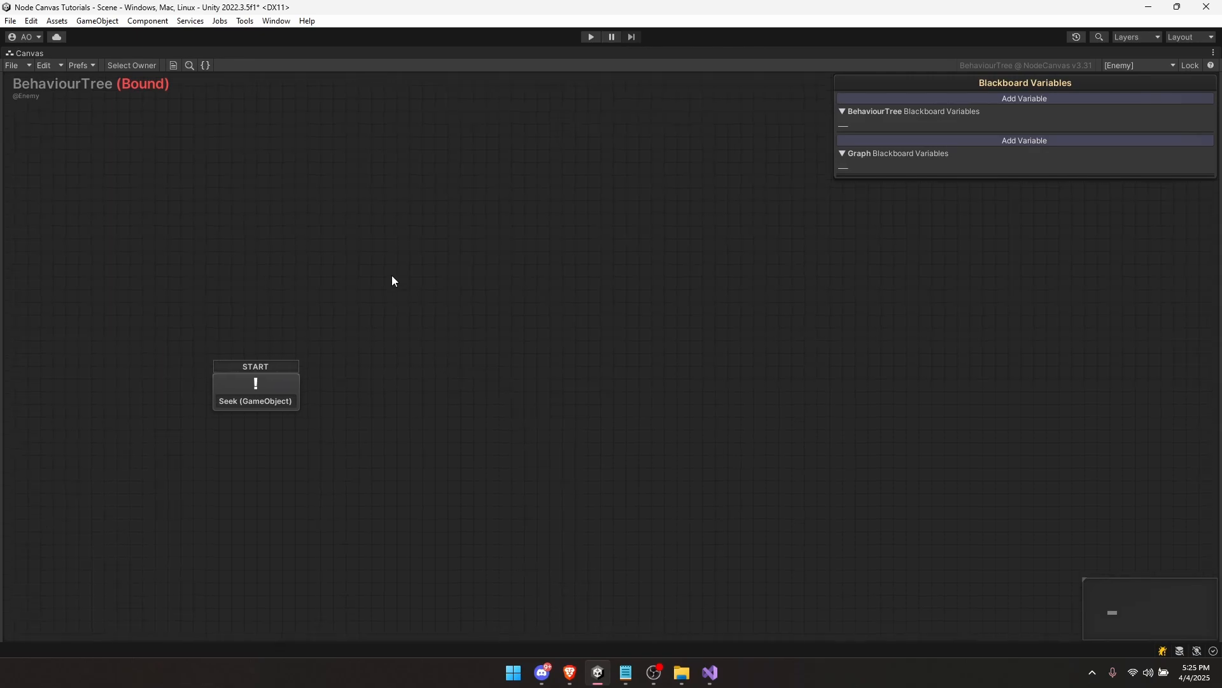
pyautogui.rightClick(391, 275)
pyautogui.click(467, 358)
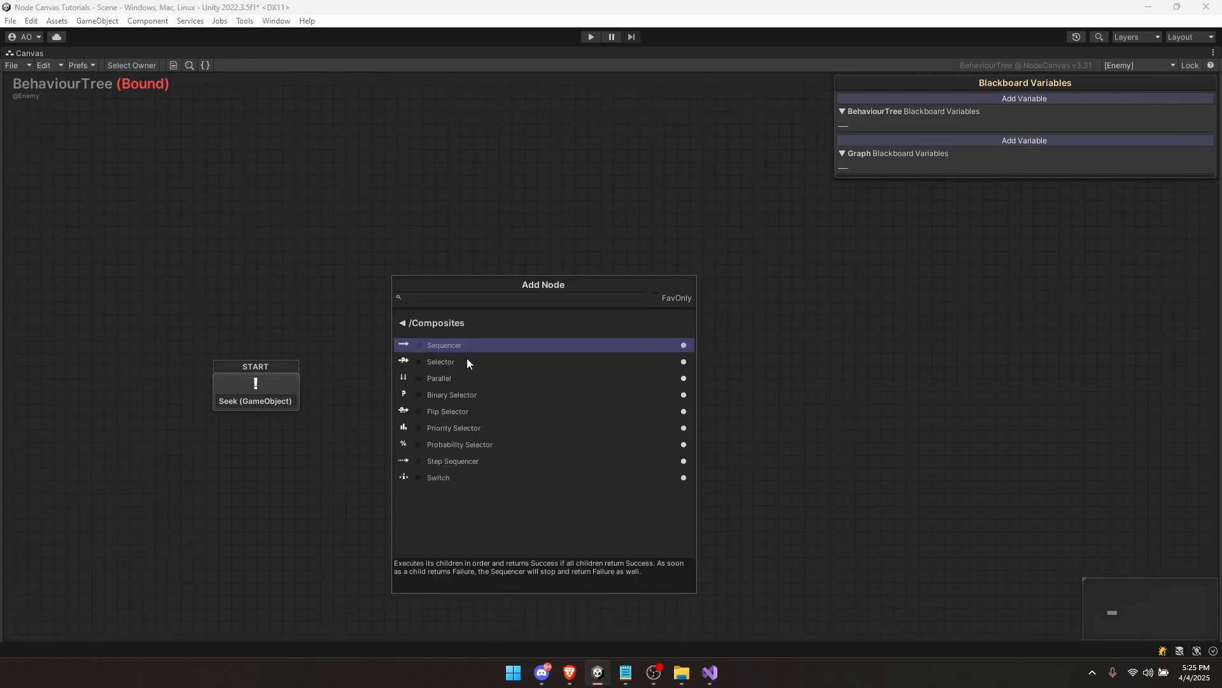
pyautogui.click(433, 362)
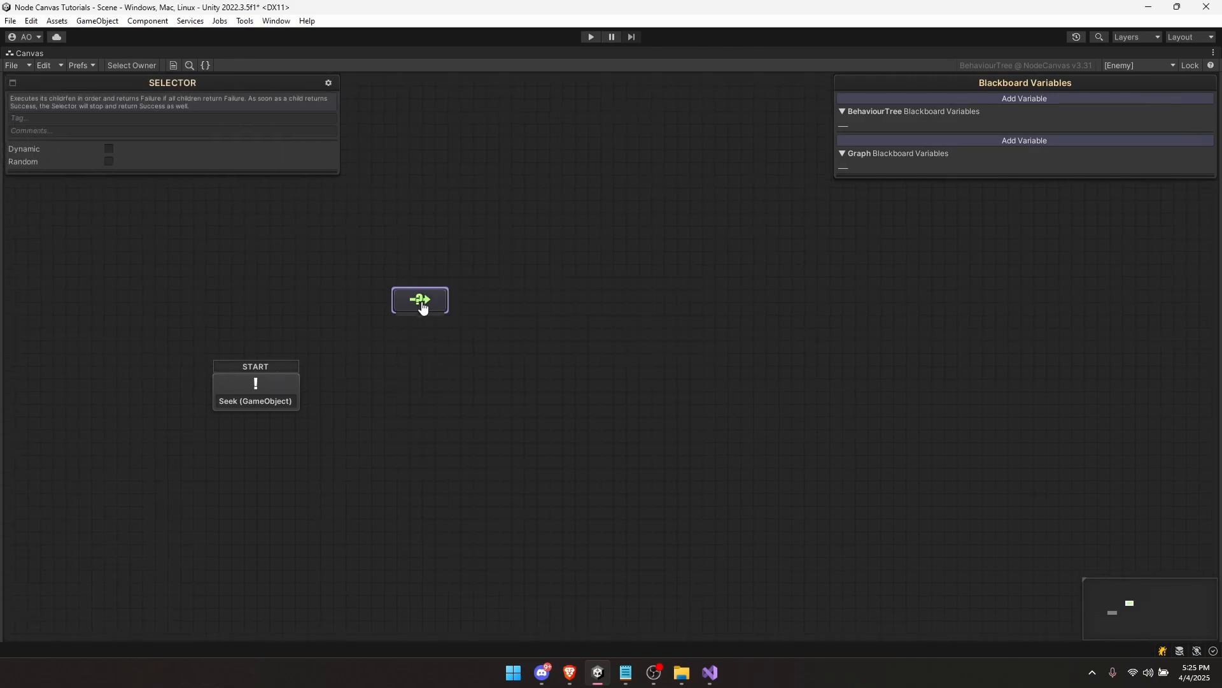
pyautogui.moveTo(422, 306); pyautogui.dragTo(342, 263)
pyautogui.rightClick(342, 261)
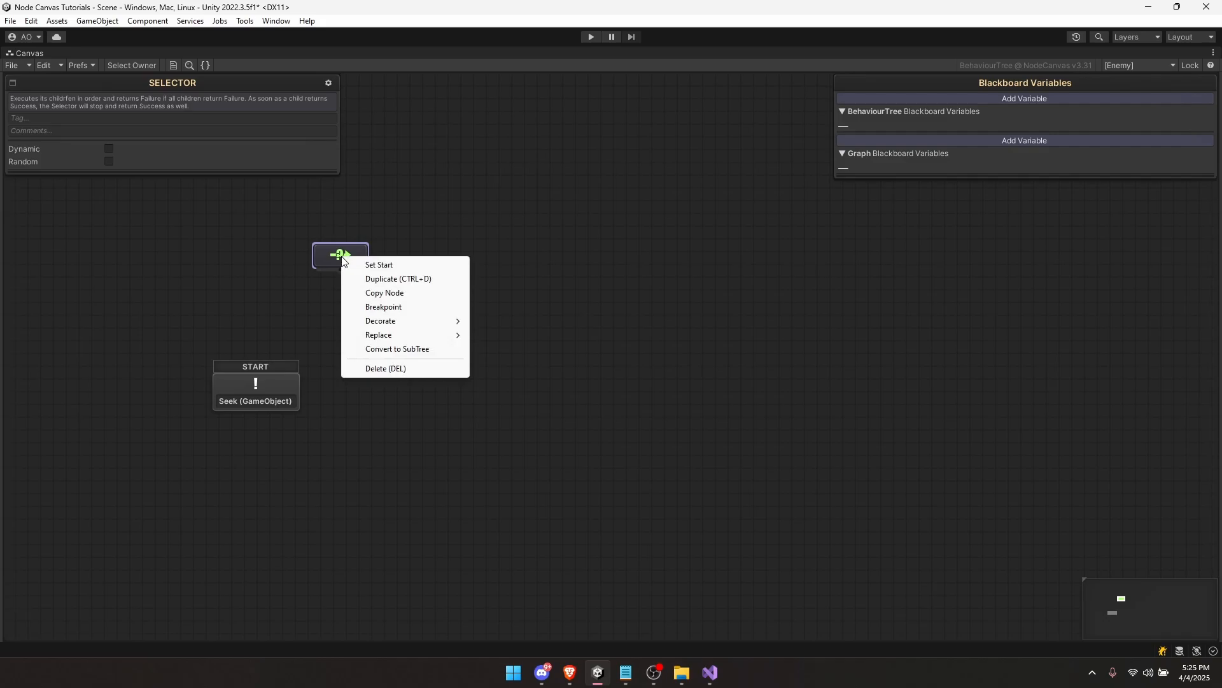
pyautogui.click(377, 263)
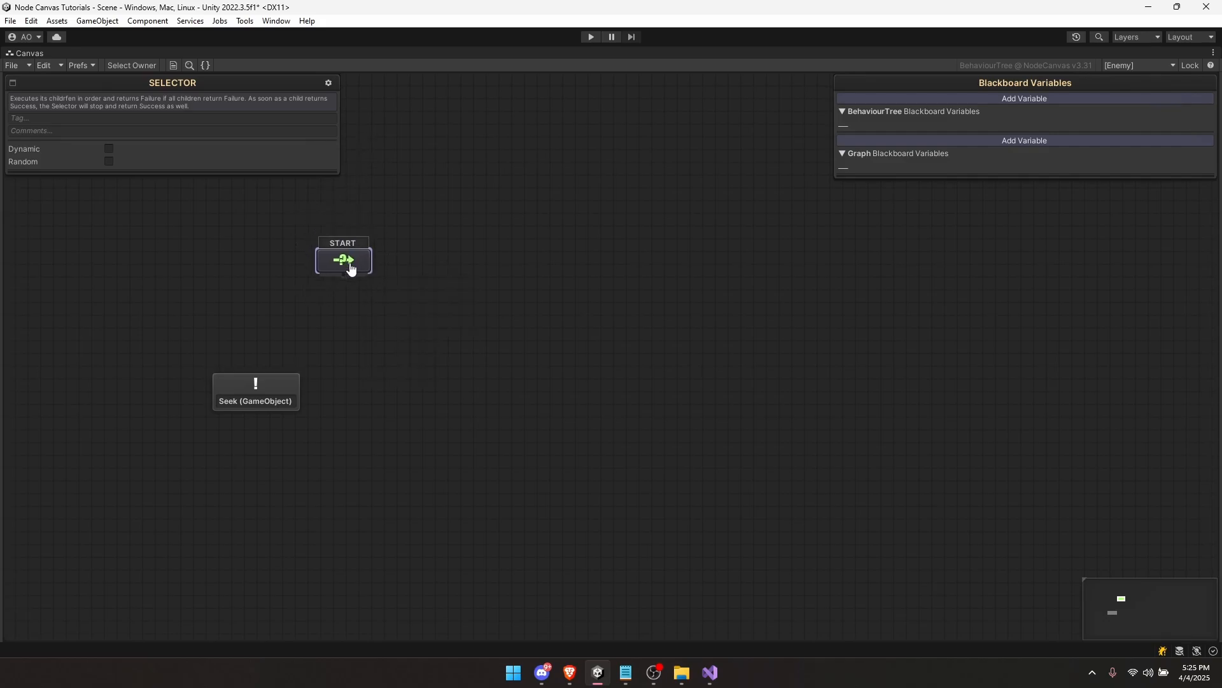
# Step: Add an action node beside the Seek node and assign it the Patrol task
pyautogui.click(356, 415)
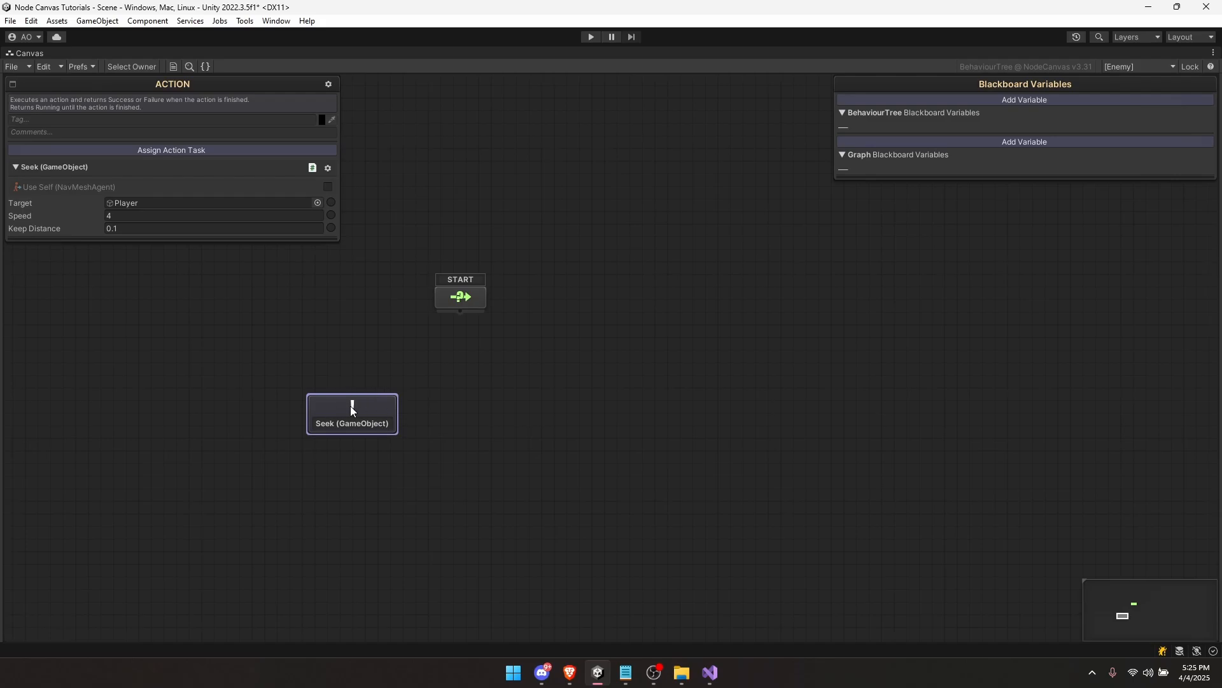
pyautogui.click(478, 398)
pyautogui.rightClick(478, 398)
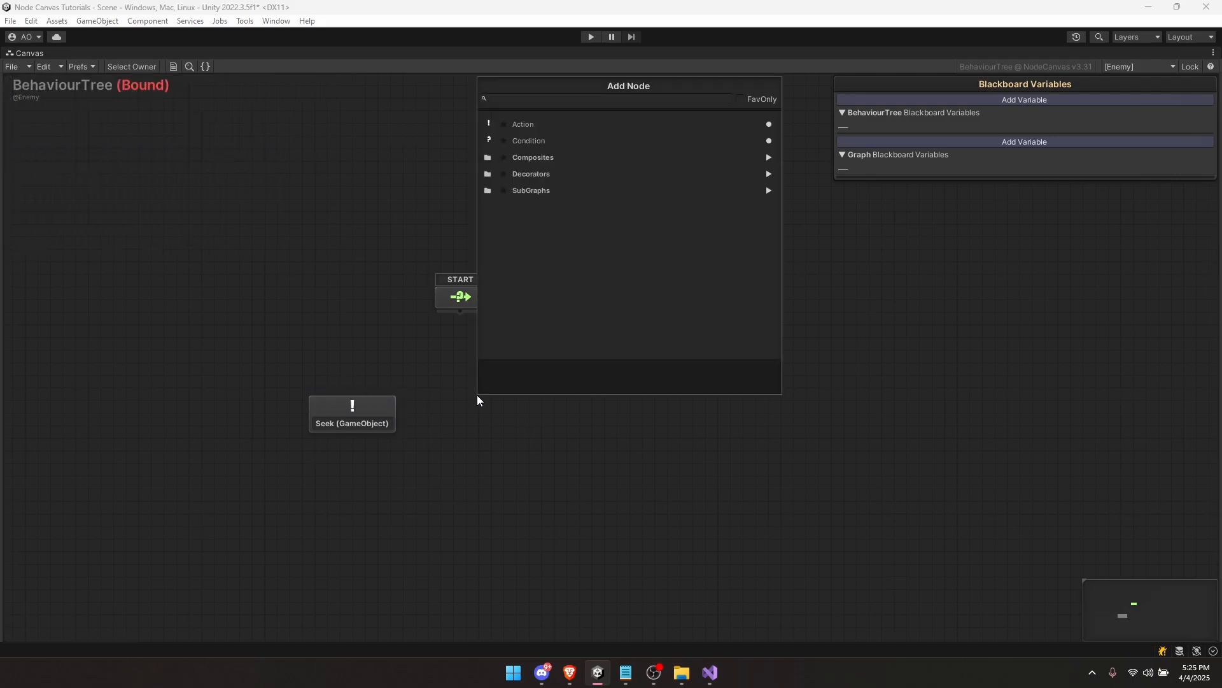
pyautogui.click(532, 125)
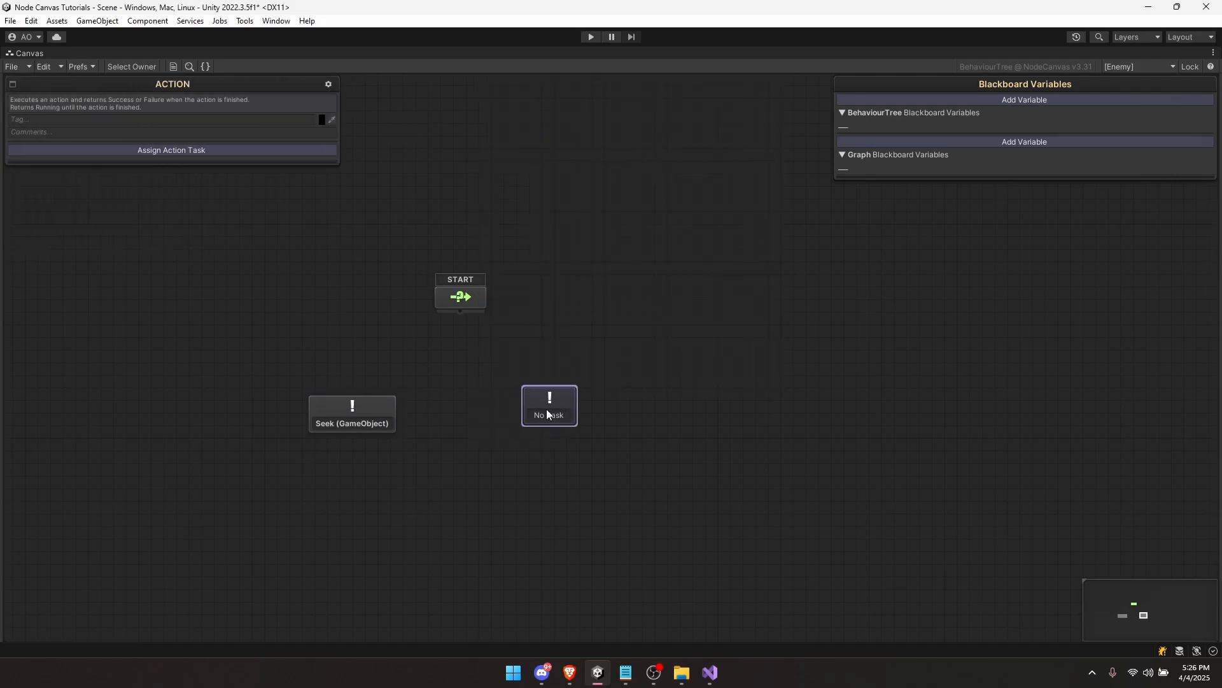
pyautogui.click(202, 150)
pyautogui.write('patr')
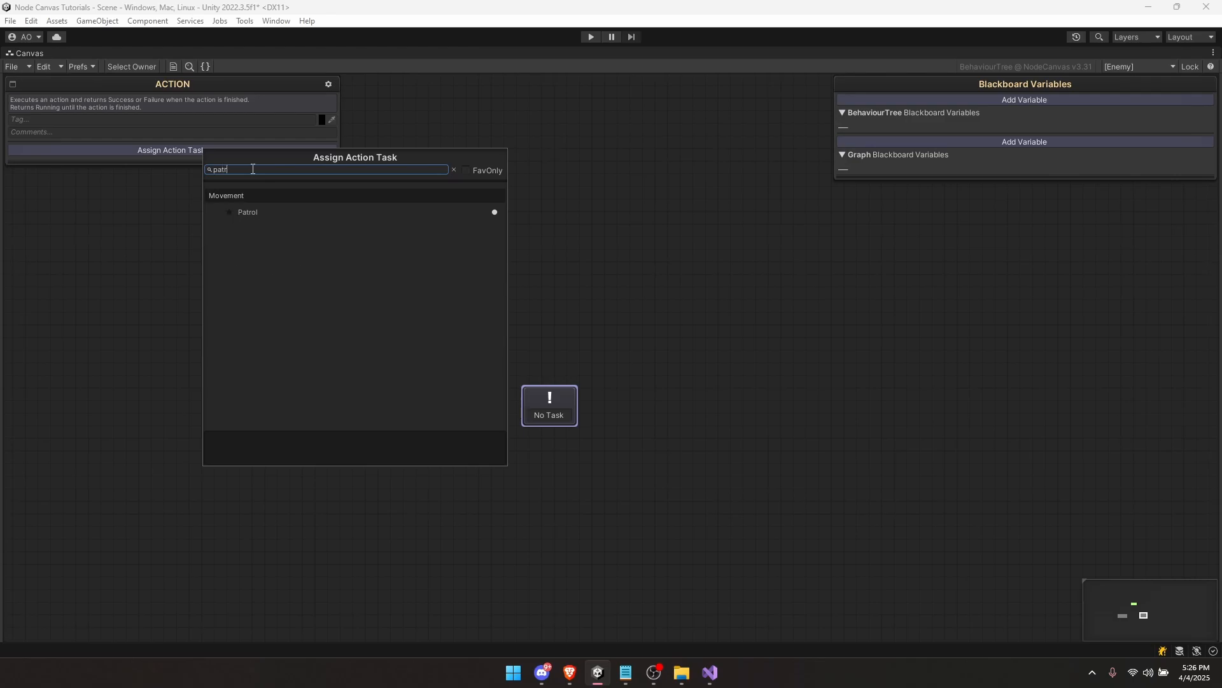
pyautogui.press('Down')
pyautogui.press('Return')
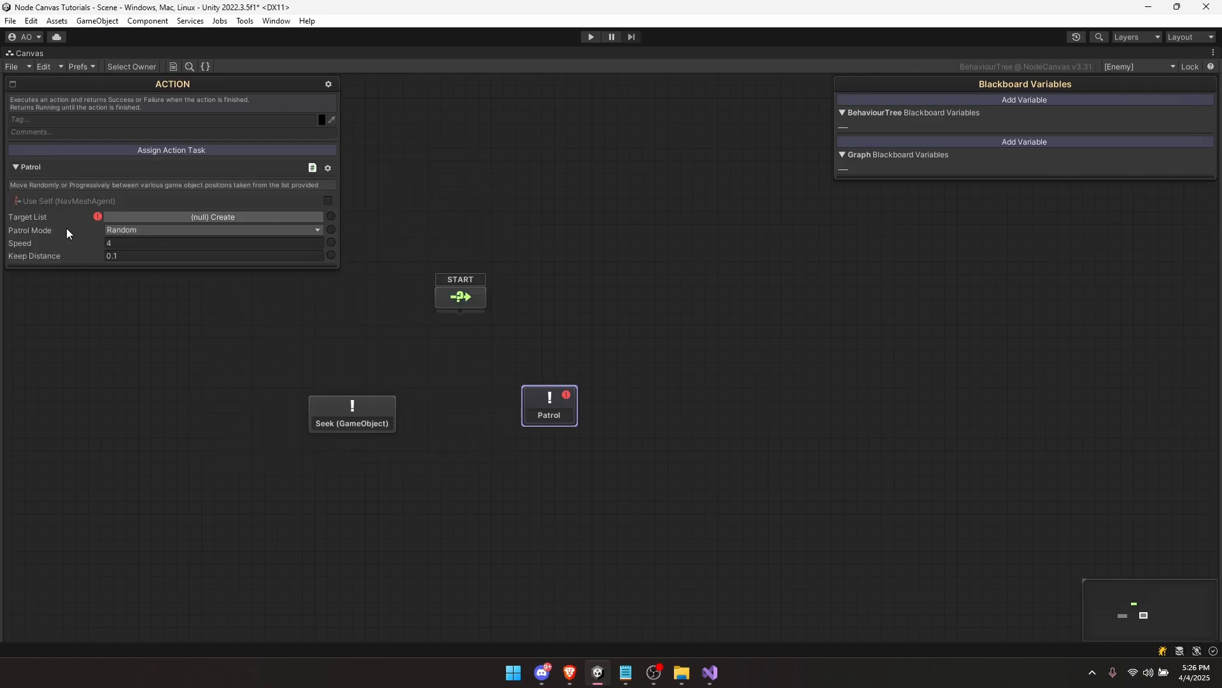
# Step: Create the Patrol action's target list in the full editor layout and add PatrolPoint1, PatrolPoint2 and PatrolPoint3 to it
pyautogui.hotkey('shift', 'space')
pyautogui.click(467, 305)
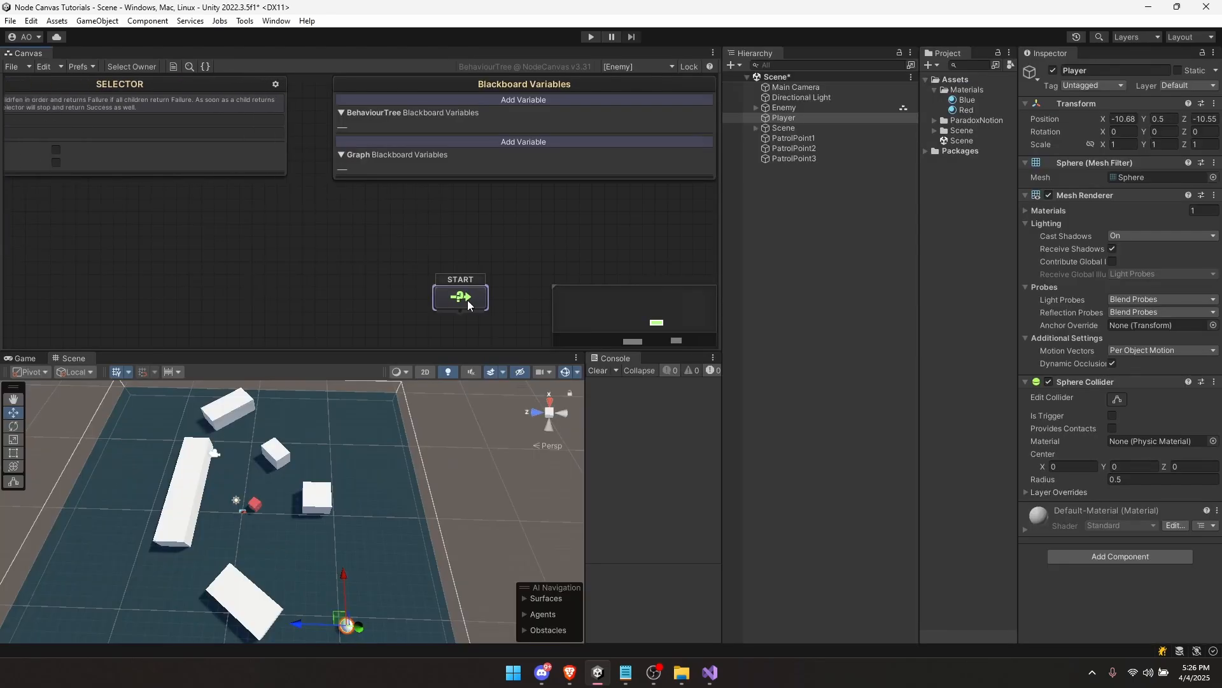
pyautogui.moveTo(428, 276); pyautogui.dragTo(232, 177, button='middle')
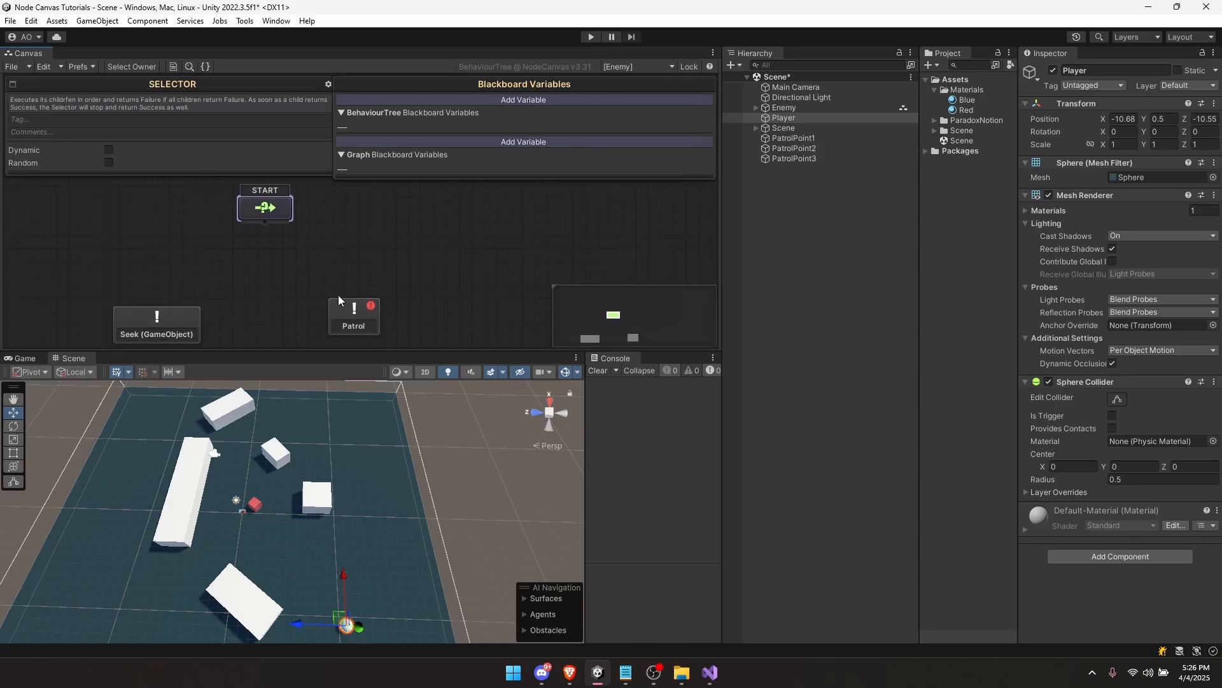
pyautogui.click(338, 300)
pyautogui.moveTo(273, 321); pyautogui.dragTo(284, 303, button='middle')
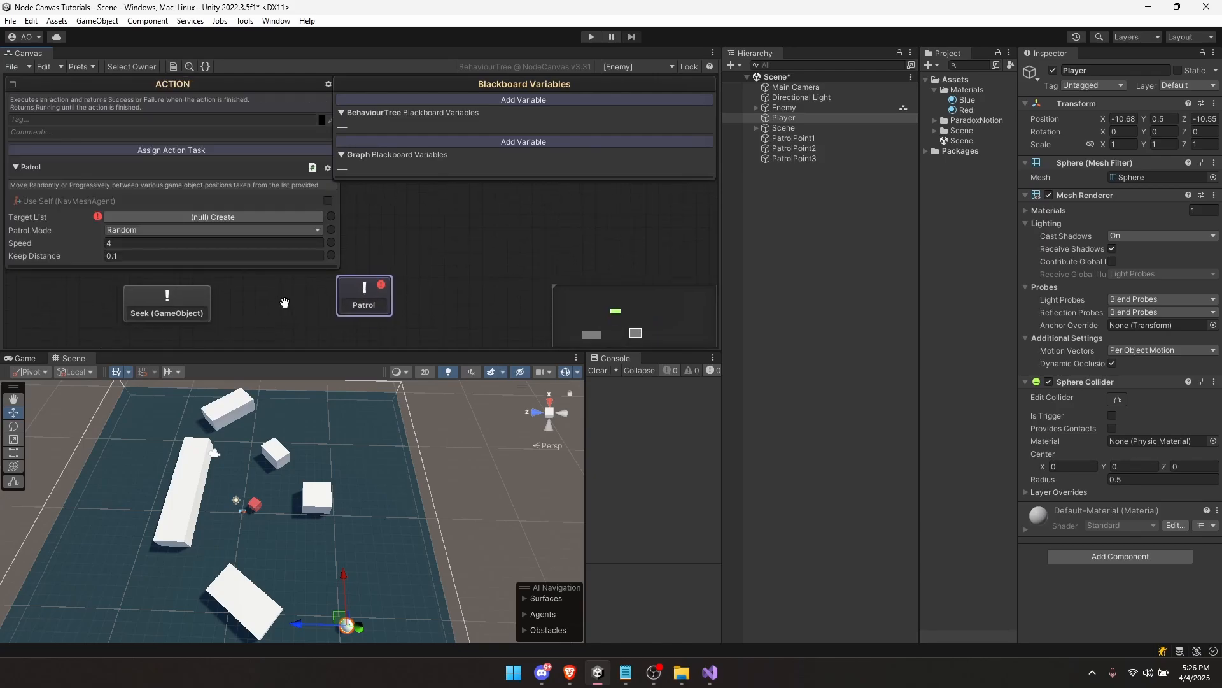
pyautogui.click(227, 216)
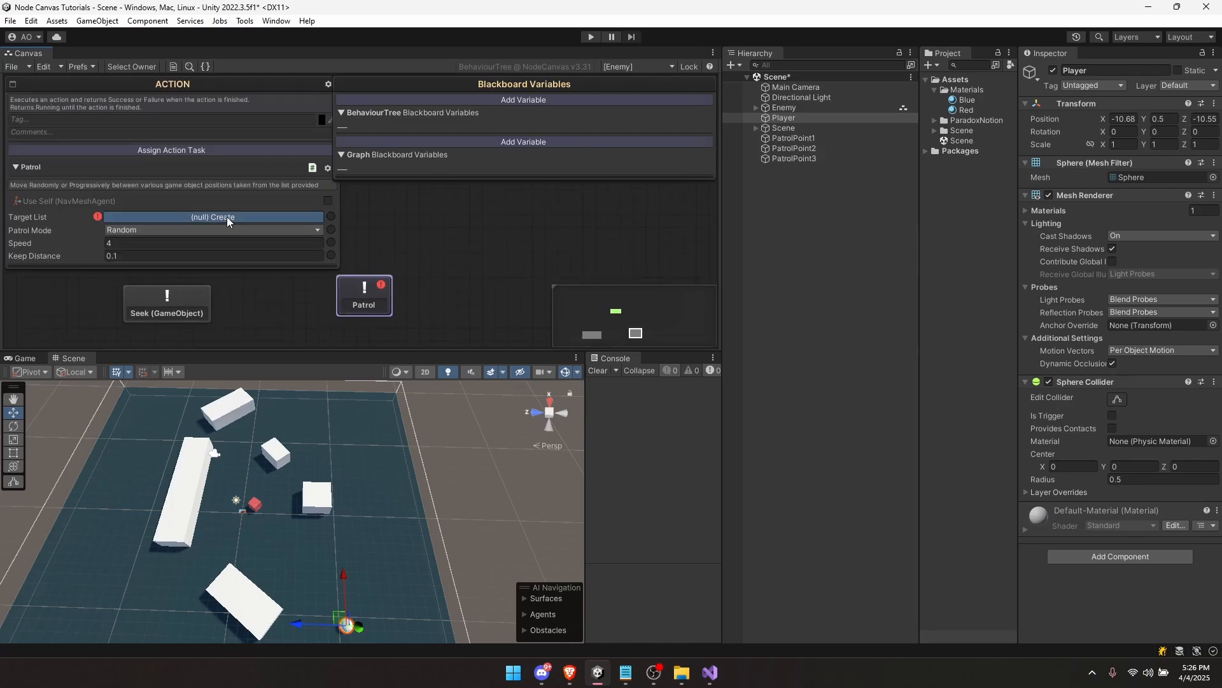
pyautogui.click(13, 216)
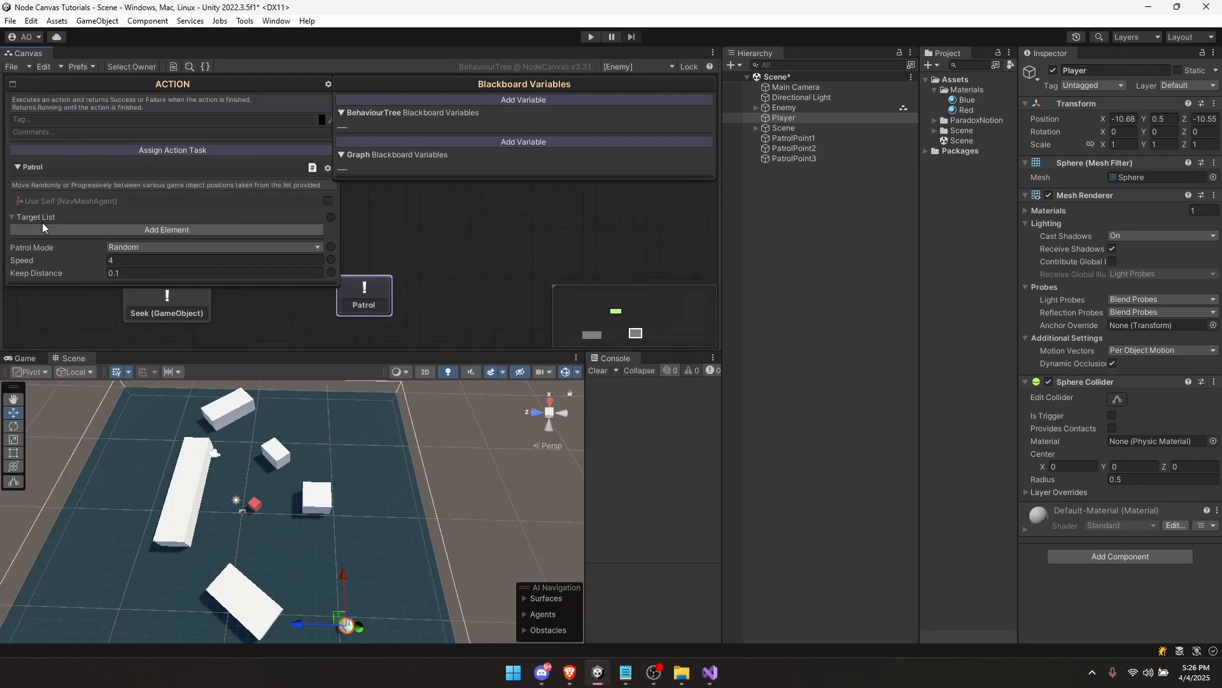
pyautogui.moveTo(795, 139); pyautogui.dragTo(211, 230)
pyautogui.click(794, 149)
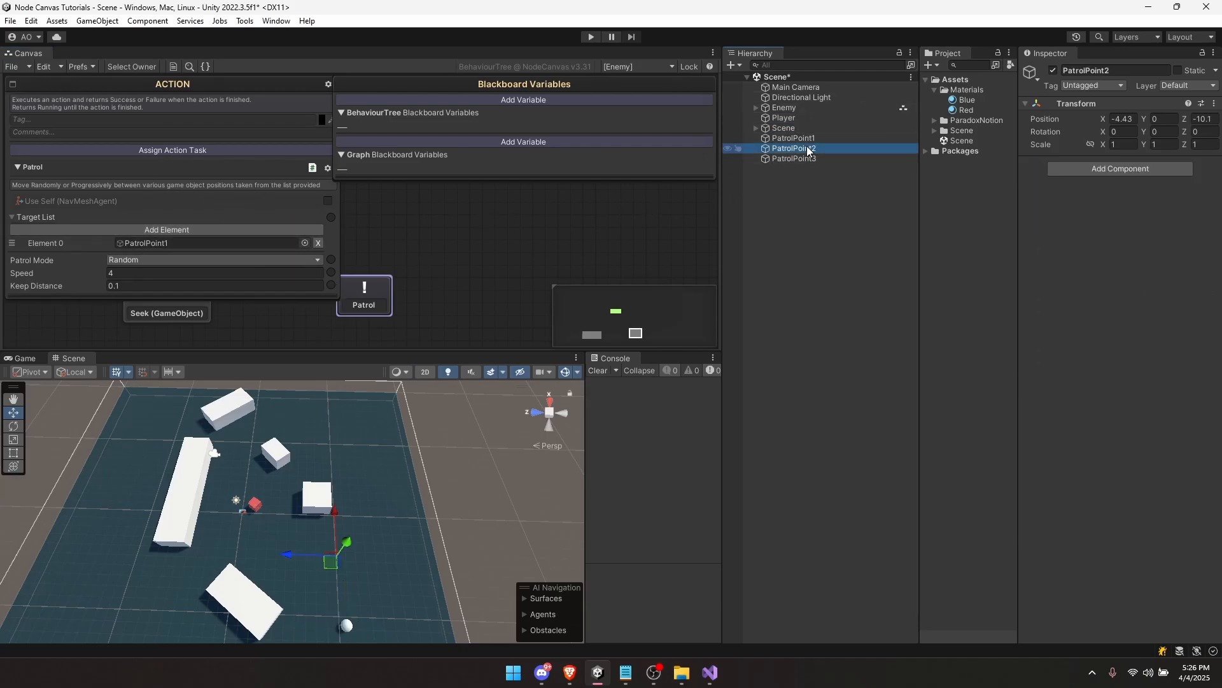
pyautogui.keyDown('shift'); pyautogui.click(799, 159); pyautogui.keyUp('shift')
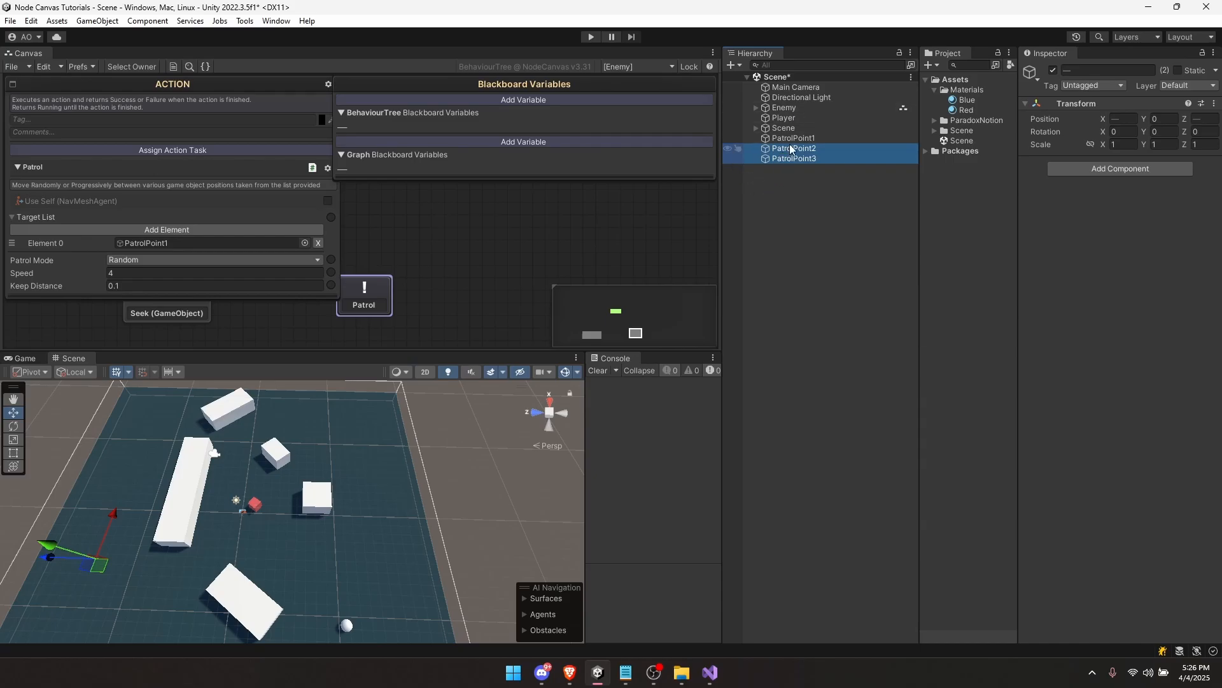
pyautogui.moveTo(794, 149); pyautogui.dragTo(200, 227)
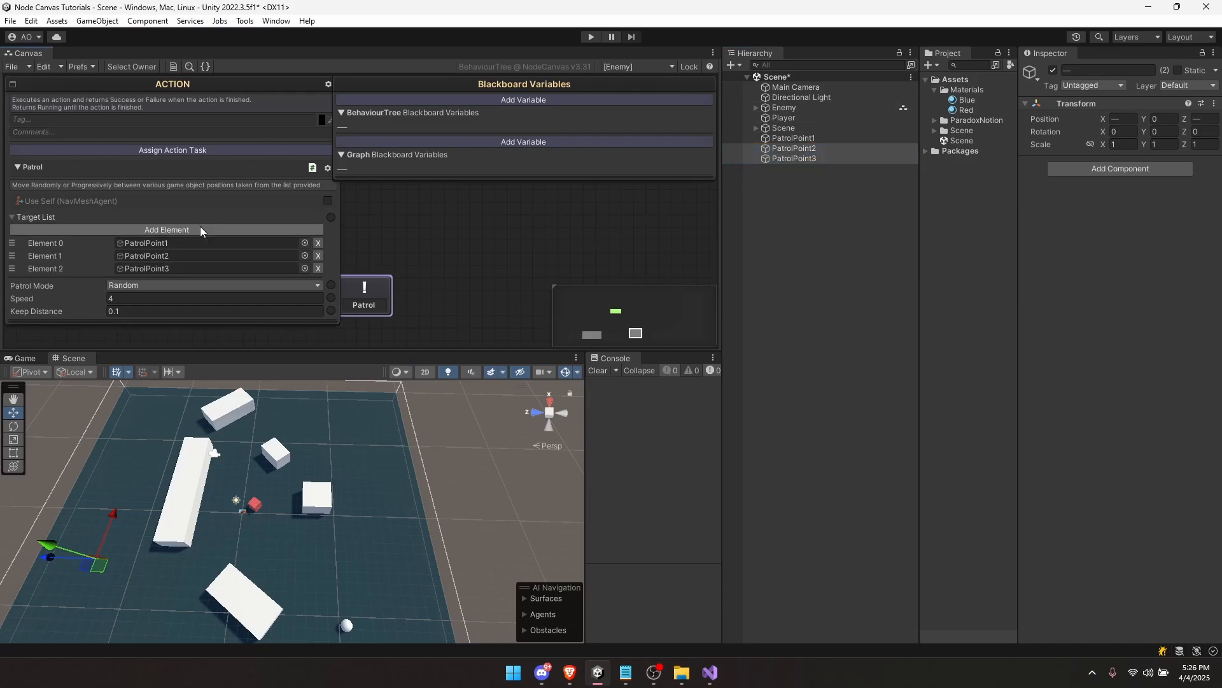
# Step: Check the patrol point entries in the target list and shift the Patrol node slightly down
pyautogui.click(143, 245)
pyautogui.click(149, 266)
pyautogui.click(495, 236)
pyautogui.moveTo(373, 295); pyautogui.dragTo(383, 308)
pyautogui.click(425, 275)
pyautogui.click(385, 299)
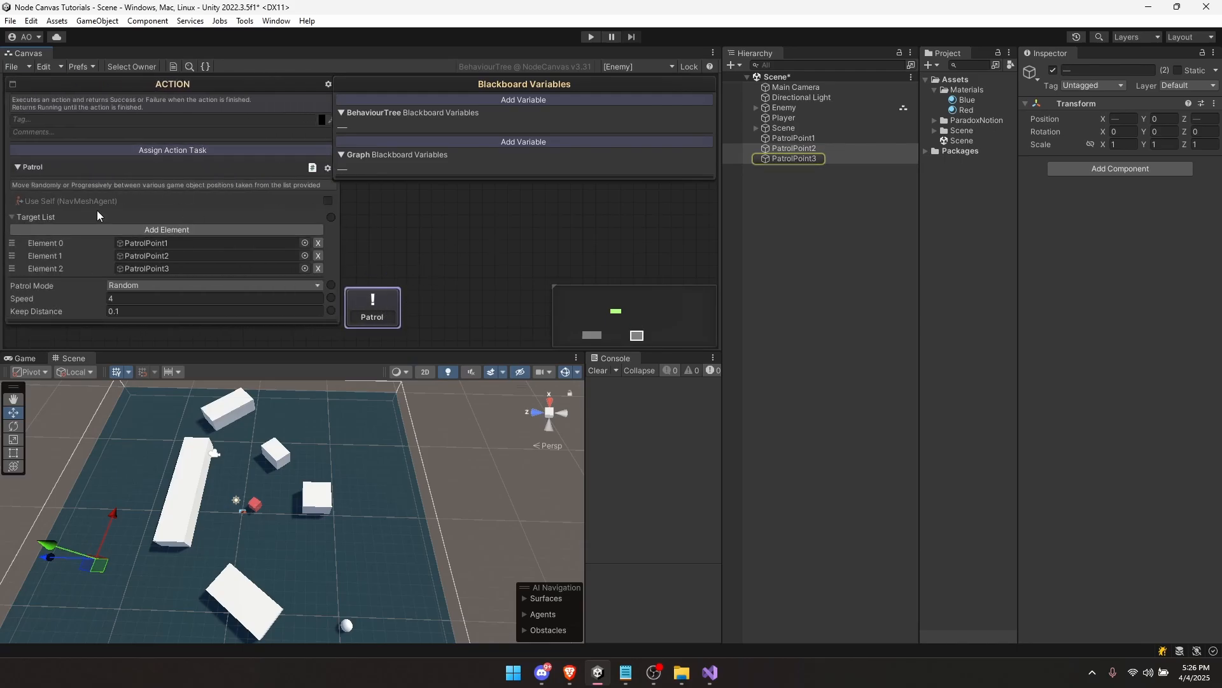
# Step: Add a Conditional decorator in the enlarged canvas and place it between the Selector and the Seek node
pyautogui.hotkey('shift', 'space')
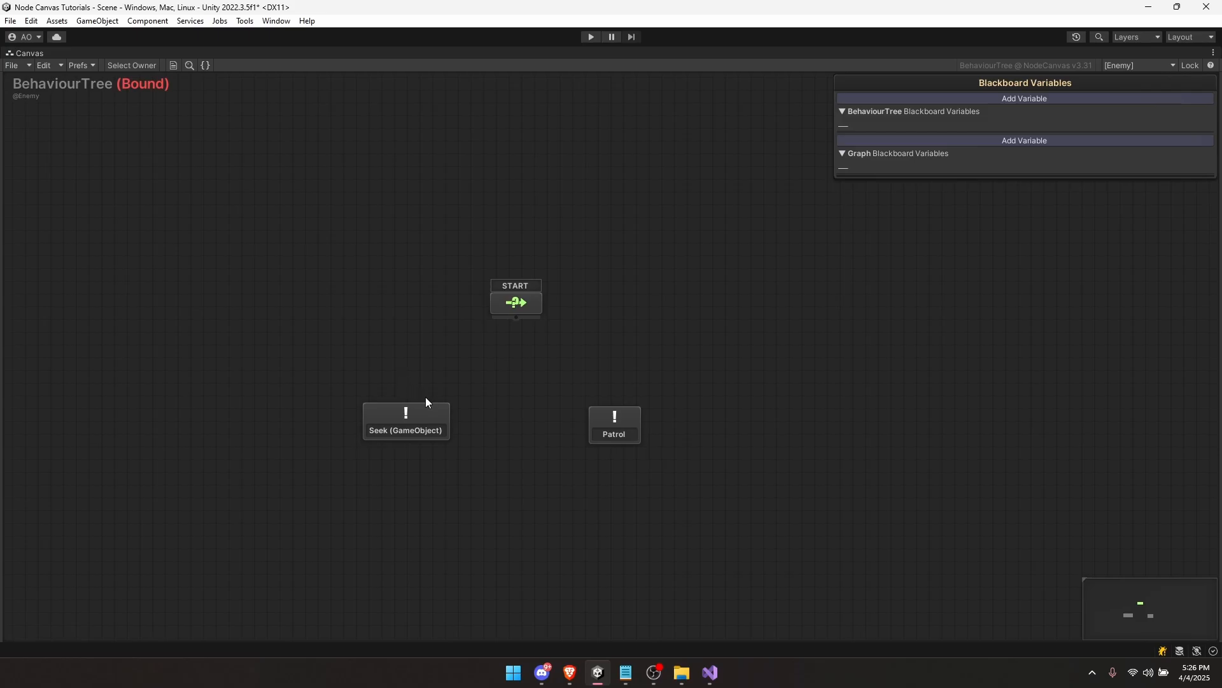
pyautogui.click(413, 431)
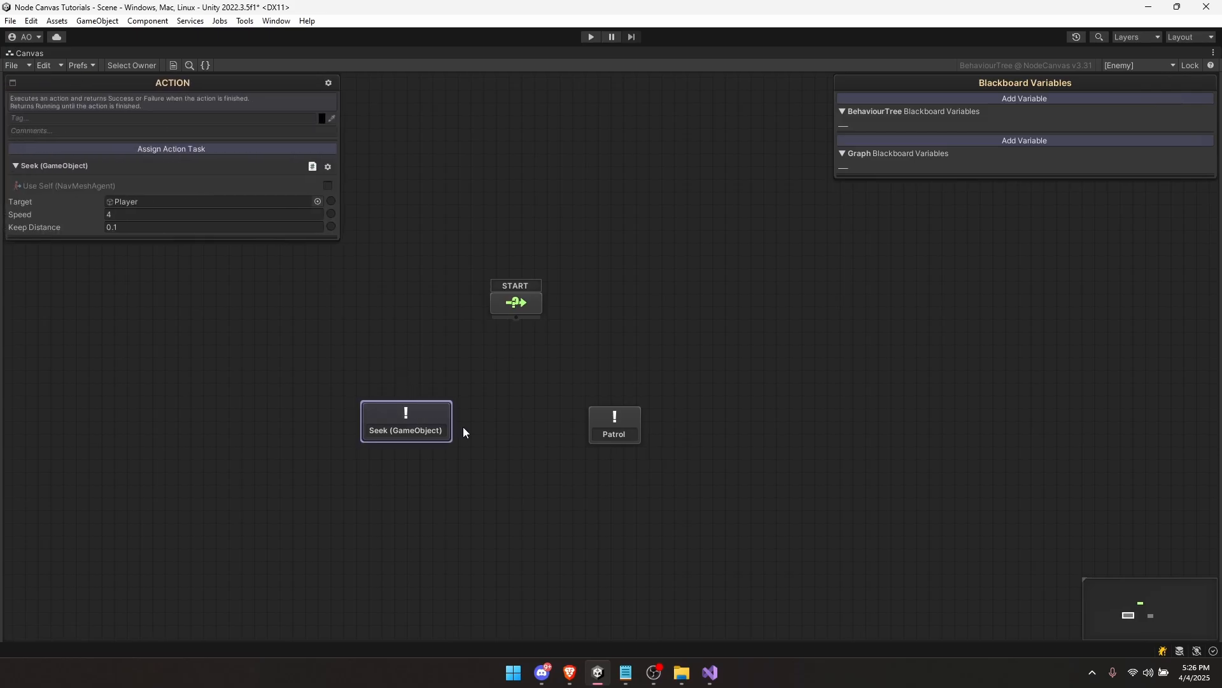
pyautogui.click(614, 426)
pyautogui.click(527, 362)
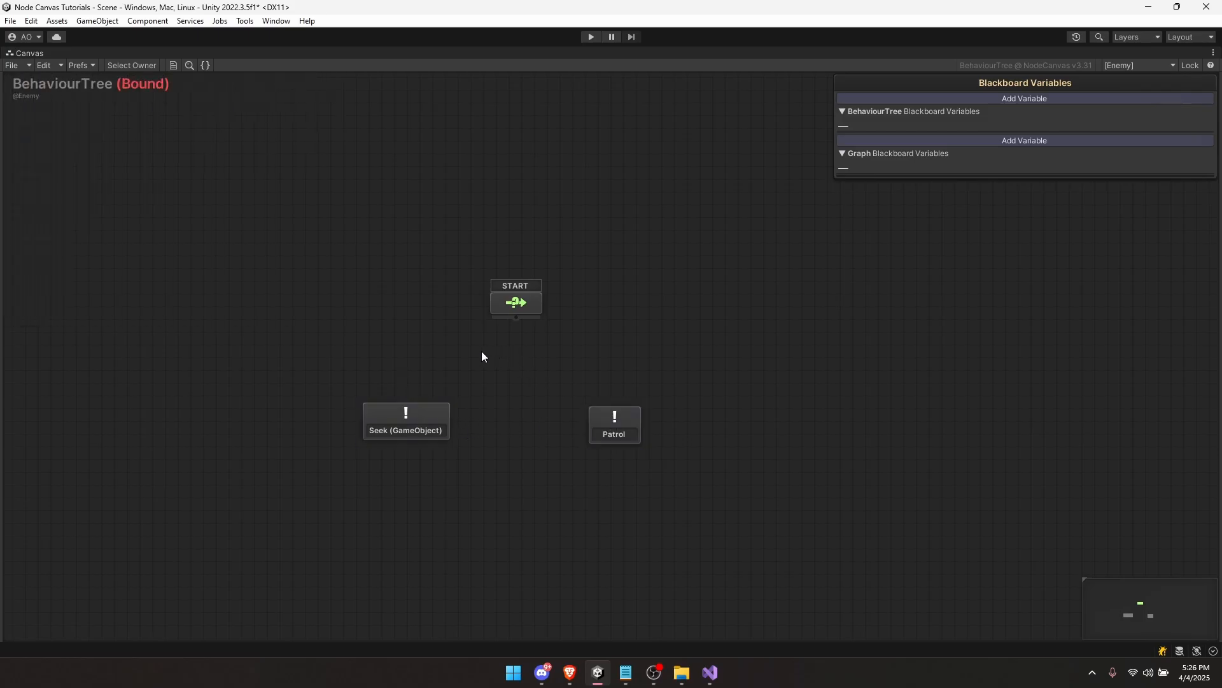
pyautogui.moveTo(481, 350); pyautogui.dragTo(475, 369, button='middle')
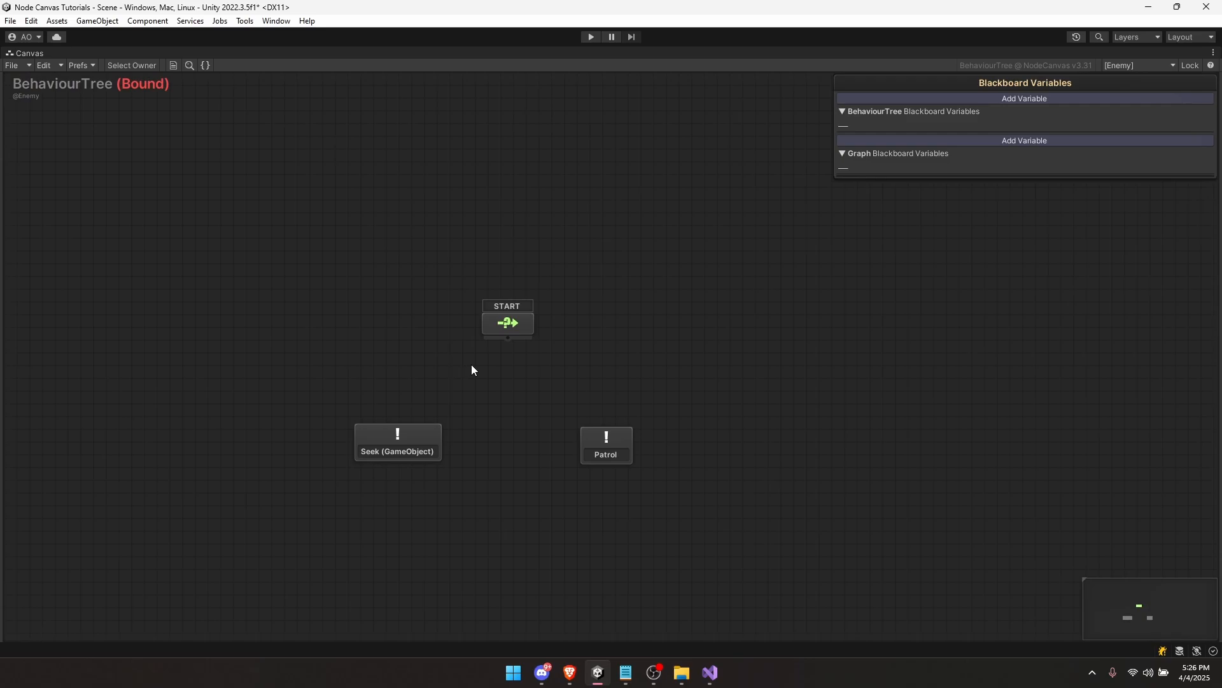
pyautogui.rightClick(479, 363)
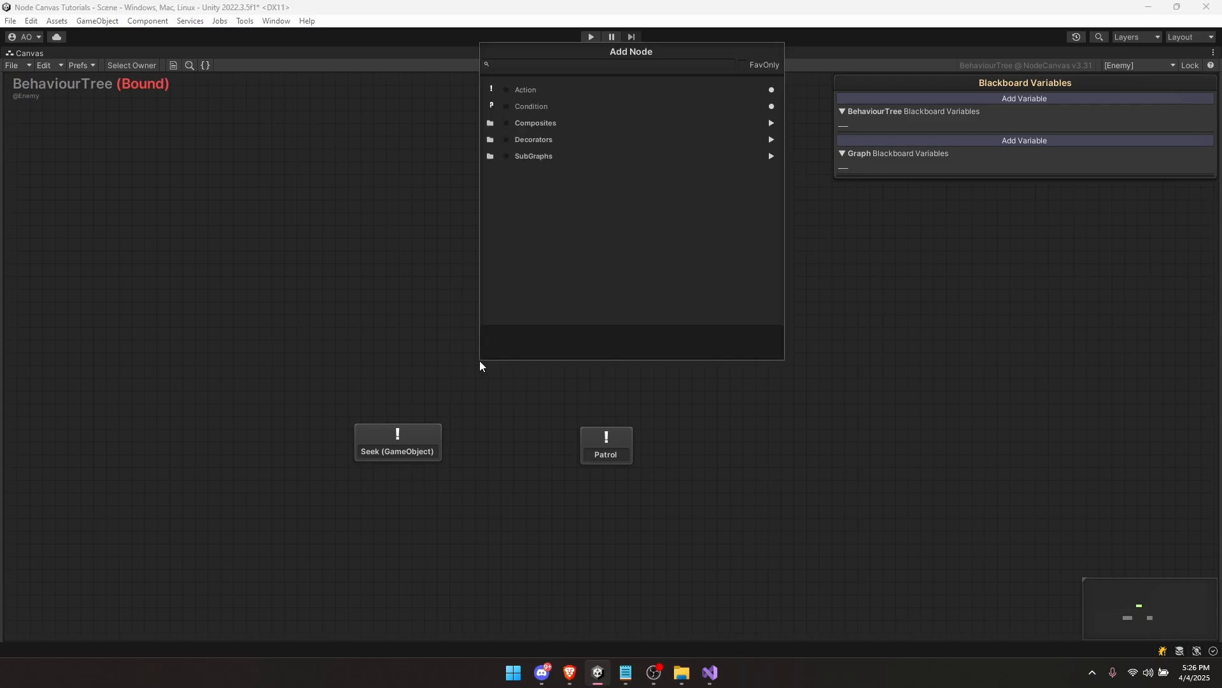
pyautogui.click(545, 137)
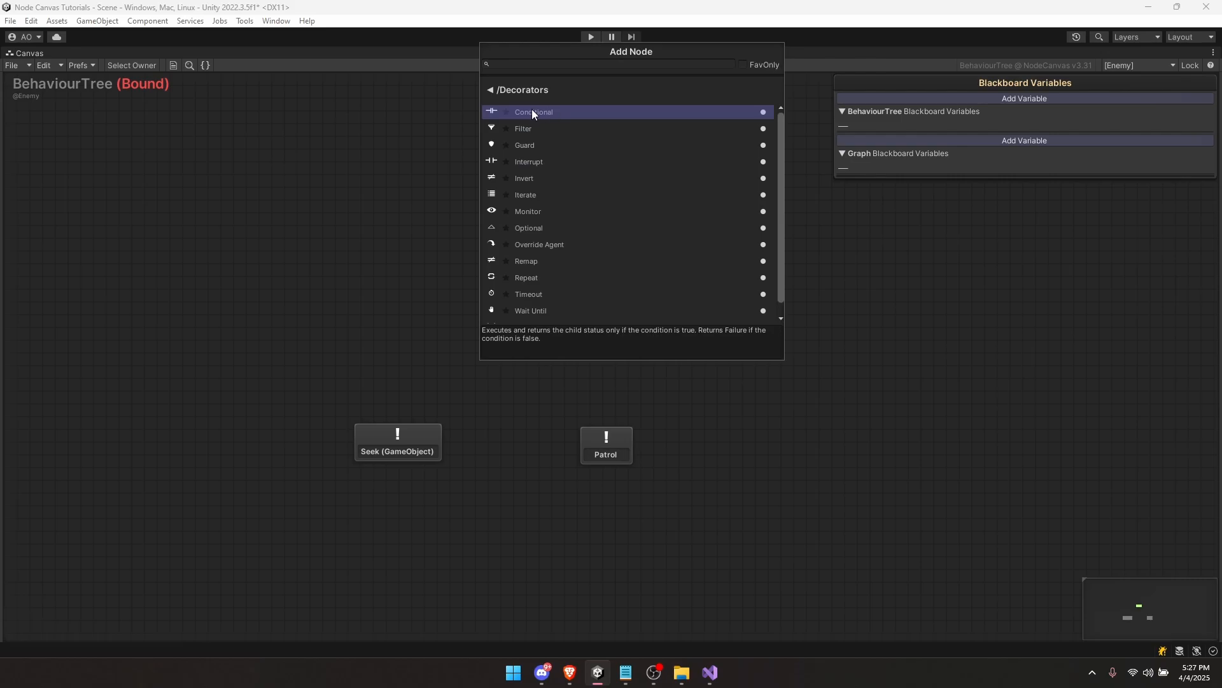
pyautogui.click(539, 112)
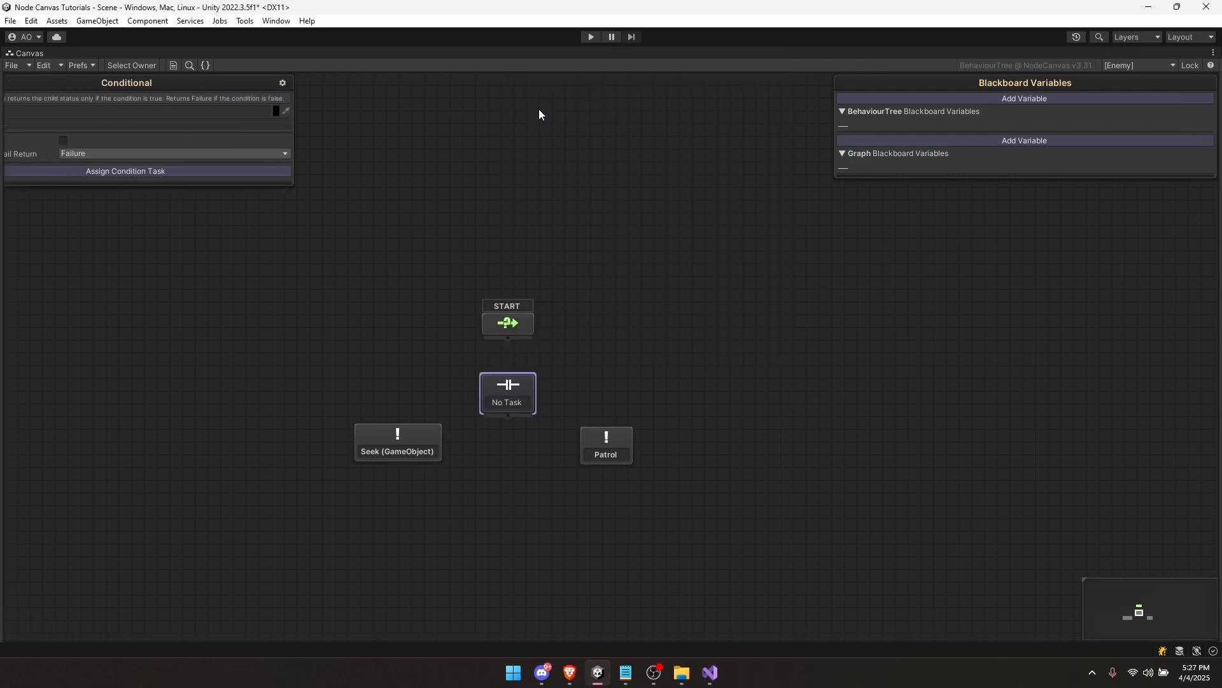
pyautogui.moveTo(506, 388); pyautogui.dragTo(421, 372)
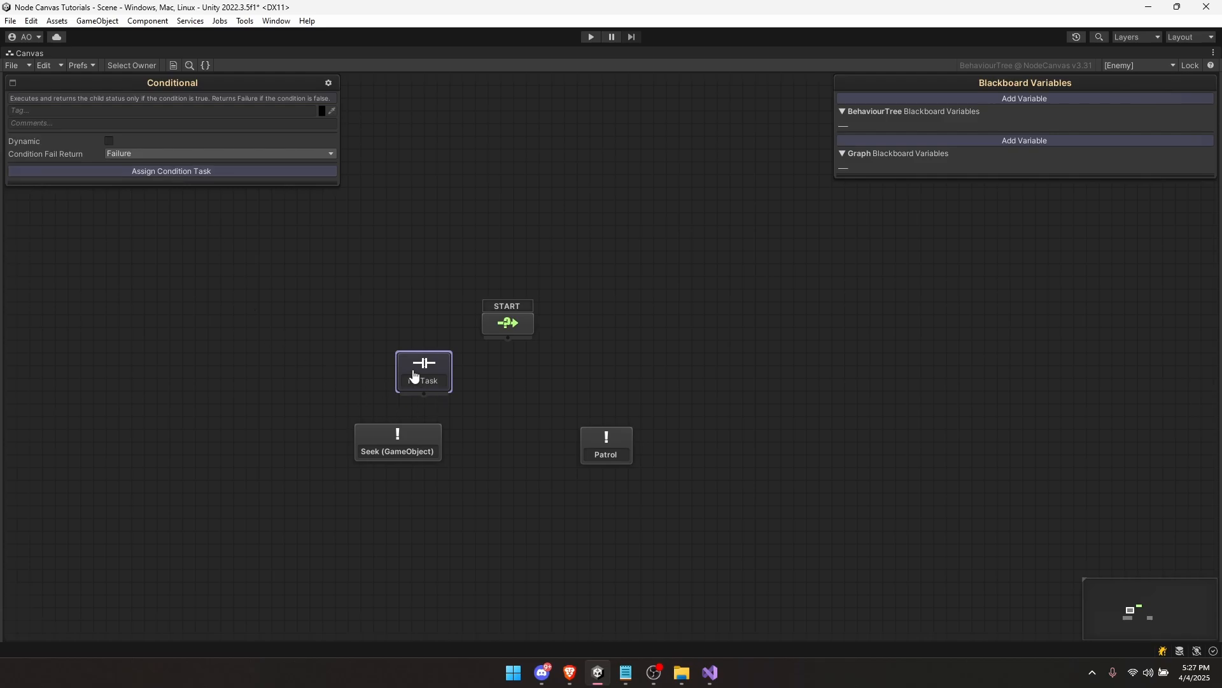
# Step: Assign the Can See Target condition task to the Conditional decorator
pyautogui.click(153, 172)
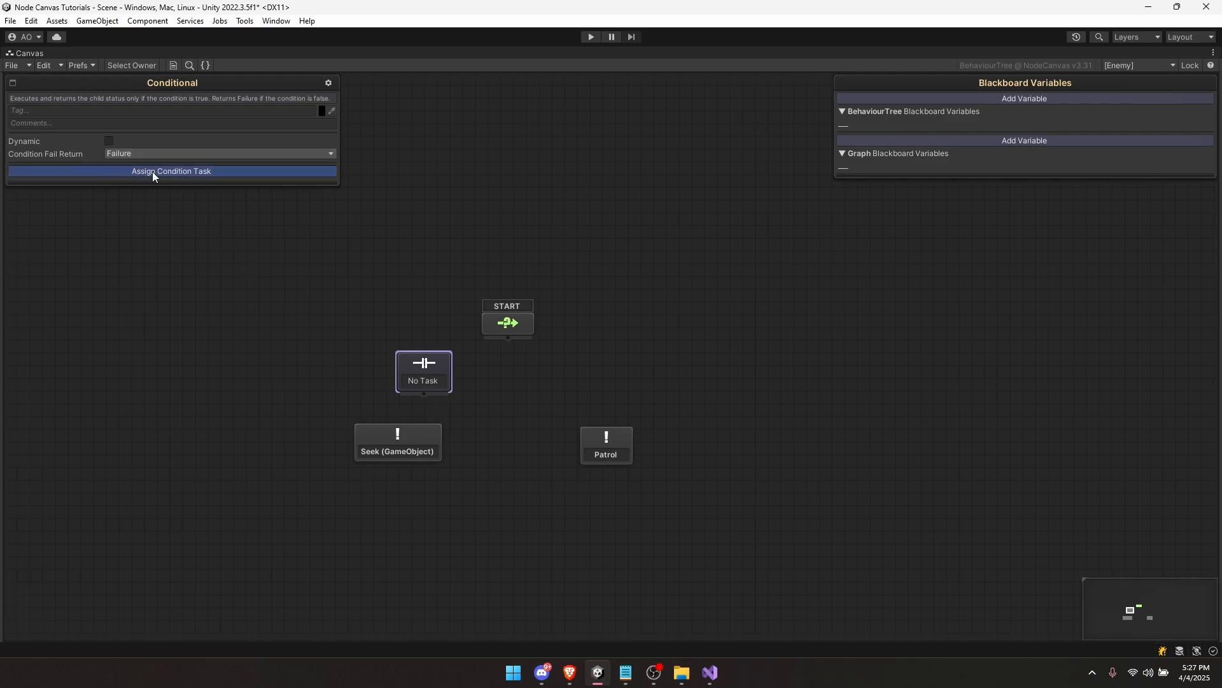
pyautogui.write('can')
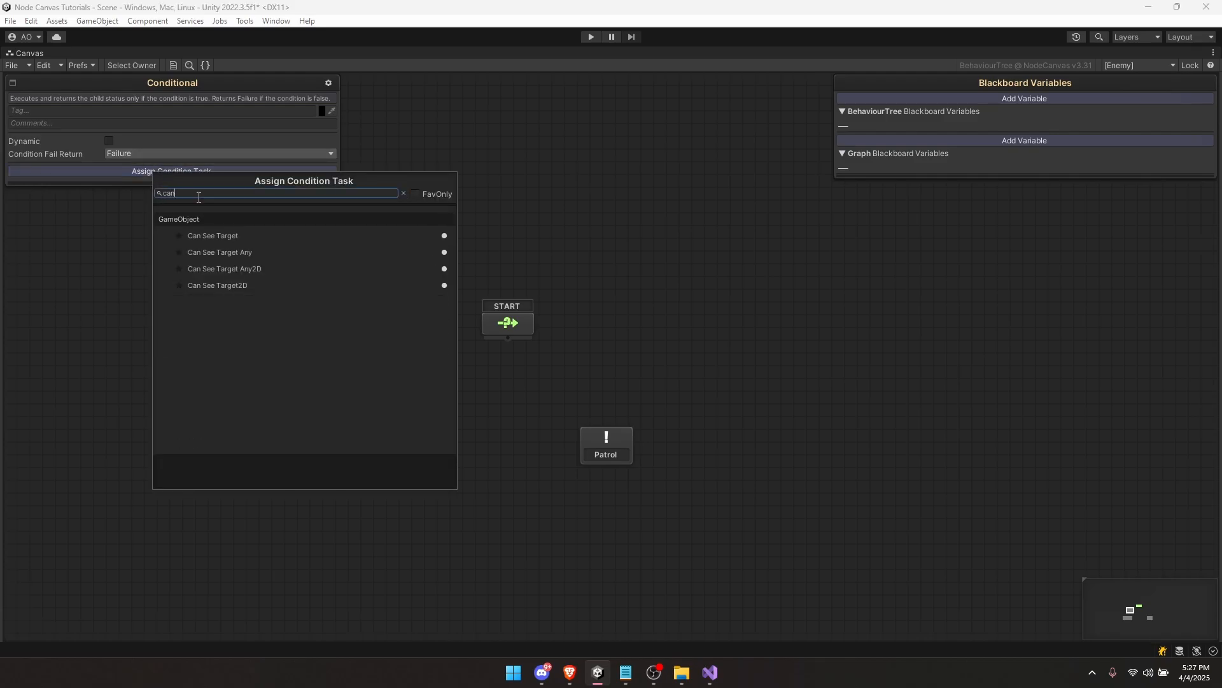
pyautogui.press('Down')
pyautogui.press('Return')
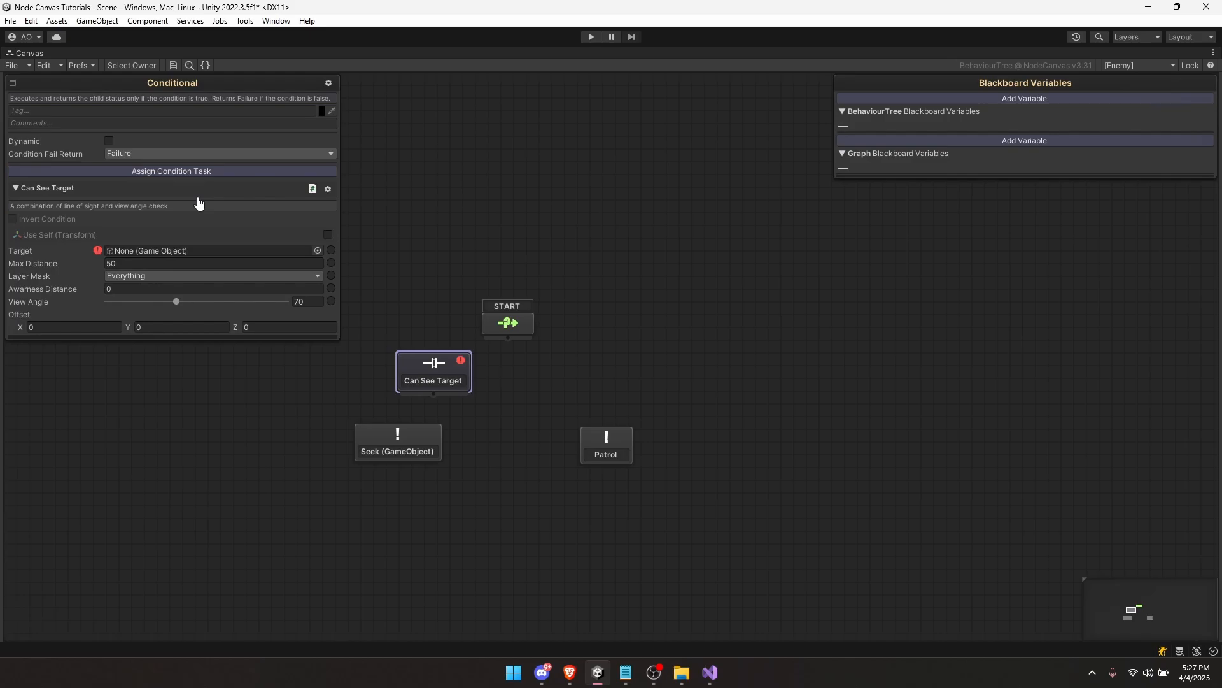
# Step: Return to the full editor layout and examine the Can See Target vision gizmo around the Enemy in the scene
pyautogui.click(437, 250)
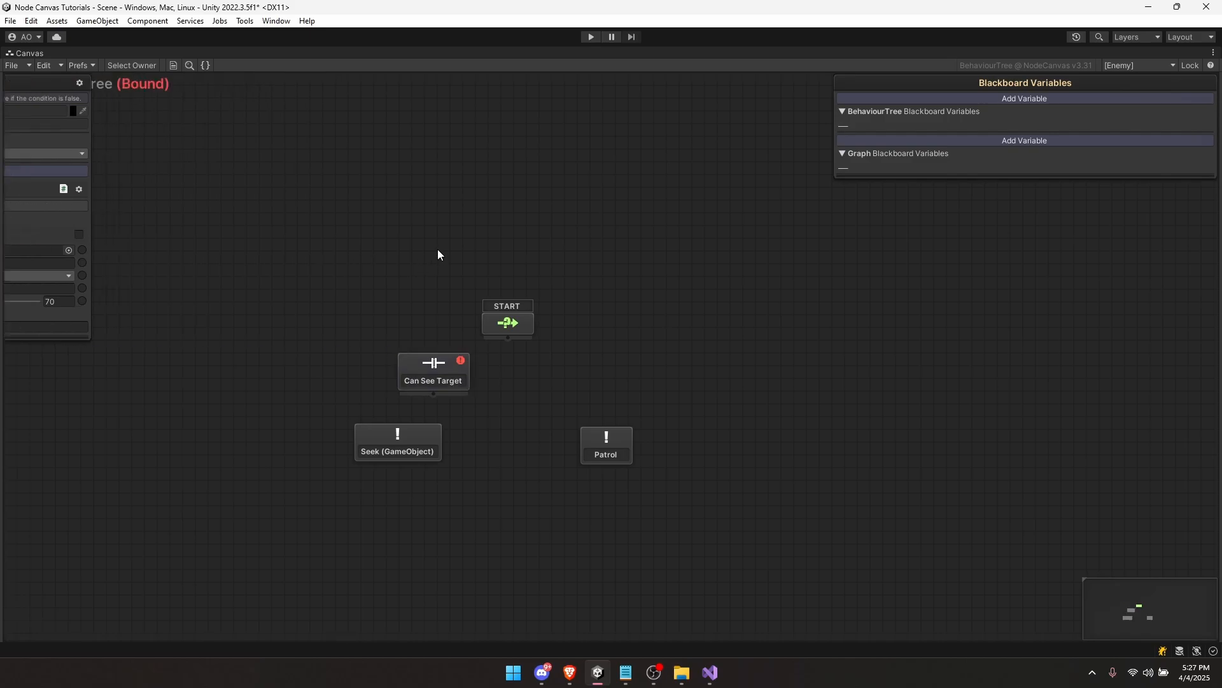
pyautogui.hotkey('shift', 'space')
pyautogui.moveTo(348, 251); pyautogui.dragTo(170, 147, button='middle')
pyautogui.click(265, 274)
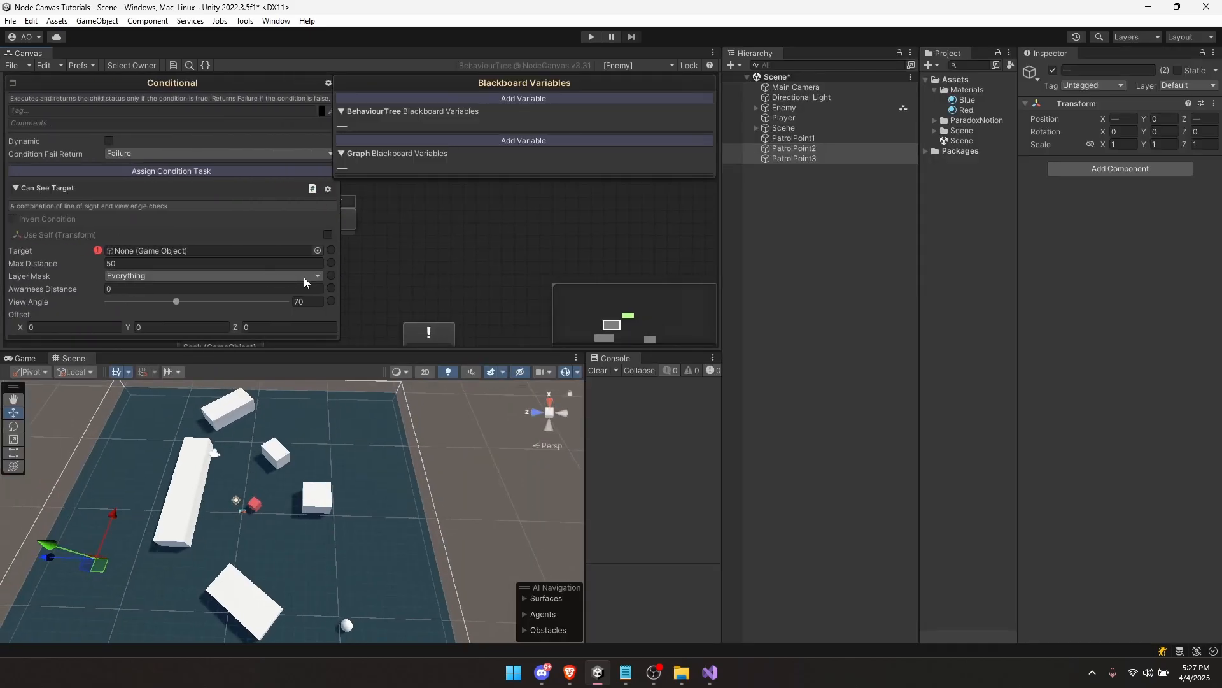
pyautogui.moveTo(304, 277); pyautogui.dragTo(440, 251, button='middle')
pyautogui.click(805, 107)
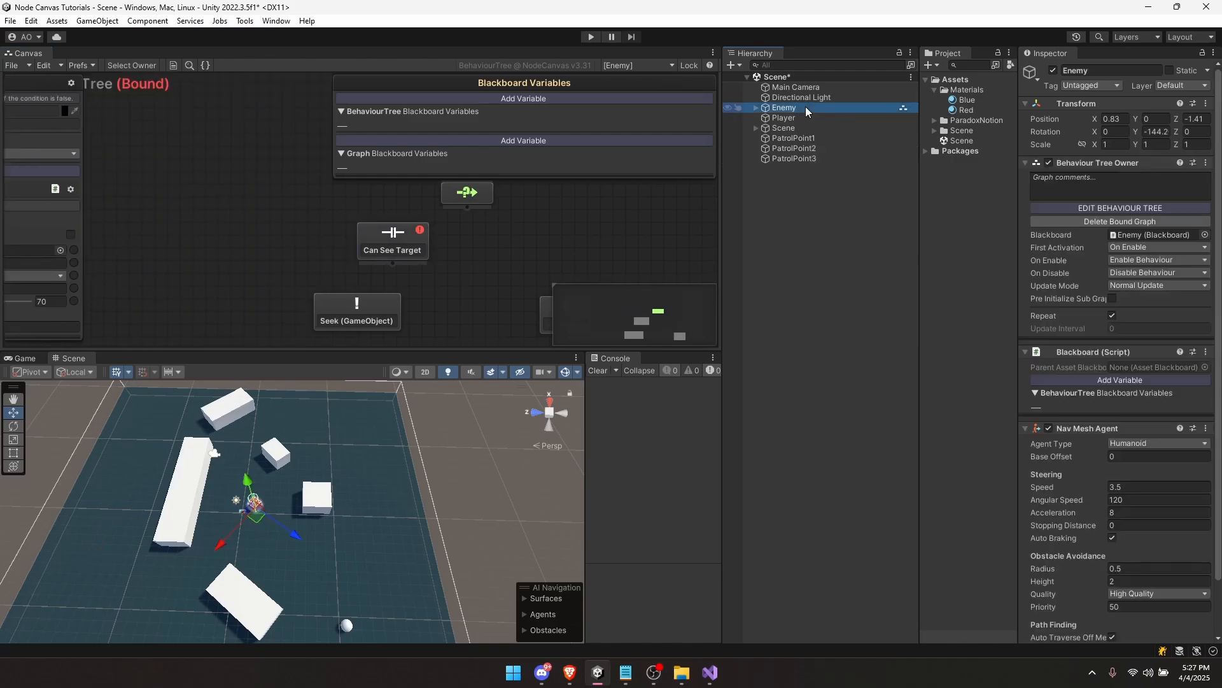
pyautogui.click(407, 241)
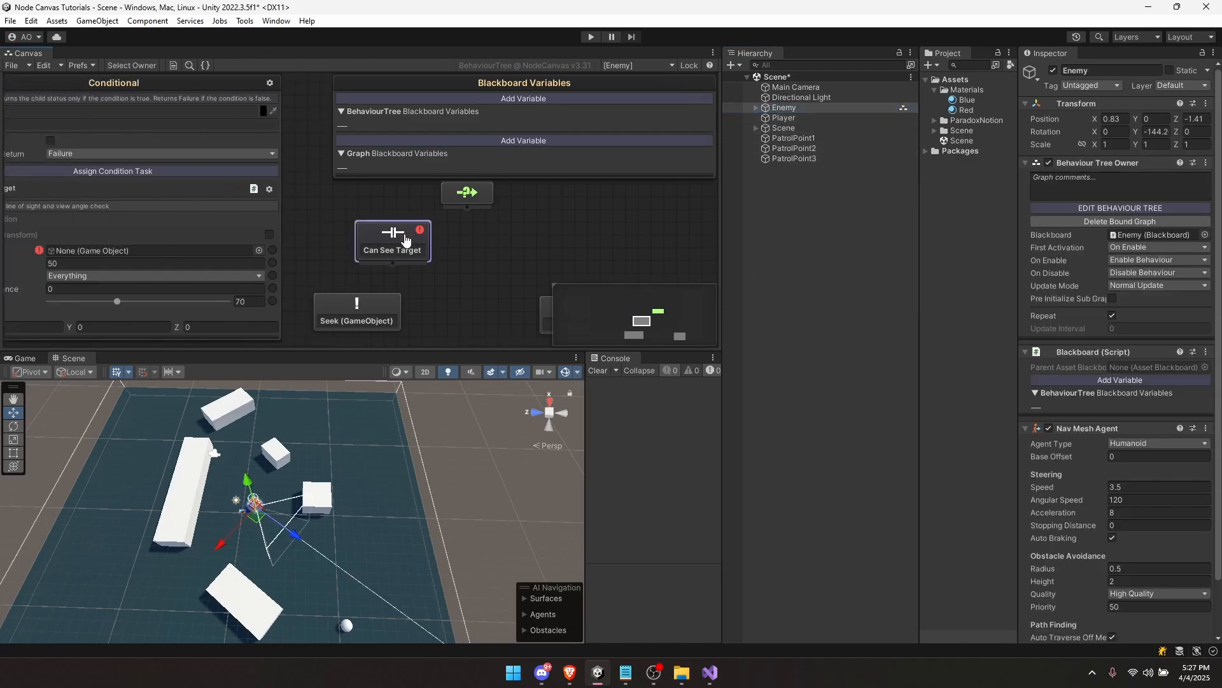
pyautogui.moveTo(344, 497); pyautogui.dragTo(372, 433, button='middle')
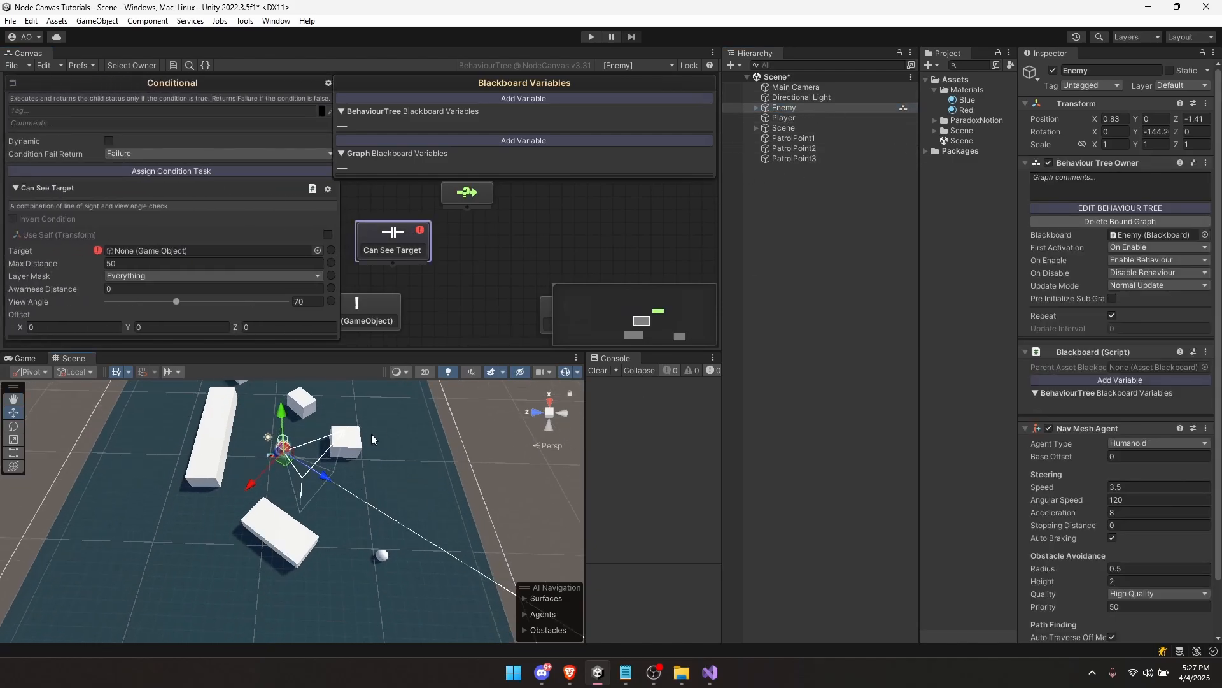
pyautogui.keyDown('alt'); pyautogui.moveTo(371, 433); pyautogui.dragTo(128, 458); pyautogui.keyUp('alt')
pyautogui.scroll(3, 286, 510)
pyautogui.moveTo(289, 515); pyautogui.dragTo(261, 455, button='middle')
pyautogui.keyDown('alt'); pyautogui.moveTo(261, 455); pyautogui.dragTo(130, 472); pyautogui.keyUp('alt')
pyautogui.scroll(3, 366, 503)
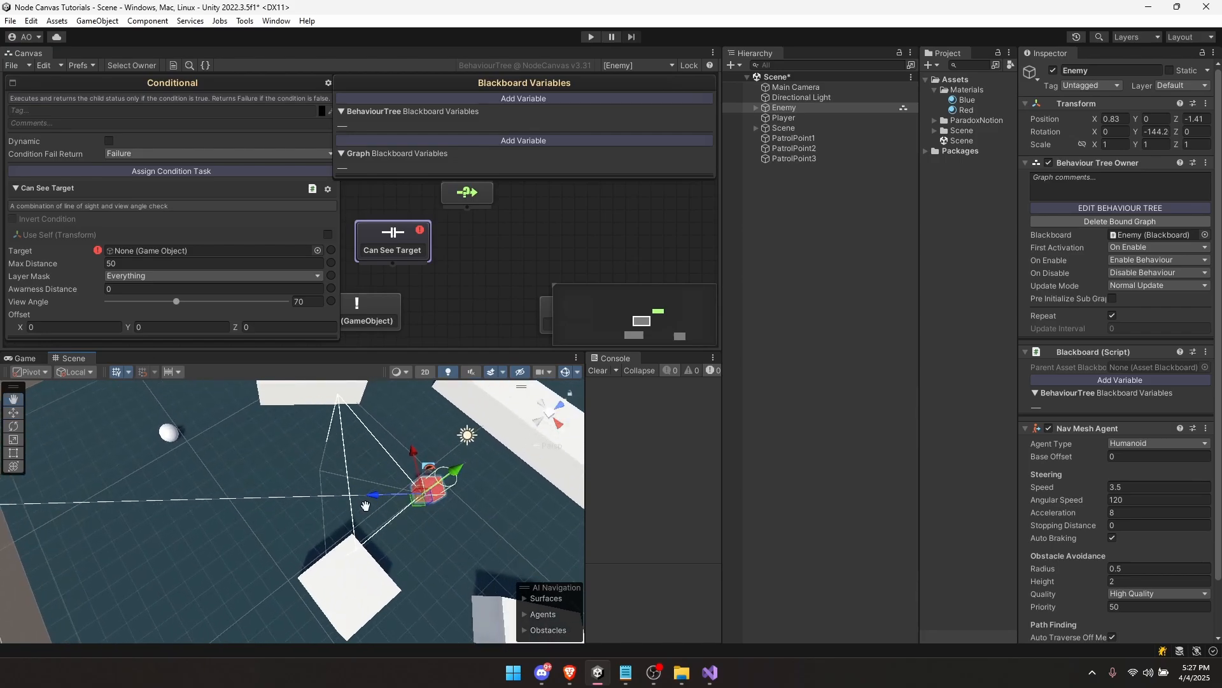
pyautogui.keyDown('alt'); pyautogui.moveTo(365, 503); pyautogui.dragTo(318, 503); pyautogui.keyUp('alt')
pyautogui.moveTo(319, 503); pyautogui.dragTo(290, 494, button='middle')
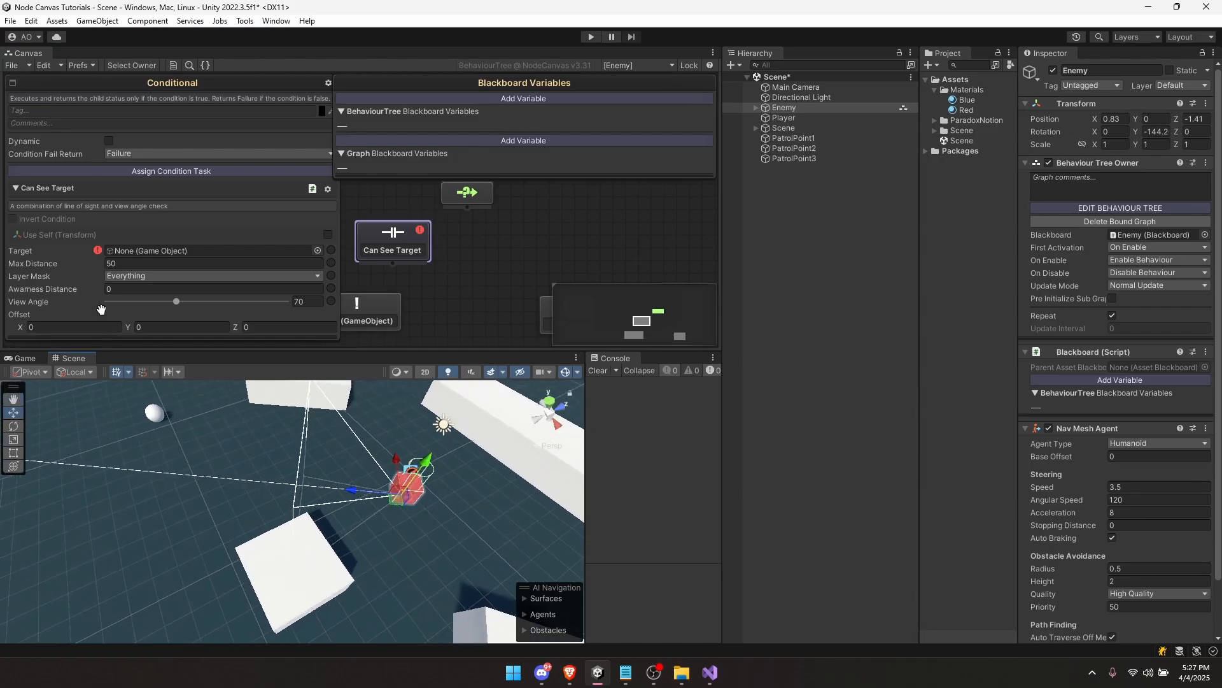
# Step: Set the Can See Target condition's awareness distance to 5 and its max distance to 15, checking the range gizmo in the scene
pyautogui.click(128, 263)
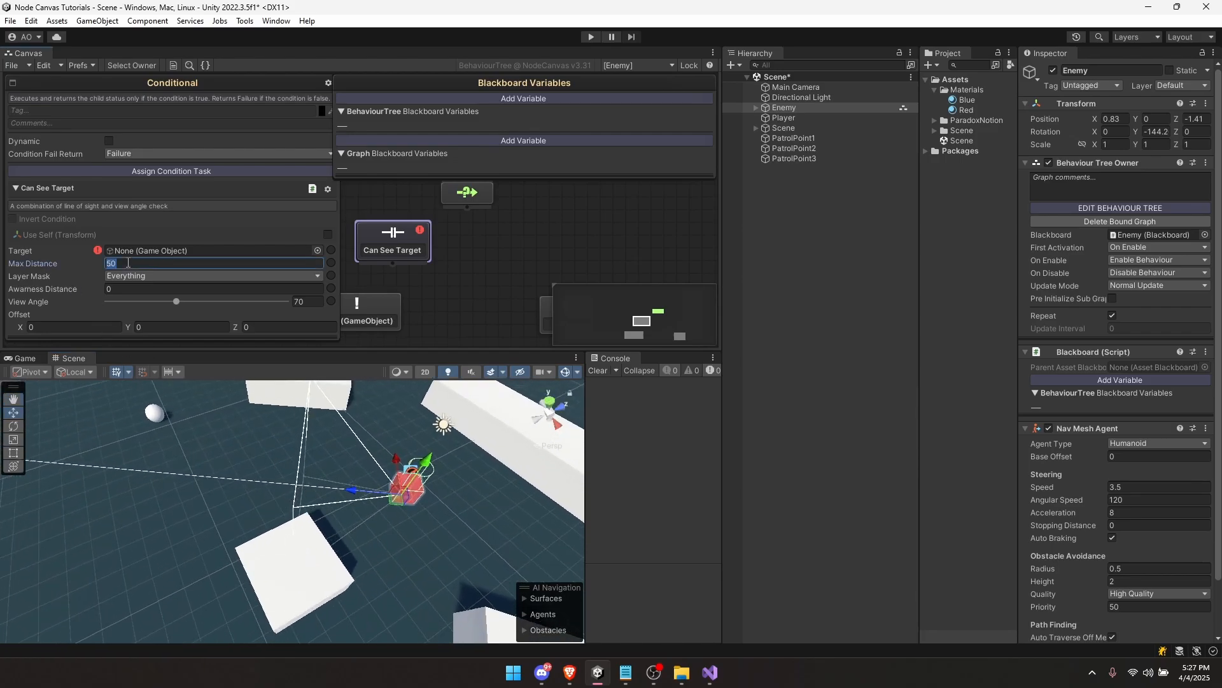
pyautogui.write('10')
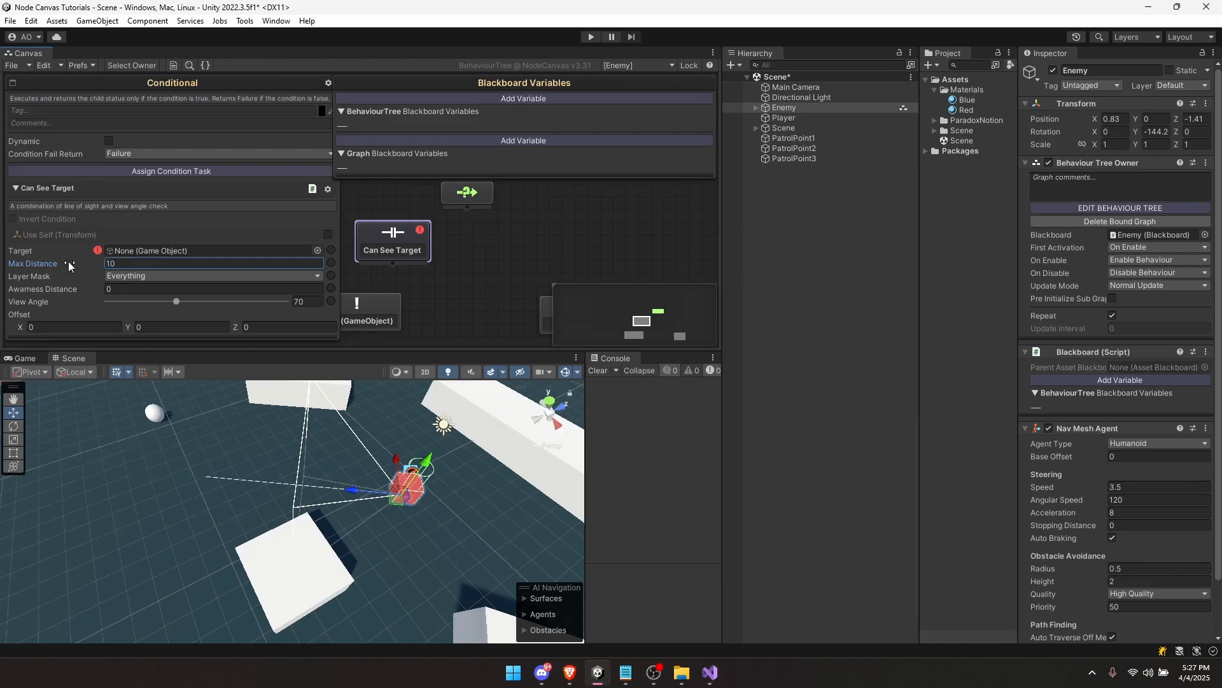
pyautogui.click(123, 290)
pyautogui.write('3')
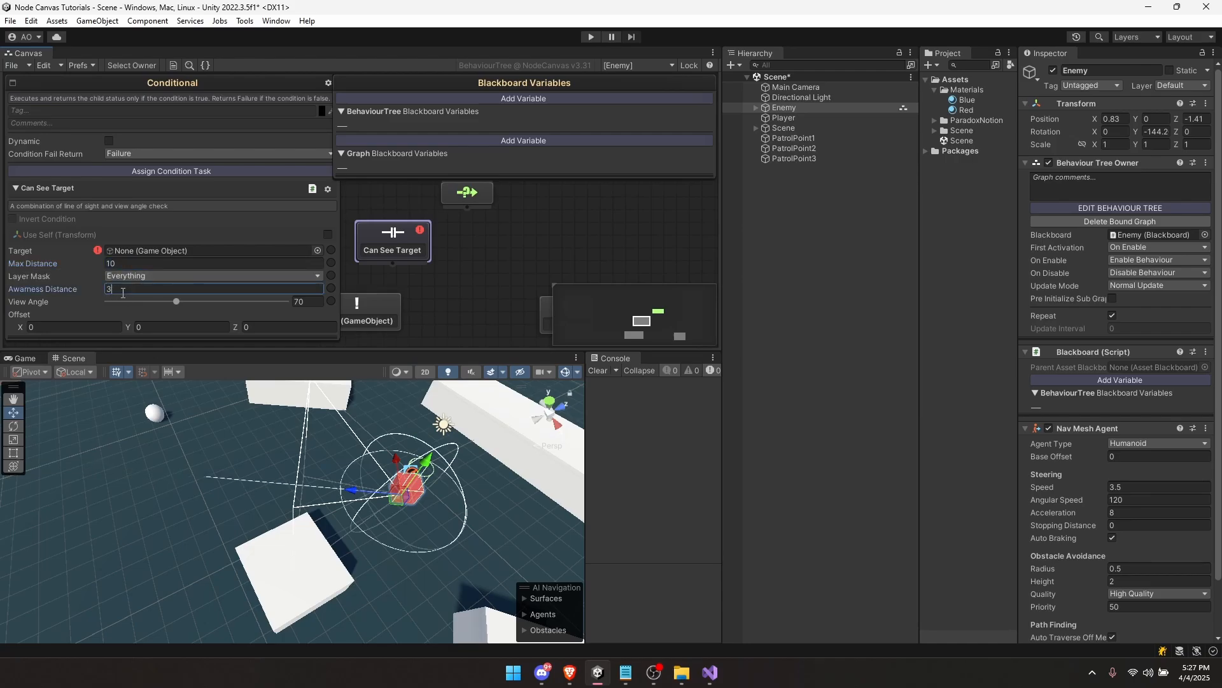
pyautogui.write('5')
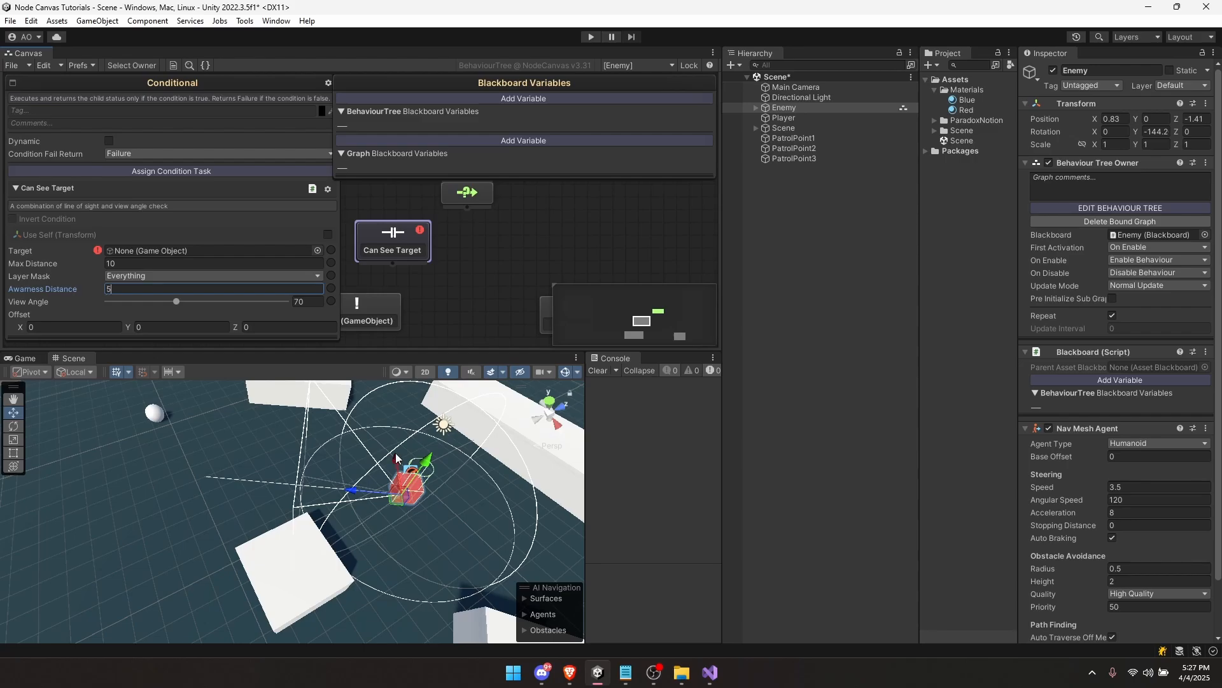
pyautogui.keyDown('alt'); pyautogui.moveTo(395, 453); pyautogui.dragTo(360, 481); pyautogui.keyUp('alt')
pyautogui.click(124, 263)
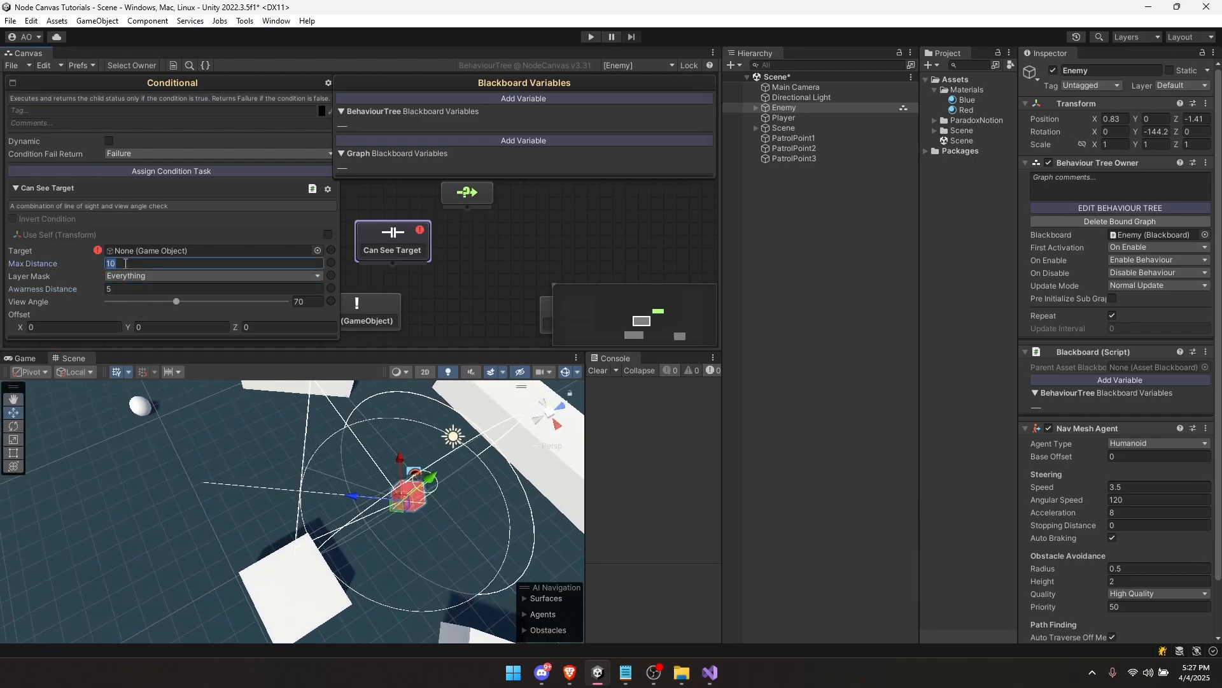
pyautogui.write('15')
pyautogui.moveTo(166, 433); pyautogui.dragTo(193, 441, button='middle')
pyautogui.moveTo(255, 504)
pyautogui.keyDown('alt'); pyautogui.mouseDown()
pyautogui.moveTo(280, 498)
pyautogui.moveTo(258, 483)
pyautogui.moveTo(265, 498)
pyautogui.mouseUp(); pyautogui.keyUp('alt')
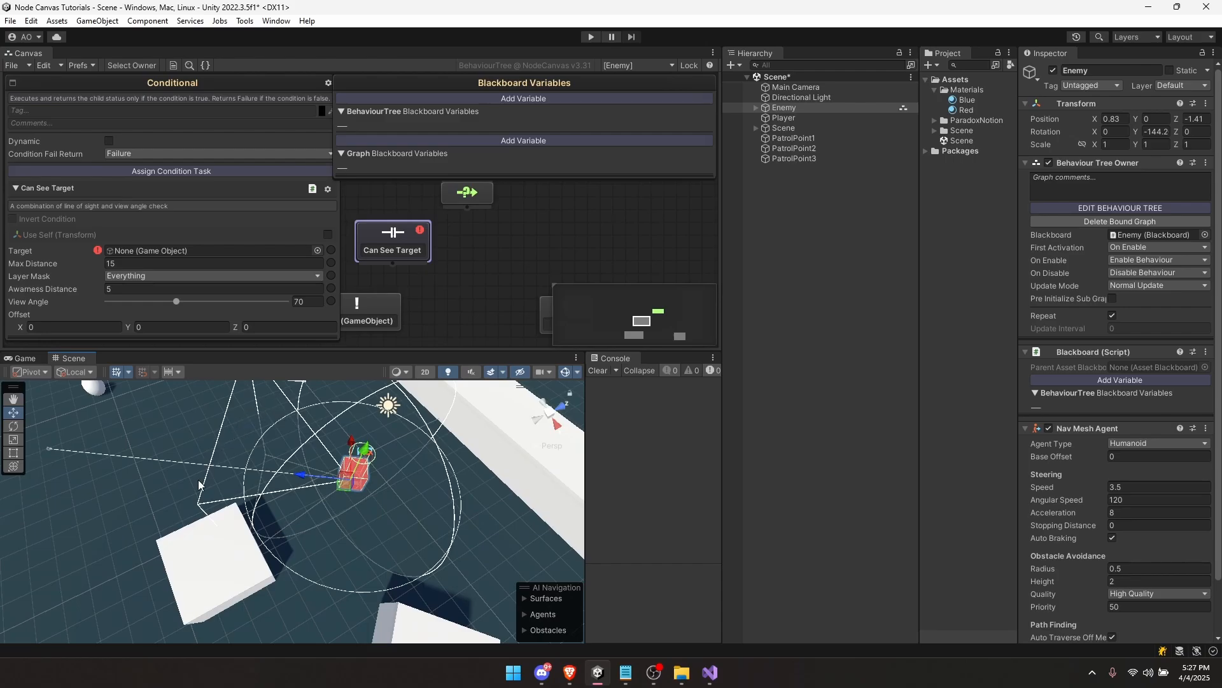
pyautogui.keyDown('alt'); pyautogui.moveTo(279, 468); pyautogui.dragTo(222, 460); pyautogui.keyUp('alt')
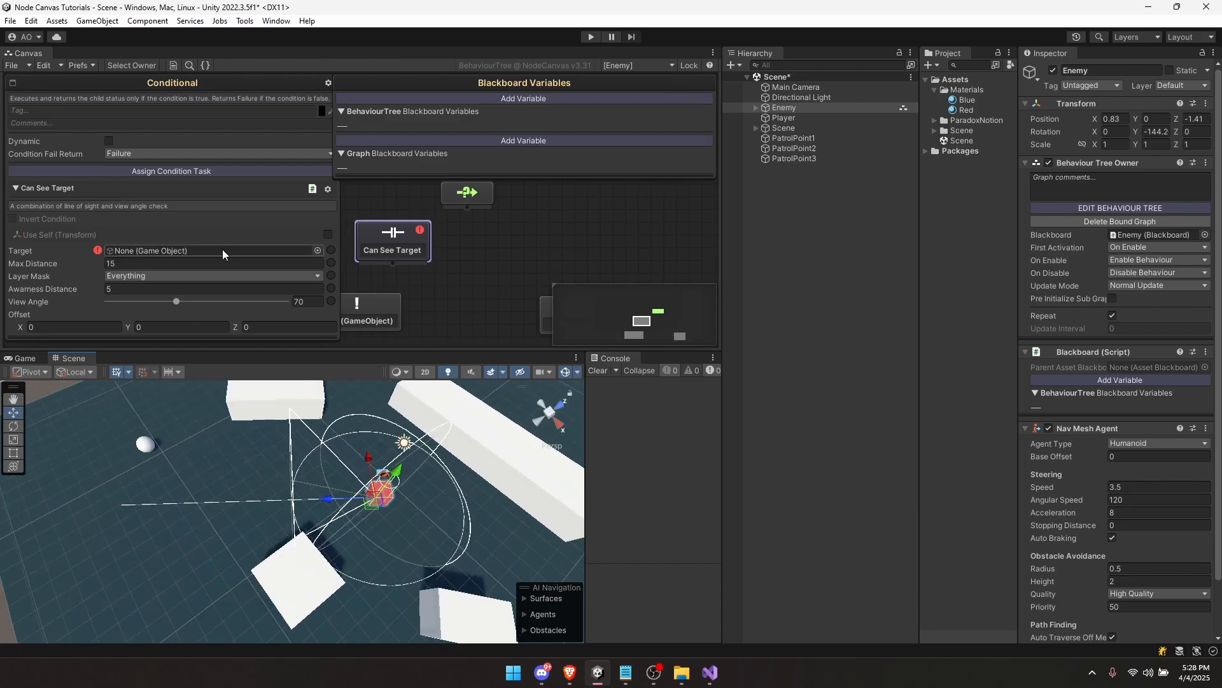
# Step: Assign the Player as the Can See Target condition's target and set its Y offset to 0.5
pyautogui.moveTo(784, 117); pyautogui.dragTo(158, 250)
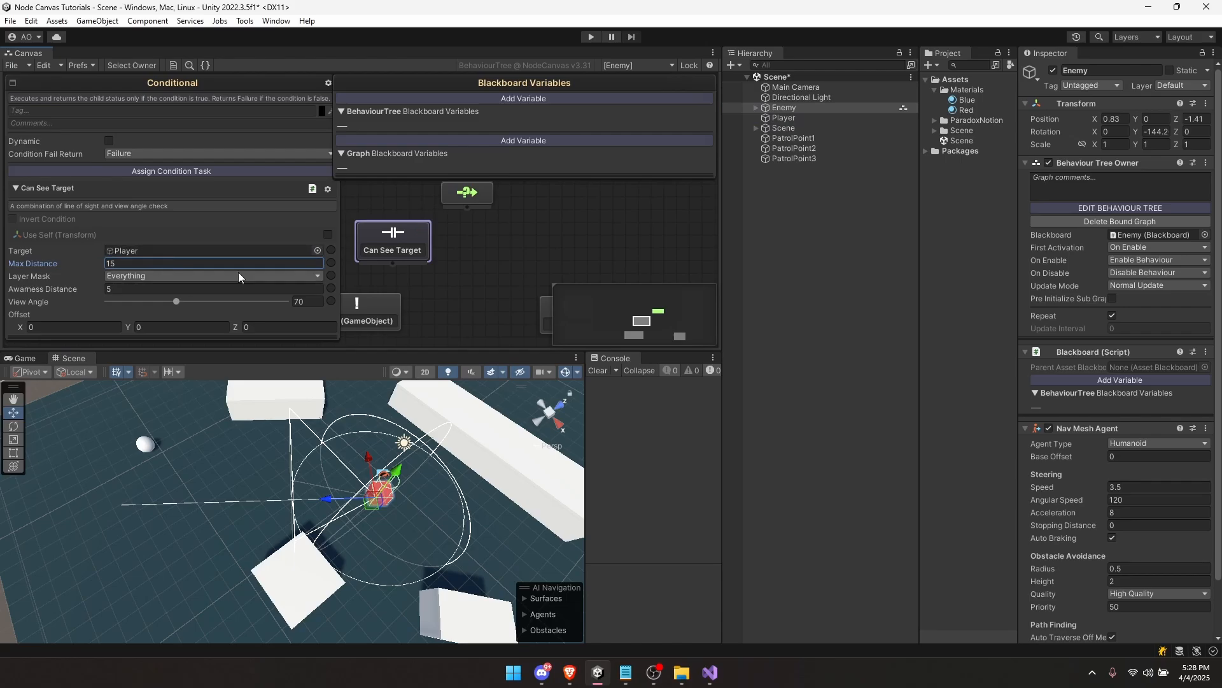
pyautogui.keyDown('alt'); pyautogui.moveTo(248, 503); pyautogui.dragTo(75, 342); pyautogui.keyUp('alt')
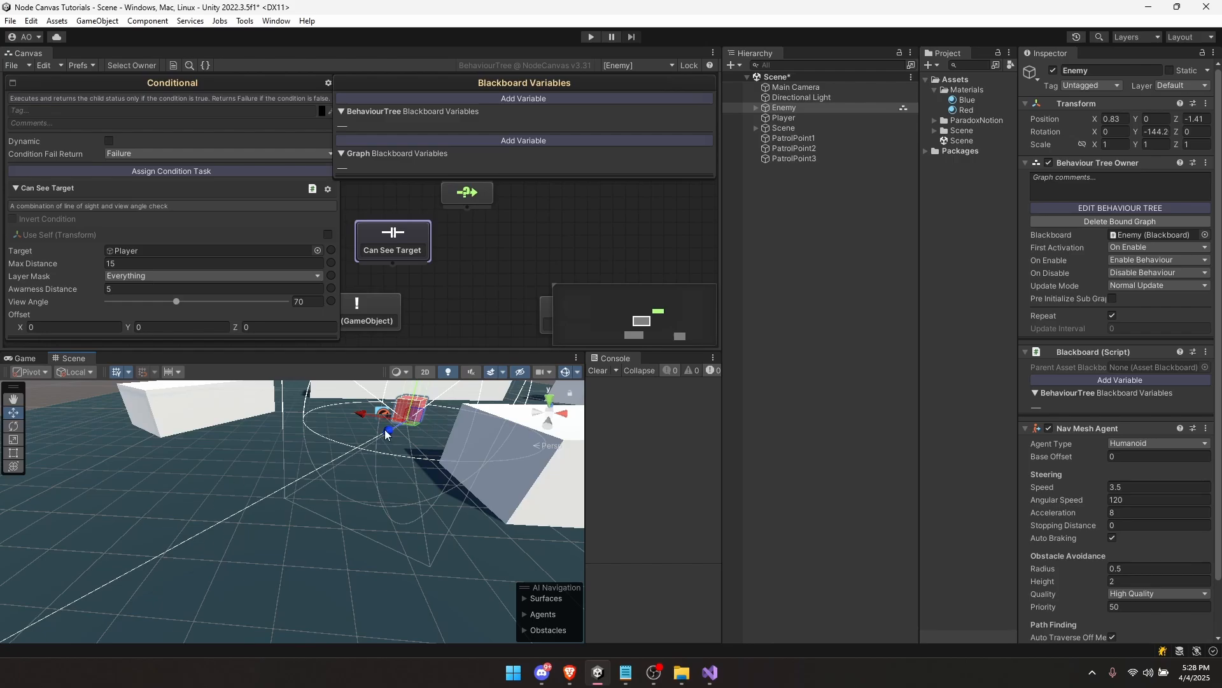
pyautogui.keyDown('alt'); pyautogui.moveTo(387, 433); pyautogui.dragTo(417, 442); pyautogui.keyUp('alt')
pyautogui.click(152, 326)
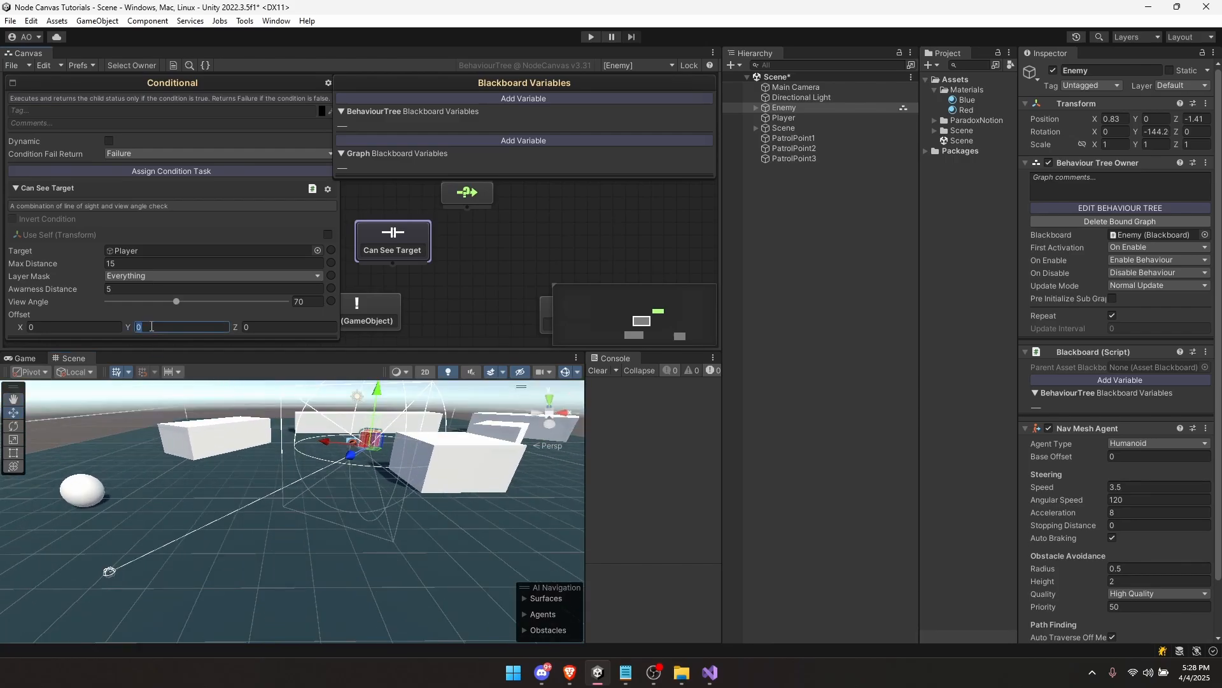
pyautogui.write('.5')
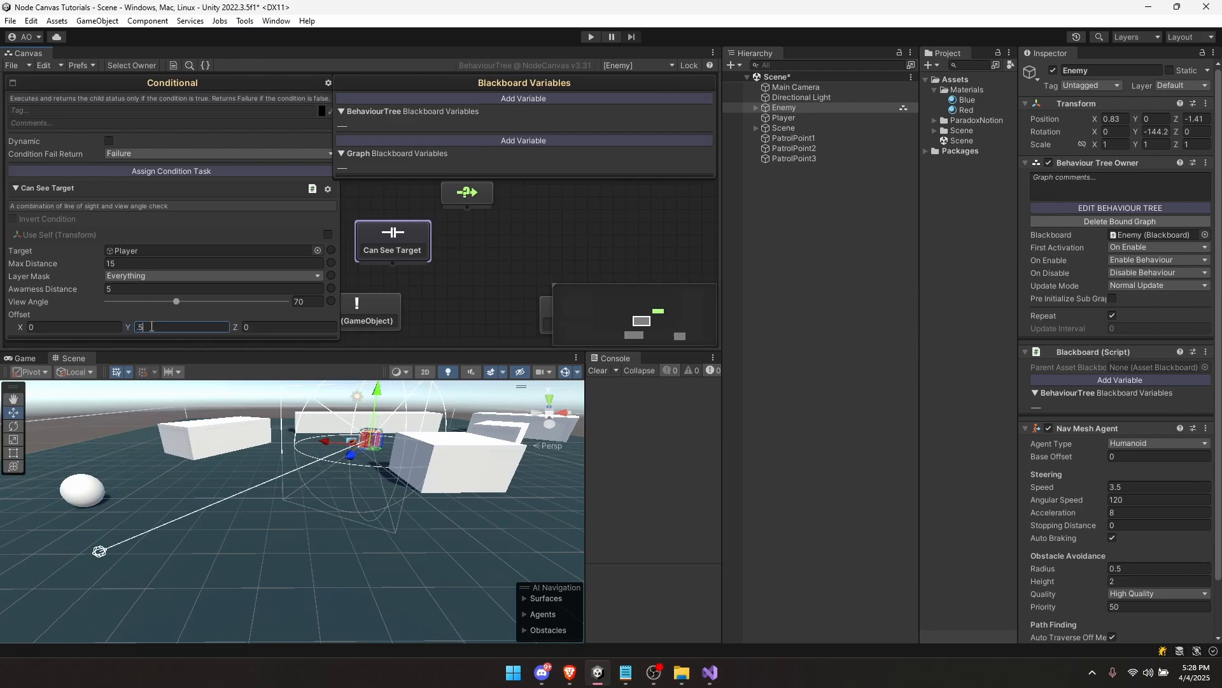
pyautogui.keyDown('alt'); pyautogui.moveTo(408, 445); pyautogui.dragTo(389, 479); pyautogui.keyUp('alt')
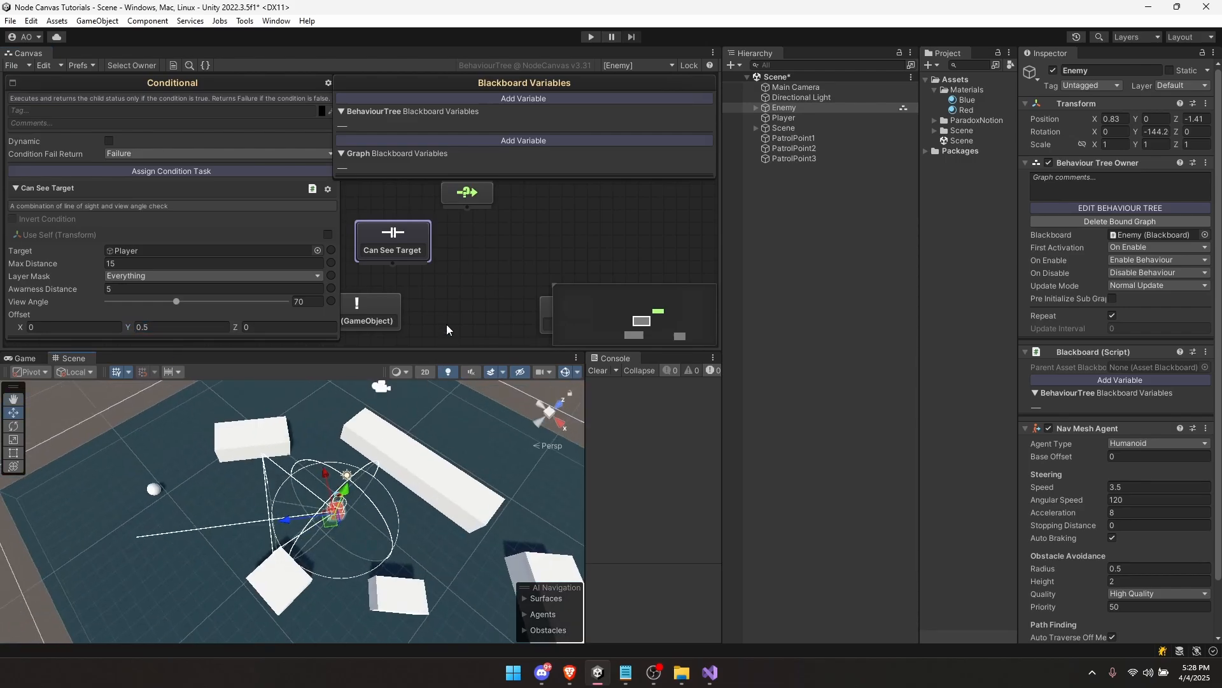
# Step: Enlarge the canvas, link the Selector through Can See Target to the Seek node, and place Seek directly beneath Can See Target
pyautogui.click(448, 286)
pyautogui.hotkey('shift', 'space')
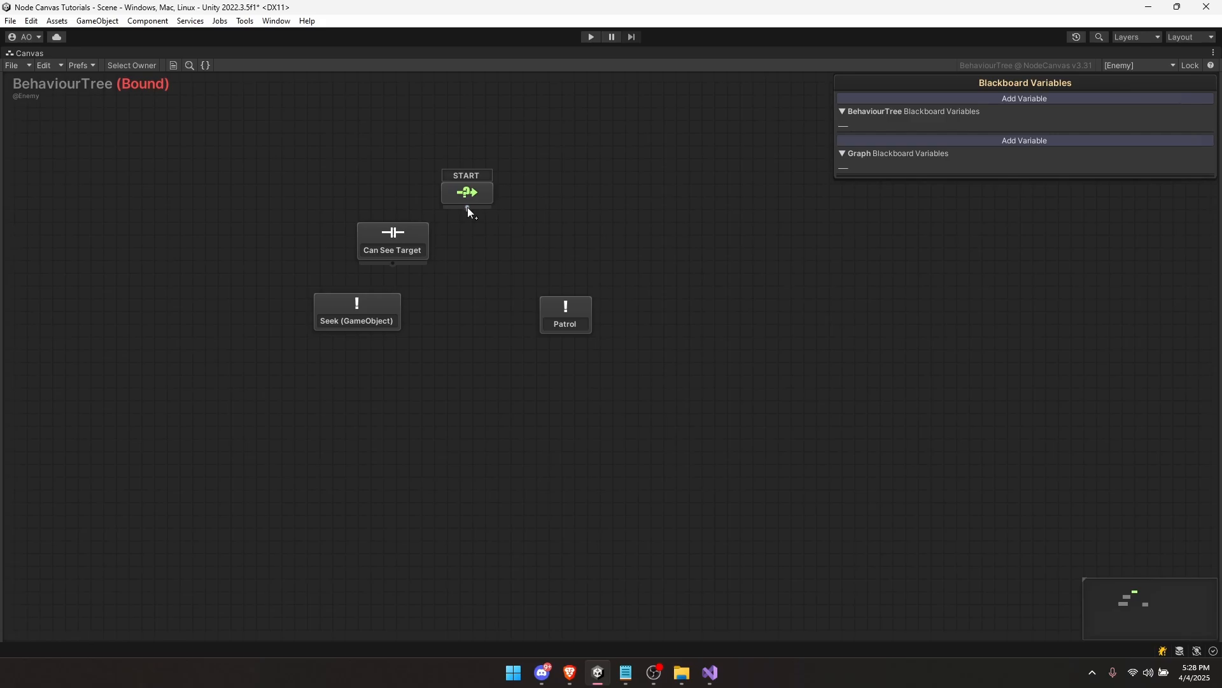
pyautogui.moveTo(468, 208); pyautogui.dragTo(394, 234)
pyautogui.click(395, 251)
pyautogui.moveTo(431, 275); pyautogui.dragTo(543, 325, button='middle')
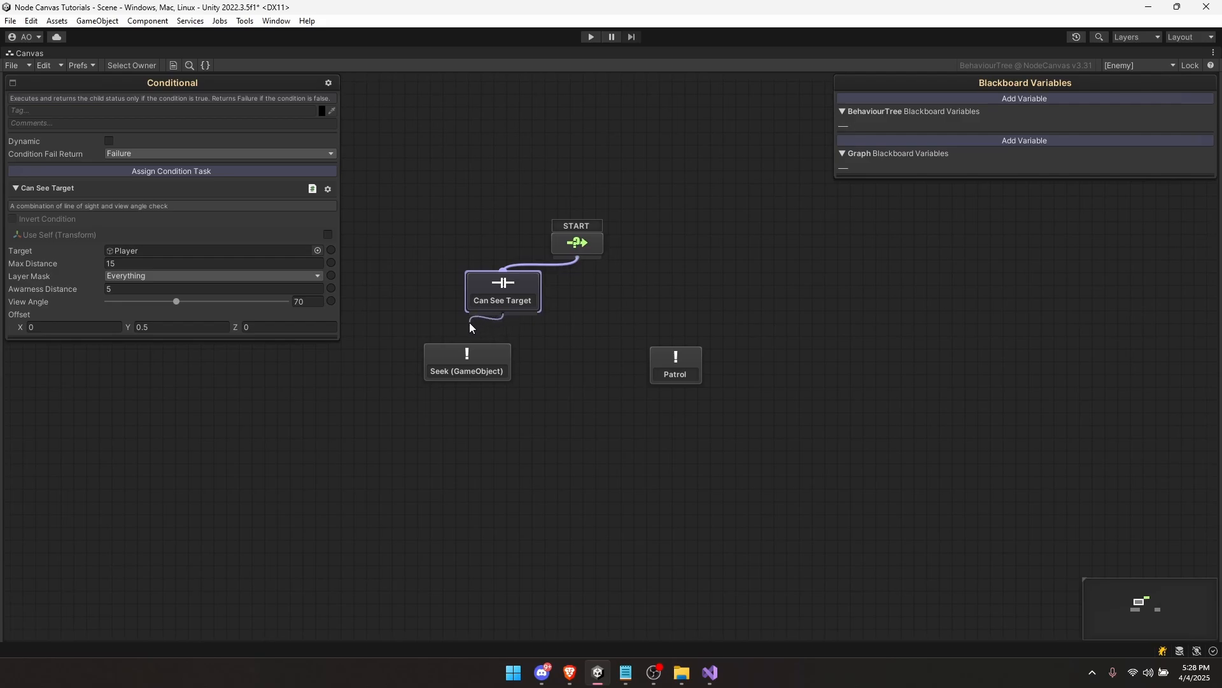
pyautogui.moveTo(454, 350); pyautogui.dragTo(512, 382)
pyautogui.click(577, 307)
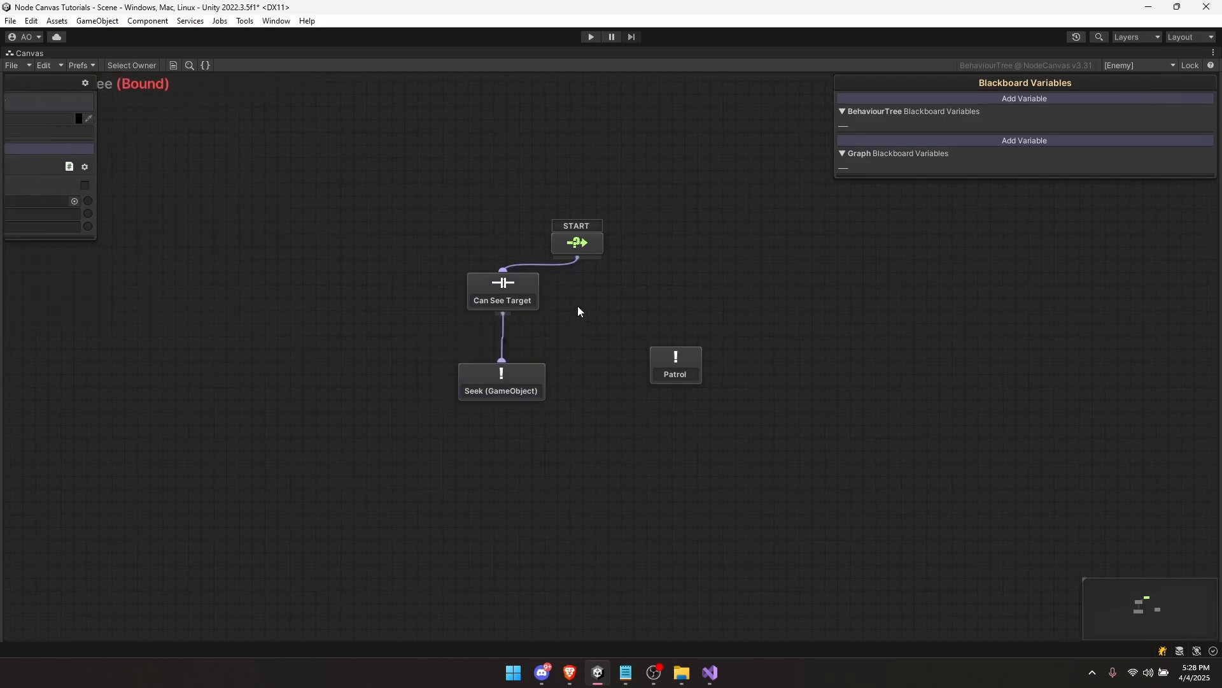
# Step: Connect the Selector to the Patrol node, place Patrol level with Can See Target, and raise the Selector slightly above both
pyautogui.moveTo(578, 257); pyautogui.dragTo(682, 372)
pyautogui.moveTo(681, 374); pyautogui.dragTo(673, 305)
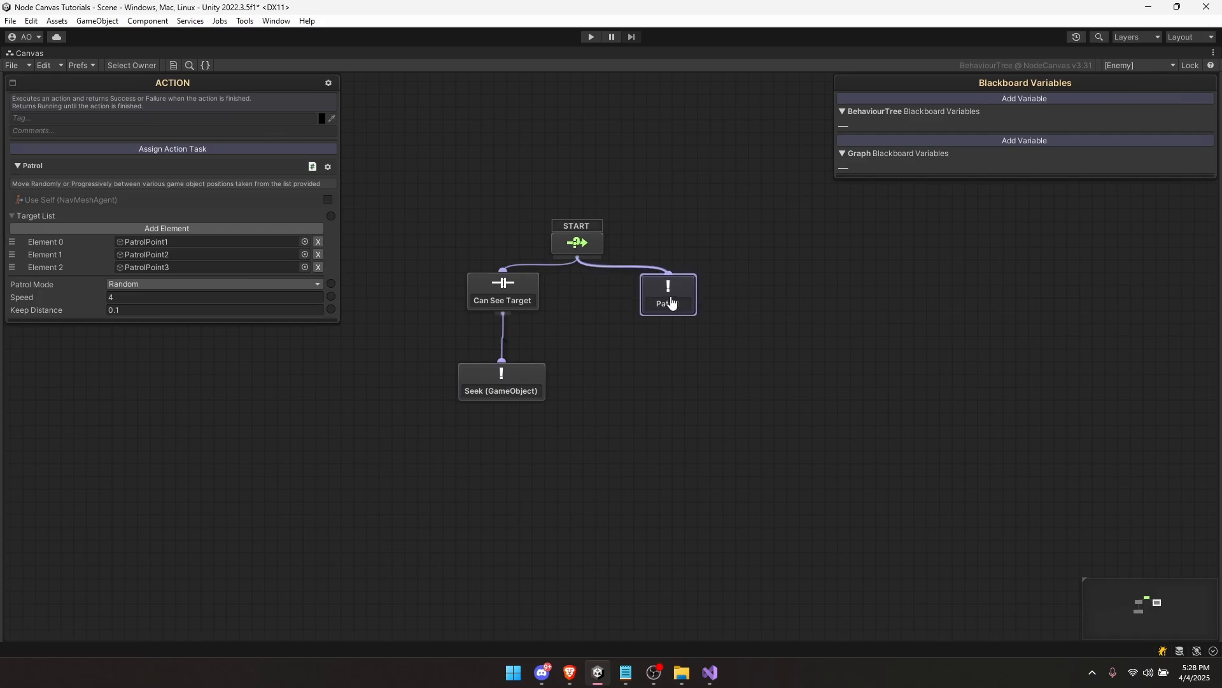
pyautogui.click(615, 293)
pyautogui.moveTo(614, 293); pyautogui.dragTo(523, 341, button='middle')
pyautogui.click(489, 293)
pyautogui.moveTo(489, 293); pyautogui.dragTo(491, 266)
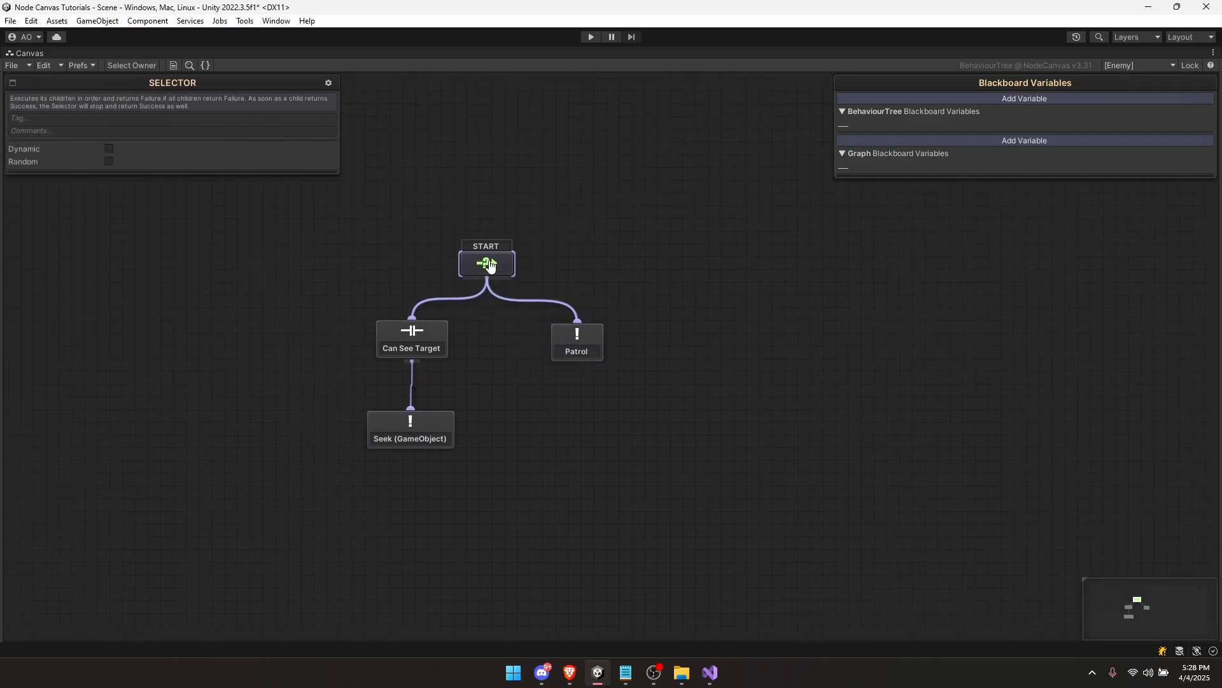
# Step: Review the Selector, Can See Target and Patrol nodes, and run the scene to watch the Enemy alongside its behaviour tree
pyautogui.click(488, 280)
pyautogui.click(488, 268)
pyautogui.click(429, 341)
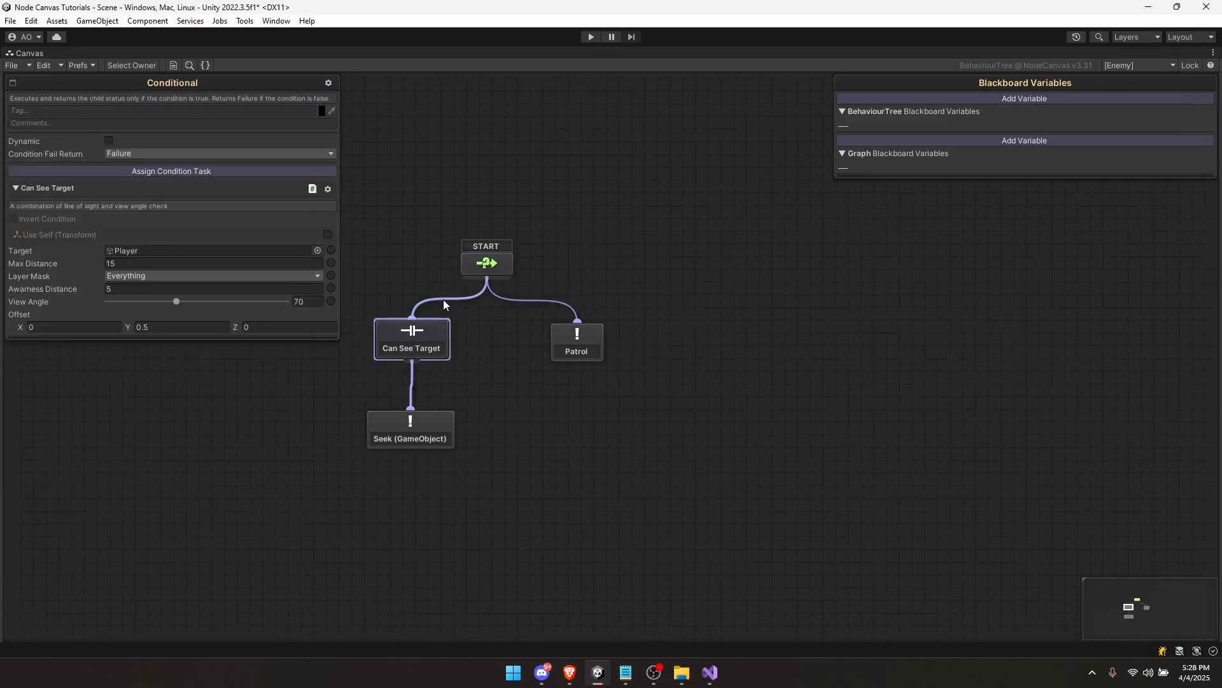
pyautogui.click(563, 344)
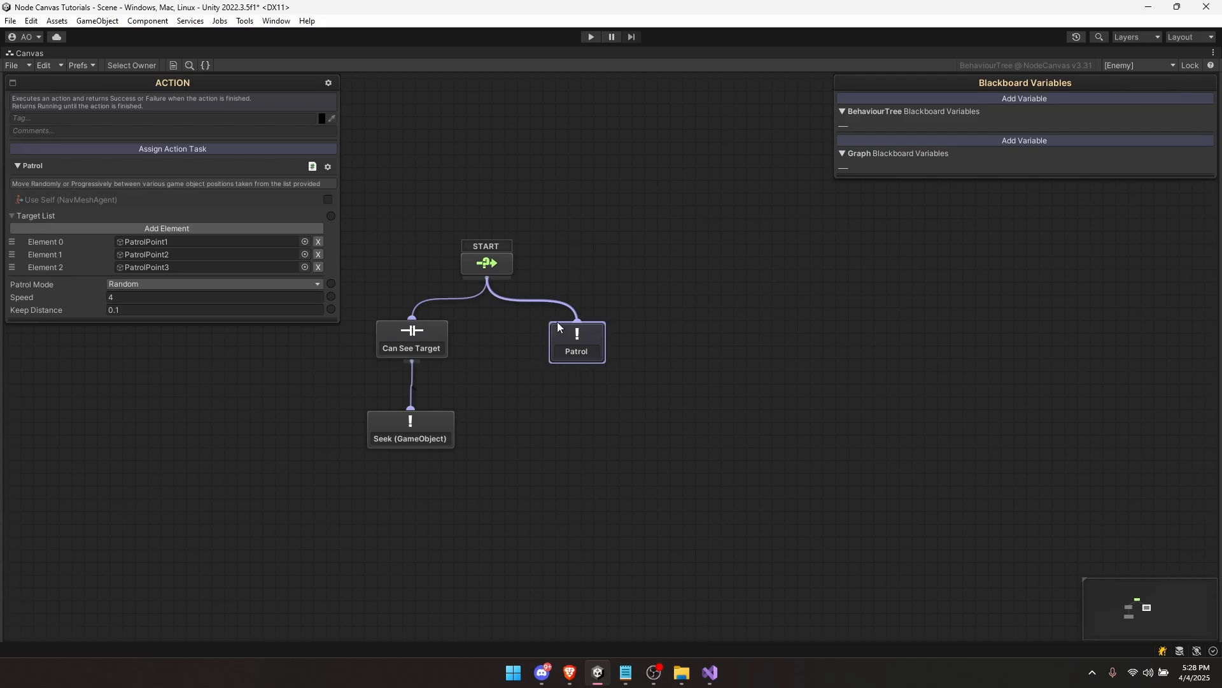
pyautogui.hotkey('ctrl', 'p')
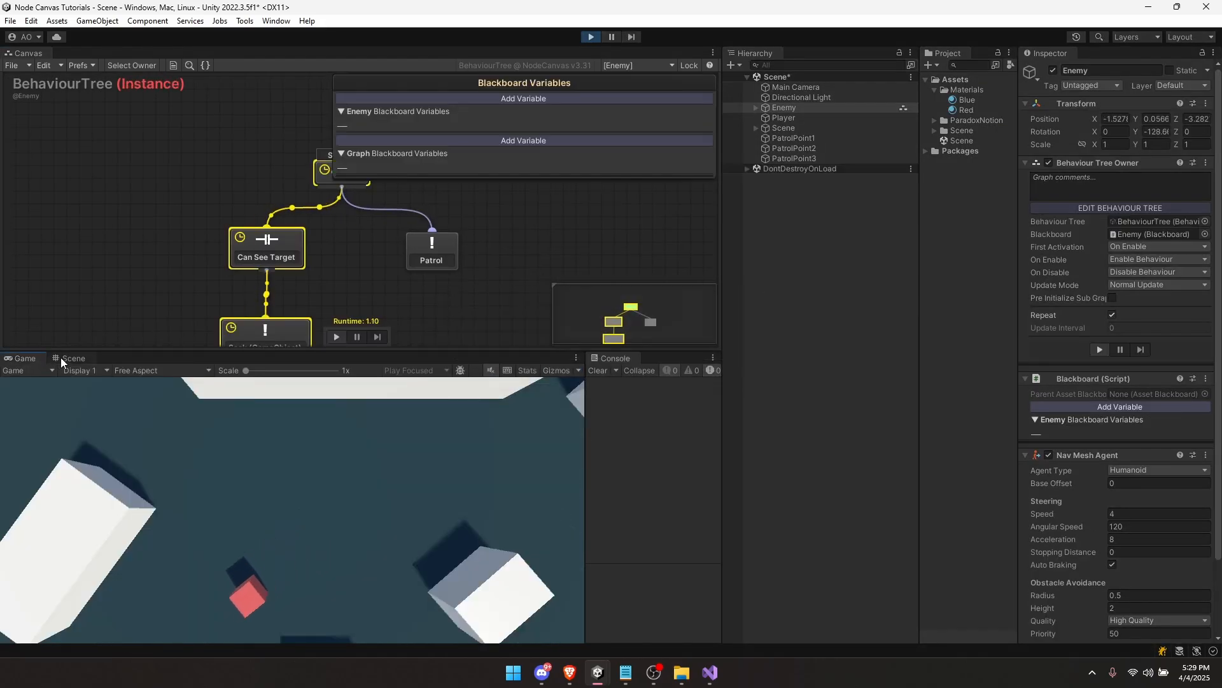
pyautogui.click(69, 359)
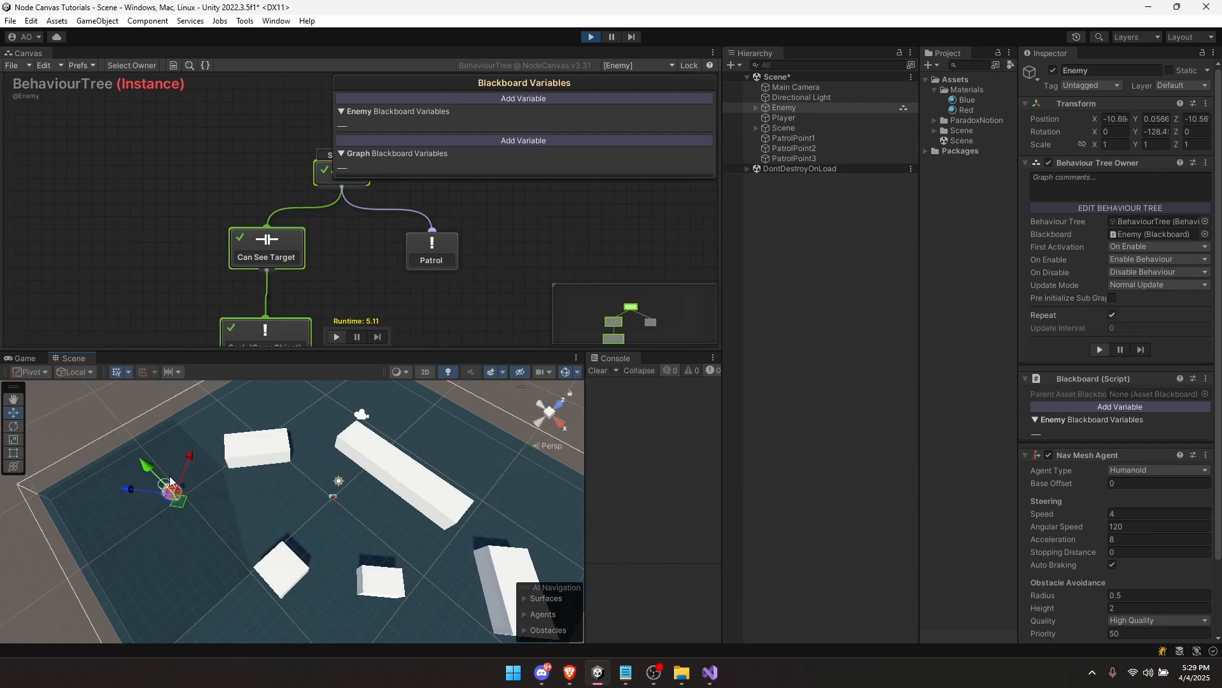
pyautogui.scroll(-1, 348, 278)
pyautogui.moveTo(301, 295); pyautogui.dragTo(286, 270, button='middle')
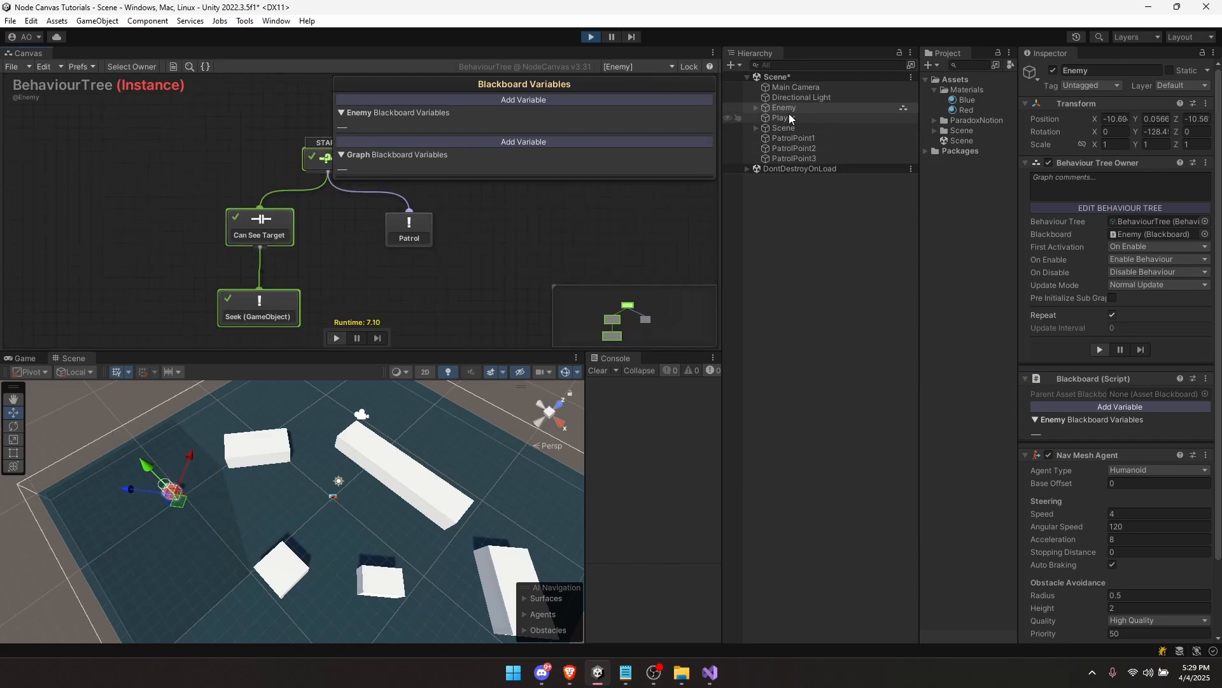
# Step: Focus on the Player in the running scene, move it past the long wall away from the Enemy, and stop play mode
pyautogui.doubleClick(783, 118)
pyautogui.scroll(2, 330, 458)
pyautogui.scroll(1, 303, 456)
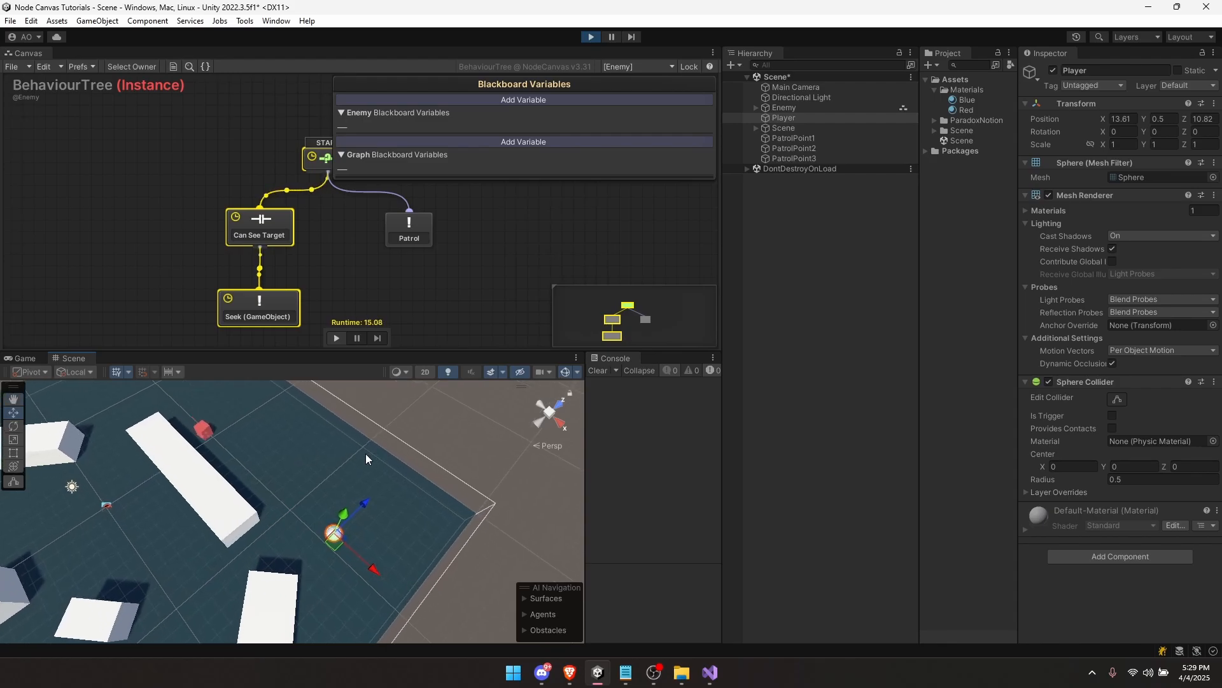
pyautogui.moveTo(333, 542); pyautogui.dragTo(67, 421)
pyautogui.click(590, 36)
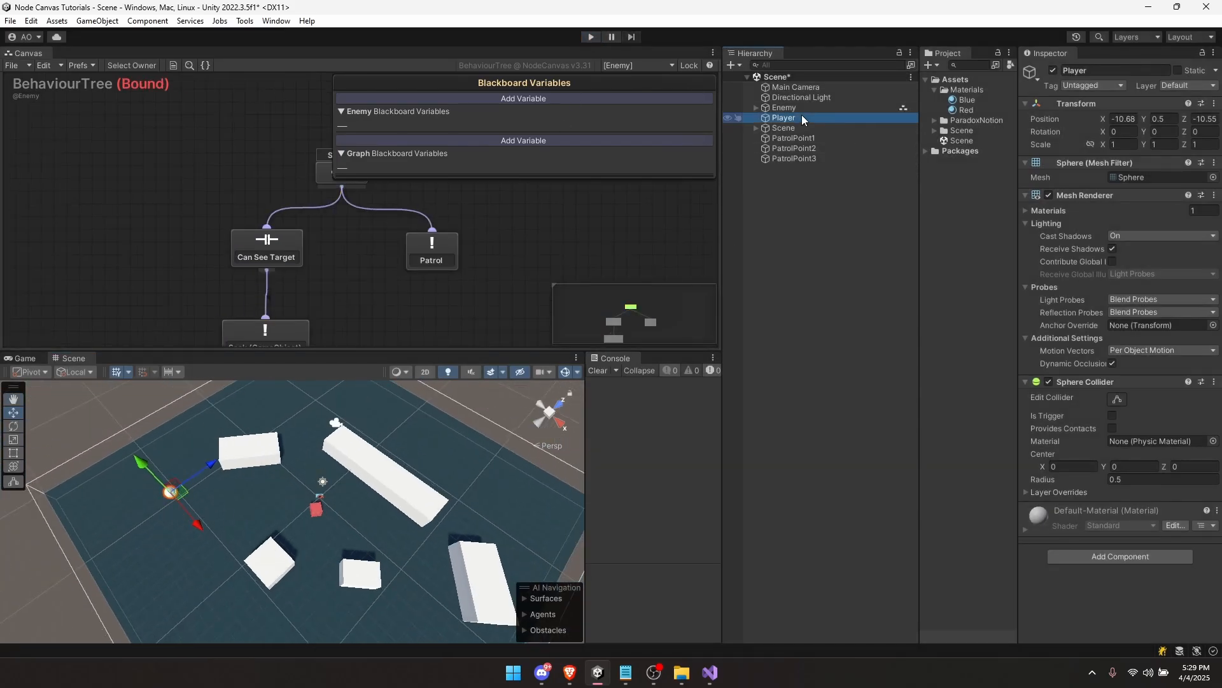
# Step: Move the Enemy to the far side of the long wall from the Player, run the scene, and watch it in the Scene view
pyautogui.click(797, 108)
pyautogui.moveTo(323, 508); pyautogui.dragTo(475, 469)
pyautogui.click(787, 118)
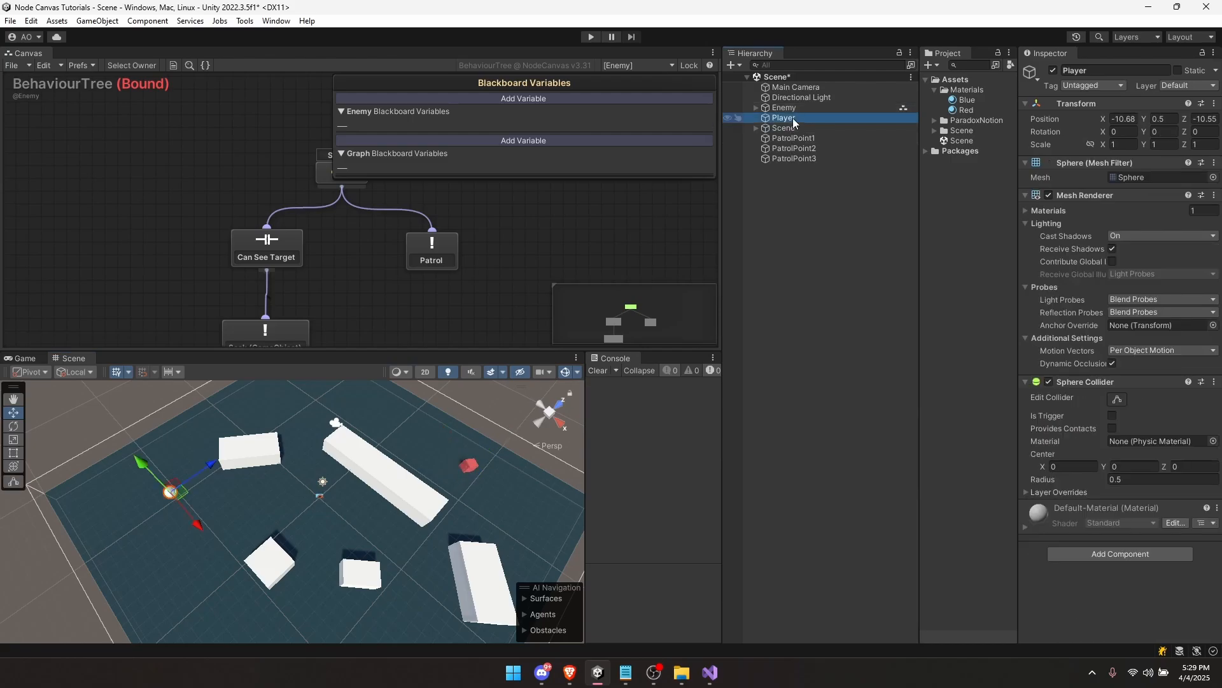
pyautogui.click(591, 36)
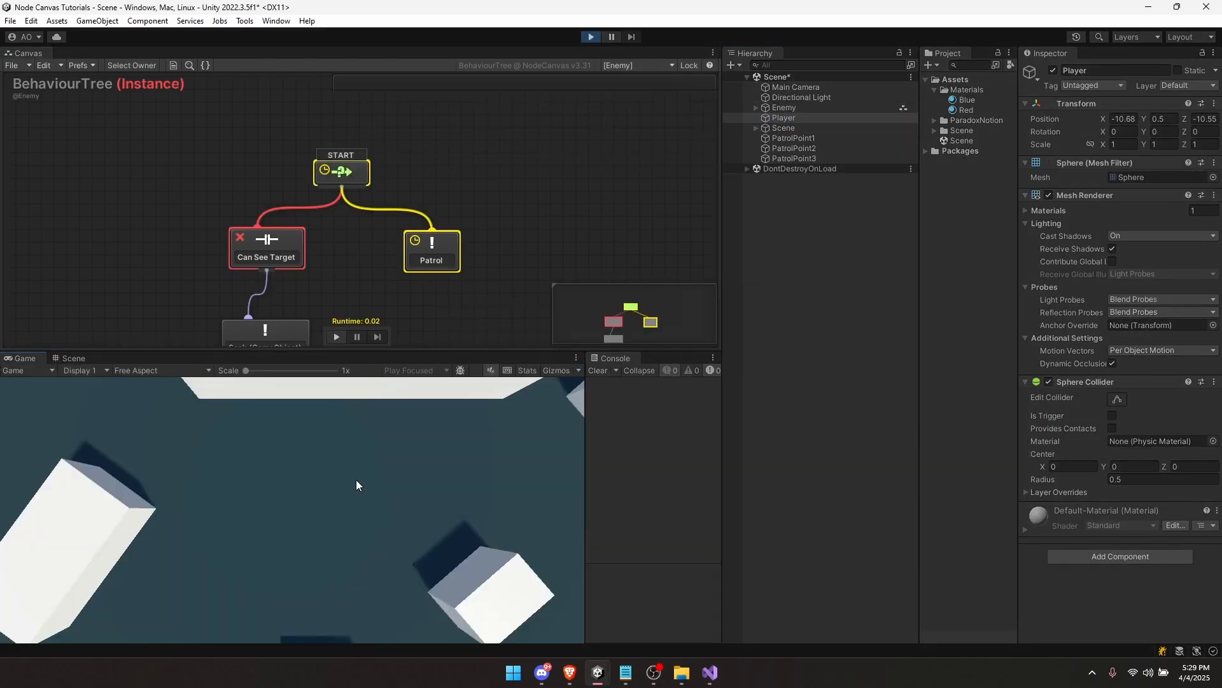
pyautogui.click(60, 359)
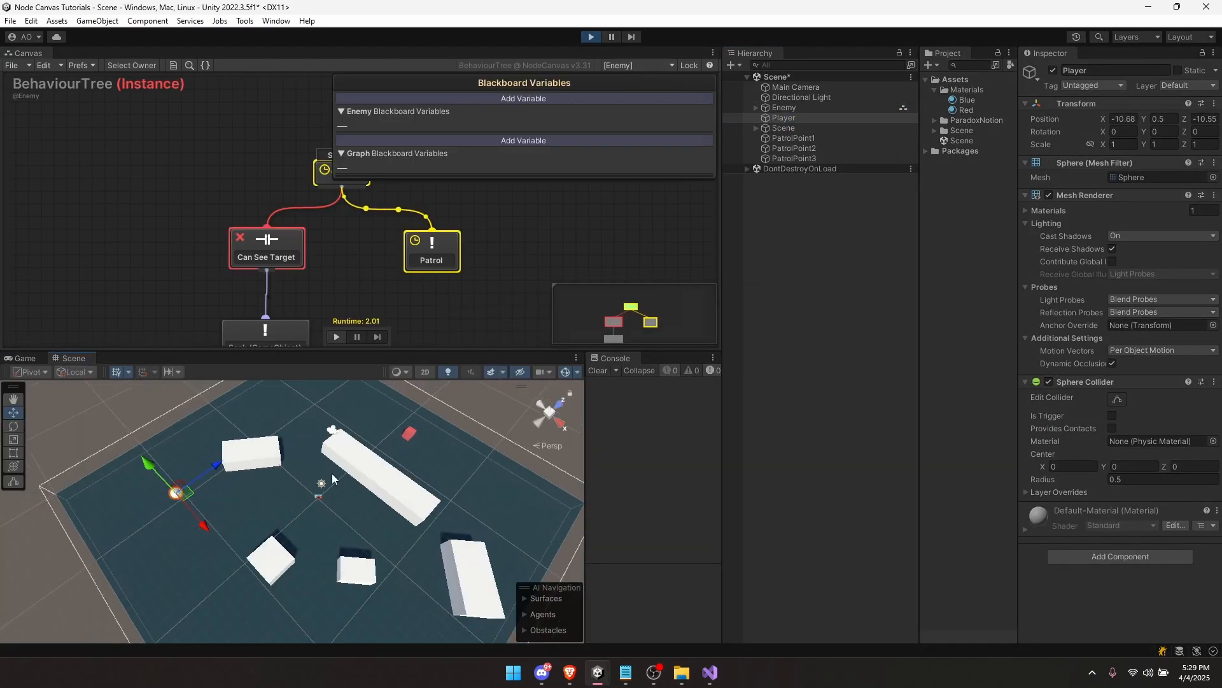
# Step: Move the Player nearer the Enemy's patrol route, then far past the small blocks to test the Seek behaviour, and stop play mode
pyautogui.click(794, 115)
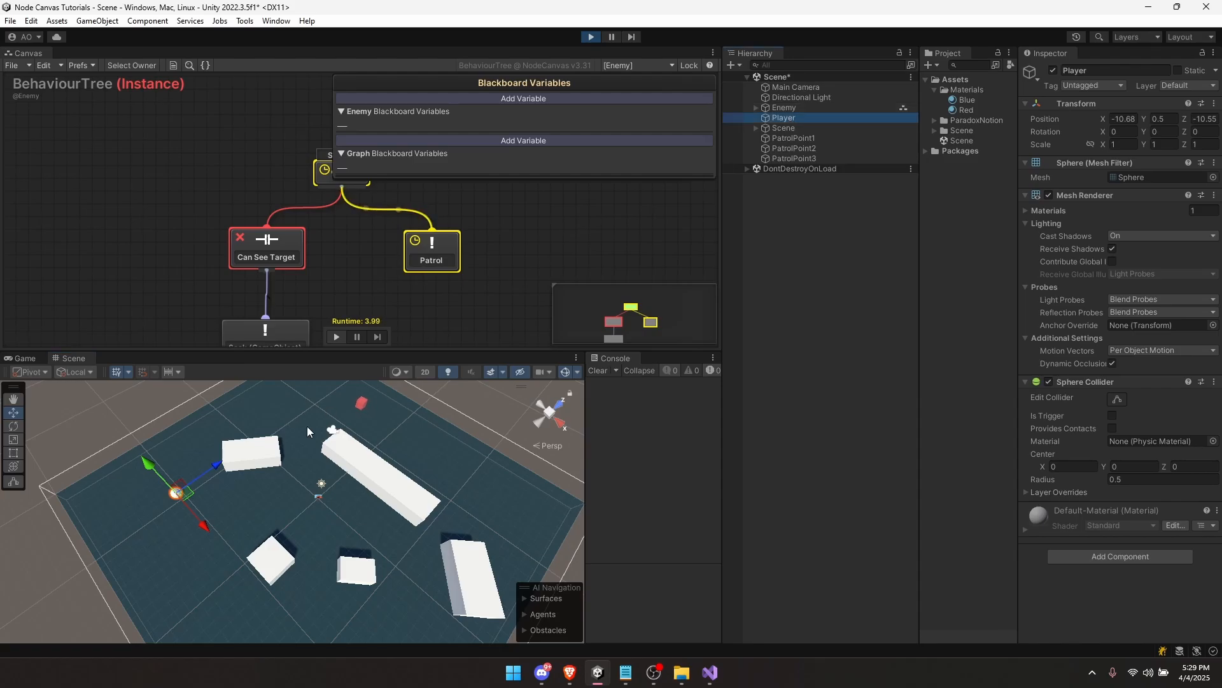
pyautogui.moveTo(190, 497)
pyautogui.mouseDown()
pyautogui.moveTo(300, 417)
pyautogui.moveTo(327, 479)
pyautogui.moveTo(338, 445)
pyautogui.moveTo(285, 514)
pyautogui.moveTo(372, 493)
pyautogui.moveTo(315, 559)
pyautogui.moveTo(294, 561)
pyautogui.moveTo(203, 503)
pyautogui.moveTo(264, 515)
pyautogui.moveTo(212, 499)
pyautogui.moveTo(208, 509)
pyautogui.mouseUp()
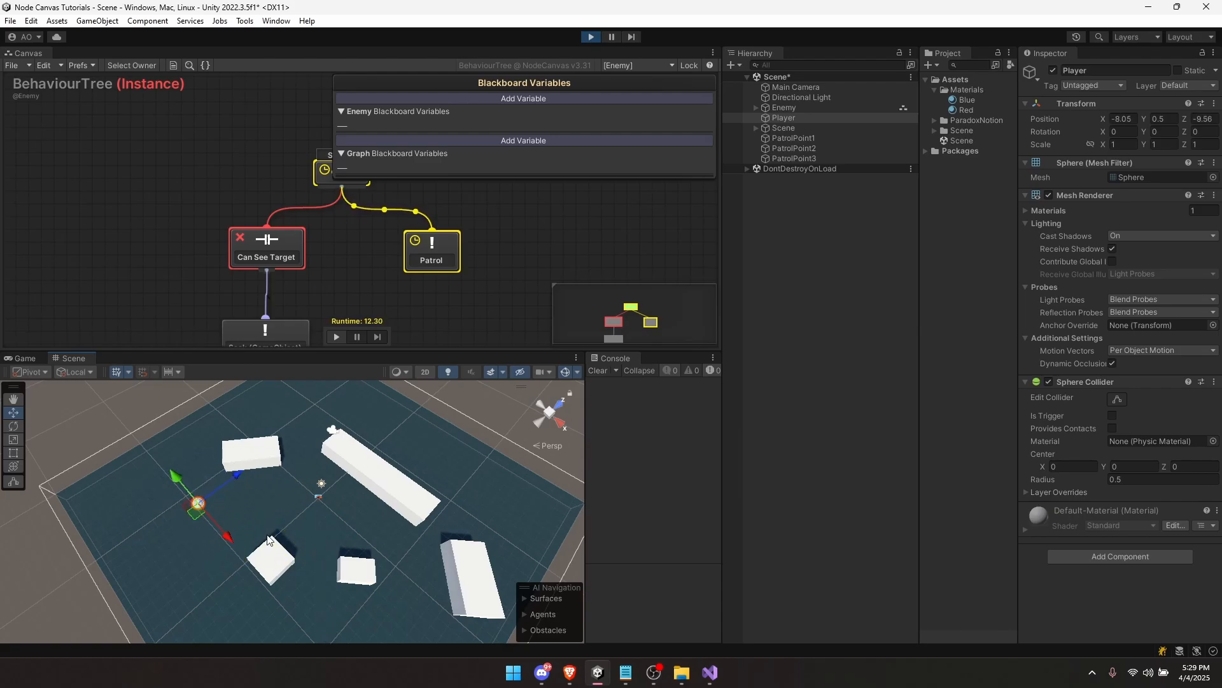
pyautogui.moveTo(208, 509); pyautogui.dragTo(209, 439, button='middle')
pyautogui.scroll(-6, 209, 440)
pyautogui.moveTo(229, 469); pyautogui.dragTo(315, 569)
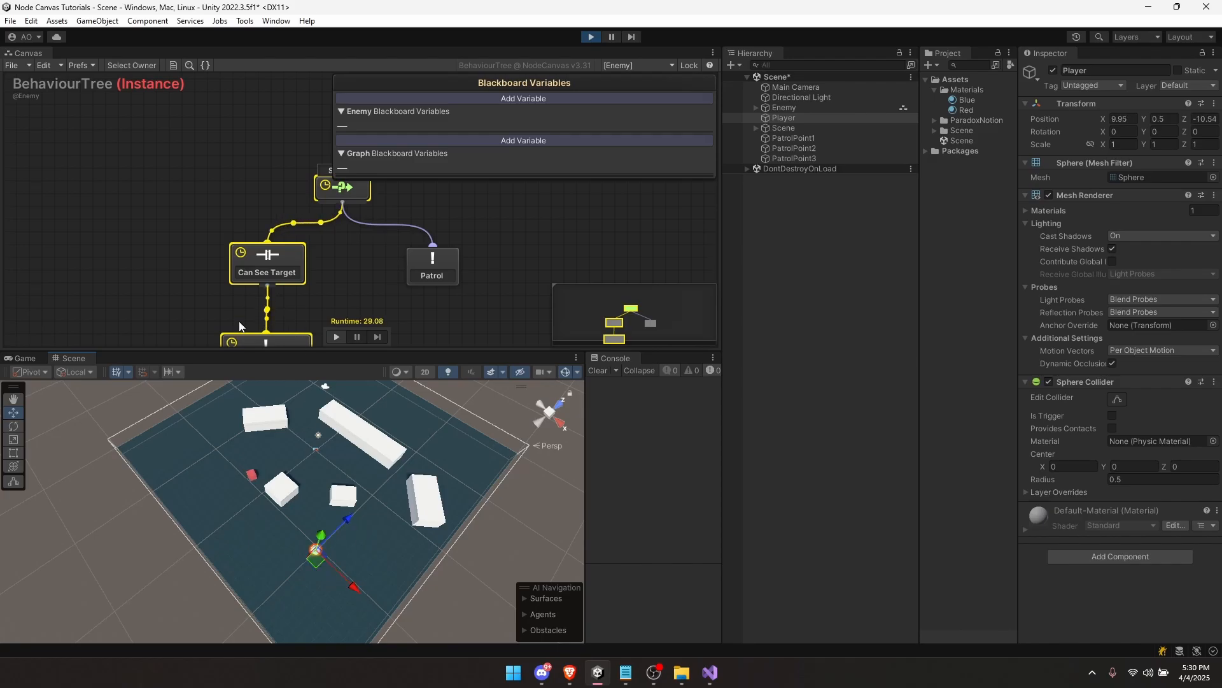
pyautogui.click(593, 37)
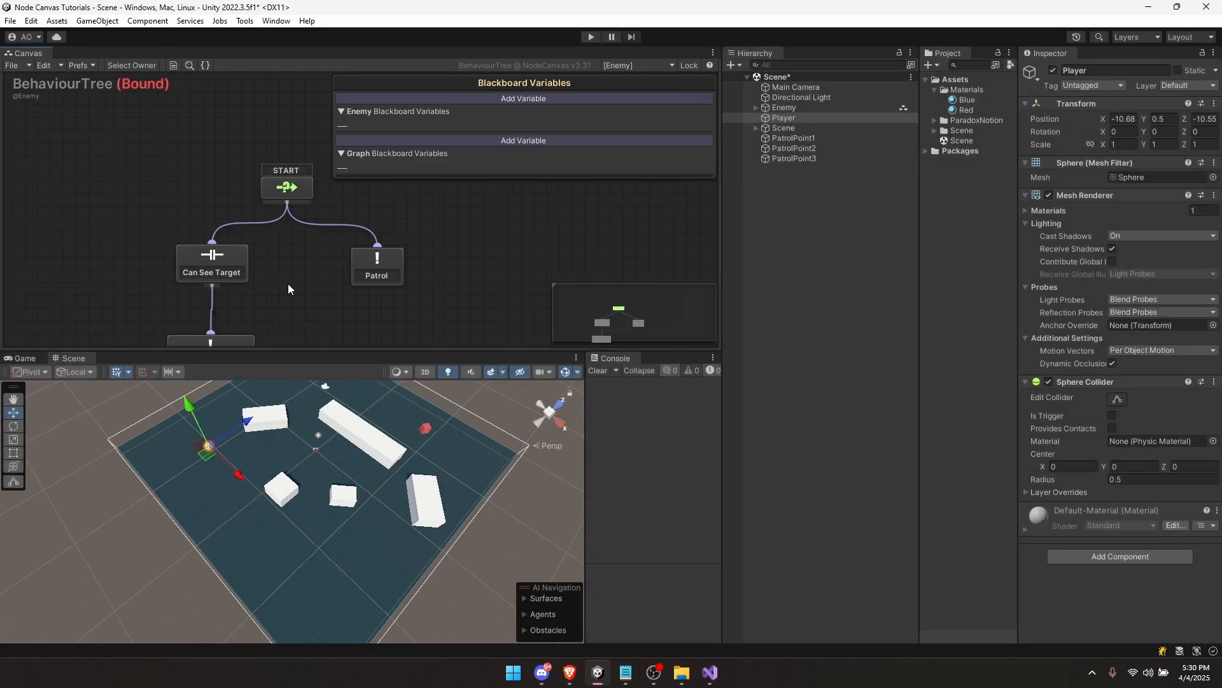
# Step: Enable Dynamic on the Selector node at the start of the behaviour tree
pyautogui.click(290, 189)
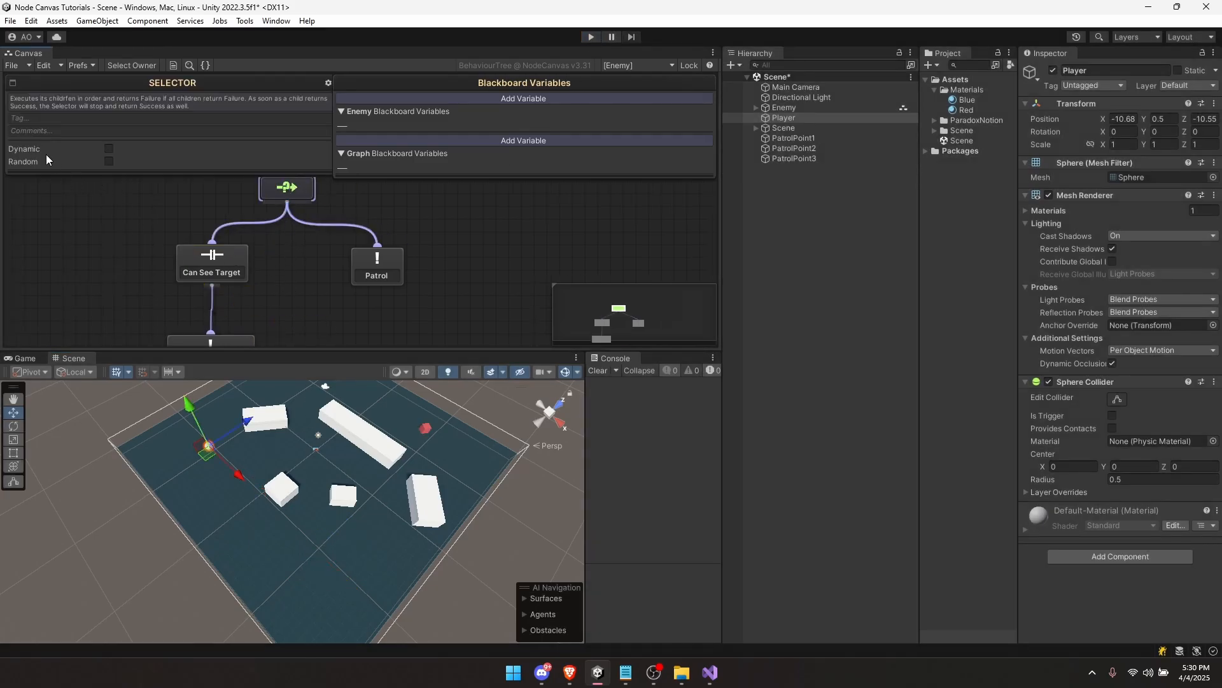
pyautogui.click(109, 148)
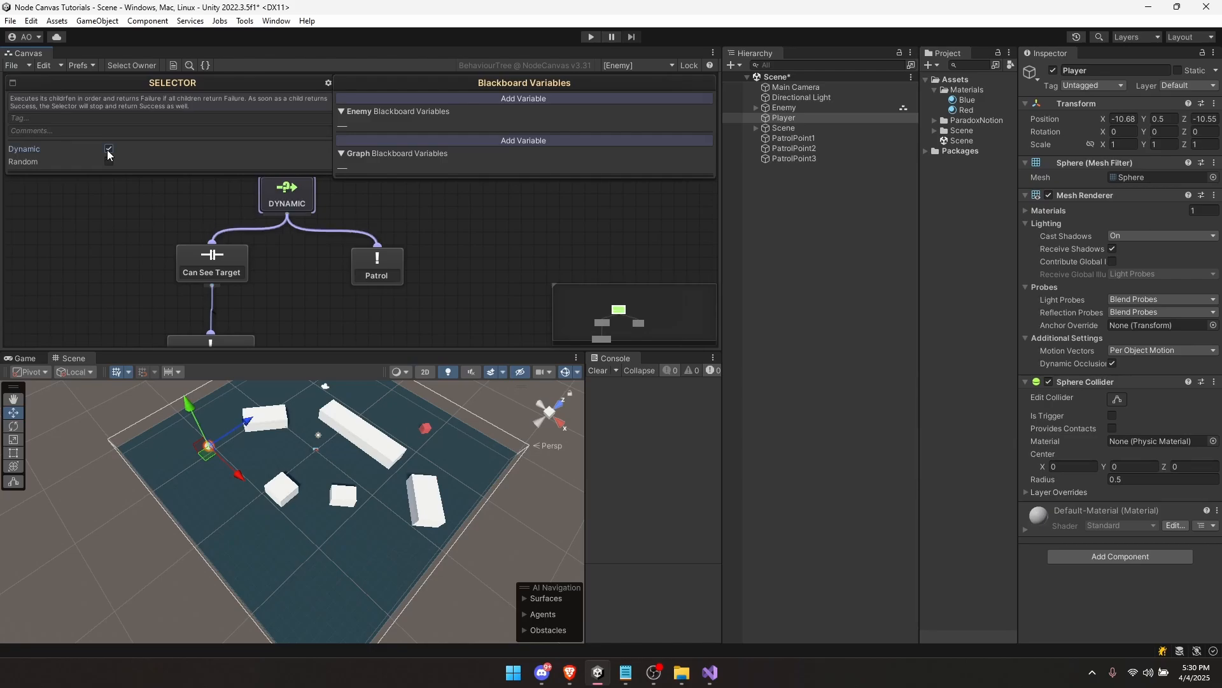
pyautogui.click(188, 221)
pyautogui.click(299, 208)
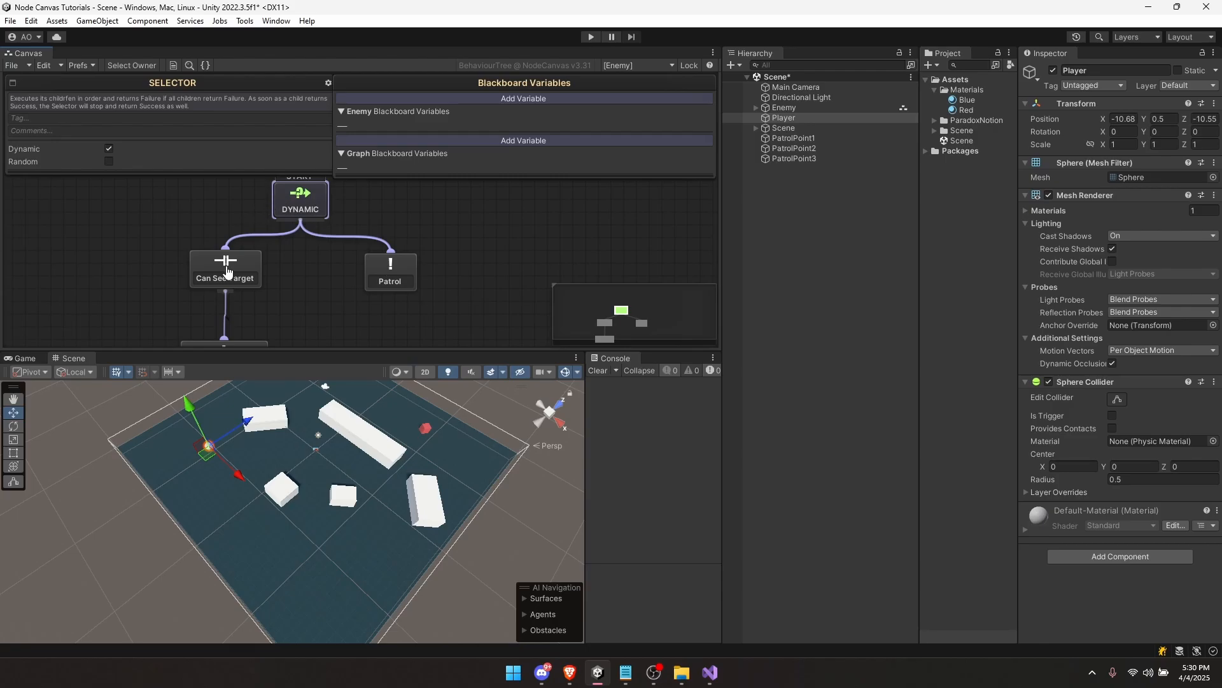
# Step: Enlarge the canvas and examine the settings of the Can See Target, Seek, Patrol and Selector nodes
pyautogui.hotkey('shift', 'space')
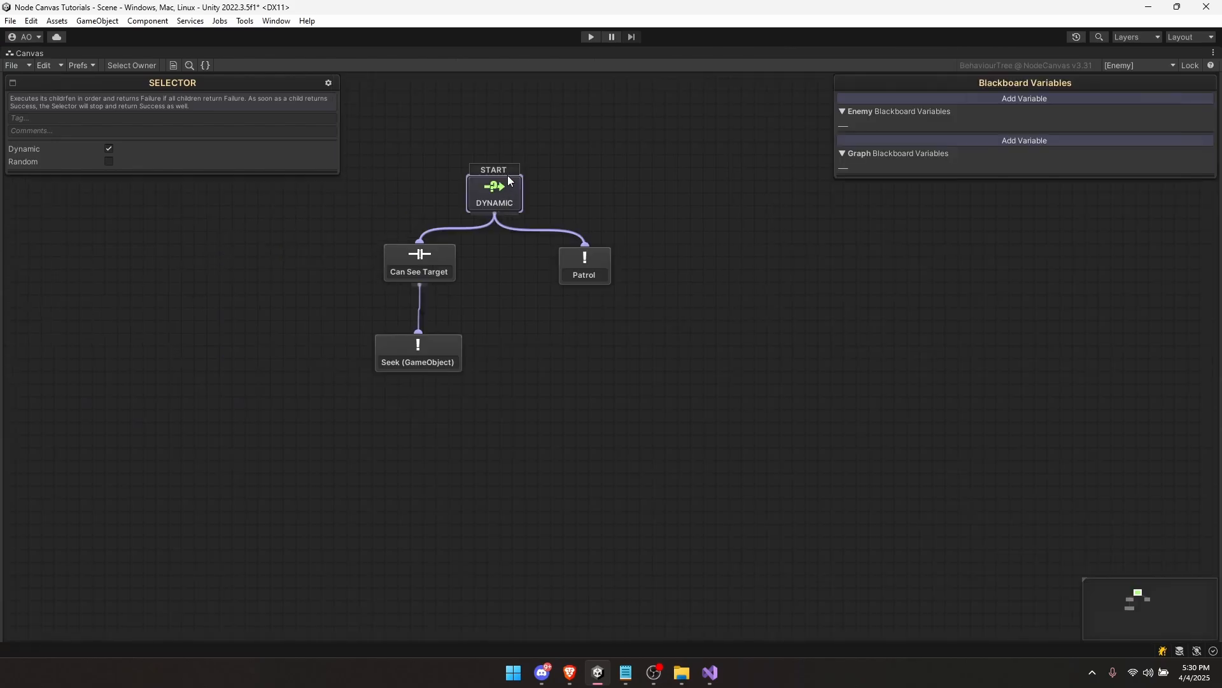
pyautogui.click(427, 277)
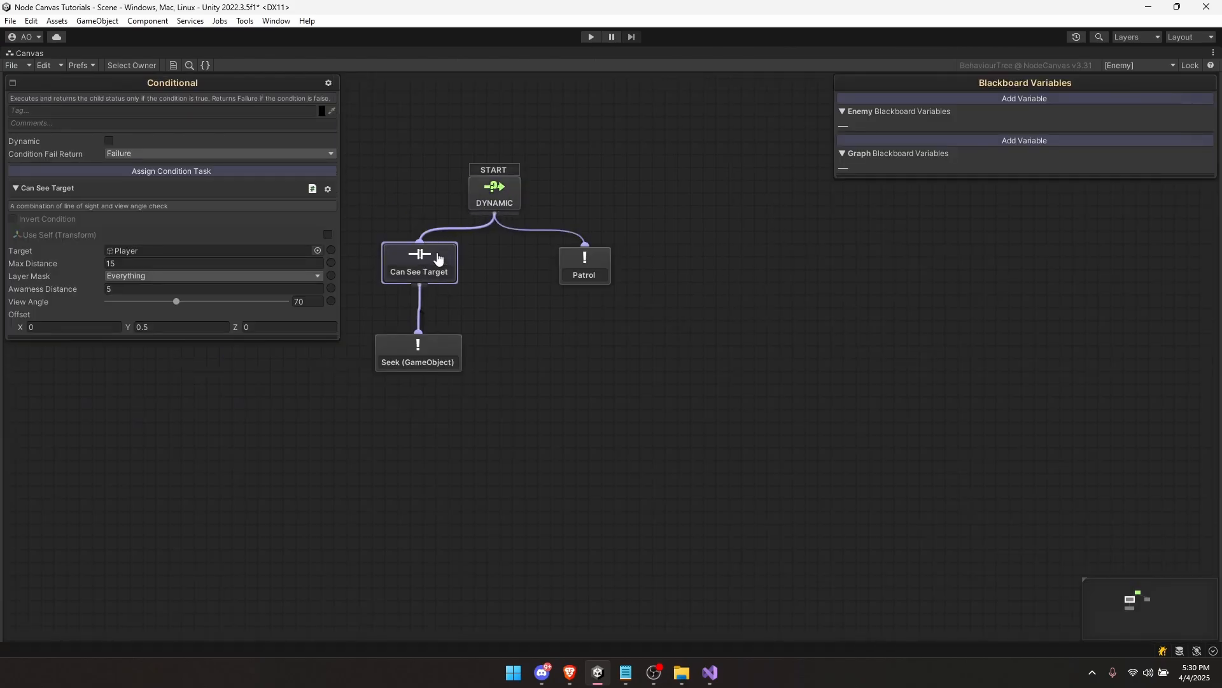
pyautogui.click(417, 364)
pyautogui.click(422, 313)
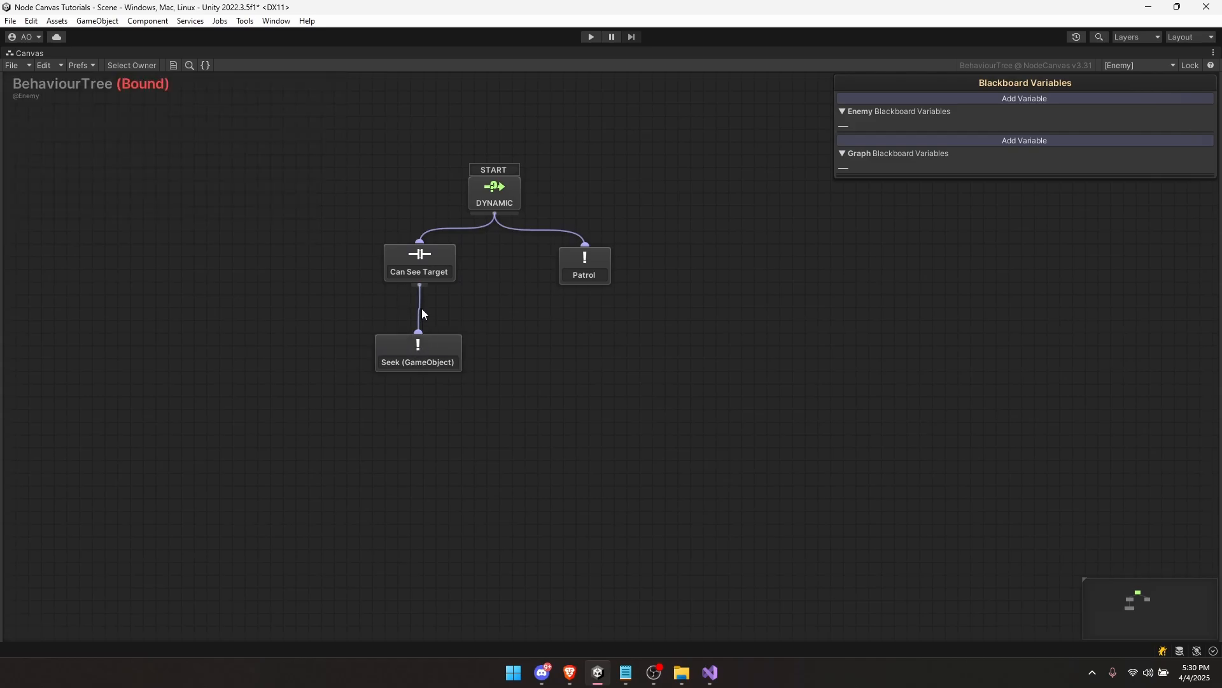
pyautogui.click(588, 270)
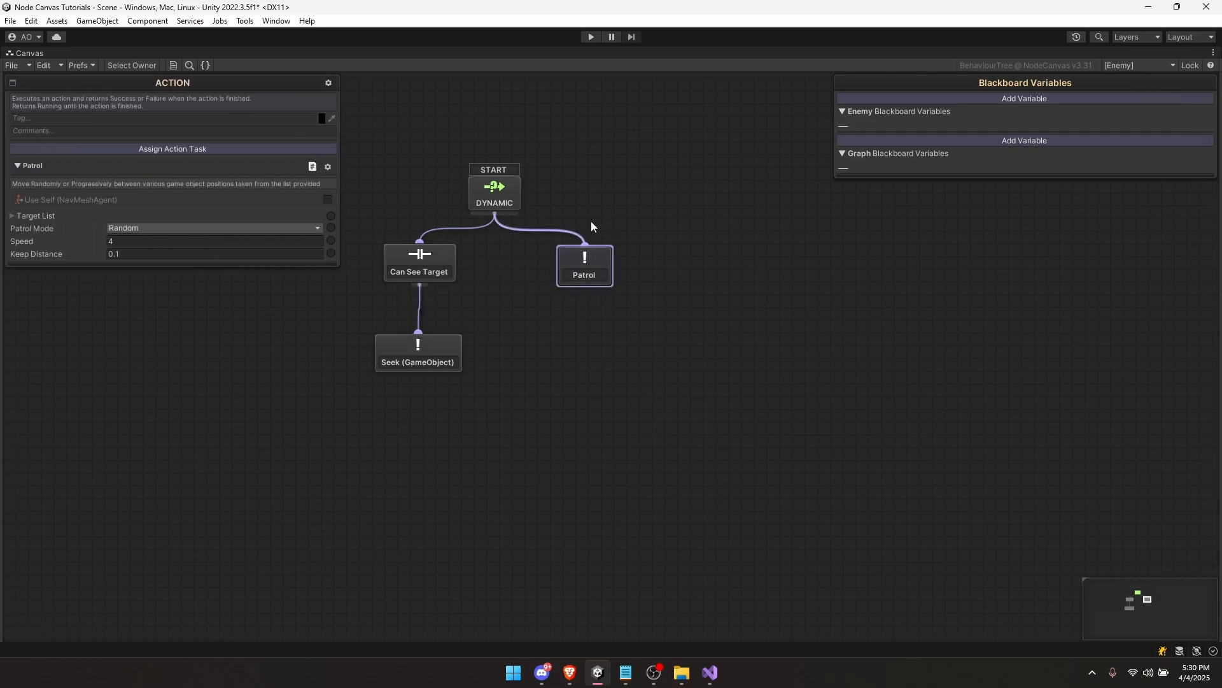
pyautogui.click(548, 239)
pyautogui.click(494, 205)
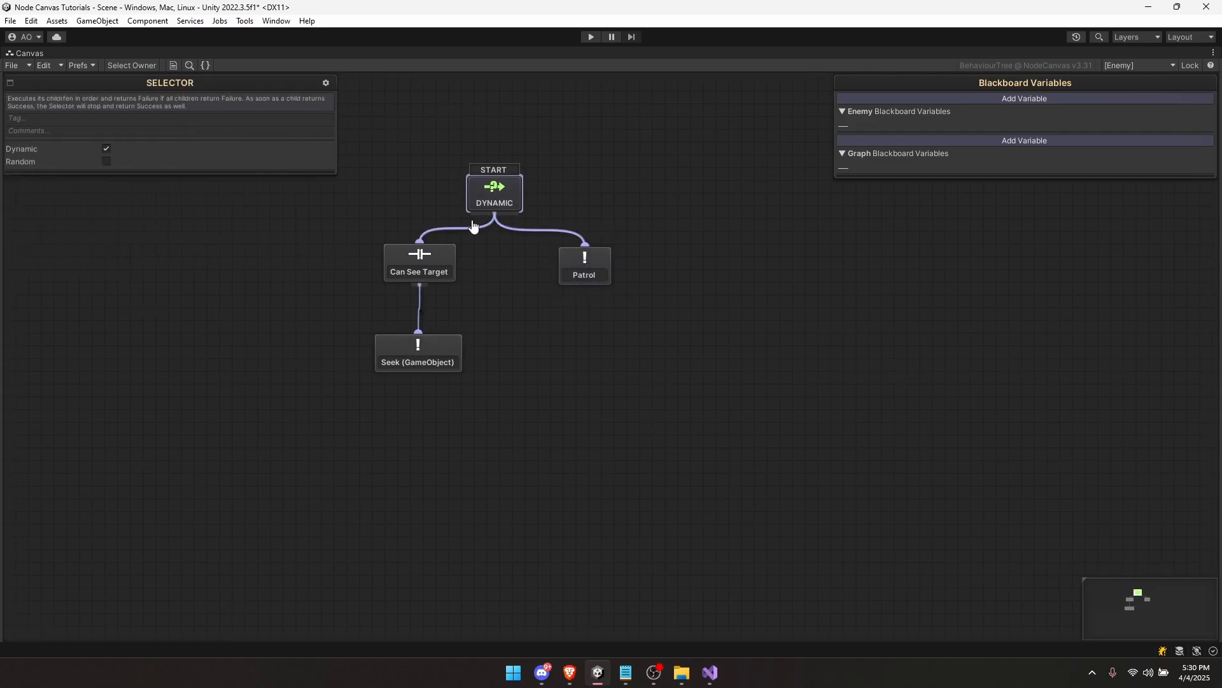
# Step: Enable Dynamic on the Can See Target conditional node
pyautogui.click(414, 268)
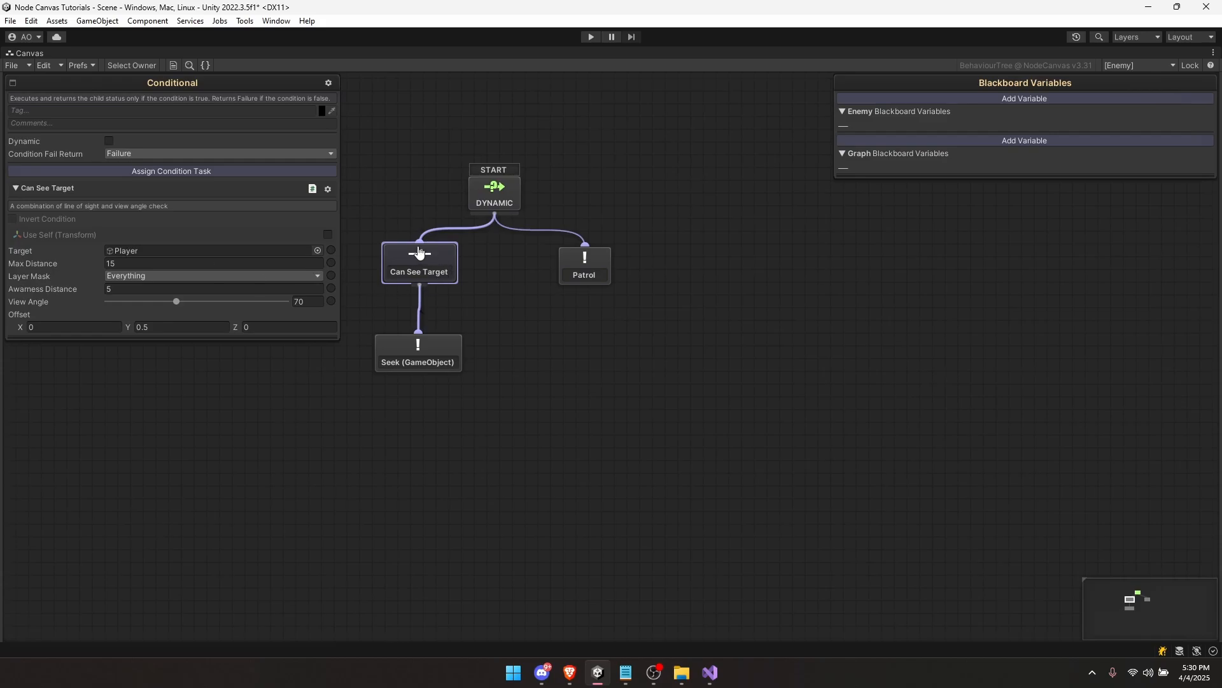
pyautogui.click(108, 140)
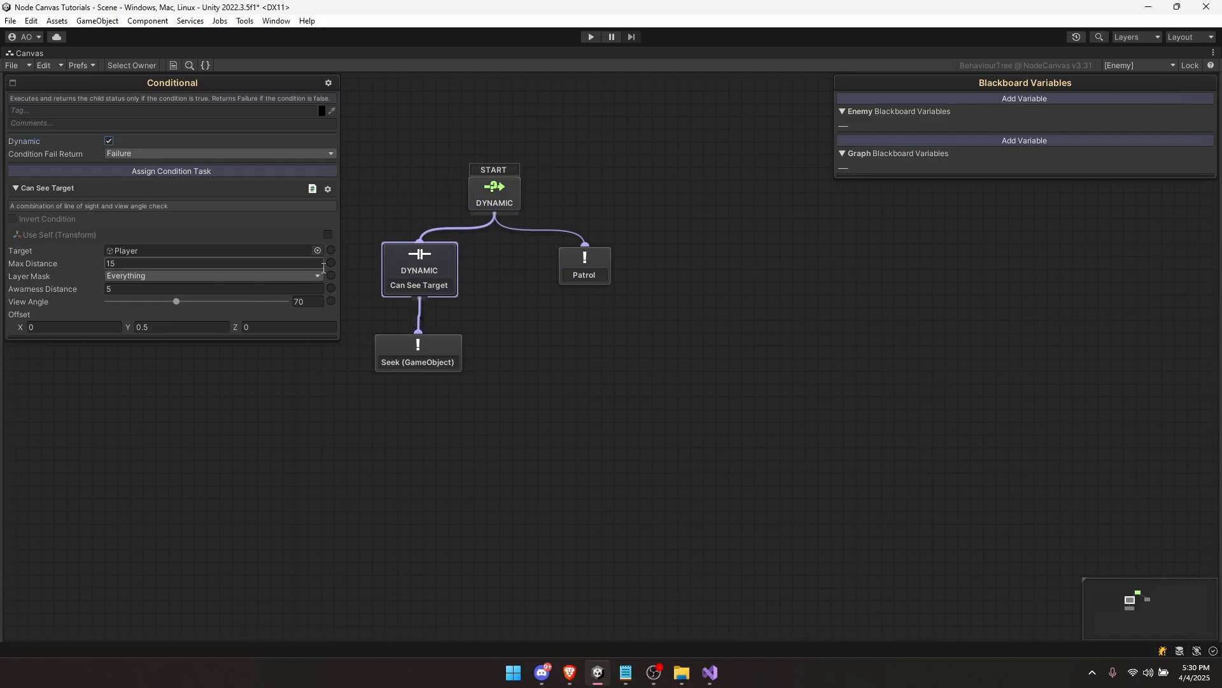
pyautogui.click(423, 350)
pyautogui.click(519, 314)
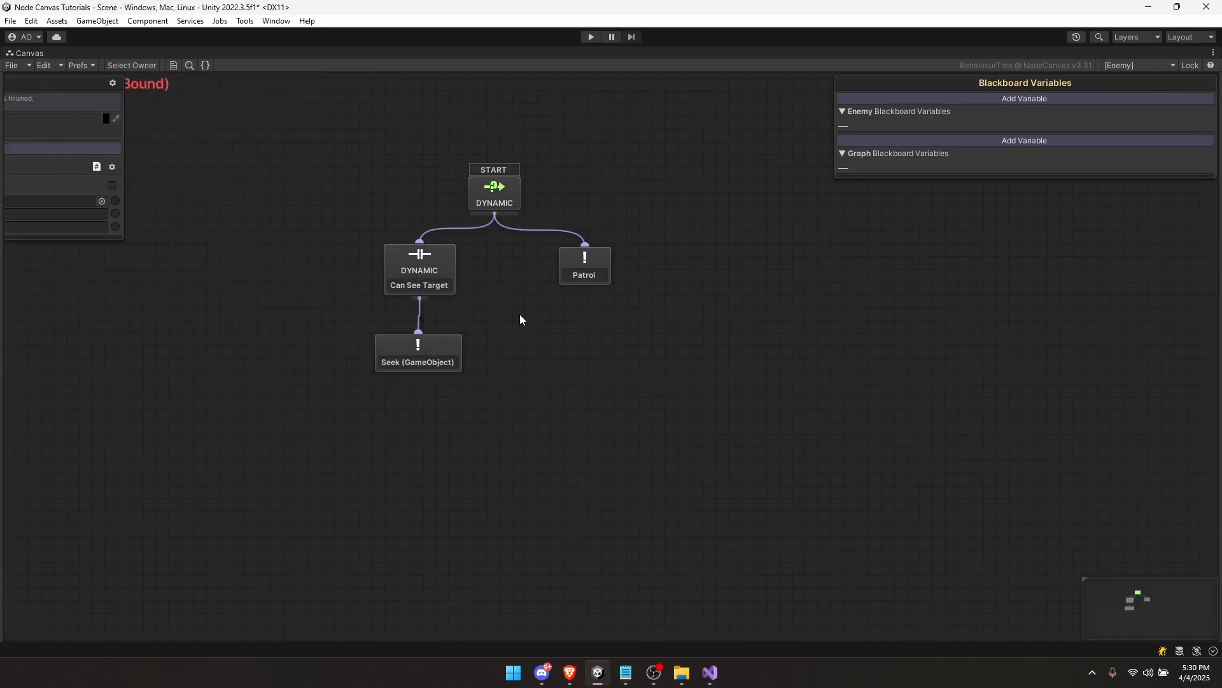
# Step: Restore the editor layout, run the scene, and move the Player across the arena behind the long wall to test the dynamic tree
pyautogui.hotkey('shift', 'space')
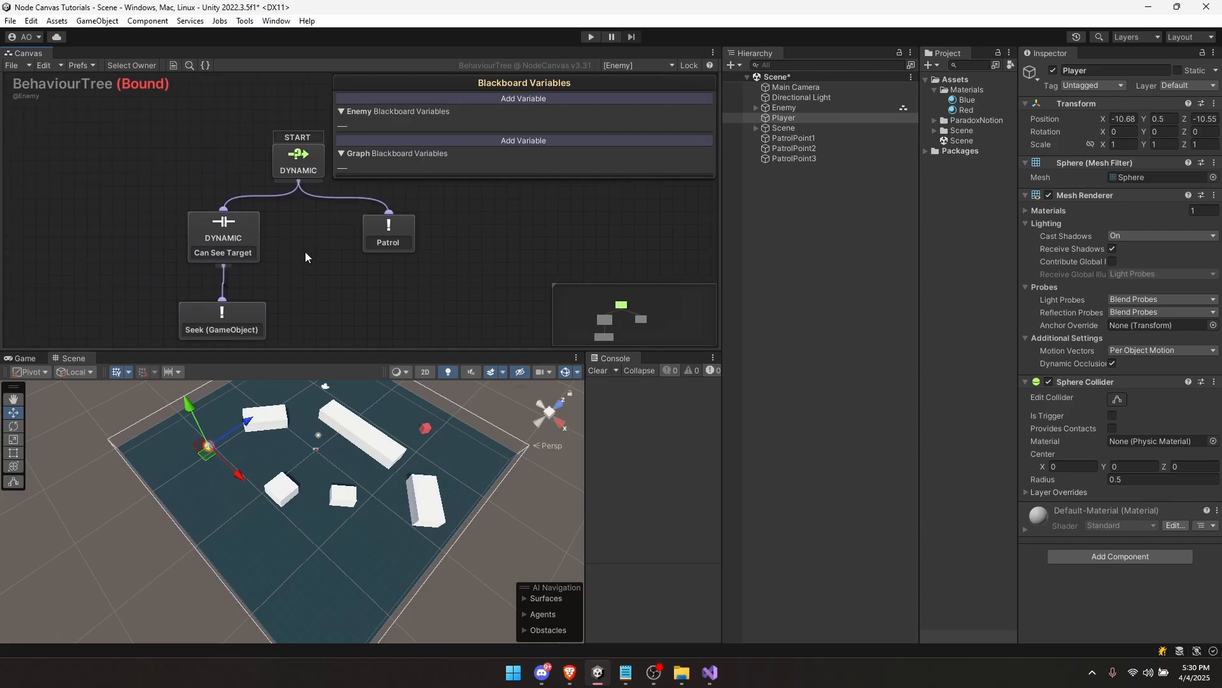
pyautogui.hotkey('ctrl', 'p')
pyautogui.click(789, 118)
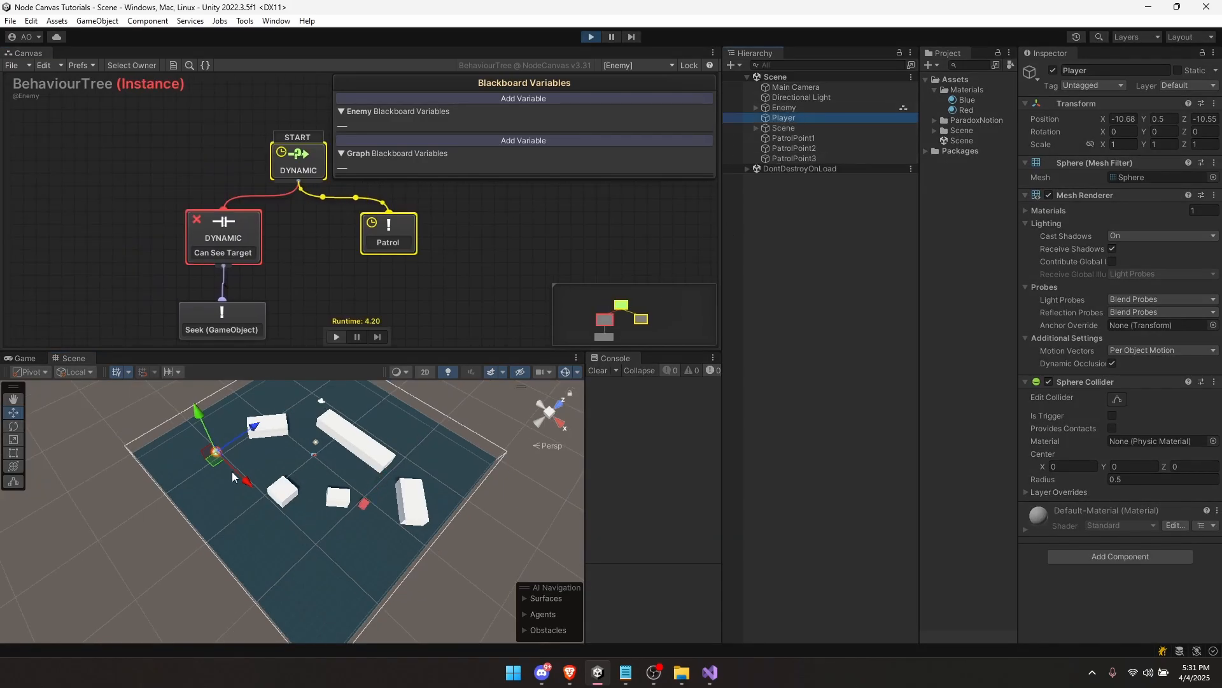
pyautogui.moveTo(217, 462); pyautogui.dragTo(370, 415)
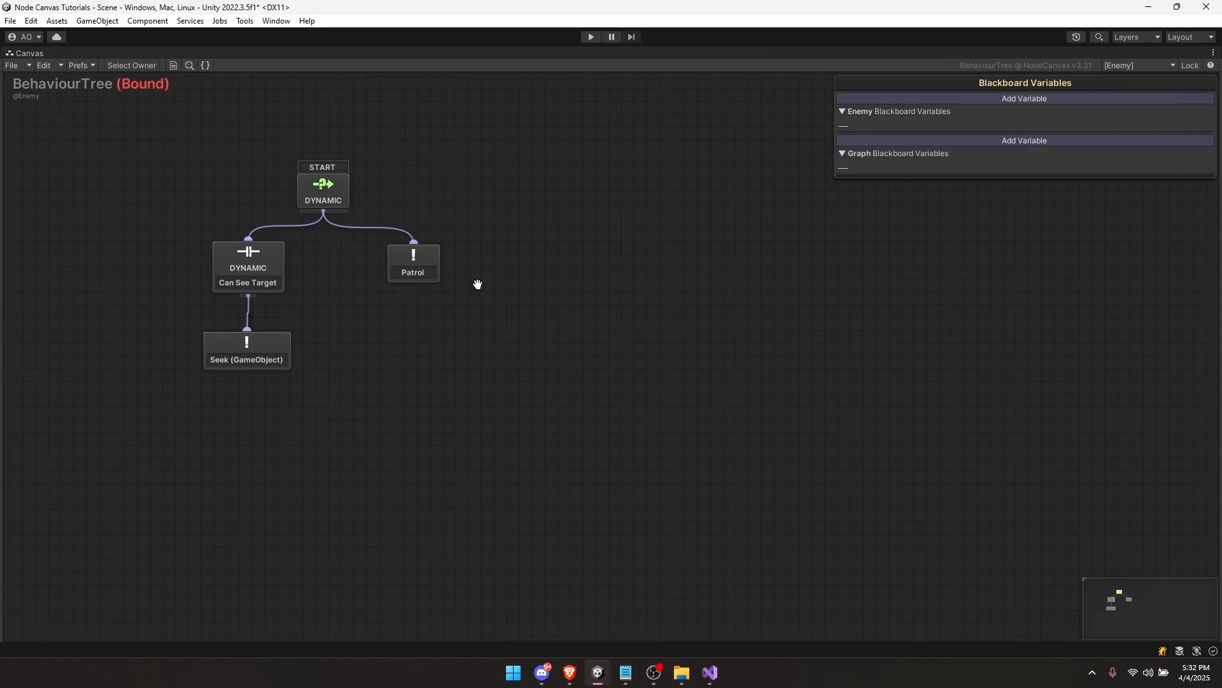
# Step: Examine the Patrol, Can See Target and Seek nodes and their settings in the enlarged canvas
pyautogui.moveTo(478, 284); pyautogui.dragTo(633, 398, button='middle')
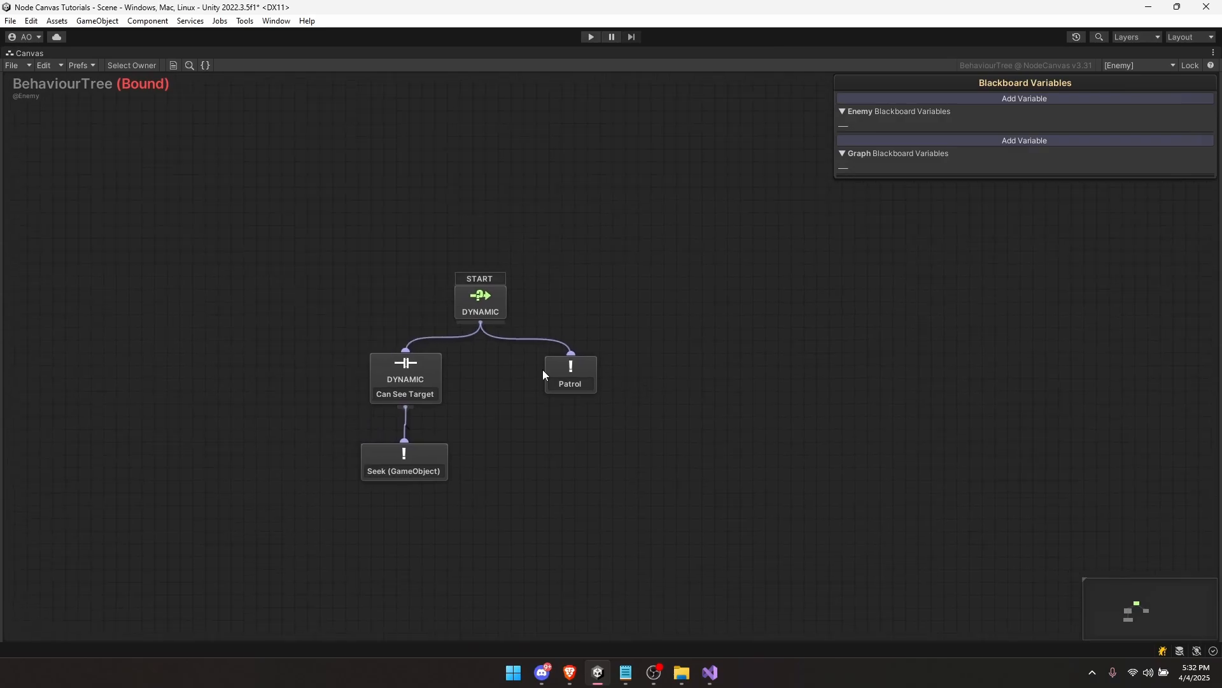
pyautogui.moveTo(542, 370); pyautogui.dragTo(562, 326, button='middle')
pyautogui.click(597, 327)
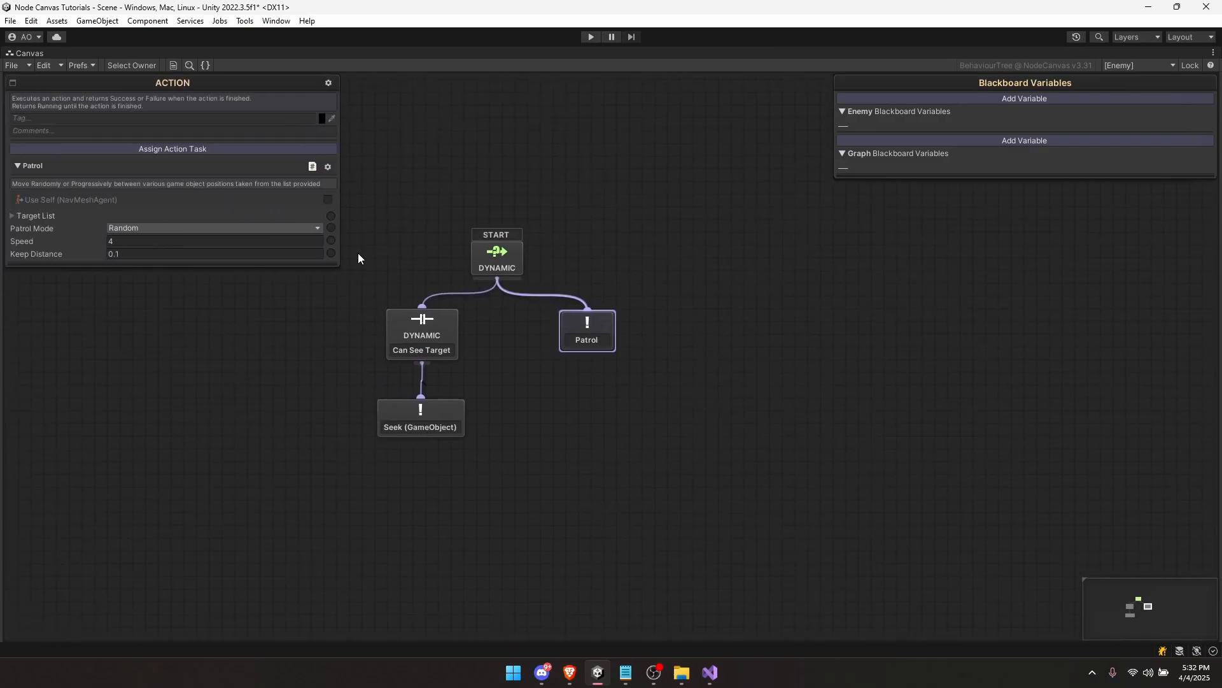
pyautogui.click(452, 352)
pyautogui.click(450, 415)
pyautogui.click(428, 348)
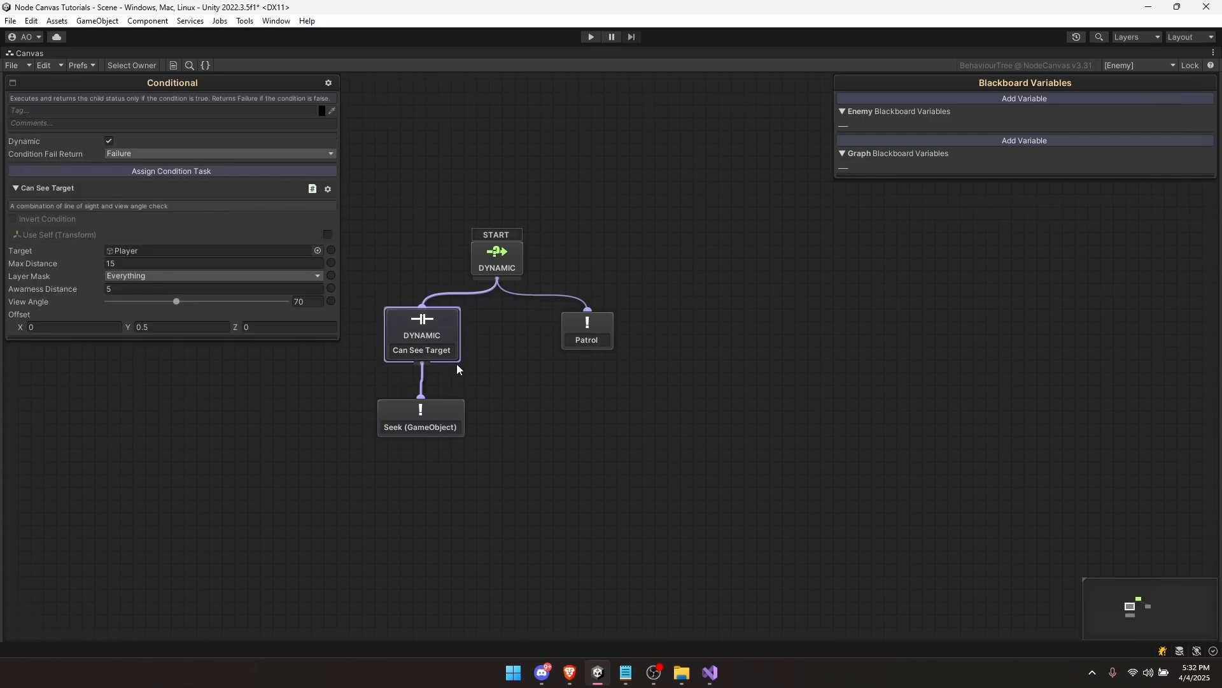
# Step: Add a Debug Log action task to the Seek node
pyautogui.moveTo(476, 357); pyautogui.dragTo(488, 303, button='middle')
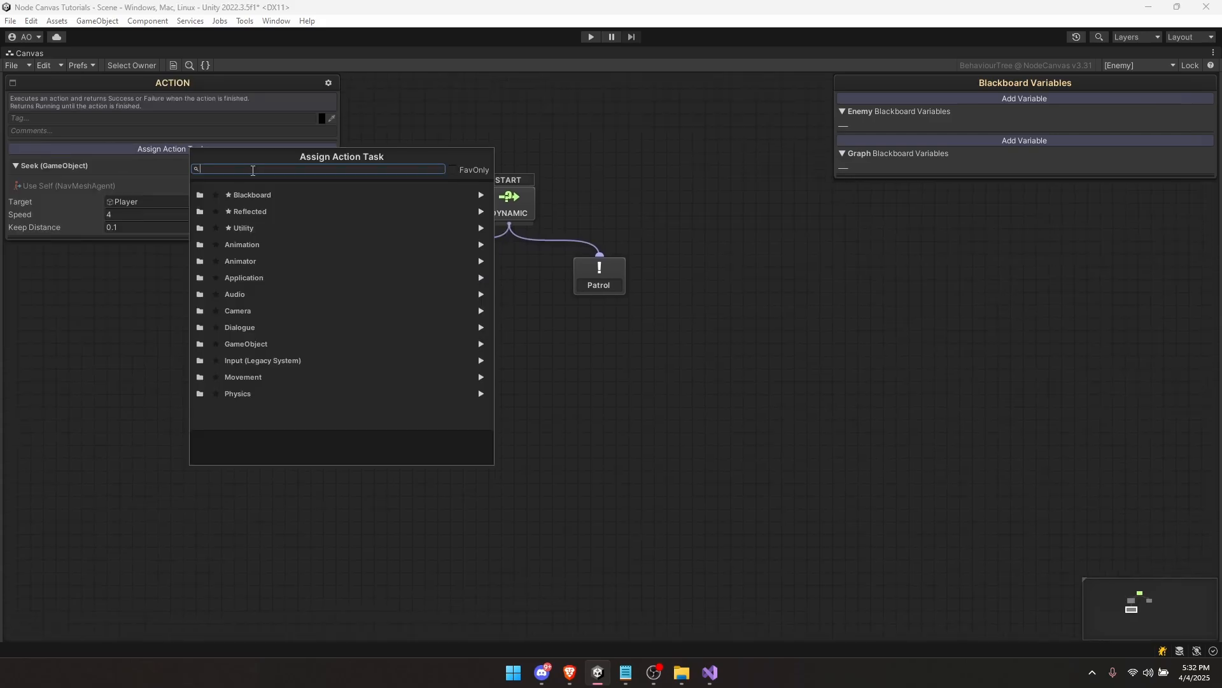
pyautogui.write('log')
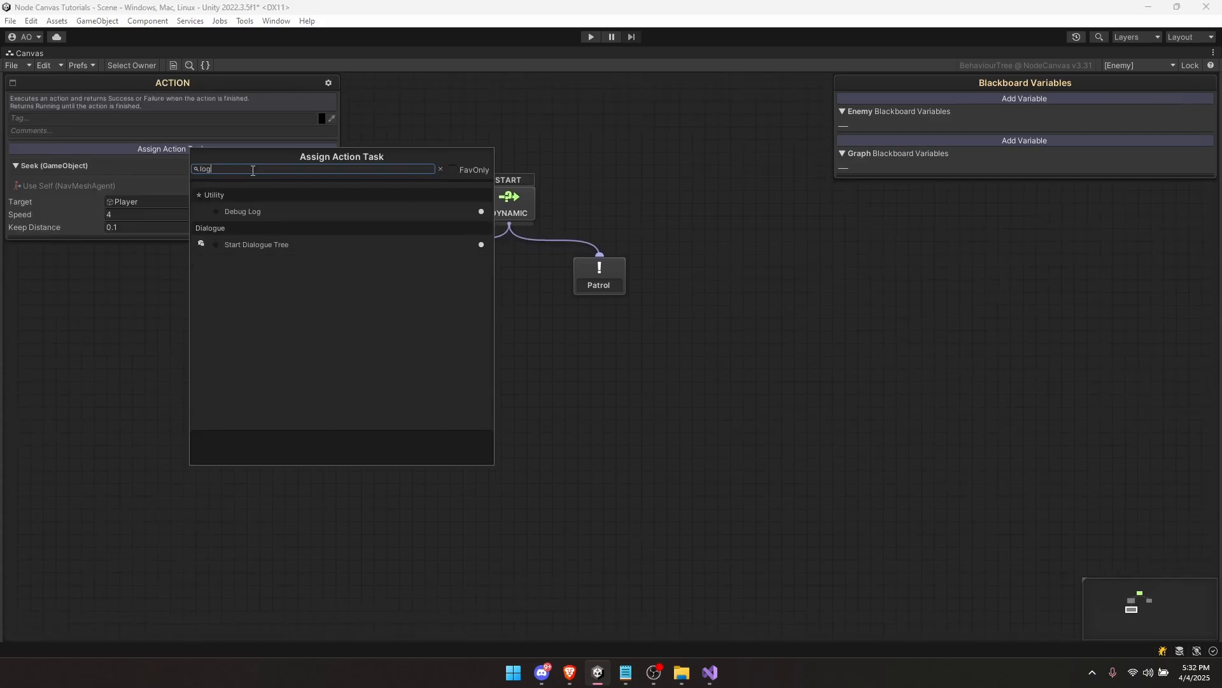
pyautogui.click(262, 210)
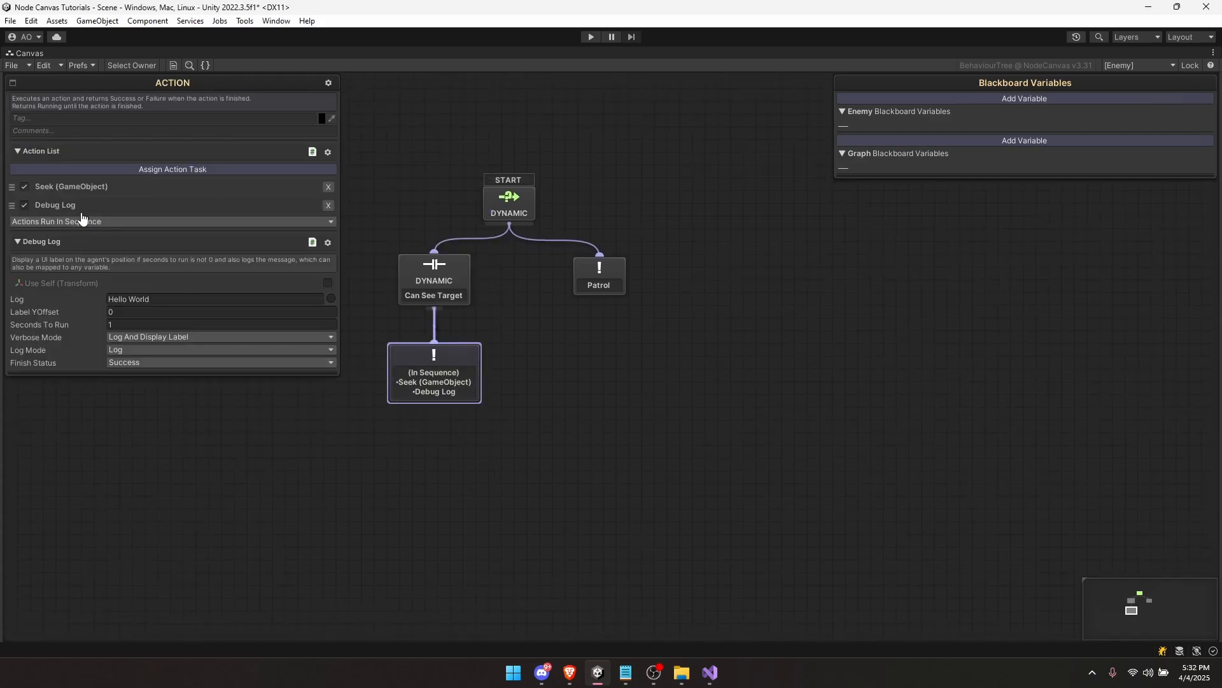
# Step: Set the Debug Log message to "Stop right there!" and its label Y offset to 1
pyautogui.click(140, 299)
pyautogui.write('Stop right there!')
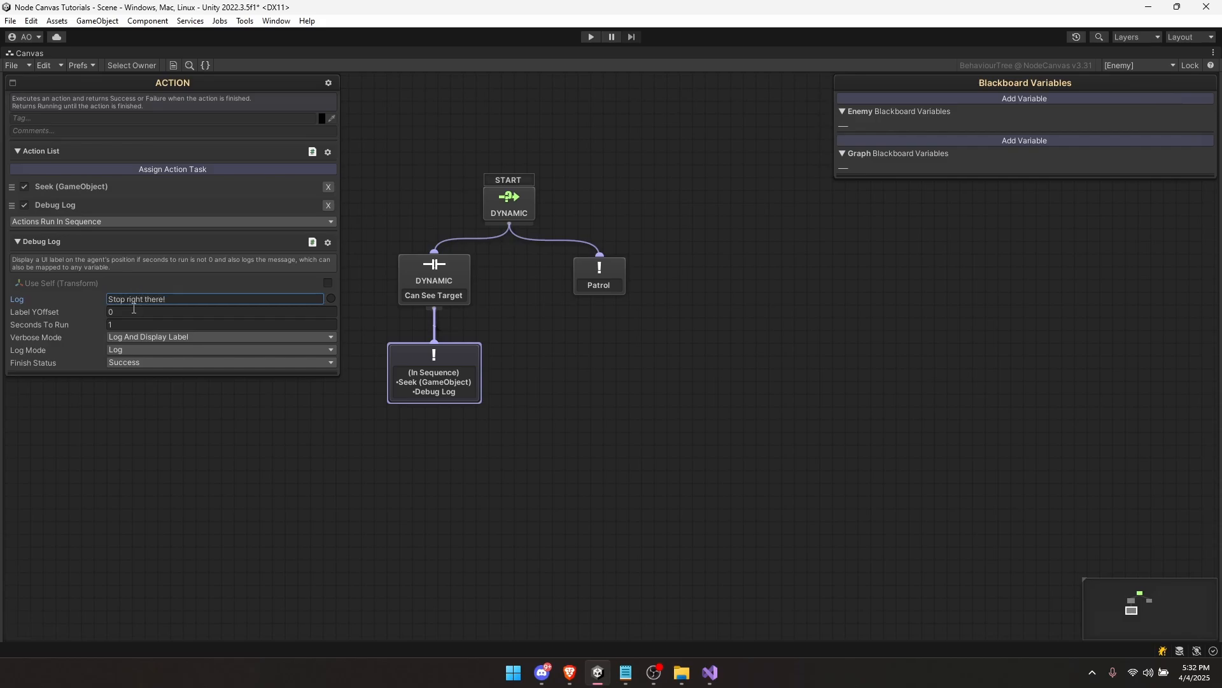
pyautogui.click(130, 310)
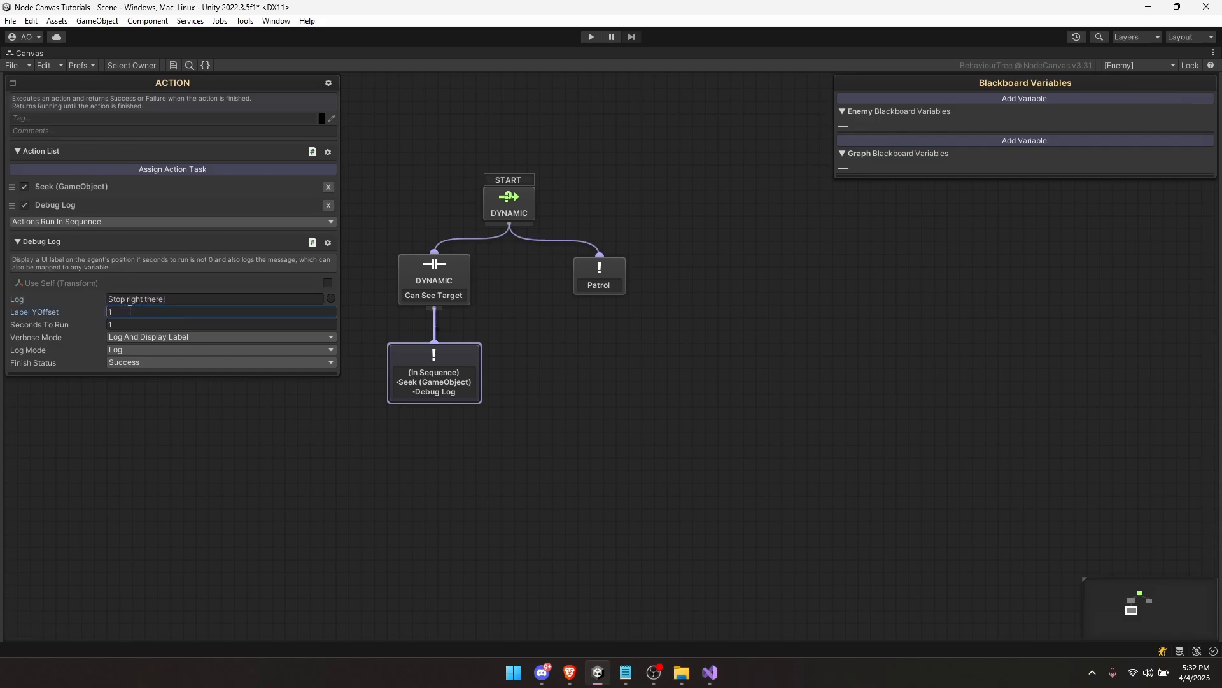
pyautogui.click(32, 337)
pyautogui.click(53, 349)
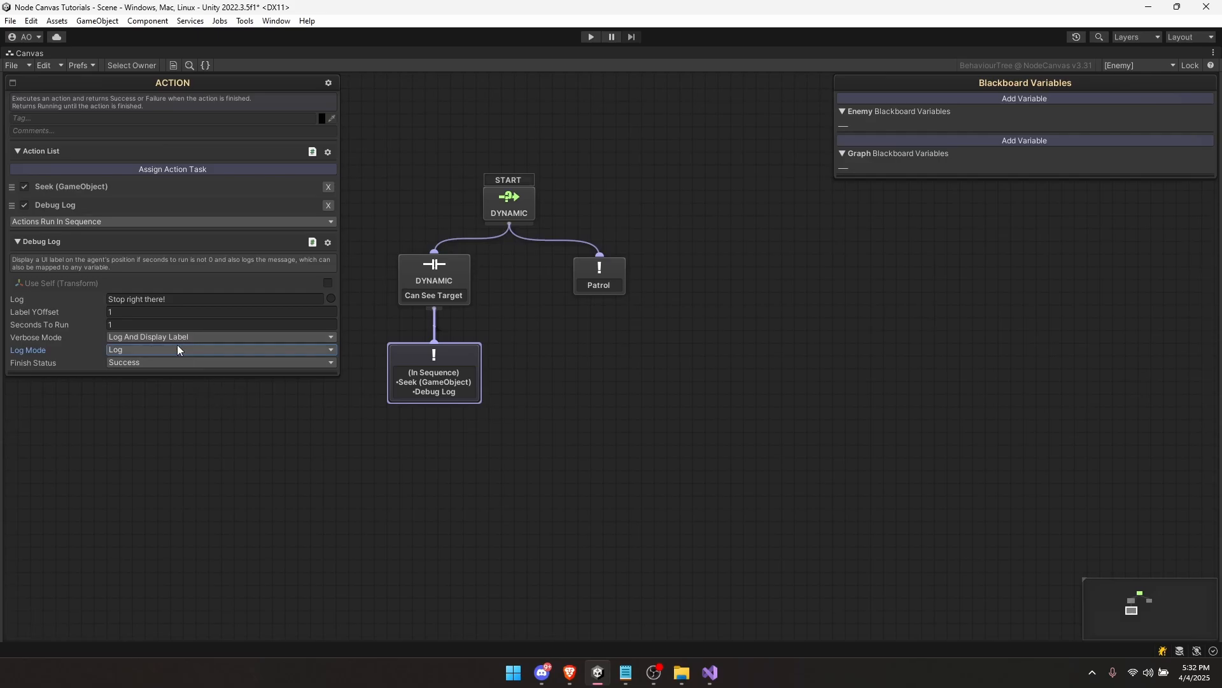
pyautogui.click(252, 398)
# Step: Restore the editor layout and reposition the Main Camera so the Game view frames the whole arena from above
pyautogui.hotkey('shift', 'space')
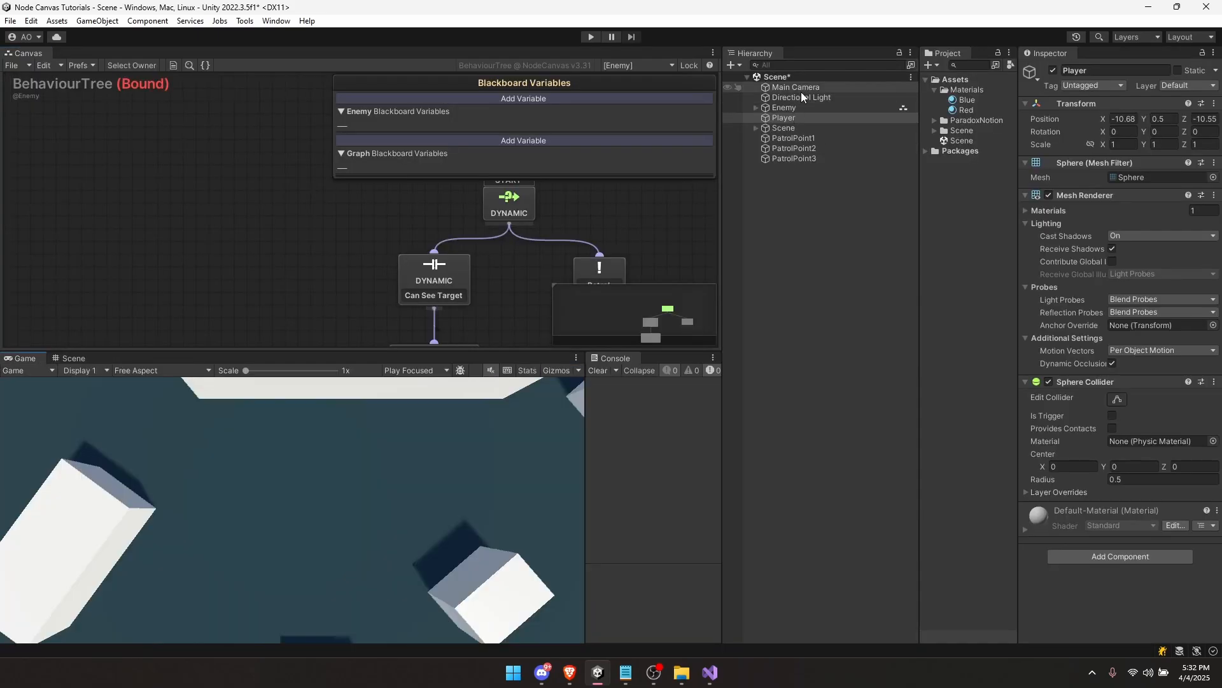
pyautogui.click(801, 91)
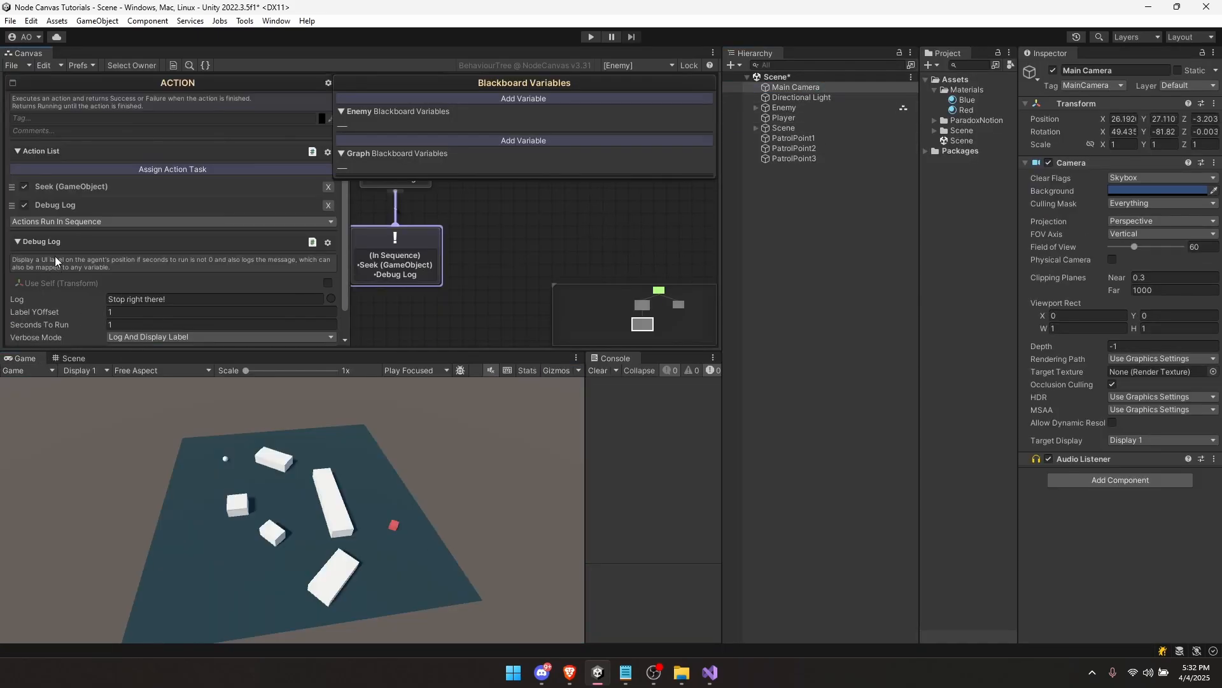
# Step: Move Debug Log above Seek (GameObject) in the node's action list, keep the actions running in sequence, and run the scene
pyautogui.moveTo(21, 207); pyautogui.dragTo(21, 193)
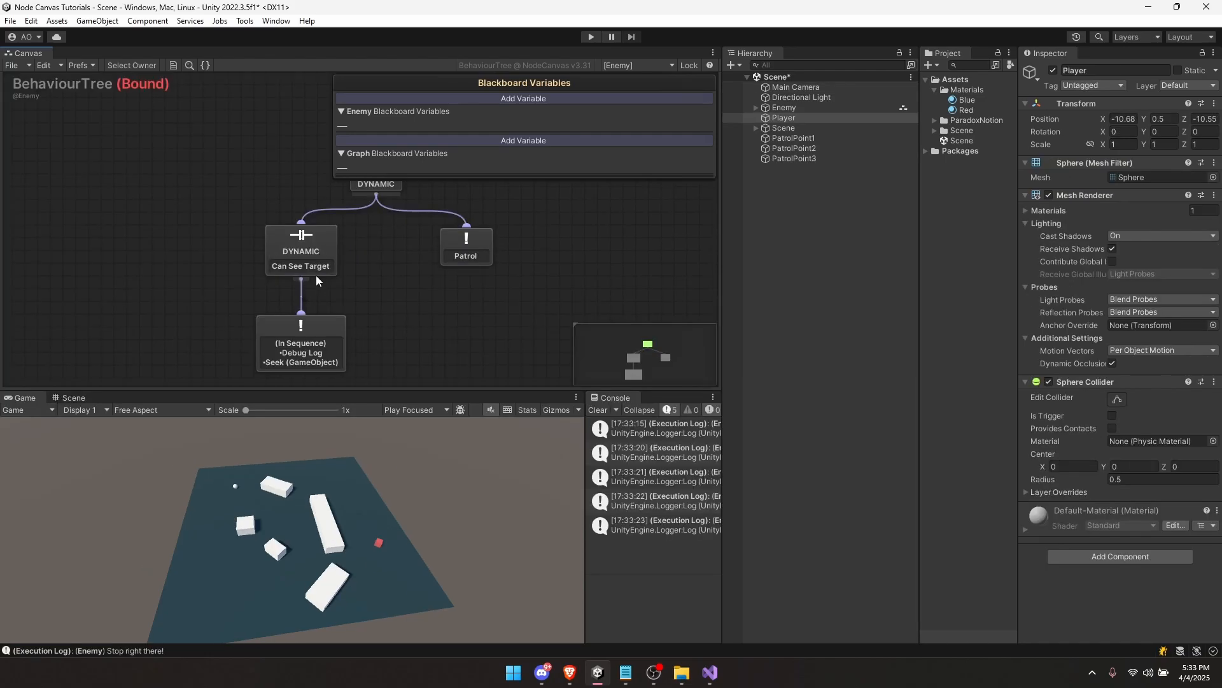
pyautogui.click(315, 332)
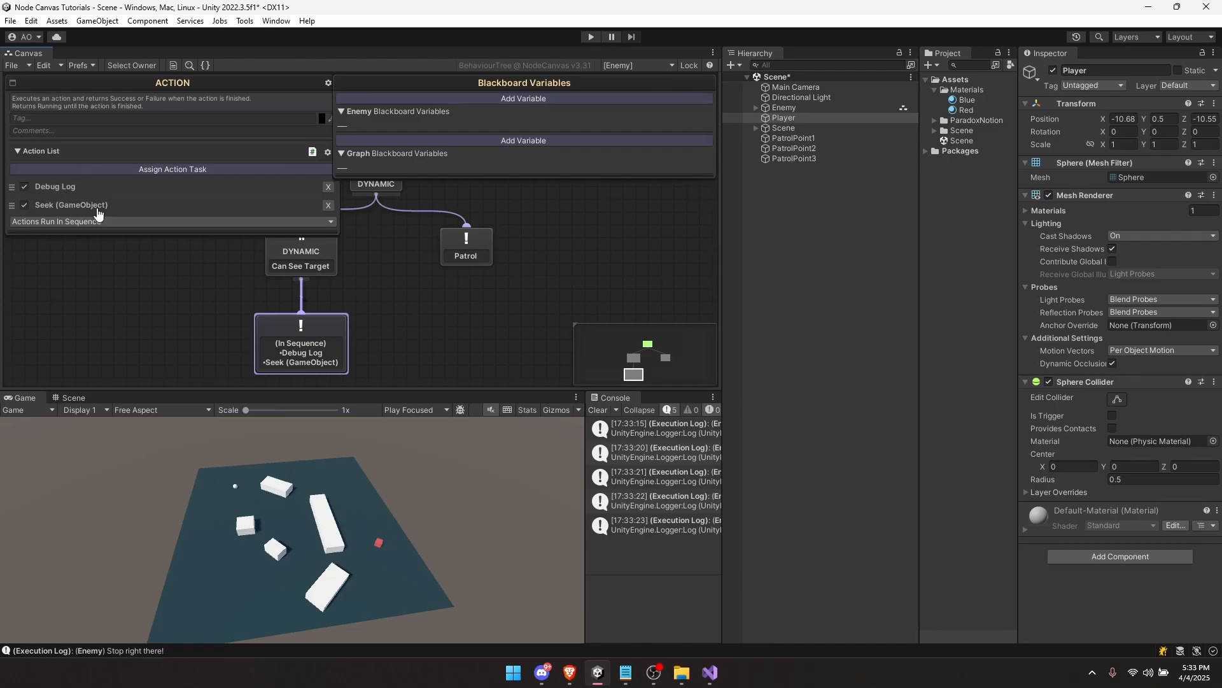
pyautogui.hotkey('ctrl', 'p')
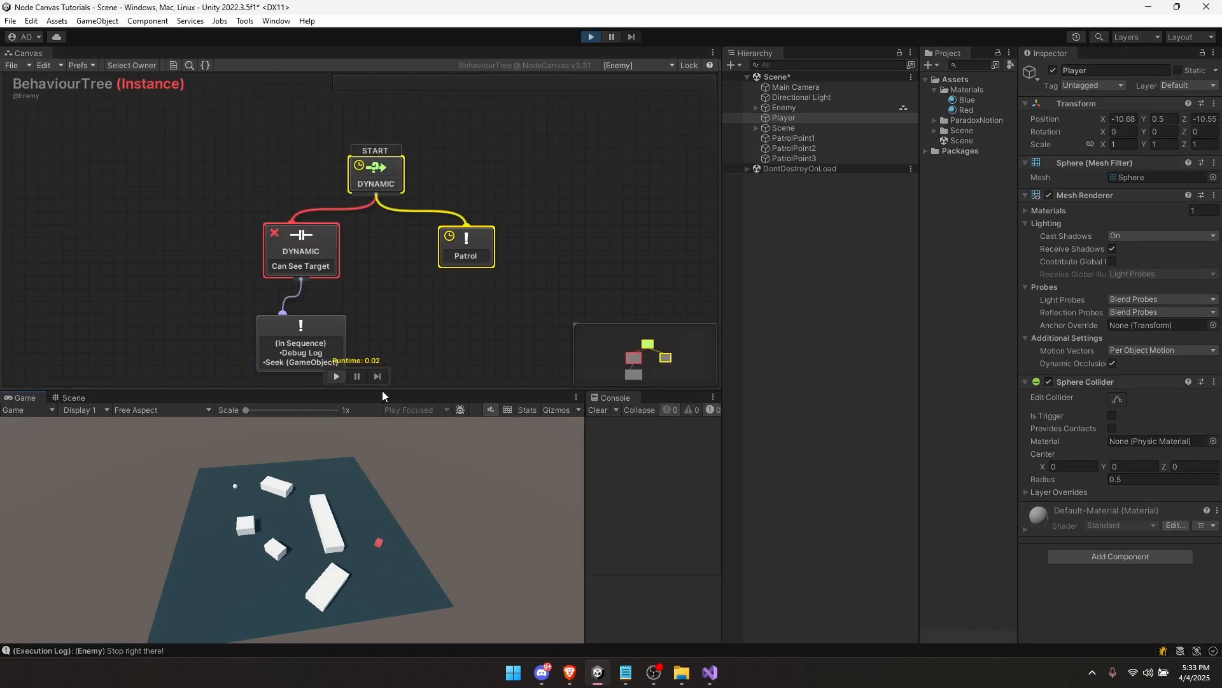
# Step: Enlarge the Game view to watch the Enemy's behaviour during the run, then stop play mode and restore the Canvas height
pyautogui.moveTo(383, 321); pyautogui.dragTo(314, 297, button='middle')
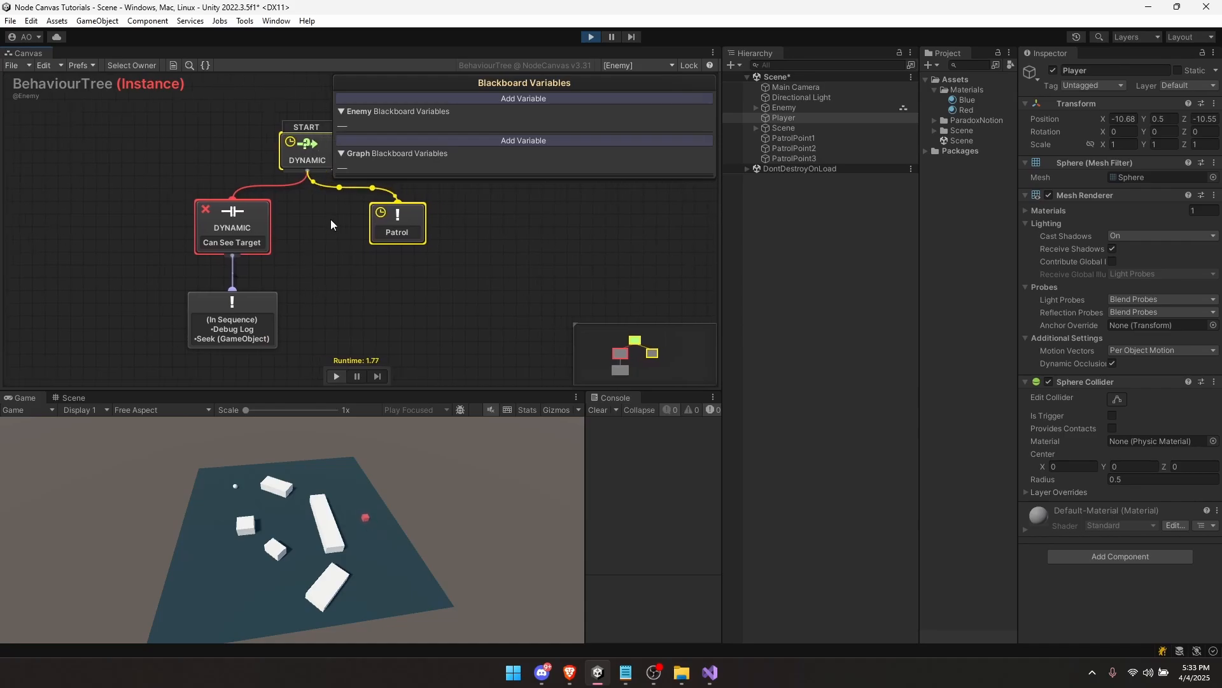
pyautogui.moveTo(364, 391); pyautogui.dragTo(364, 331)
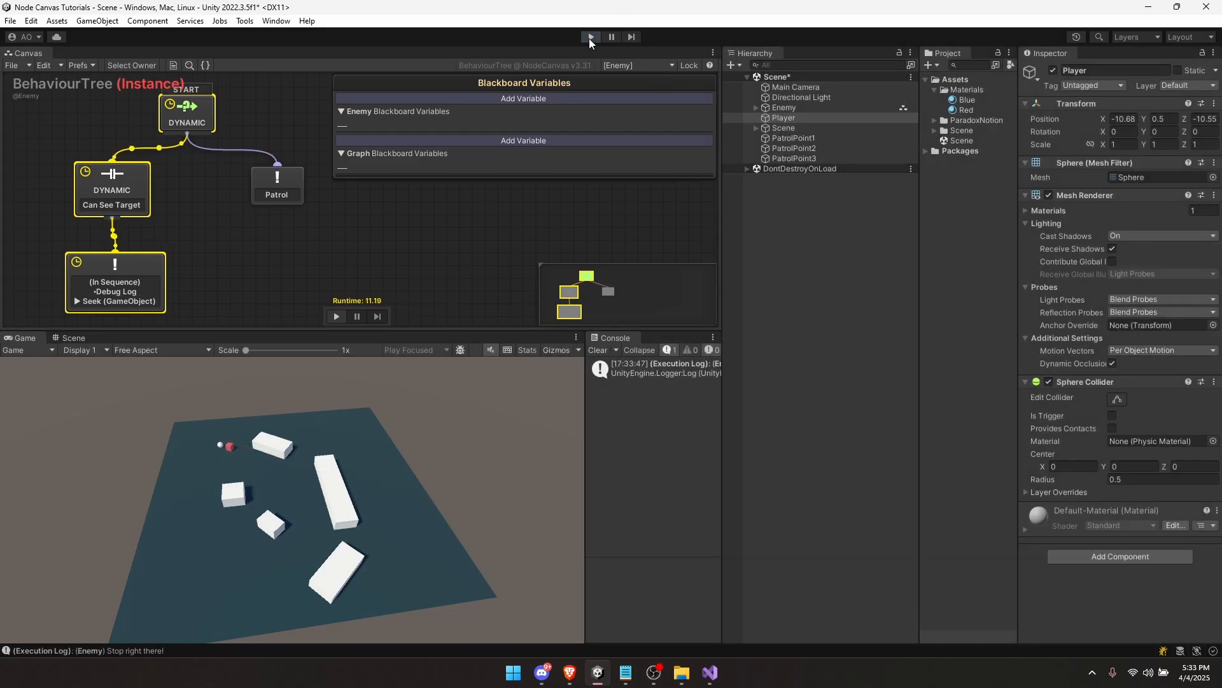
pyautogui.click(590, 37)
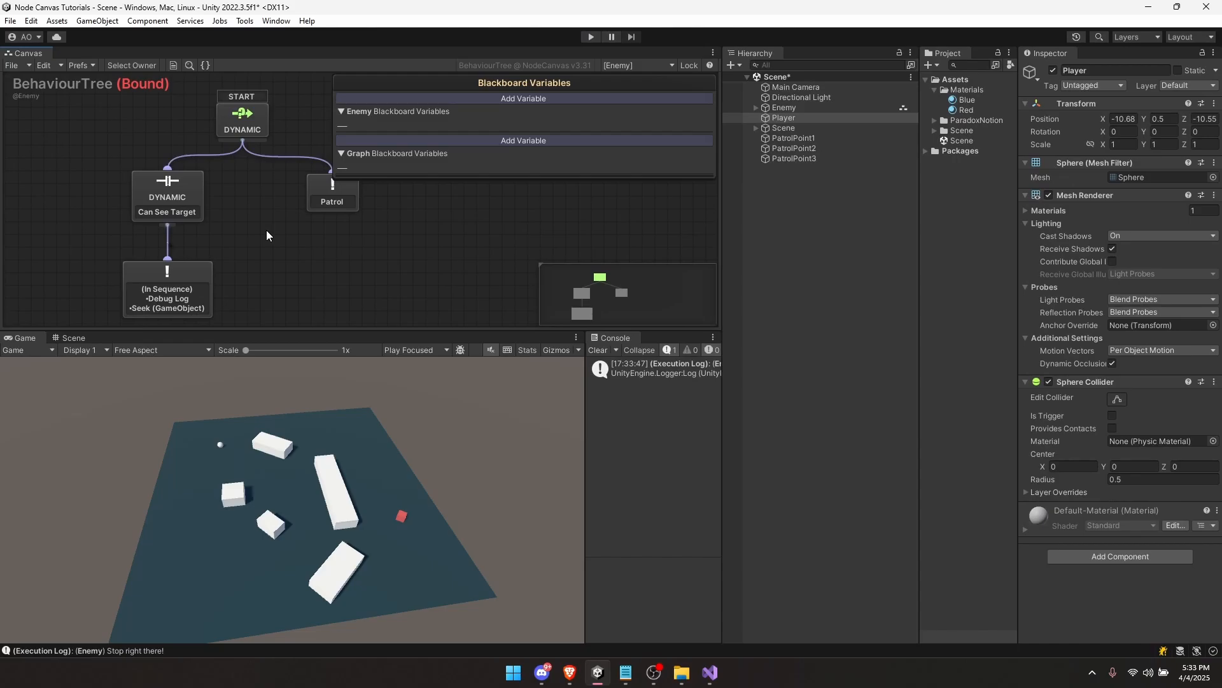
pyautogui.moveTo(283, 329); pyautogui.dragTo(283, 374)
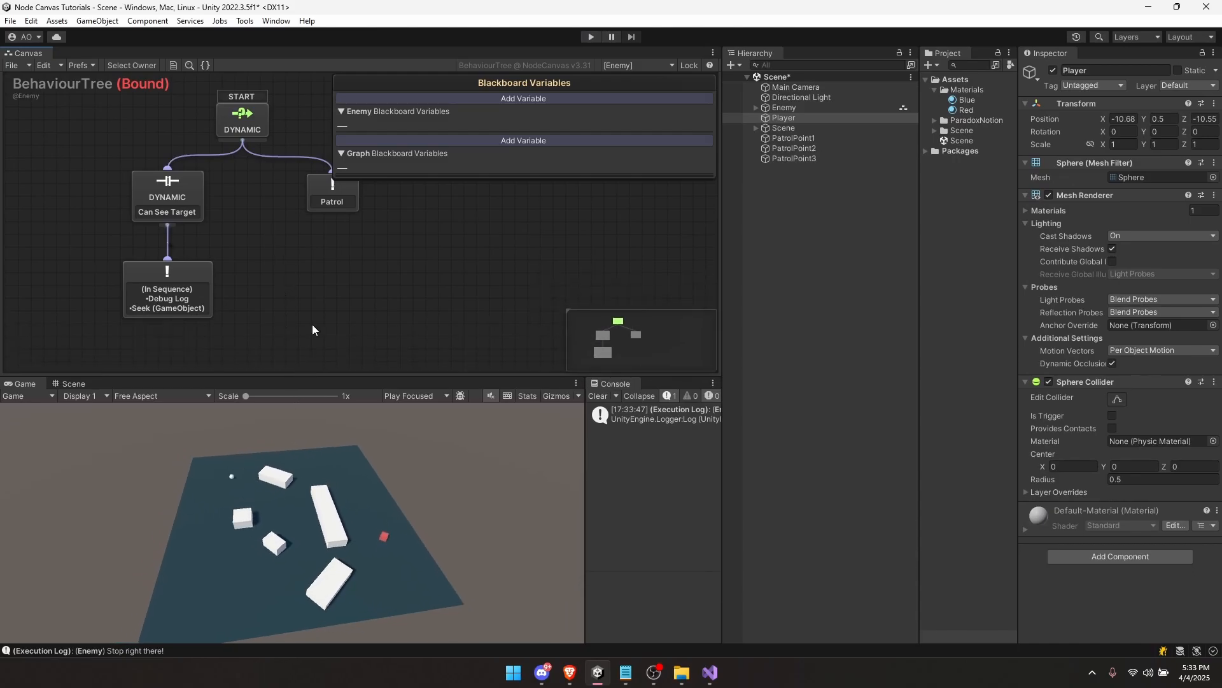
# Step: Inspect the Debug Log task's Seconds To Run setting in the Seek node's action list
pyautogui.click(199, 337)
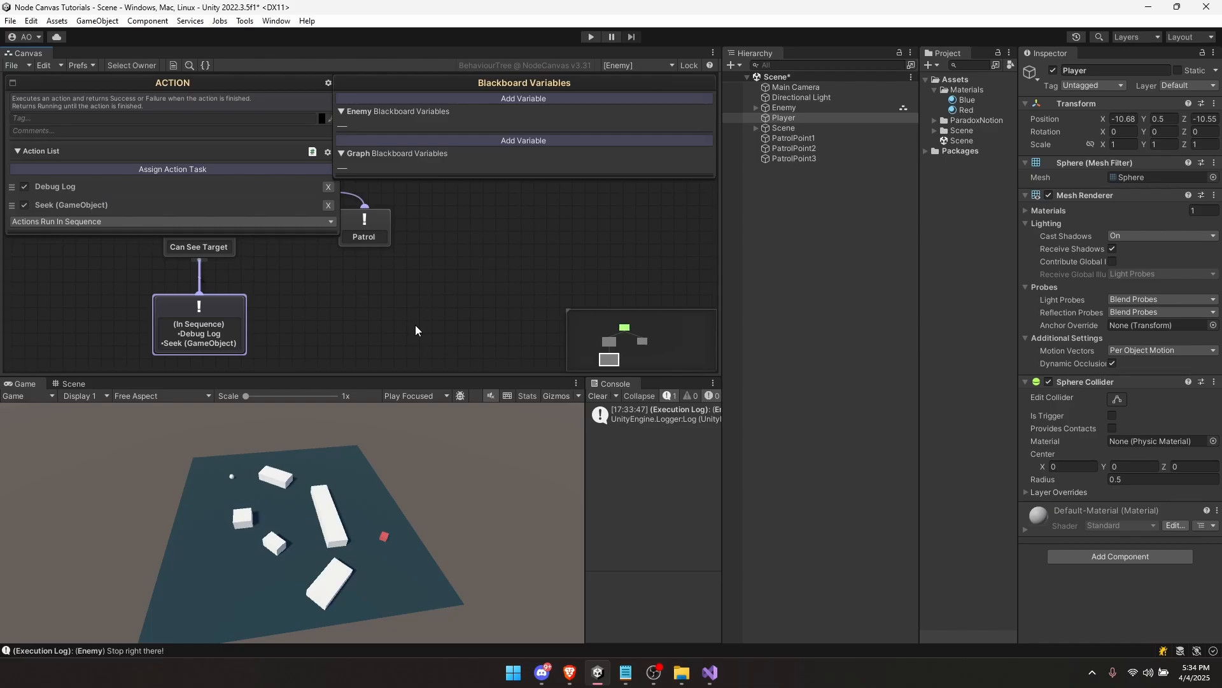
pyautogui.click(80, 190)
pyautogui.click(72, 188)
pyautogui.click(43, 190)
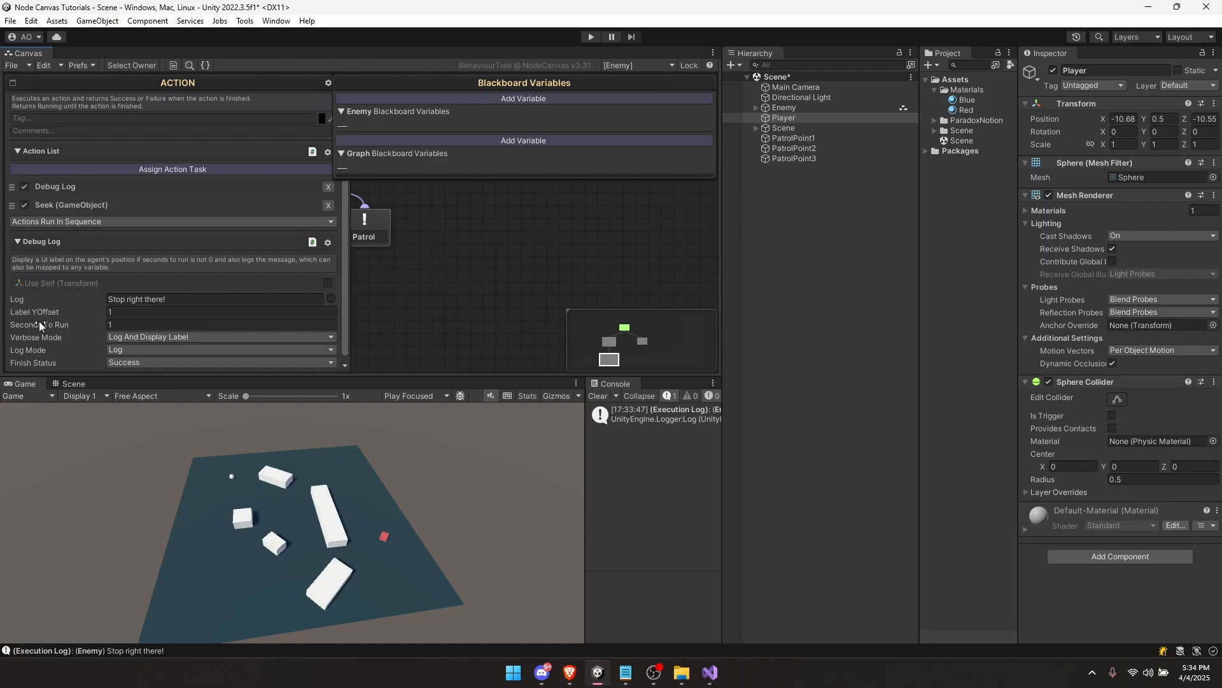
pyautogui.click(66, 324)
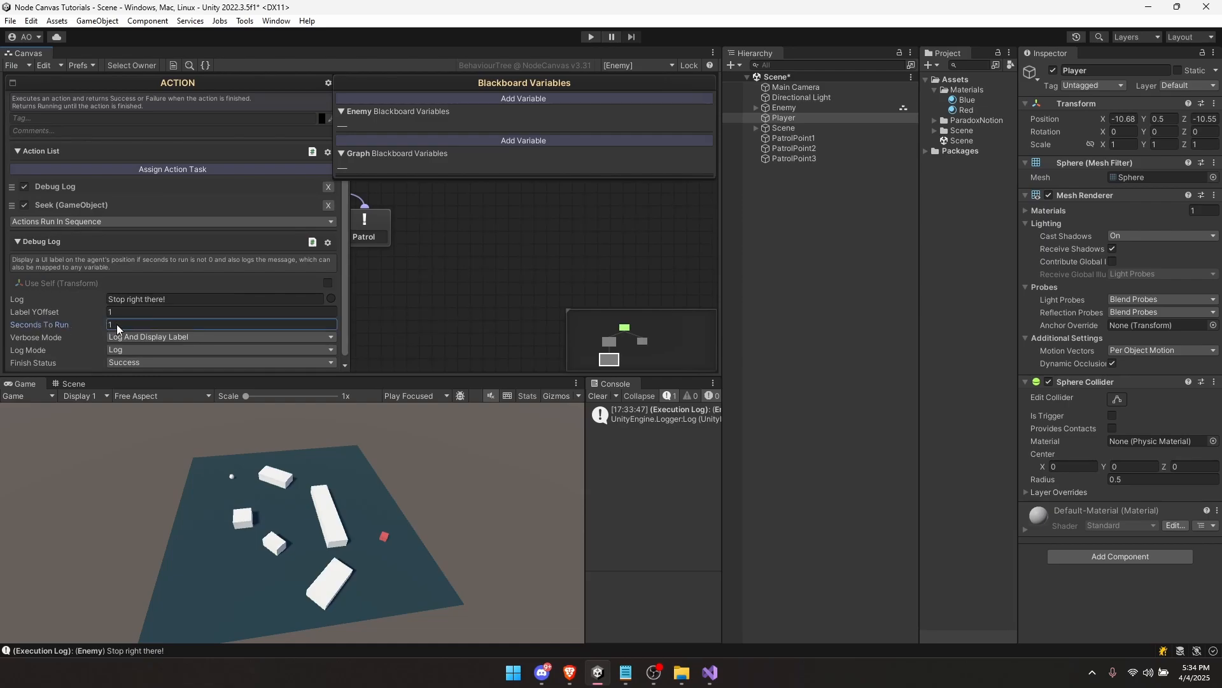
pyautogui.click(402, 277)
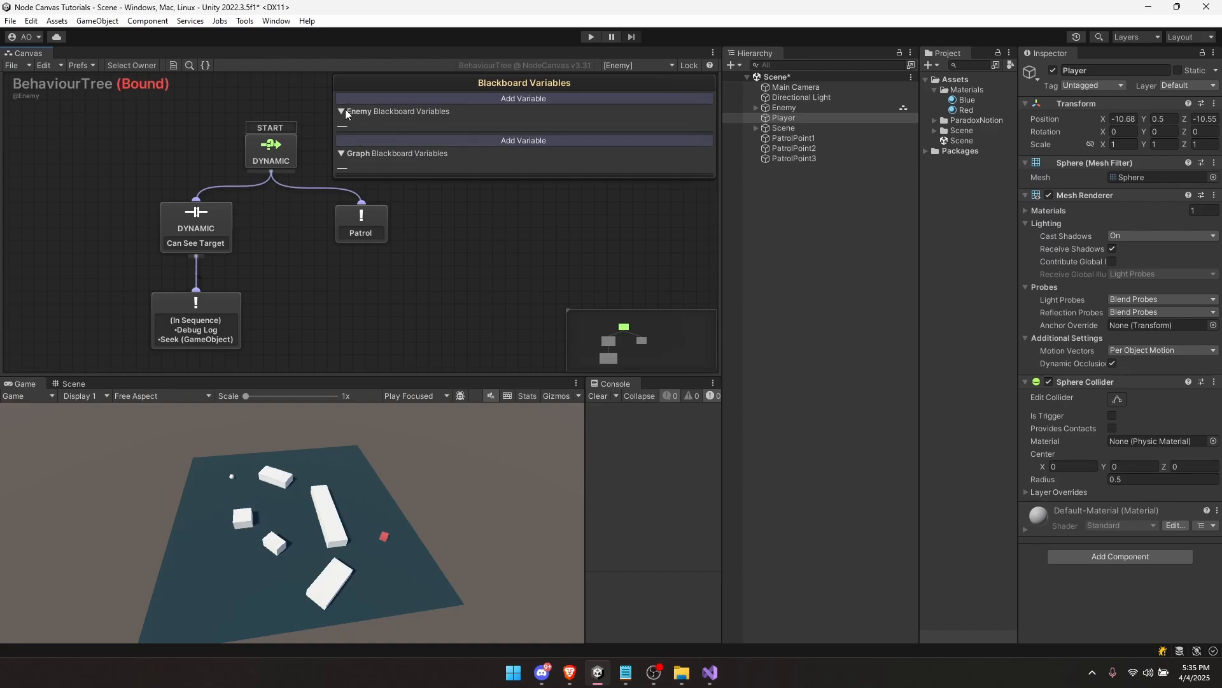
# Step: Add a float variable named patrolSpeed to the Enemy blackboard
pyautogui.click(487, 98)
pyautogui.click(517, 146)
pyautogui.click(528, 169)
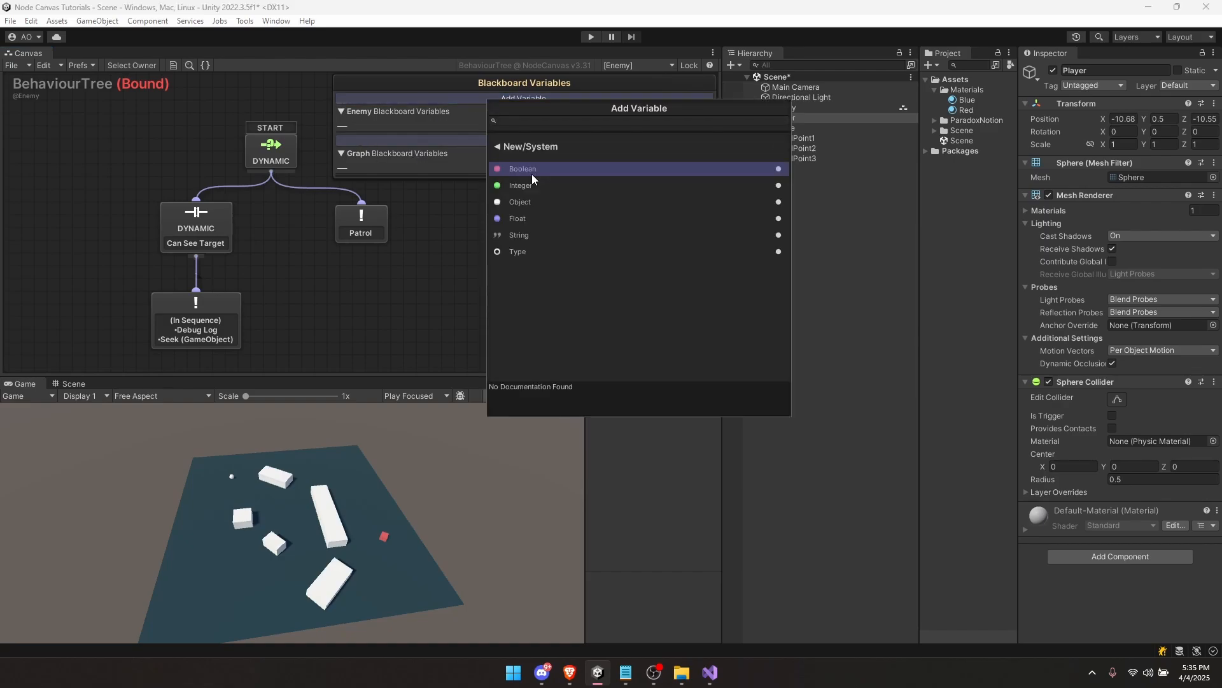
pyautogui.click(526, 218)
pyautogui.click(414, 136)
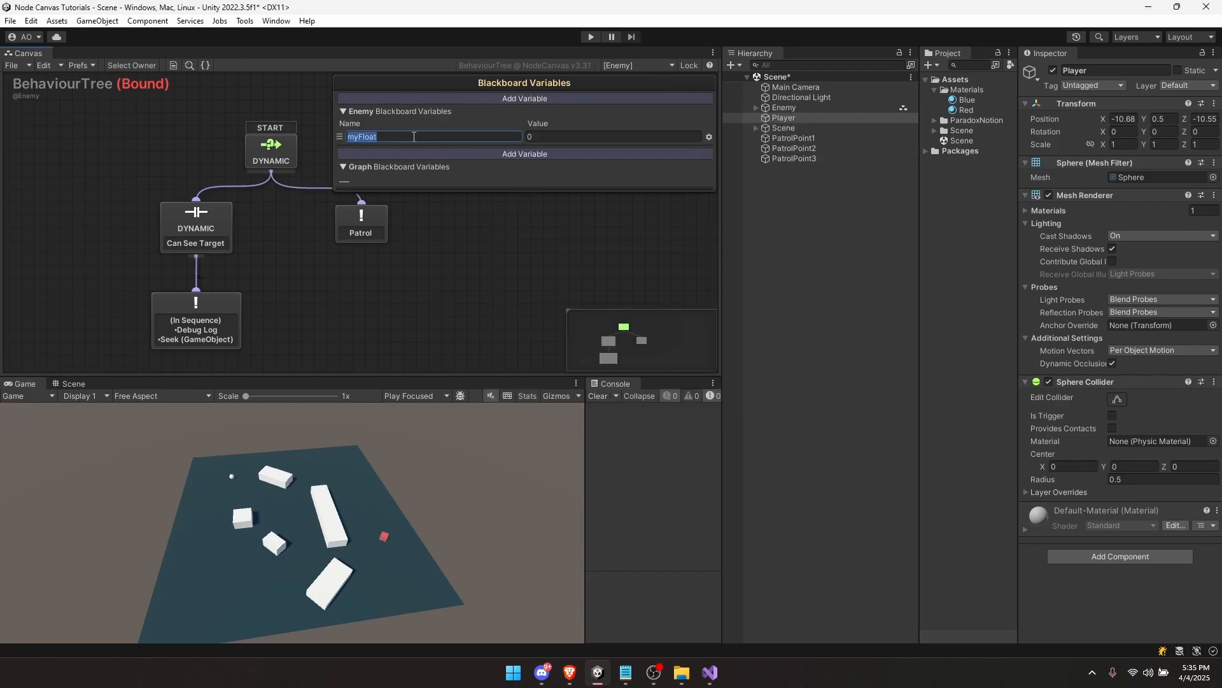
pyautogui.write('s')
# Step: Add a second System-type variable named seekSpeed to the Enemy blackboard
pyautogui.click(502, 98)
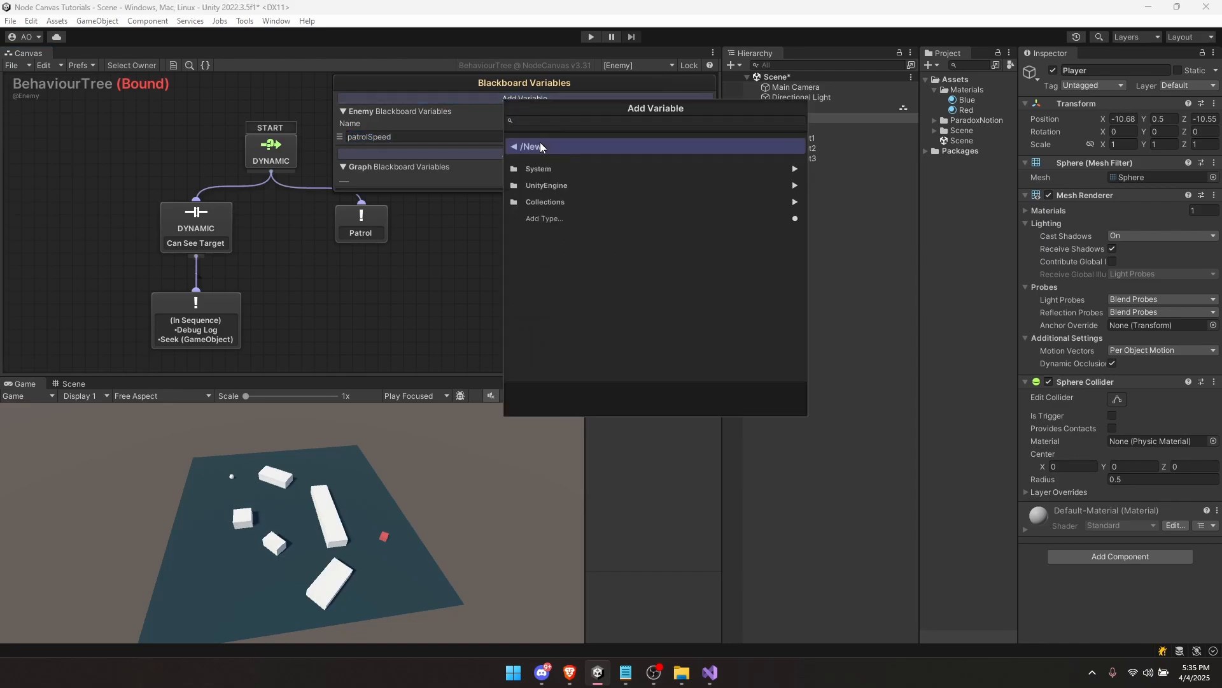
pyautogui.click(542, 170)
pyautogui.click(543, 185)
pyautogui.click(406, 150)
pyautogui.write('seekSpeed')
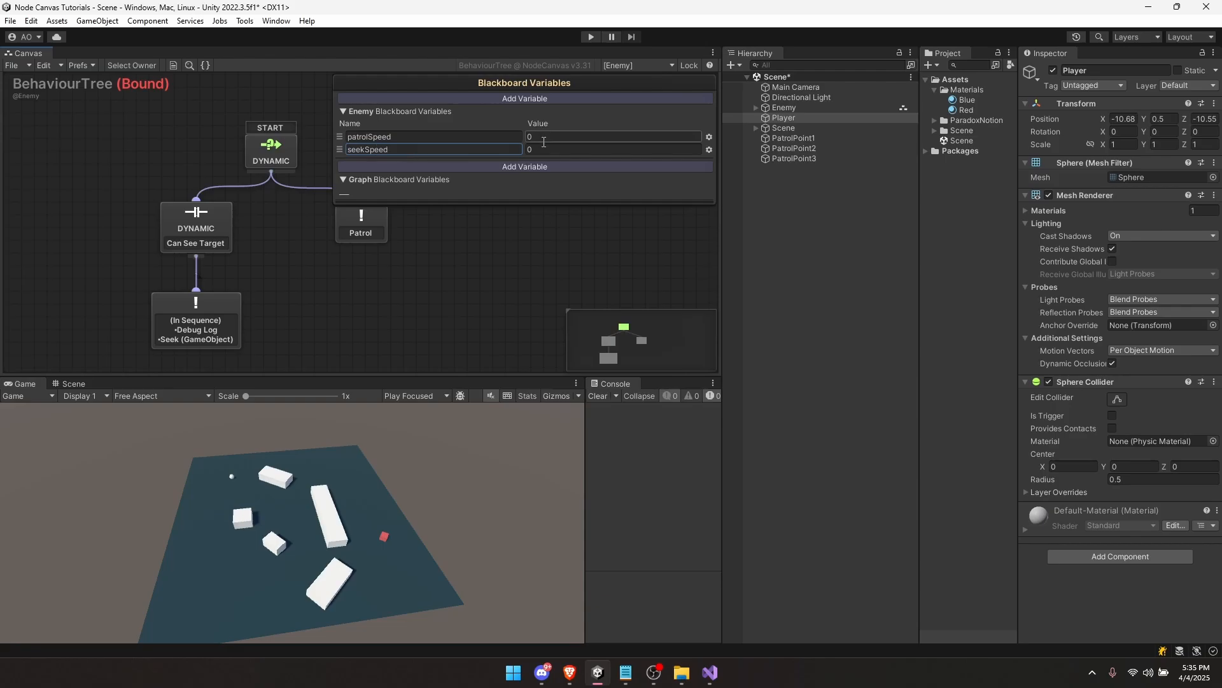
# Step: Set patrolSpeed to 5 and seekSpeed to 10 in the Enemy blackboard variables
pyautogui.click(544, 138)
pyautogui.write('5')
pyautogui.click(552, 150)
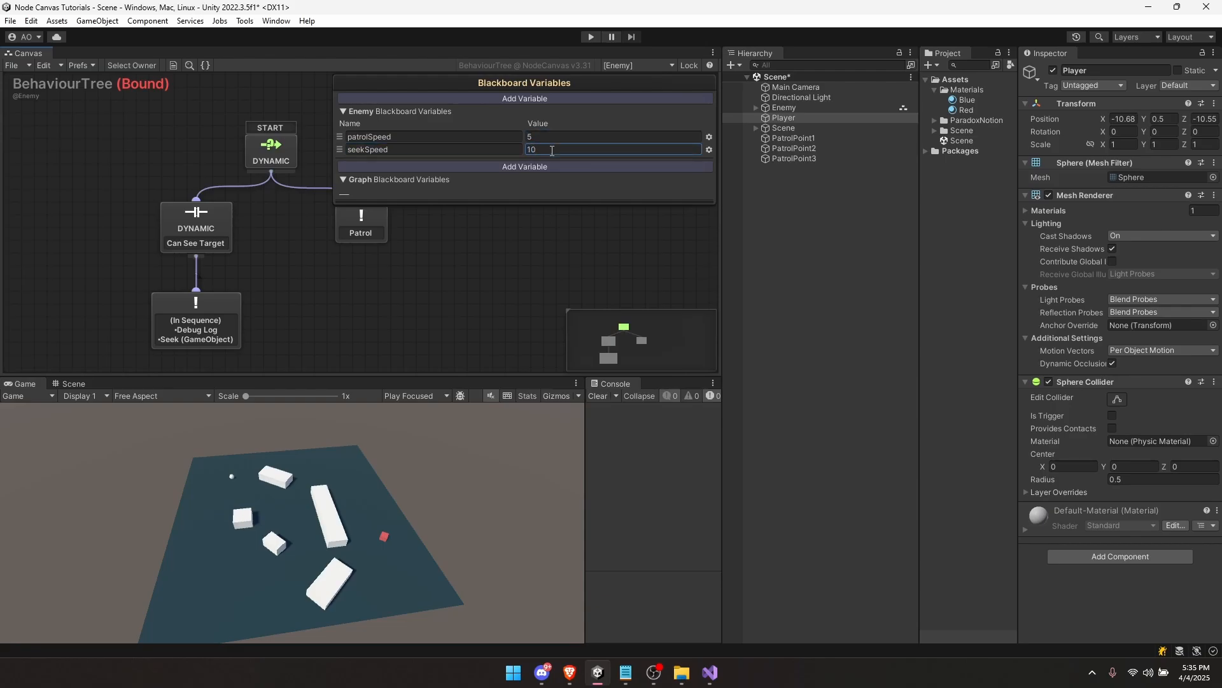
# Step: Maximize the behaviour tree canvas and open the Seek (GameObject) task's settings in the action list node
pyautogui.moveTo(429, 259); pyautogui.dragTo(404, 268, button='middle')
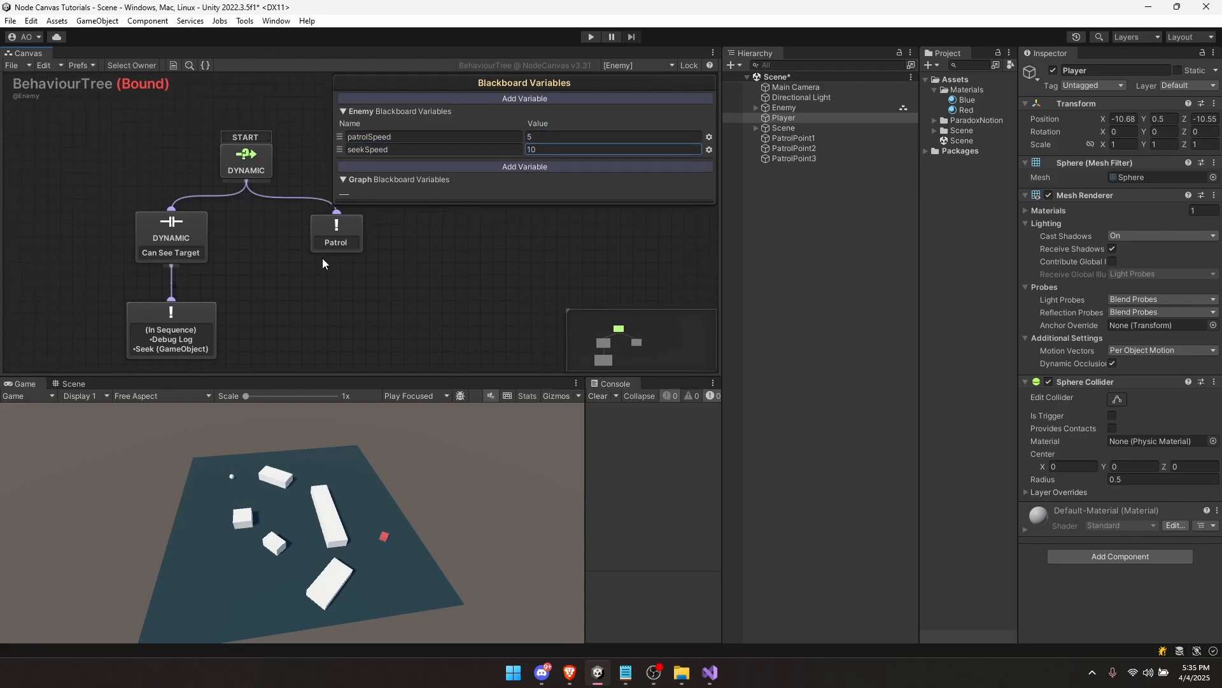
pyautogui.click(178, 328)
pyautogui.hotkey('shift', 'space')
pyautogui.click(587, 417)
pyautogui.click(411, 366)
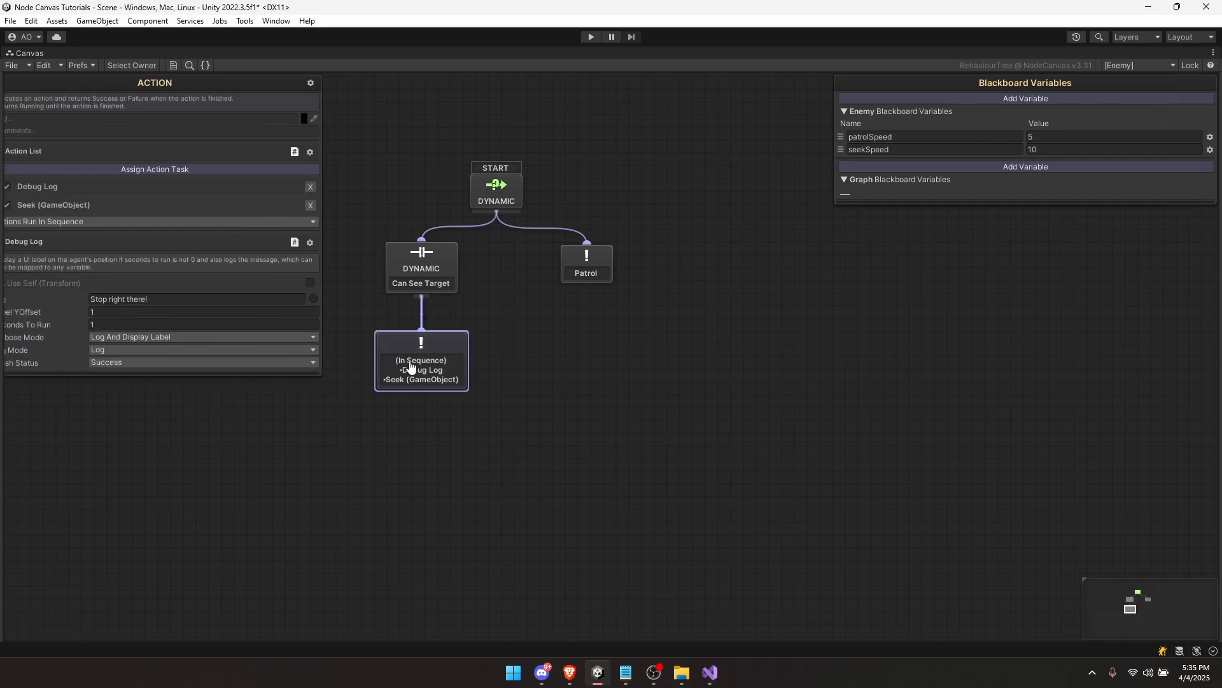
pyautogui.click(51, 245)
pyautogui.click(68, 205)
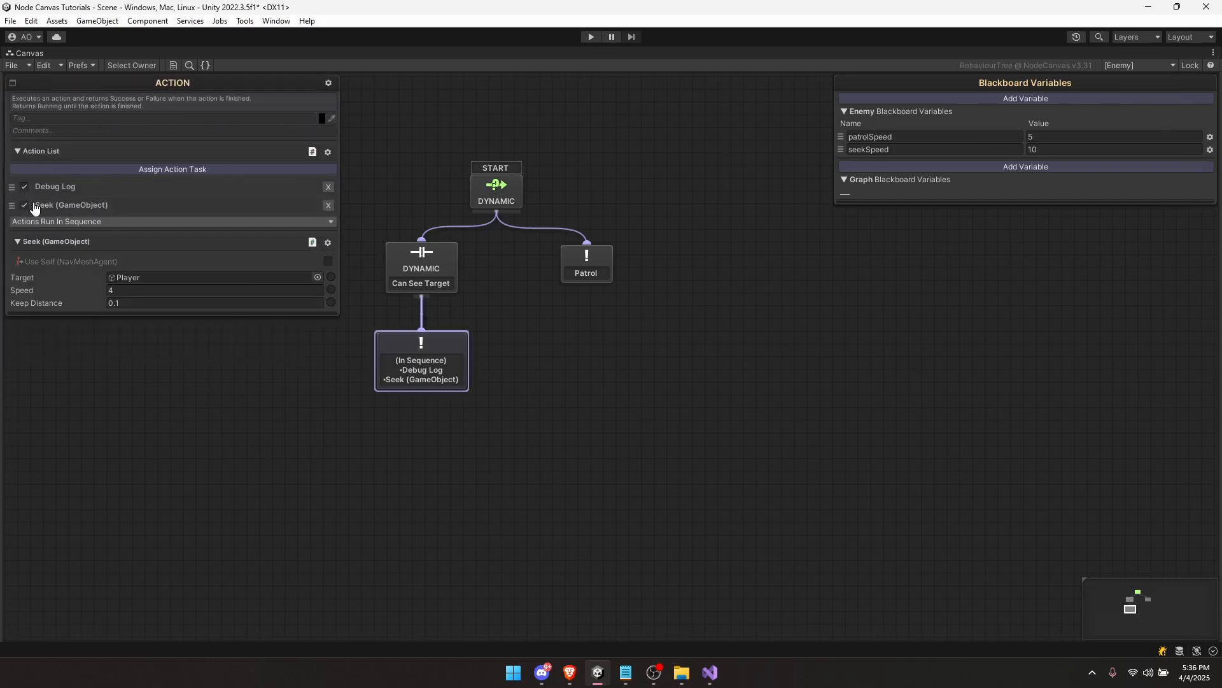
# Step: Bind the Seek (GameObject) task's Speed to the Enemy blackboard variable seekSpeed
pyautogui.click(37, 288)
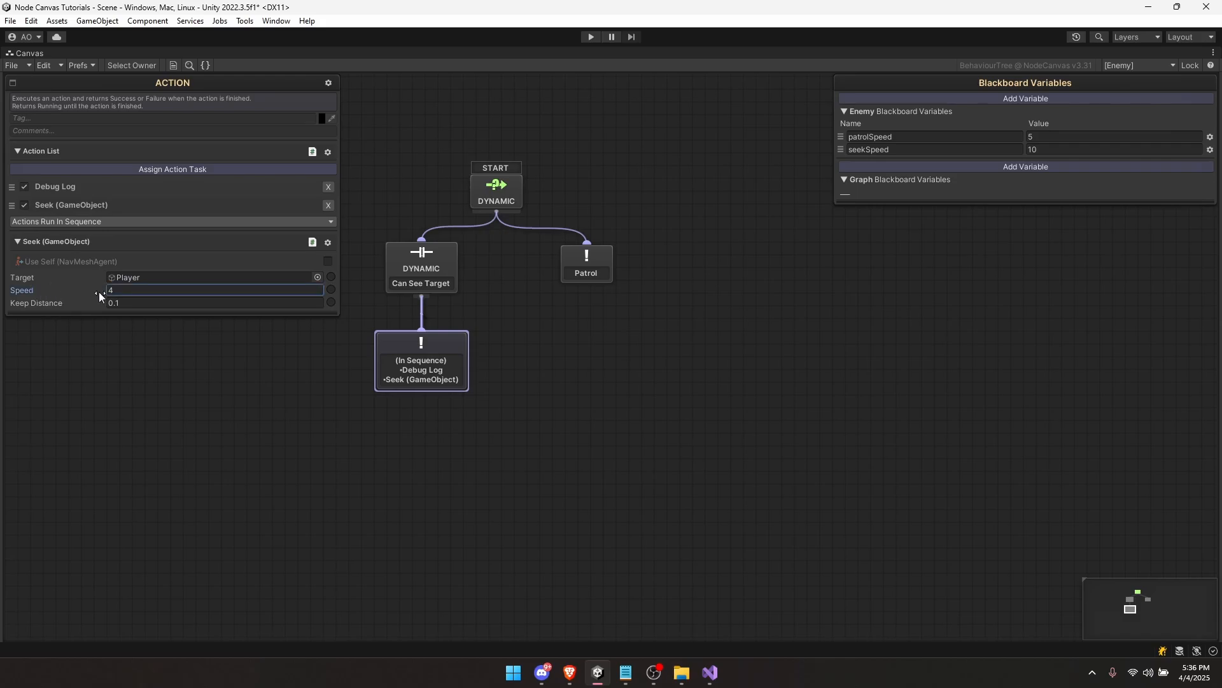
pyautogui.click(330, 289)
pyautogui.click(235, 291)
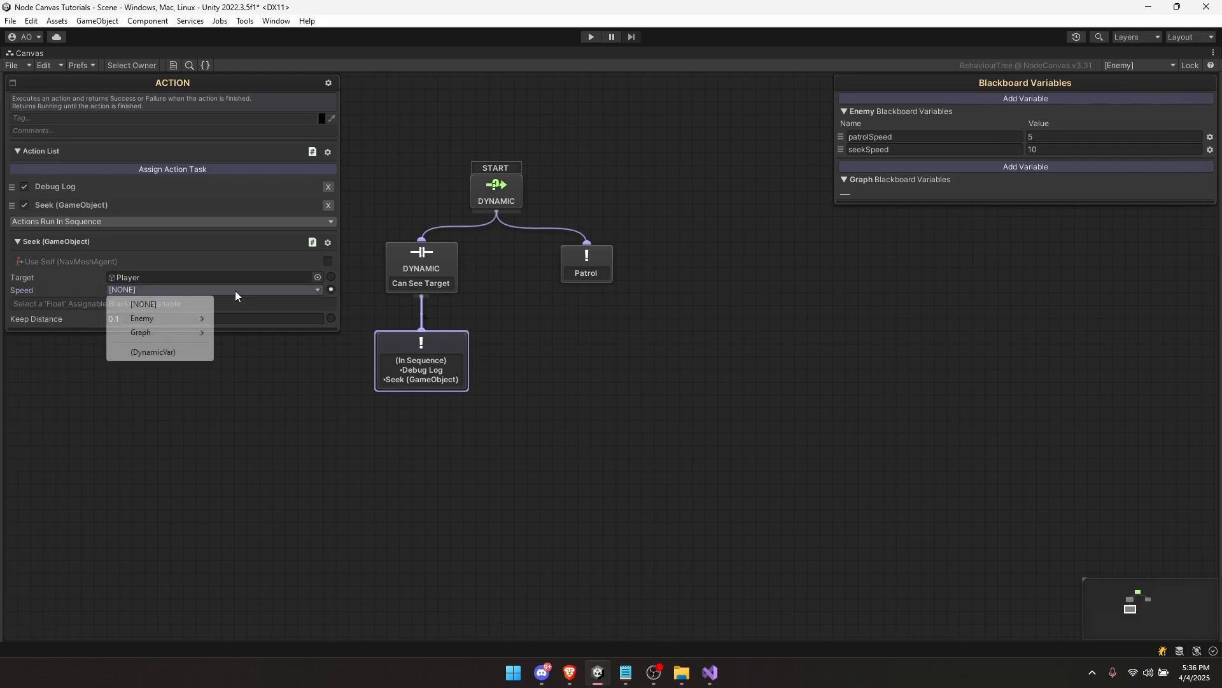
pyautogui.moveTo(186, 323)
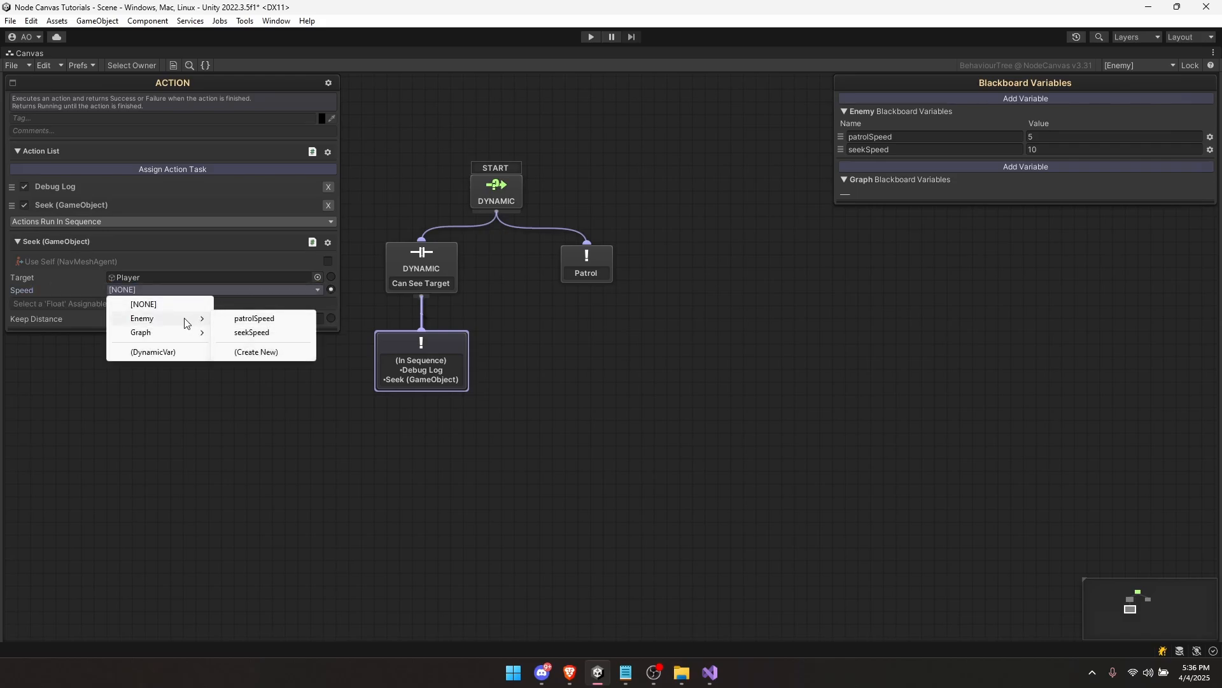
pyautogui.click(251, 333)
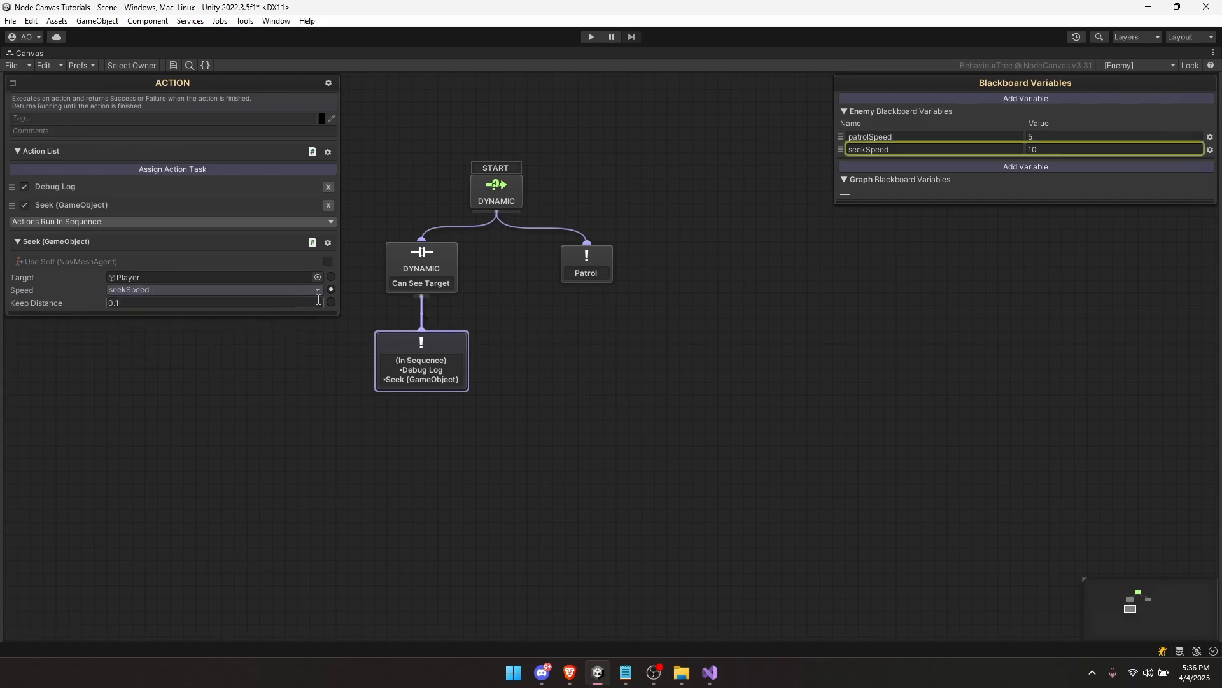
# Step: Bind the Patrol node's Speed to the Enemy blackboard variable patrolSpeed and deselect the node
pyautogui.click(593, 267)
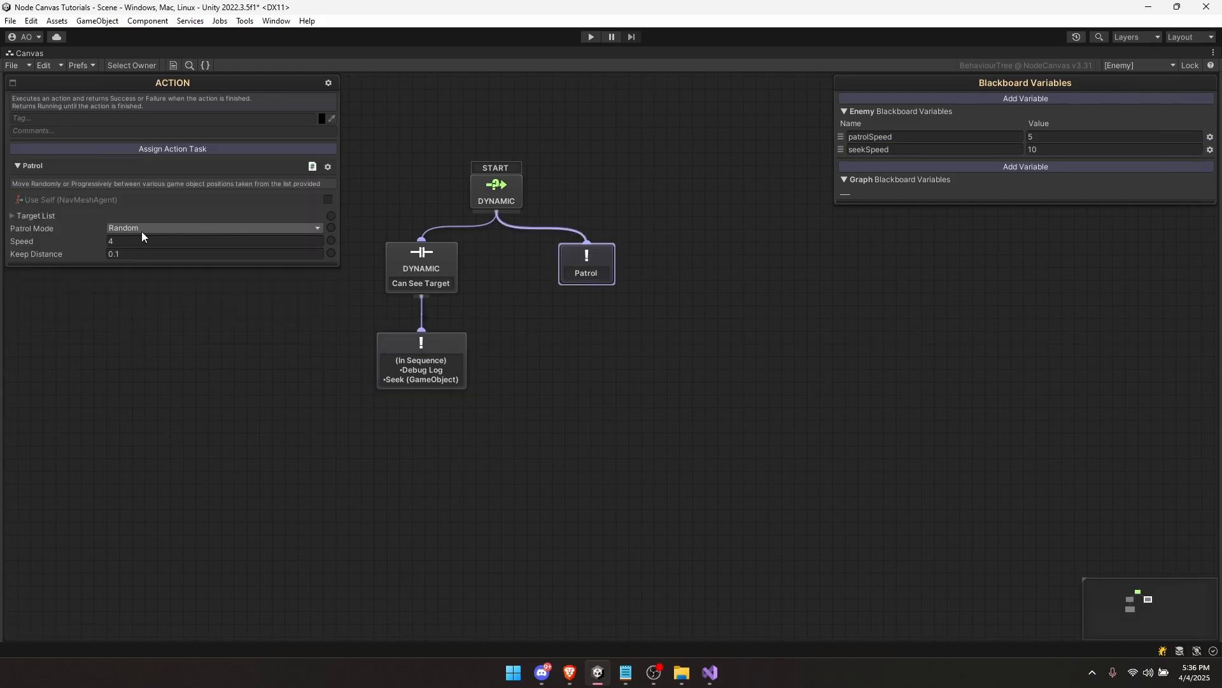
pyautogui.click(331, 241)
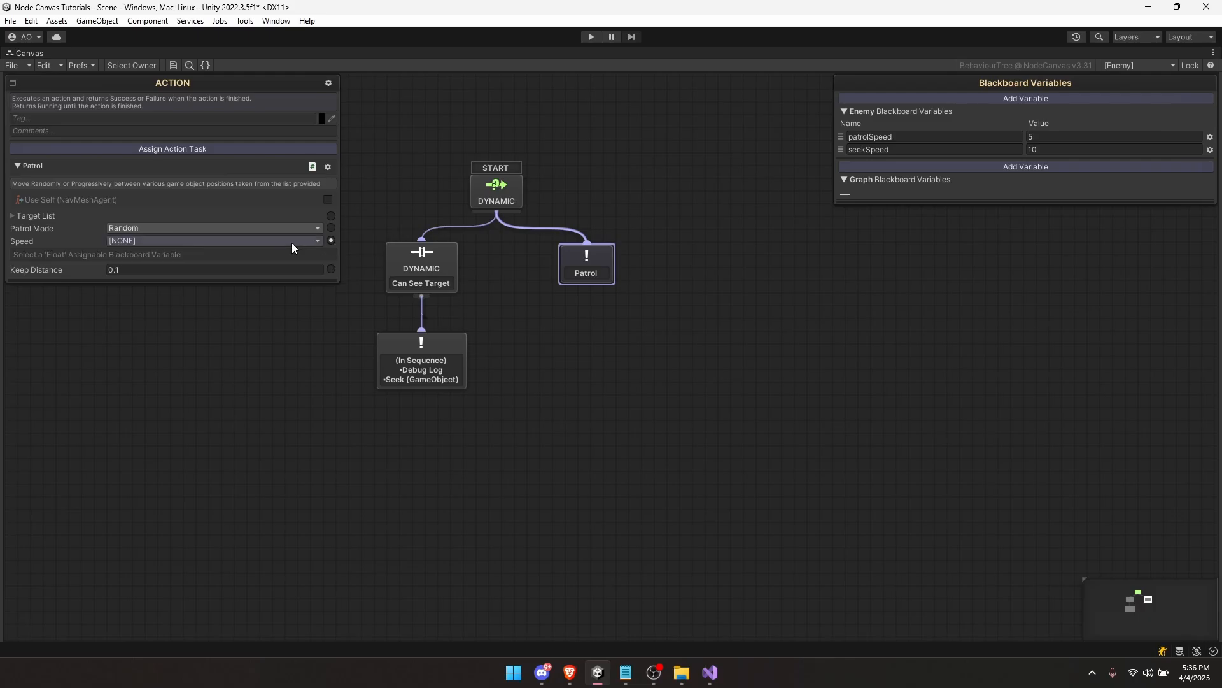
pyautogui.click(293, 243)
pyautogui.moveTo(175, 271)
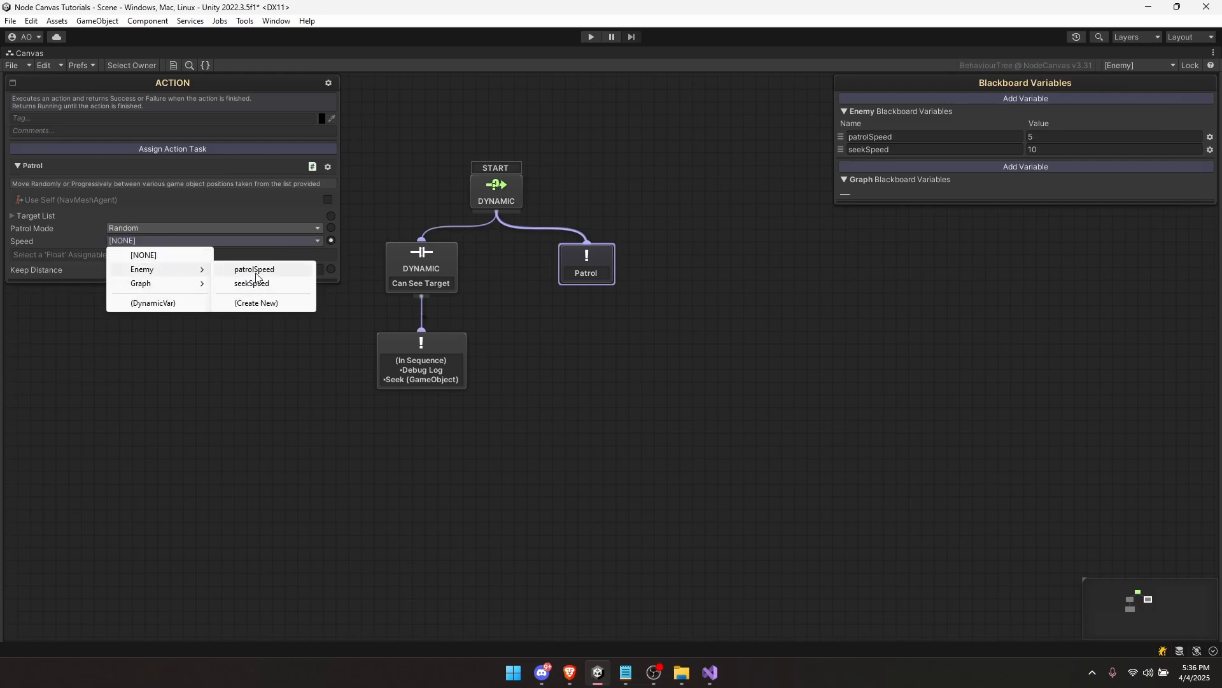
pyautogui.click(254, 270)
pyautogui.click(229, 299)
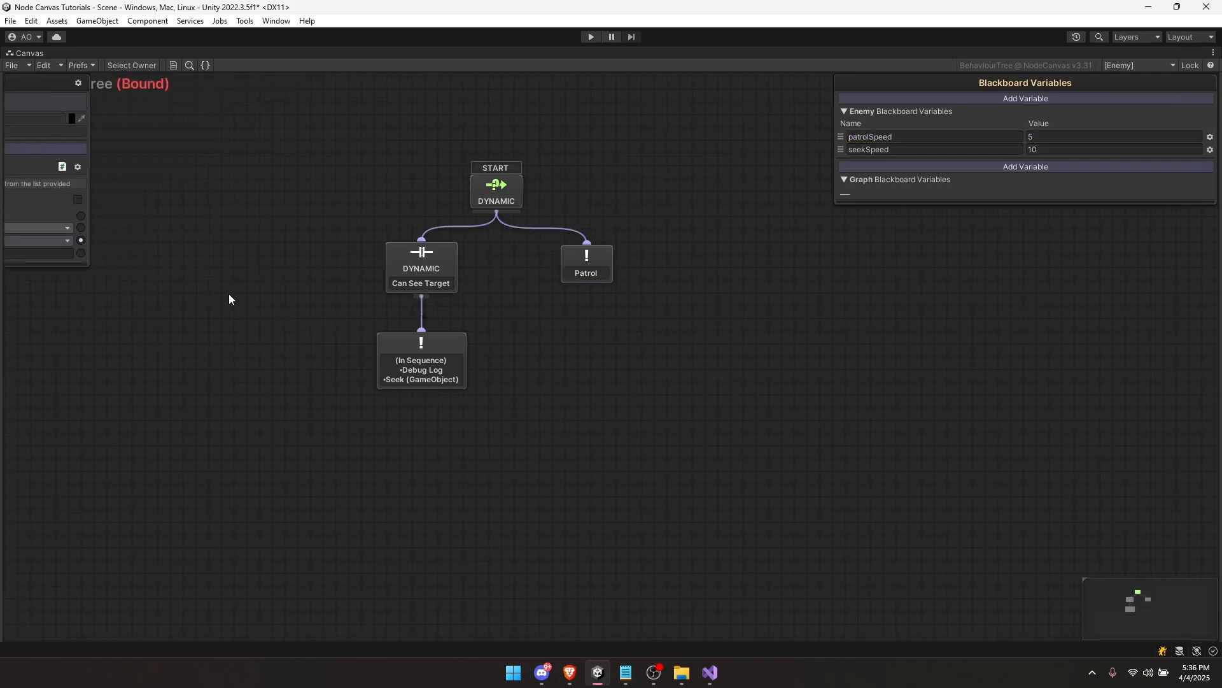
# Step: Restore the editor layout and show the Enemy's blackboard variables in its component settings
pyautogui.hotkey('shift', 'space')
pyautogui.click(788, 110)
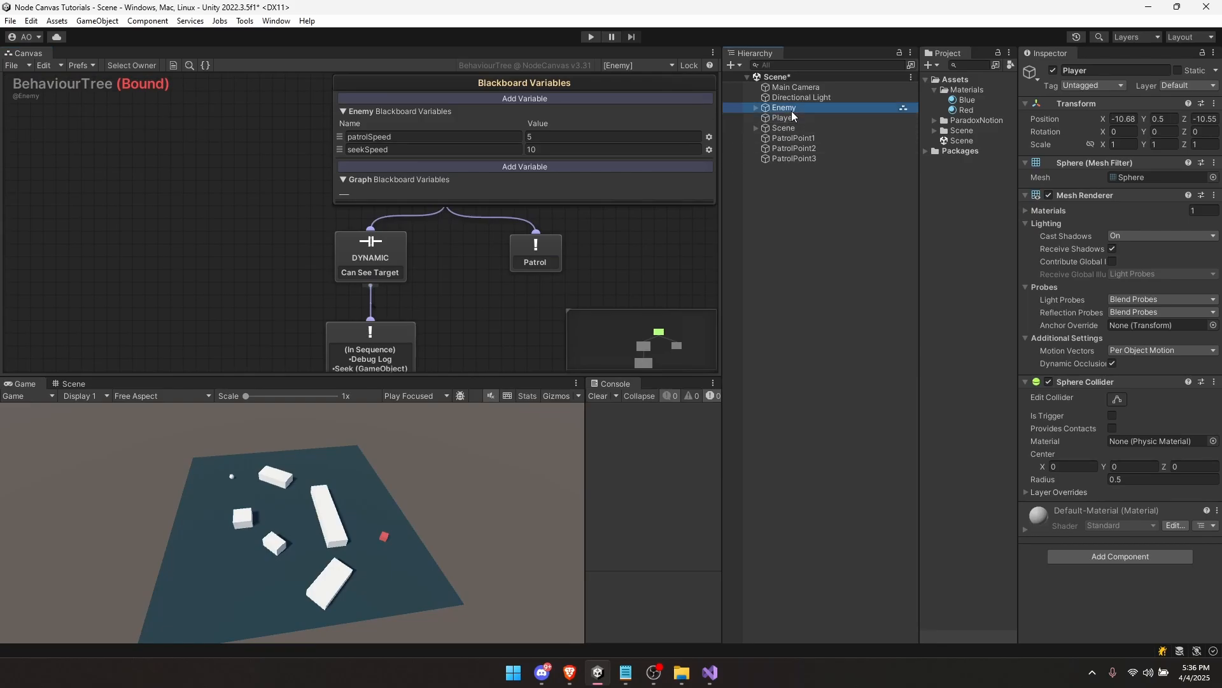
pyautogui.scroll(-3, 1092, 409)
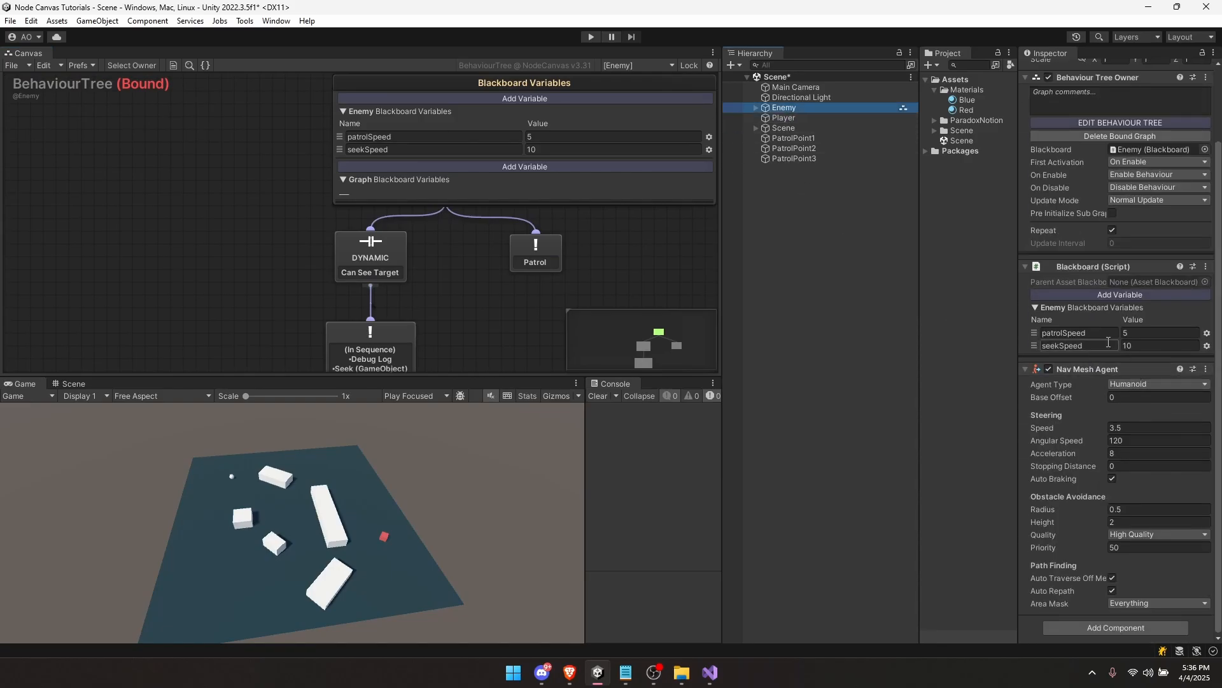
pyautogui.click(1134, 333)
pyautogui.click(1134, 333)
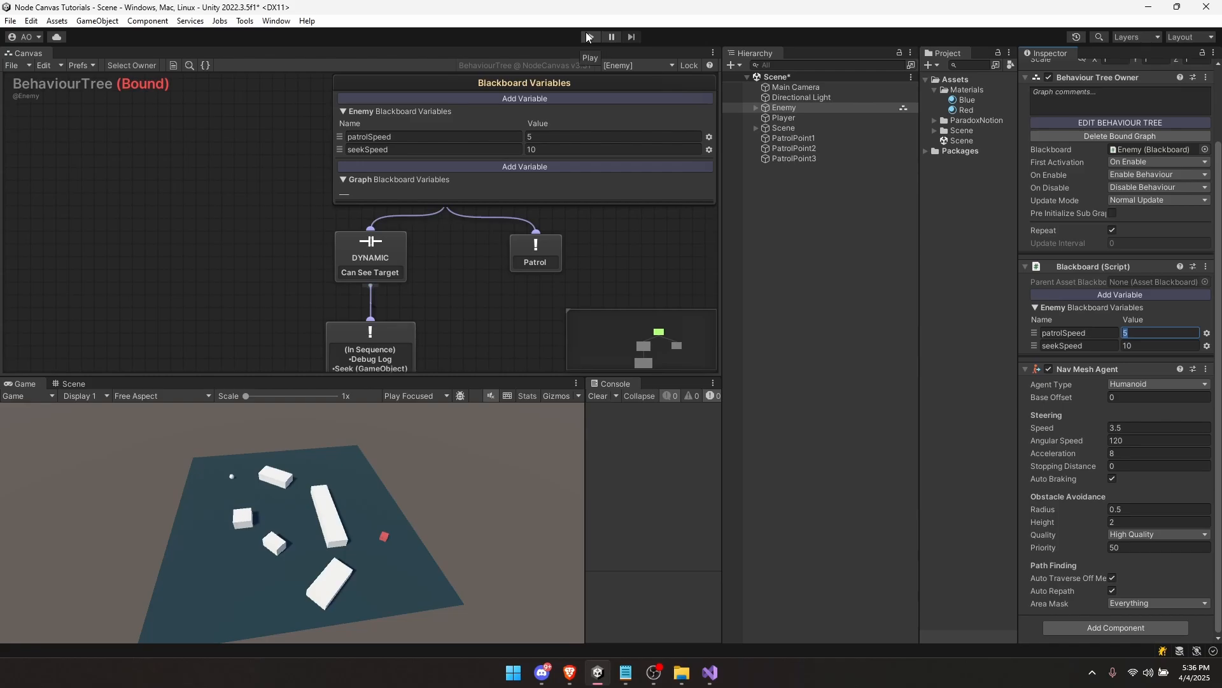
# Step: Run the scene and test the Enemy's patrolSpeed at 15, then return it to 10
pyautogui.click(589, 37)
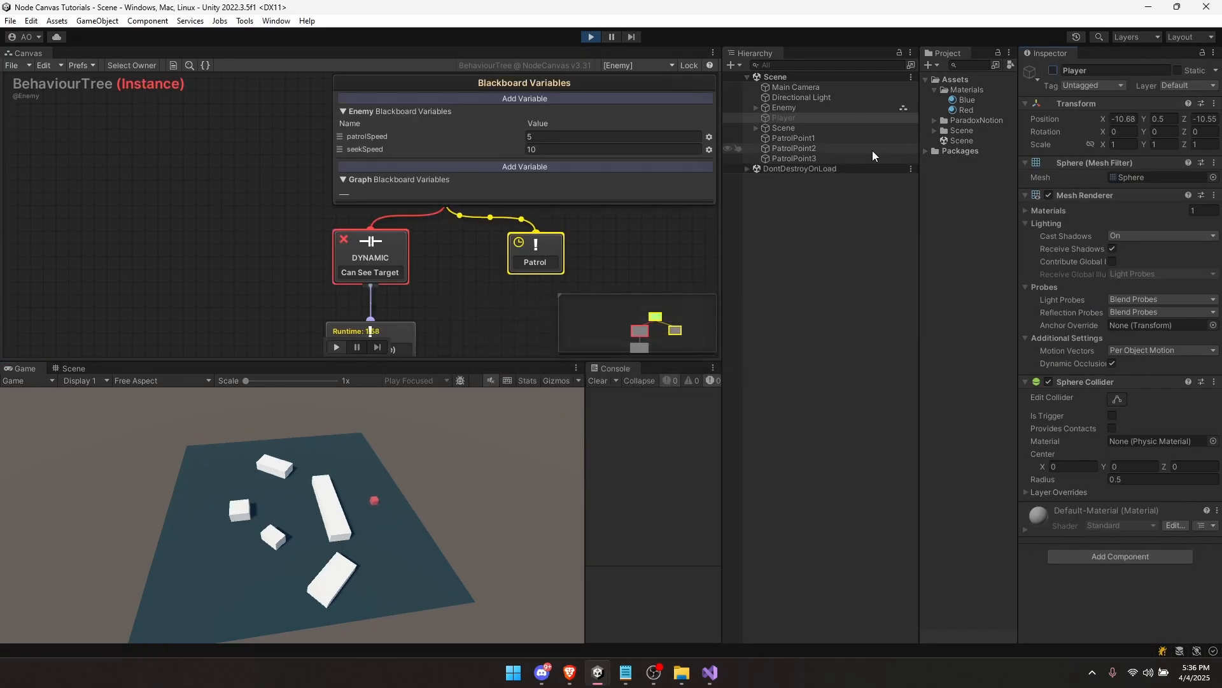
pyautogui.moveTo(495, 222); pyautogui.dragTo(360, 236, button='middle')
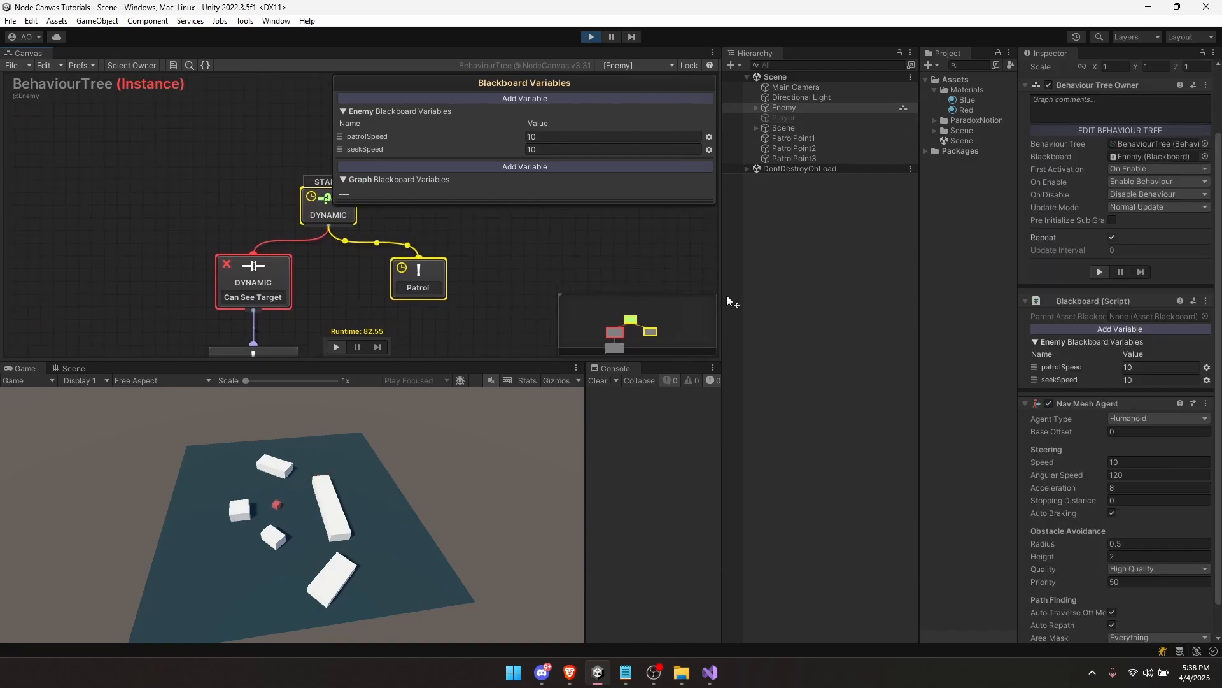
pyautogui.click(1144, 368)
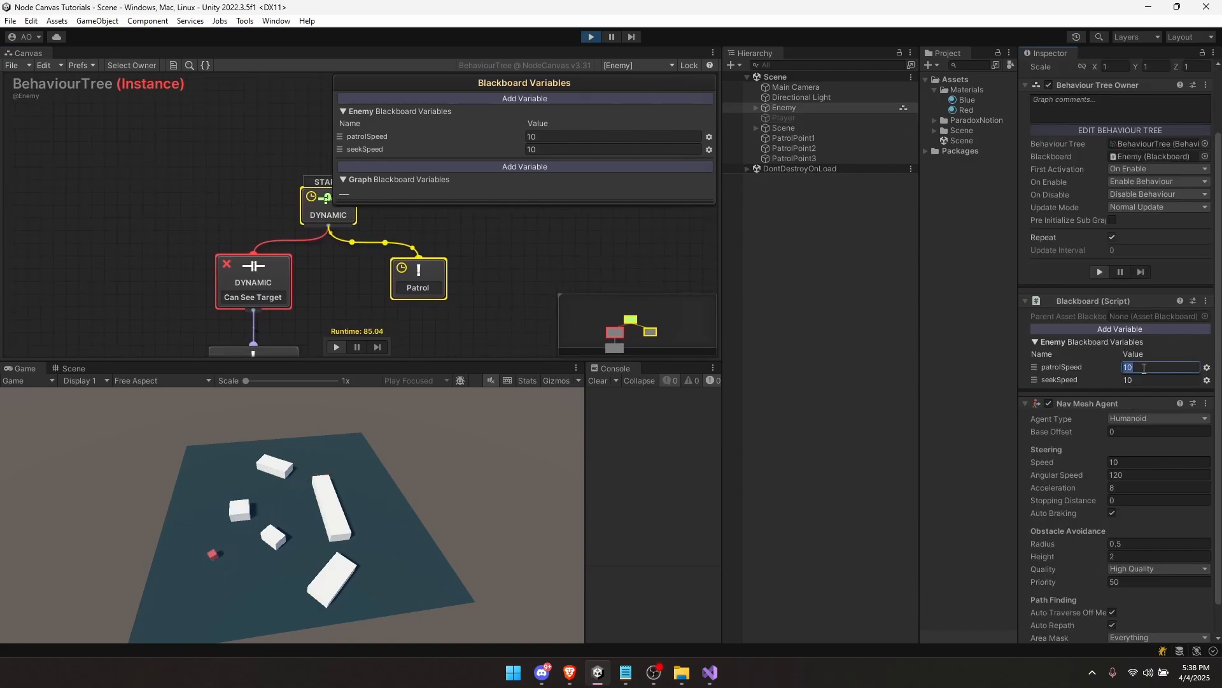
pyautogui.write('15')
pyautogui.write('10')
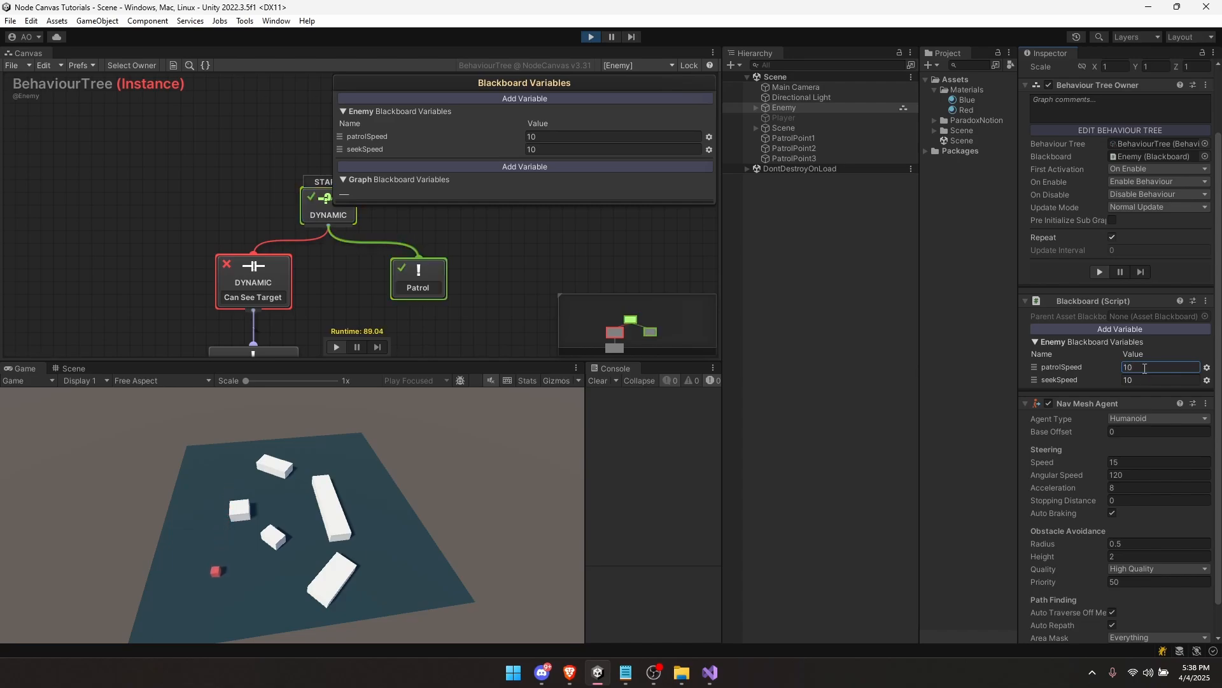
# Step: Examine the running Patrol node's settings and its link to the patrolSpeed variable
pyautogui.click(417, 290)
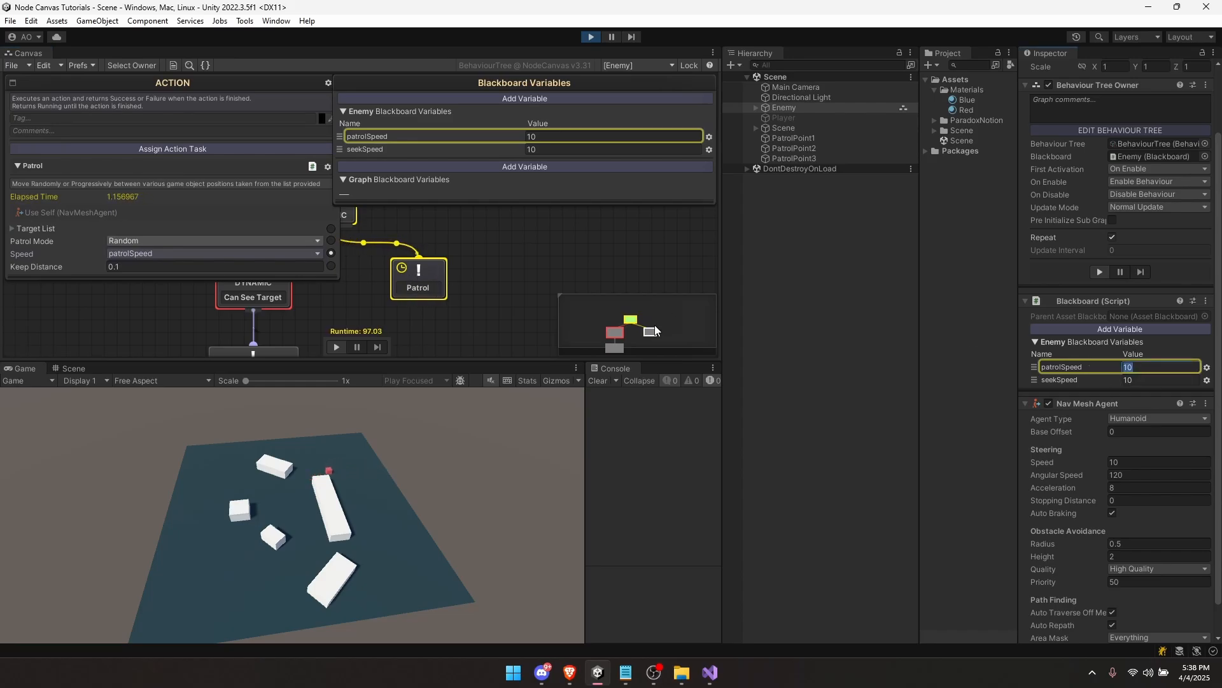
pyautogui.click(323, 228)
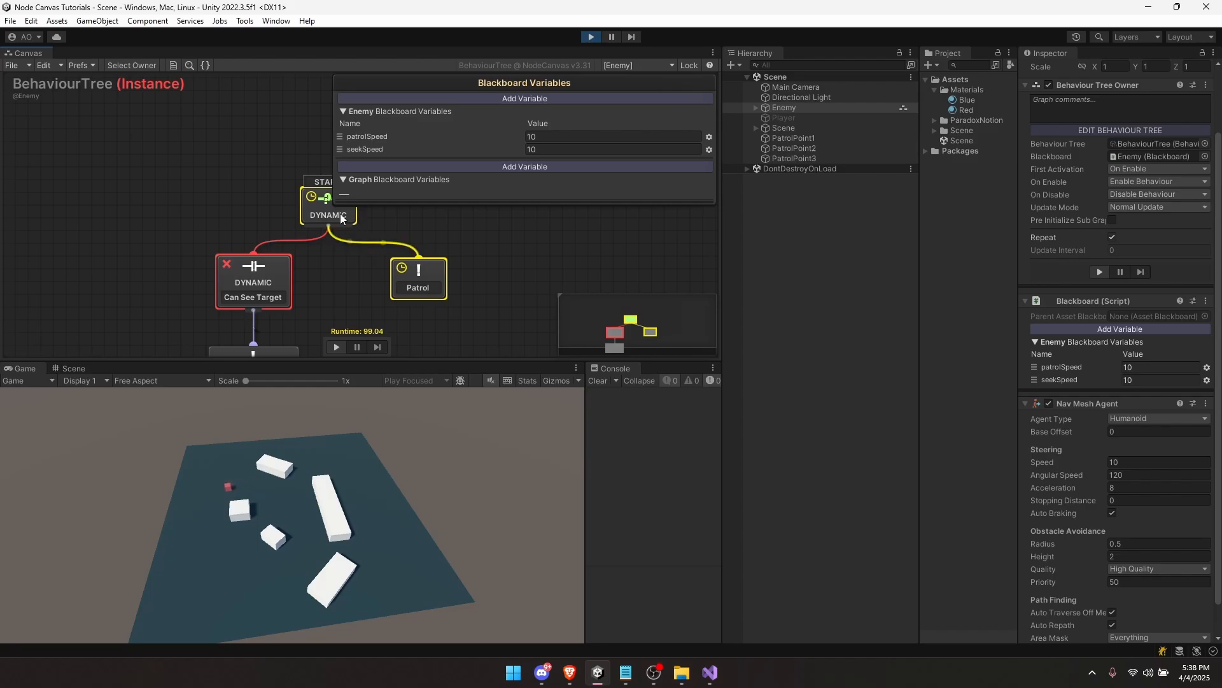
pyautogui.click(415, 268)
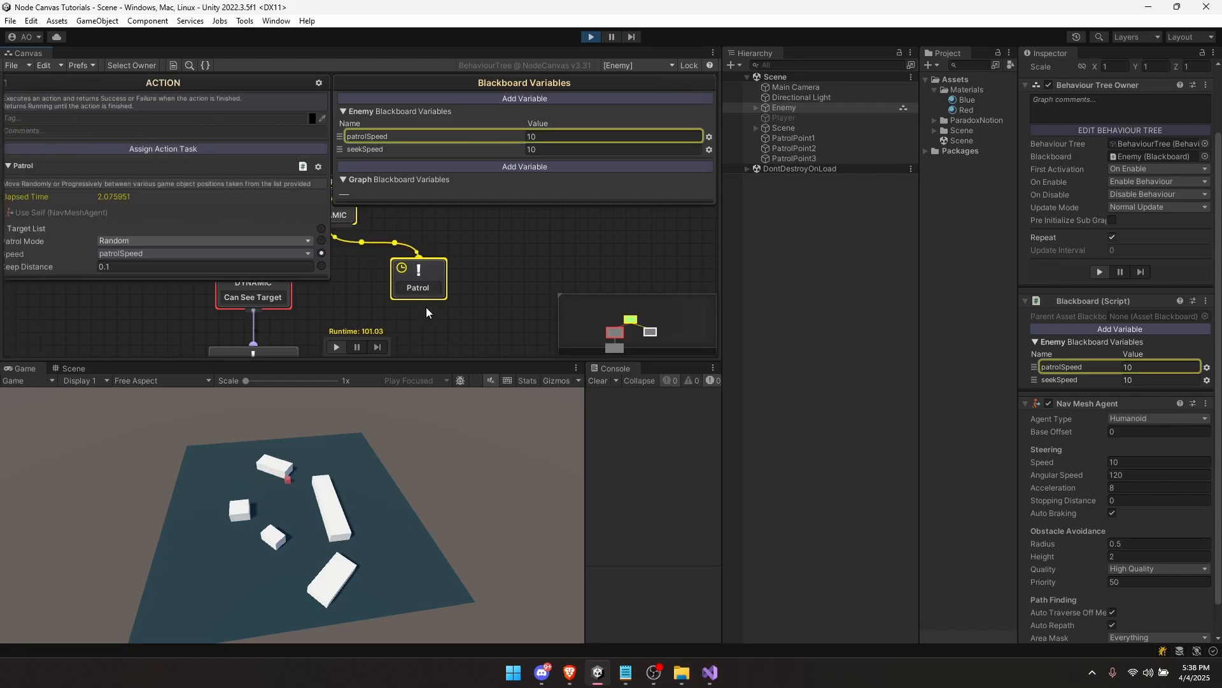
pyautogui.moveTo(418, 254); pyautogui.dragTo(457, 260, button='middle')
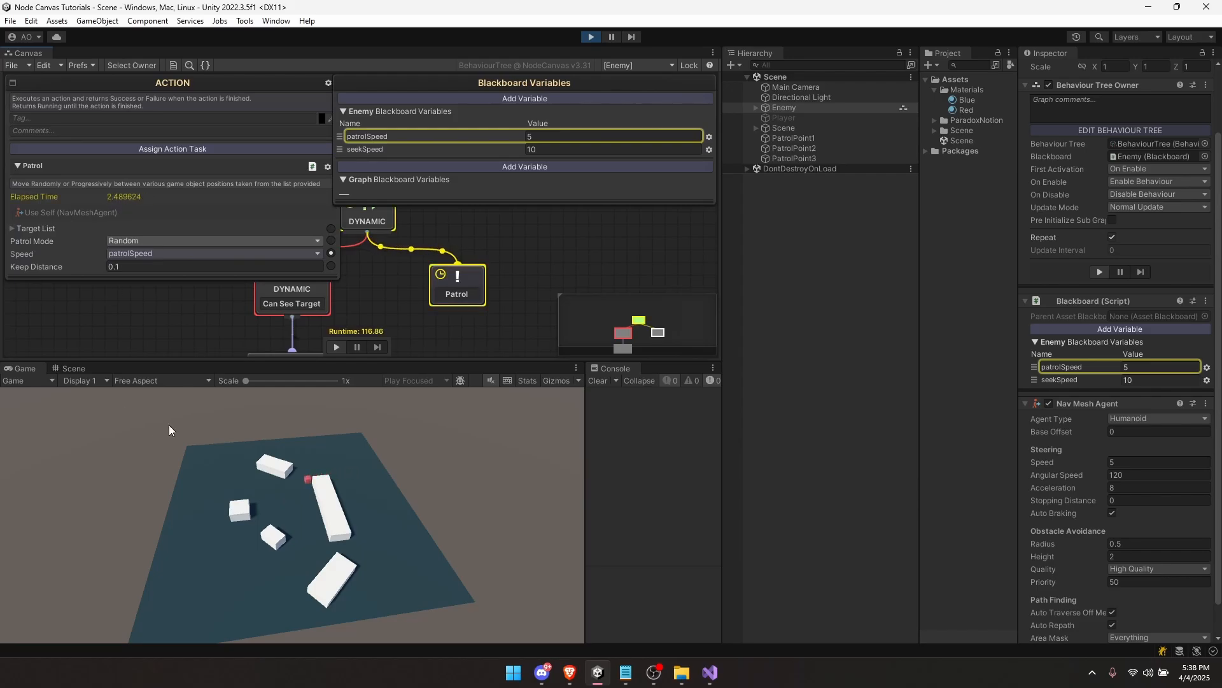
# Step: Test the Enemy's patrolSpeed at 20 in the running scene and stop the scene
pyautogui.click(1152, 365)
pyautogui.write('20')
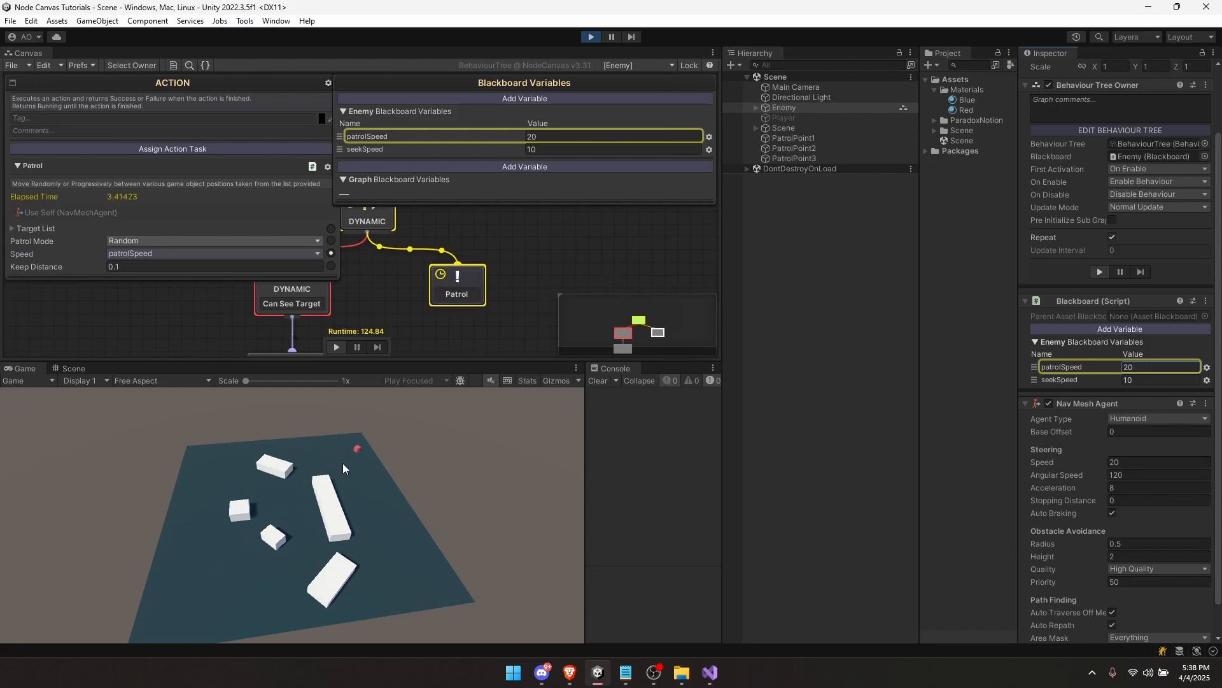
pyautogui.hotkey('ctrl', 'p')
# Step: Make two duplicates of the Enemy object in the scene
pyautogui.click(778, 108)
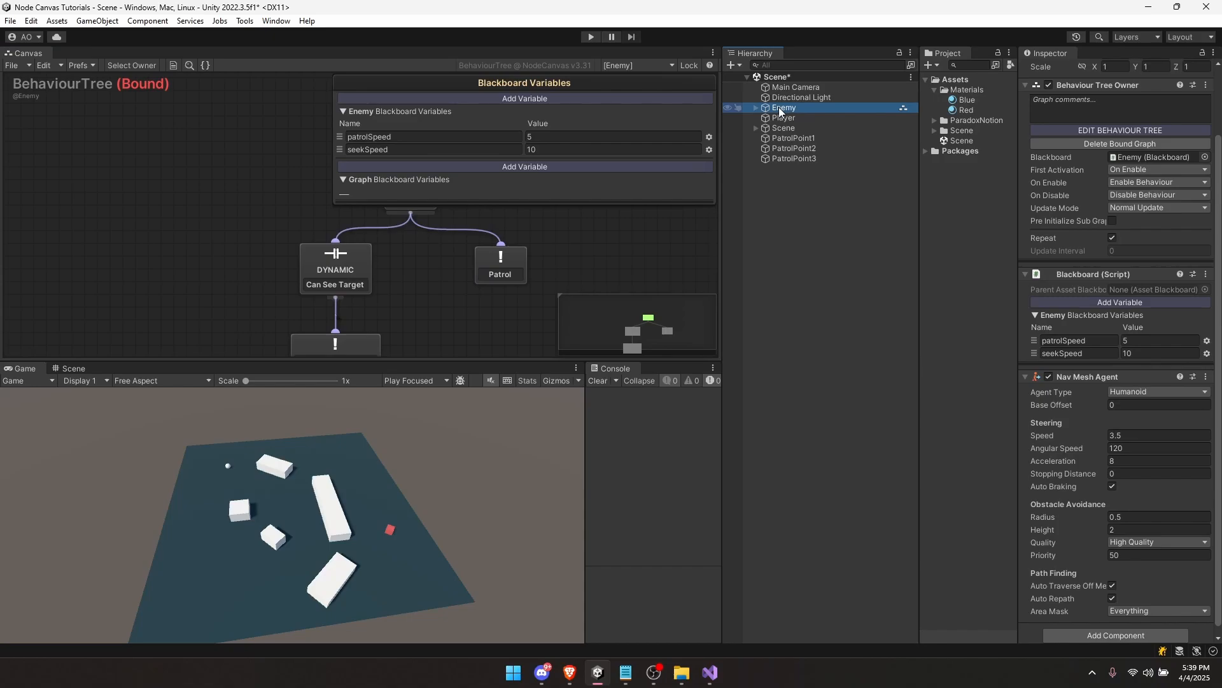
pyautogui.hotkey('ctrl', 'd')
pyautogui.hotkey('ctrl', 'd')
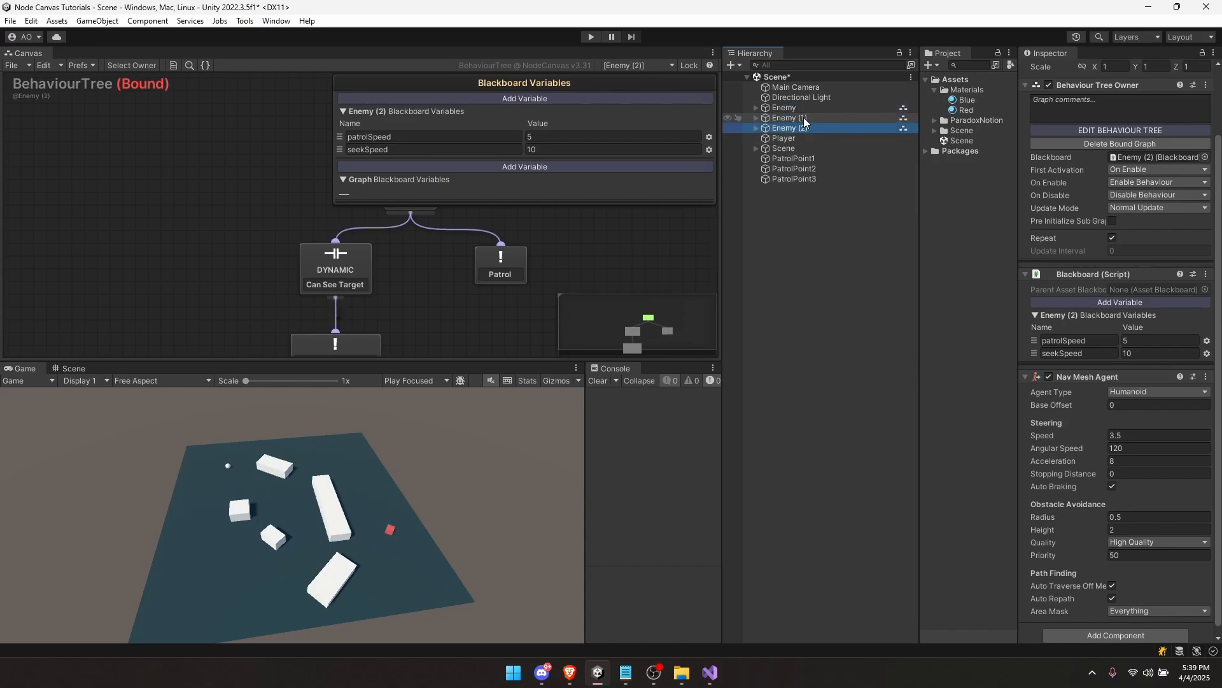
# Step: Set the patrolSpeed blackboard variable of the duplicate Enemy (1) to 1
pyautogui.click(804, 119)
pyautogui.click(1164, 340)
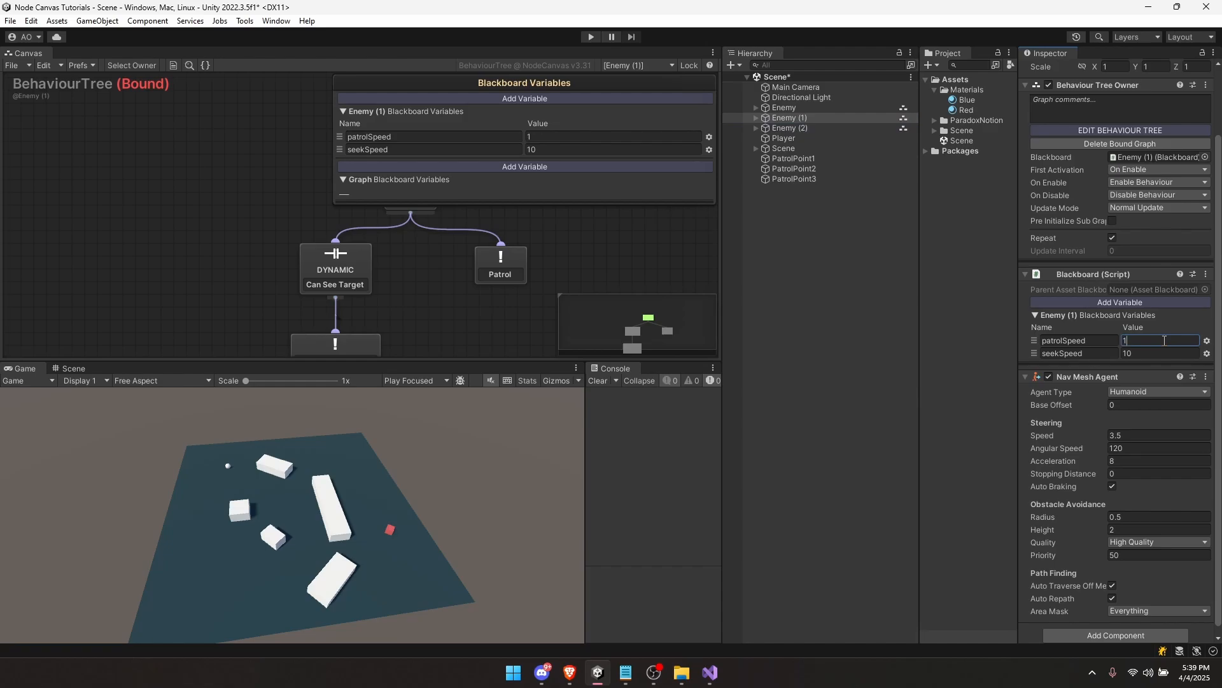
pyautogui.click(1136, 352)
# Step: Set the seekSpeed blackboard variable of Enemy (2) to 5 and run the scene
pyautogui.click(789, 128)
pyautogui.click(1148, 353)
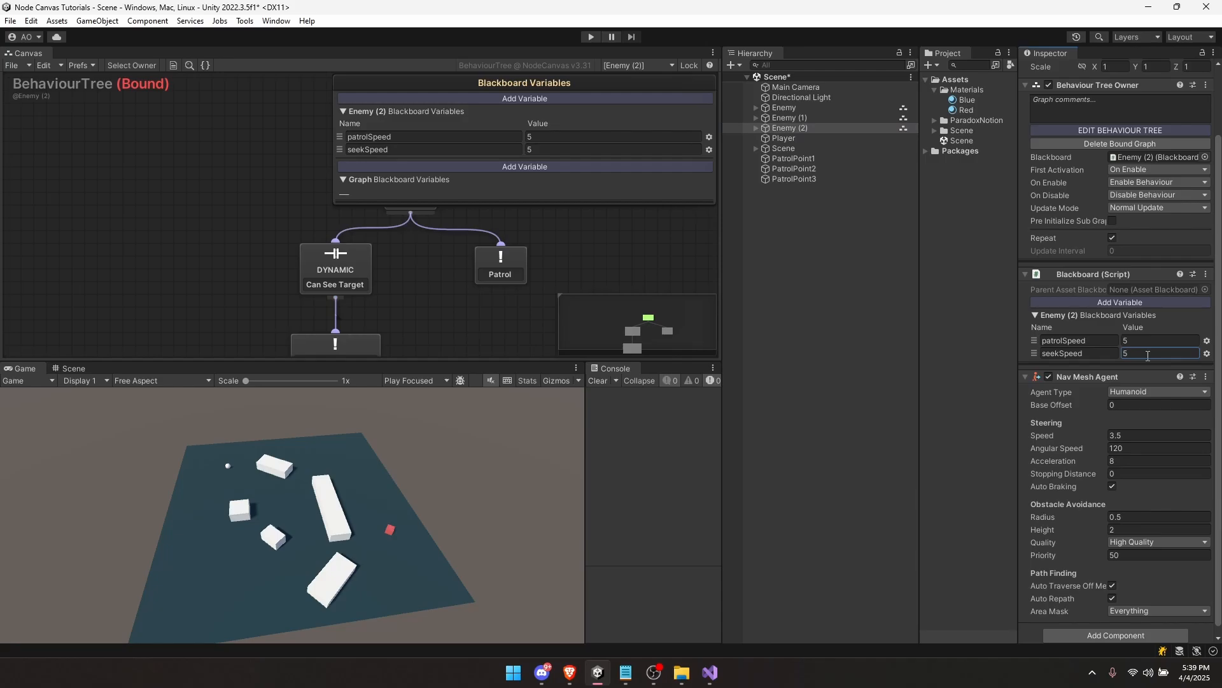
pyautogui.hotkey('ctrl', 'p')
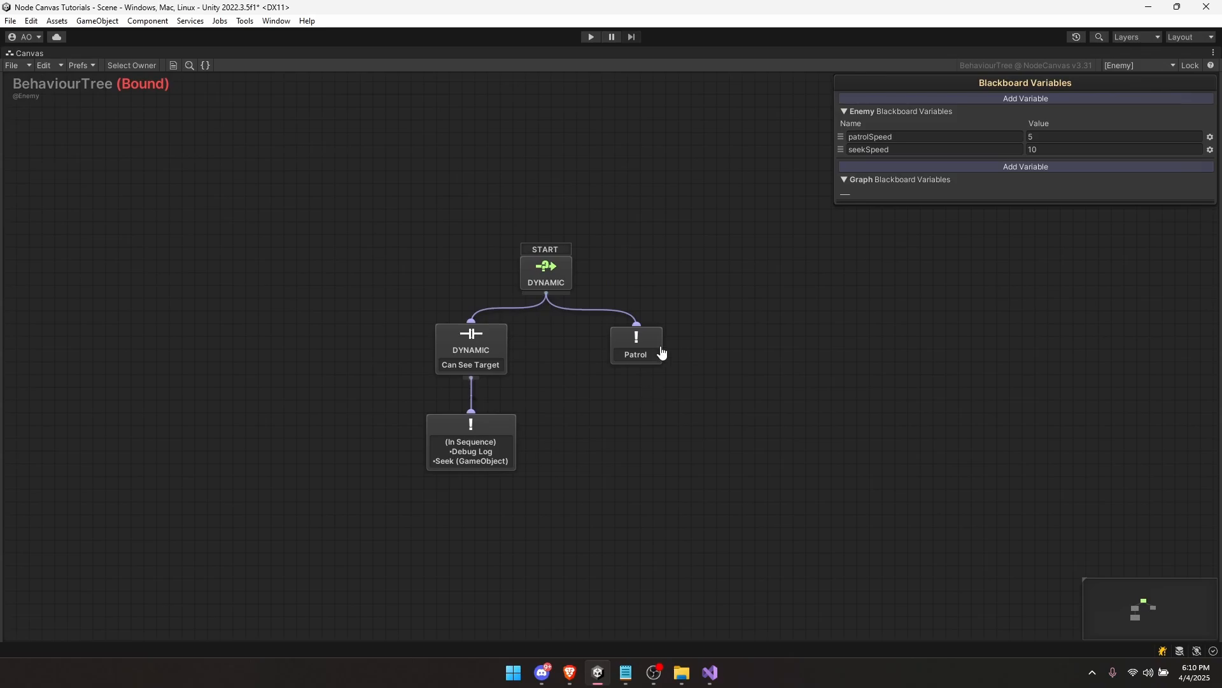
# Step: Examine the settings of the root Selector in the Enemy's behaviour tree
pyautogui.moveTo(529, 387); pyautogui.dragTo(539, 386, button='middle')
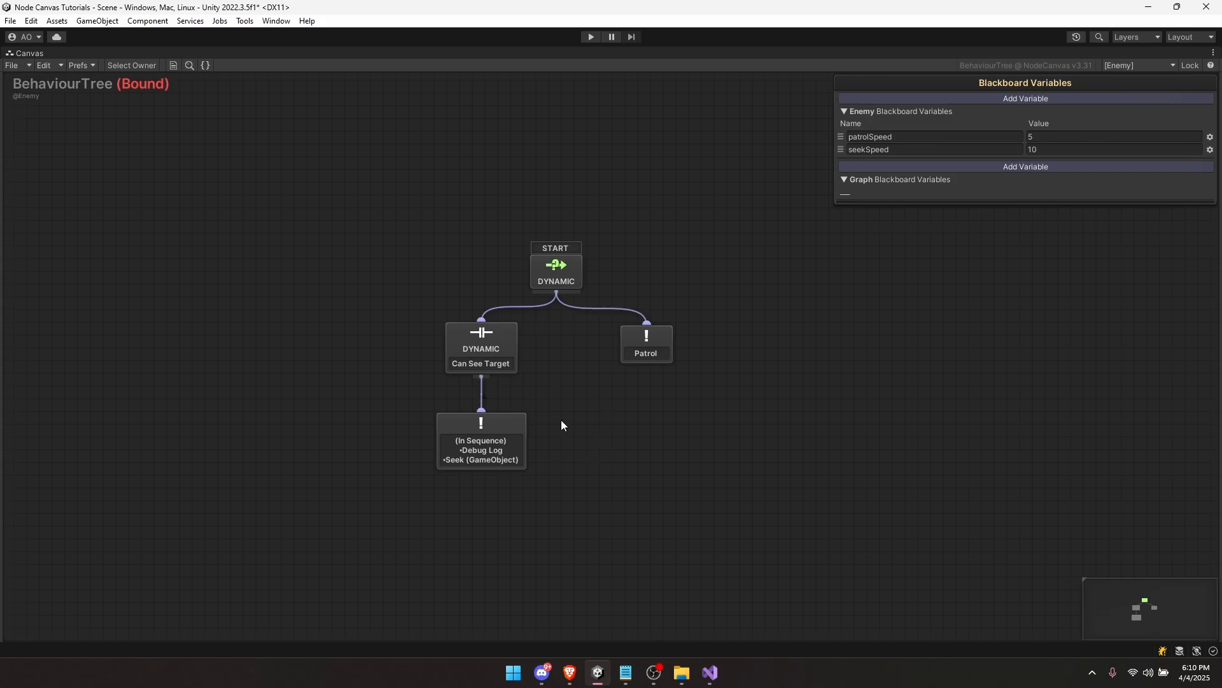
pyautogui.moveTo(562, 421); pyautogui.dragTo(552, 381, button='middle')
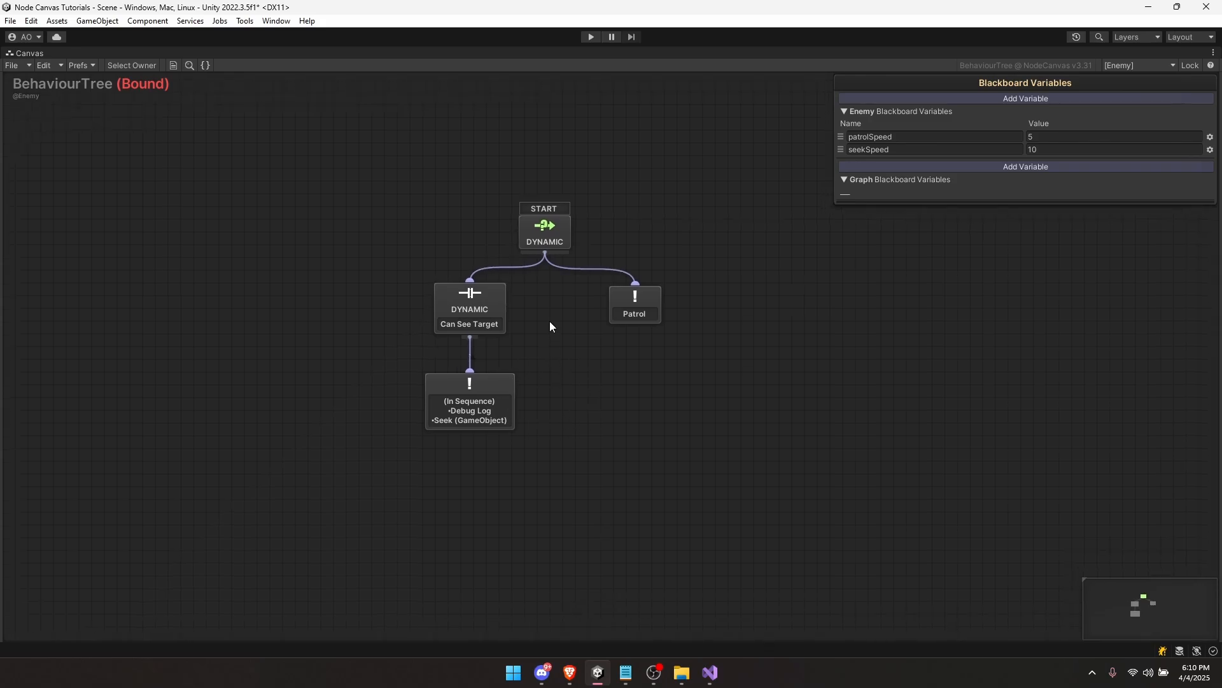
pyautogui.click(551, 247)
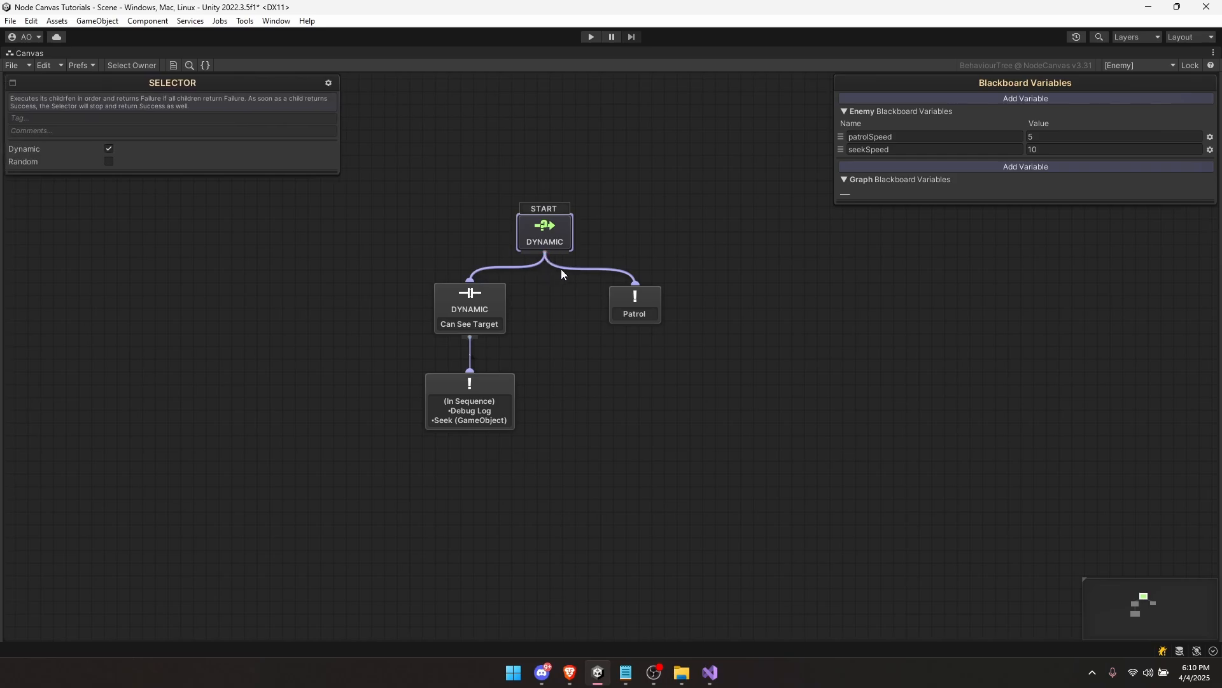
pyautogui.click(540, 368)
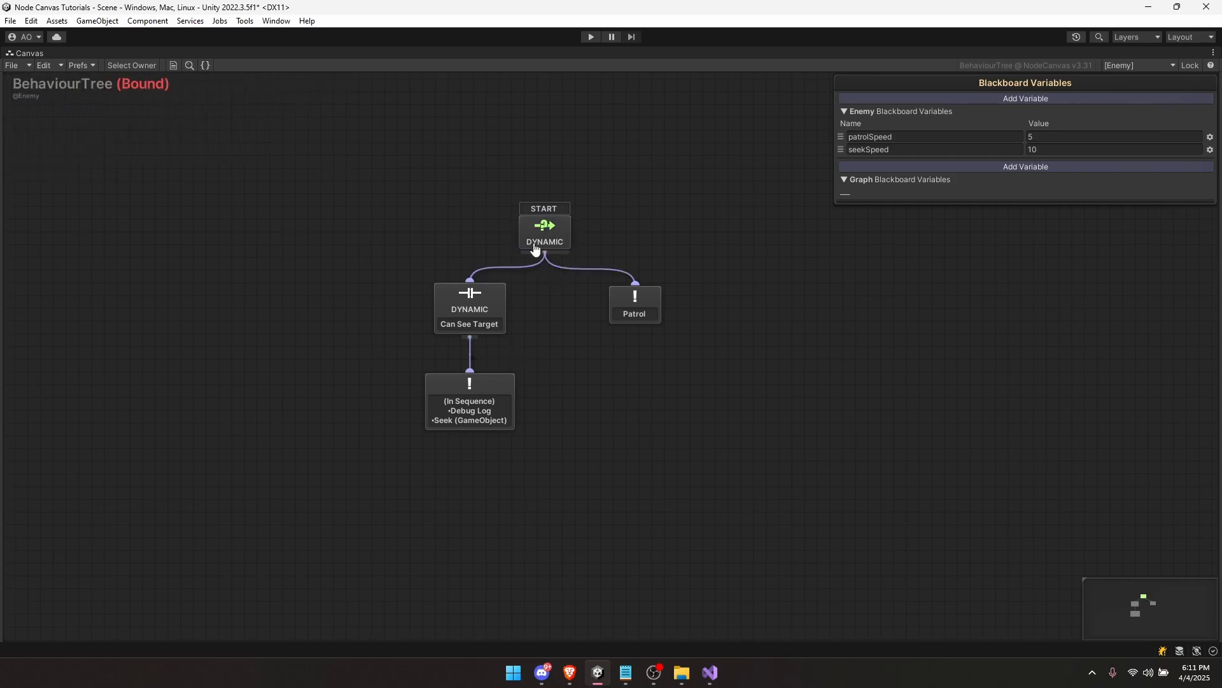
pyautogui.click(535, 248)
pyautogui.click(552, 384)
# Step: Add a Selector node to the behaviour tree and place it in the space beneath the Patrol branch
pyautogui.rightClick(564, 399)
pyautogui.write('sele')
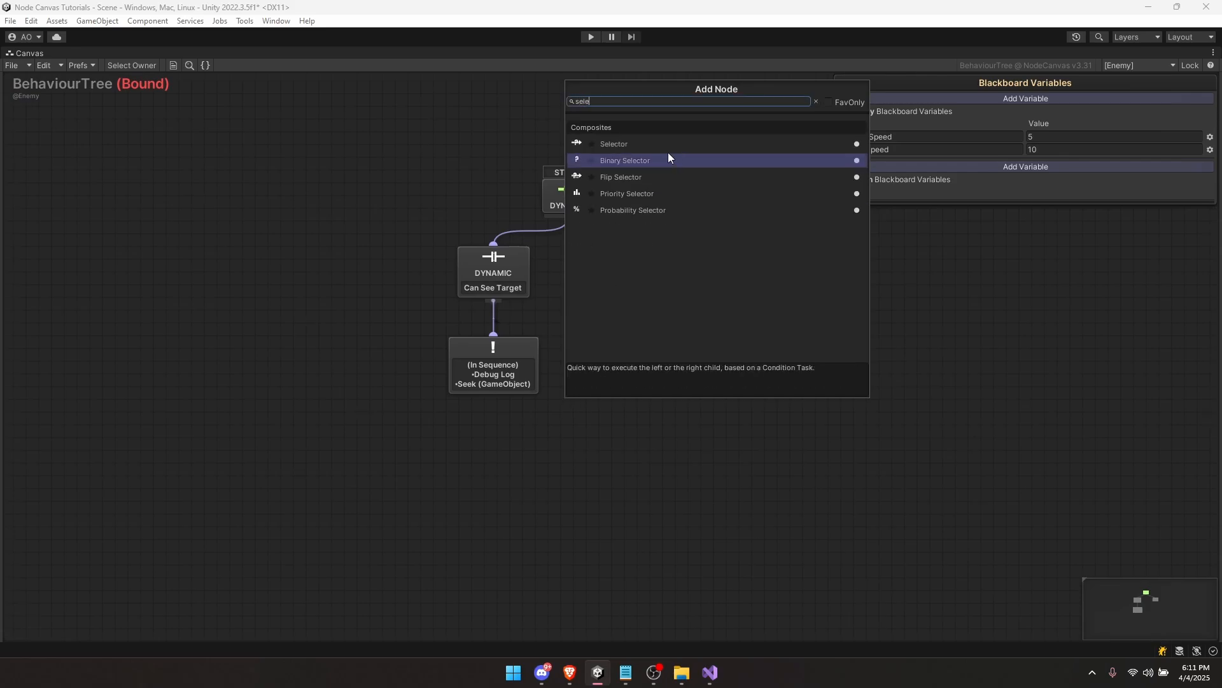
pyautogui.click(655, 147)
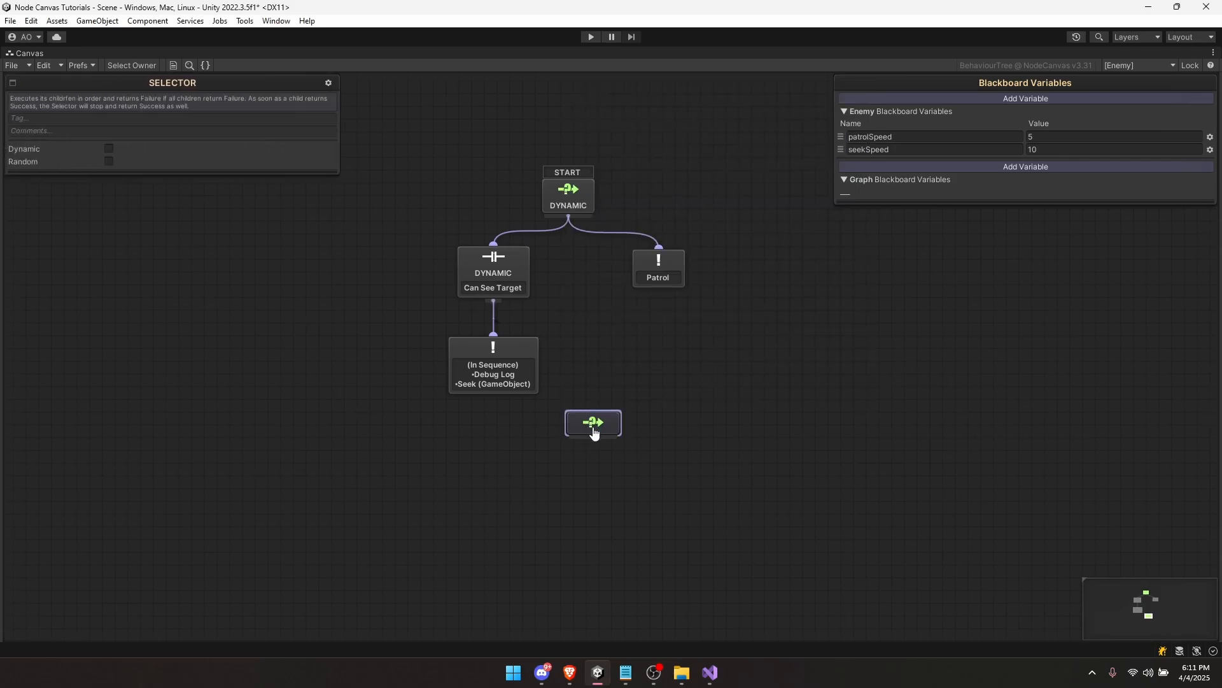
pyautogui.moveTo(592, 428); pyautogui.dragTo(581, 356)
# Step: Detach the Debug Log and Seek sequence from Can See Target and connect it as a child of the new Selector
pyautogui.moveTo(493, 369); pyautogui.dragTo(457, 468)
pyautogui.click(463, 375)
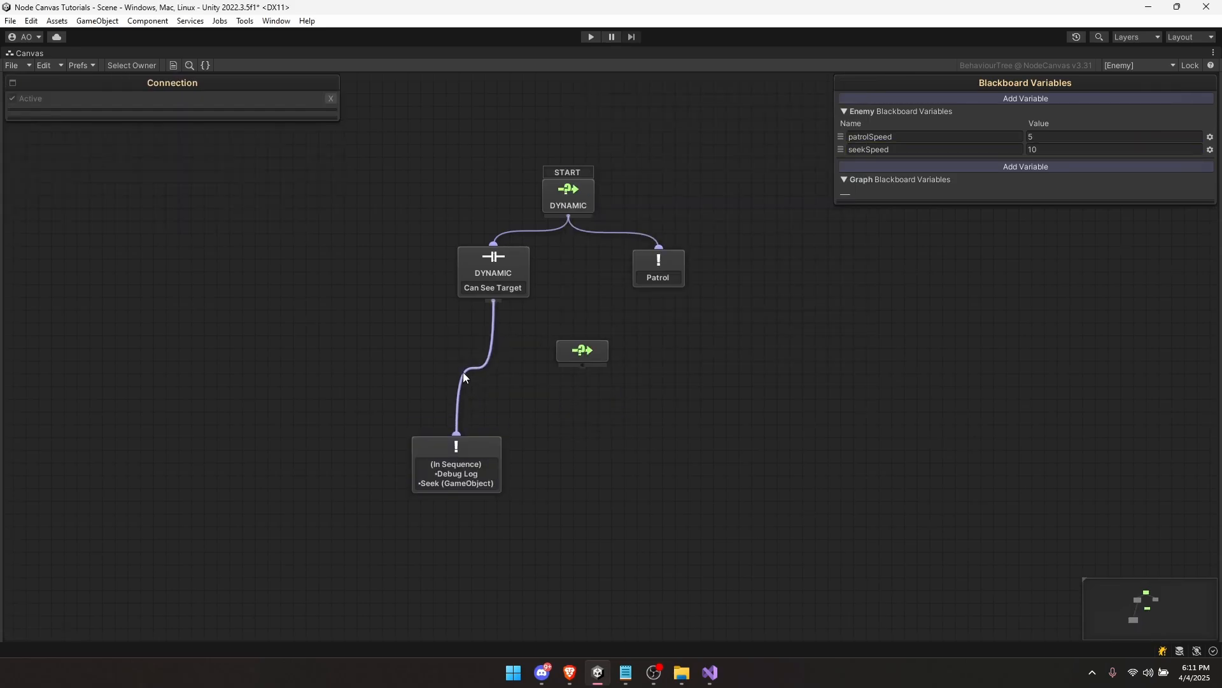
pyautogui.press('Delete')
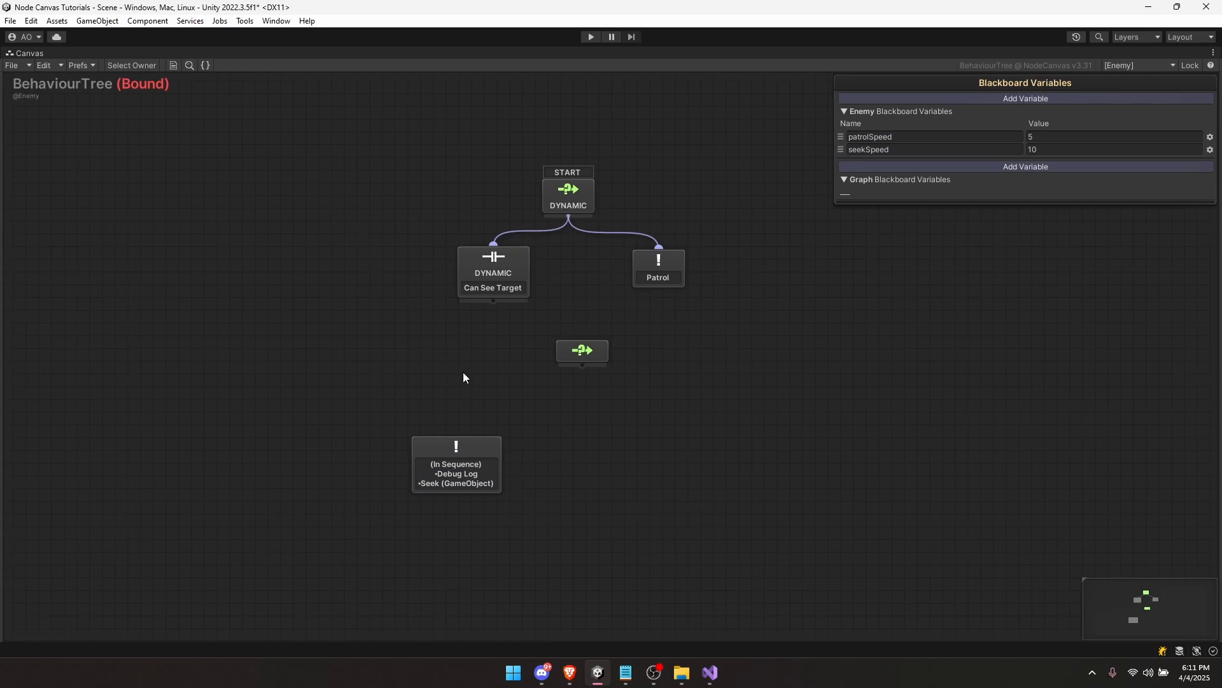
pyautogui.moveTo(584, 364); pyautogui.dragTo(458, 456)
# Step: Add a second child Action node under the new Selector and assign it the Debug Log task
pyautogui.moveTo(492, 391); pyautogui.dragTo(531, 438)
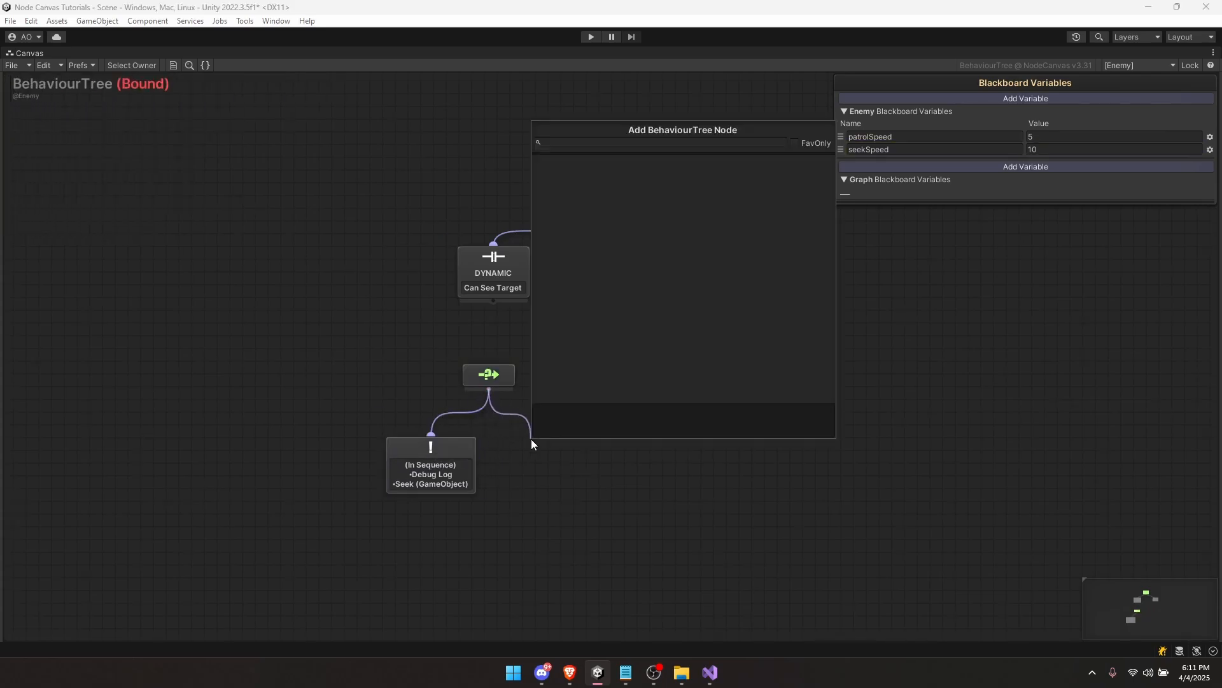
pyautogui.click(601, 170)
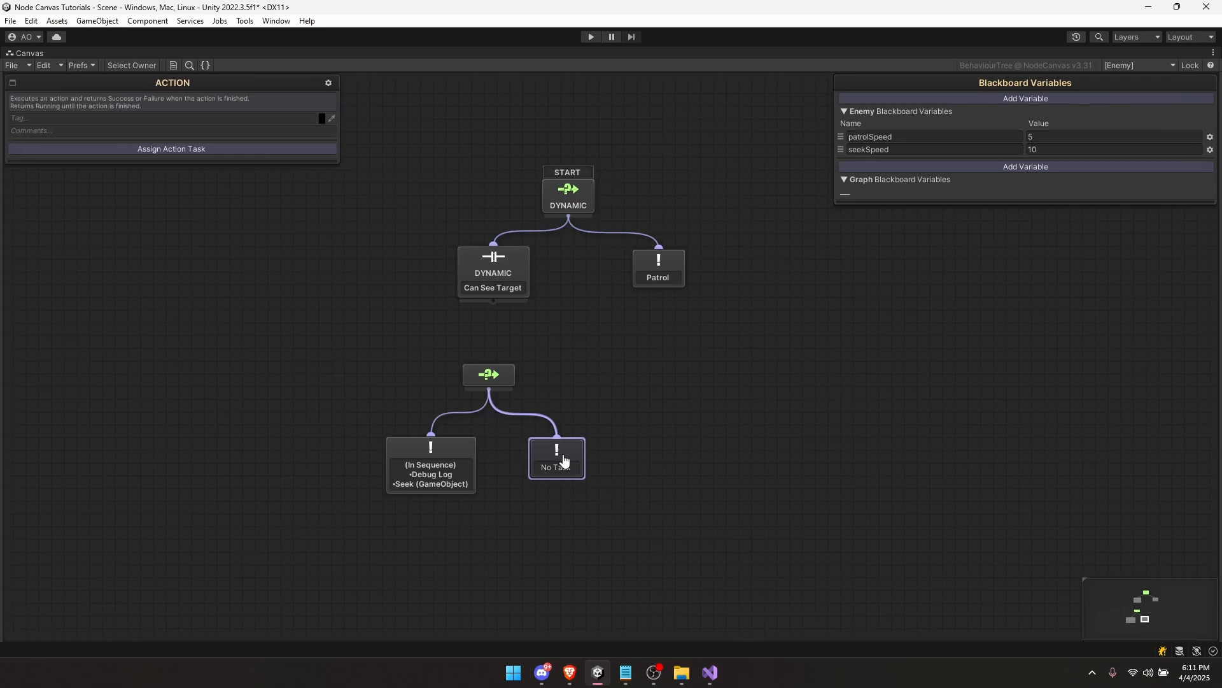
pyautogui.click(279, 148)
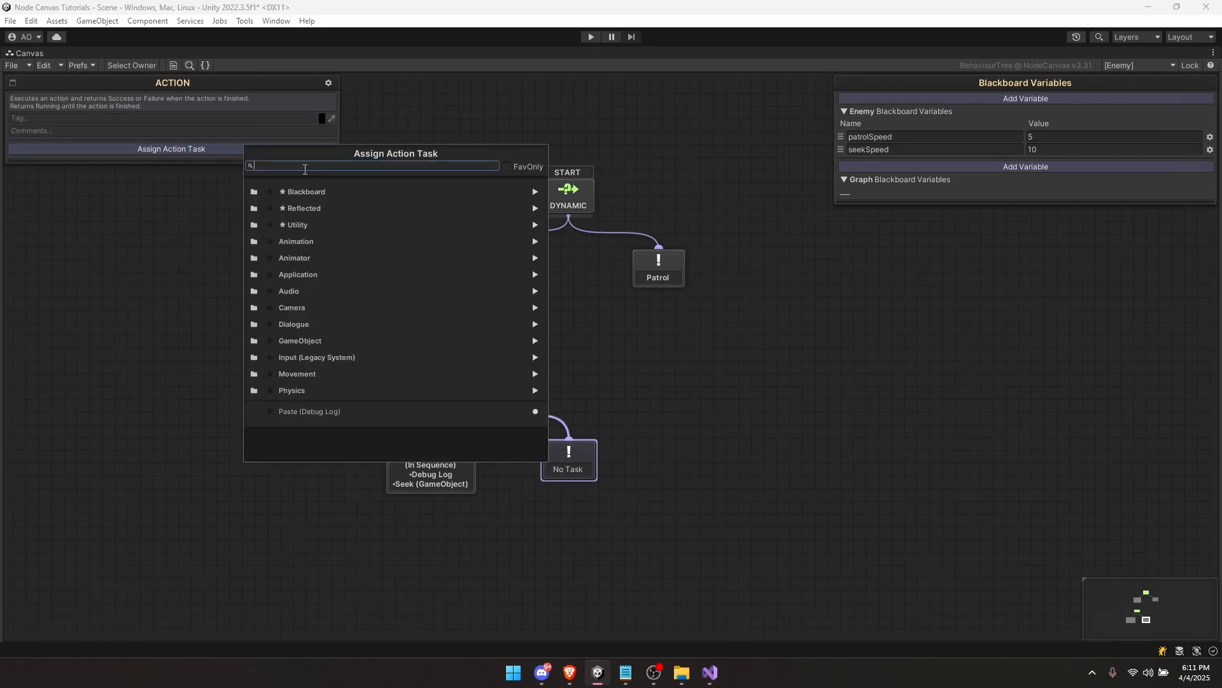
pyautogui.write('log')
pyautogui.click(302, 208)
# Step: Set the new Debug Log's message to "Ive got you now!", its Label YOffset to 1 and Seconds To Run to 3
pyautogui.moveTo(152, 225); pyautogui.dragTo(147, 224)
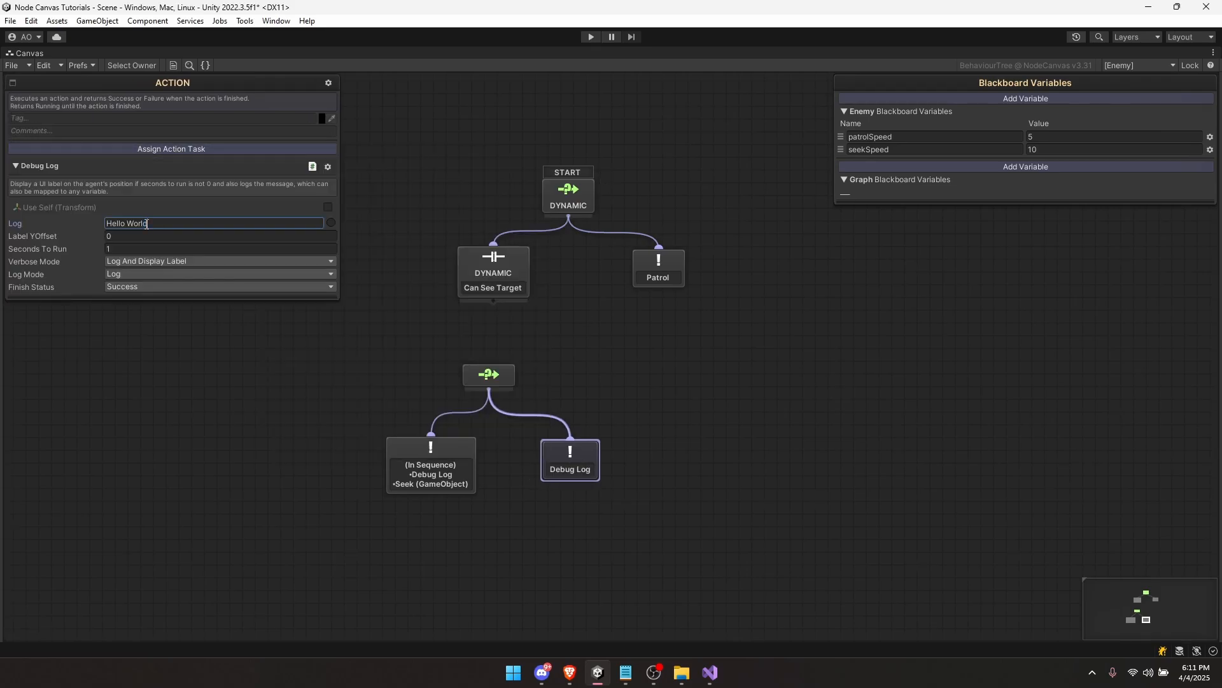
pyautogui.press('BackSpace')
pyautogui.write('Ive got yuou')
pyautogui.write('now!')
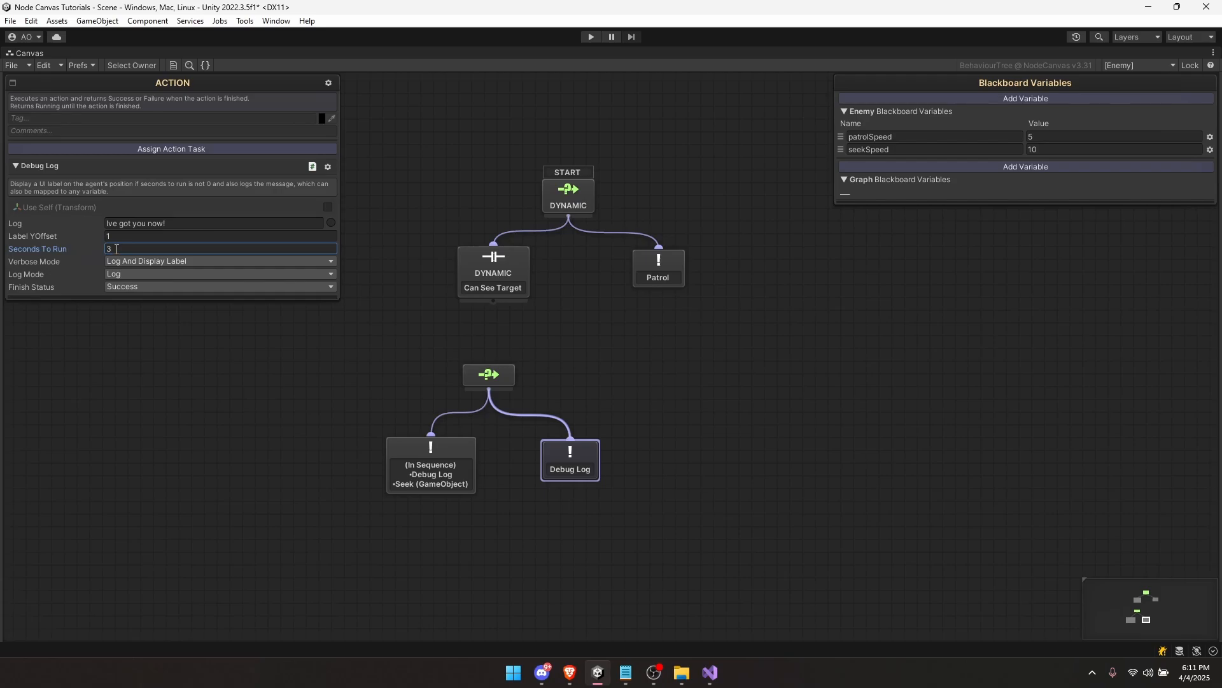
# Step: Connect Can See Target to the new Selector and align the Selector with its children directly beneath it
pyautogui.moveTo(494, 301); pyautogui.dragTo(495, 373)
pyautogui.click(499, 280)
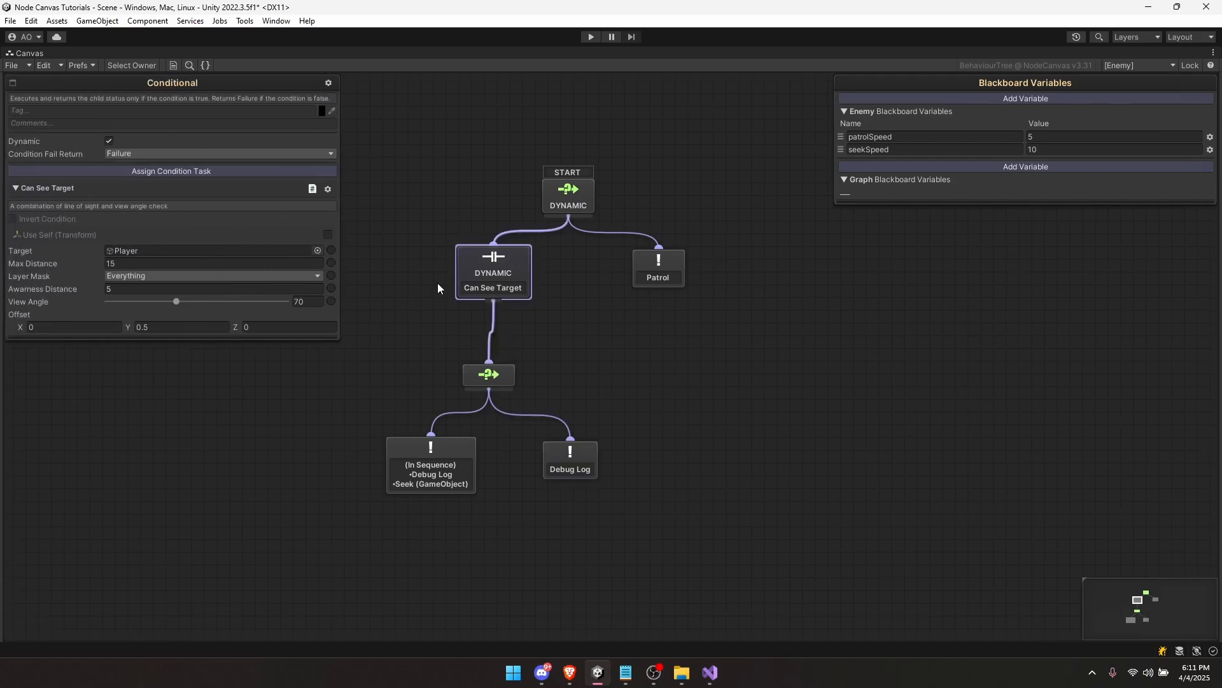
pyautogui.click(501, 378)
pyautogui.moveTo(602, 503); pyautogui.dragTo(483, 367)
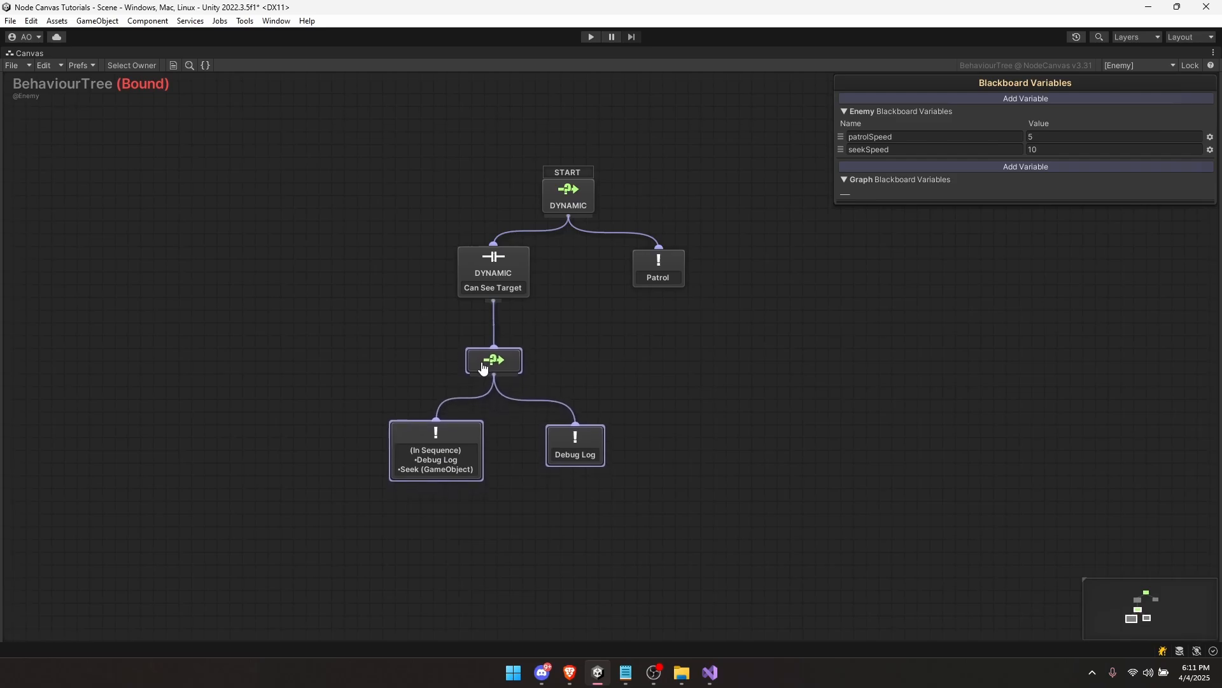
# Step: Make the new Selector Dynamic and inspect the Can See Target conditional above it
pyautogui.click(483, 367)
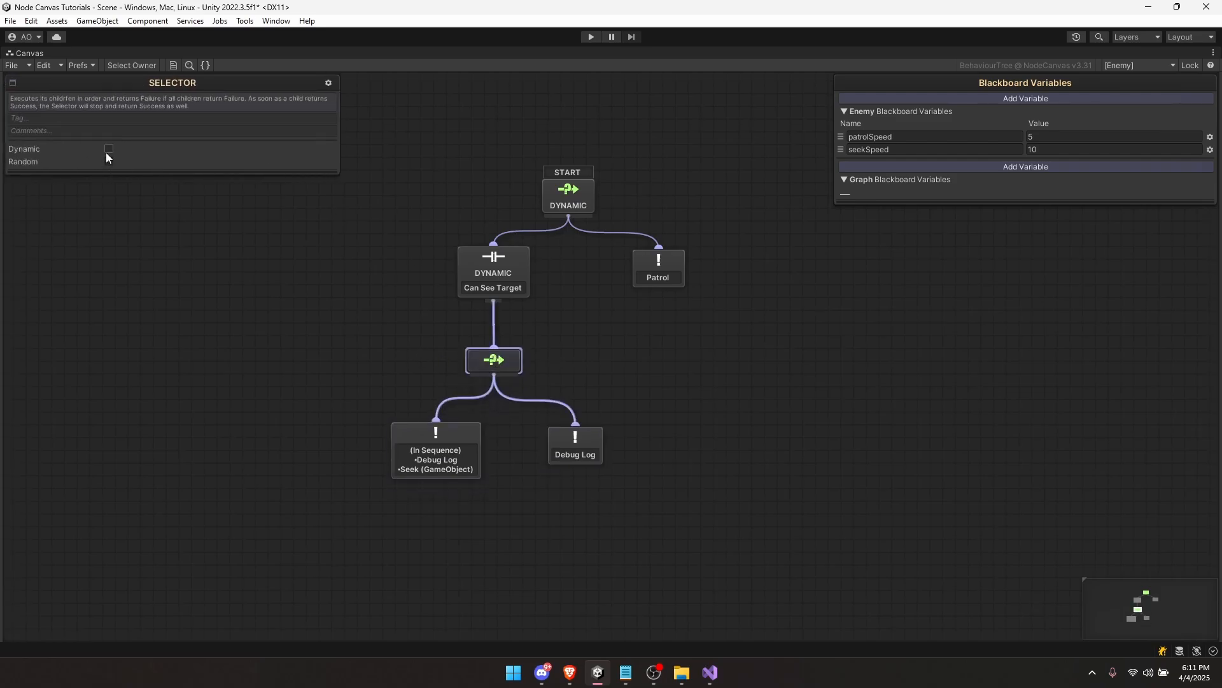
pyautogui.click(108, 151)
pyautogui.moveTo(495, 287); pyautogui.dragTo(491, 243, button='middle')
pyautogui.click(489, 233)
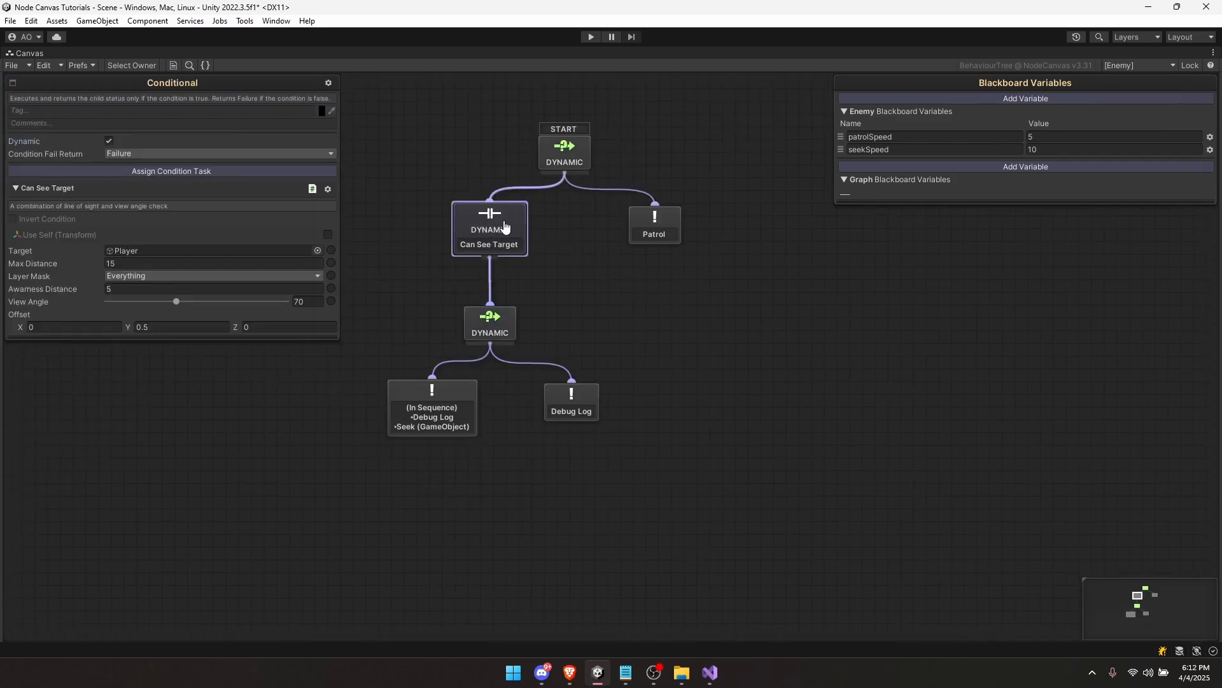
# Step: Add a Conditional decorator node and place it beside the Debug Log and Seek sequence
pyautogui.moveTo(452, 337); pyautogui.dragTo(468, 300, button='middle')
pyautogui.rightClick(355, 391)
pyautogui.click(440, 167)
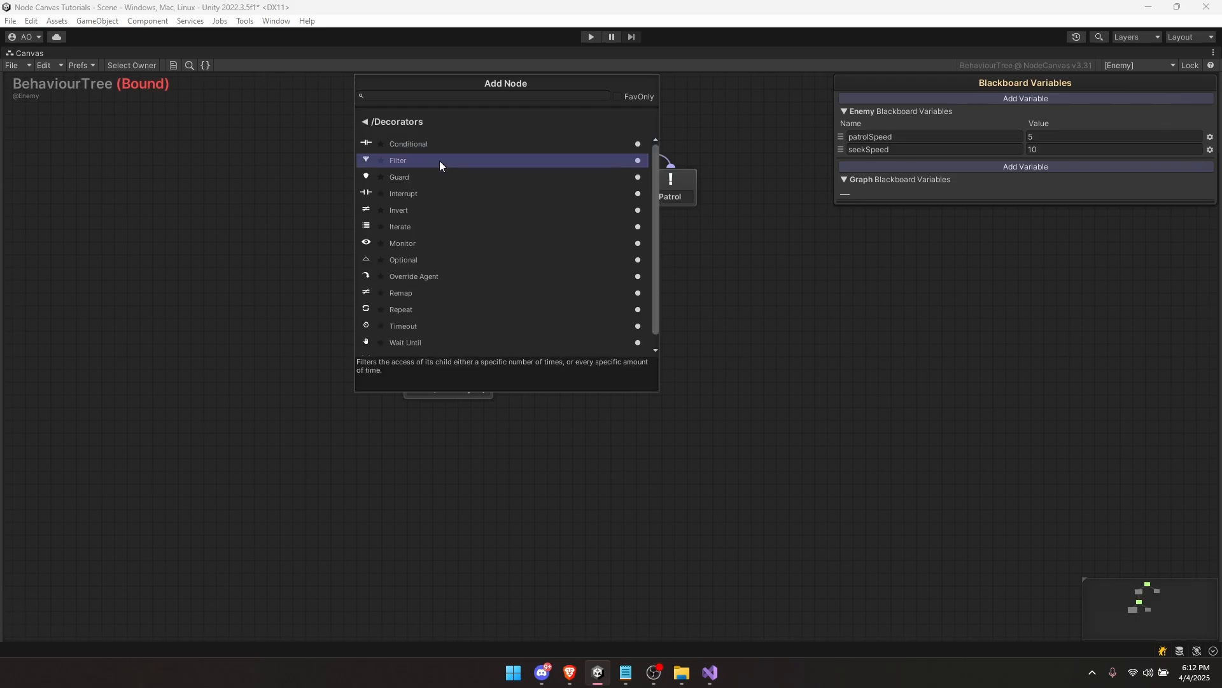
pyautogui.click(435, 148)
pyautogui.moveTo(378, 422); pyautogui.dragTo(388, 329)
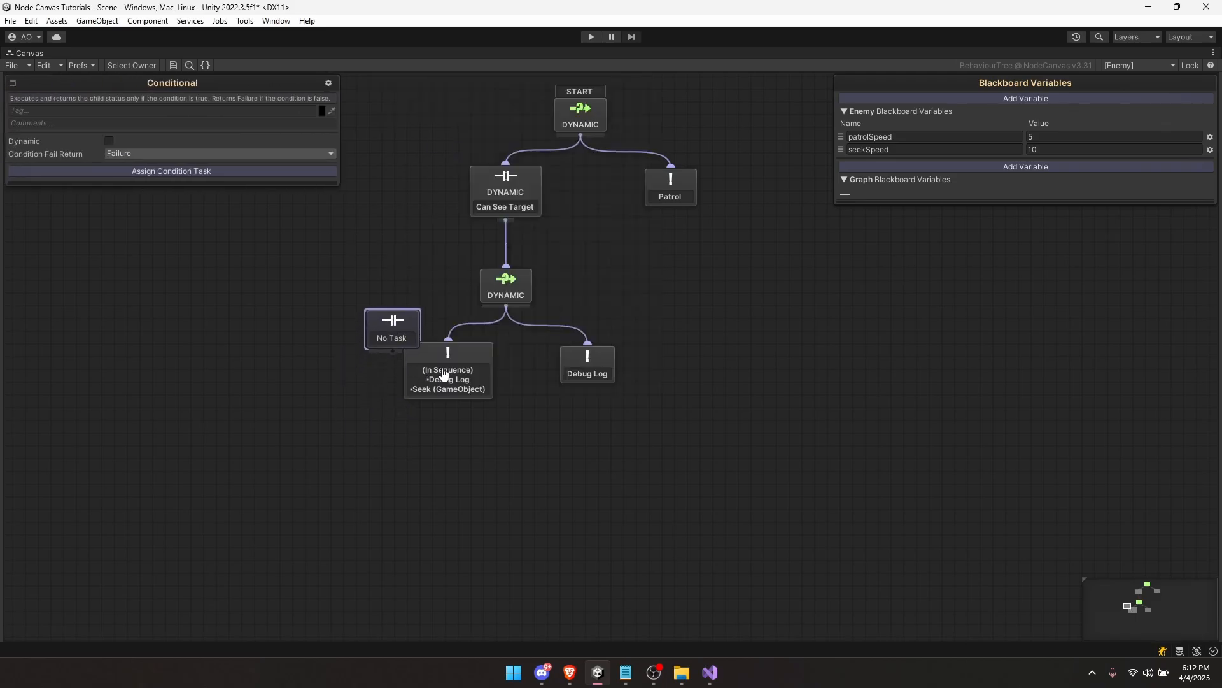
# Step: Insert the Conditional between the lower Selector and the Debug Log and Seek sequence, lining the nodes up vertically
pyautogui.moveTo(440, 369); pyautogui.dragTo(434, 443)
pyautogui.moveTo(443, 401); pyautogui.dragTo(455, 367)
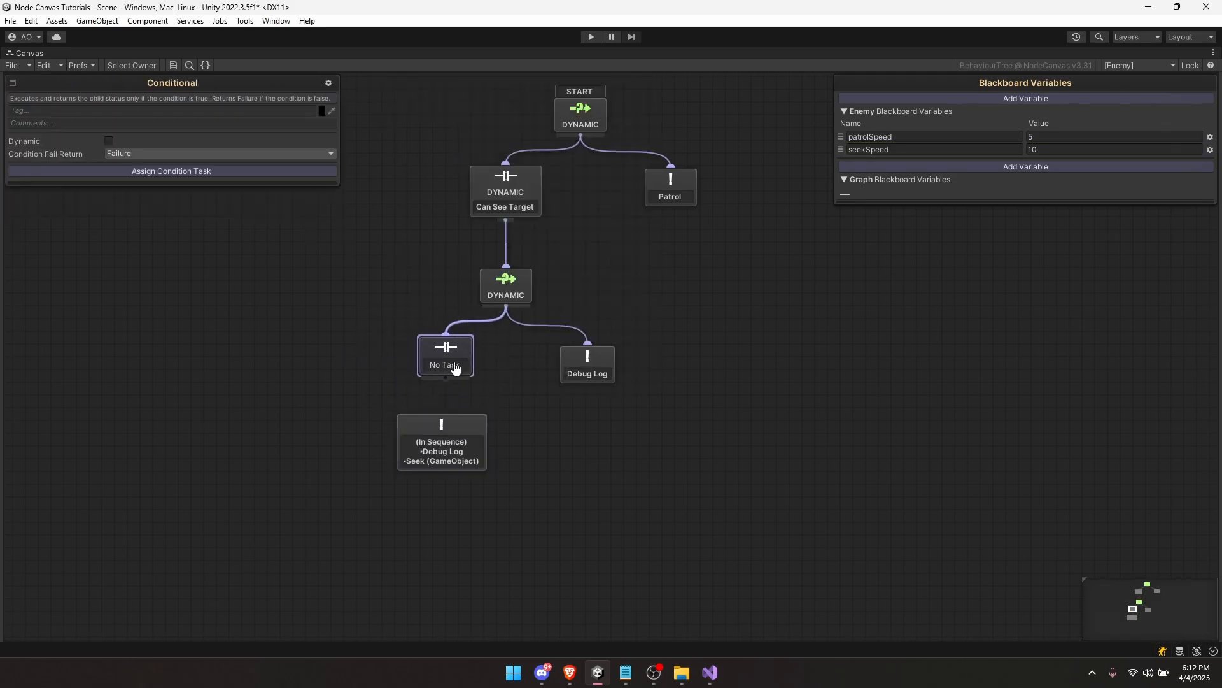
pyautogui.moveTo(448, 429); pyautogui.dragTo(448, 426)
pyautogui.moveTo(452, 369); pyautogui.dragTo(450, 374)
pyautogui.moveTo(458, 438); pyautogui.dragTo(460, 442)
pyautogui.click(449, 375)
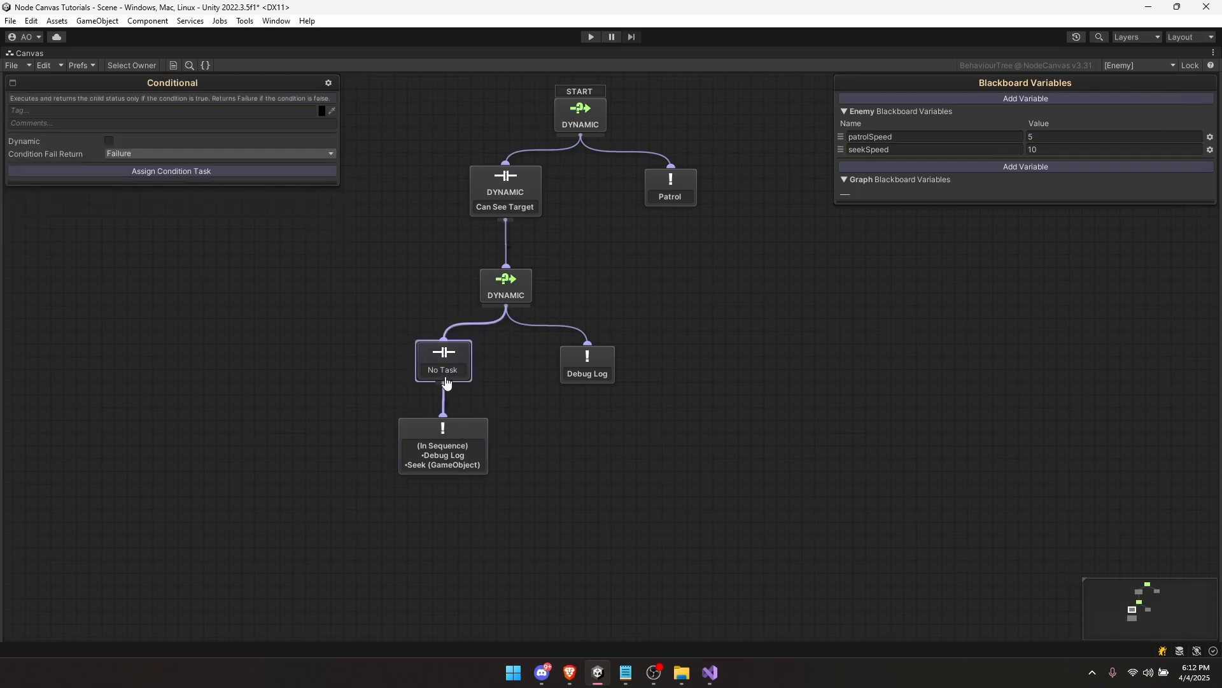
# Step: Assign the Target Within Distance condition to the new Conditional, with Check Type Greater Than and Distance 3
pyautogui.click(203, 172)
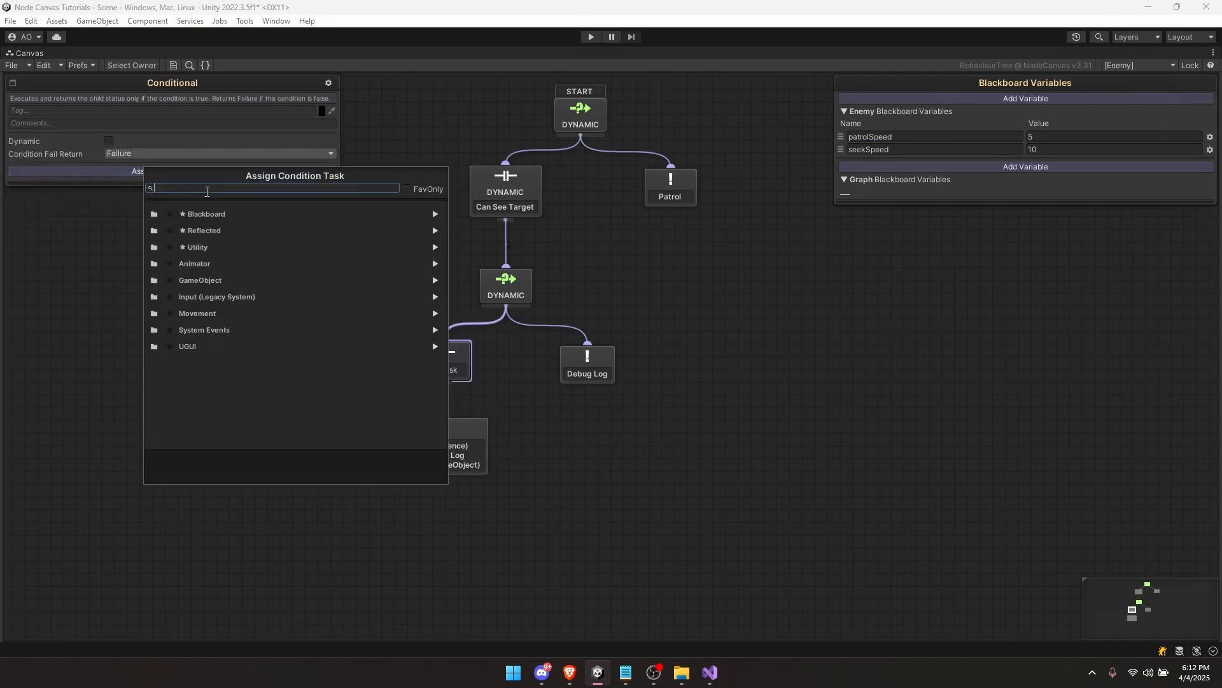
pyautogui.click(210, 313)
pyautogui.click(248, 297)
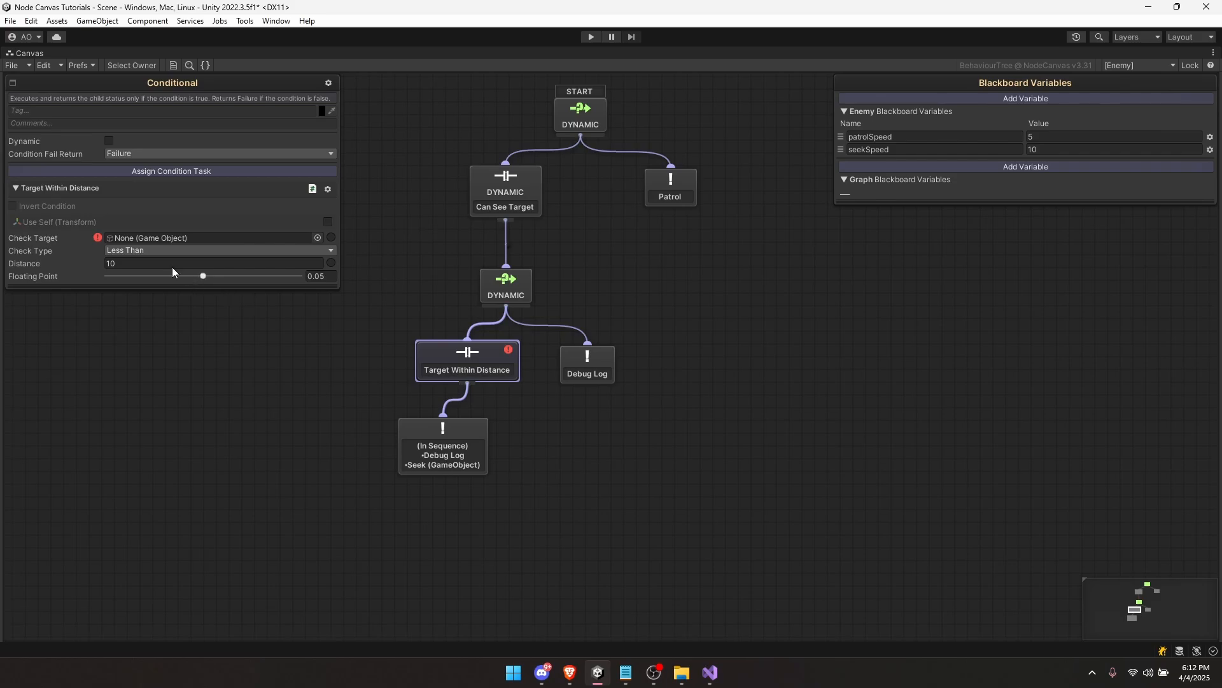
pyautogui.click(166, 250)
pyautogui.click(141, 275)
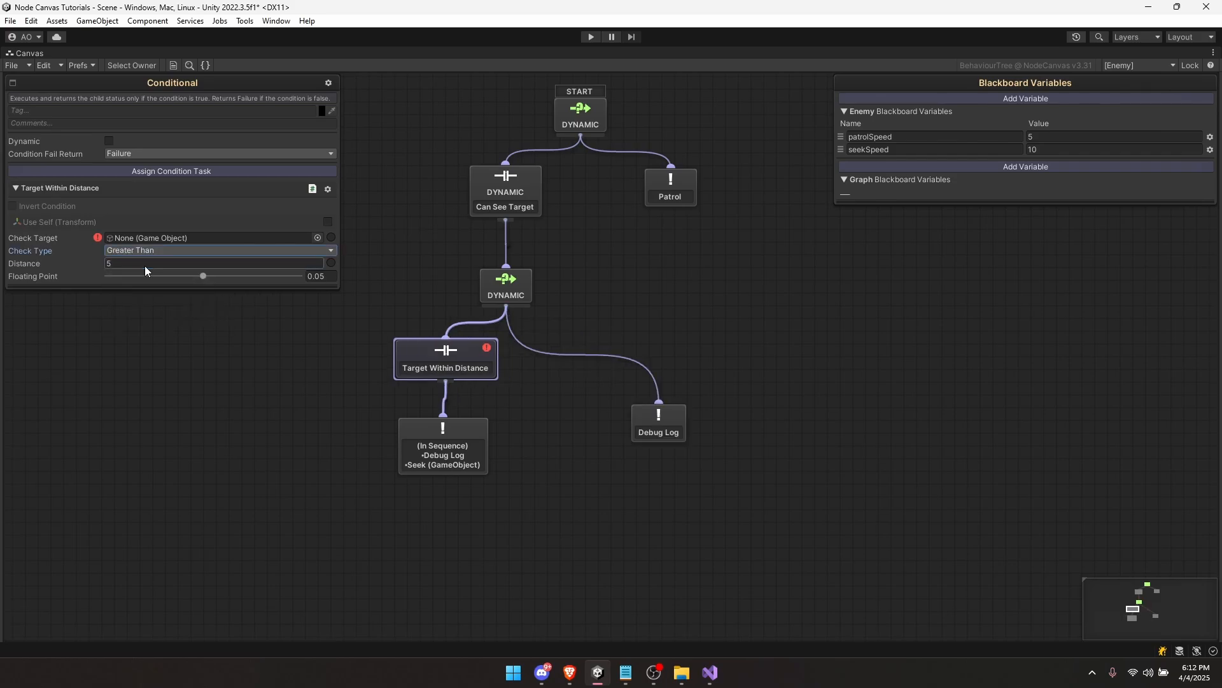
pyautogui.click(145, 265)
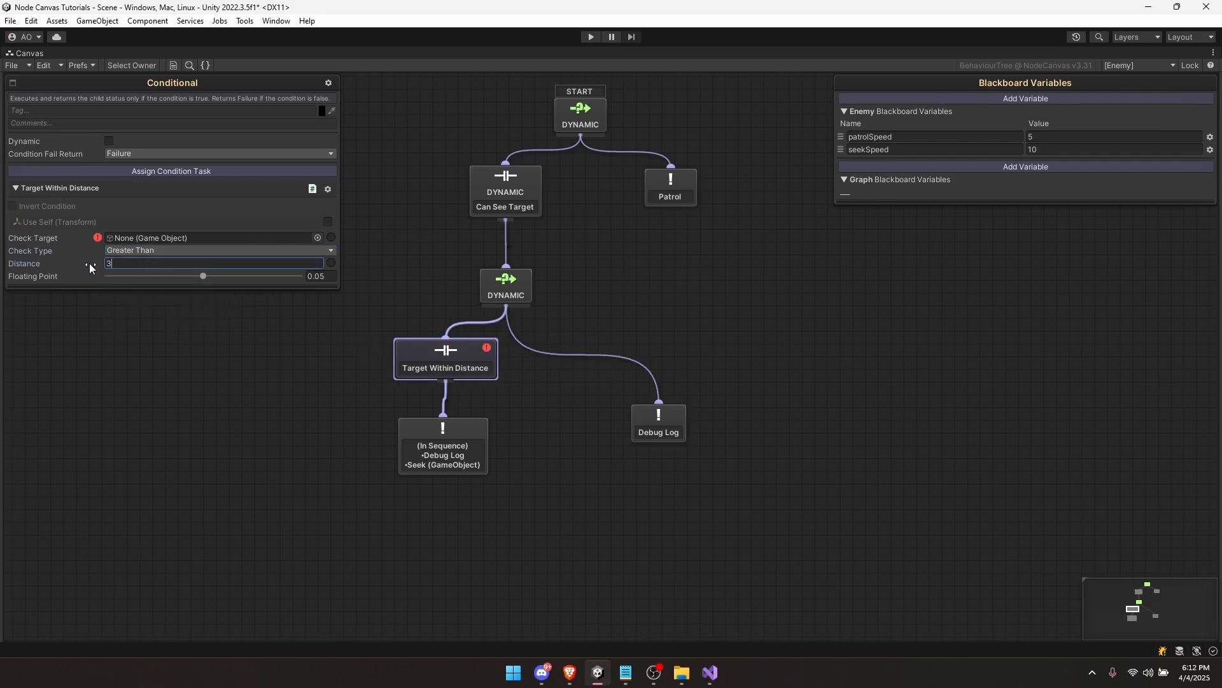
# Step: Examine the Debug Log settings inside the sequence action under Target Within Distance
pyautogui.click(456, 440)
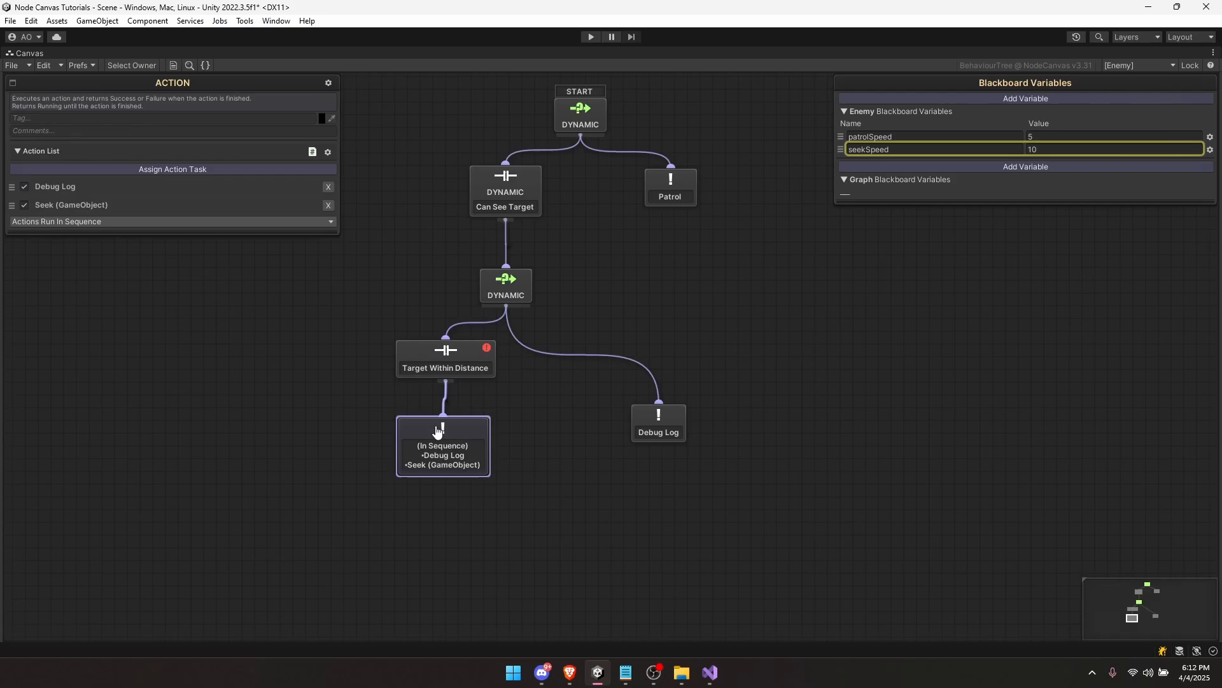
pyautogui.click(58, 185)
pyautogui.click(71, 187)
pyautogui.click(56, 184)
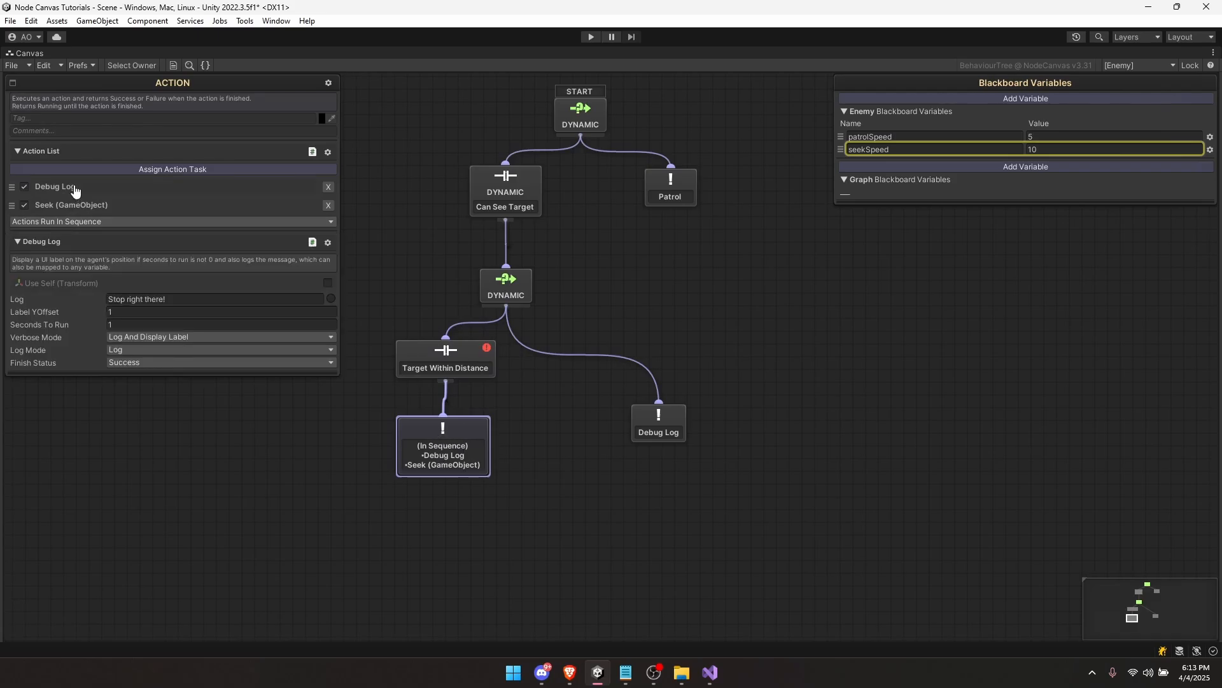
pyautogui.click(64, 186)
# Step: Move the standalone Debug Log node up beside the Target Within Distance node
pyautogui.click(490, 378)
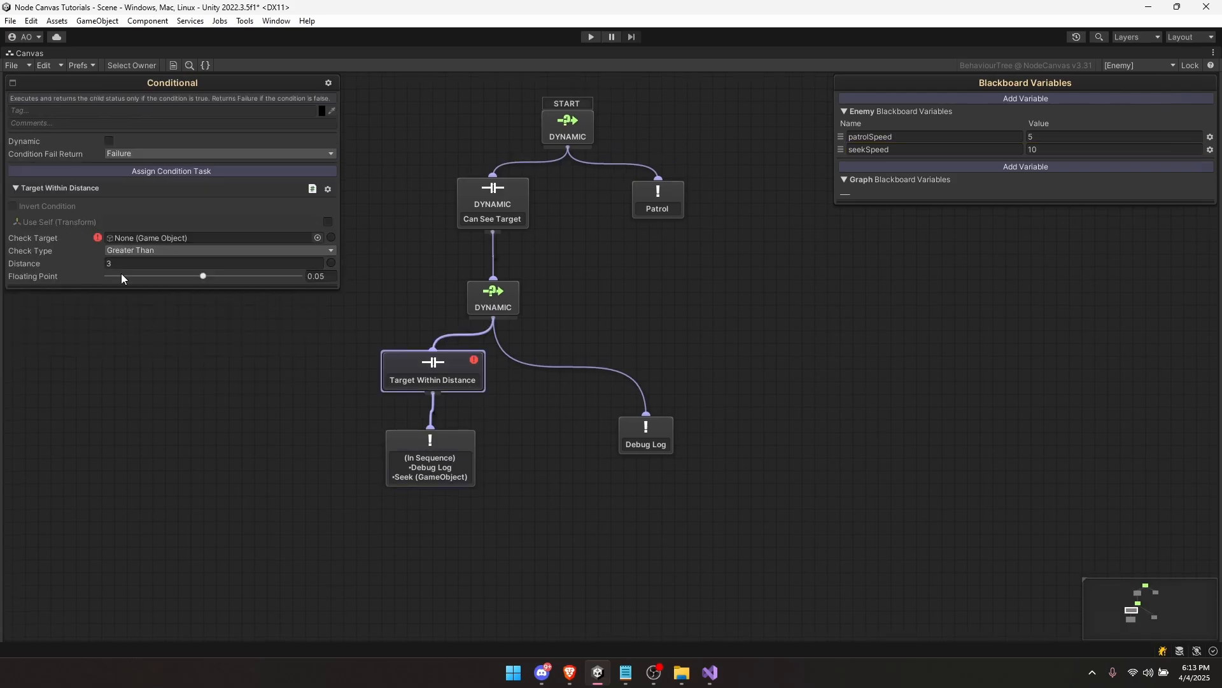
pyautogui.moveTo(530, 461); pyautogui.dragTo(474, 402)
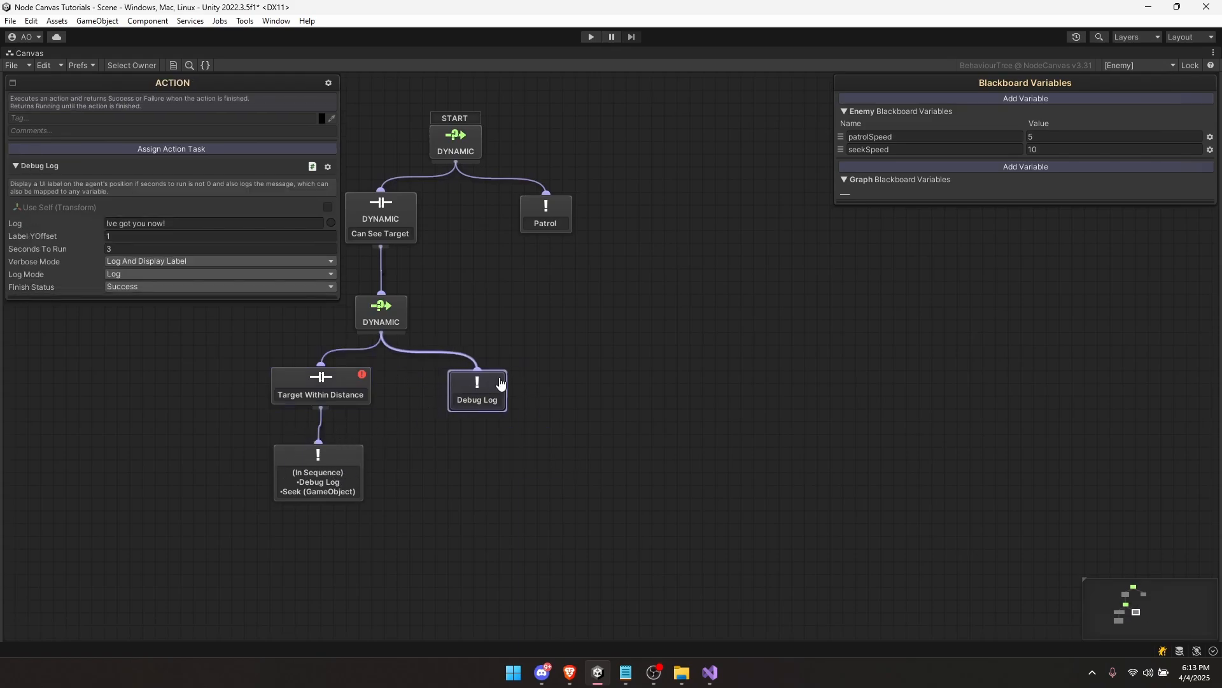
# Step: Review the lower Selector, the Debug Log and Seek sequence, and the Target Within Distance settings
pyautogui.click(439, 343)
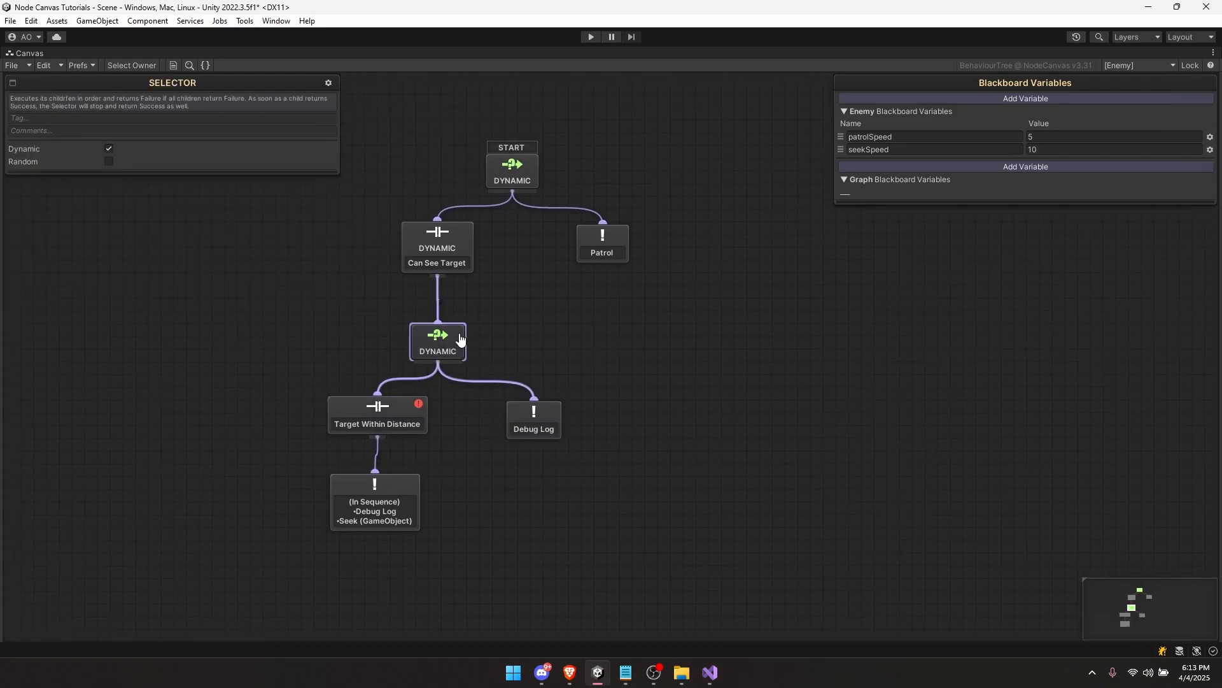
pyautogui.click(386, 489)
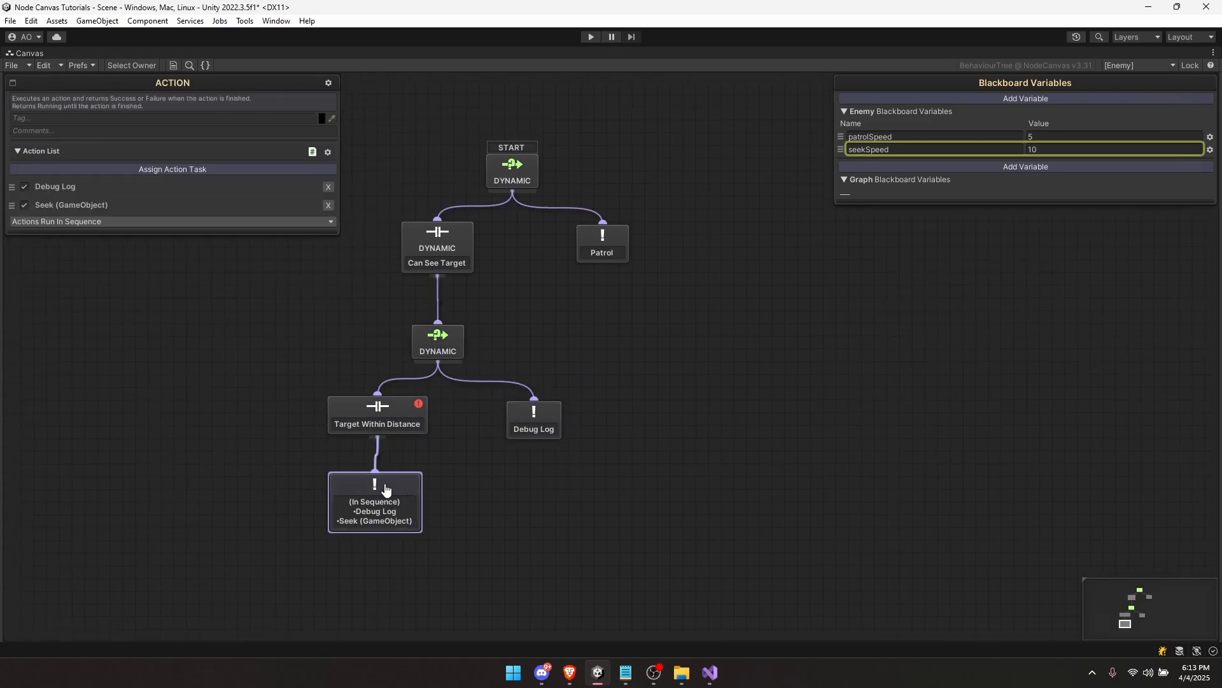
pyautogui.click(388, 410)
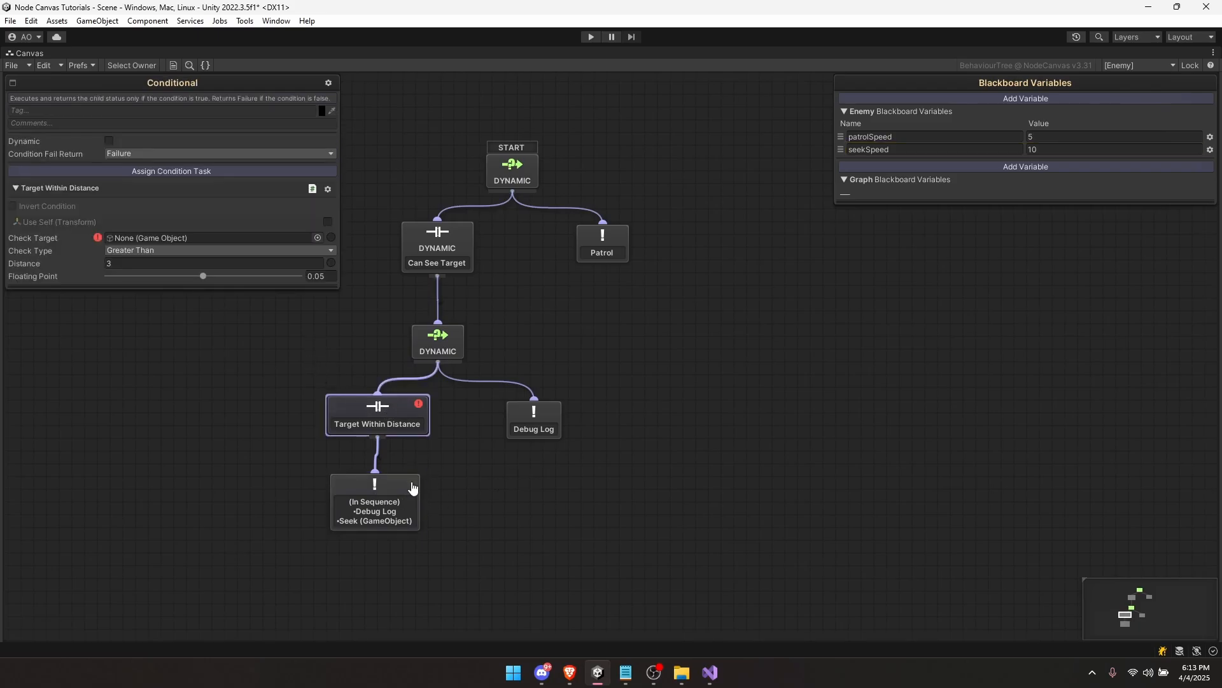
pyautogui.click(575, 344)
pyautogui.scroll(-2, 498, 358)
pyautogui.moveTo(499, 358); pyautogui.dragTo(480, 379, button='middle')
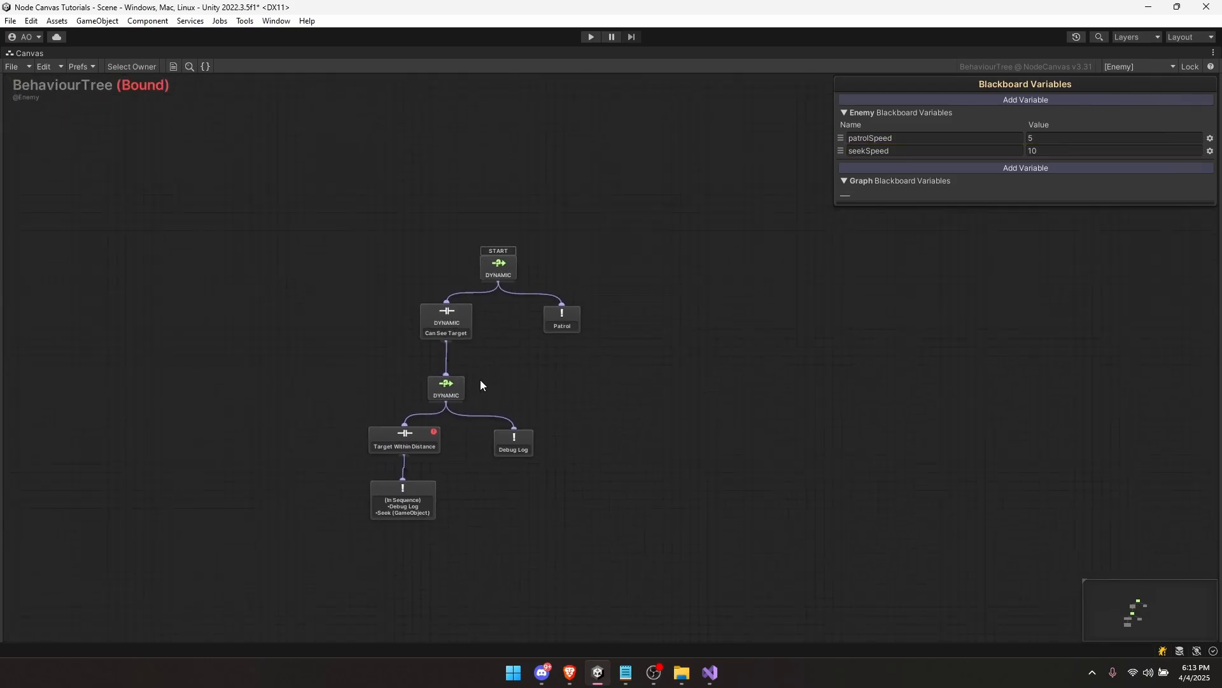
# Step: Add a GameObject variable named player to the Enemy blackboard and assign the scene's Player object to it
pyautogui.hotkey('shift', 'space')
pyautogui.moveTo(392, 320); pyautogui.dragTo(210, 284, button='middle')
pyautogui.click(192, 310)
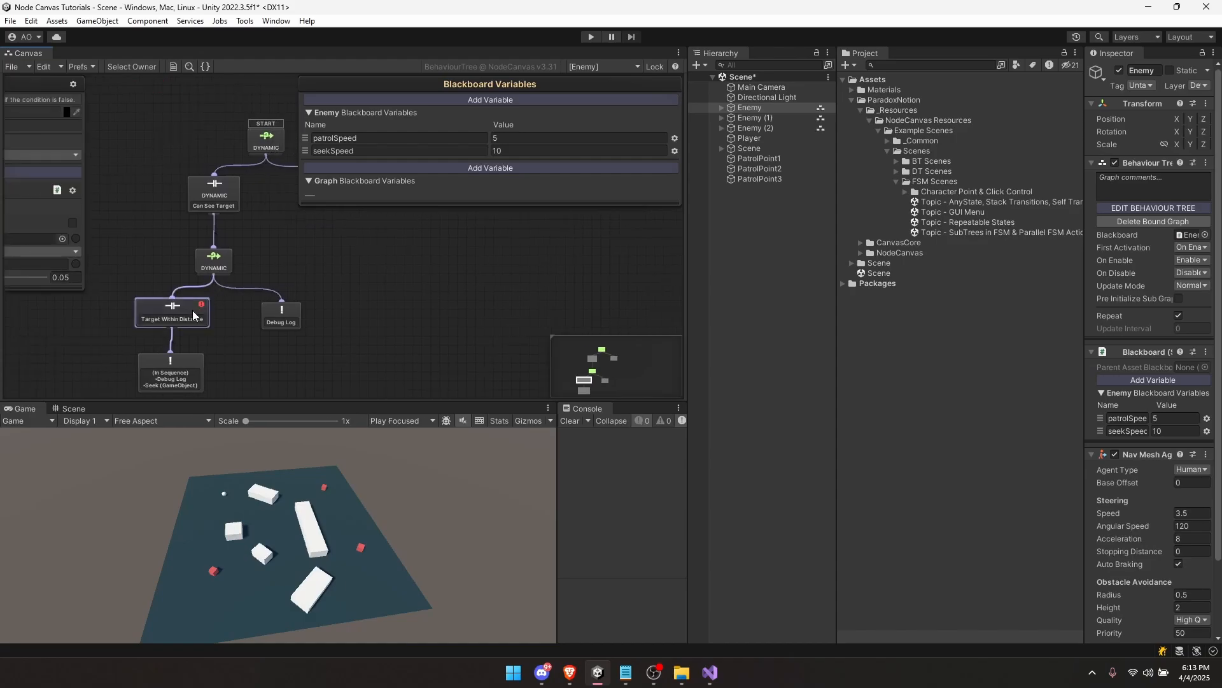
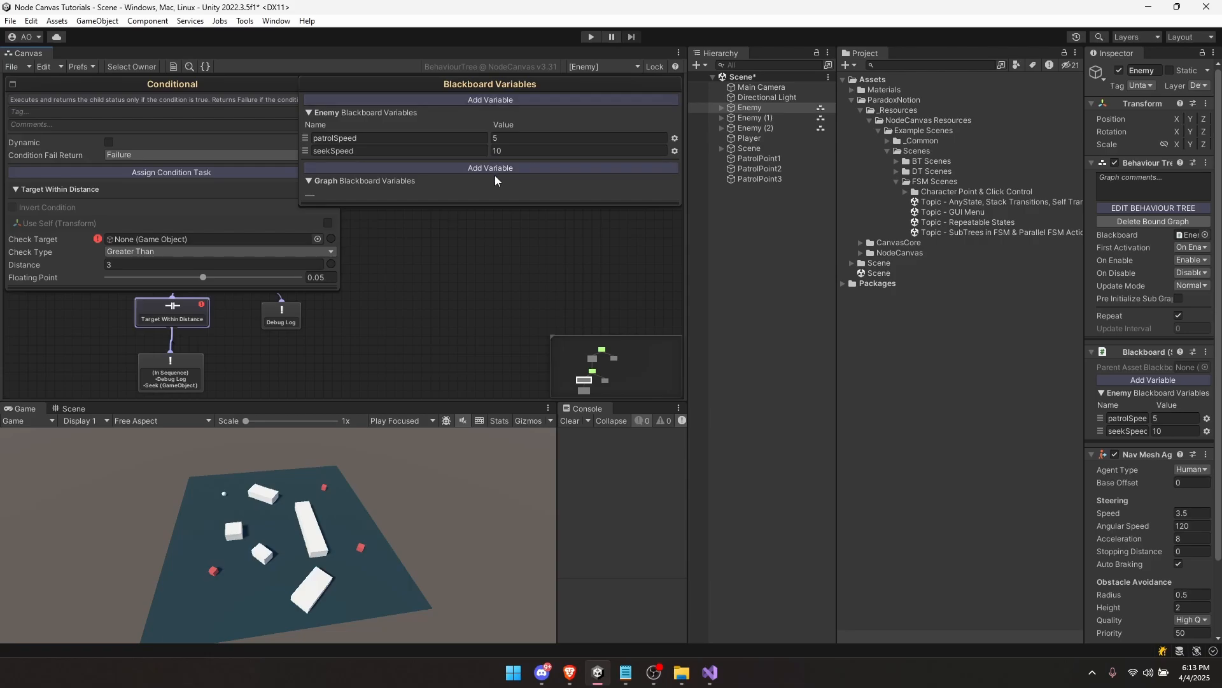
pyautogui.click(422, 99)
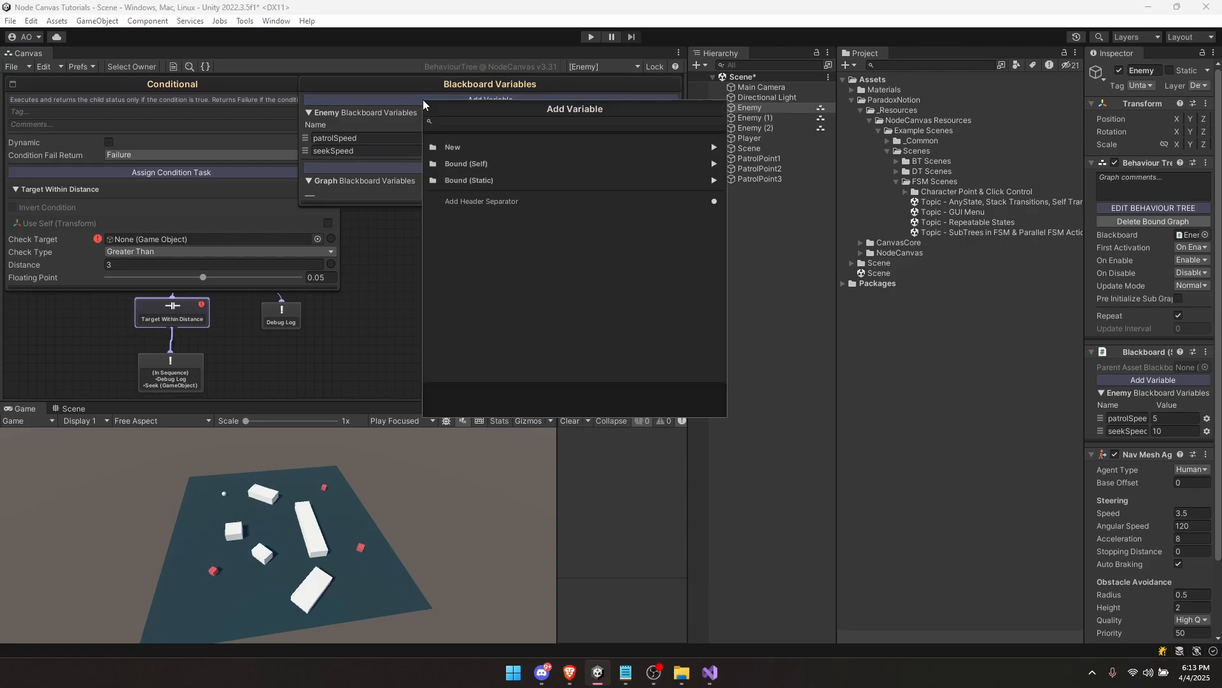
pyautogui.click(466, 166)
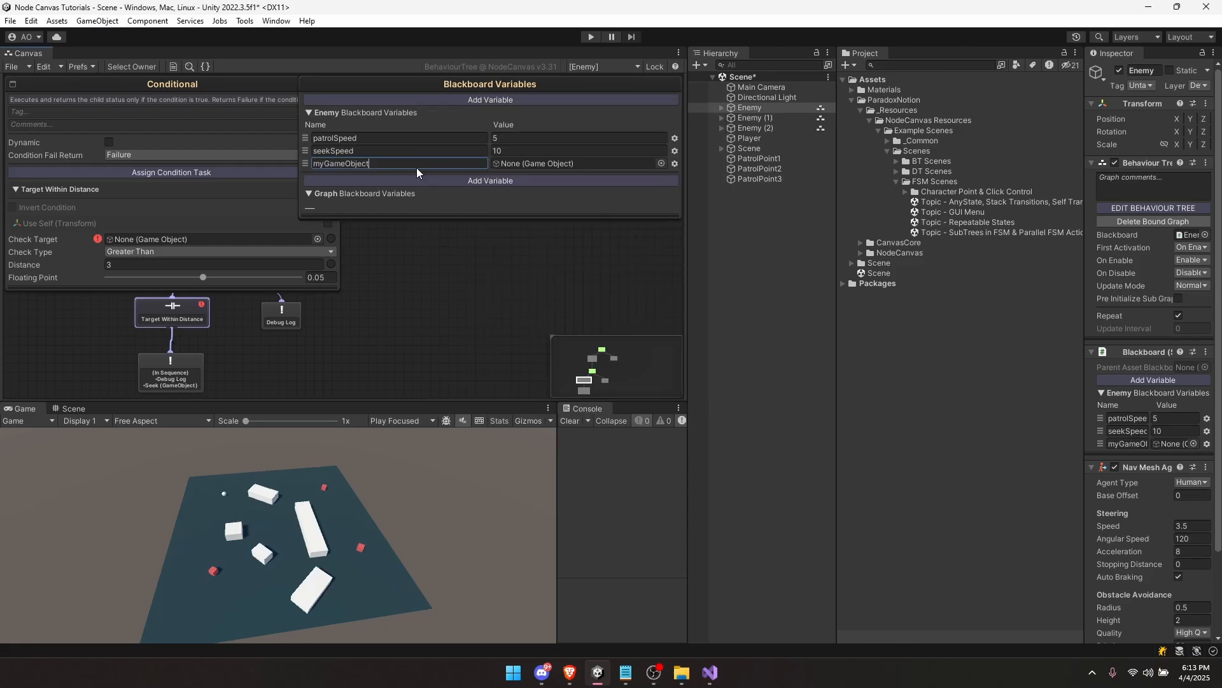
pyautogui.doubleClick(417, 167)
pyautogui.write('player')
pyautogui.click(533, 163)
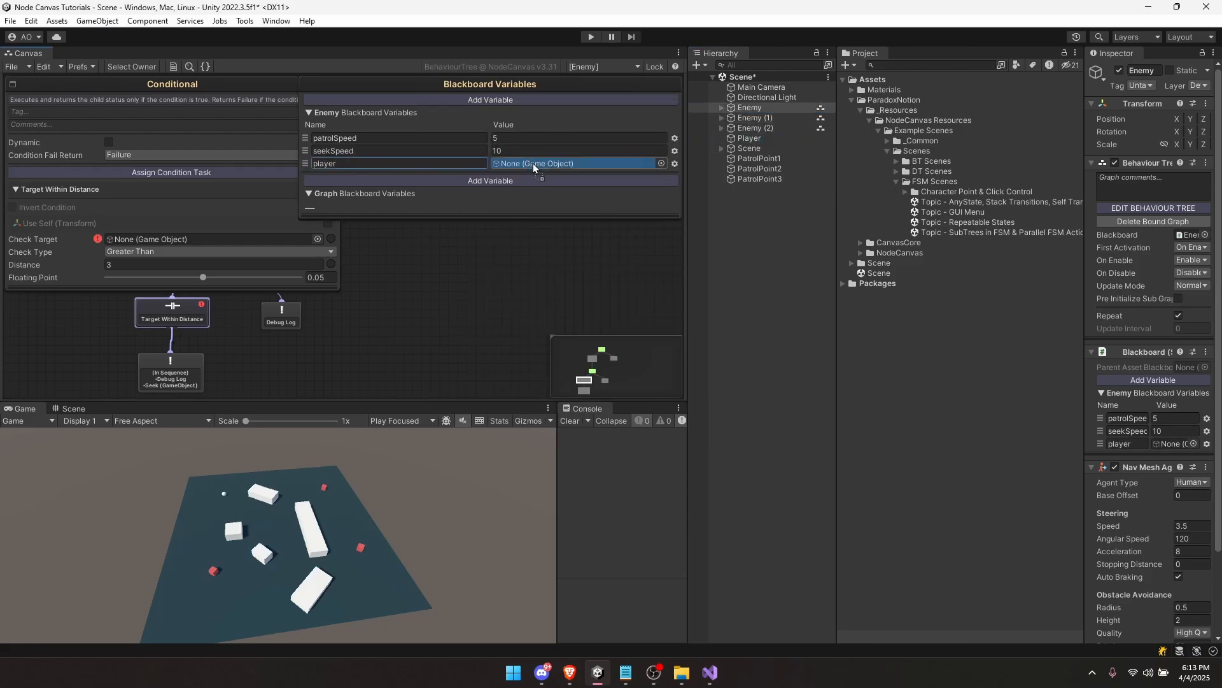
pyautogui.moveTo(533, 163); pyautogui.dragTo(533, 163)
# Step: Delete Enemy (1) and Enemy (2) from the scene and reselect the original Enemy
pyautogui.click(751, 120)
pyautogui.keyDown('shift'); pyautogui.click(754, 129); pyautogui.keyUp('shift')
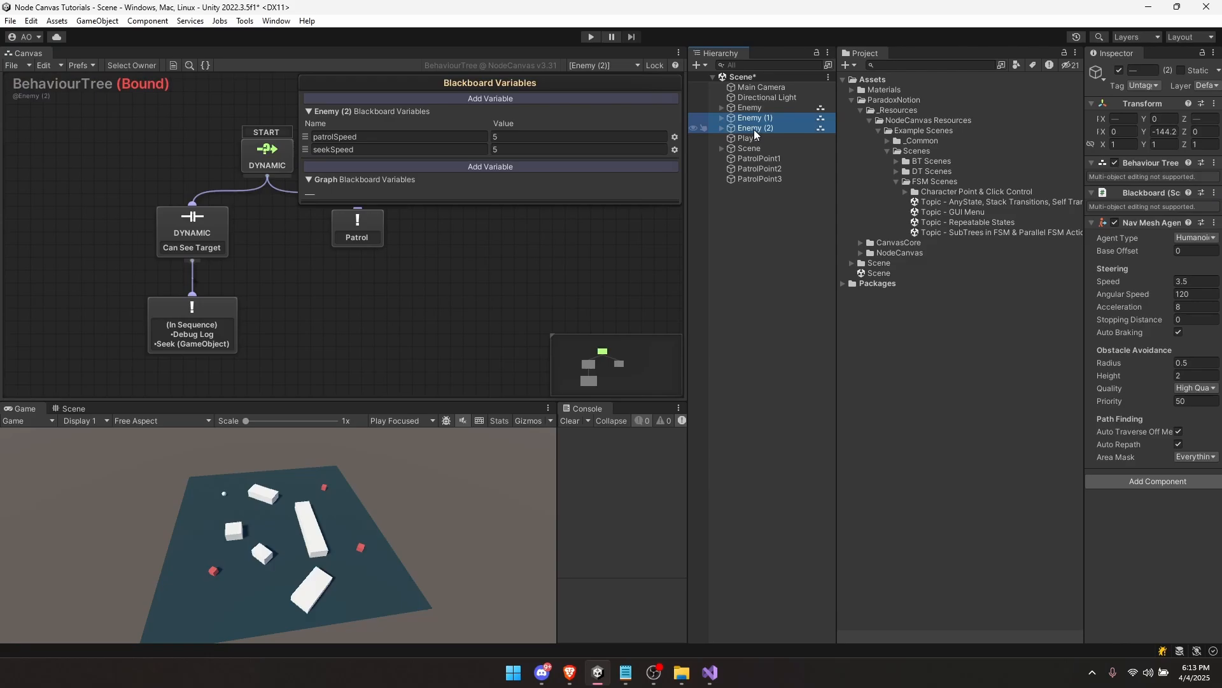
pyautogui.press('Delete')
pyautogui.click(750, 108)
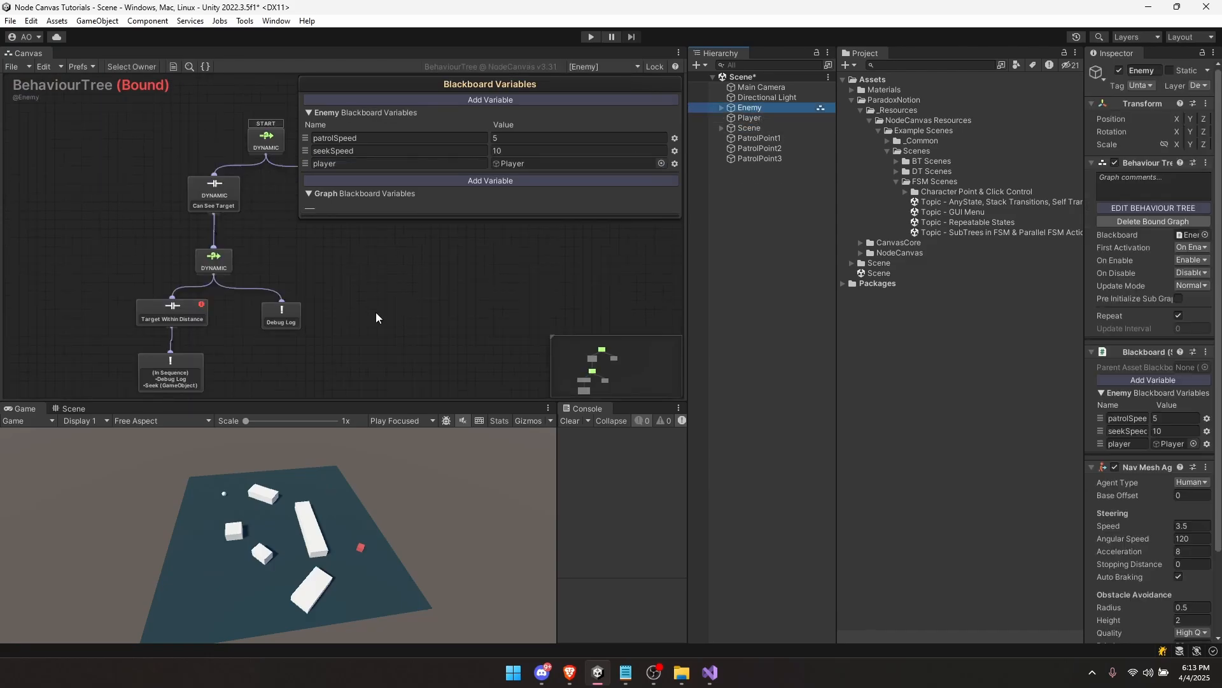
# Step: Bind Check Target of the Target Within Distance condition to the player blackboard variable and rename that variable target
pyautogui.click(139, 285)
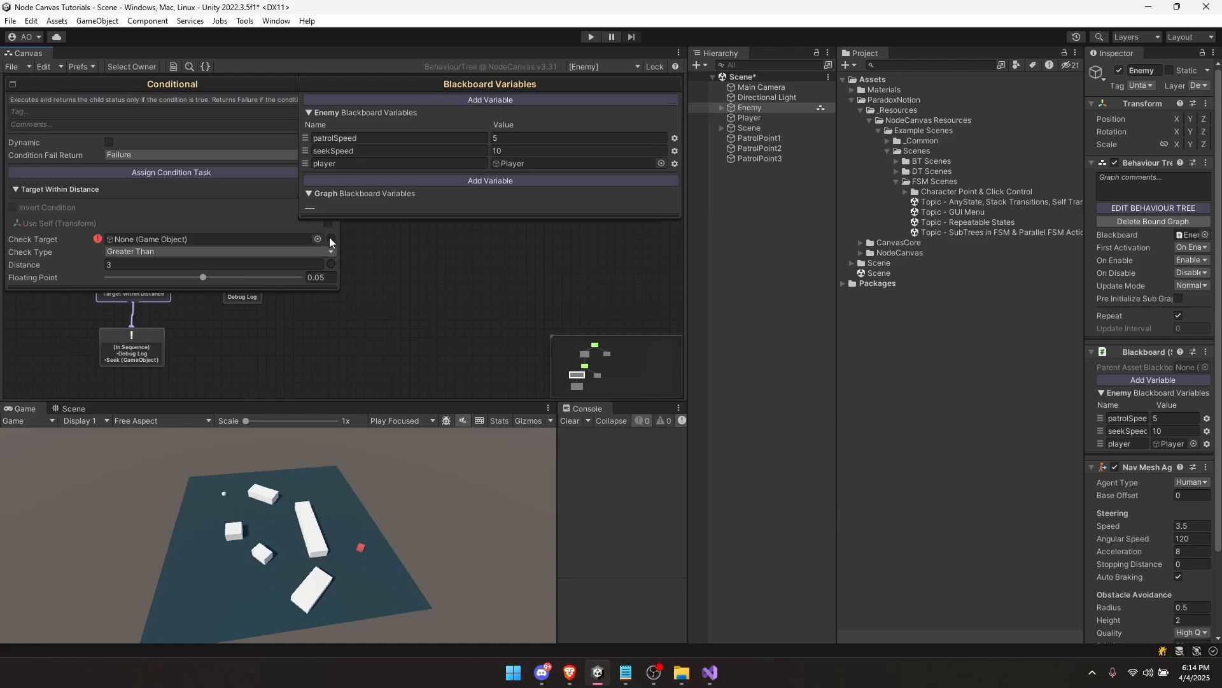
pyautogui.click(330, 238)
pyautogui.click(210, 239)
pyautogui.moveTo(184, 271)
pyautogui.click(238, 269)
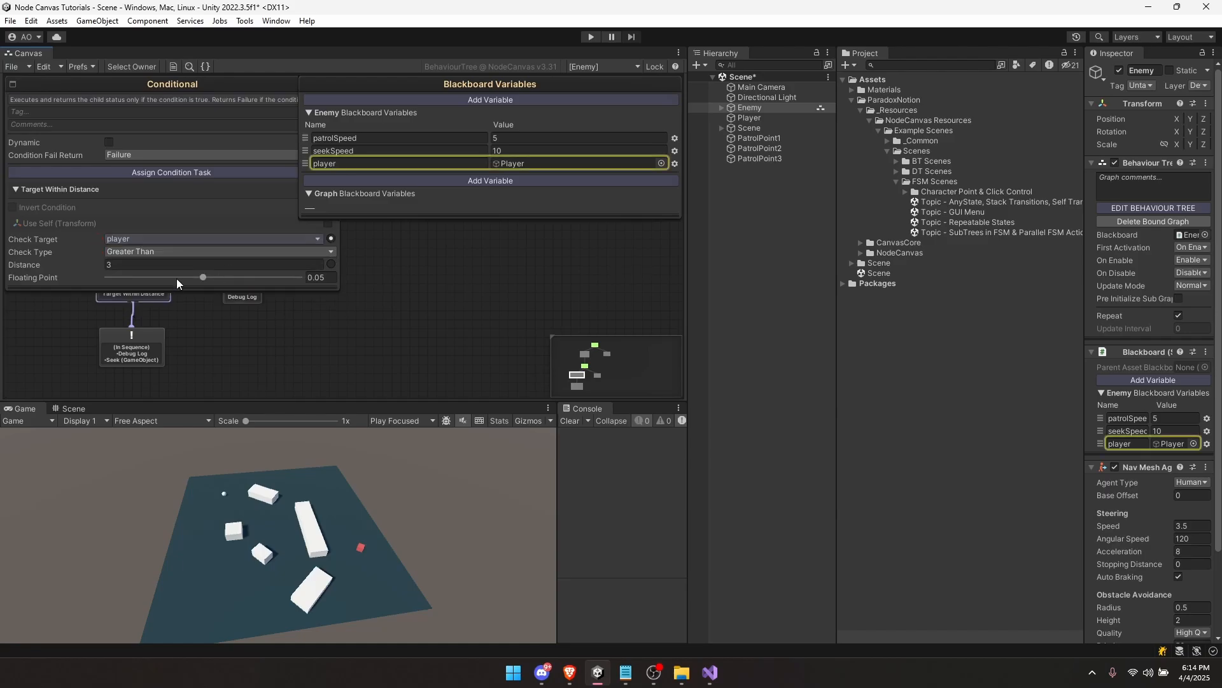
pyautogui.doubleClick(360, 163)
pyautogui.write('target')
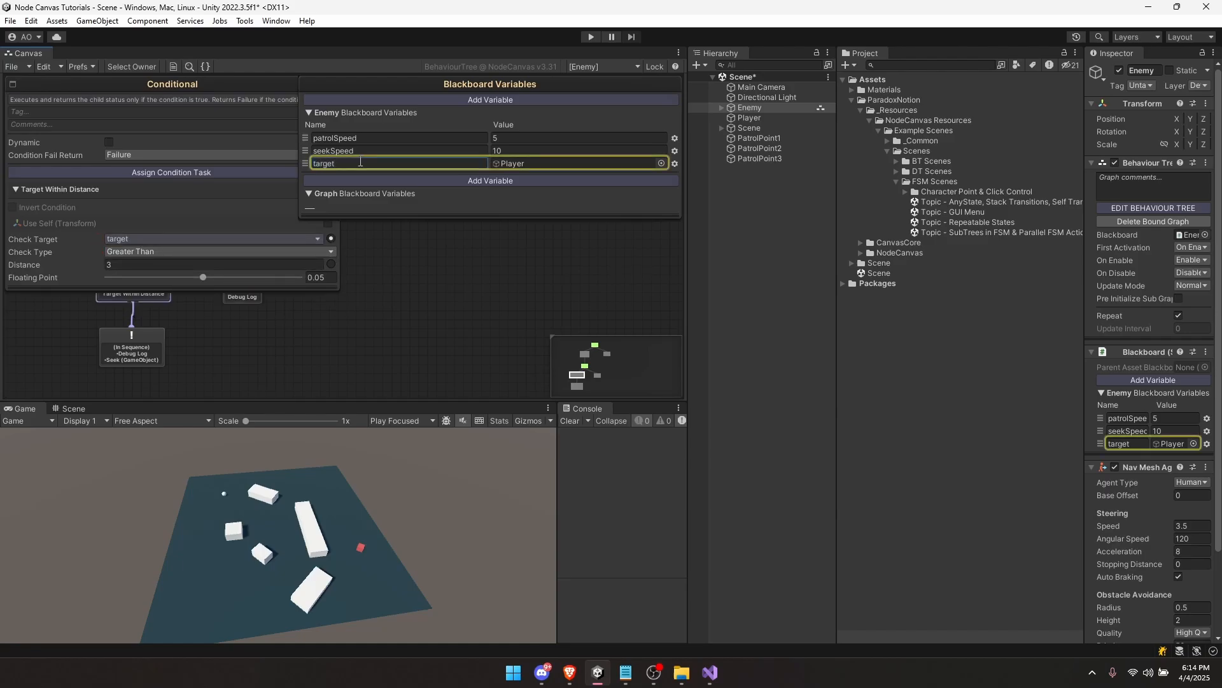
# Step: Bind the Target of both the Seek action and the Can See Target condition to the Enemy blackboard variable target
pyautogui.click(383, 457)
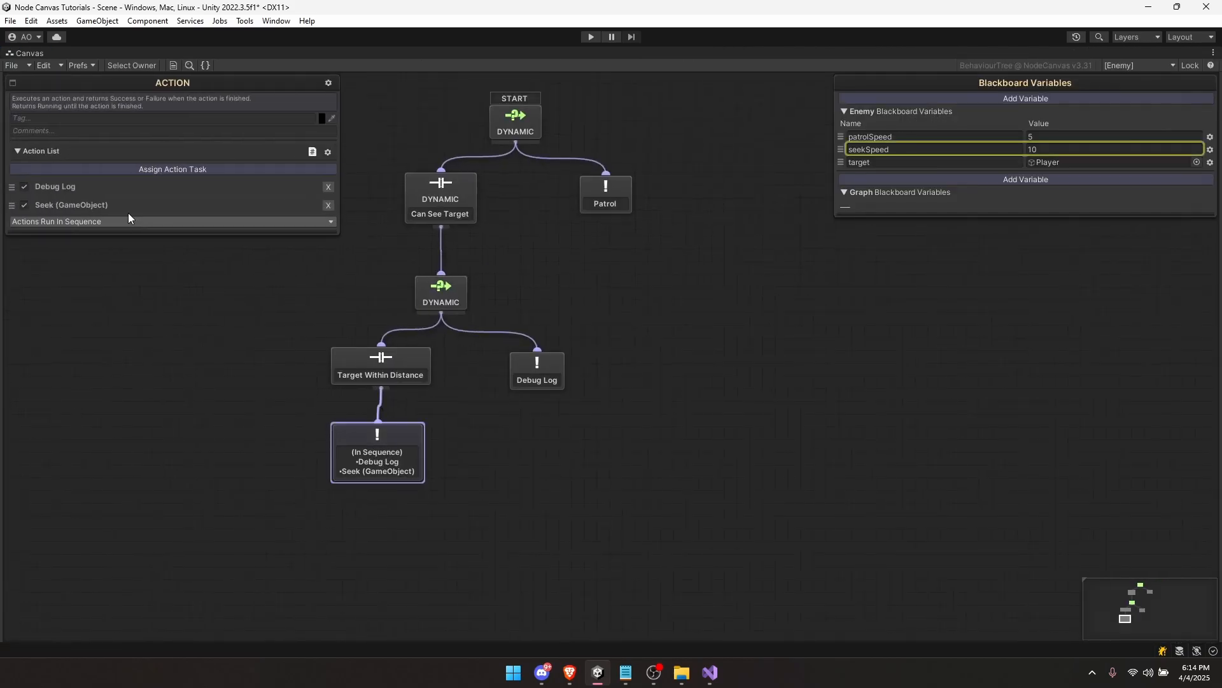
pyautogui.click(155, 205)
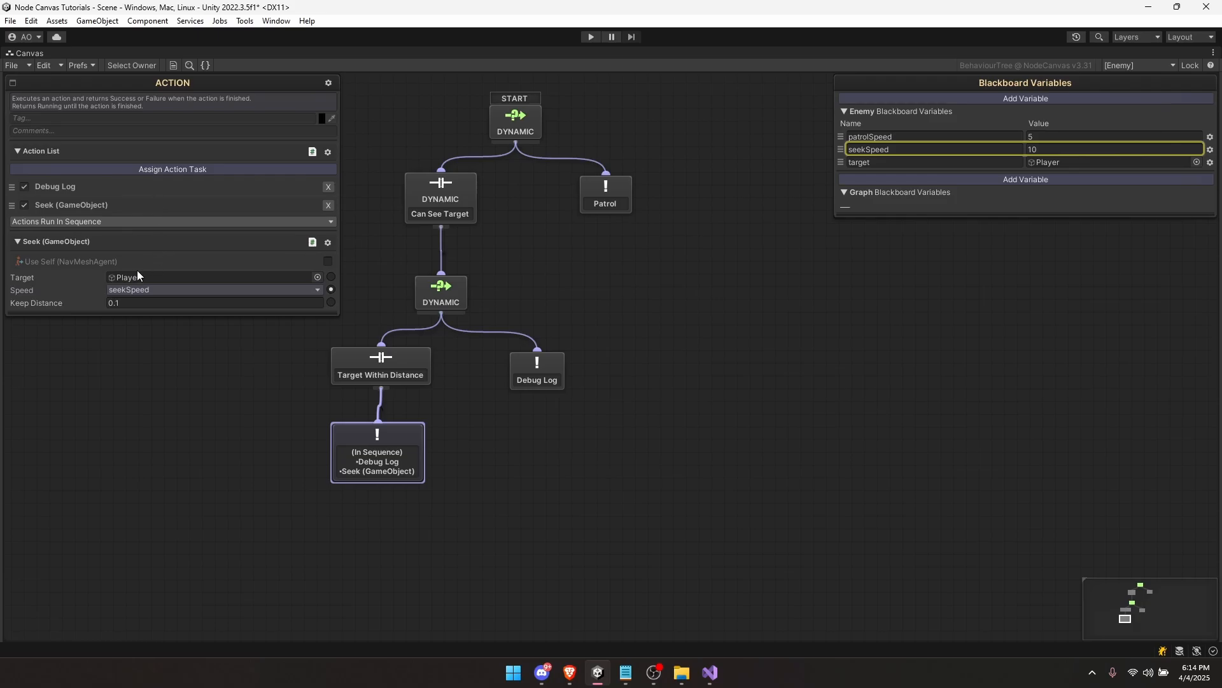
pyautogui.click(331, 277)
pyautogui.click(210, 277)
pyautogui.moveTo(147, 306)
pyautogui.click(250, 309)
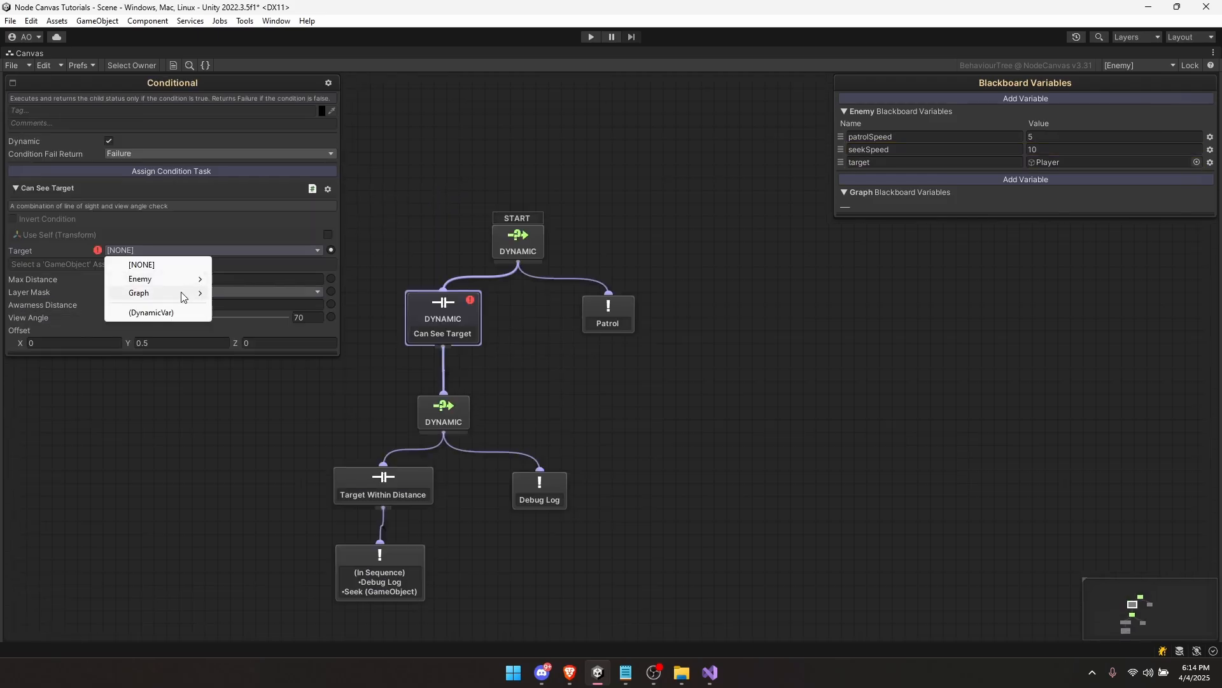
pyautogui.moveTo(175, 279)
pyautogui.click(247, 279)
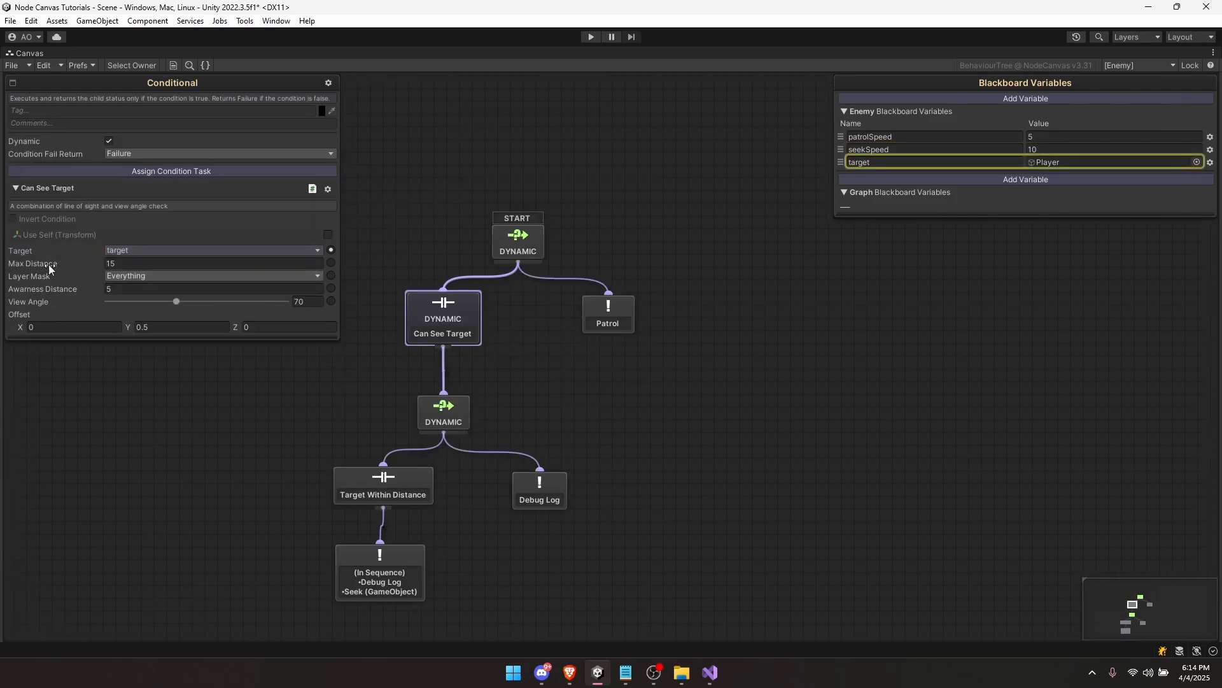
# Step: Check the settings of the Target Within Distance branch, the lower Selector and the standalone Debug Log node
pyautogui.click(382, 482)
pyautogui.click(376, 561)
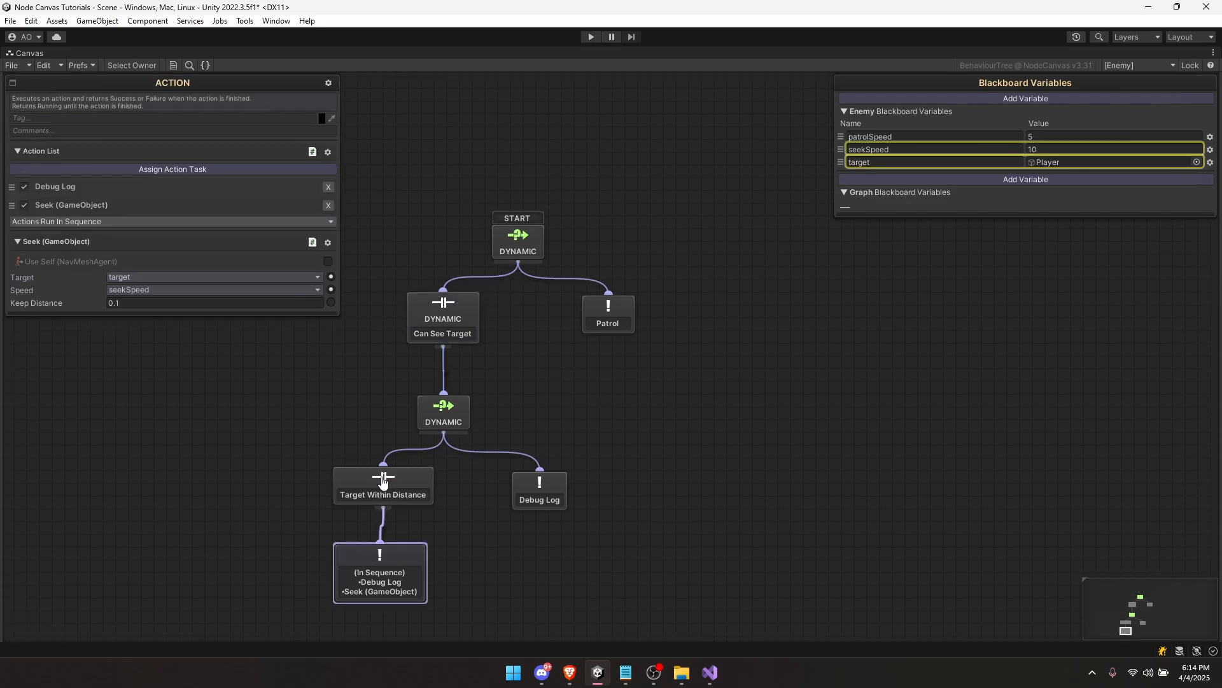
pyautogui.click(391, 470)
pyautogui.click(443, 412)
pyautogui.click(540, 482)
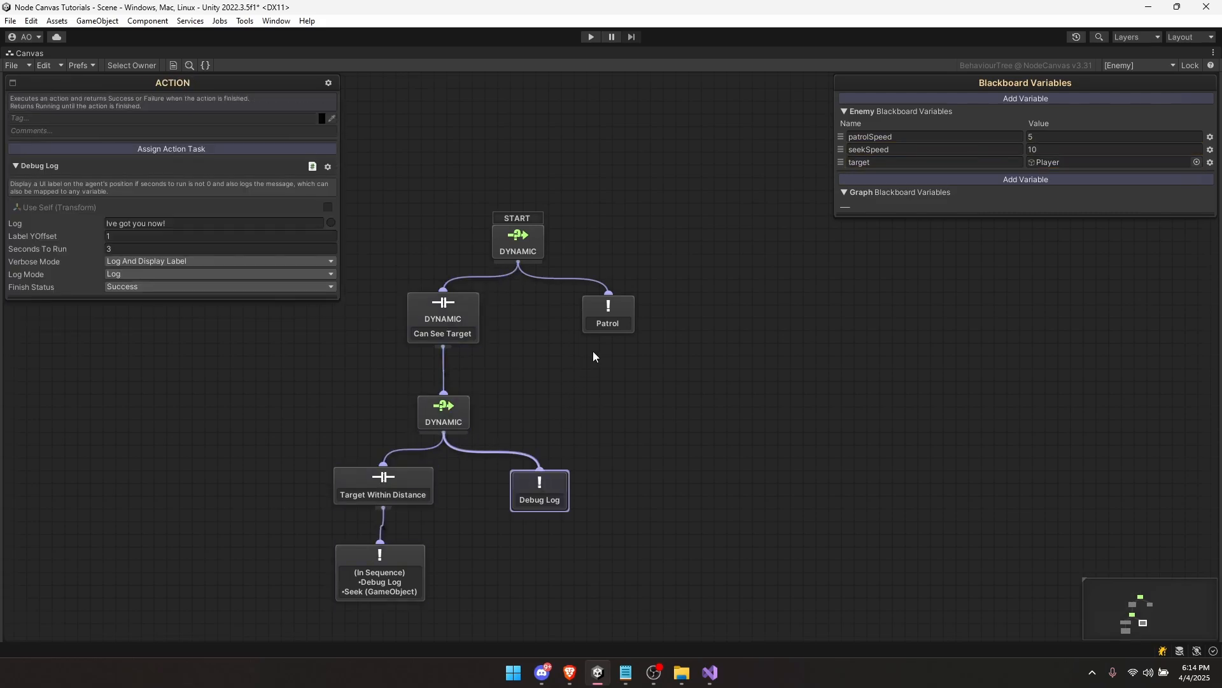
# Step: Make the Target Within Distance condition node in the enemy's behaviour tree dynamic
pyautogui.click(608, 316)
pyautogui.click(517, 242)
pyautogui.click(319, 282)
pyautogui.hotkey('shift', 'space')
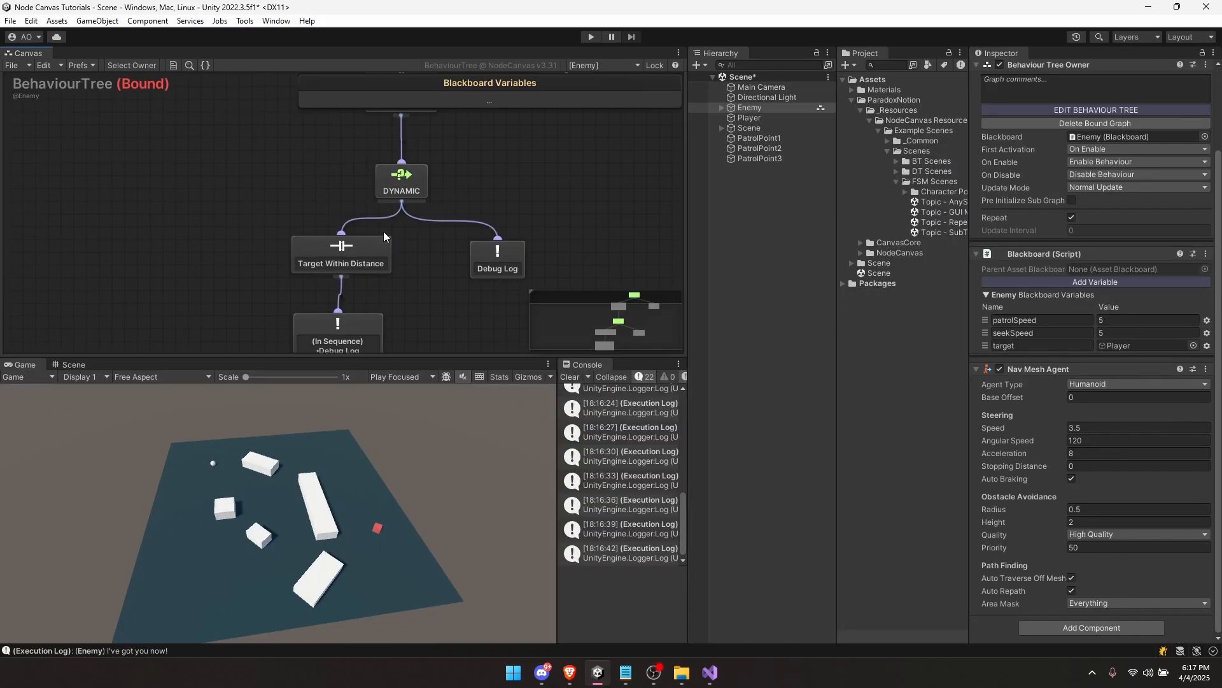
pyautogui.click(379, 261)
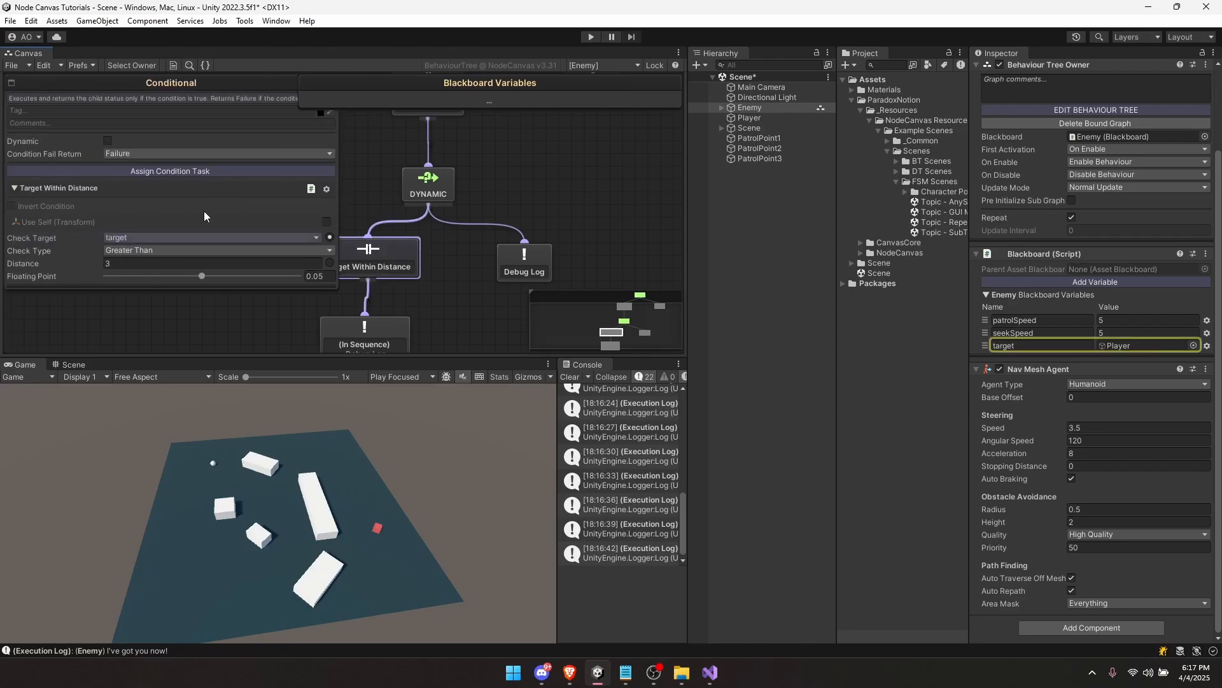
pyautogui.click(107, 141)
pyautogui.click(470, 200)
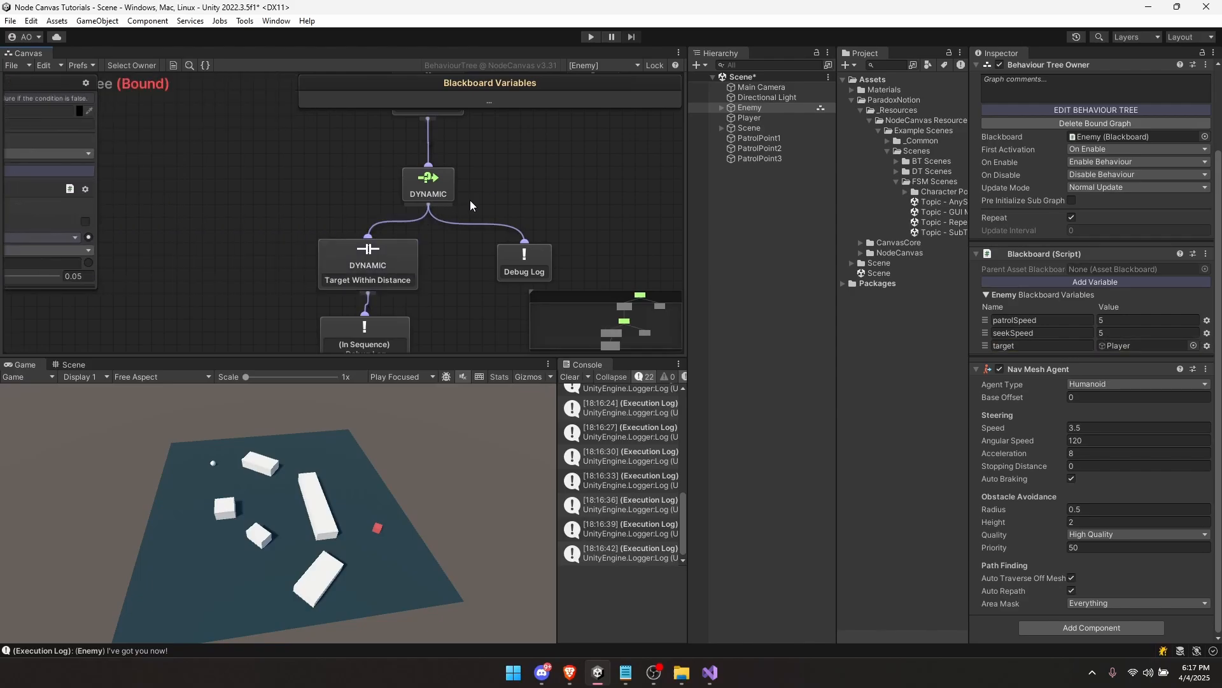
pyautogui.click(423, 272)
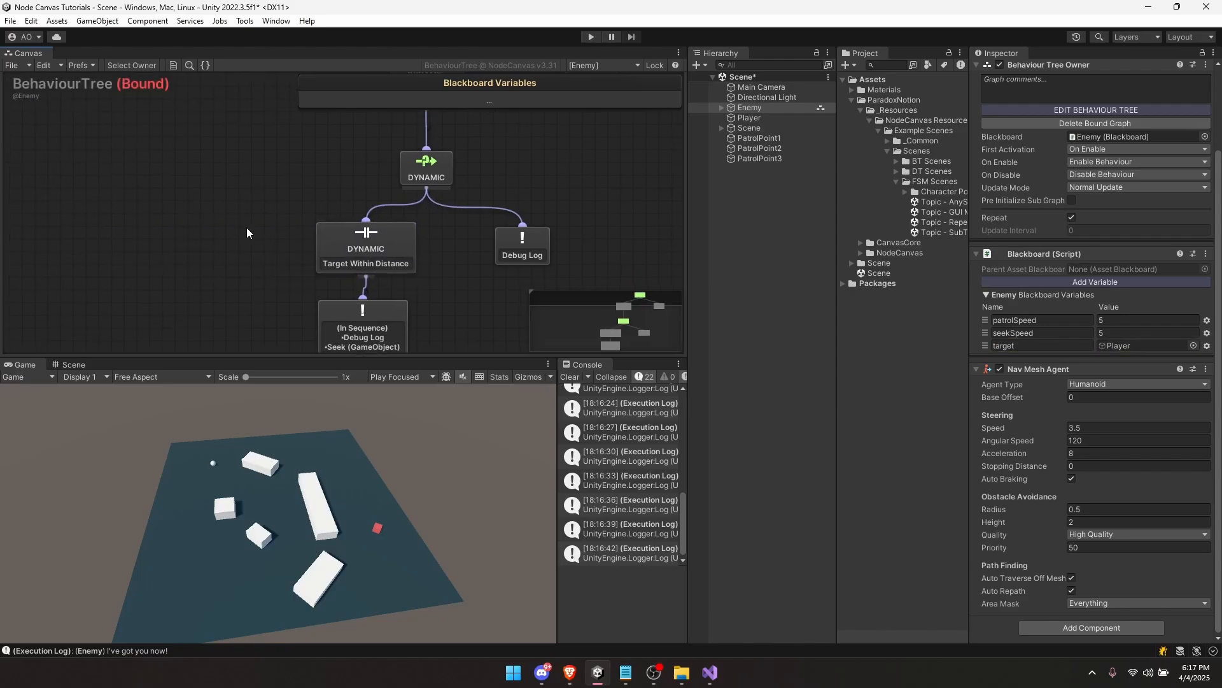
pyautogui.click(500, 167)
# Step: Run the scene in play mode and follow the enemy's behaviour tree nodes as they execute
pyautogui.hotkey('ctrl', 'p')
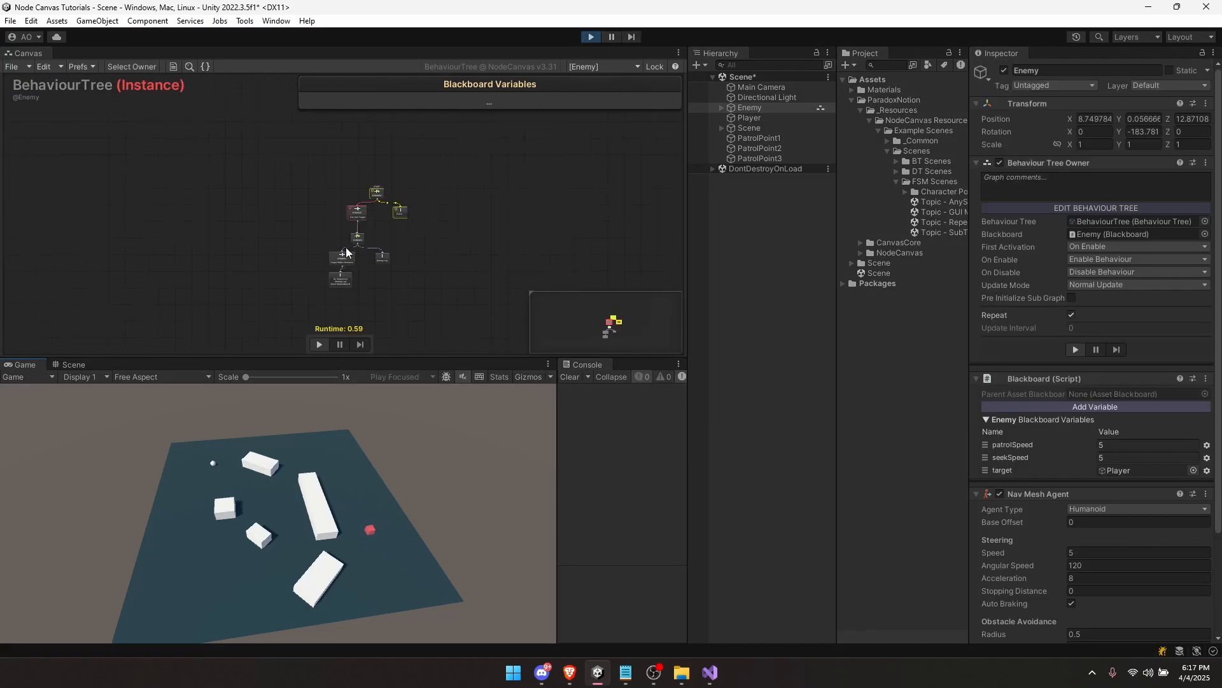
pyautogui.scroll(5, 407, 242)
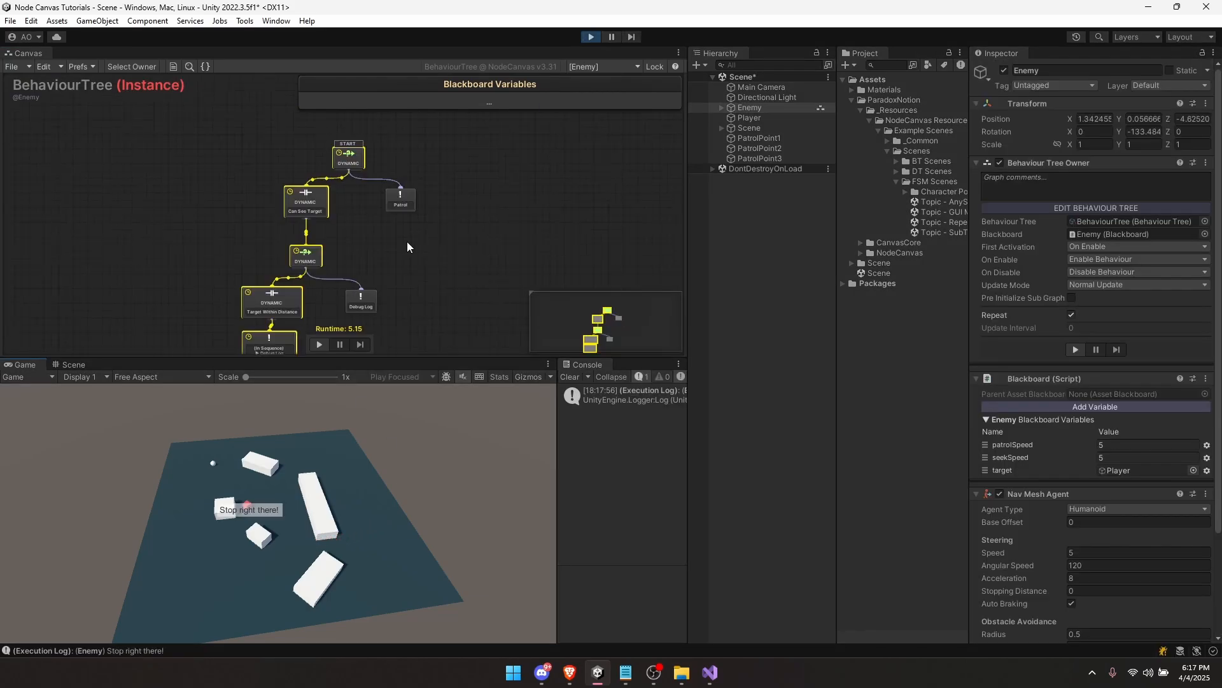
pyautogui.moveTo(407, 242); pyautogui.dragTo(444, 252, button='middle')
pyautogui.scroll(2, 445, 250)
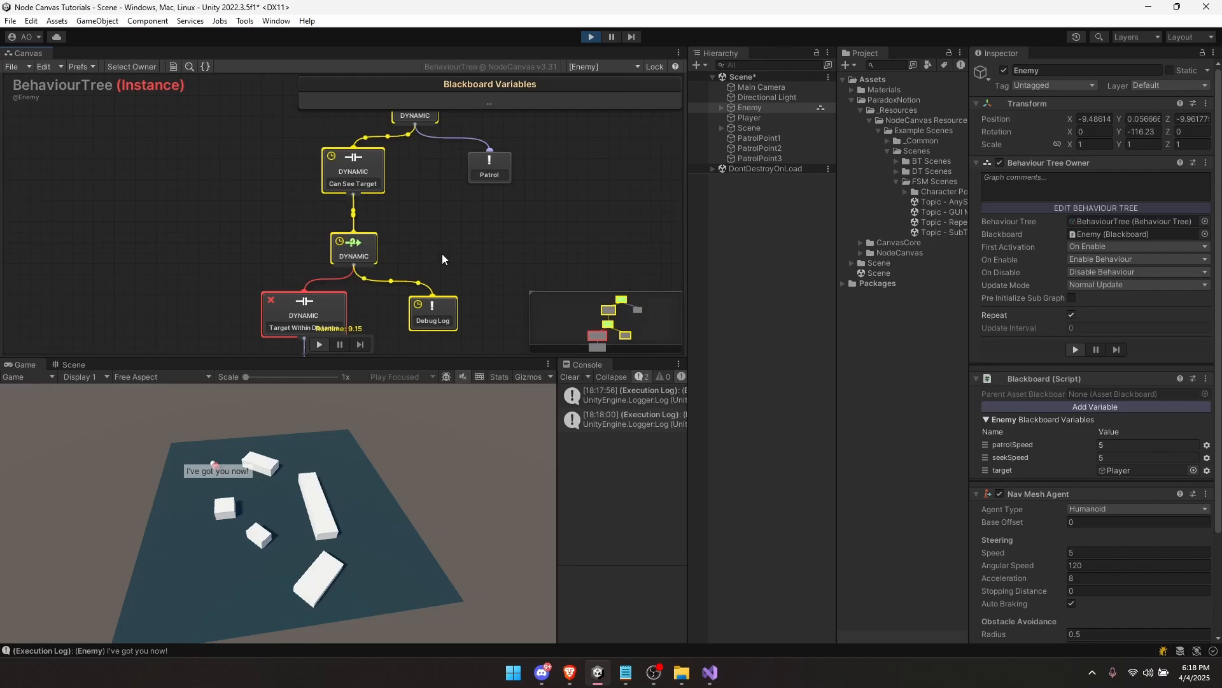
pyautogui.scroll(1, 439, 280)
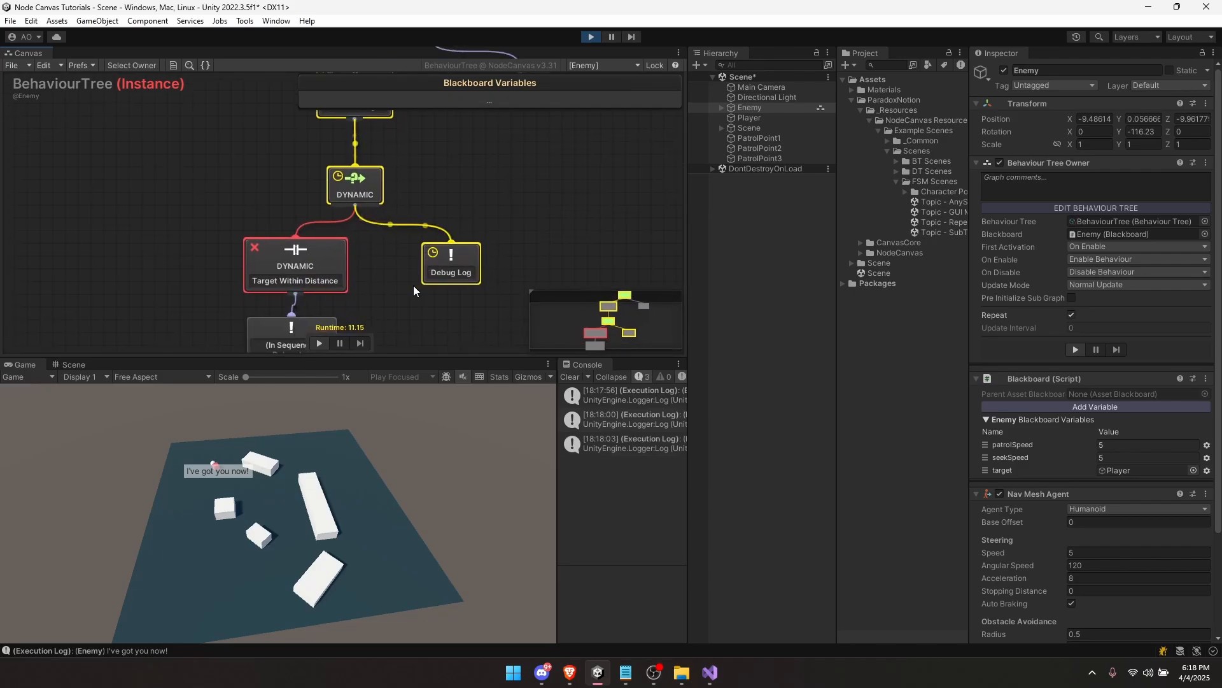
# Step: Deactivate the Player object during play to test how the behaviour tree reacts, and reactivate it
pyautogui.click(758, 118)
pyautogui.click(1004, 70)
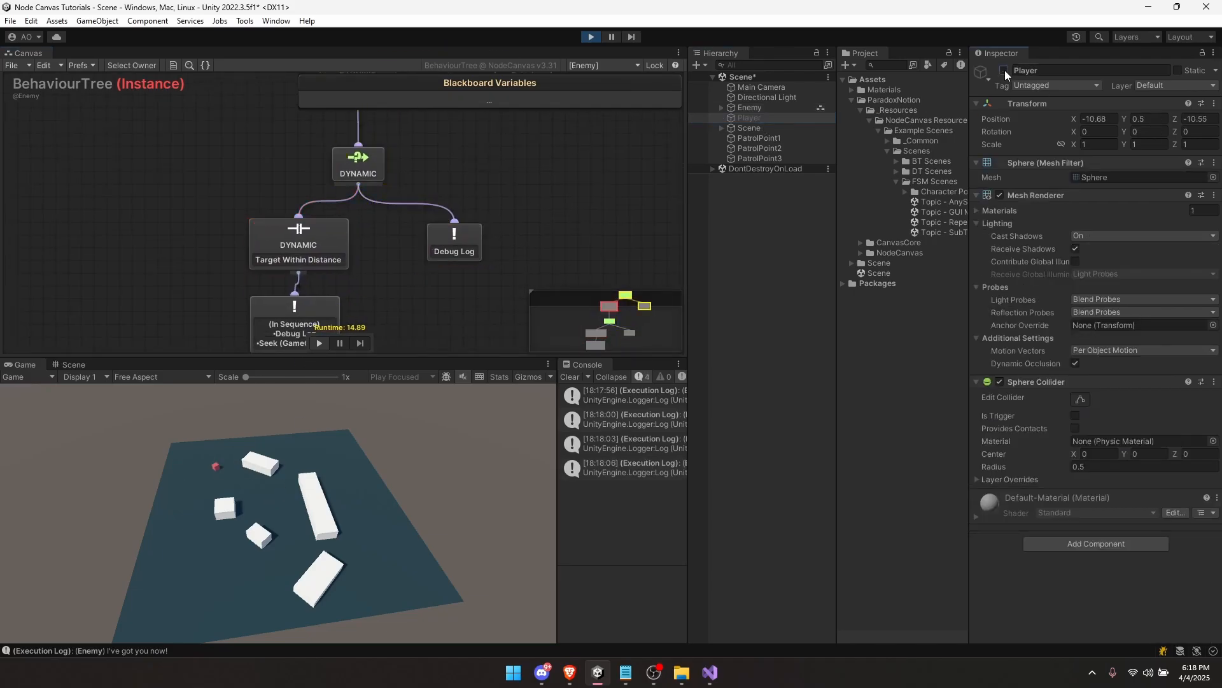
pyautogui.scroll(-3, 377, 270)
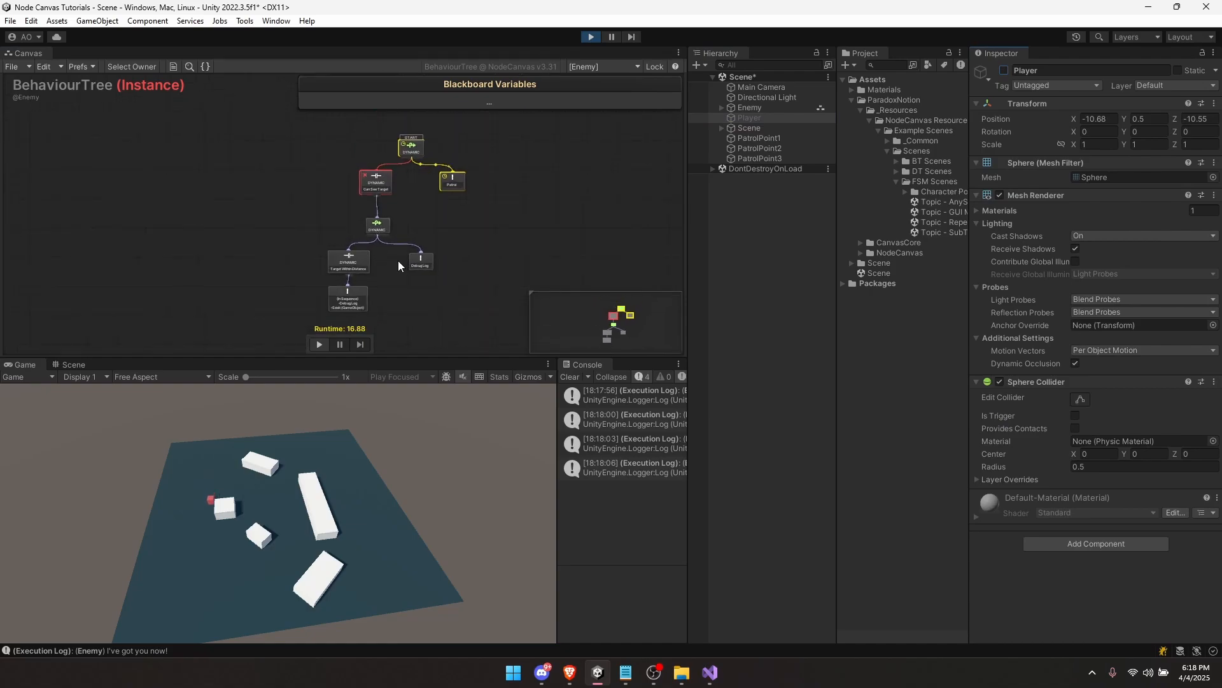
pyautogui.click(1005, 70)
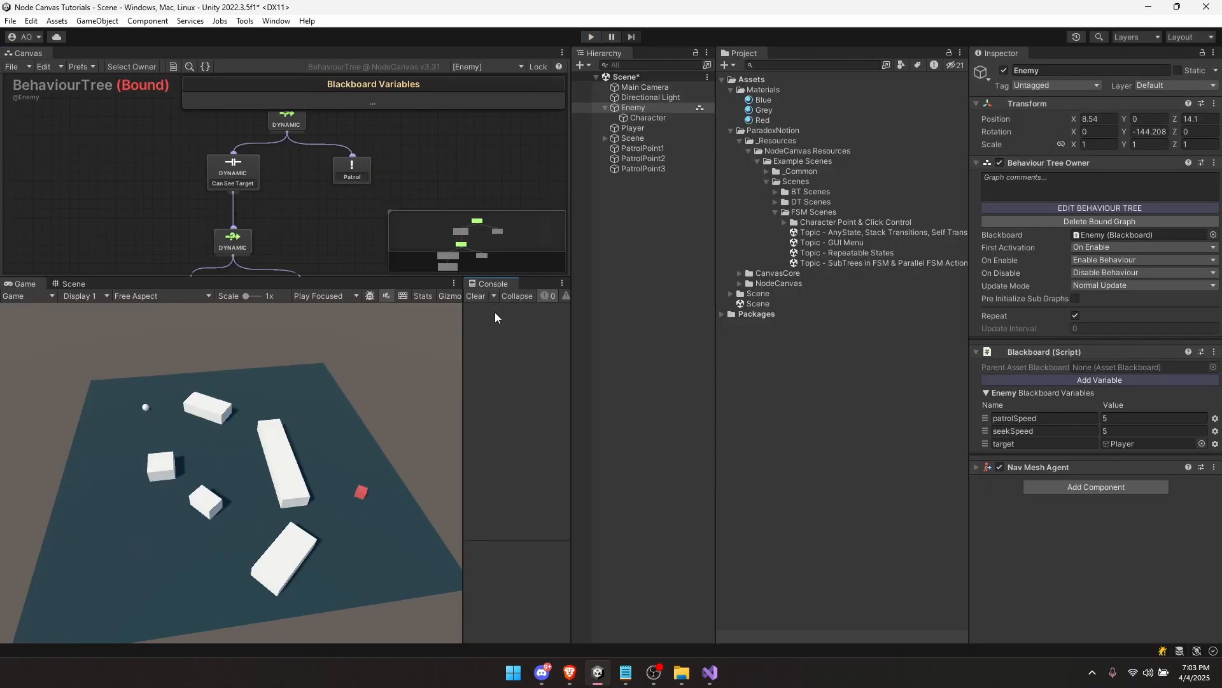
# Step: Add an FSM Owner component to the Enemy and reorder its components to Blackboard, Behaviour Tree Owner, FSM Owner, Nav Mesh Agent
pyautogui.click(632, 107)
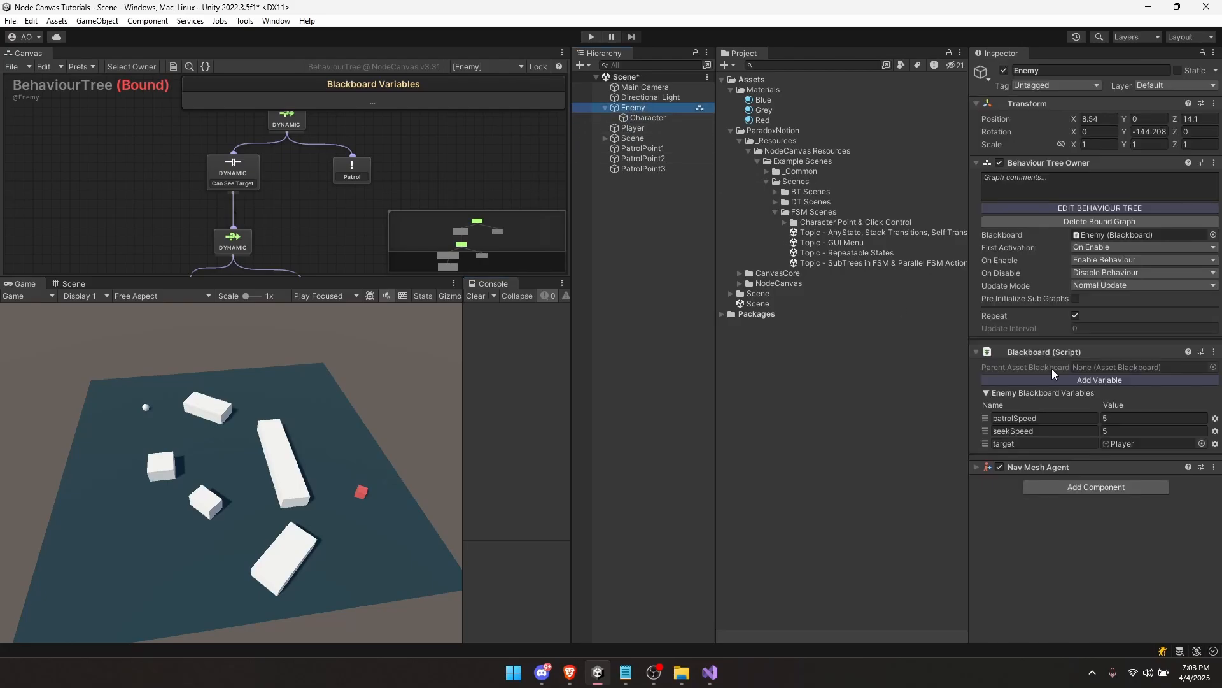
pyautogui.click(1082, 489)
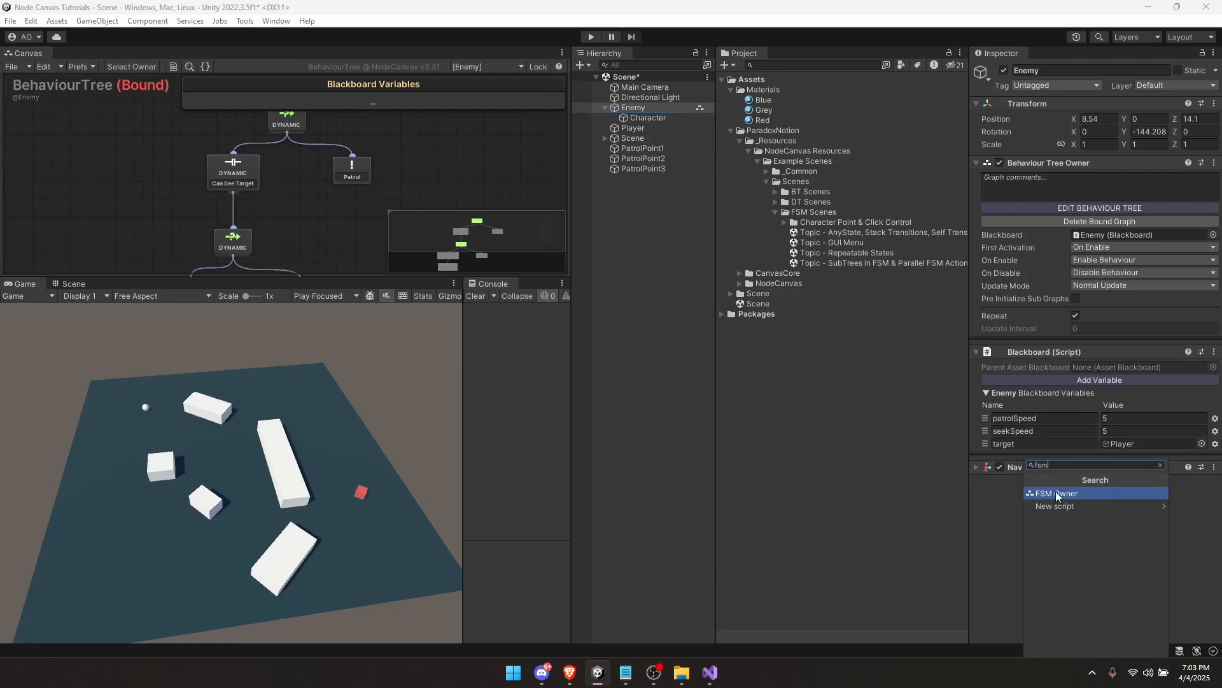
pyautogui.click(1078, 494)
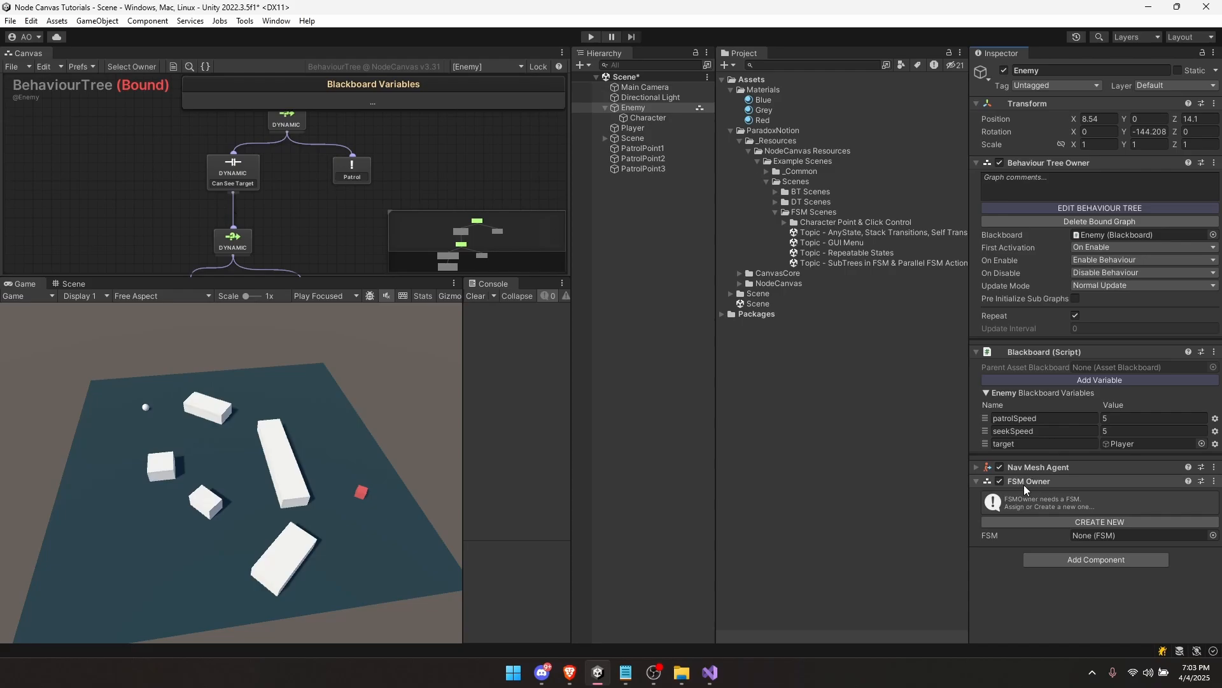
pyautogui.moveTo(1029, 484); pyautogui.dragTo(1025, 342)
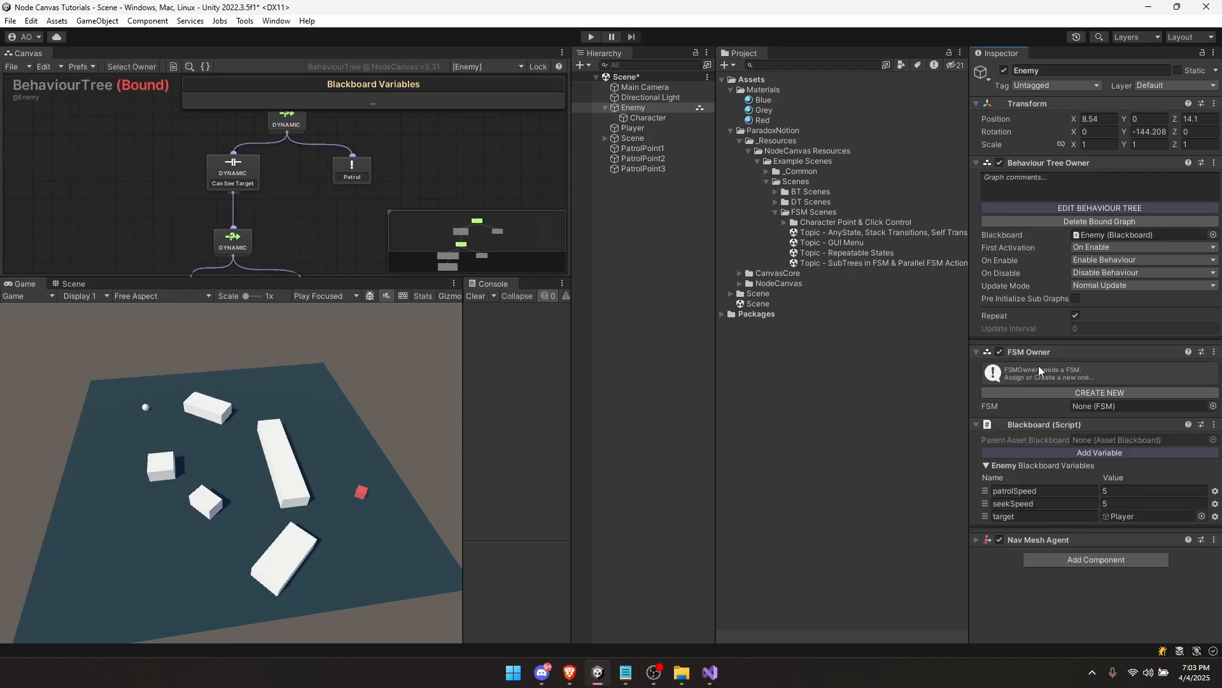
pyautogui.moveTo(1033, 422); pyautogui.dragTo(1040, 153)
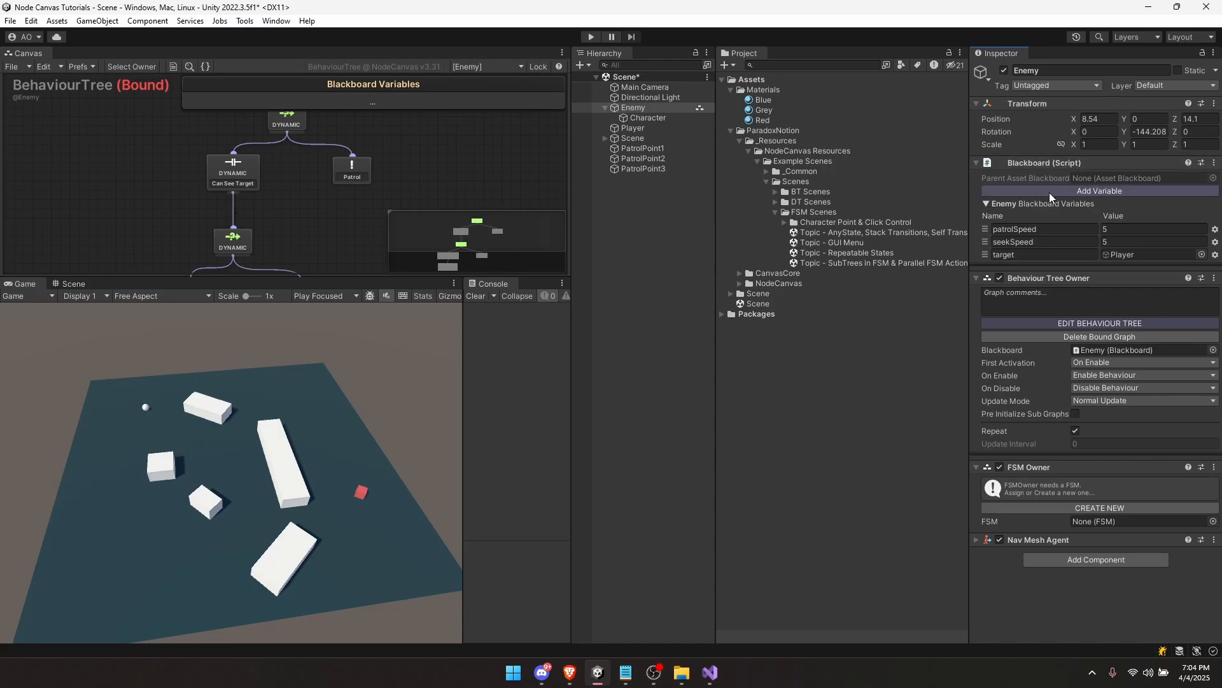
# Step: Create a new bound graph for the Enemy's FSM Owner and enlarge the graph canvas area
pyautogui.click(1087, 507)
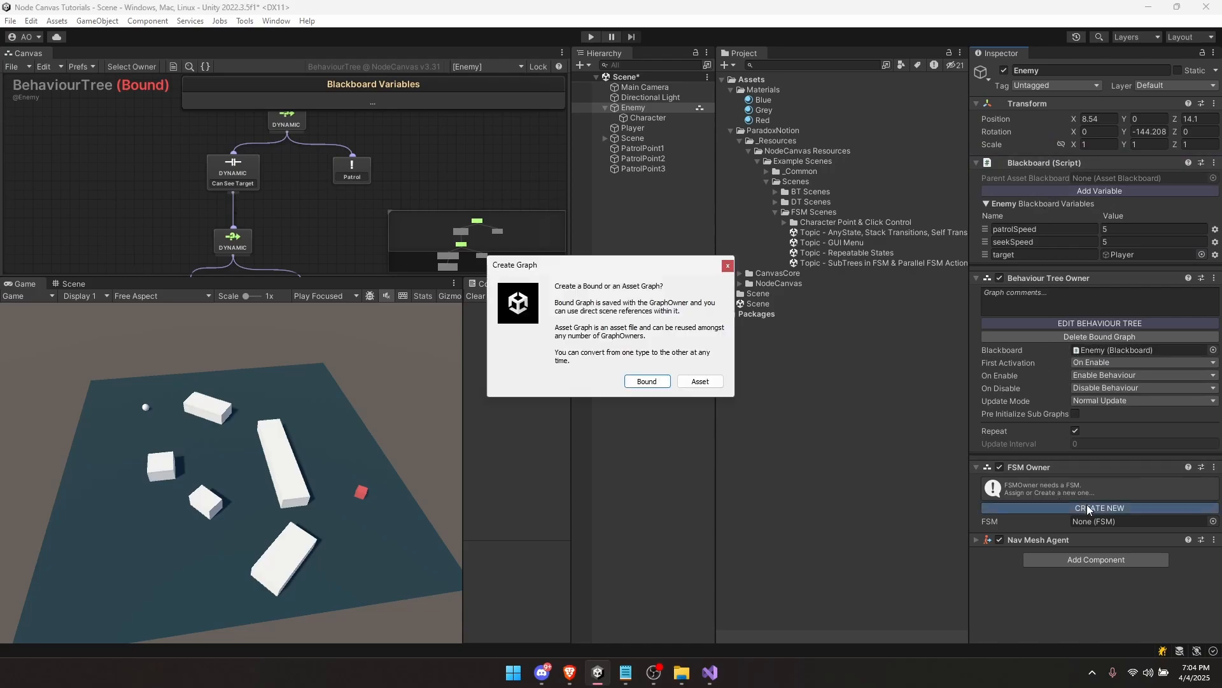
pyautogui.click(650, 382)
pyautogui.scroll(-1, 1090, 498)
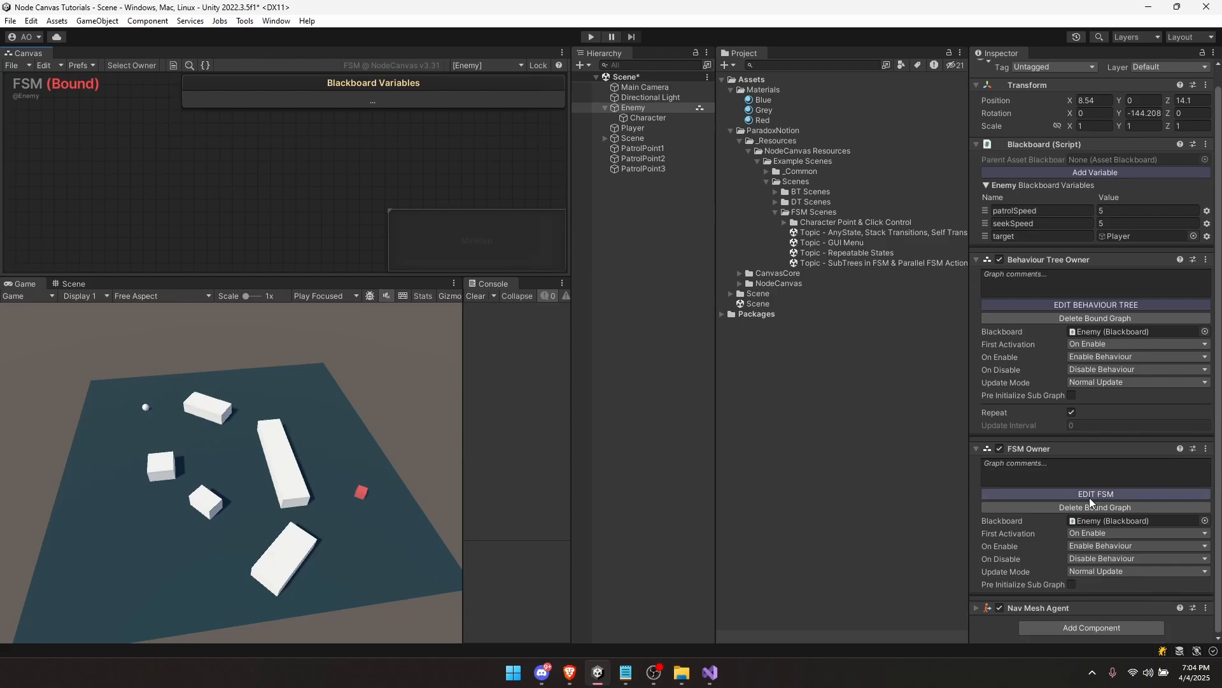
pyautogui.moveTo(342, 278); pyautogui.dragTo(344, 370)
pyautogui.hotkey('shift', 'space')
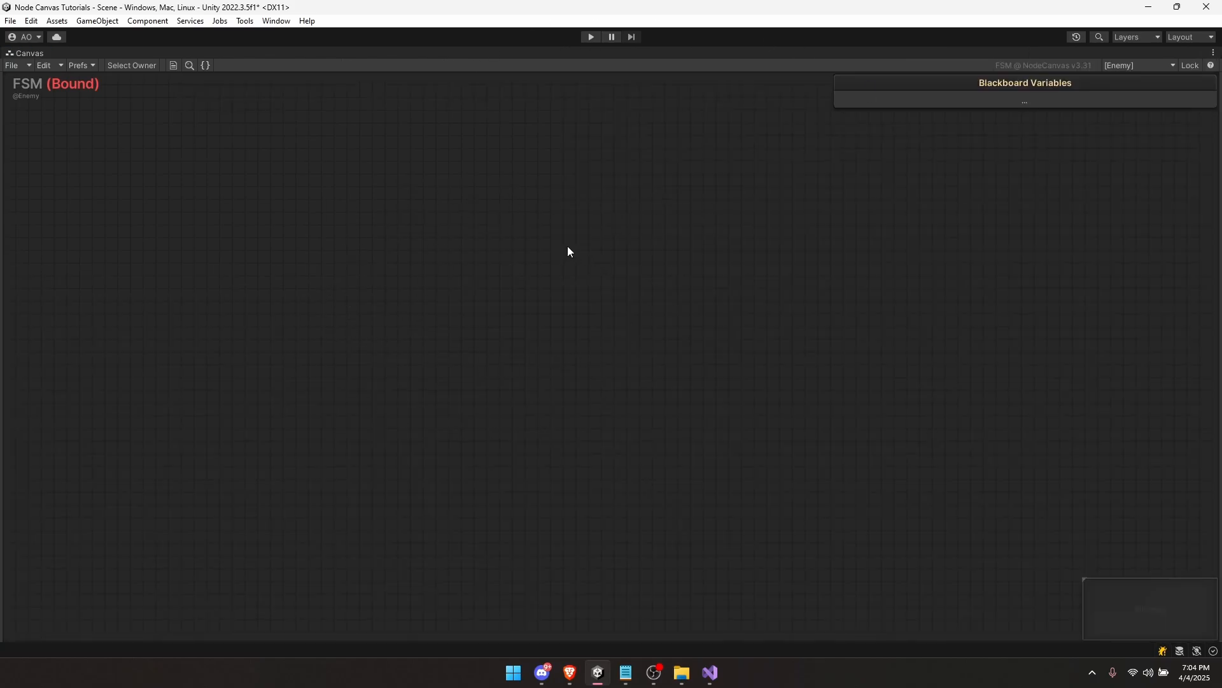
pyautogui.hotkey('shift', 'space')
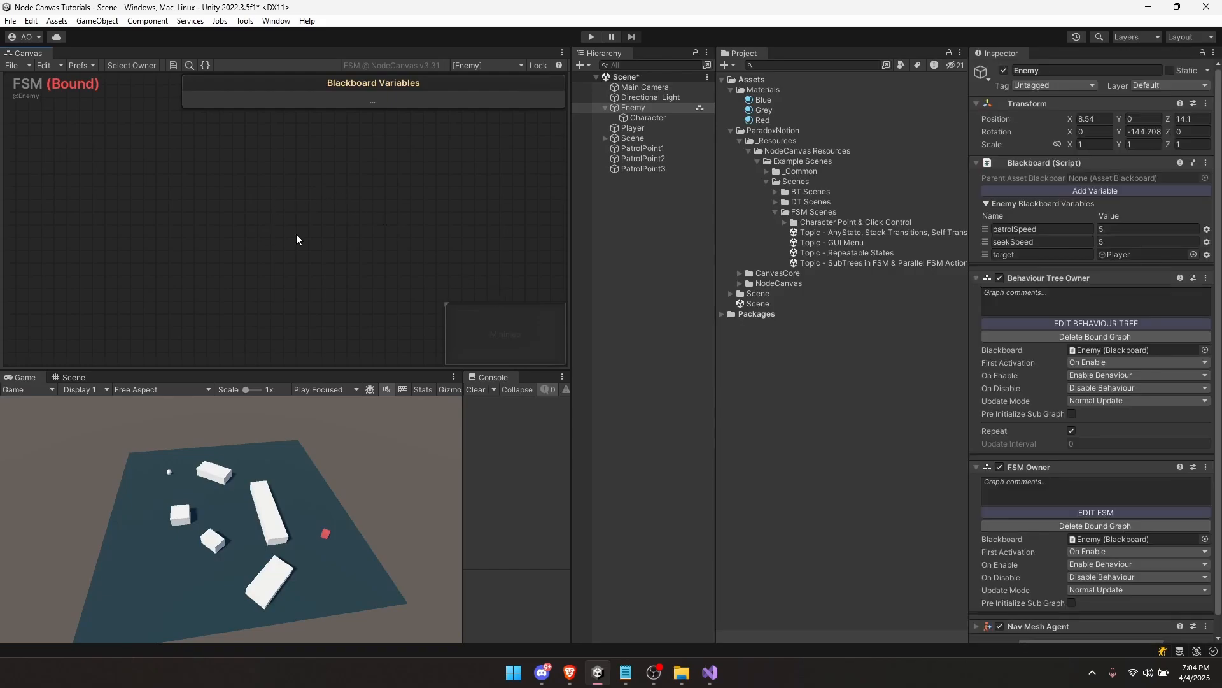
pyautogui.hotkey('shift', 'space')
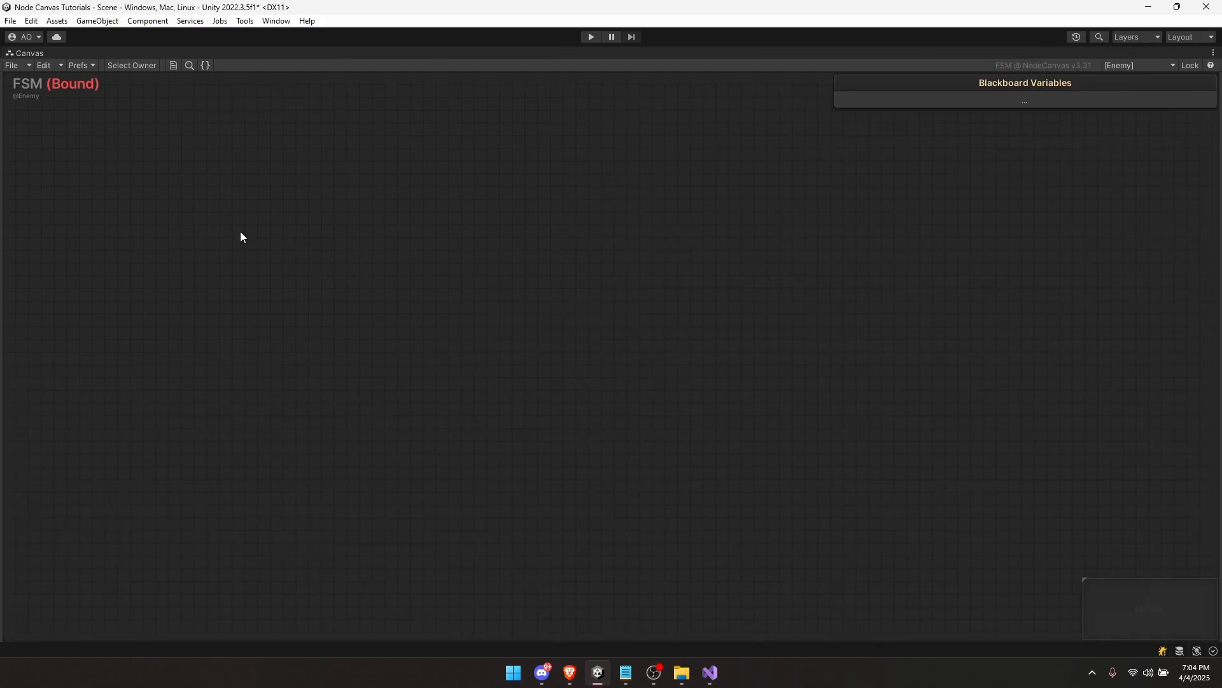
pyautogui.hotkey('shift', 'space')
# Step: Add two Action State nodes to the FSM graph and arrange them side by side
pyautogui.rightClick(269, 215)
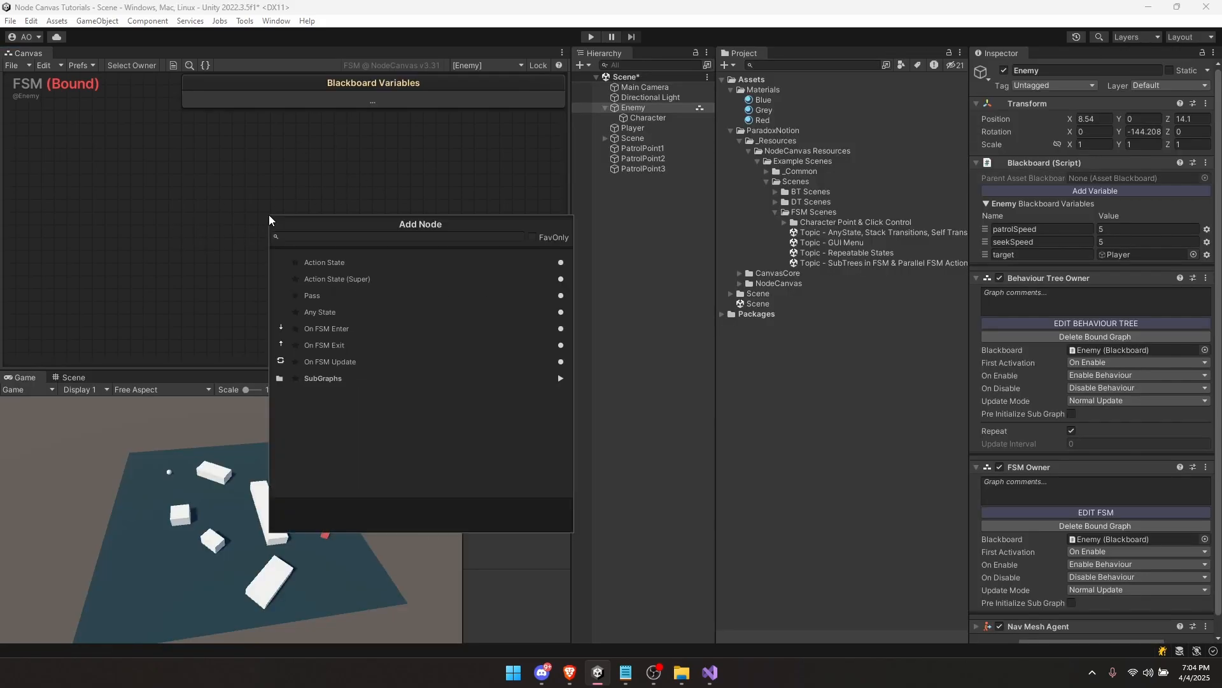
pyautogui.click(344, 268)
pyautogui.hotkey('shift', 'space')
pyautogui.rightClick(448, 251)
pyautogui.click(523, 304)
pyautogui.moveTo(484, 281); pyautogui.dragTo(497, 267)
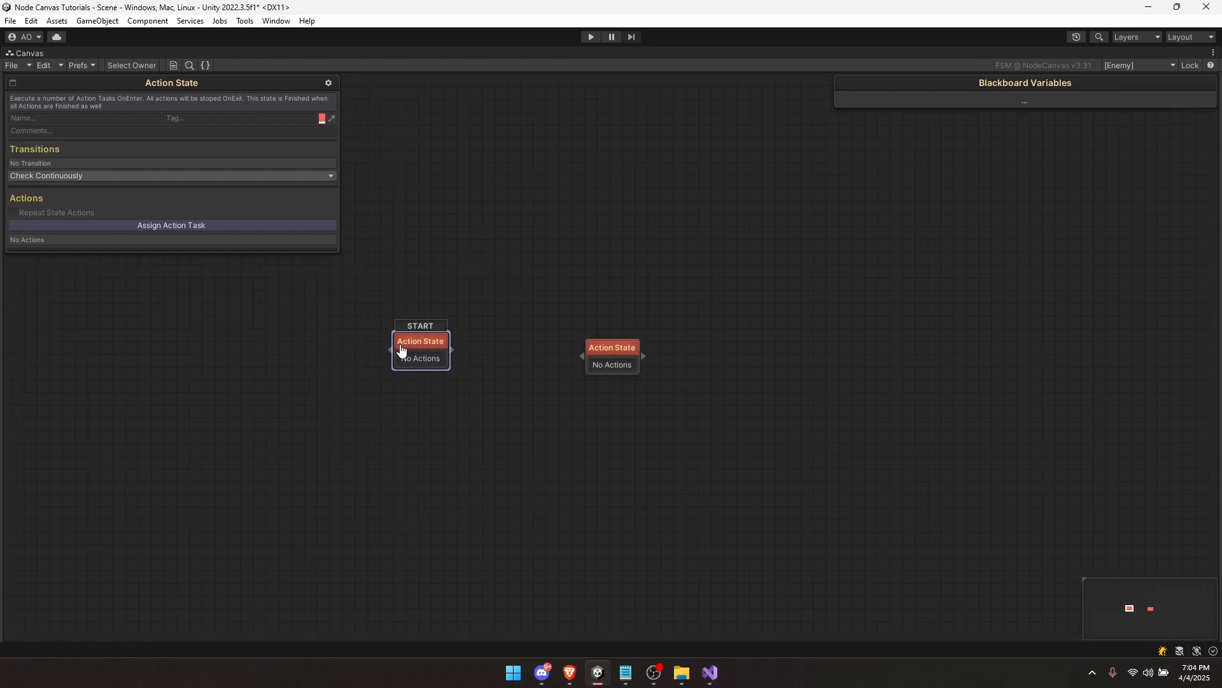
pyautogui.moveTo(608, 356); pyautogui.dragTo(585, 341)
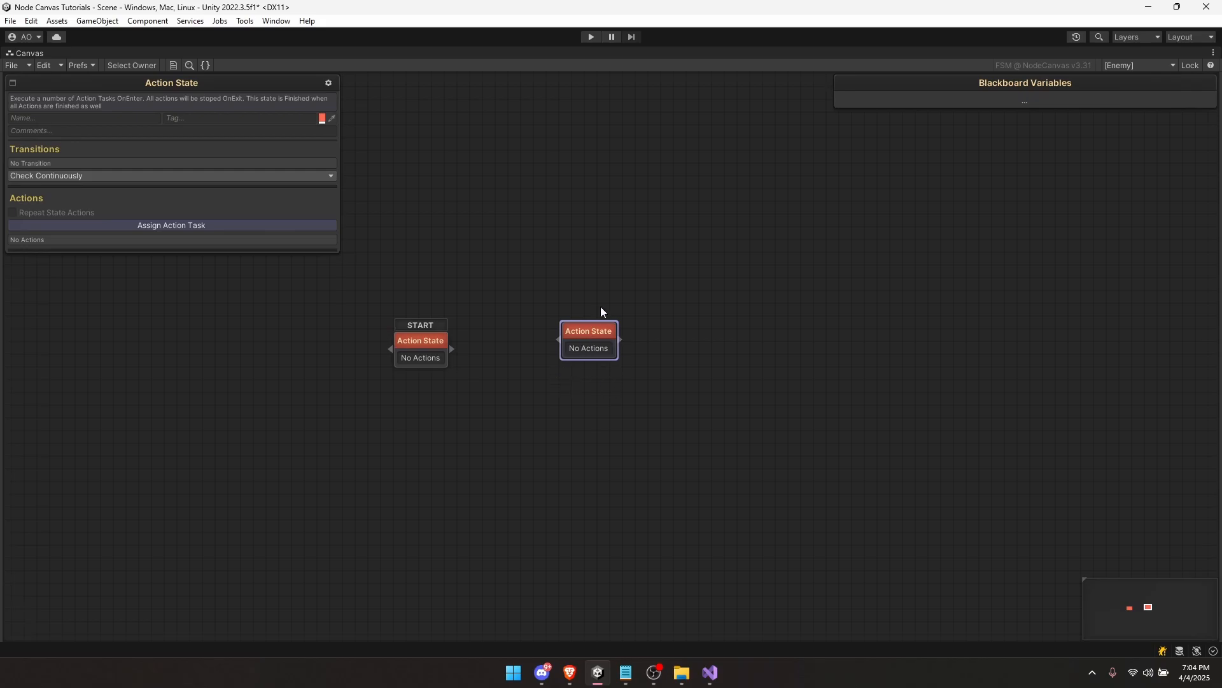
pyautogui.click(582, 397)
# Step: Name the start state Alive and the other action state Dead
pyautogui.click(463, 372)
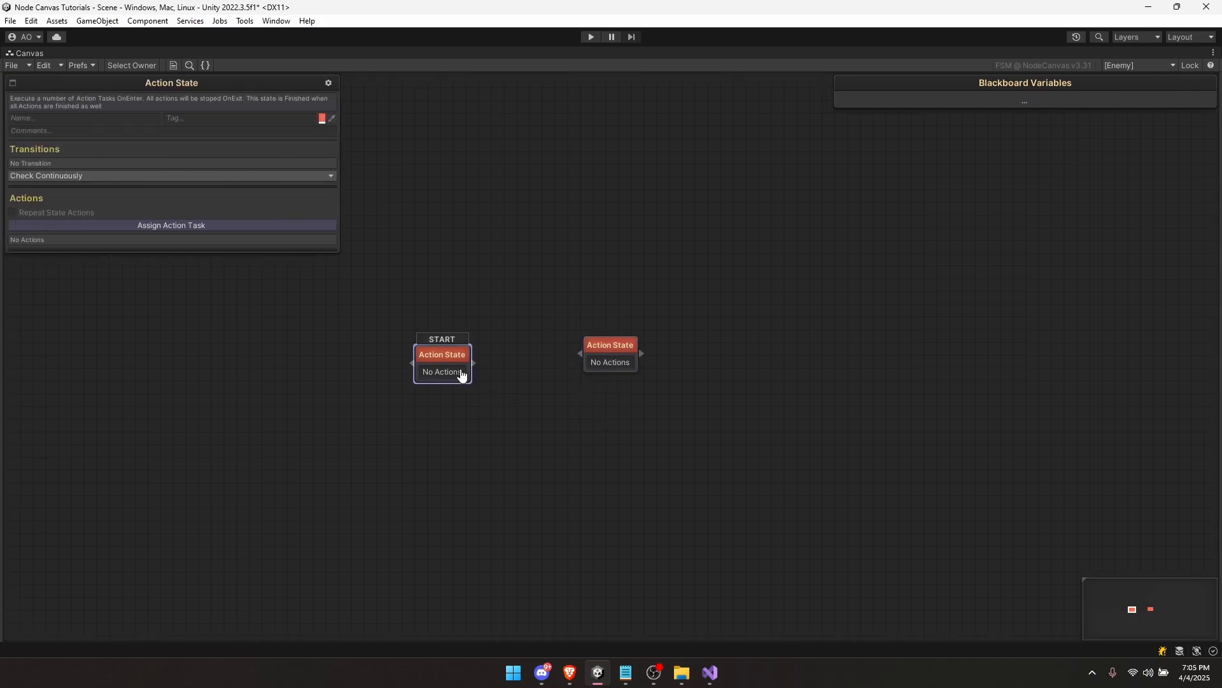
pyautogui.click(43, 117)
pyautogui.write('Alive')
pyautogui.click(583, 347)
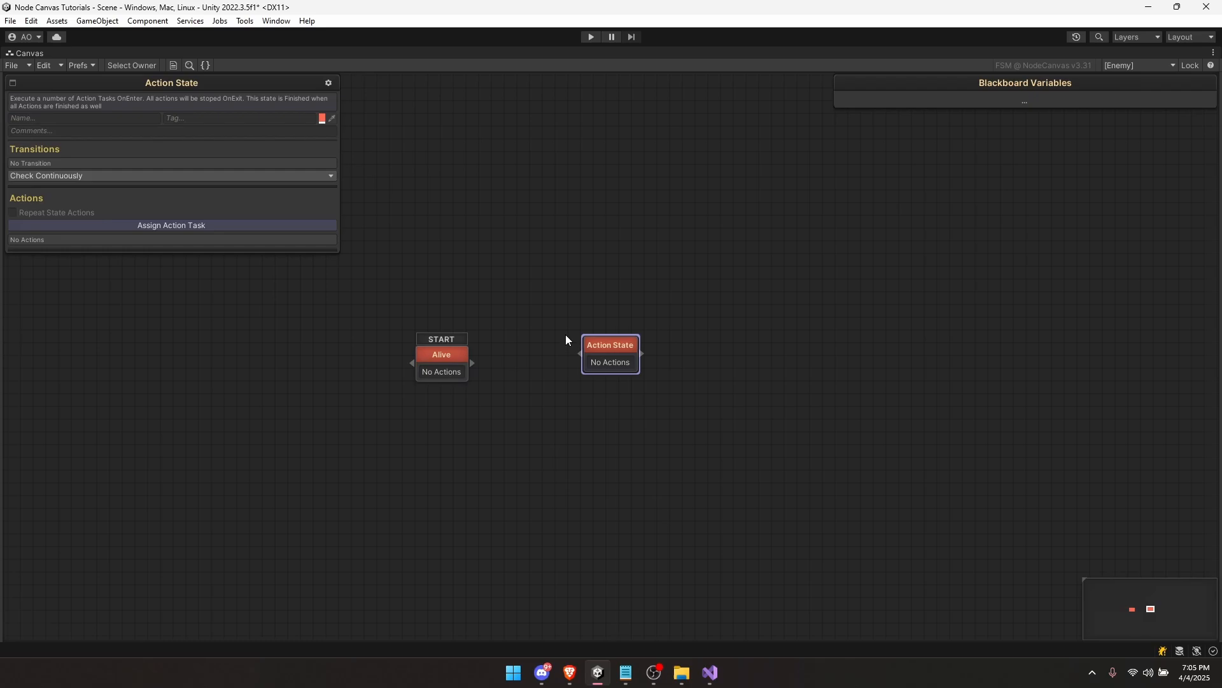
pyautogui.click(44, 115)
pyautogui.write('Dead')
pyautogui.click(881, 183)
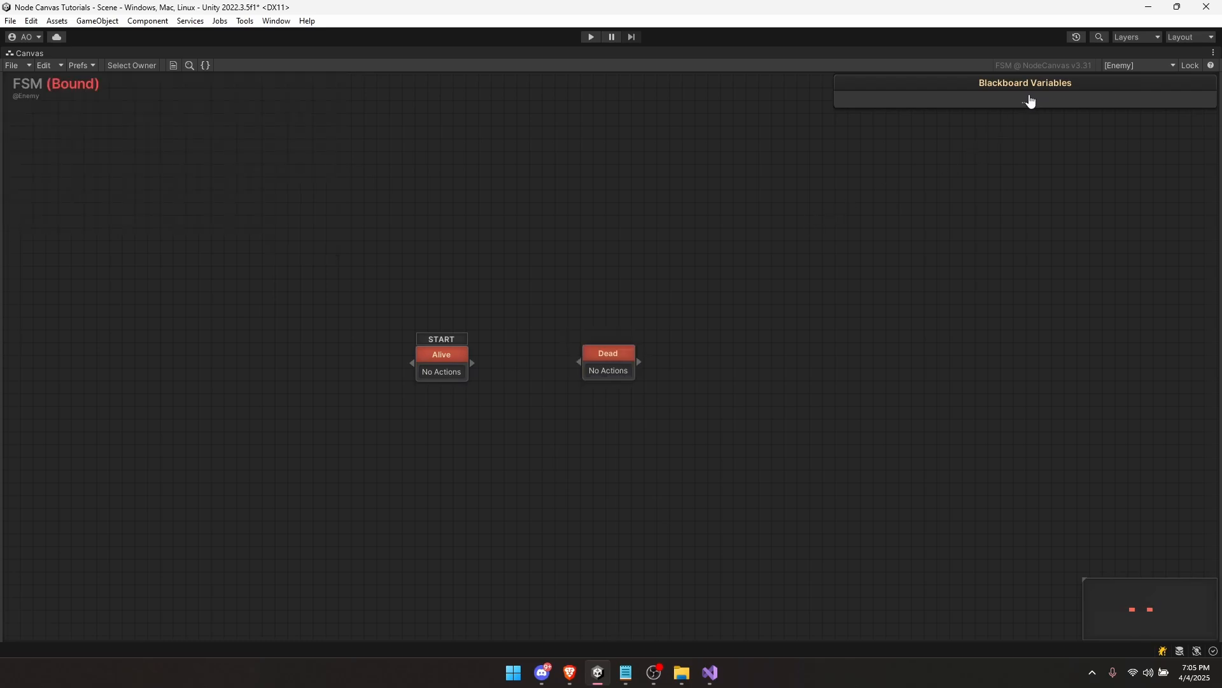
# Step: Add a Boolean graph blackboard variable to the FSM and check the behaviour tree's graph variables against it before reopening the FSM
pyautogui.click(1029, 100)
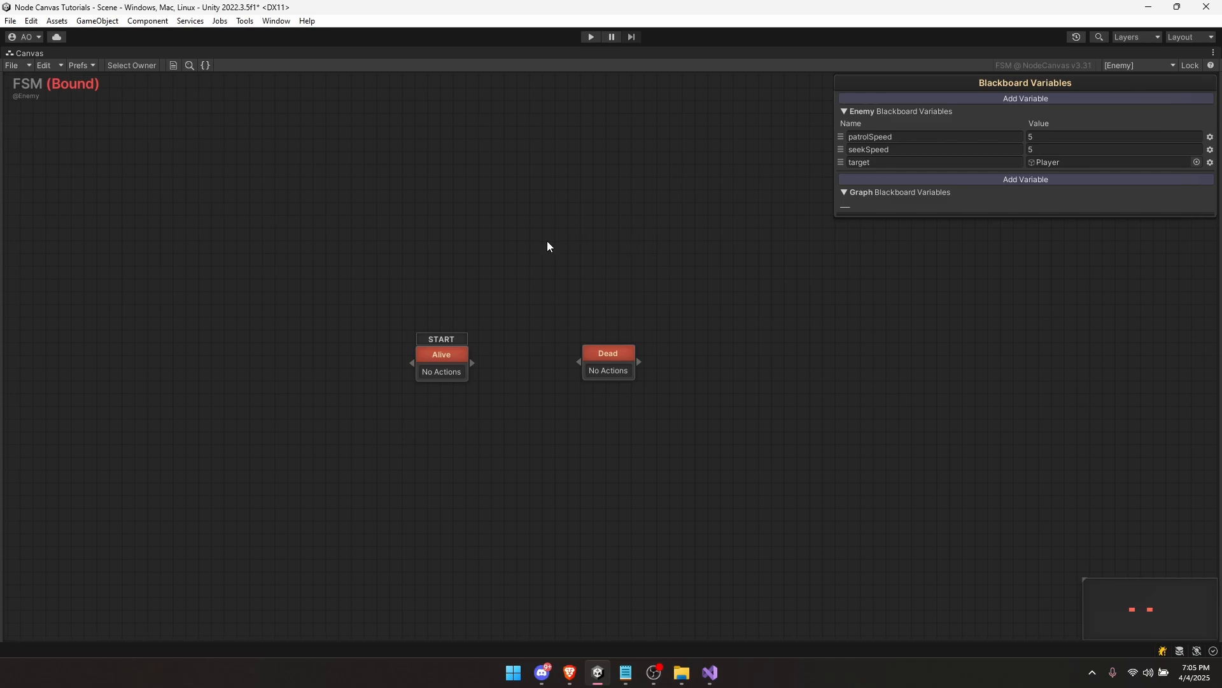
pyautogui.click(977, 180)
pyautogui.click(970, 225)
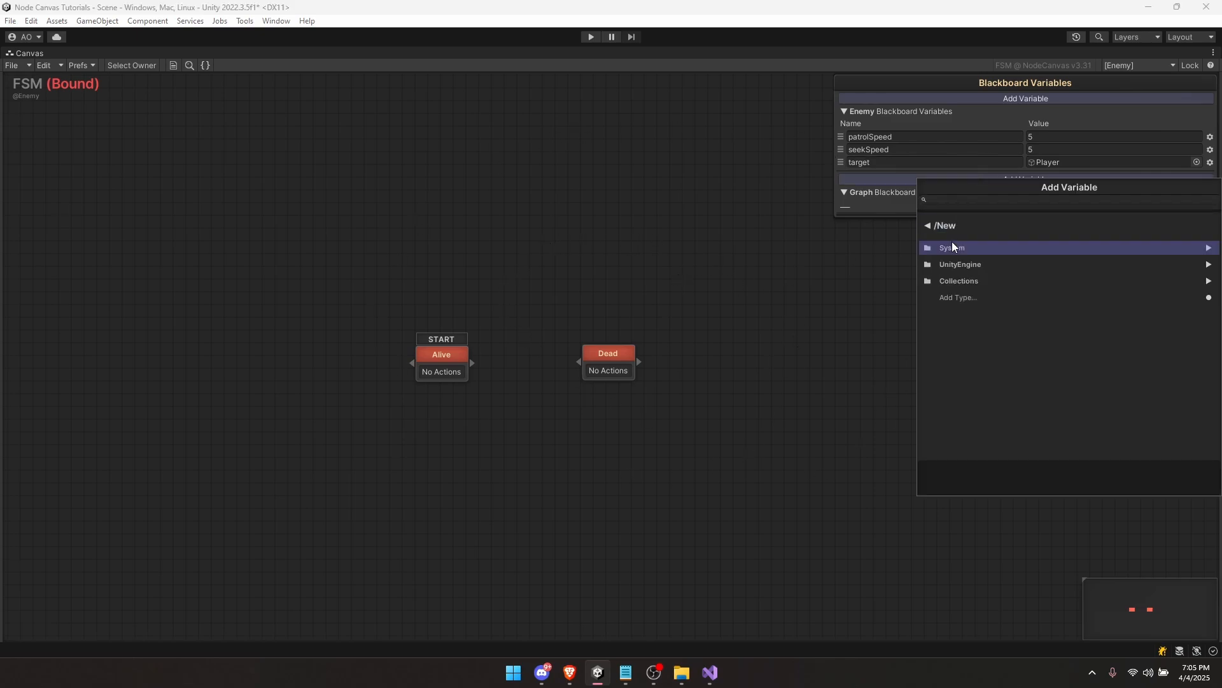
pyautogui.click(953, 245)
pyautogui.click(954, 249)
pyautogui.hotkey('shift', 'space')
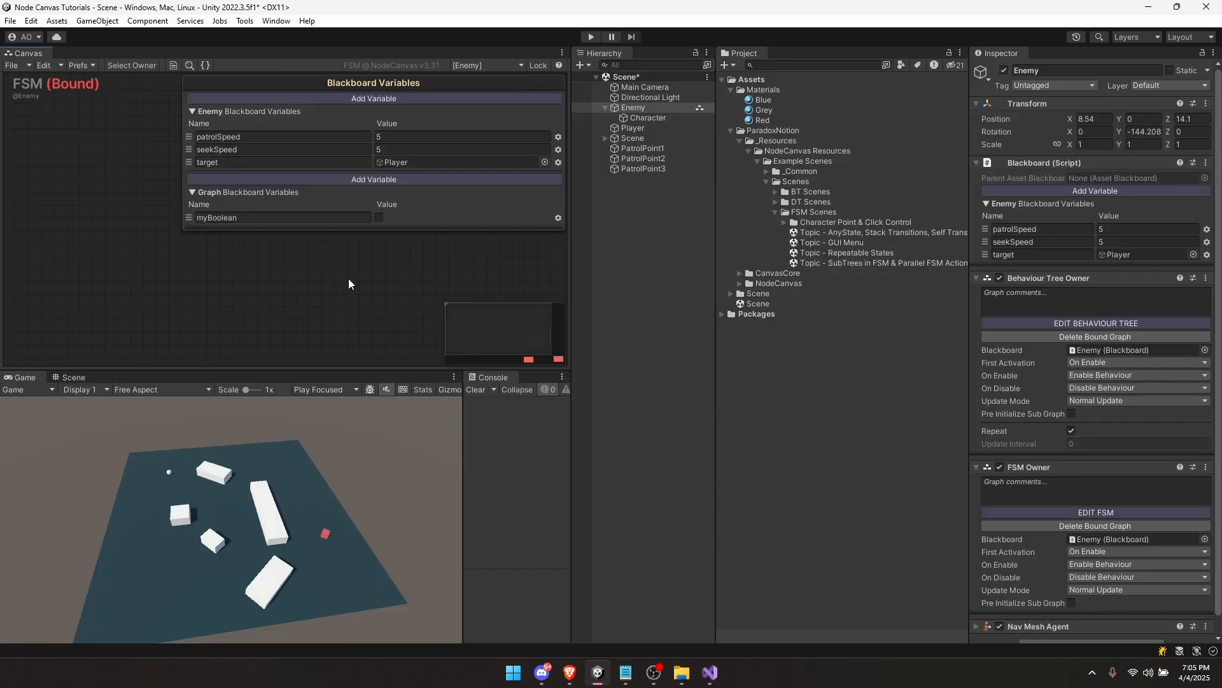
pyautogui.click(1065, 323)
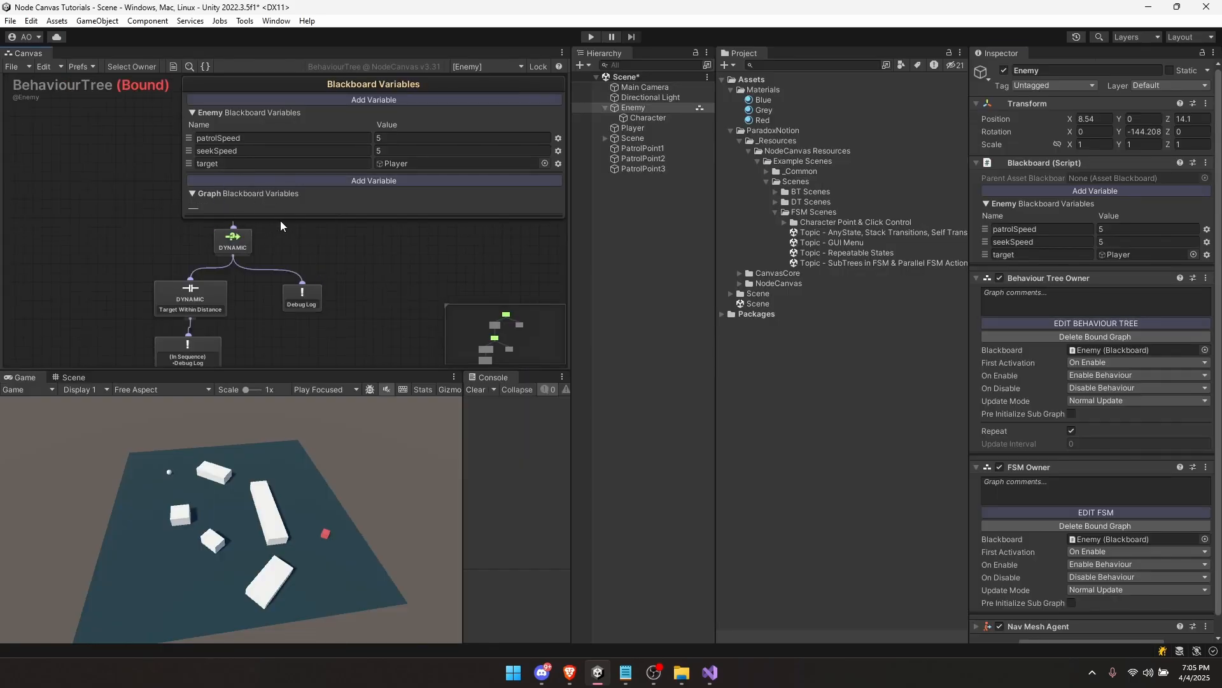
pyautogui.click(1073, 512)
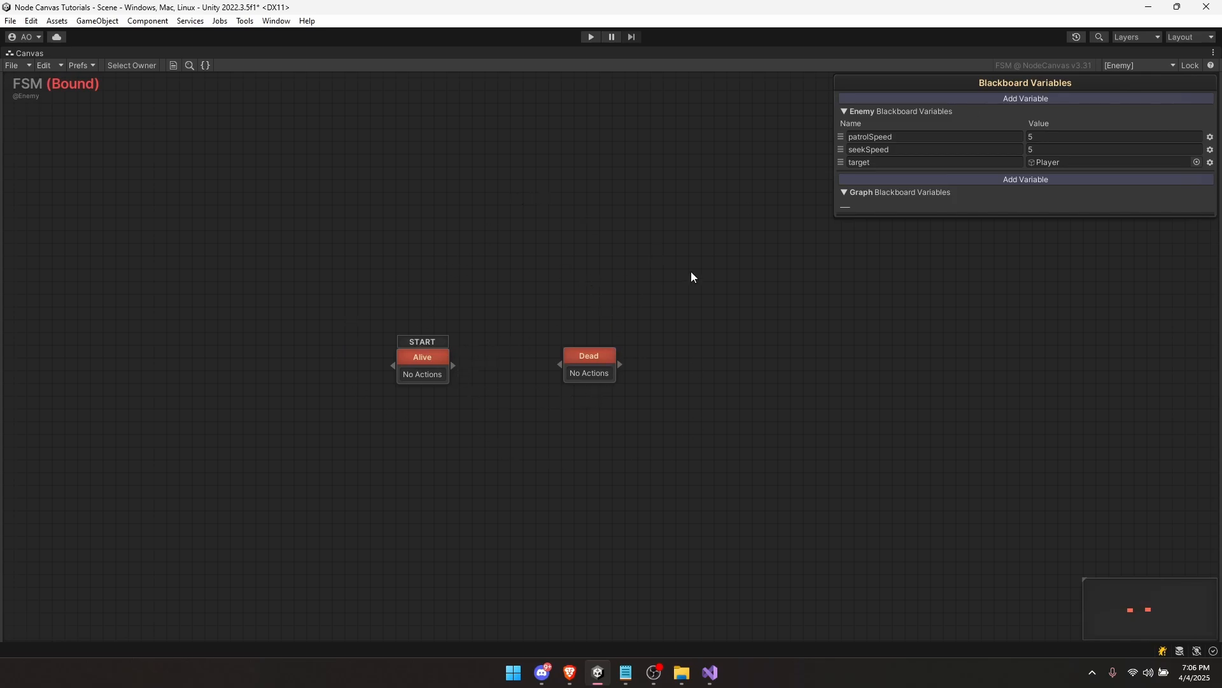
# Step: Add a new Enemy blackboard variable named hp with a value of 5
pyautogui.click(1005, 98)
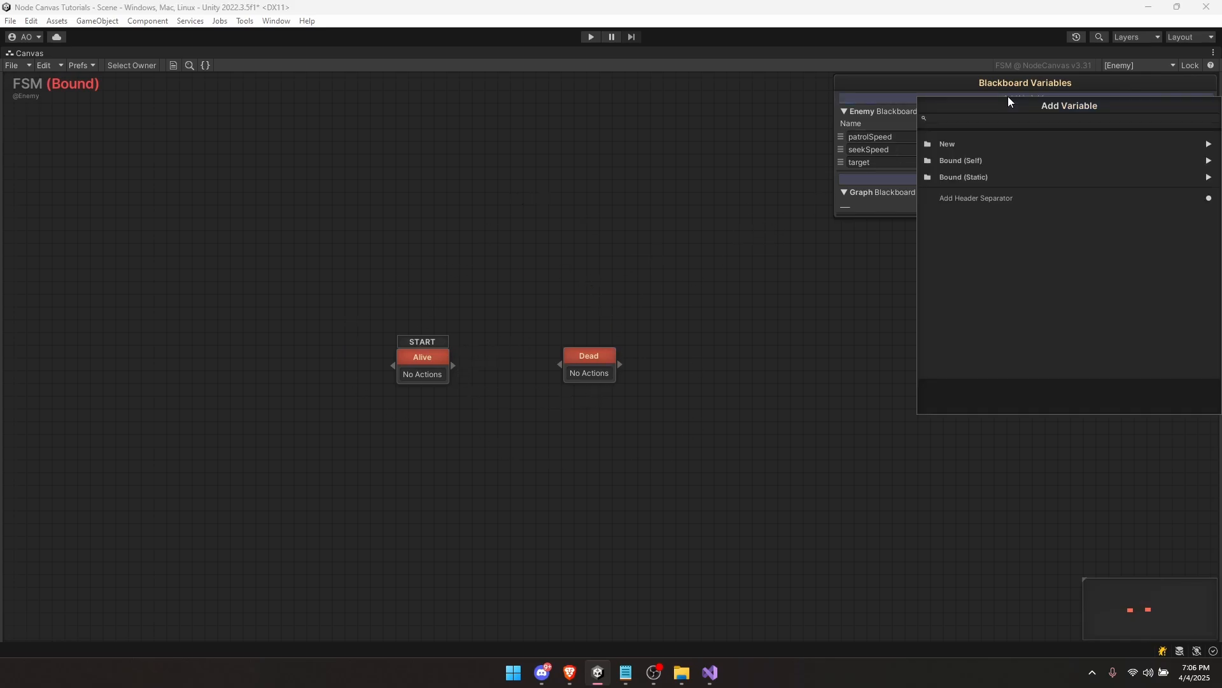
pyautogui.click(968, 145)
pyautogui.click(965, 164)
pyautogui.click(958, 175)
pyautogui.write('h')
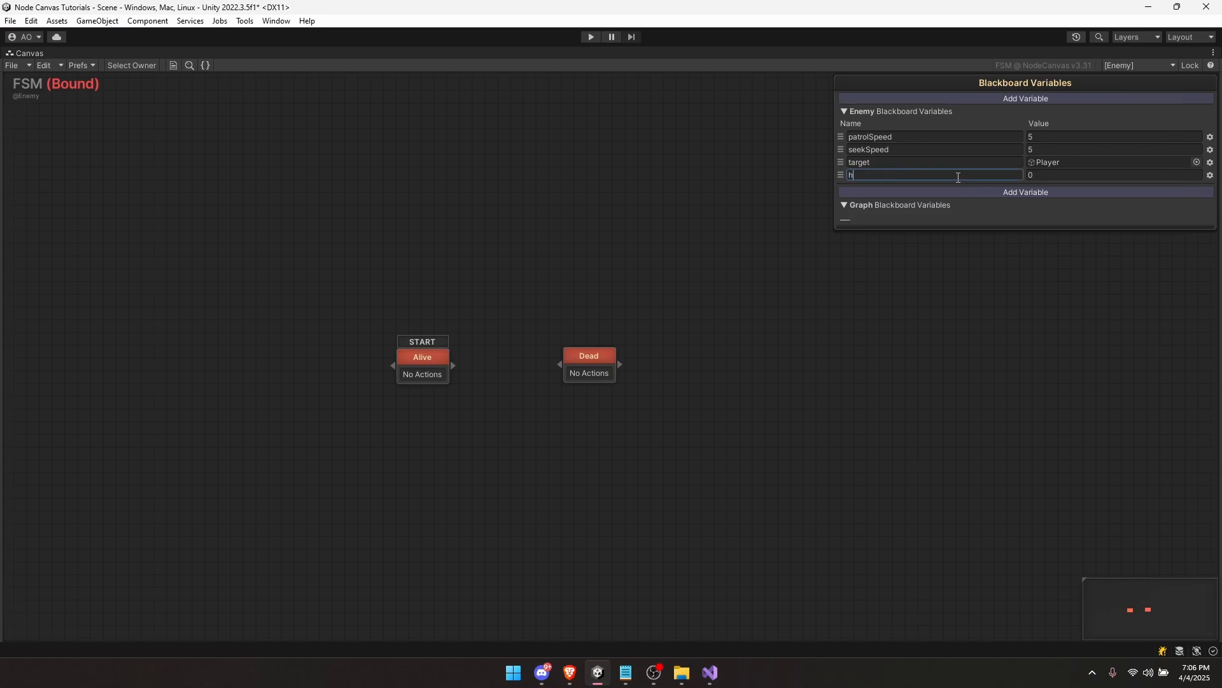
pyautogui.write('p')
pyautogui.click(1050, 176)
pyautogui.write('5')
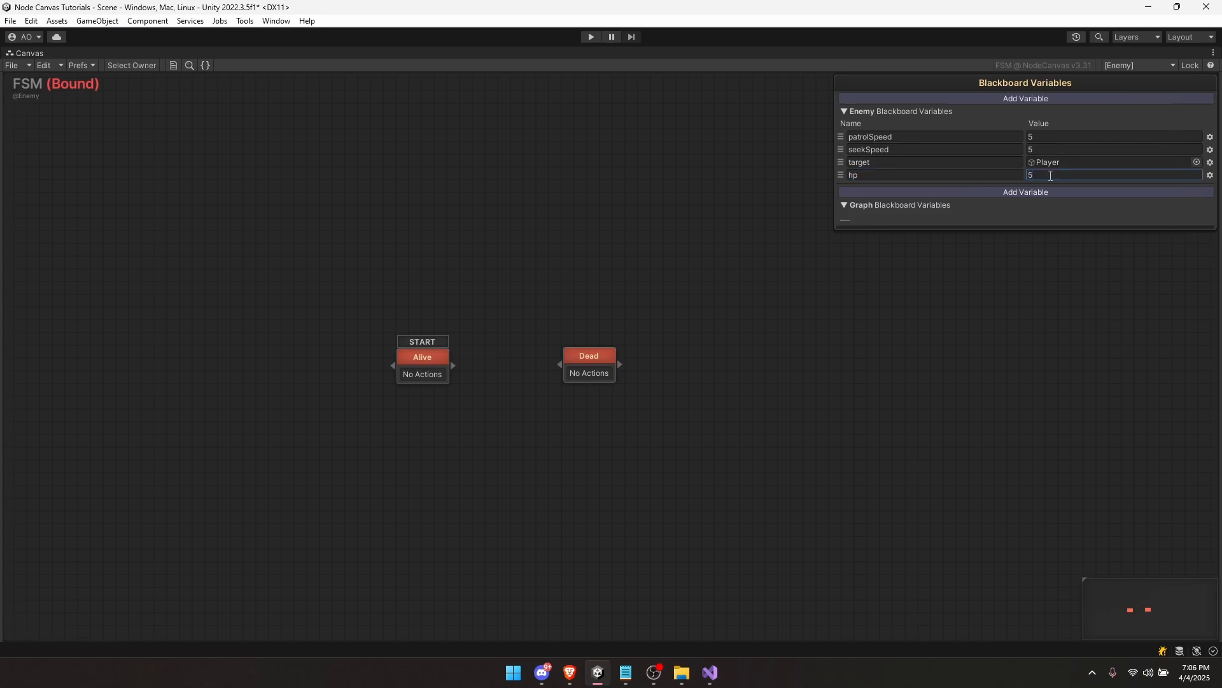
# Step: Connect the Alive state to the Dead state with a transition and place Dead lower in the graph than Alive
pyautogui.click(422, 368)
pyautogui.click(472, 343)
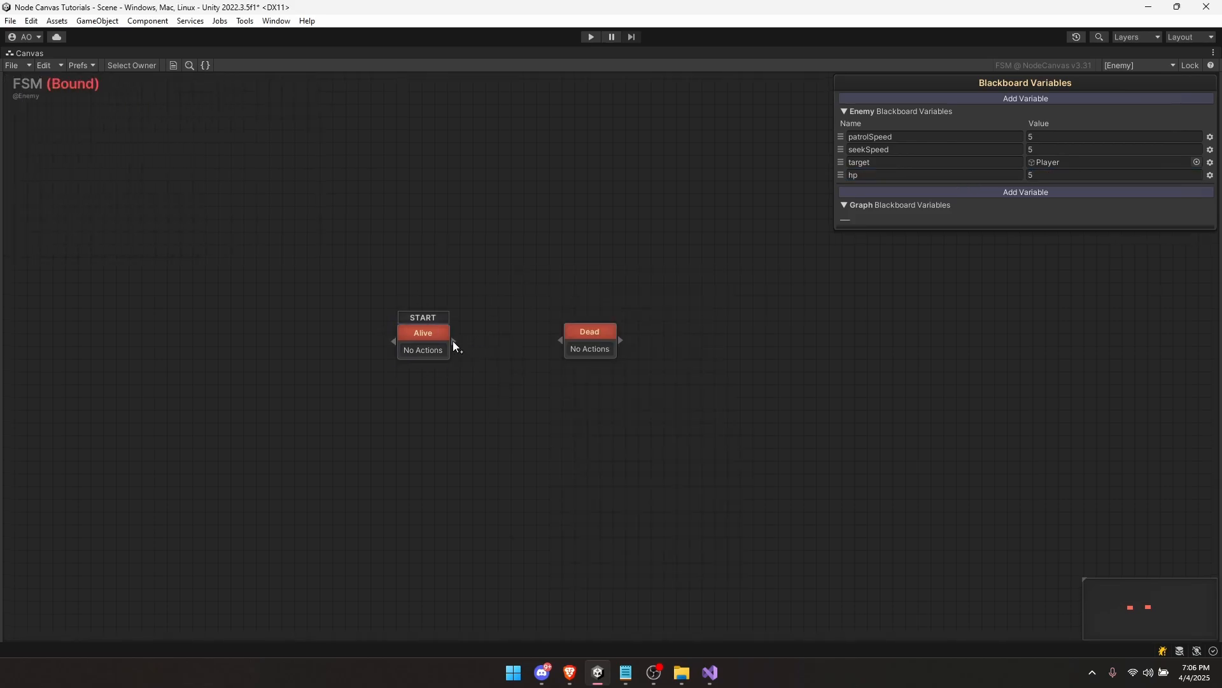
pyautogui.click(423, 332)
pyautogui.moveTo(454, 341); pyautogui.dragTo(588, 415)
# Step: Assign a Check Int condition task to the transition from Alive to Dead
pyautogui.click(571, 350)
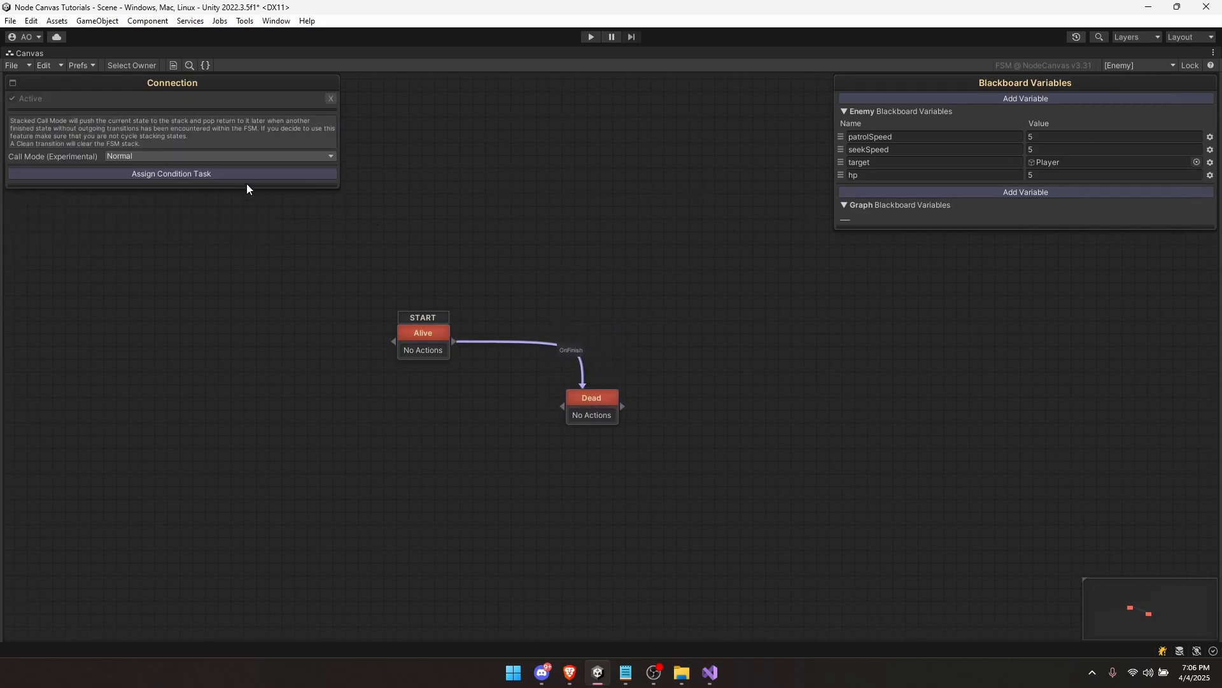
pyautogui.click(177, 170)
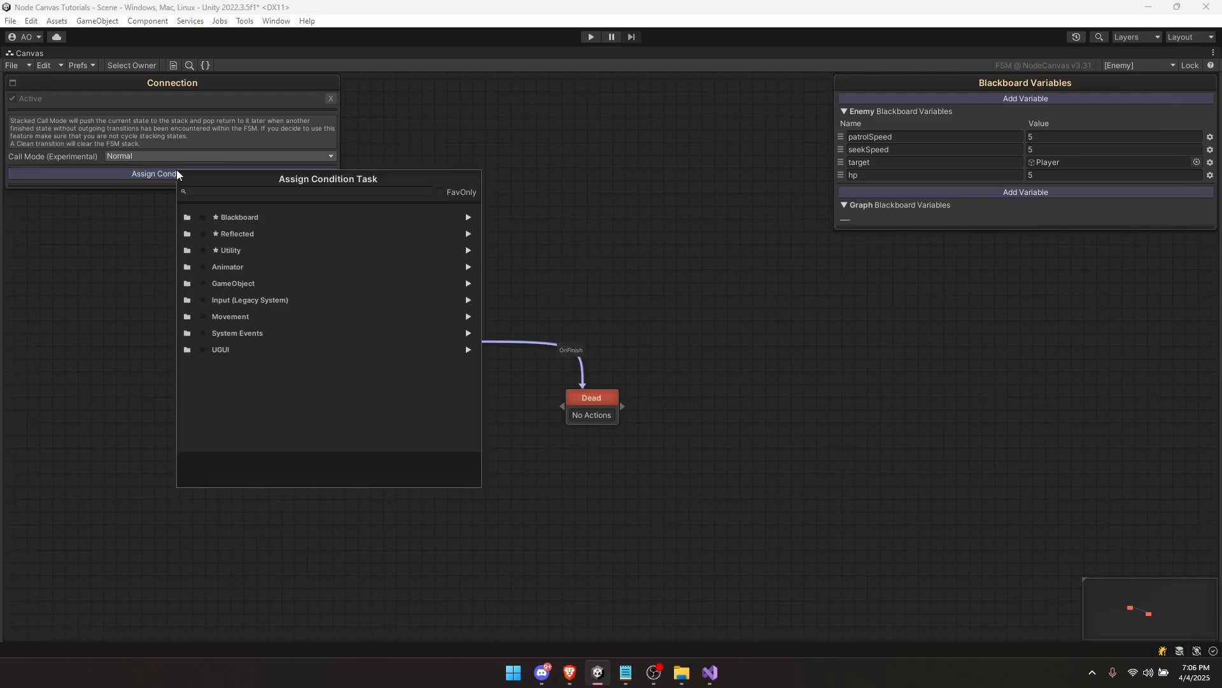
pyautogui.click(196, 189)
pyautogui.write('int')
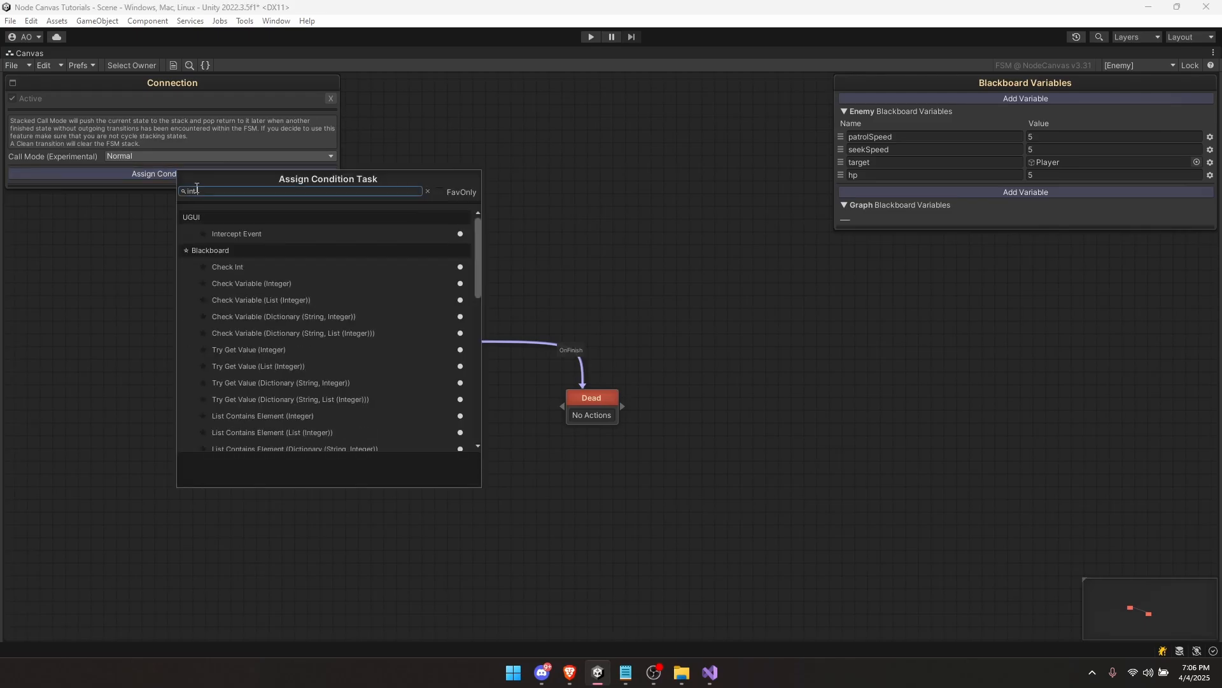
pyautogui.click(242, 267)
# Step: Configure the Check Int condition with the Enemy variable hp as Value A and Less Or Equal To as the check type
pyautogui.click(185, 220)
pyautogui.moveTo(163, 250)
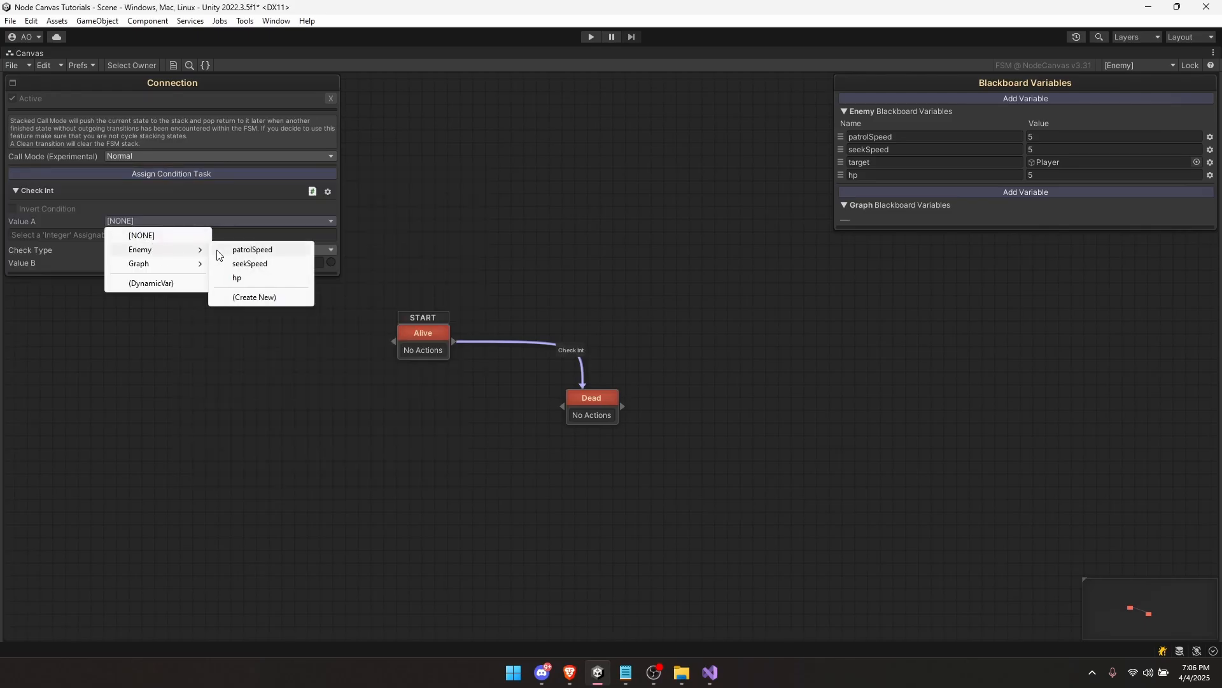
pyautogui.click(248, 279)
pyautogui.click(117, 233)
pyautogui.click(175, 303)
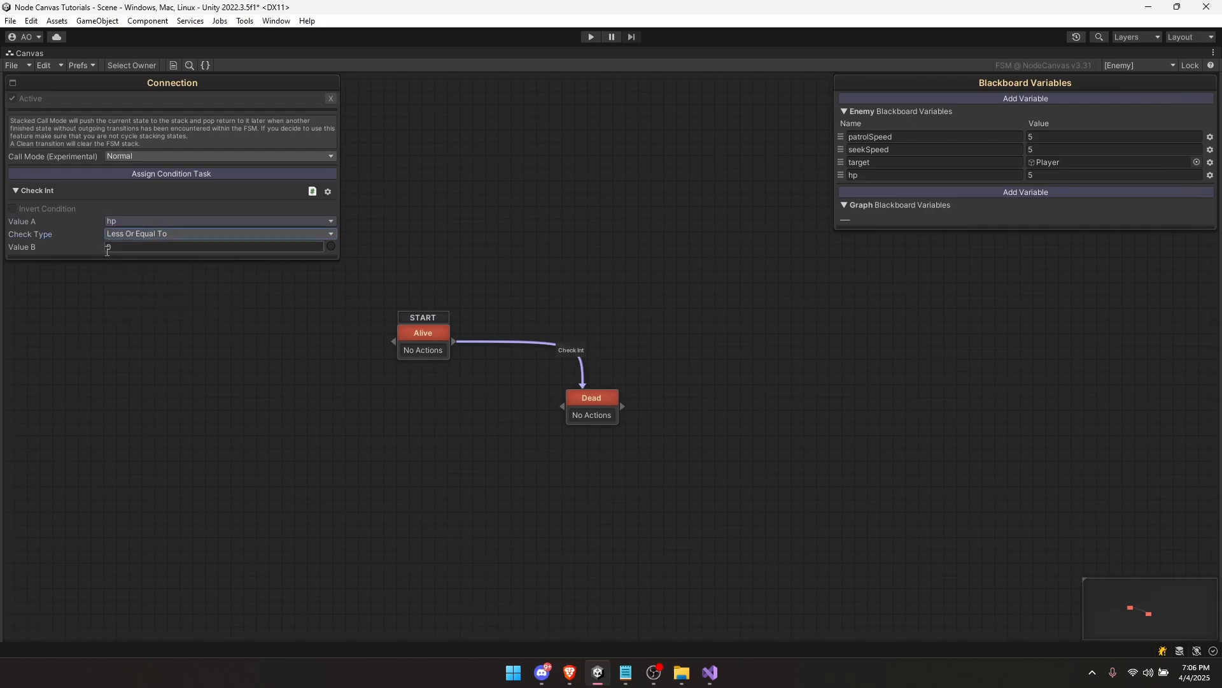
pyautogui.click(258, 312)
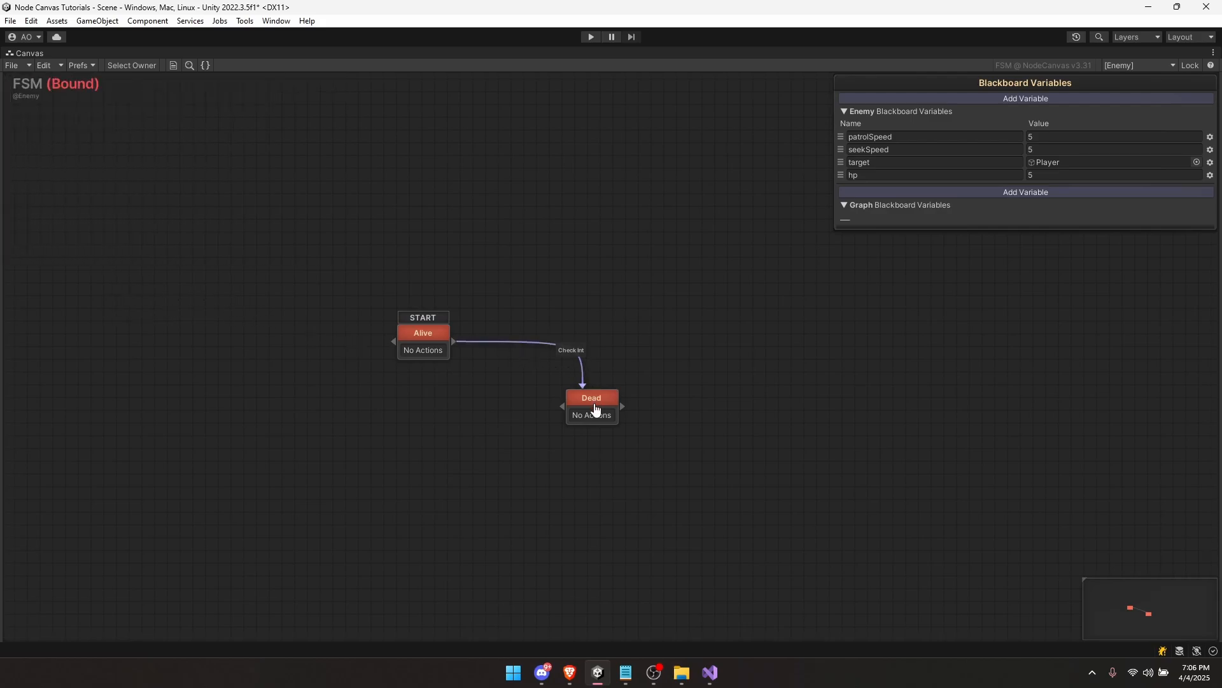
# Step: Move the Dead state slightly further down in the FSM graph and check the Alive state's transition
pyautogui.moveTo(593, 417); pyautogui.dragTo(594, 441)
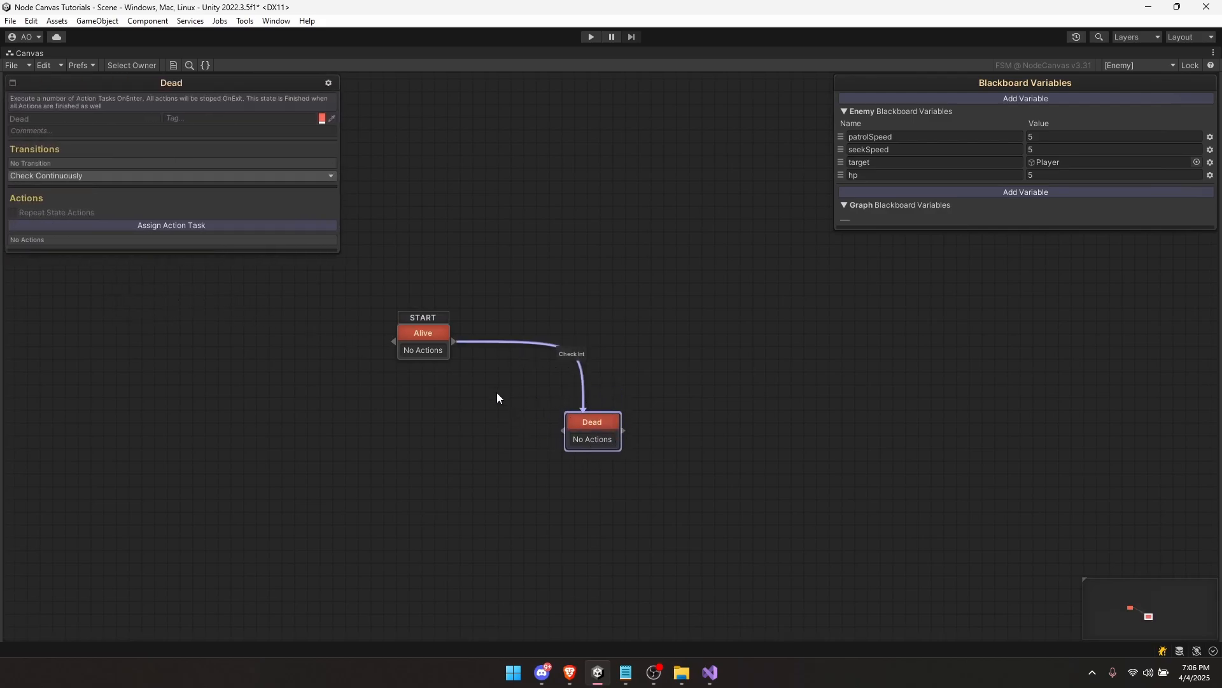
pyautogui.click(422, 337)
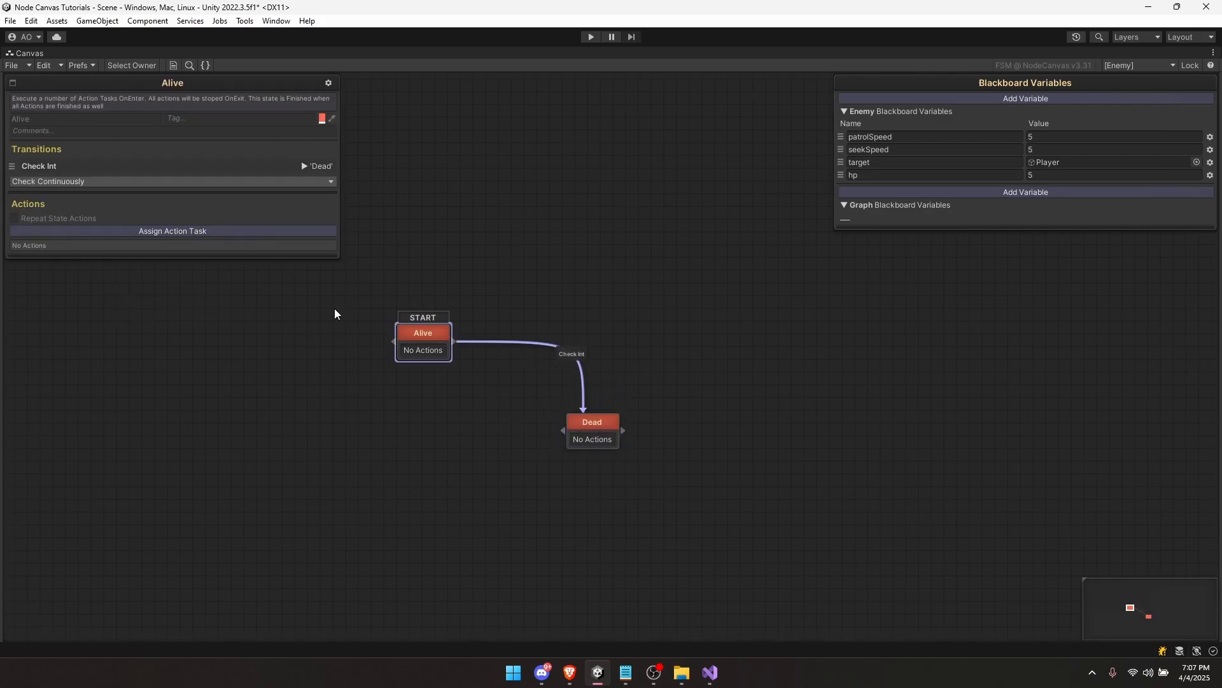
pyautogui.click(380, 350)
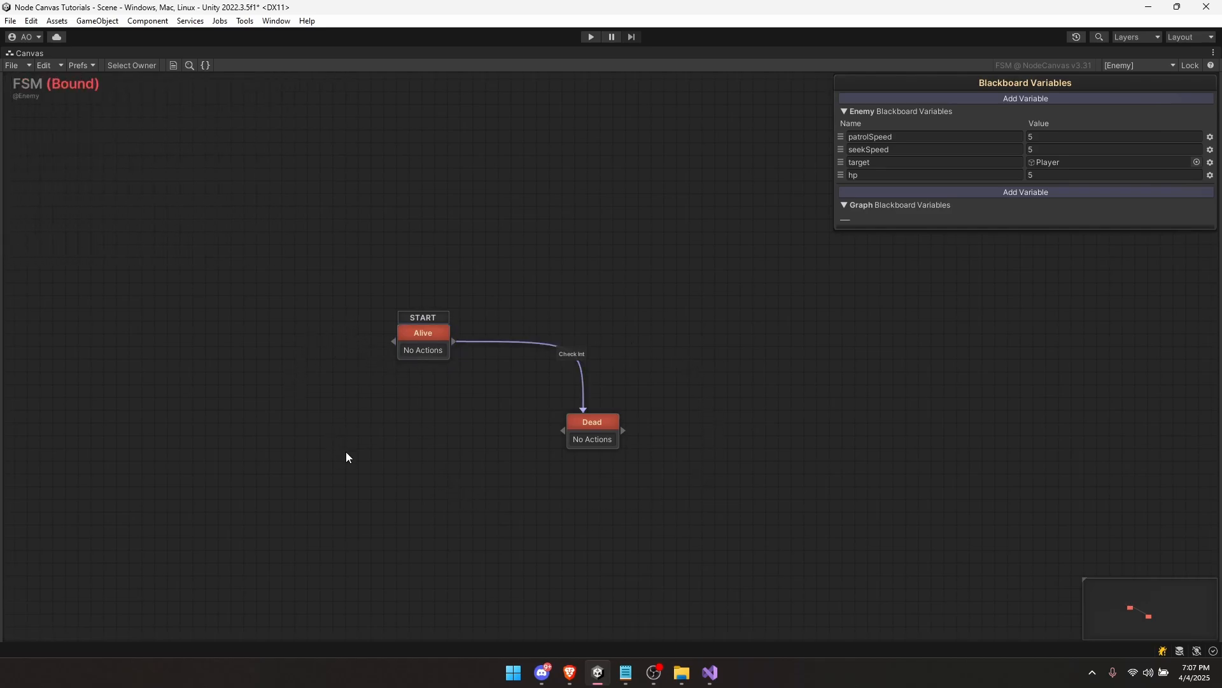
# Step: Add a Set Property action task to the Alive state
pyautogui.click(445, 352)
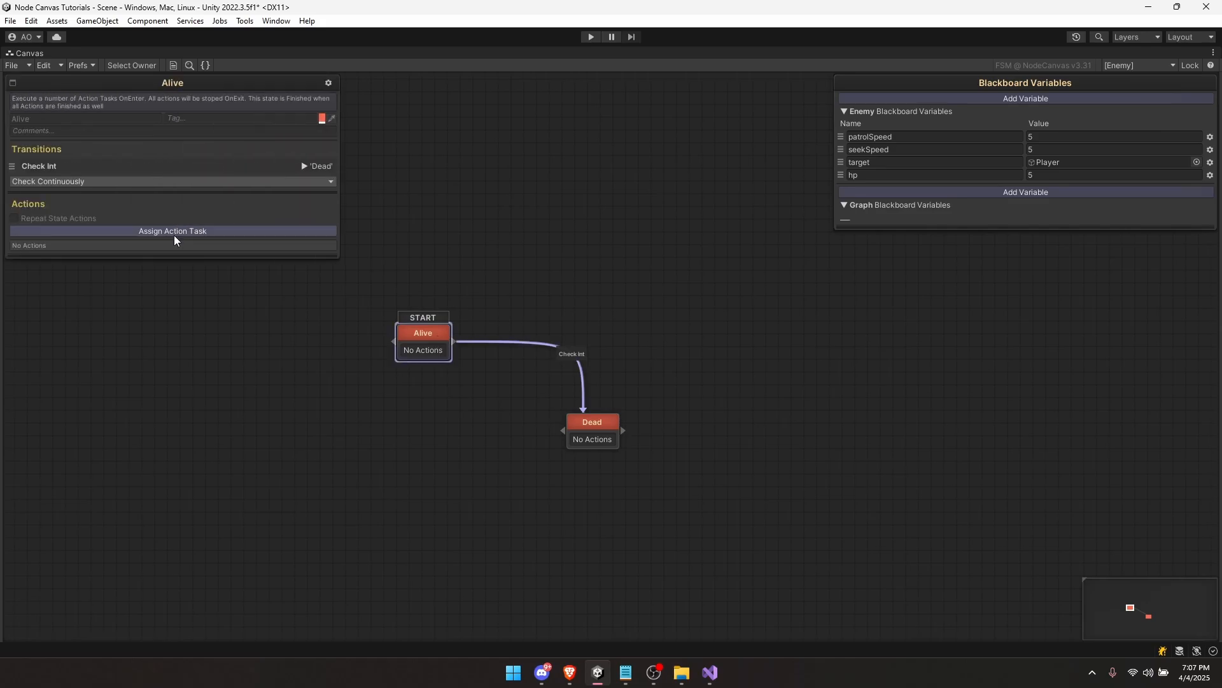
pyautogui.click(187, 232)
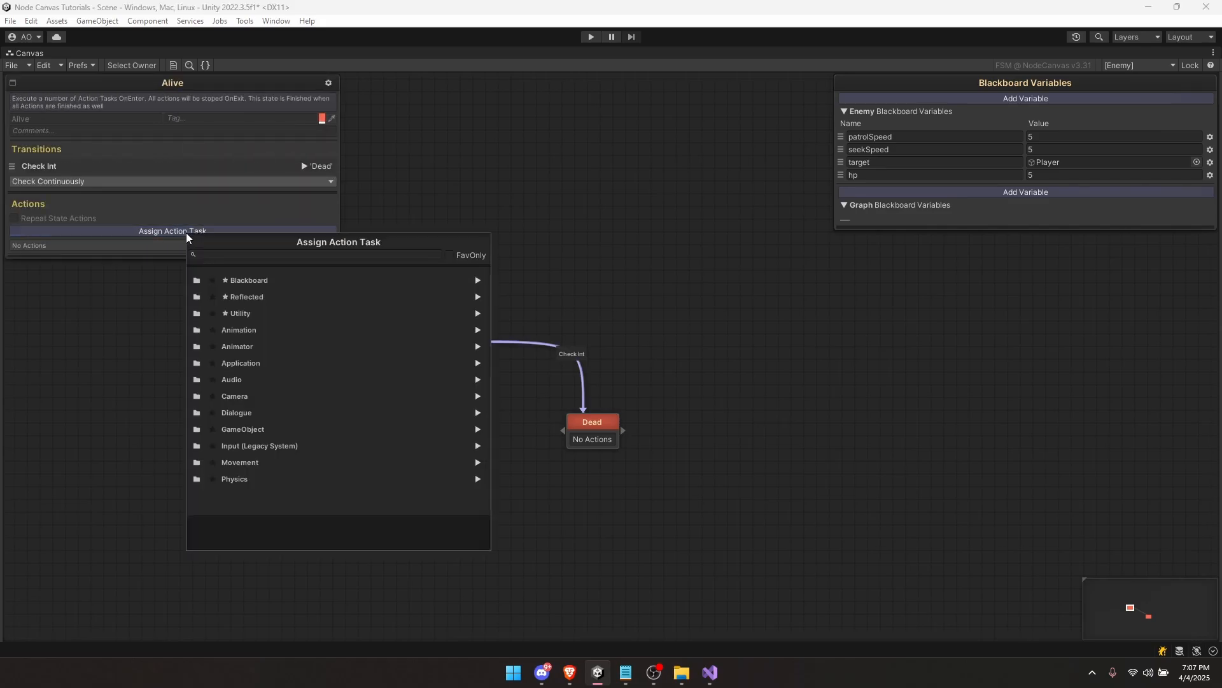
pyautogui.write('set prope')
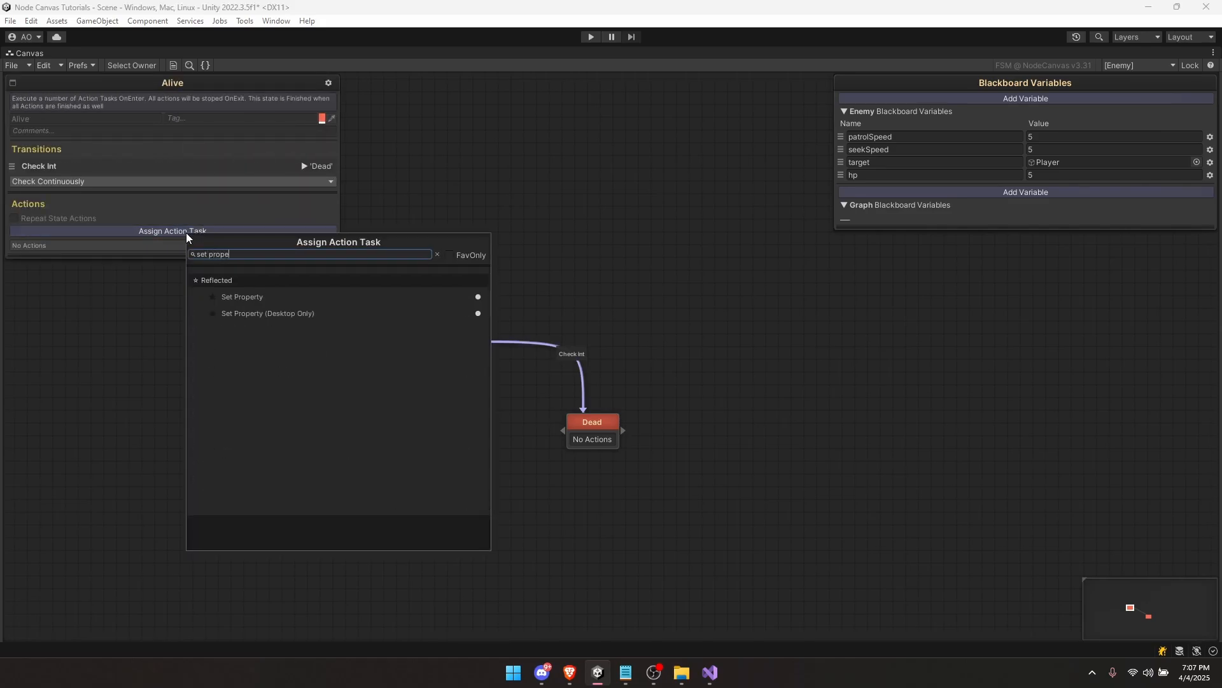
pyautogui.press('Down')
pyautogui.press('Return')
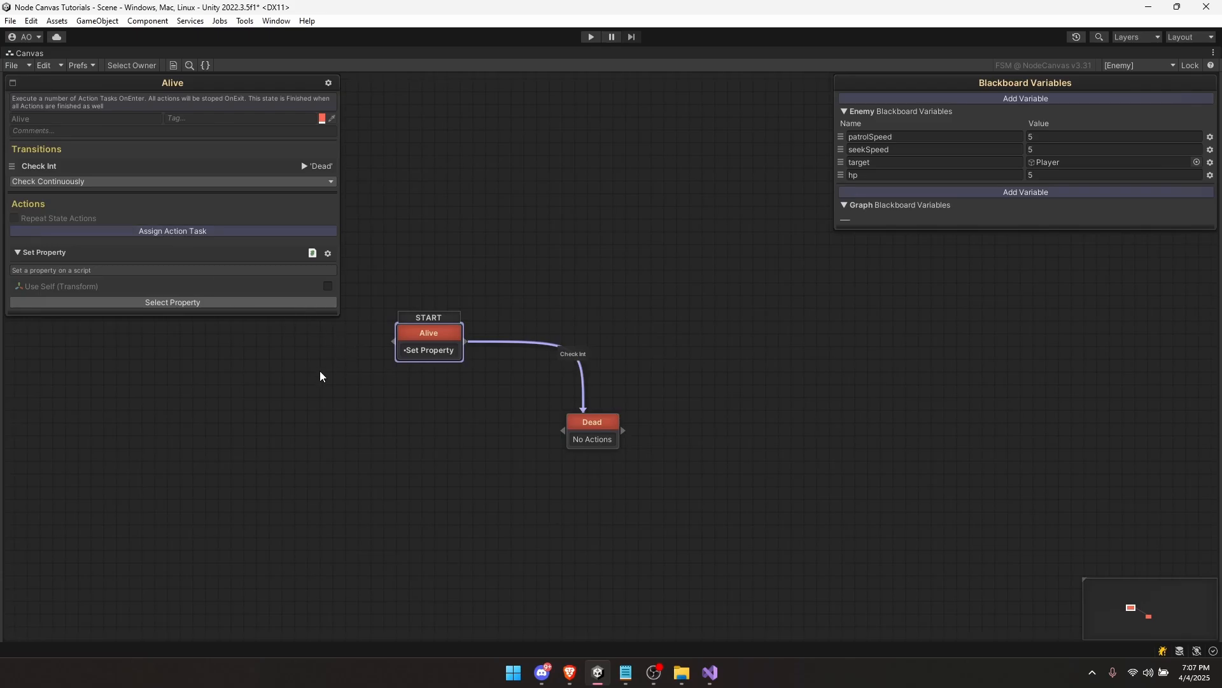
# Step: Override the Set Property action's agent with the Enemy's Character child object
pyautogui.hotkey('shift', 'space')
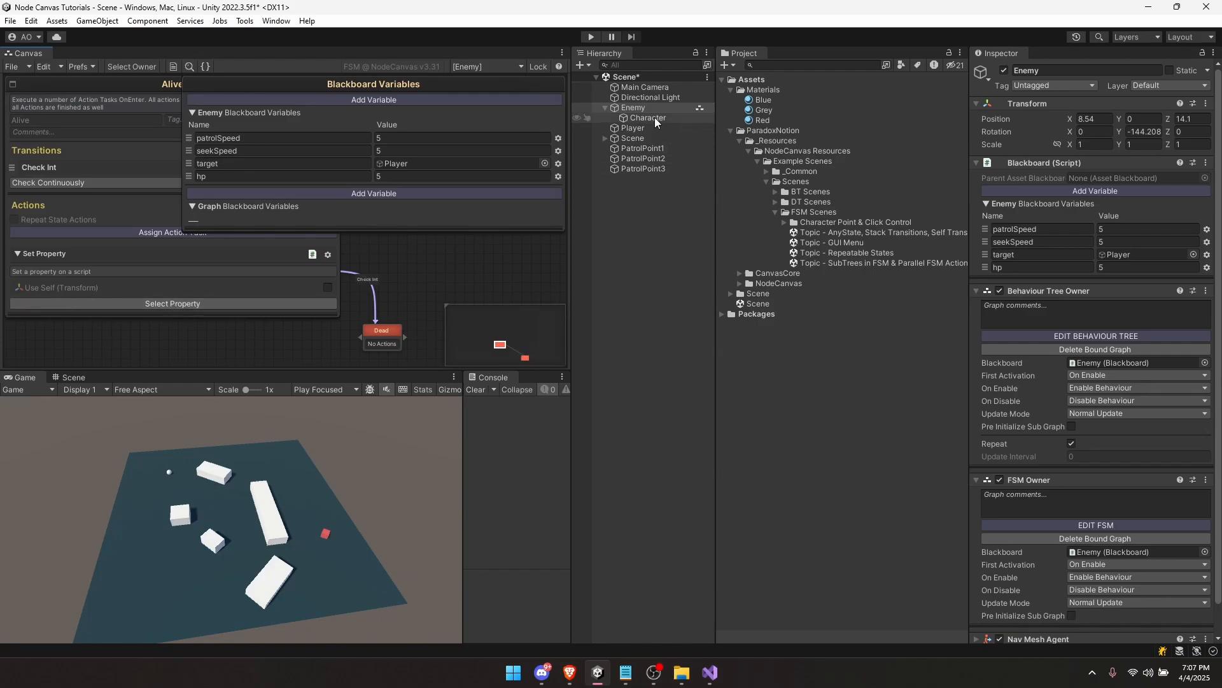
pyautogui.click(327, 287)
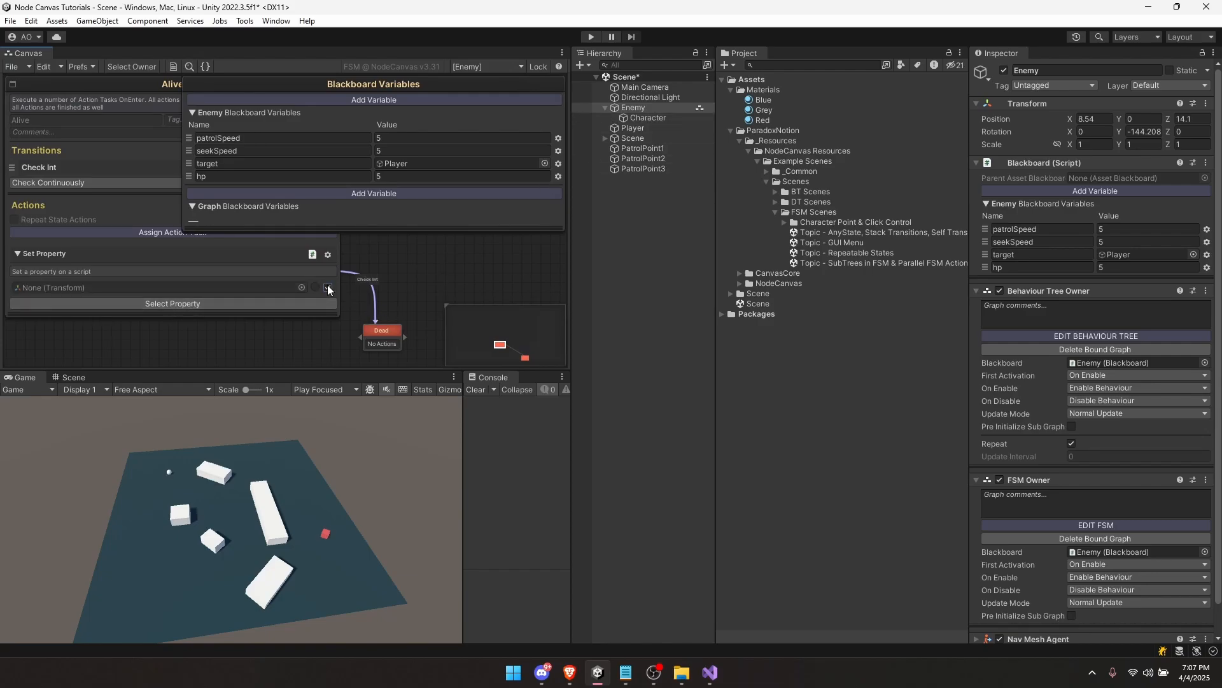
pyautogui.moveTo(651, 120); pyautogui.dragTo(123, 286)
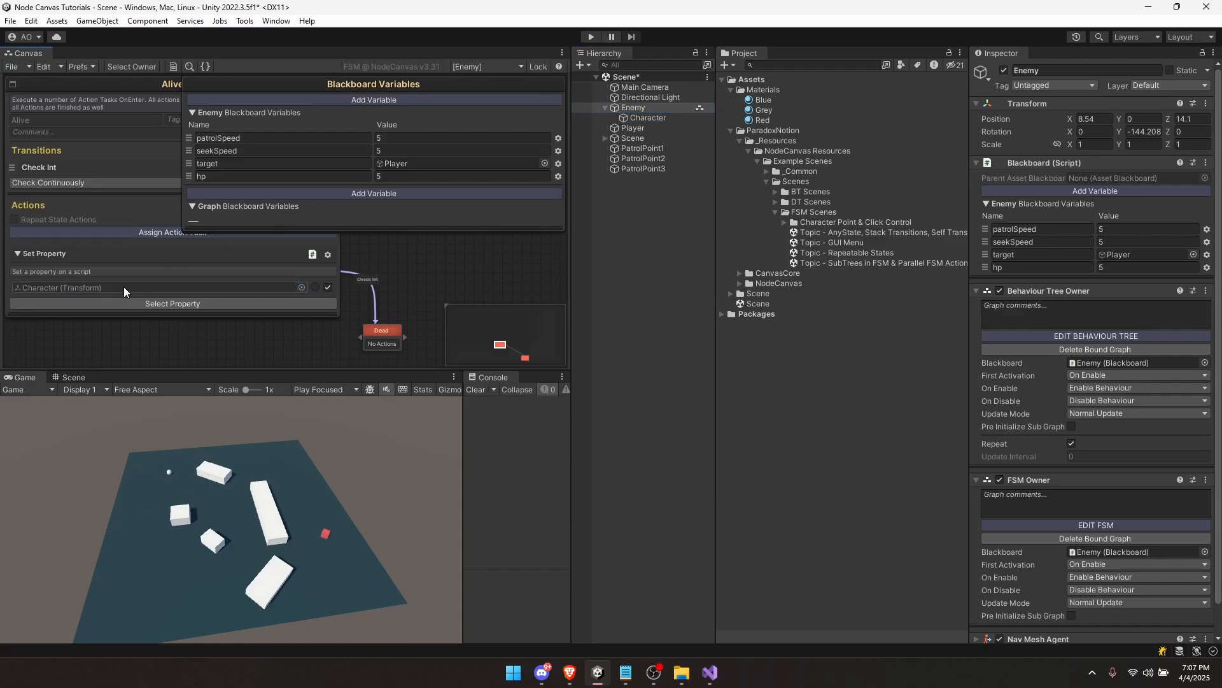
pyautogui.hotkey('shift', 'space')
# Step: Make the Alive state's Set Property action target the renderer's material and set its value to the Red material
pyautogui.click(150, 306)
pyautogui.scroll(-3, 204, 445)
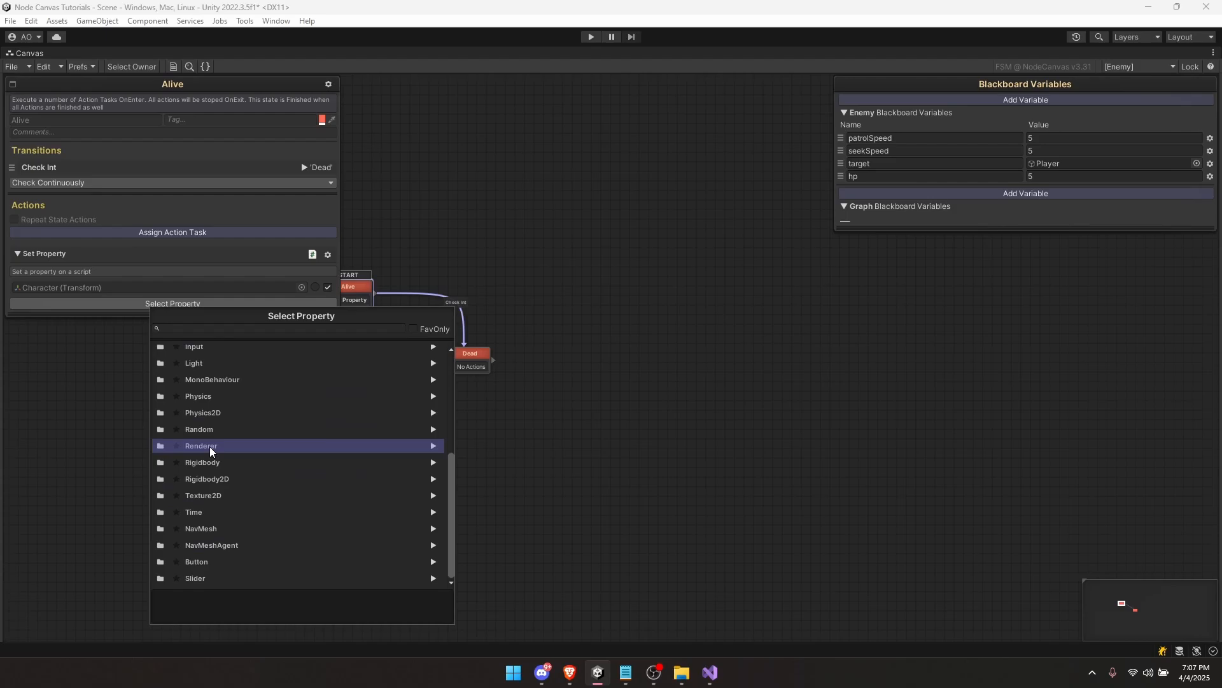
pyautogui.click(230, 446)
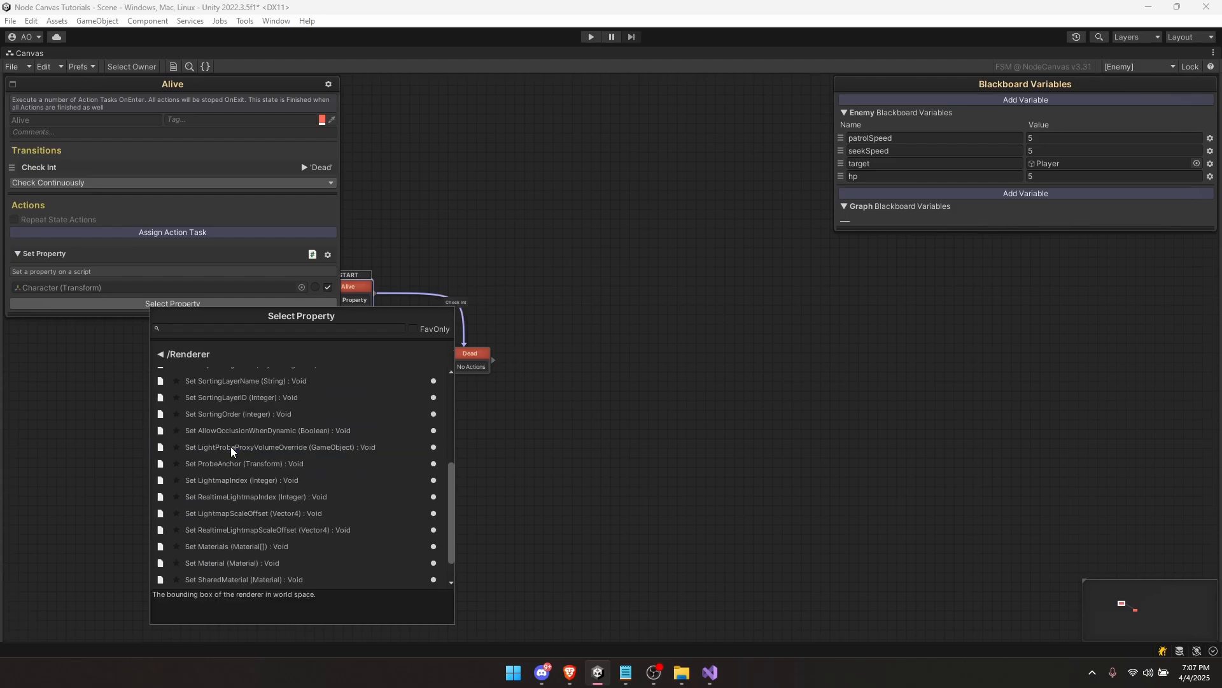
pyautogui.click(213, 327)
pyautogui.write('w')
pyautogui.press('BackSpace')
pyautogui.write('set mater')
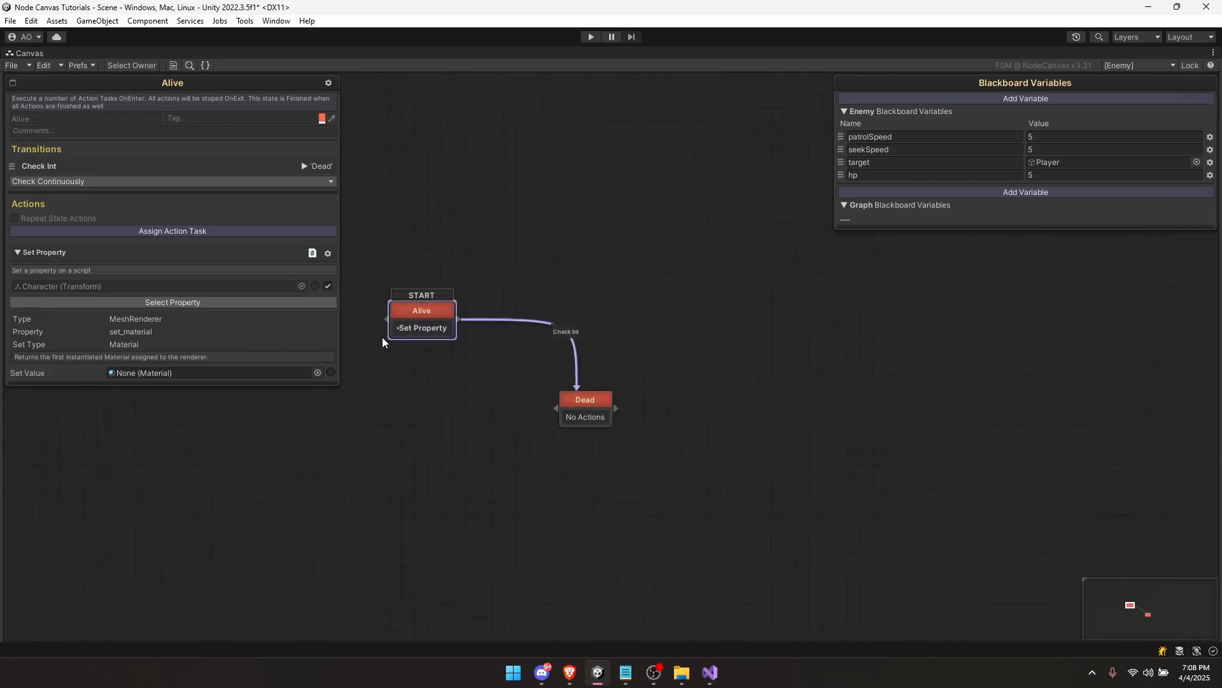
pyautogui.click(318, 374)
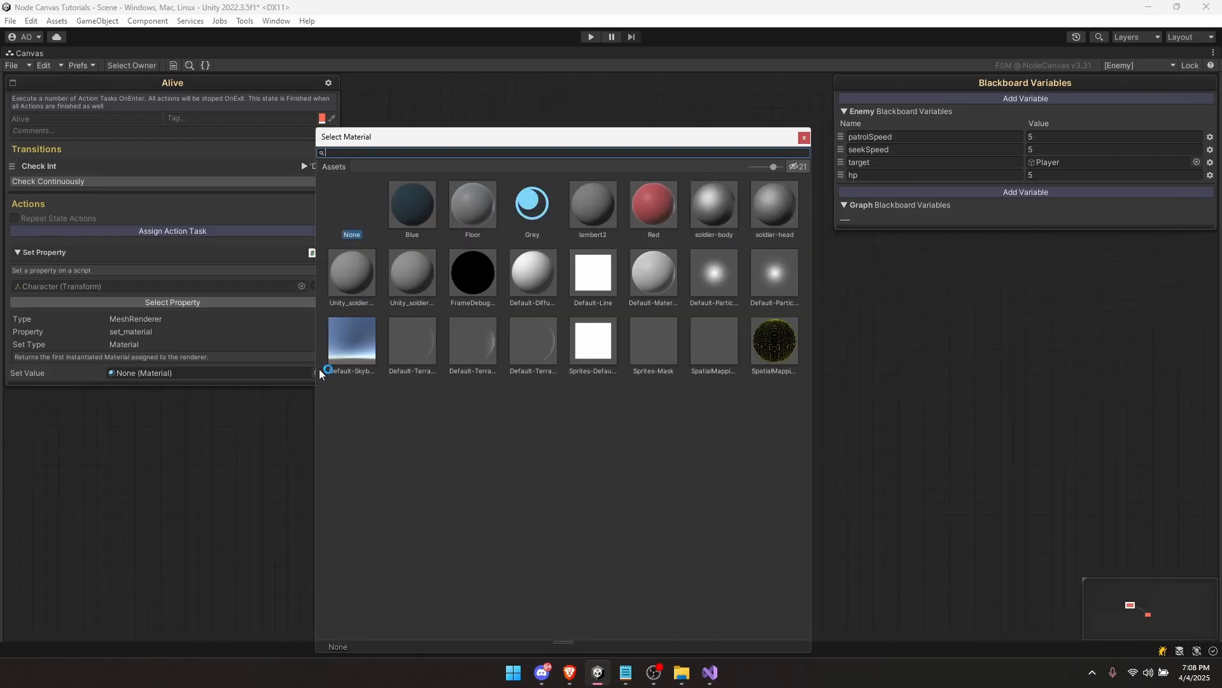
pyautogui.doubleClick(636, 210)
# Step: Copy the Set Property action from Alive into the Dead state and set its material value to Grey
pyautogui.rightClick(77, 253)
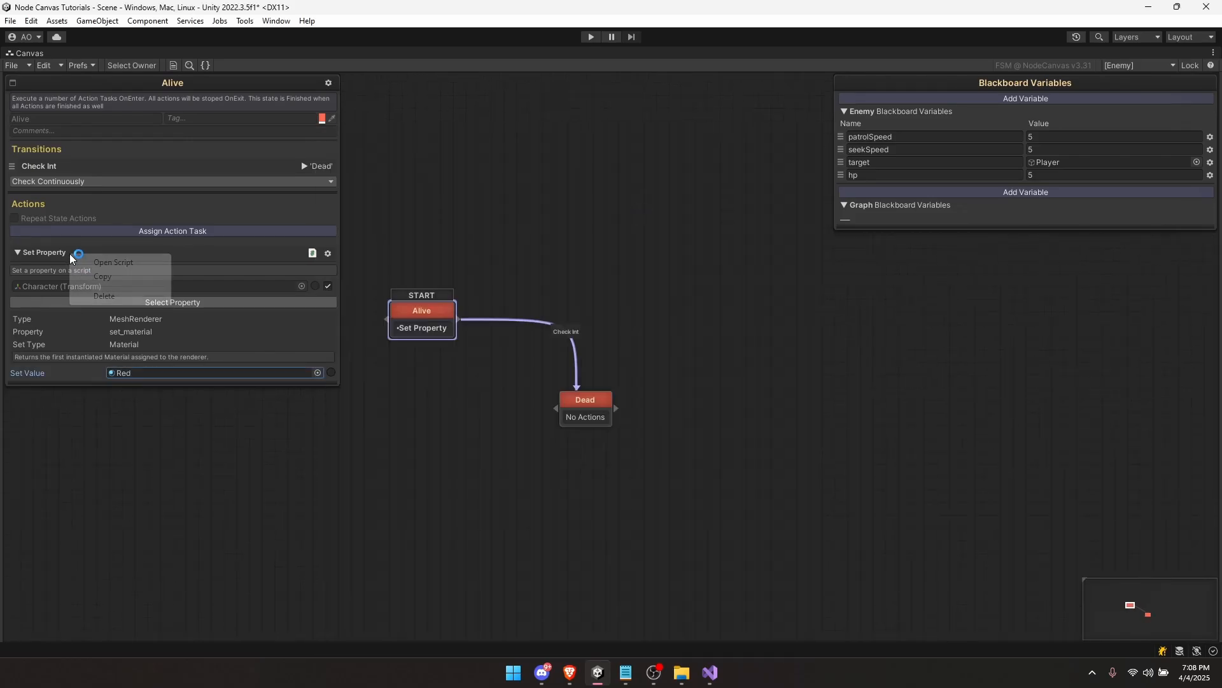
pyautogui.click(586, 402)
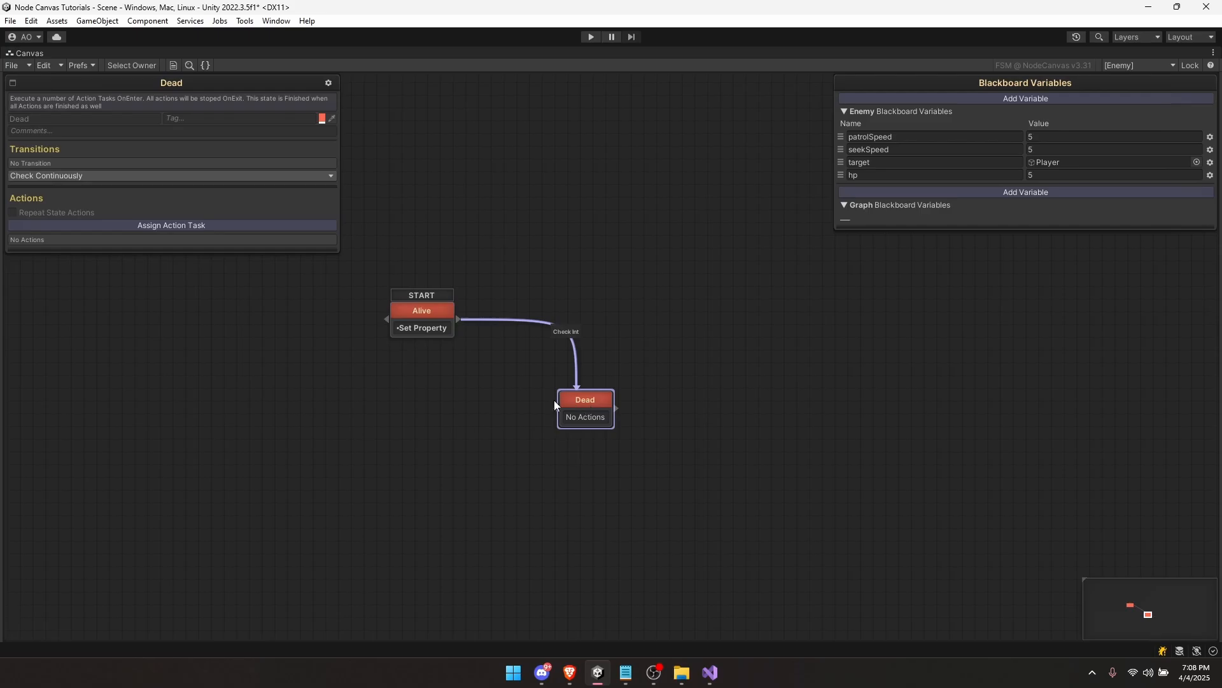
pyautogui.click(159, 224)
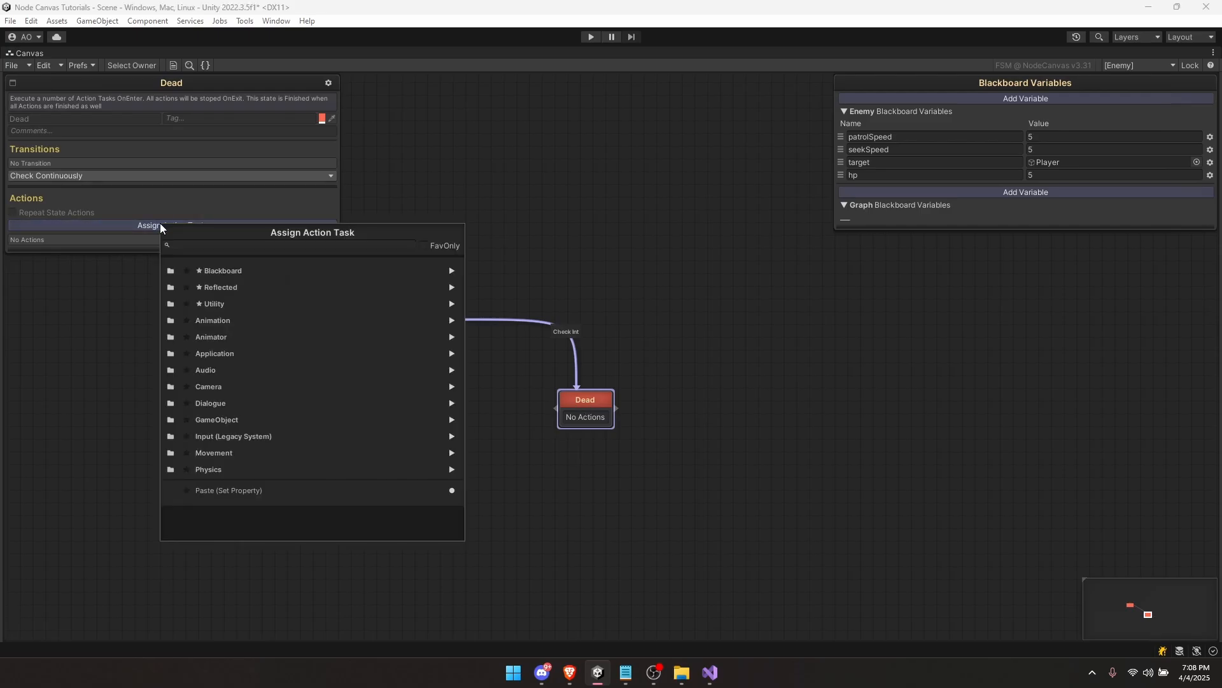
pyautogui.click(243, 490)
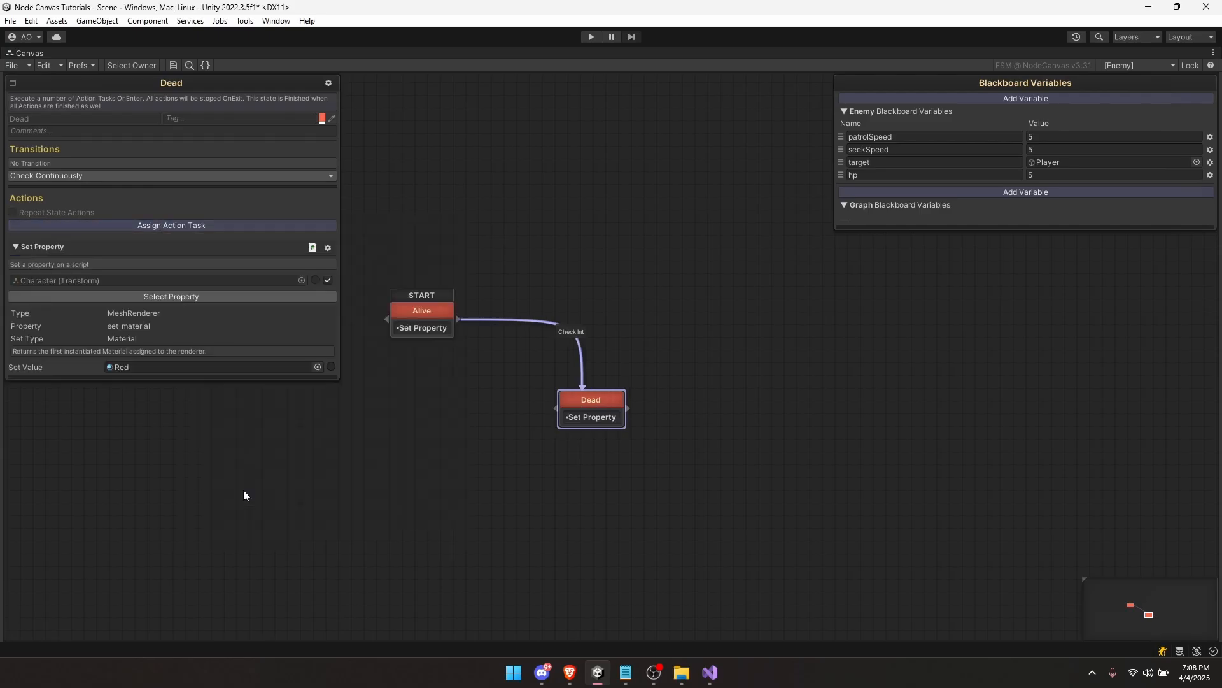
pyautogui.click(317, 367)
pyautogui.write('gr')
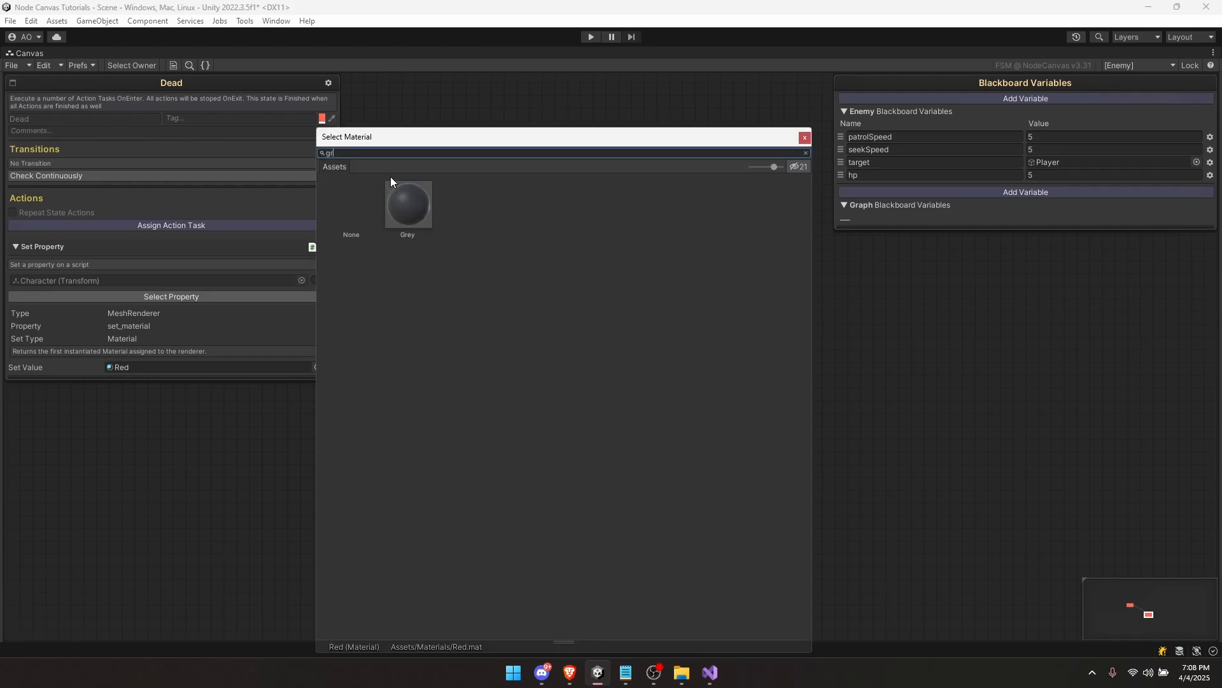
pyautogui.doubleClick(406, 193)
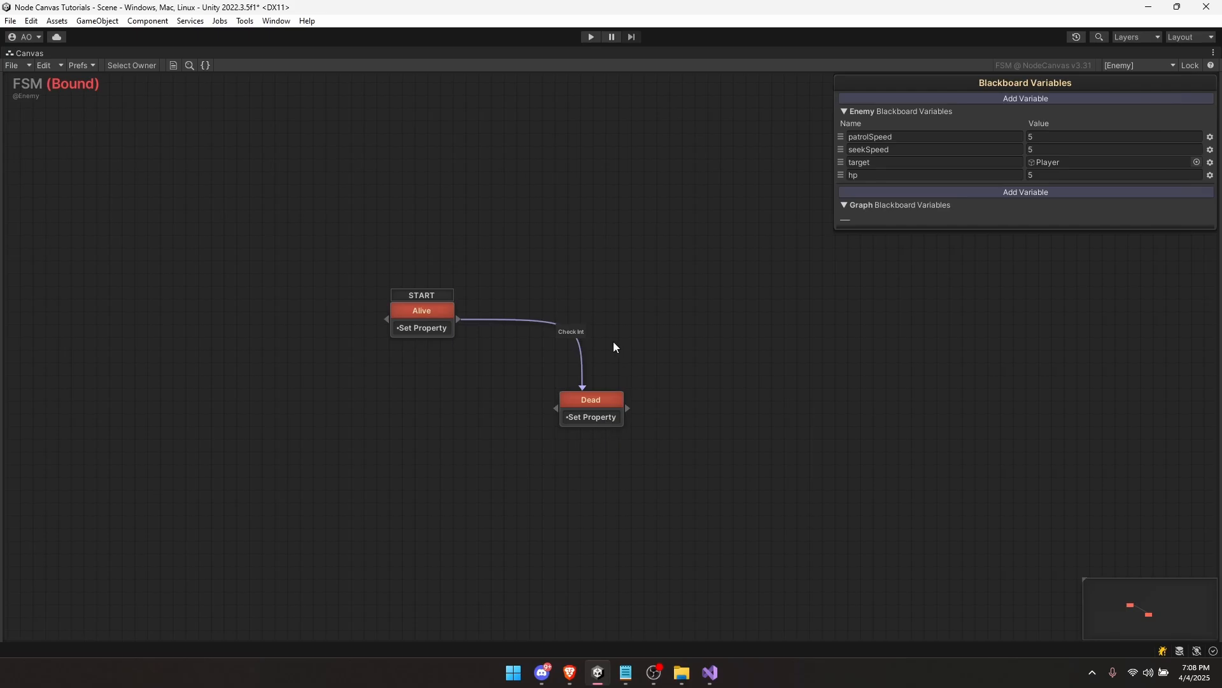
# Step: Disable and collapse the Enemy's Behaviour Tree Owner component, and start Play mode to test the FSM alone
pyautogui.hotkey('shift', 'space')
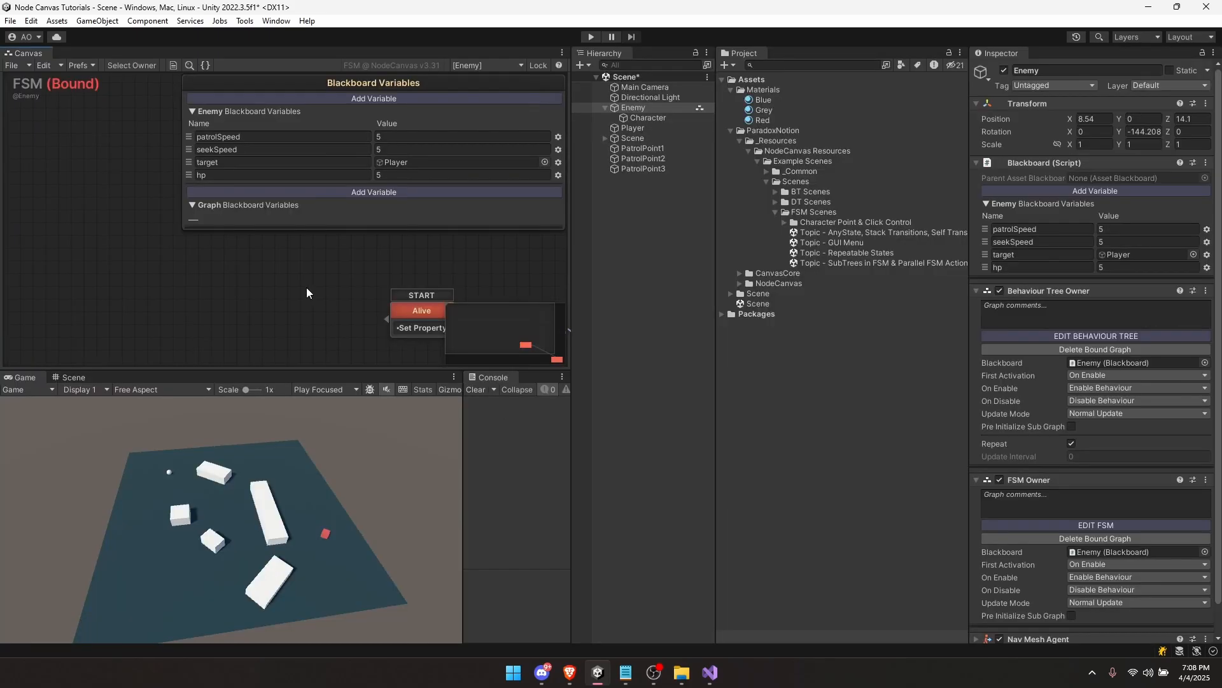
pyautogui.moveTo(307, 287); pyautogui.dragTo(46, 233, button='middle')
pyautogui.scroll(-2, 45, 242)
pyautogui.moveTo(181, 324); pyautogui.dragTo(212, 295, button='middle')
pyautogui.click(999, 290)
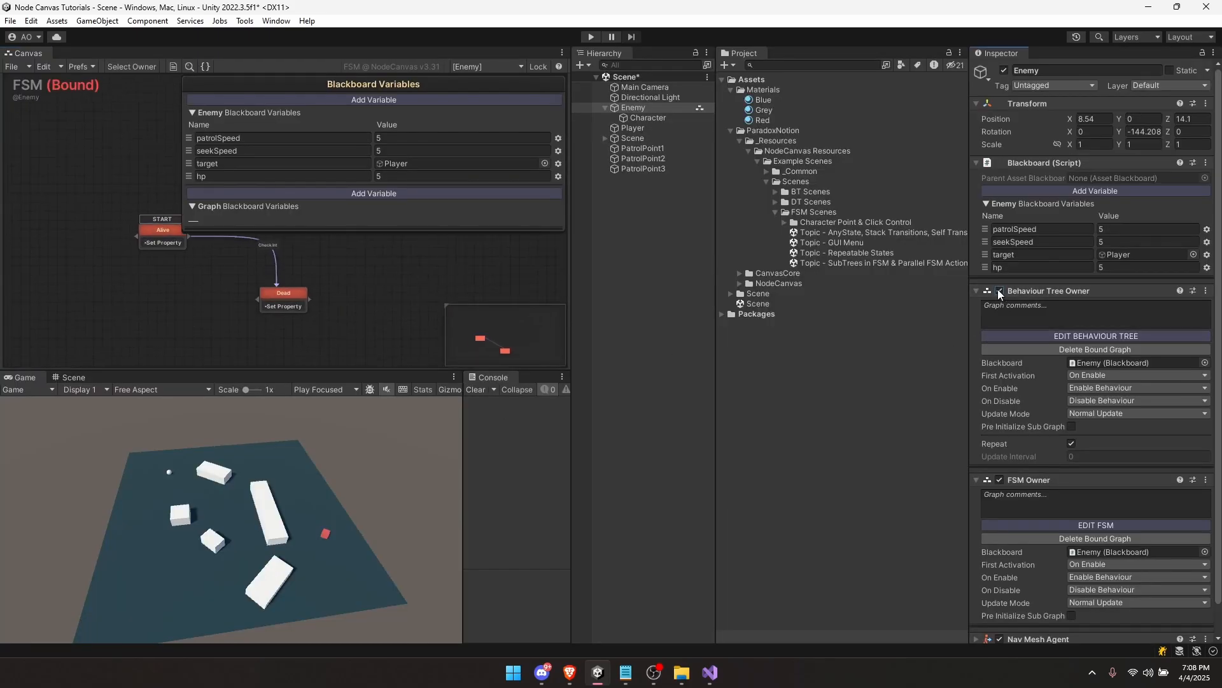
pyautogui.click(1026, 289)
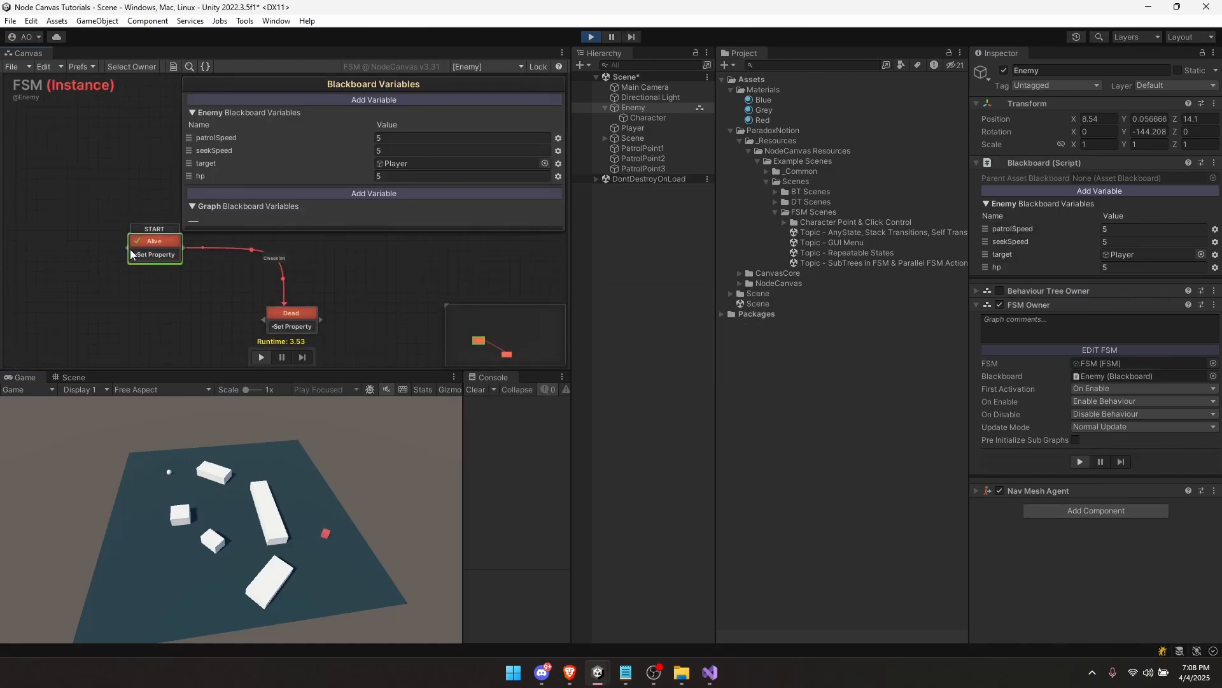
# Step: Set the Enemy's hp to 0 while the scene runs and enlarge the Game view to examine the enemy's colour
pyautogui.hotkey('shift', 'space')
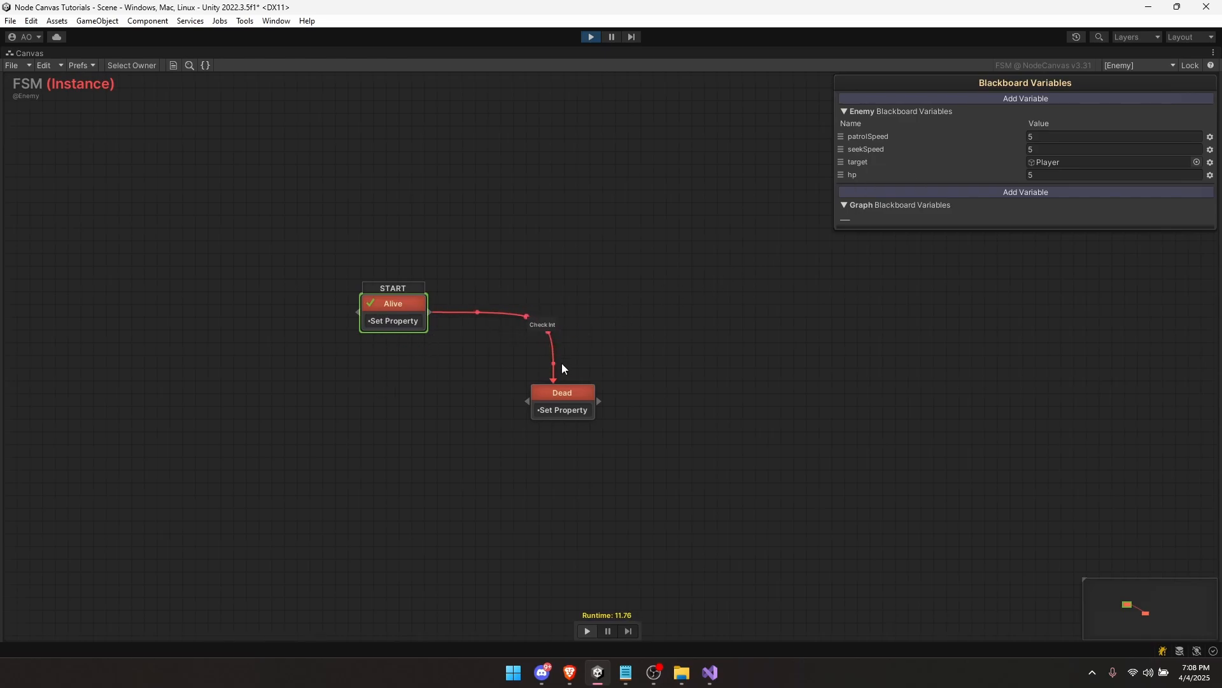
pyautogui.hotkey('shift', 'space')
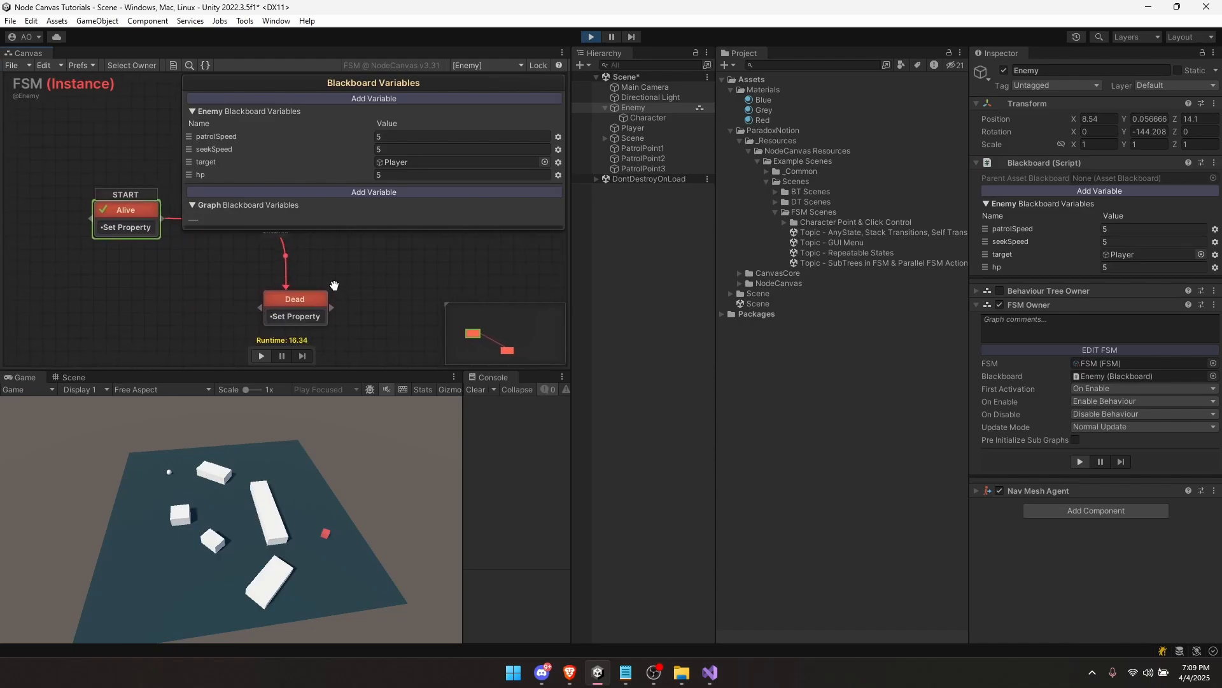
pyautogui.click(1111, 268)
pyautogui.write('0')
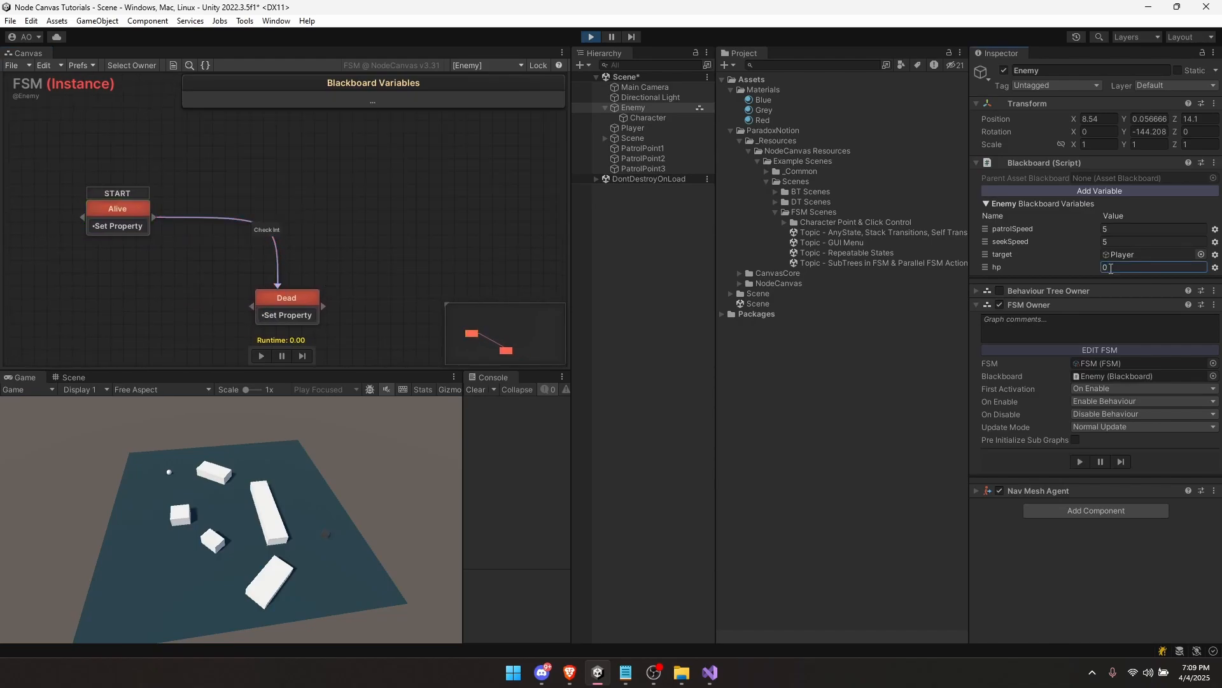
pyautogui.moveTo(201, 232); pyautogui.dragTo(213, 207, button='middle')
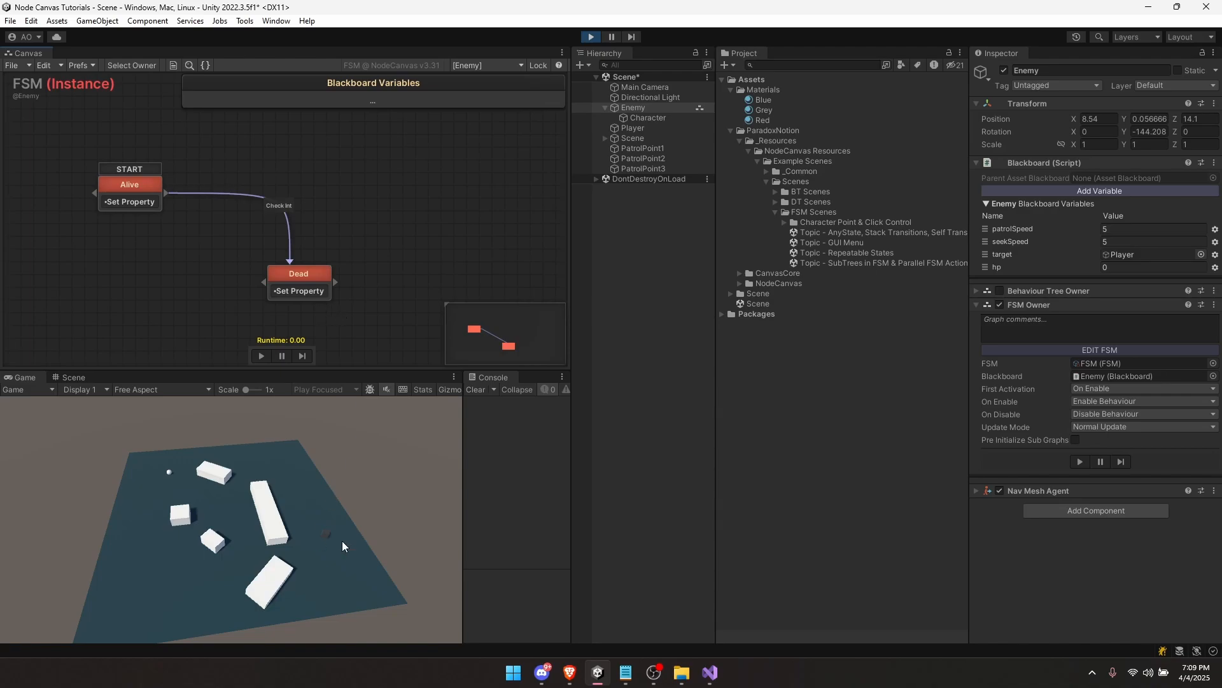
pyautogui.moveTo(265, 370); pyautogui.dragTo(265, 190)
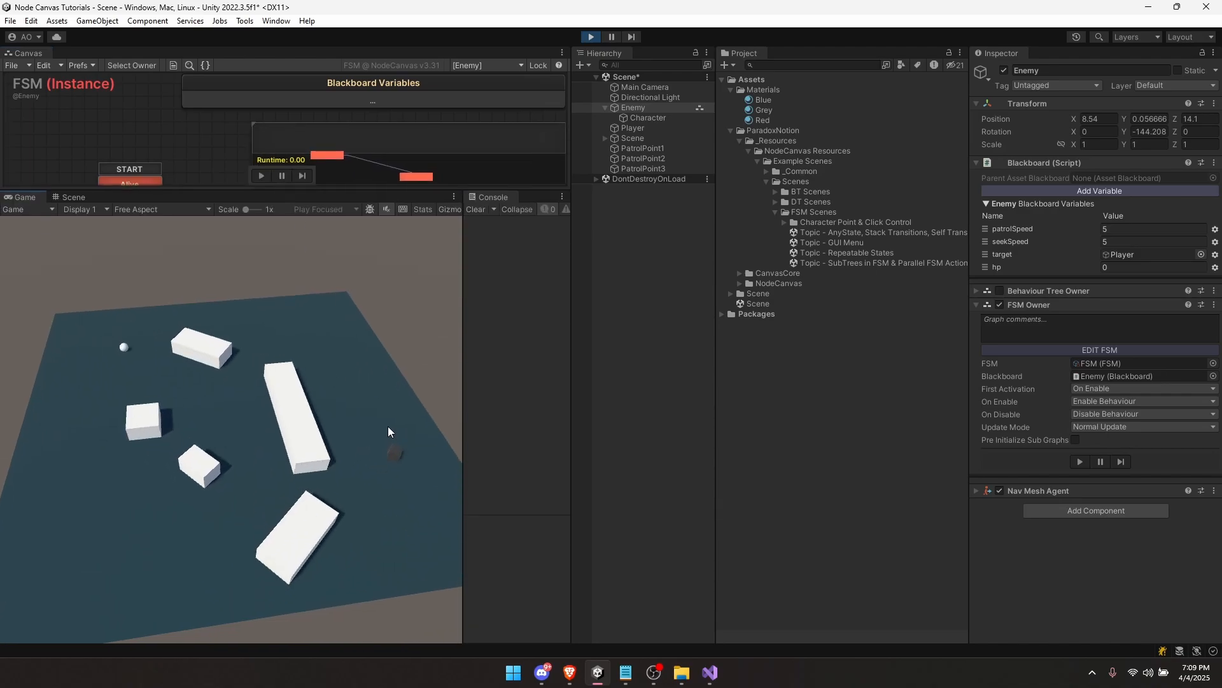
# Step: Stop the scene, re-enable and expand the Enemy's Behaviour Tree Owner component, and restart Play mode with the FSM active too
pyautogui.hotkey('ctrl', 'p')
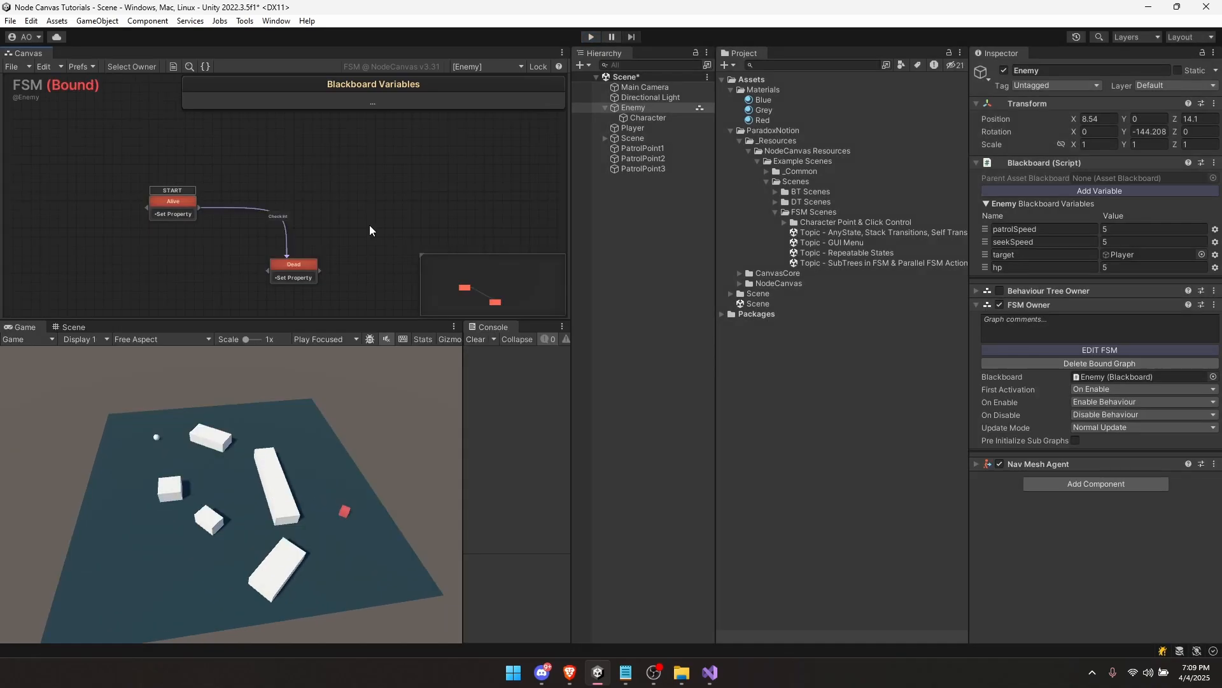
pyautogui.click(999, 290)
pyautogui.click(1023, 291)
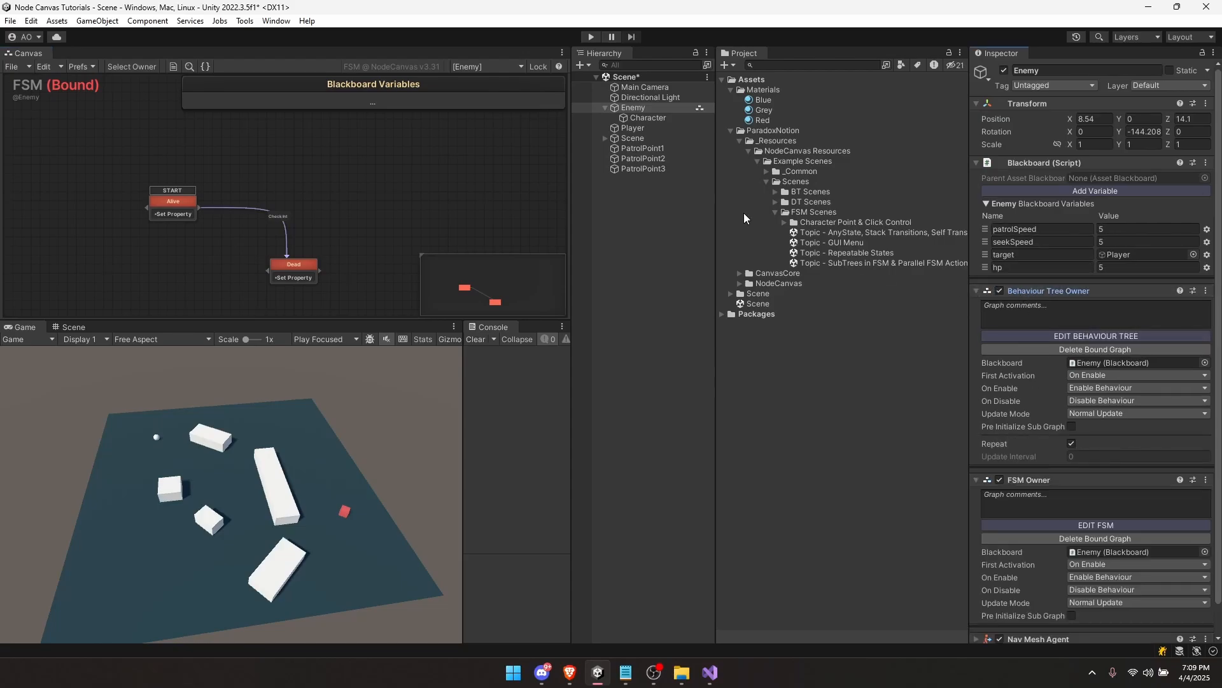
pyautogui.hotkey('ctrl', 'p')
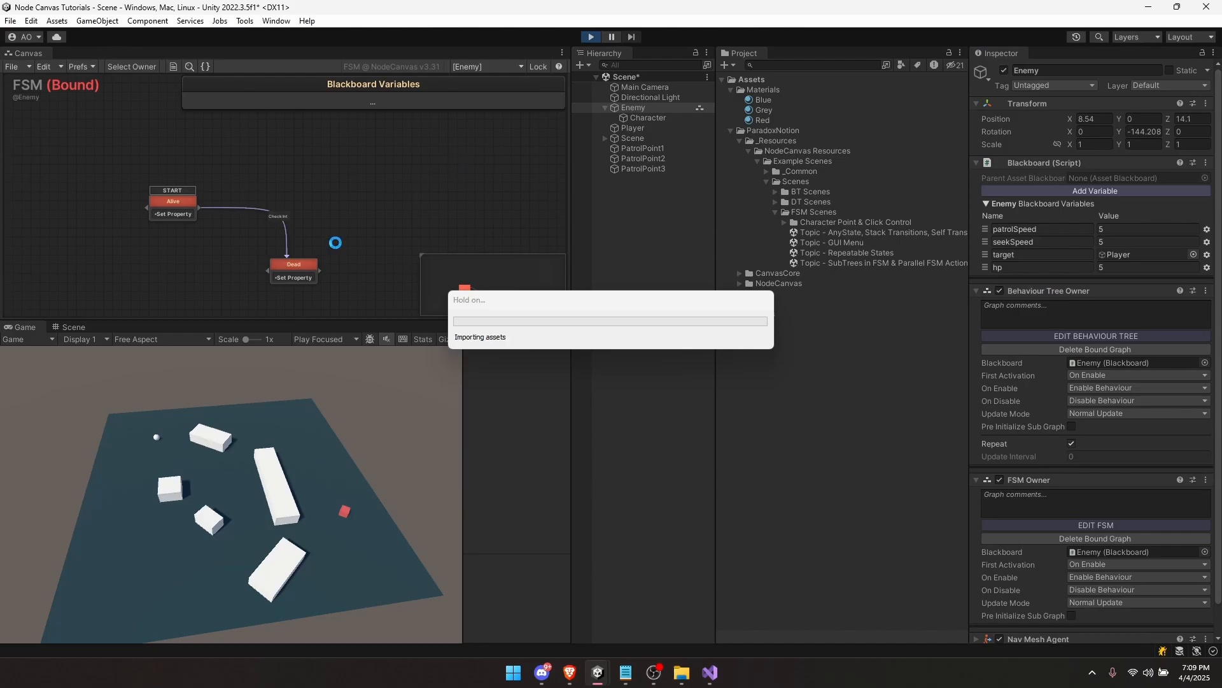
# Step: Set the Enemy's hp to 0 while the scene runs, observe its colour and movement, and stop Play mode
pyautogui.click(1122, 268)
pyautogui.write('0')
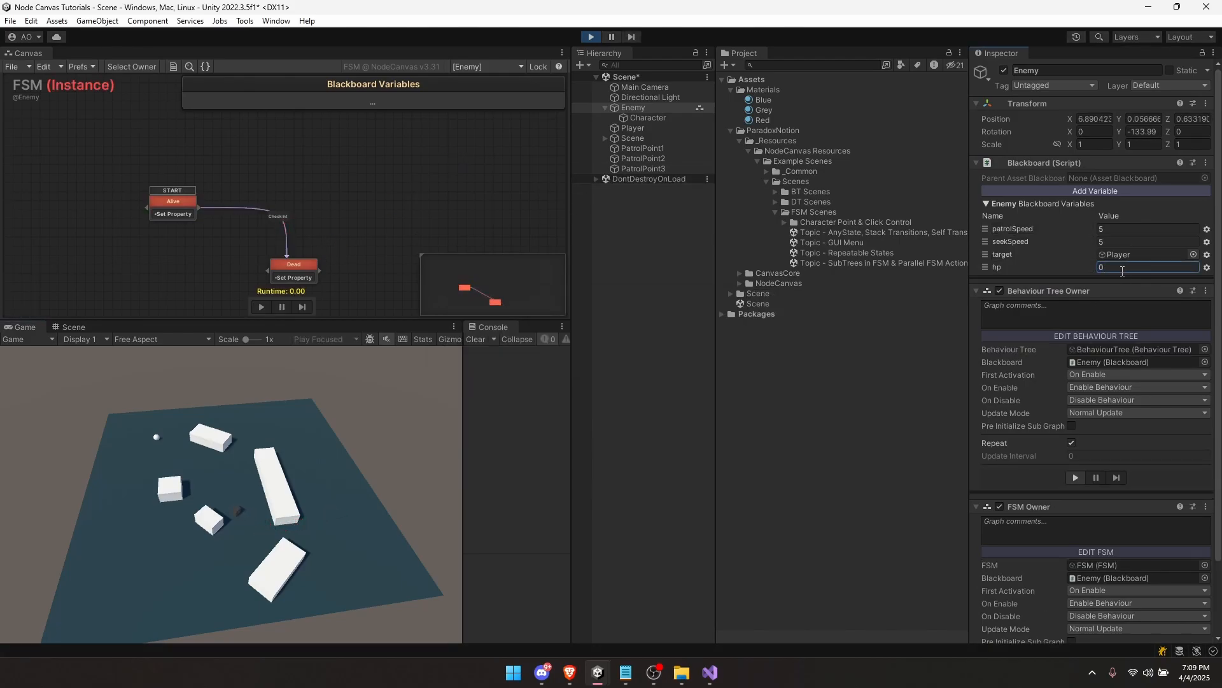
pyautogui.click(354, 448)
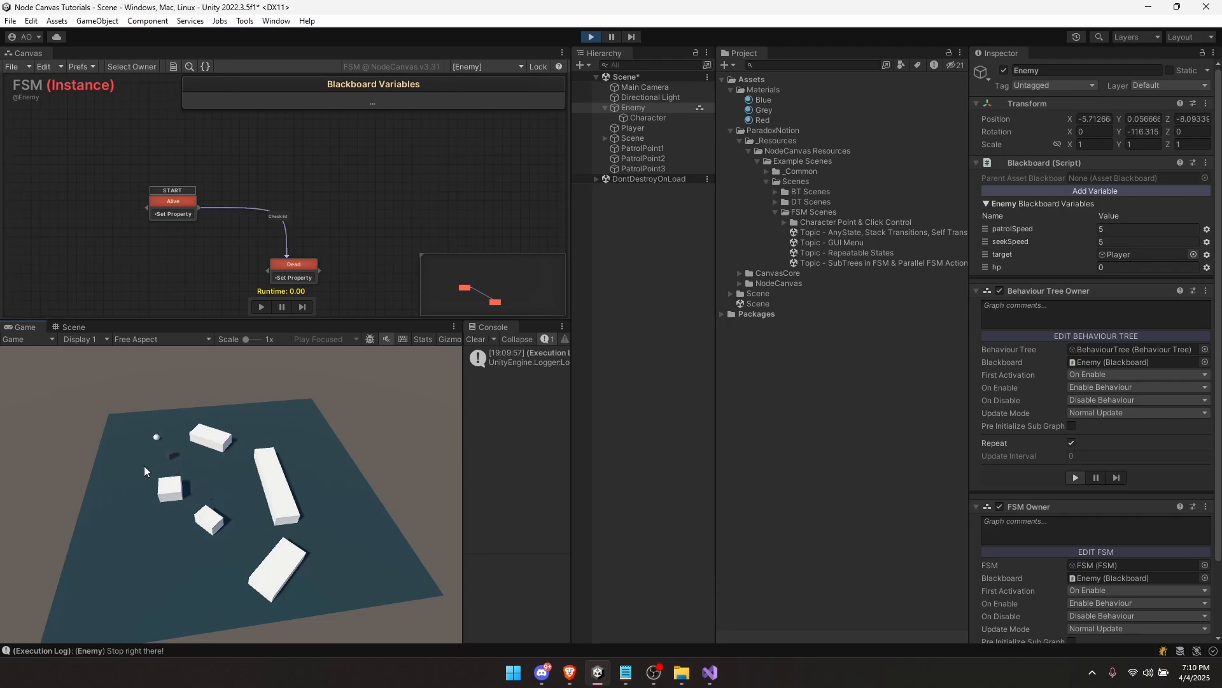
pyautogui.hotkey('ctrl', 'p')
pyautogui.hotkey('shift', 'space')
pyautogui.moveTo(317, 243); pyautogui.dragTo(462, 345, button='middle')
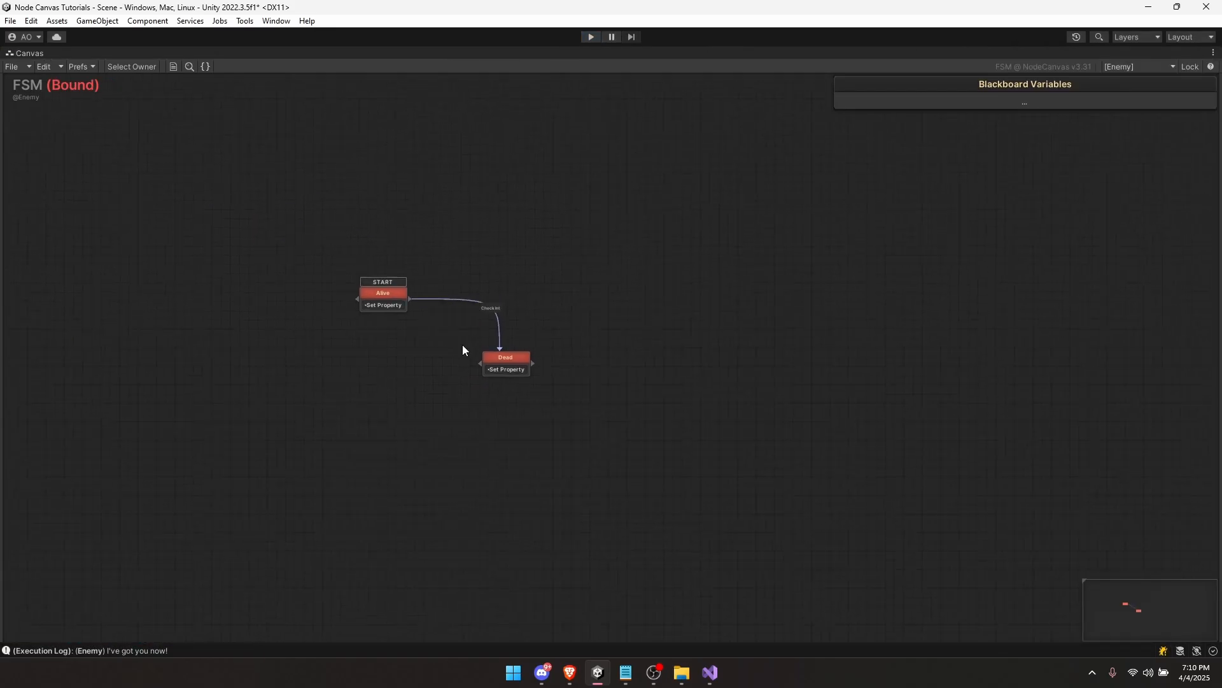
pyautogui.scroll(2, 453, 349)
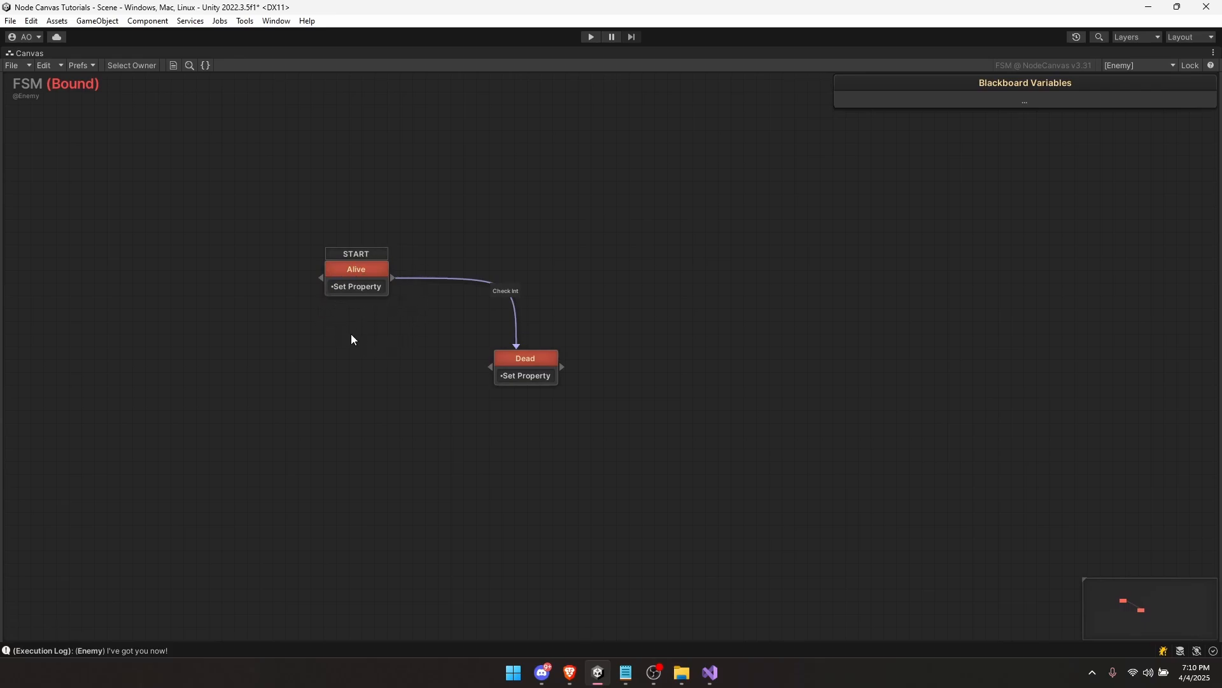
pyautogui.moveTo(374, 343); pyautogui.dragTo(464, 382, button='middle')
pyautogui.hotkey('shift', 'space')
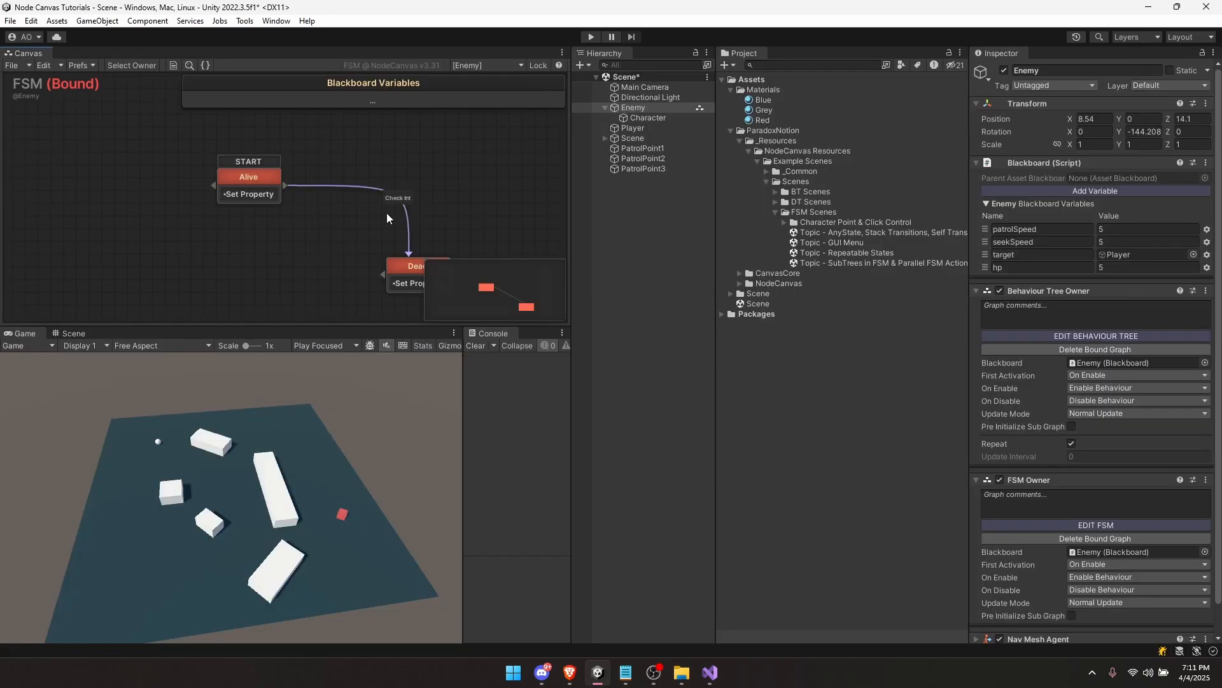
# Step: Open the Enemy's bound behaviour tree and save it in the Assets folder as AggressiveBehaviourTree
pyautogui.click(1091, 334)
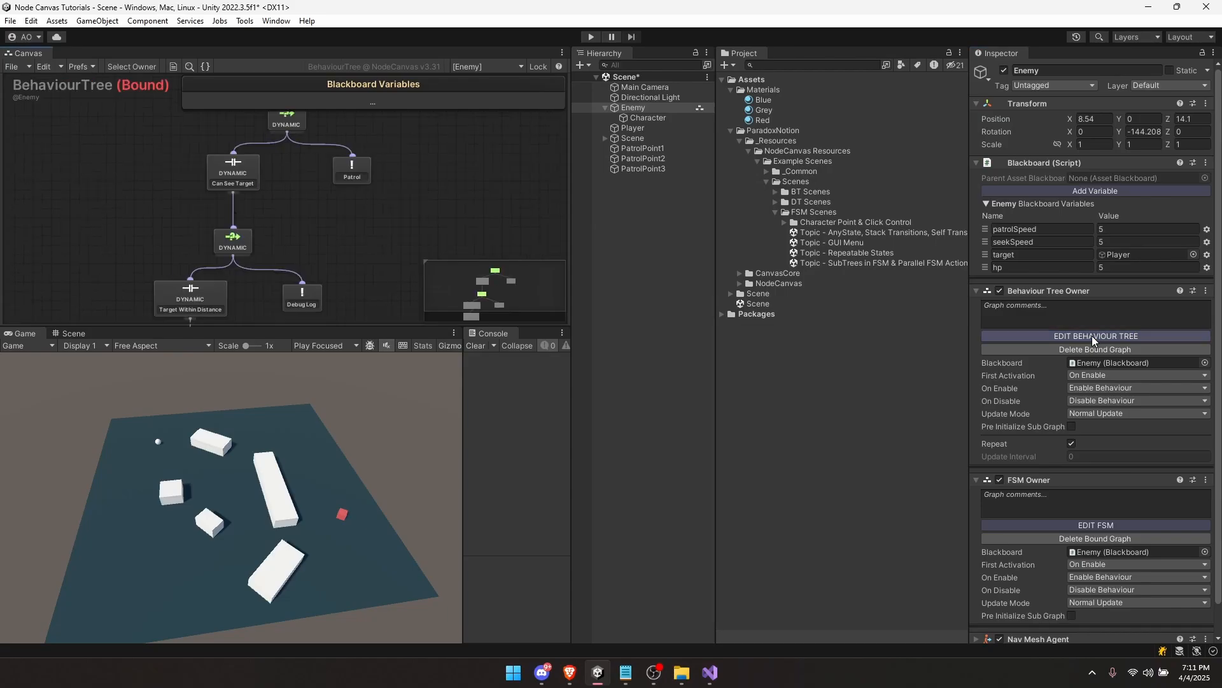
pyautogui.moveTo(323, 257); pyautogui.dragTo(312, 213, button='middle')
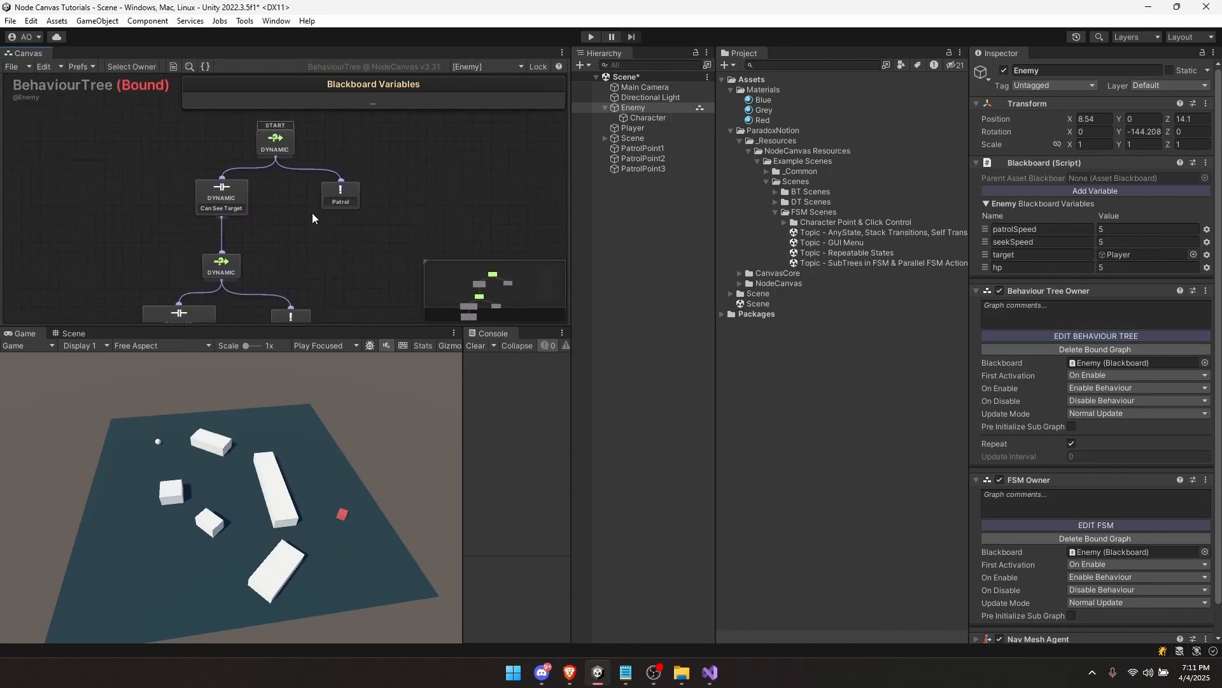
pyautogui.click(44, 67)
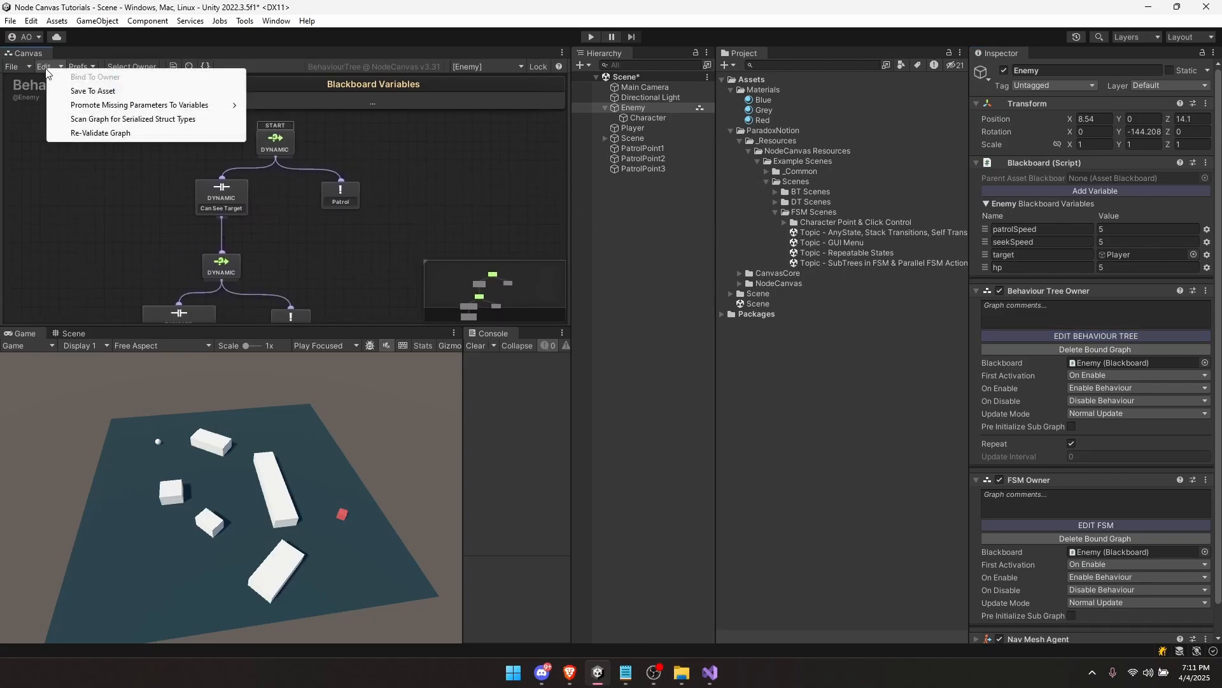
pyautogui.click(95, 91)
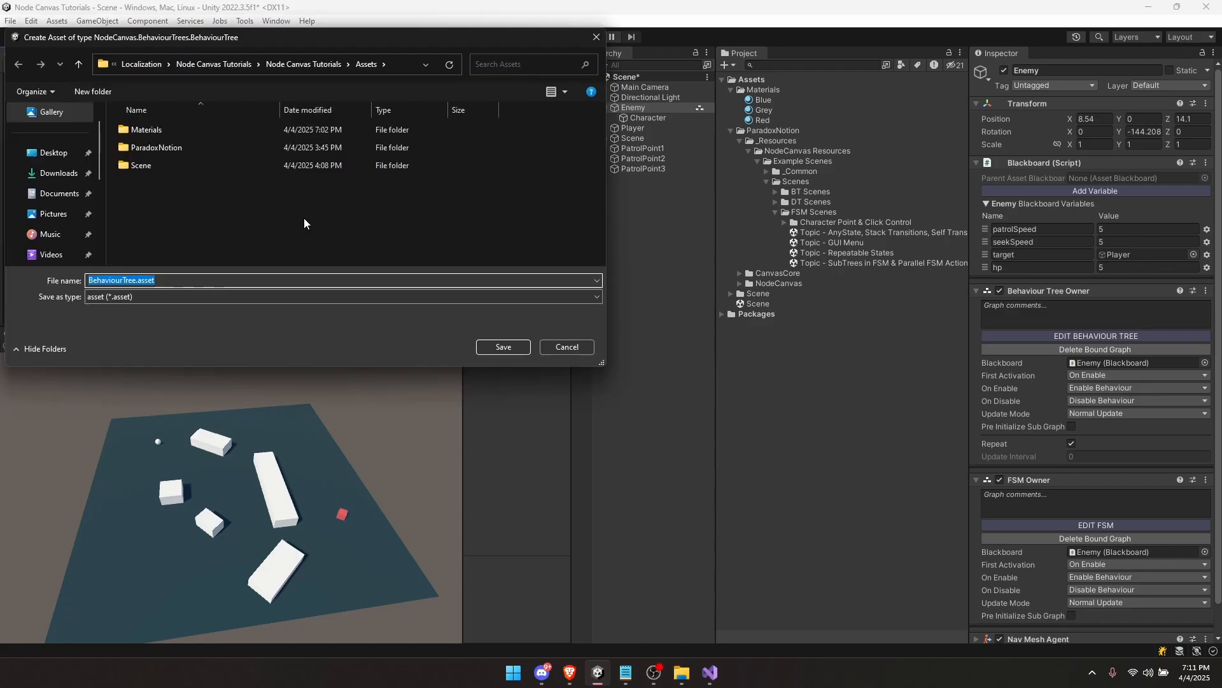
pyautogui.write('Seek')
pyautogui.write('Behaviou')
pyautogui.write('Aggressive')
pyautogui.press('Return')
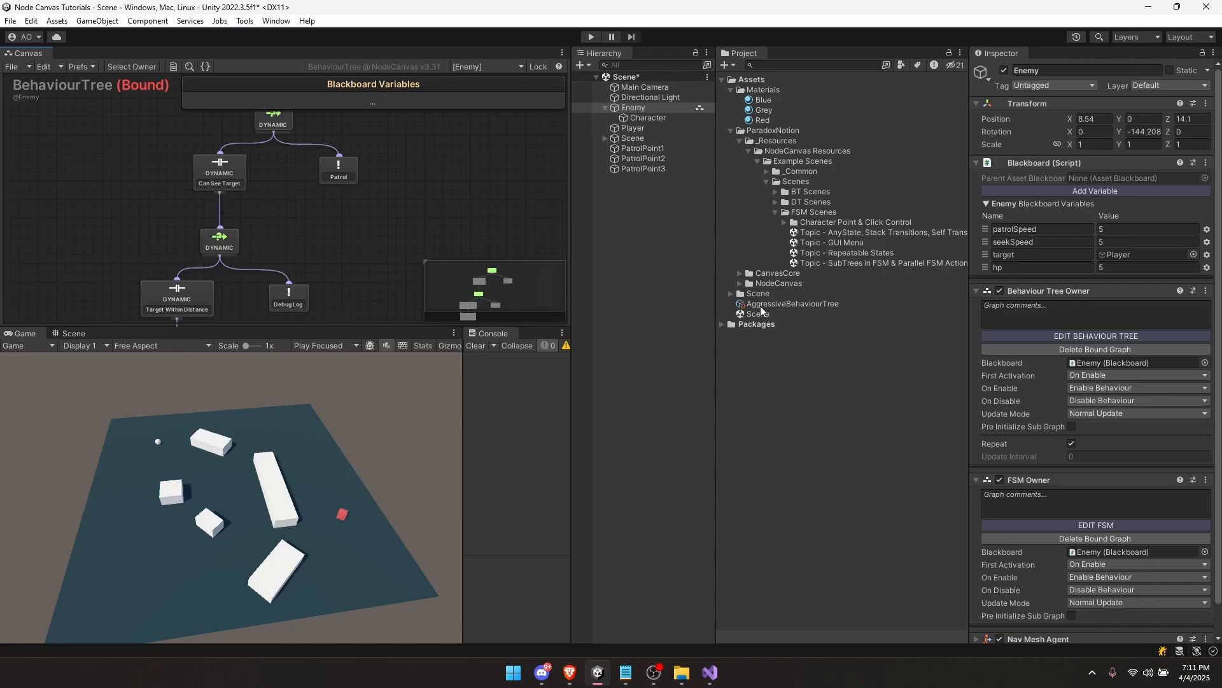
# Step: Examine the AggressiveBehaviourTree asset's graph, checking the flagged Can See Target, Patrol and Debug Log nodes
pyautogui.click(789, 304)
pyautogui.hotkey('shift', 'space')
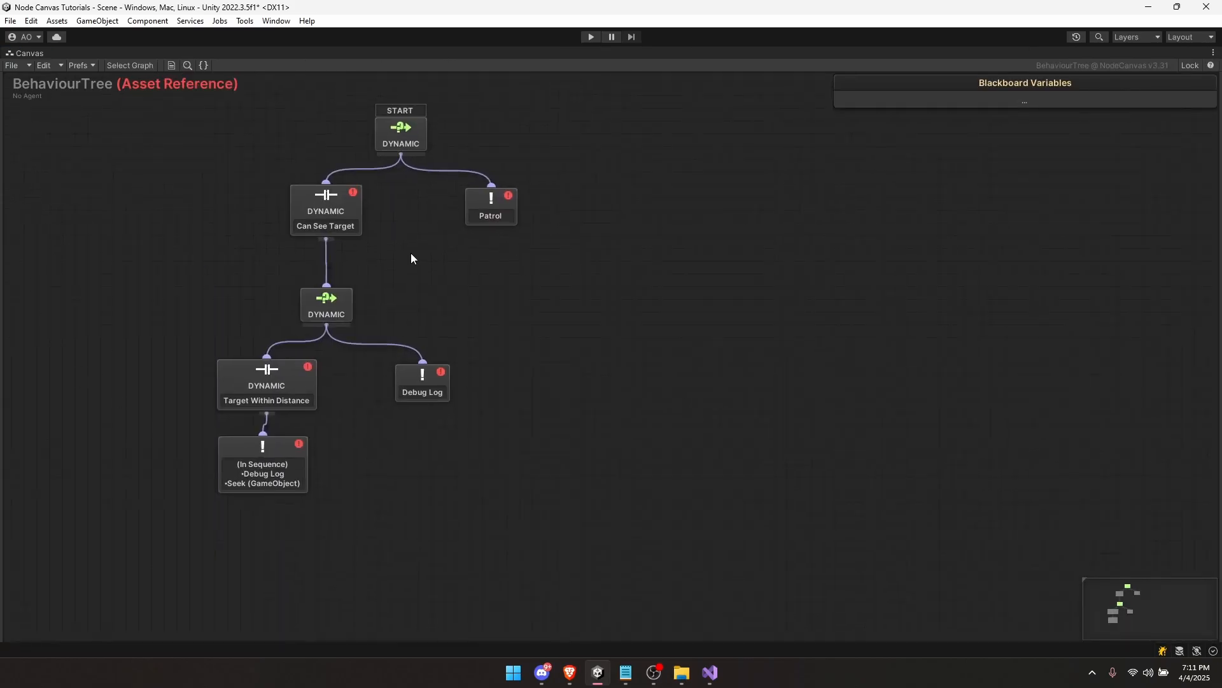
pyautogui.moveTo(412, 259); pyautogui.dragTo(478, 304, button='middle')
pyautogui.click(442, 257)
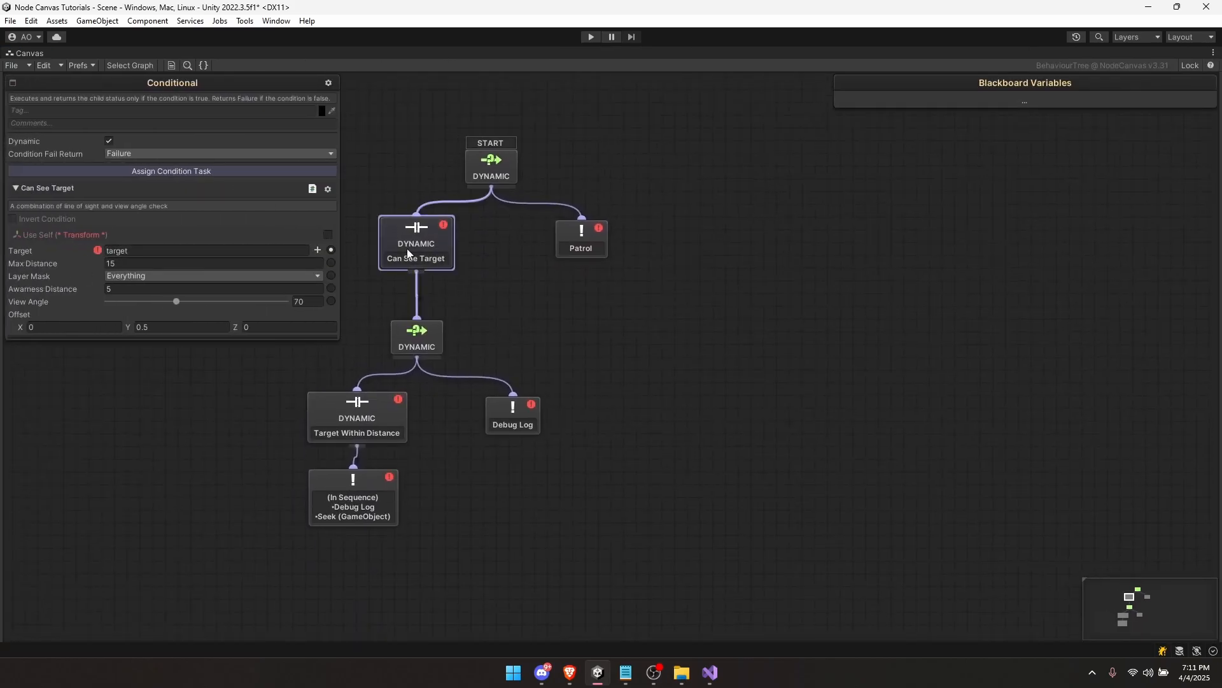
pyautogui.click(587, 245)
pyautogui.click(513, 417)
pyautogui.click(633, 328)
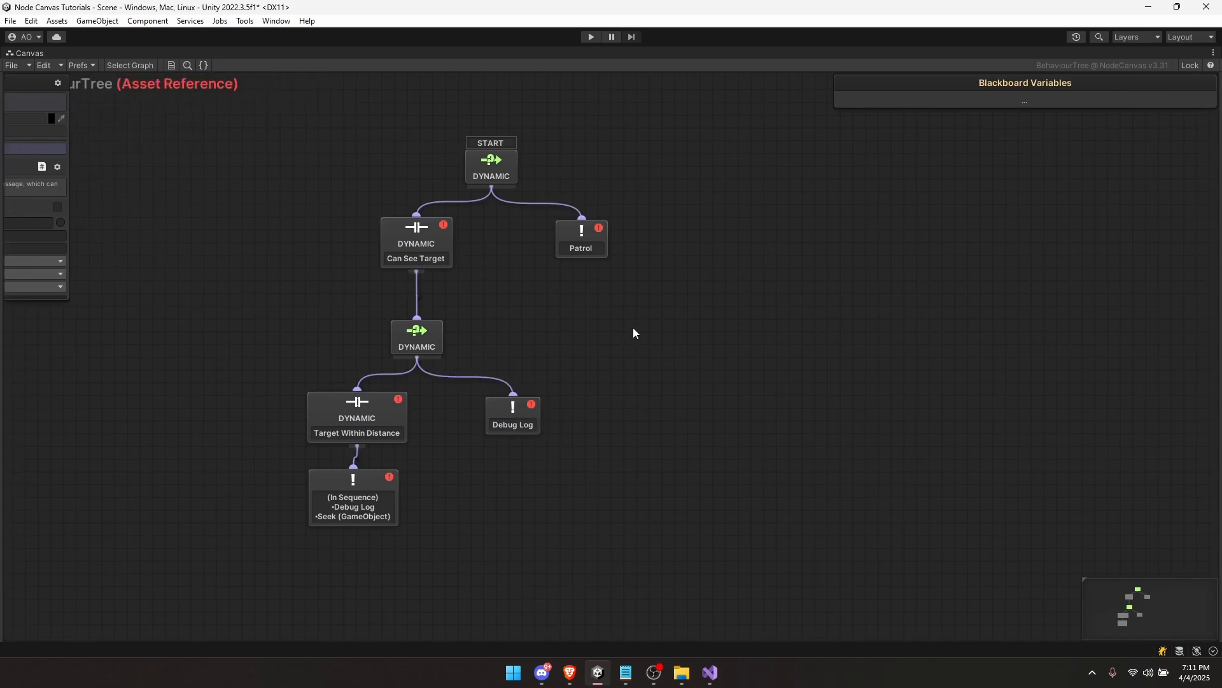
pyautogui.hotkey('shift', 'space')
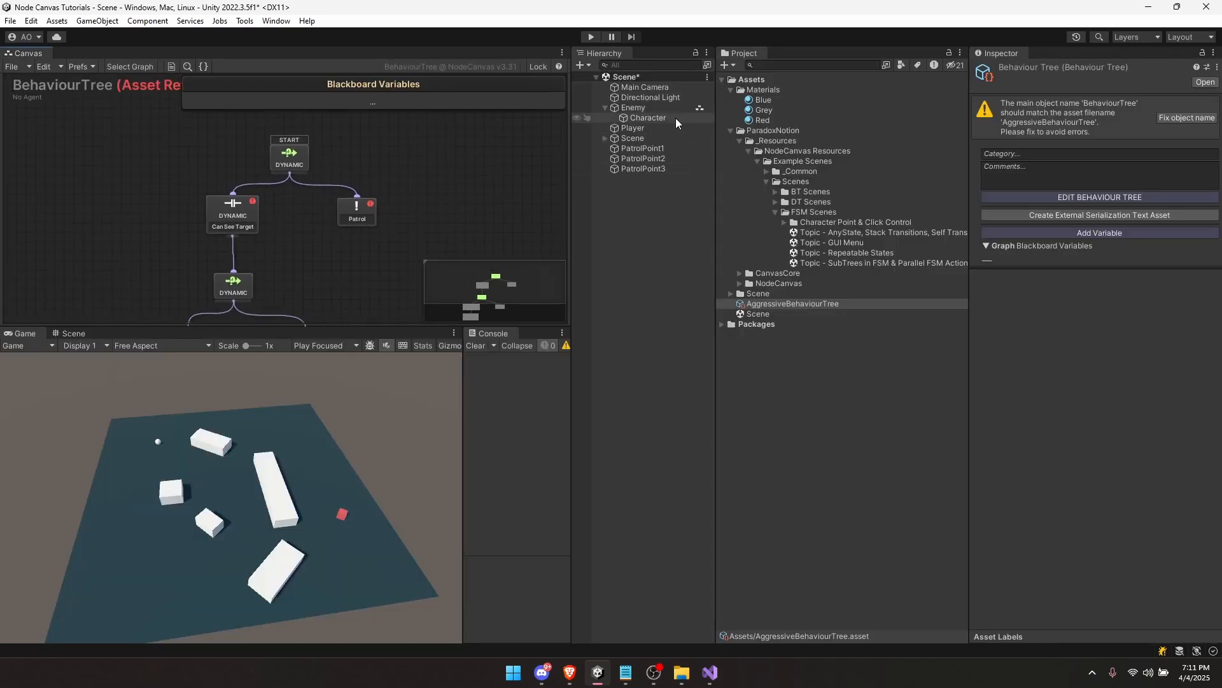
# Step: Remove the Behaviour Tree Owner component from the Enemy
pyautogui.click(662, 111)
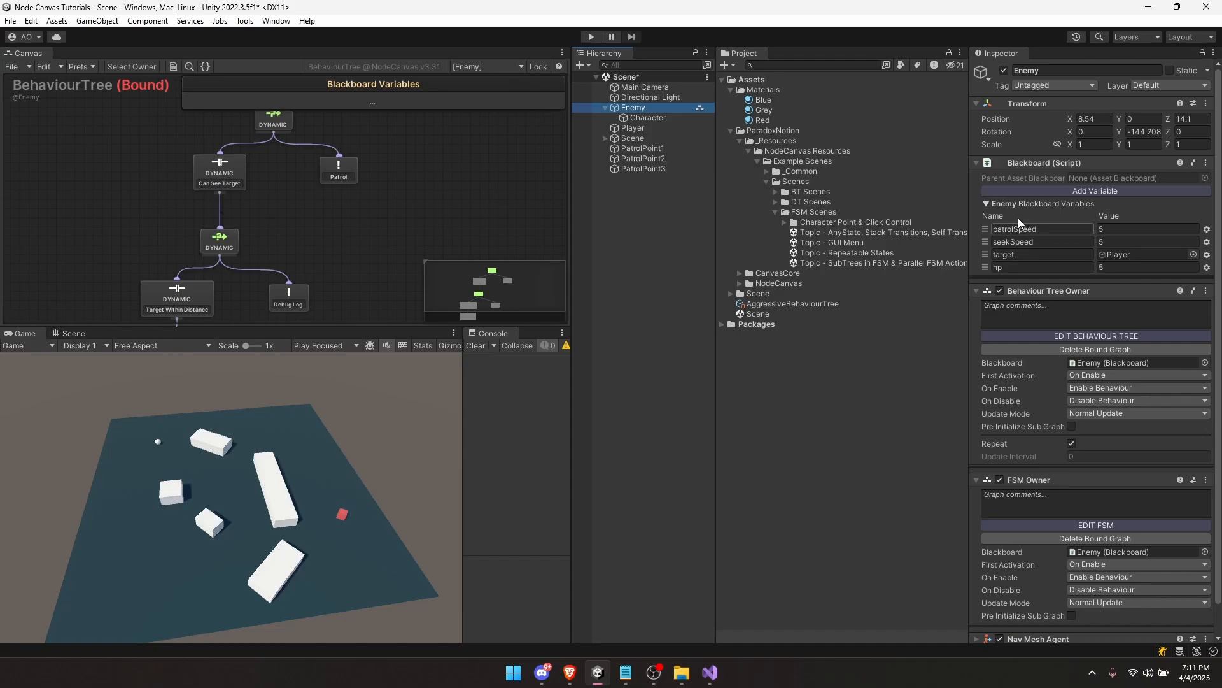
pyautogui.scroll(-2, 1058, 258)
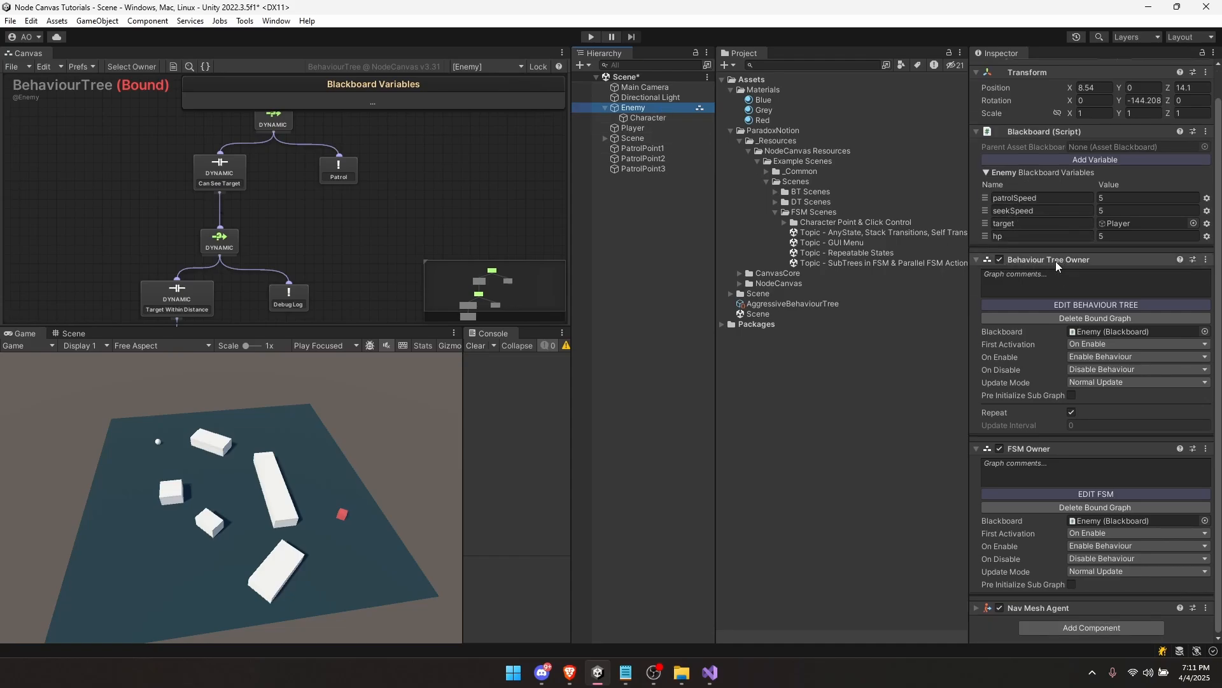
pyautogui.rightClick(1055, 261)
pyautogui.click(1012, 289)
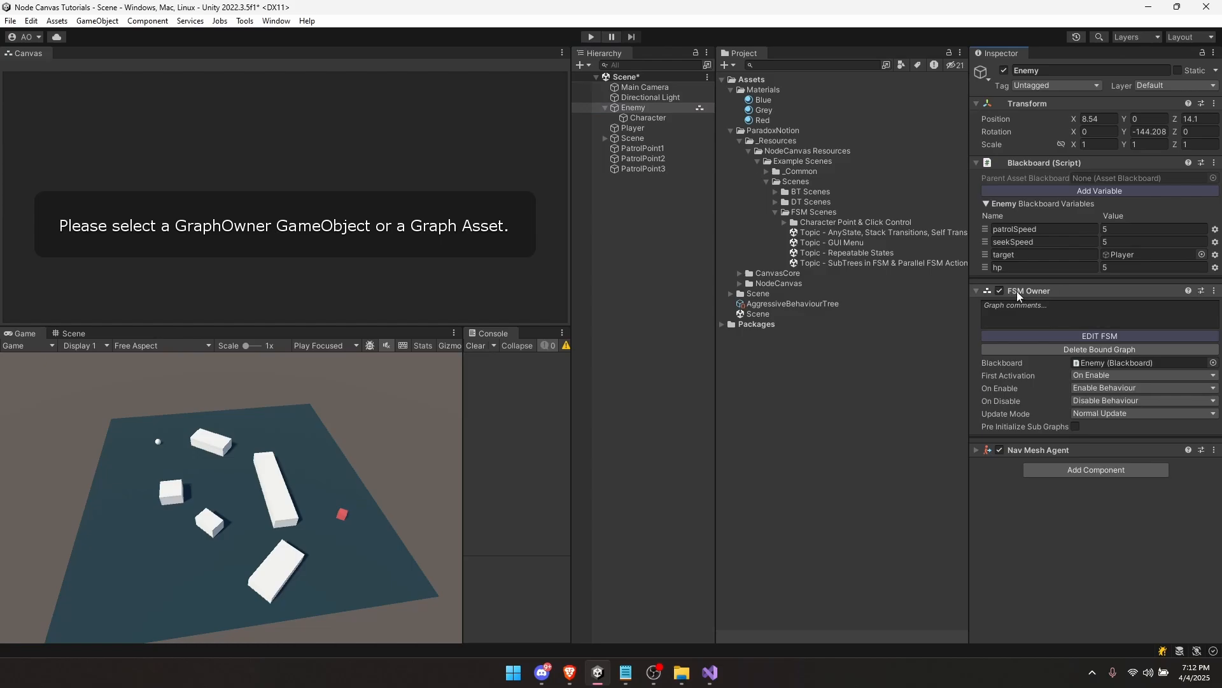
# Step: Add a Sub BehaviourTree node to the Enemy's FSM and assign AggressiveBehaviourTree as its sub tree
pyautogui.click(1090, 337)
pyautogui.rightClick(247, 245)
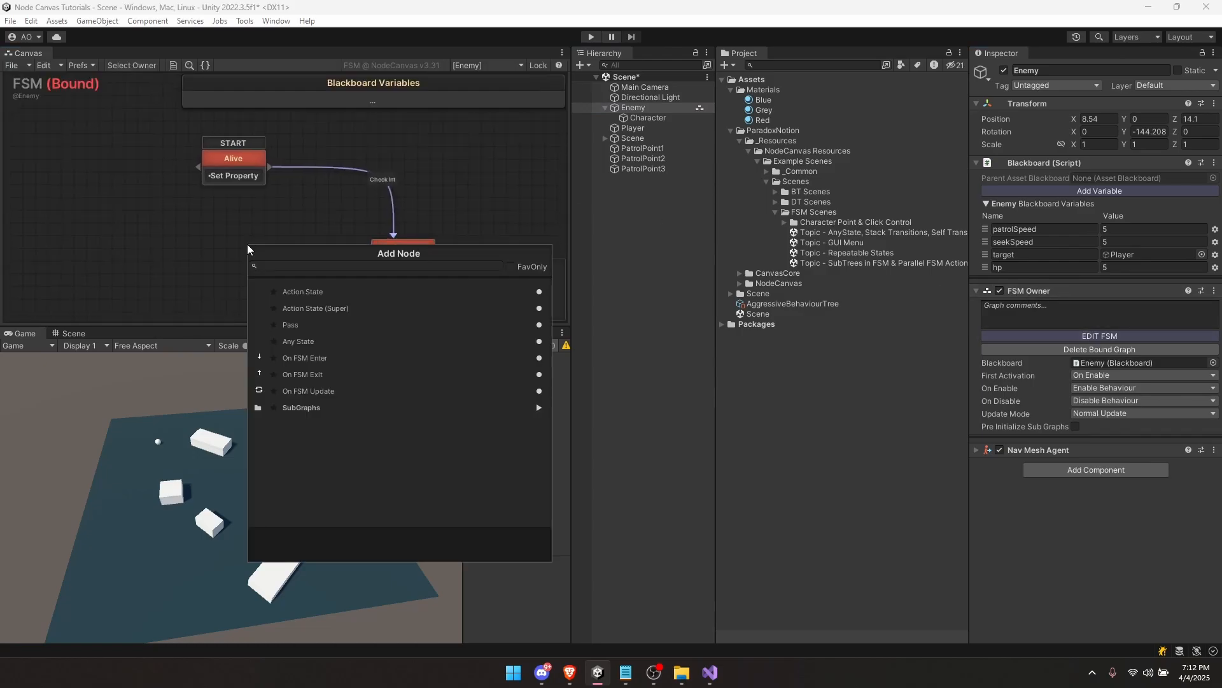
pyautogui.click(334, 408)
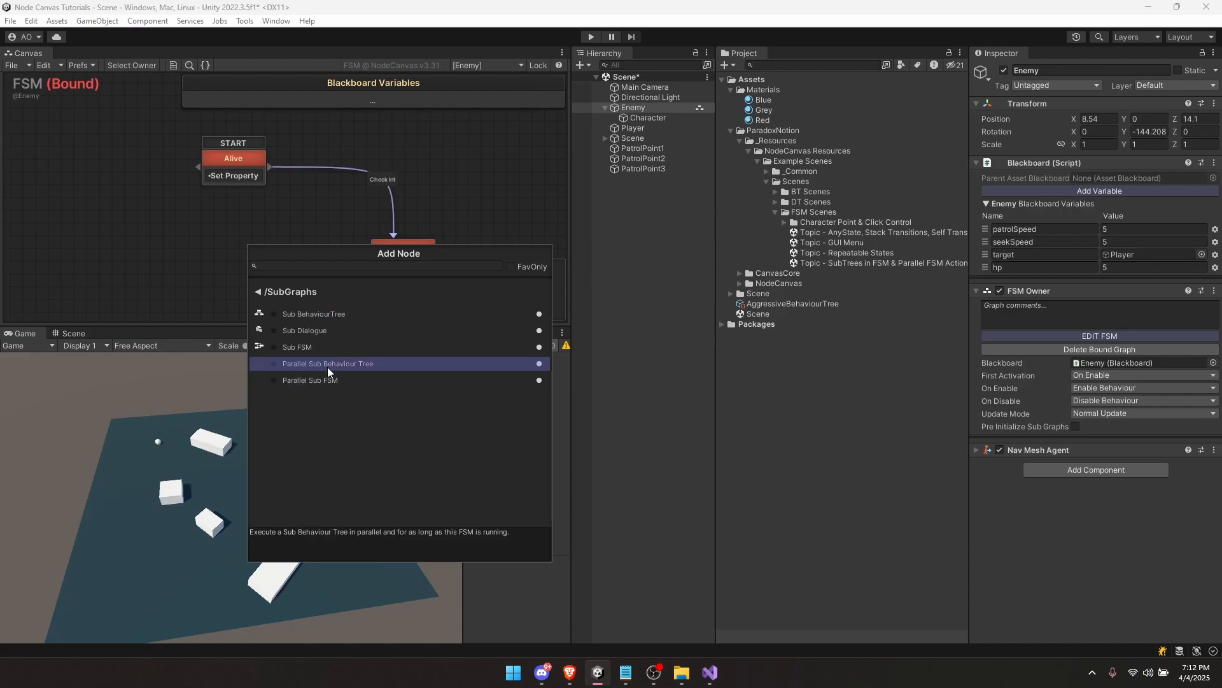
pyautogui.click(324, 314)
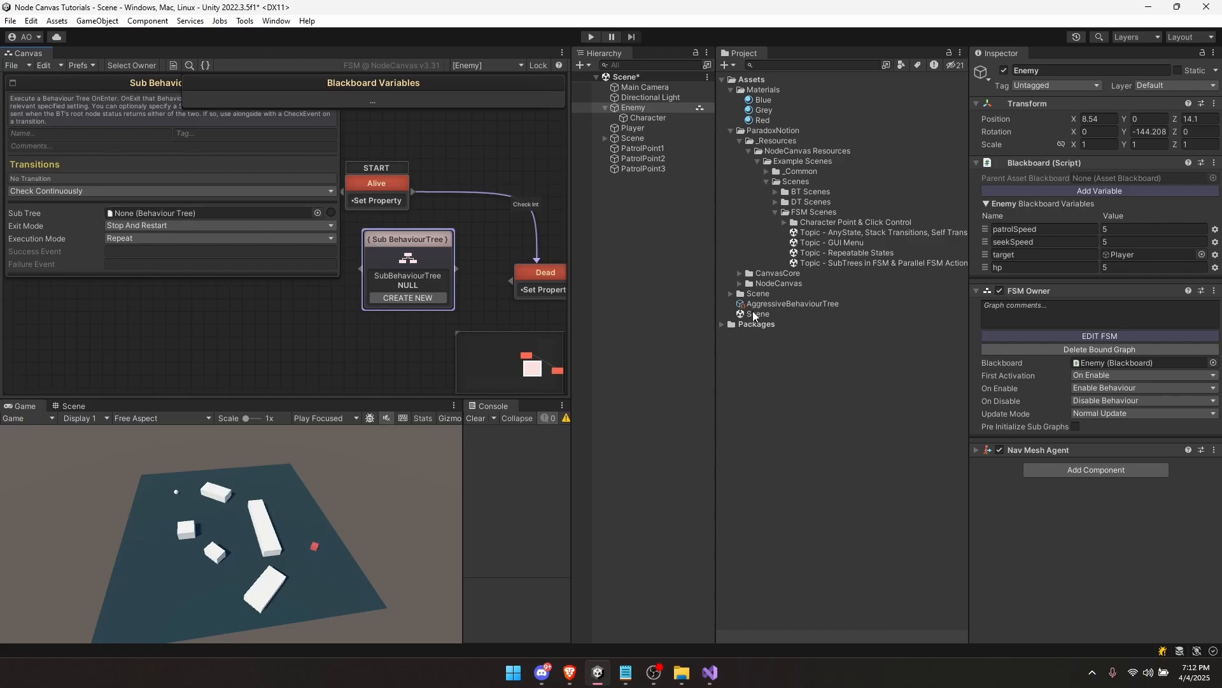
pyautogui.moveTo(757, 310); pyautogui.dragTo(201, 215)
# Step: Duplicate the Sub BehaviourTree node and arrange the two nodes one above the other beside the Alive and Dead states
pyautogui.hotkey('shift', 'space')
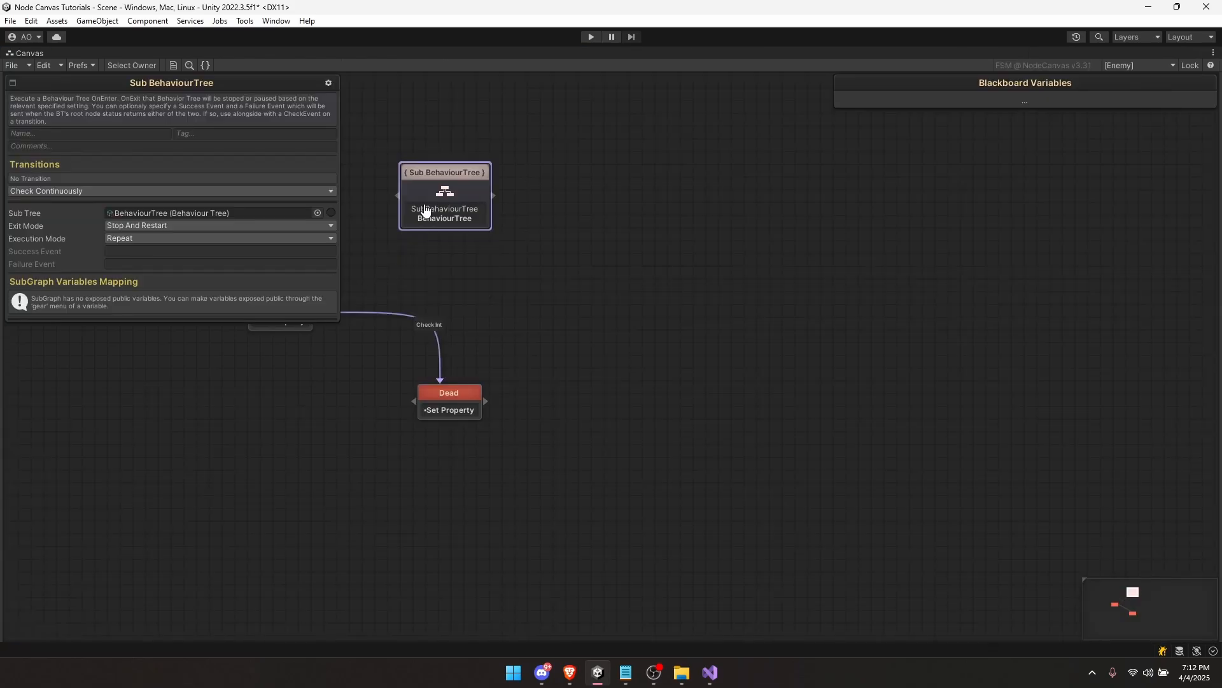
pyautogui.hotkey('ctrl', 'c')
pyautogui.hotkey('ctrl', 'v')
pyautogui.moveTo(376, 404); pyautogui.dragTo(530, 295)
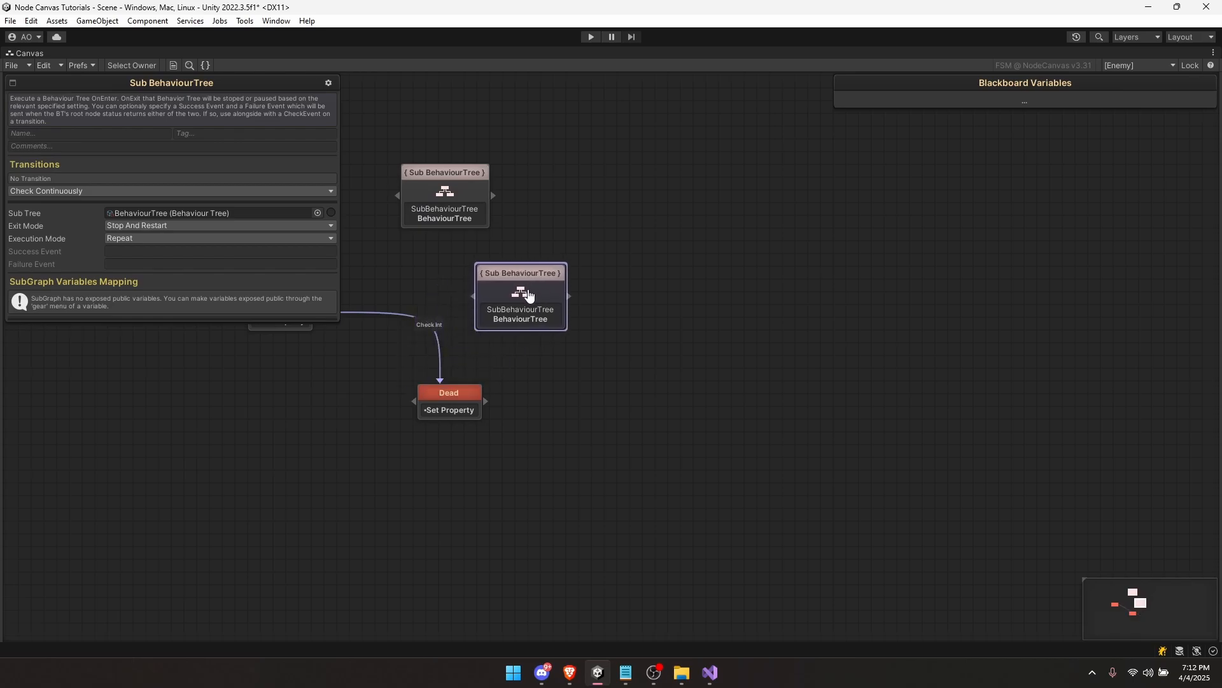
pyautogui.moveTo(467, 200); pyautogui.dragTo(539, 195)
pyautogui.click(549, 291)
# Step: Name the upper Sub BehaviourTree node Aggressive and the lower one Intimidated
pyautogui.click(535, 196)
pyautogui.click(50, 133)
pyautogui.write('A')
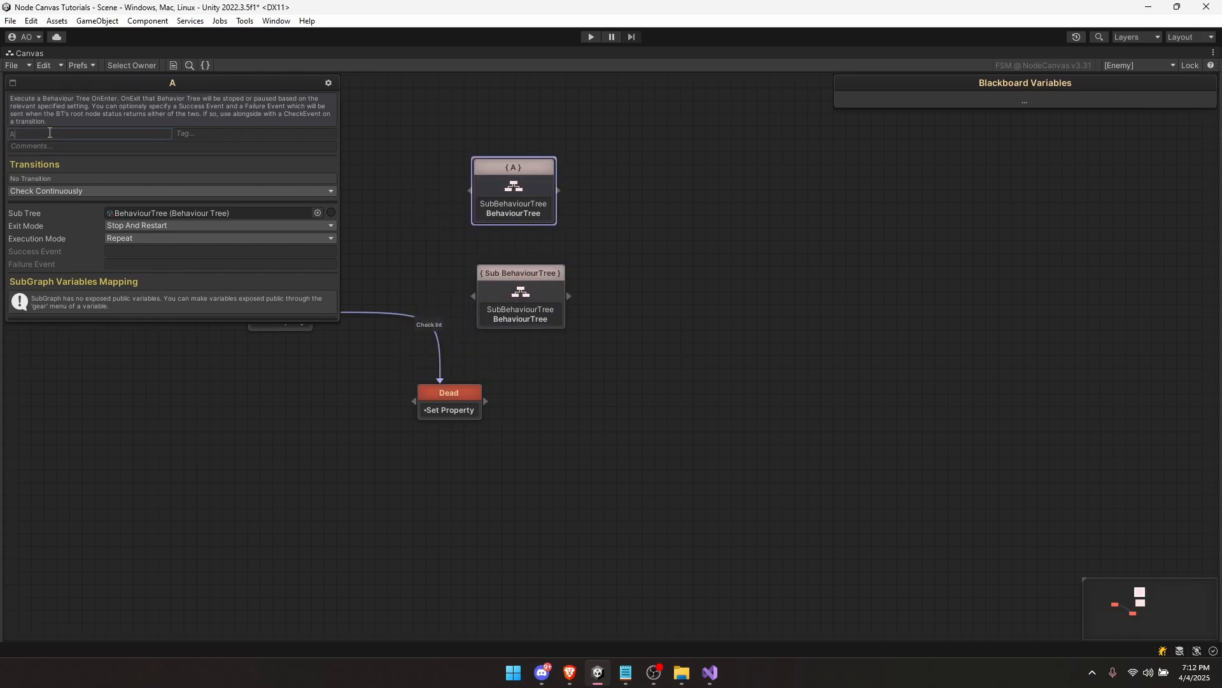
pyautogui.write('ggressive')
pyautogui.click(521, 293)
pyautogui.click(44, 133)
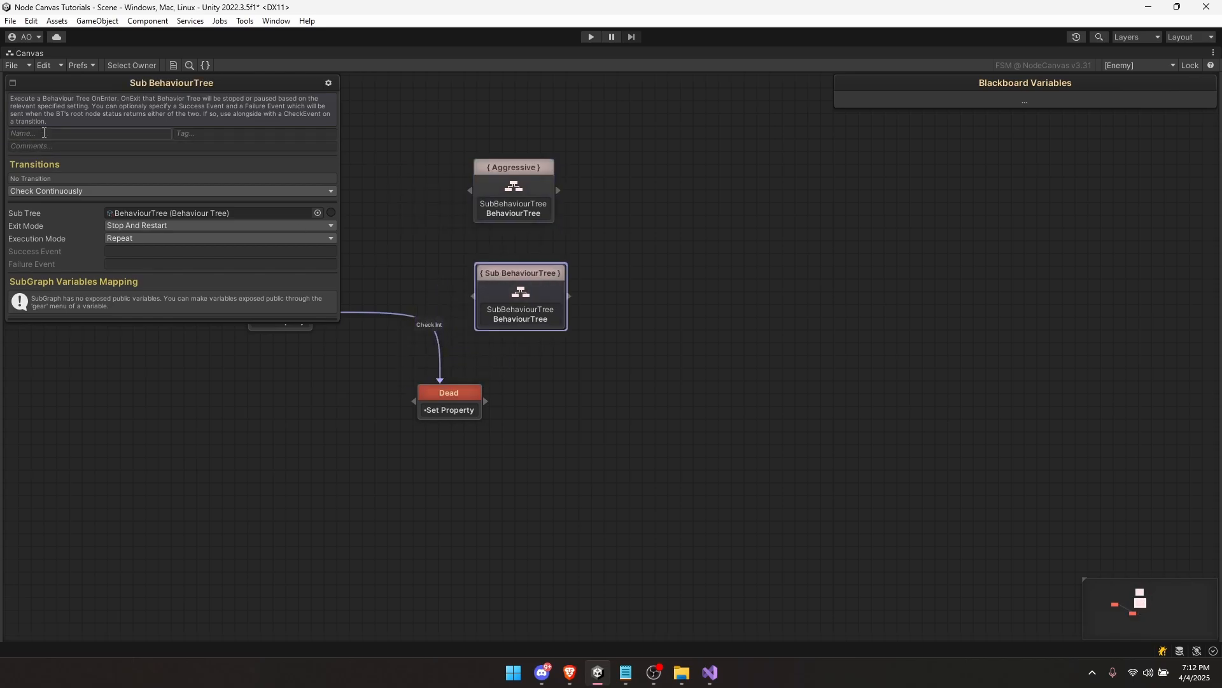
pyautogui.write('Intimidated')
pyautogui.click(706, 234)
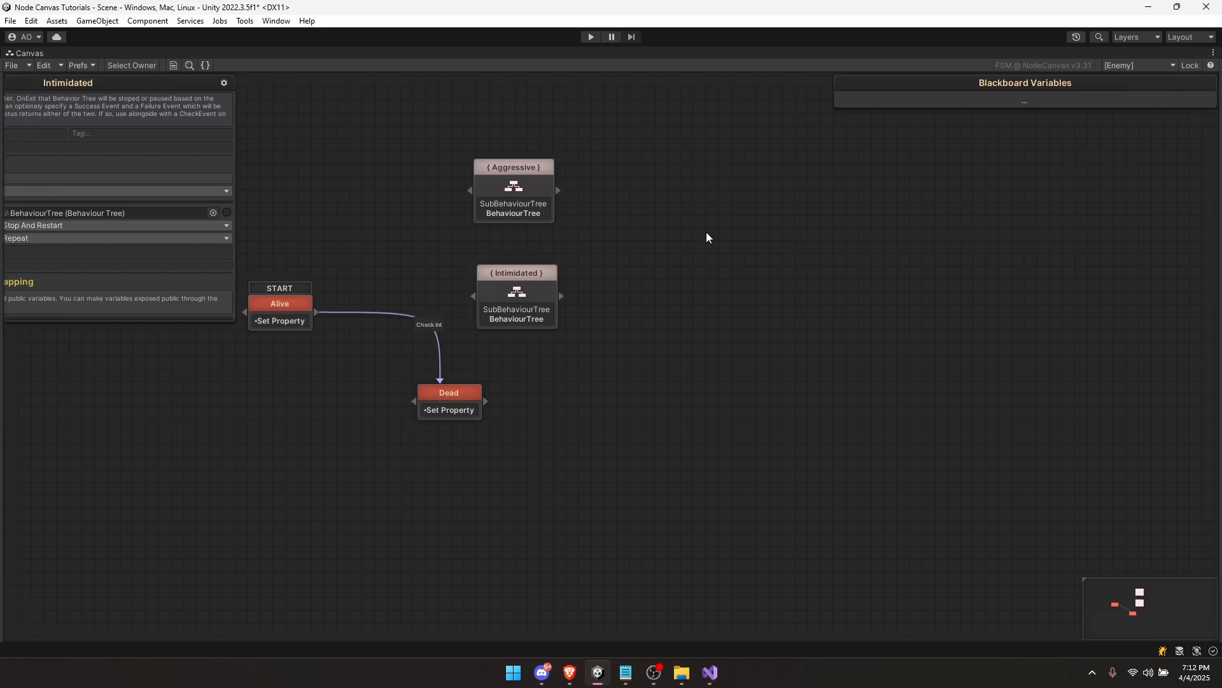
pyautogui.click(540, 216)
pyautogui.click(534, 277)
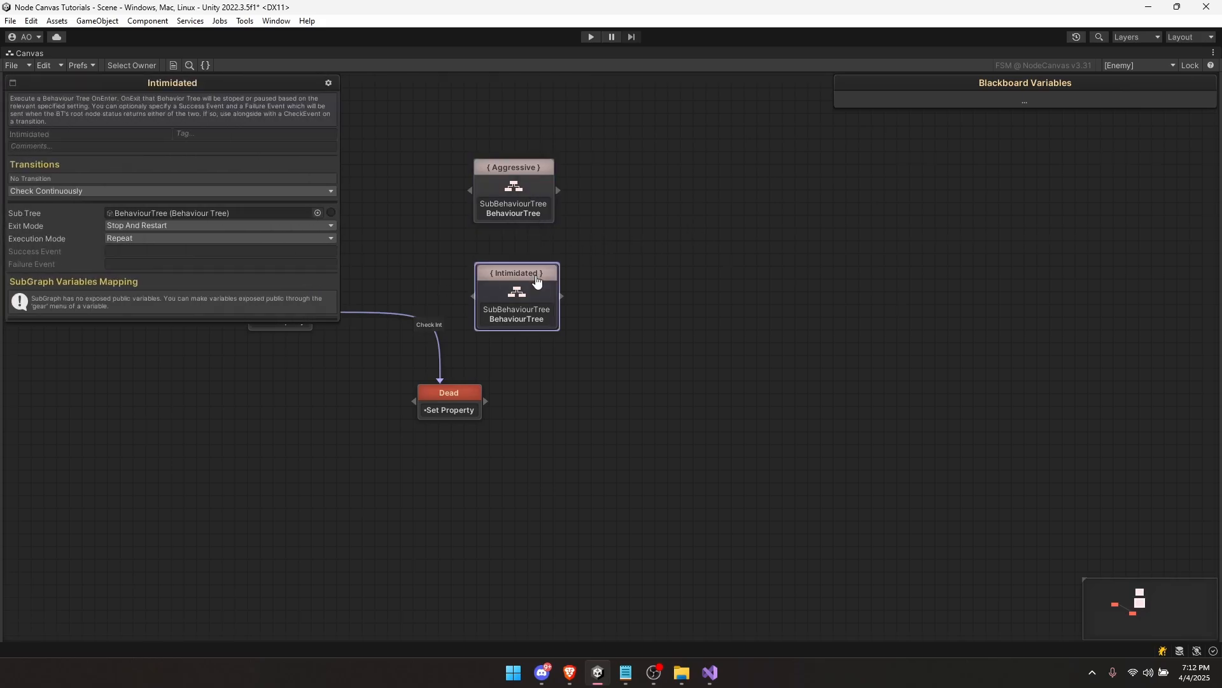
pyautogui.click(550, 376)
# Step: Rename the FSM's Alive start state to Enter
pyautogui.moveTo(482, 396); pyautogui.dragTo(674, 420, button='middle')
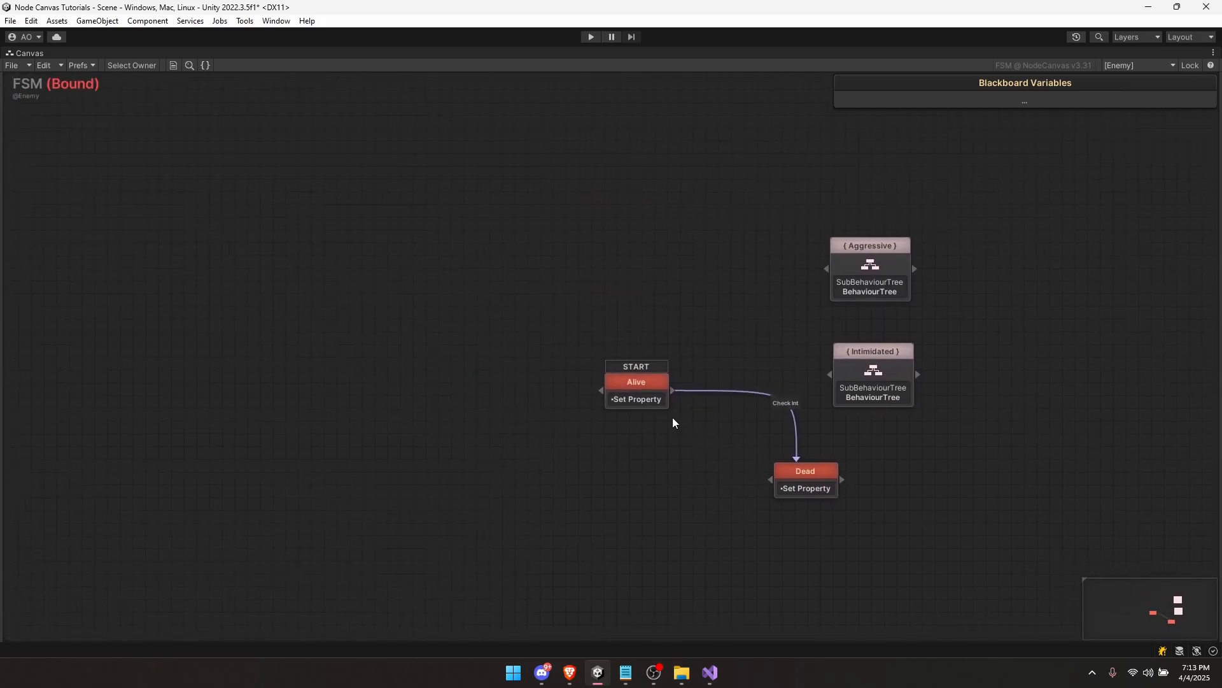
pyautogui.click(647, 392)
pyautogui.click(75, 121)
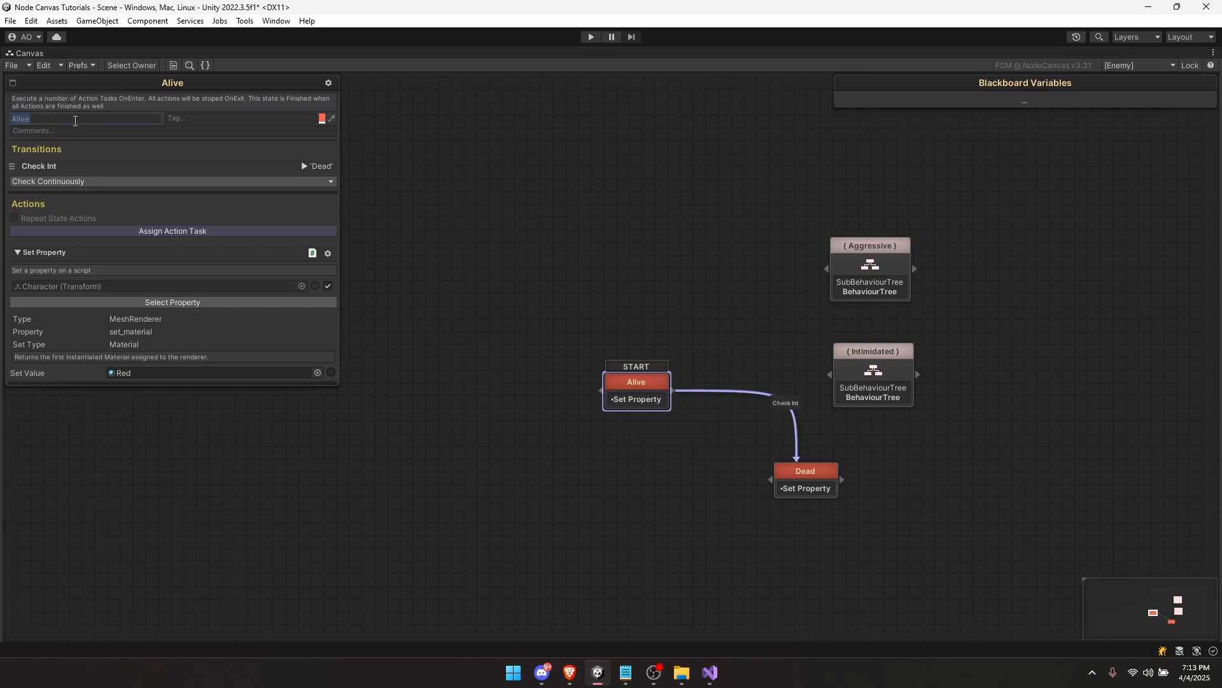
pyautogui.write('Enter')
pyautogui.click(697, 267)
pyautogui.moveTo(696, 267); pyautogui.dragTo(482, 265, button='middle')
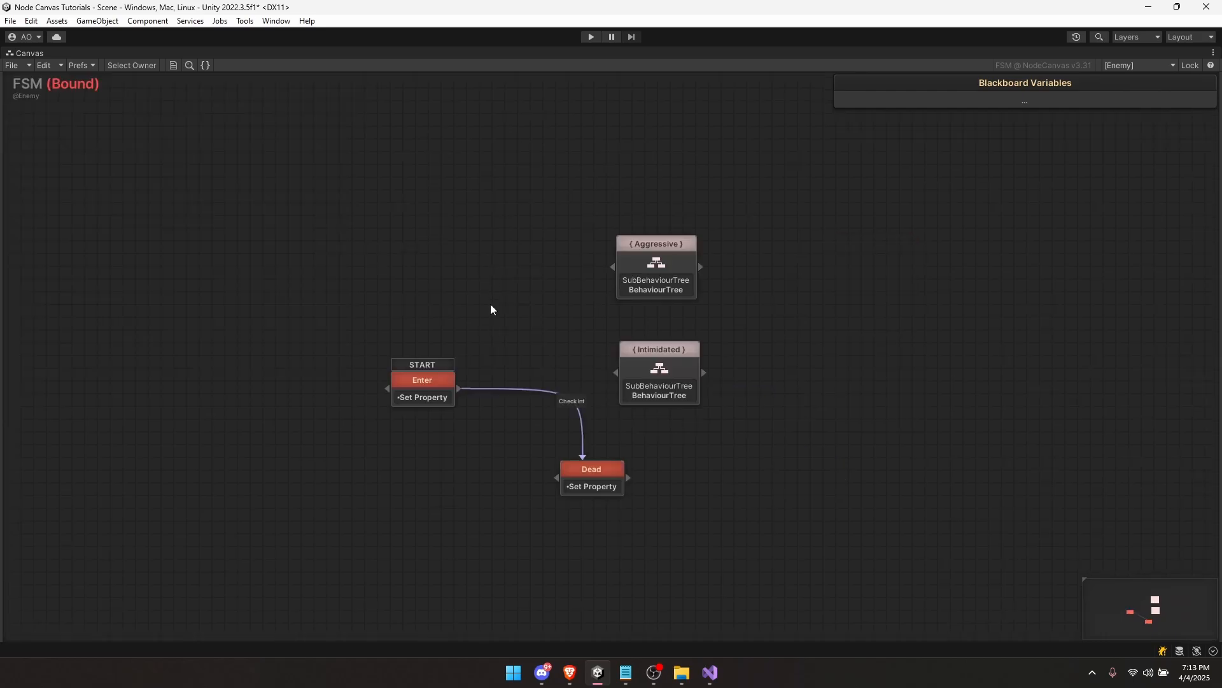
# Step: Delete the Check Int transition from Enter to Dead and rearrange the states with Enter above the two subtrees and Dead below
pyautogui.click(489, 390)
pyautogui.press('Delete')
pyautogui.moveTo(485, 362); pyautogui.dragTo(455, 308, button='middle')
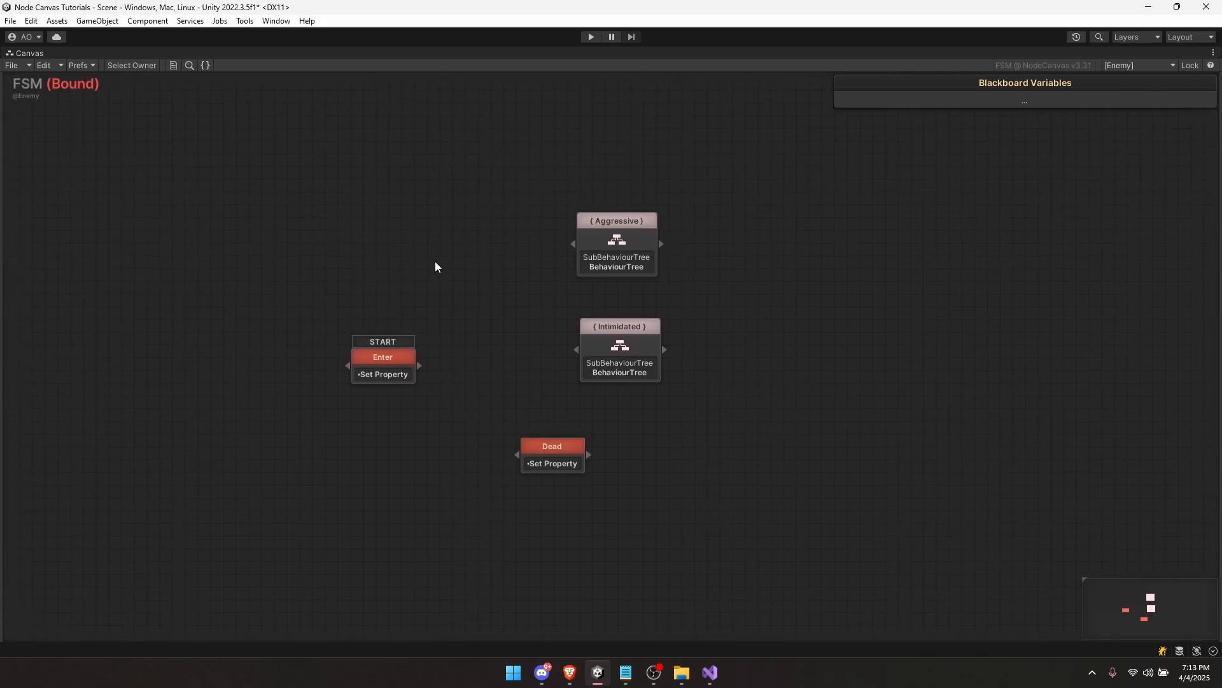
pyautogui.moveTo(418, 271); pyautogui.dragTo(417, 281, button='middle')
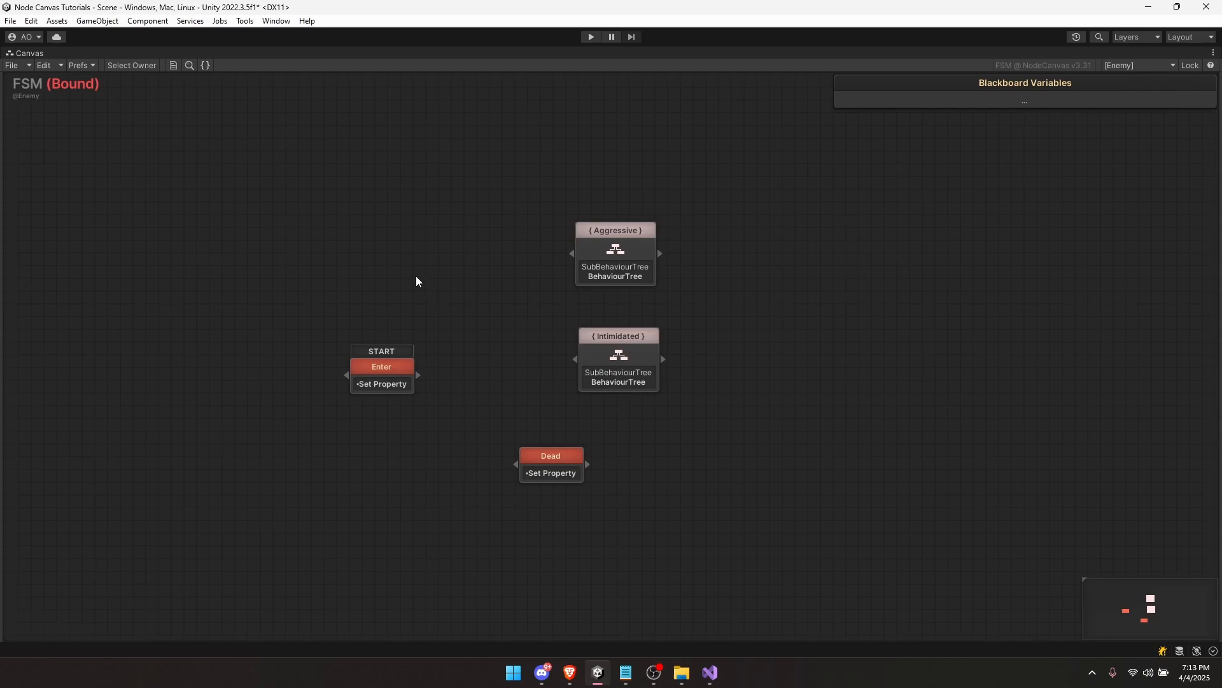
pyautogui.click(393, 360)
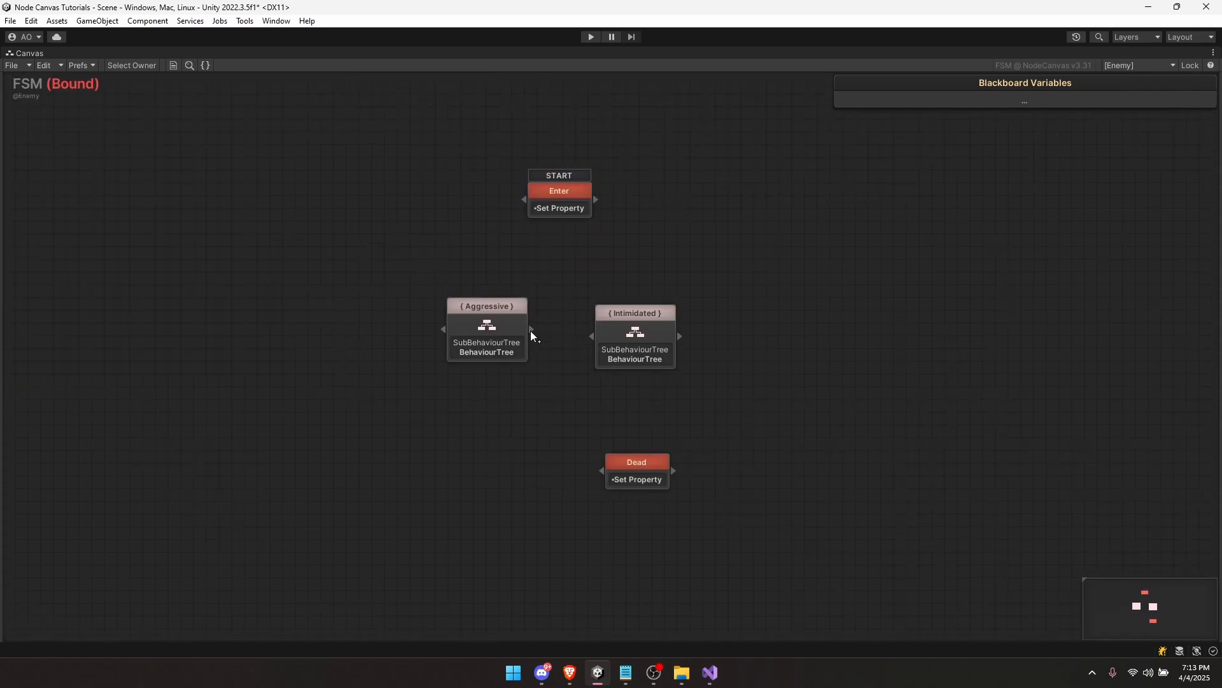
# Step: Connect Aggressive to Intimidated with a transition and add a Boolean variable named intimidated to the Enemy blackboard
pyautogui.moveTo(530, 330); pyautogui.dragTo(611, 342)
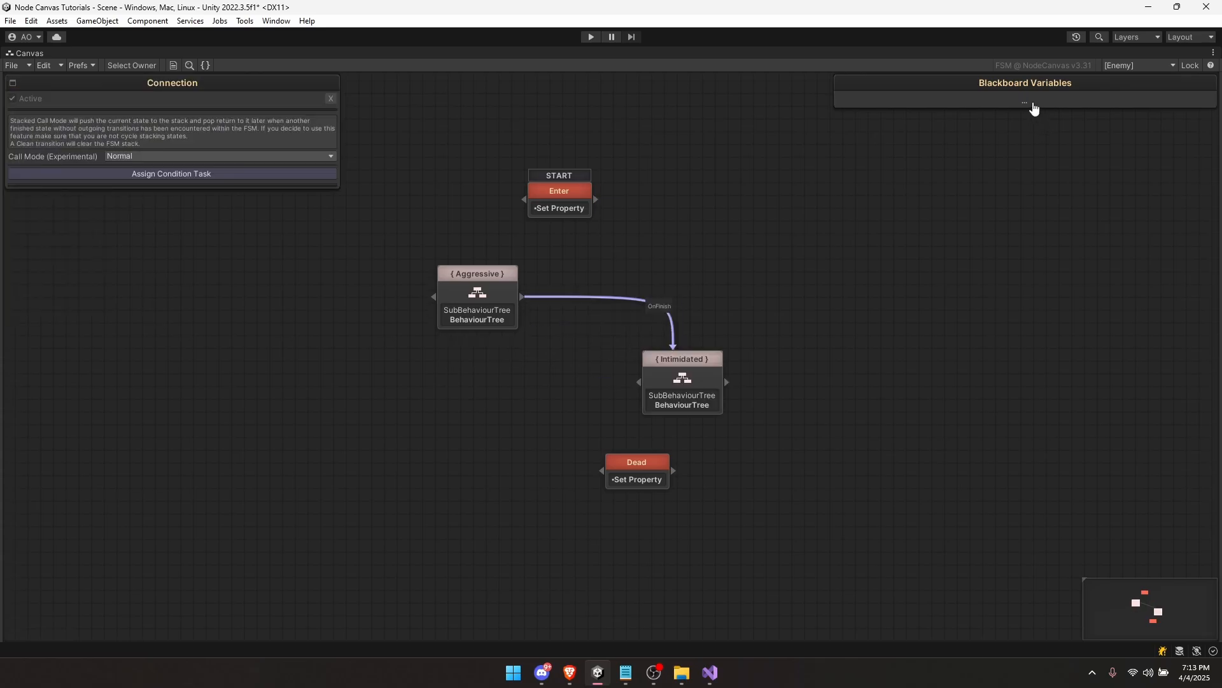
pyautogui.click(927, 98)
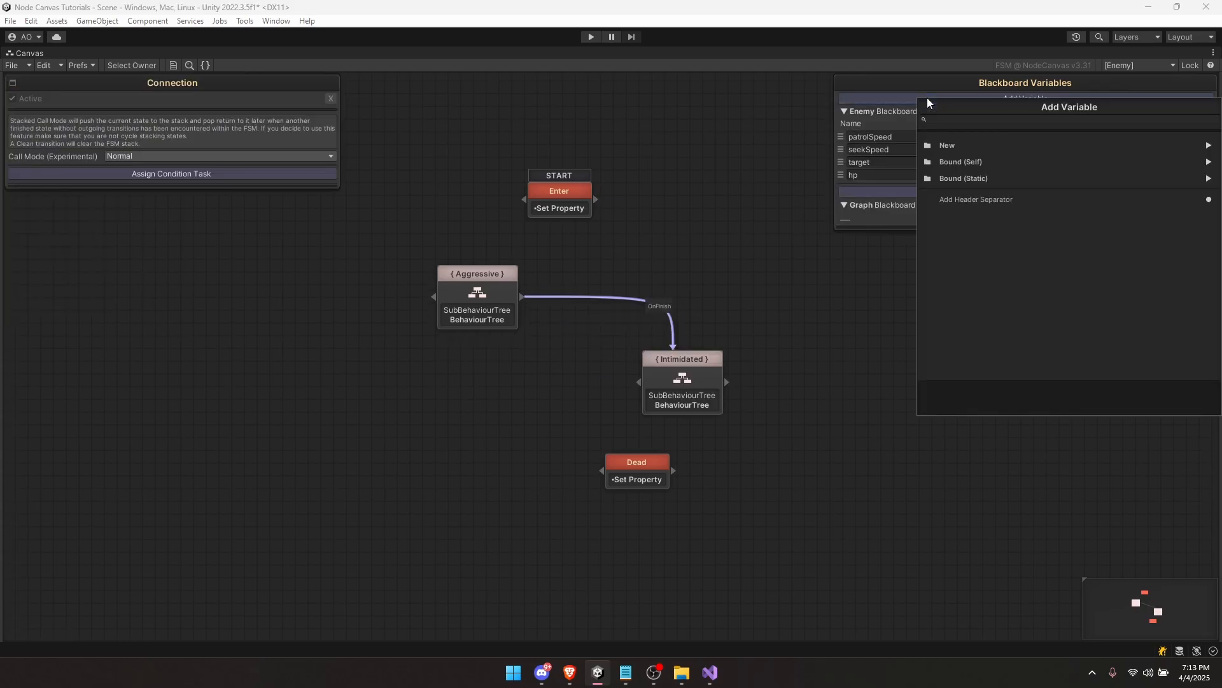
pyautogui.click(961, 167)
pyautogui.click(961, 168)
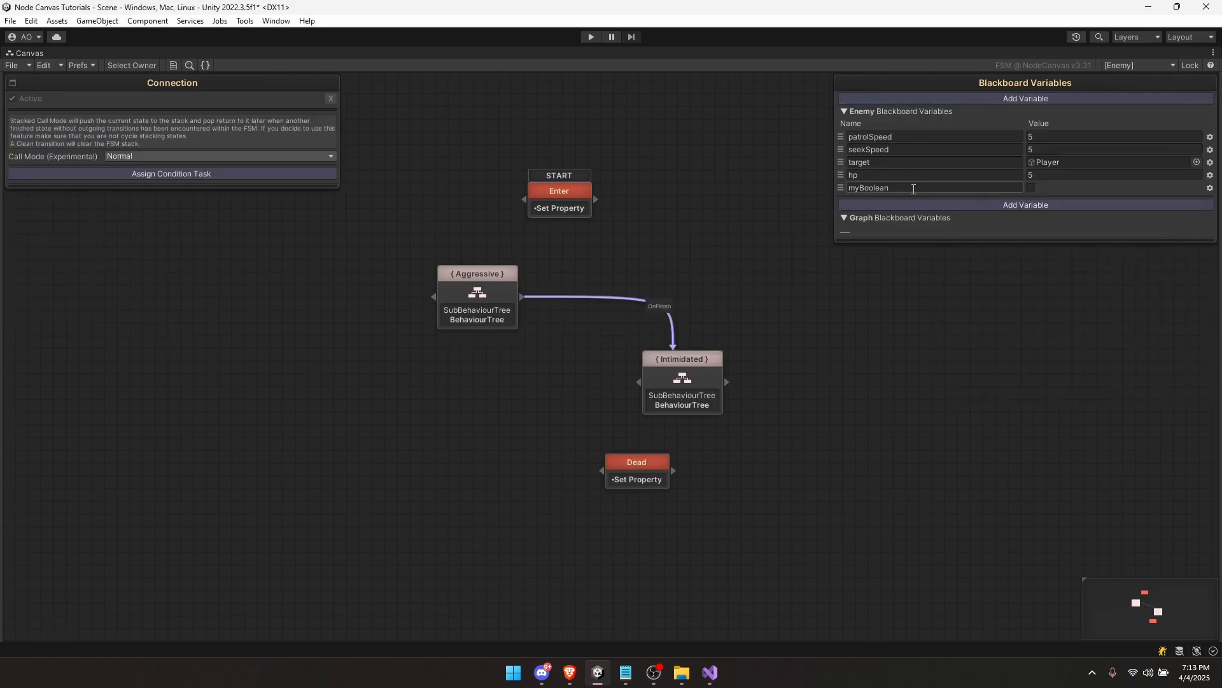
pyautogui.click(913, 187)
pyautogui.write('intimidated')
# Step: Assign a Check Boolean condition to the Aggressive-to-Intimidated transition that requires the Enemy variable intimidated to be true
pyautogui.click(658, 311)
pyautogui.click(217, 177)
pyautogui.click(267, 199)
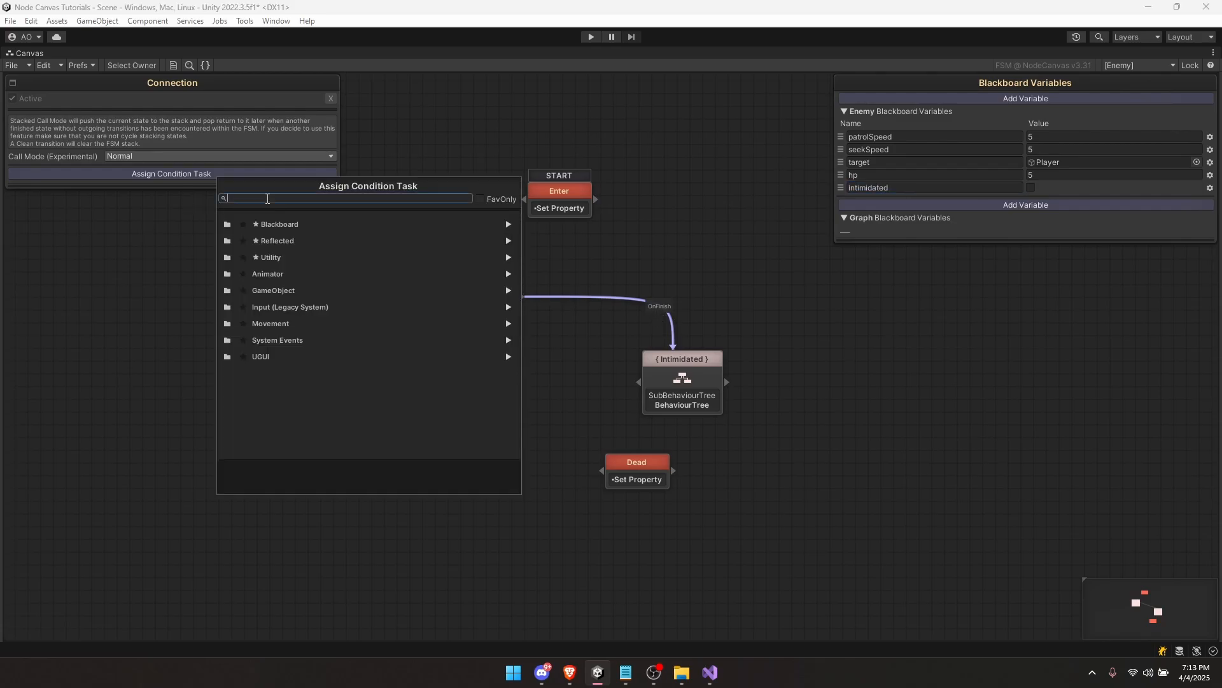
pyautogui.write('check')
pyautogui.click(277, 241)
pyautogui.click(255, 220)
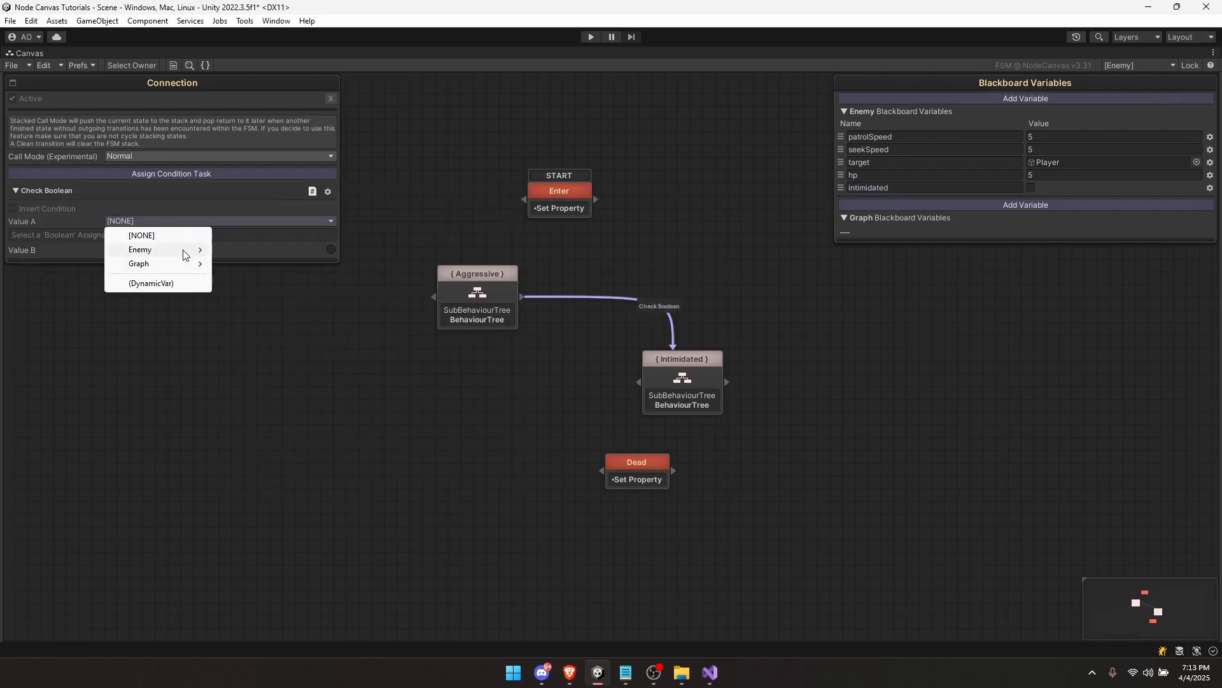
pyautogui.moveTo(179, 249)
pyautogui.click(249, 305)
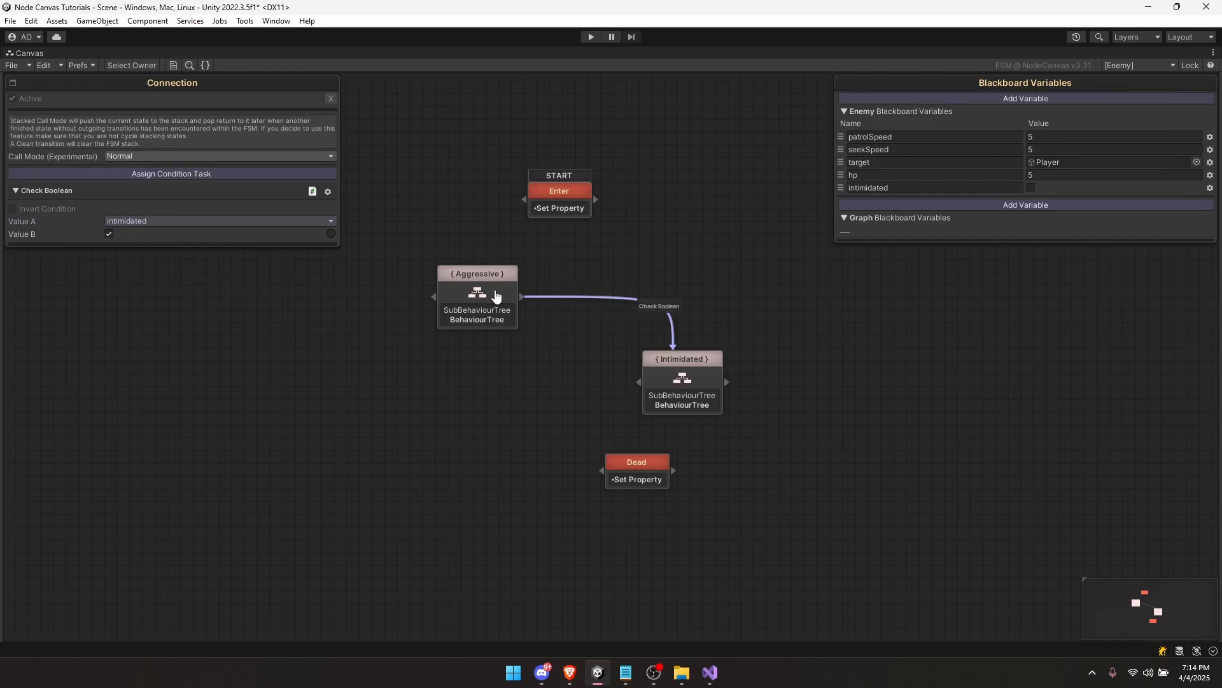
# Step: Add a return transition from Intimidated to Aggressive with a Check Boolean condition requiring intimidated to be false
pyautogui.click(666, 372)
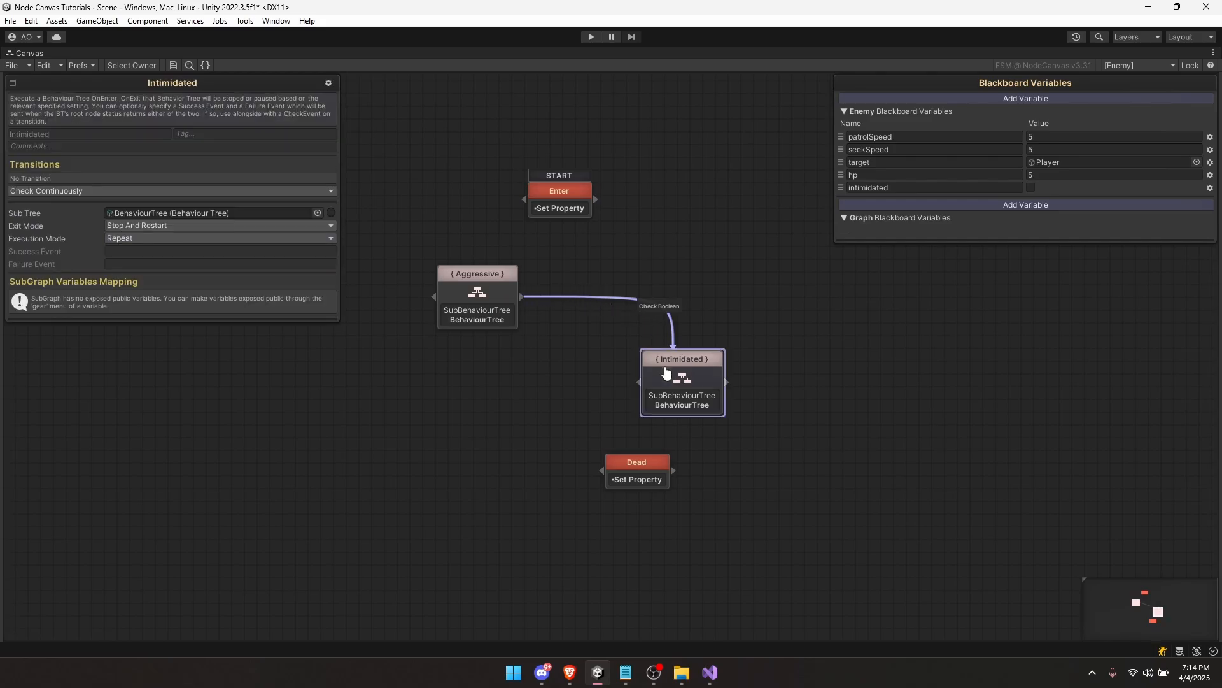
pyautogui.moveTo(666, 376); pyautogui.dragTo(488, 309)
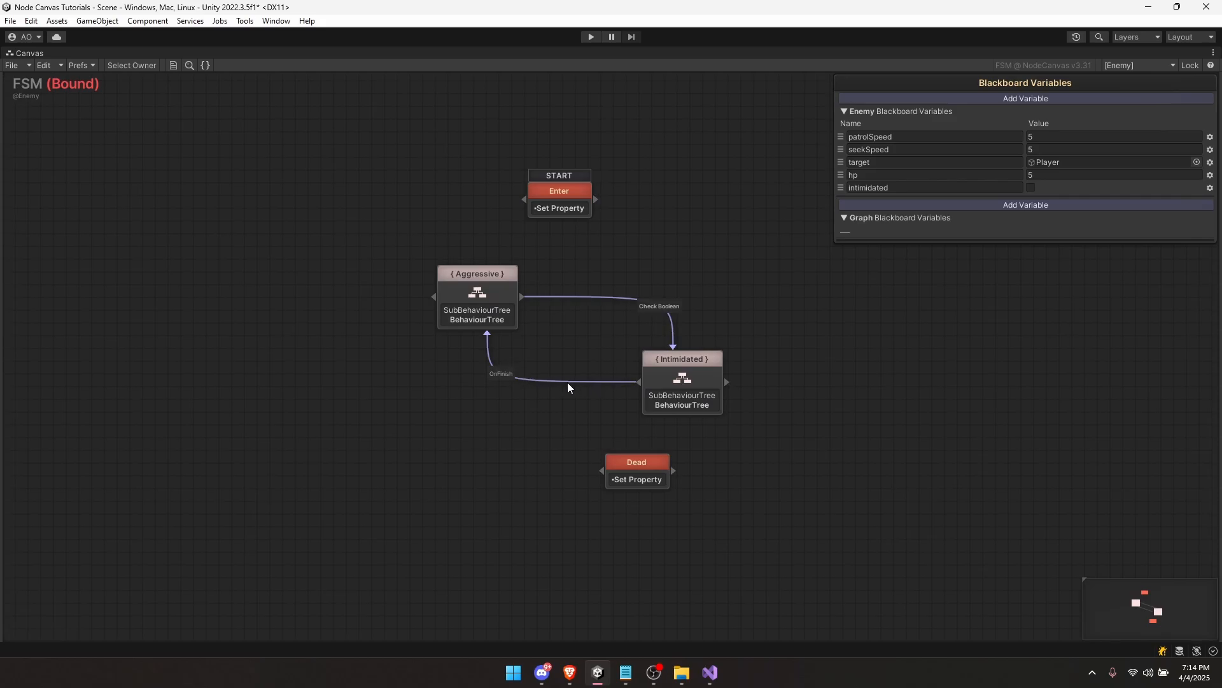
pyautogui.click(532, 380)
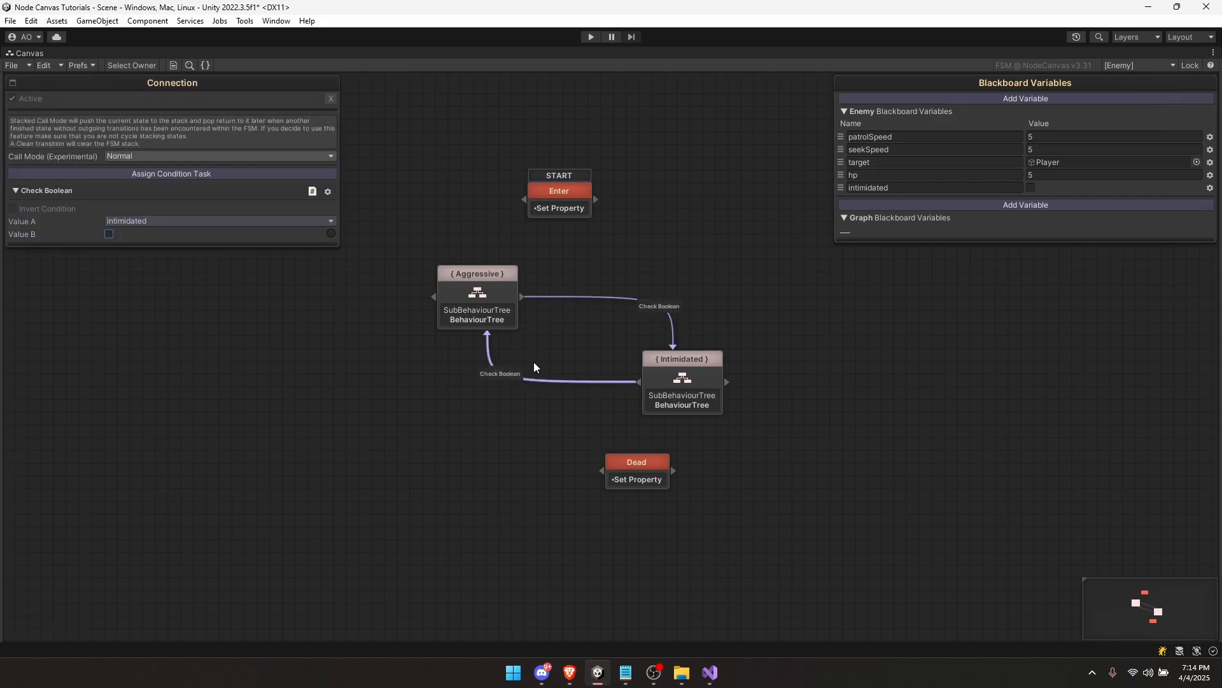
# Step: Connect the Enter start state to Aggressive with an OnFinish transition and place Enter above and to the left of it
pyautogui.click(455, 300)
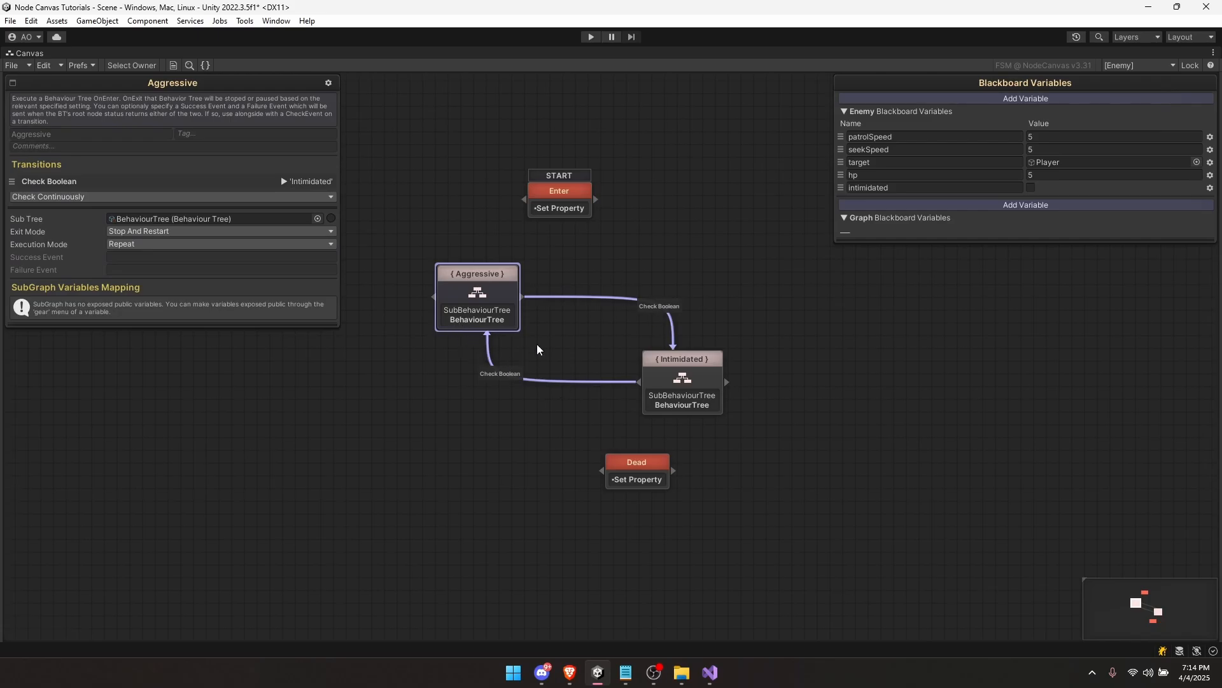
pyautogui.click(591, 258)
pyautogui.moveTo(567, 203); pyautogui.dragTo(479, 310)
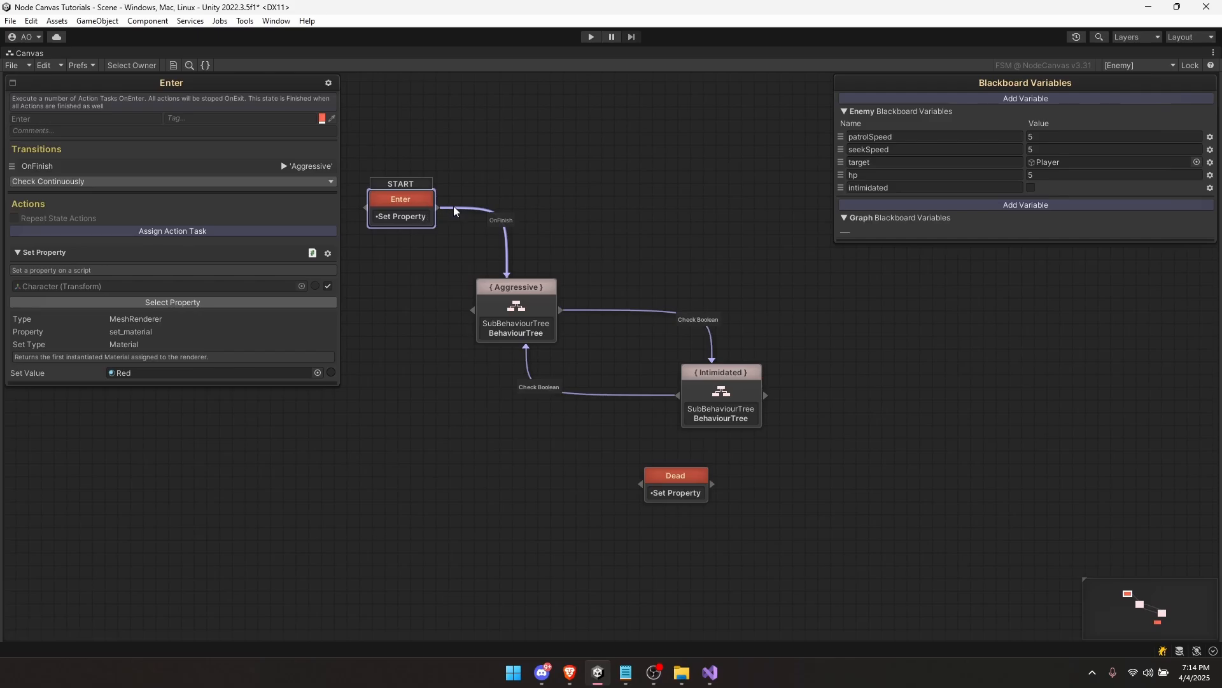
pyautogui.click(503, 291)
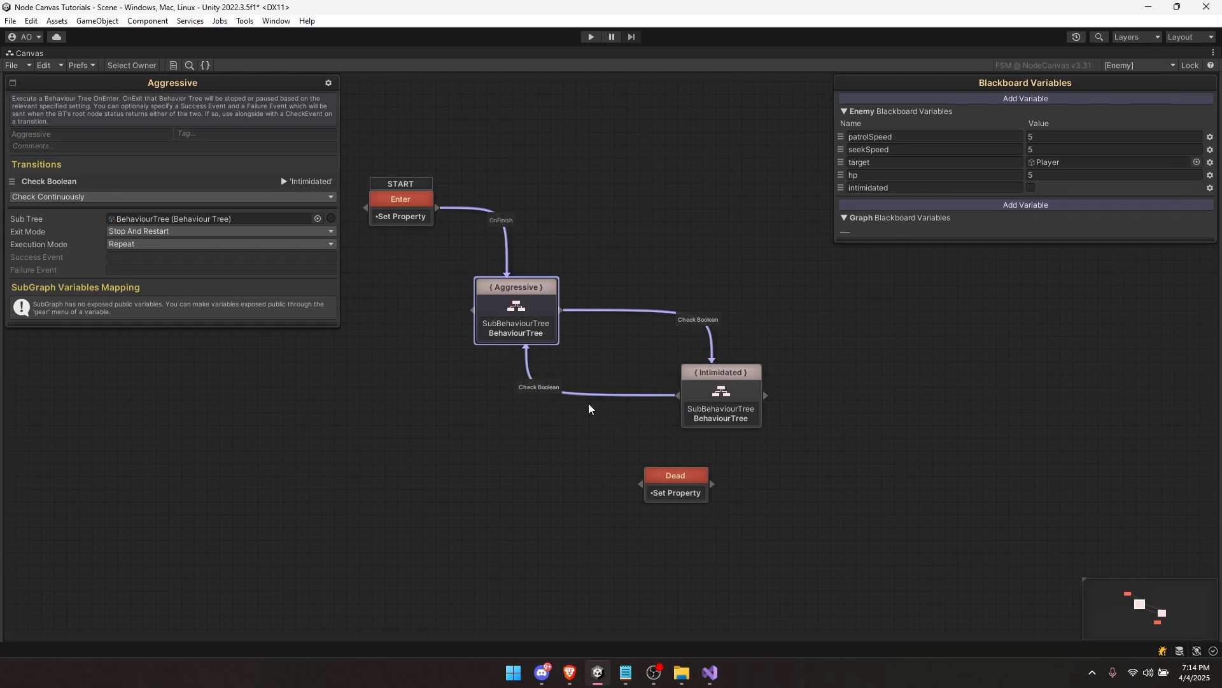
# Step: Move the Dead state away from the two subtrees to the free area below Enter
pyautogui.moveTo(616, 413); pyautogui.dragTo(638, 377)
pyautogui.moveTo(687, 453); pyautogui.dragTo(471, 454)
pyautogui.moveTo(471, 454); pyautogui.dragTo(736, 428, button='middle')
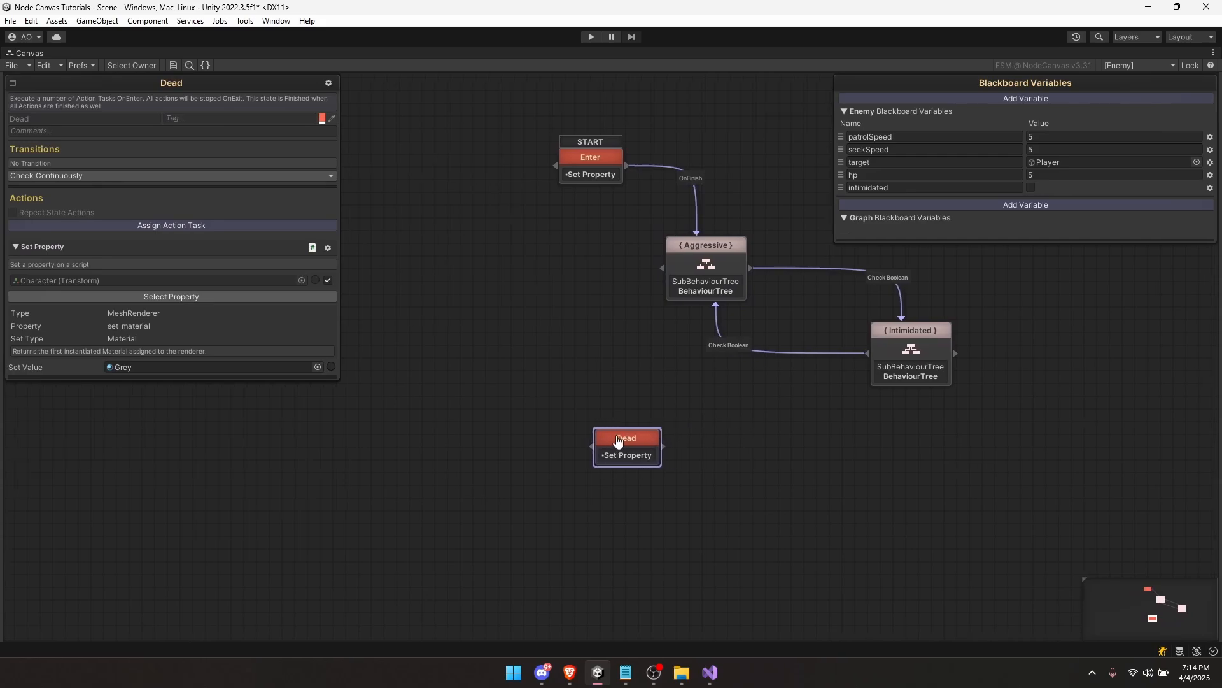
pyautogui.moveTo(622, 436); pyautogui.dragTo(557, 415)
pyautogui.click(548, 316)
# Step: Add an Any State node above Dead and connect it to Dead
pyautogui.rightClick(526, 345)
pyautogui.write('any')
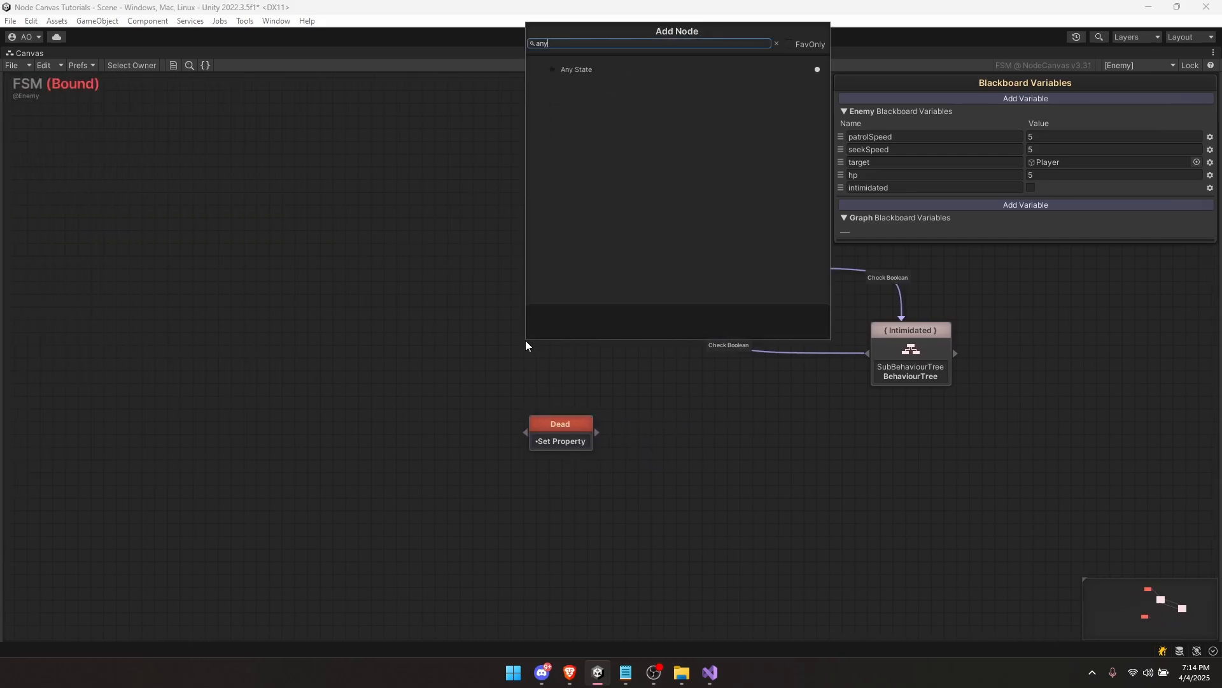
pyautogui.press('Return')
pyautogui.moveTo(566, 375); pyautogui.dragTo(565, 425)
# Step: Give the Any State-to-Dead transition a Check Int condition of hp Less Or Equal To 0, and move the Any State node higher
pyautogui.click(569, 398)
pyautogui.click(204, 174)
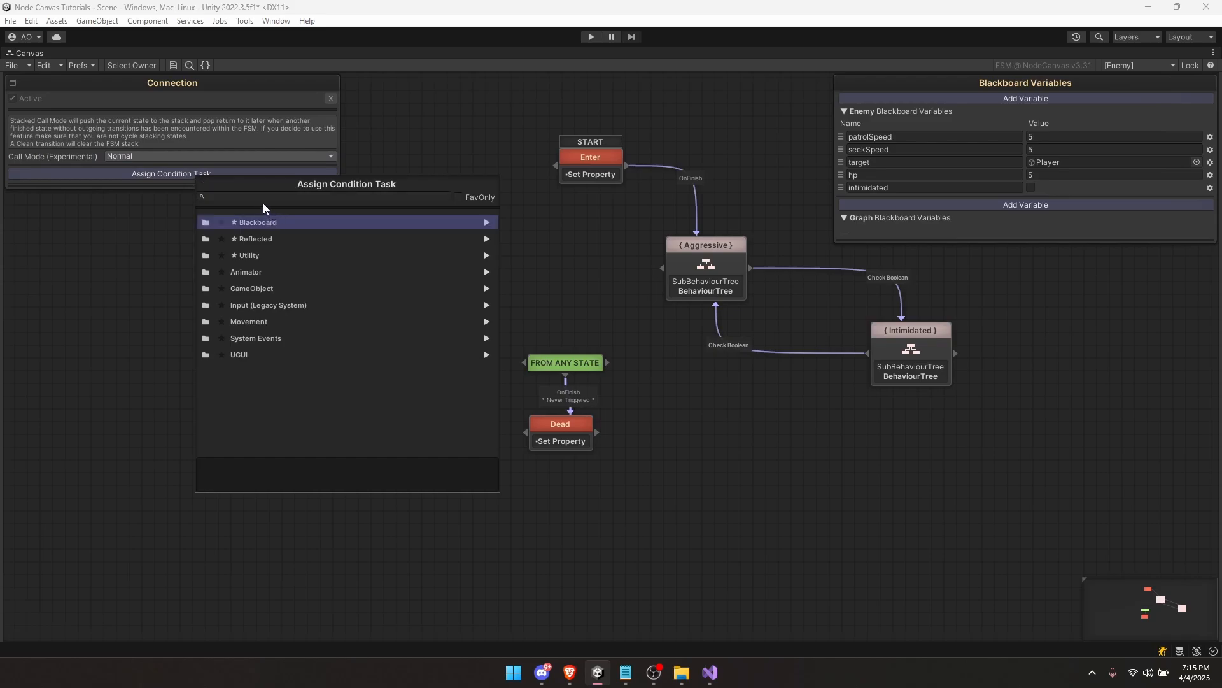
pyautogui.write('int')
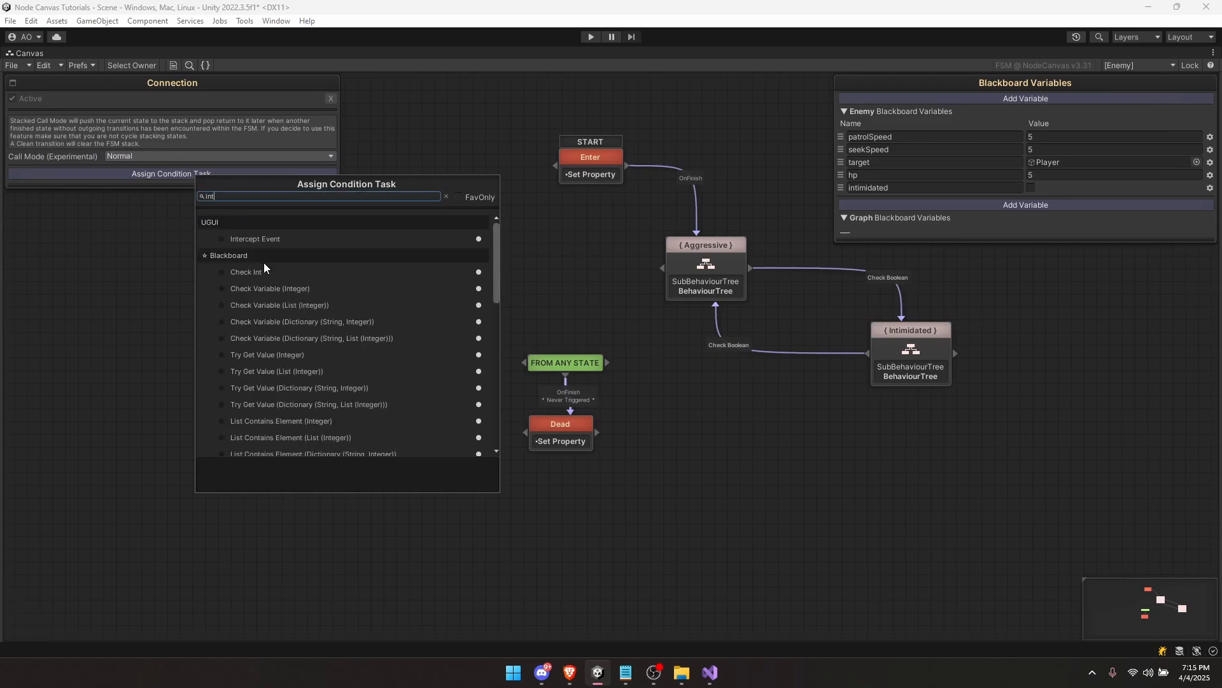
pyautogui.click(245, 271)
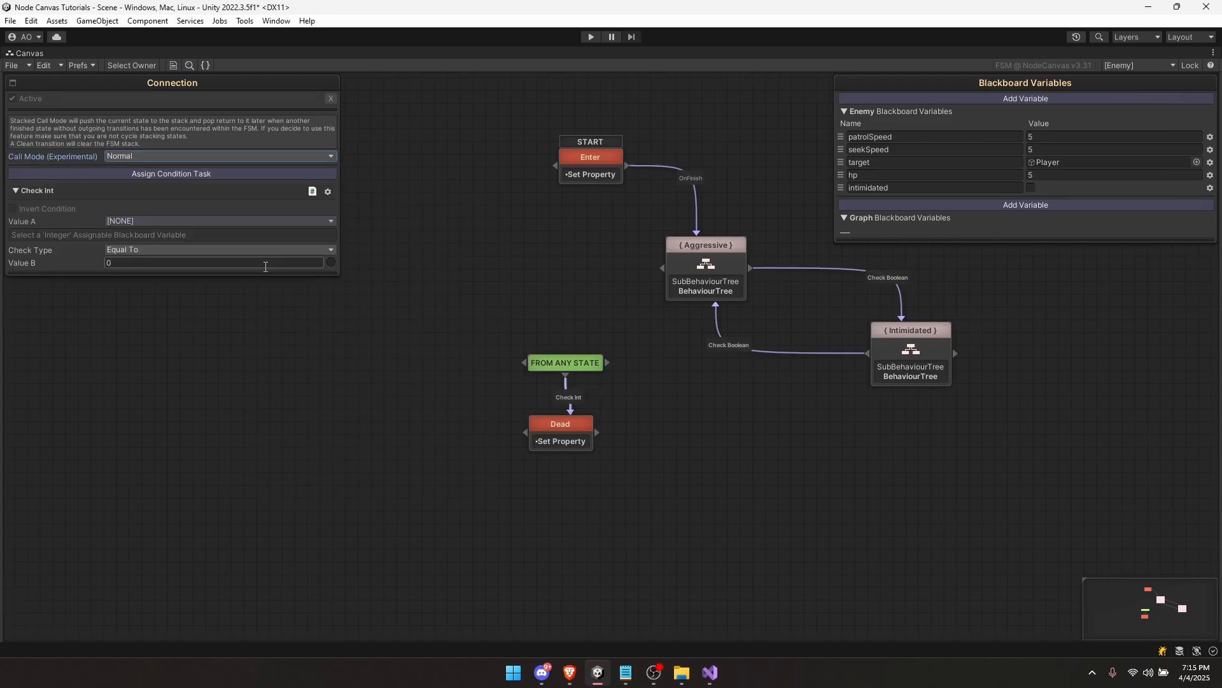
pyautogui.click(191, 221)
pyautogui.moveTo(190, 256)
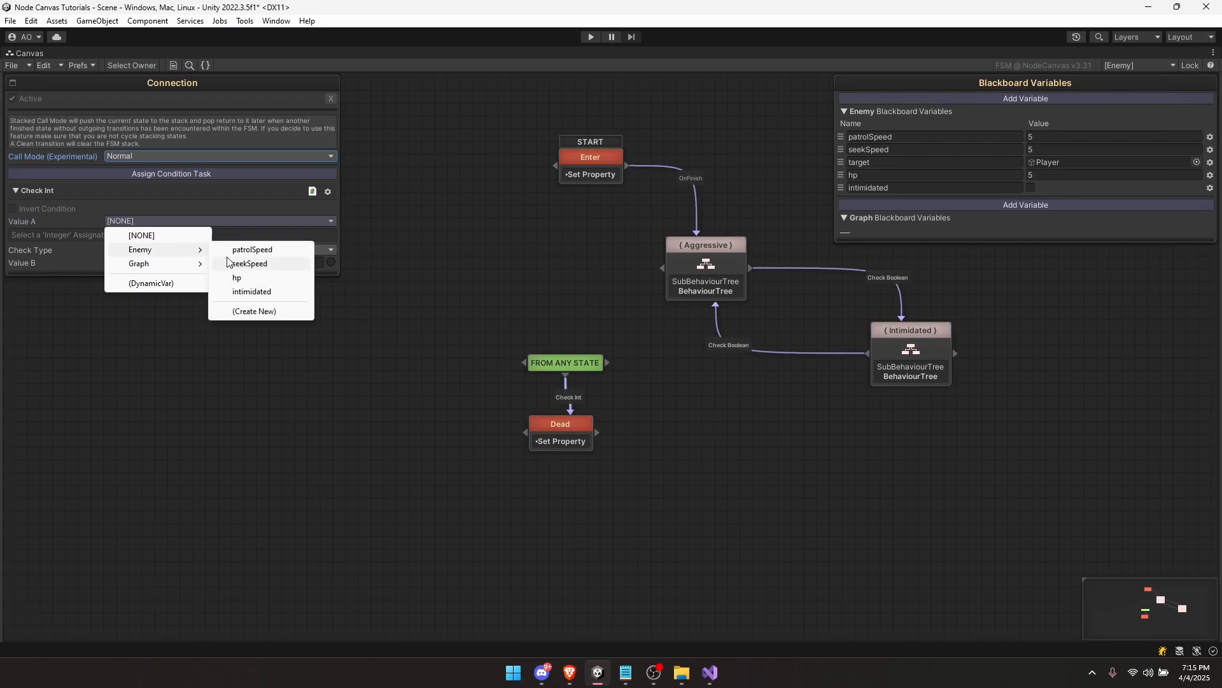
pyautogui.click(235, 278)
pyautogui.click(147, 235)
pyautogui.click(155, 304)
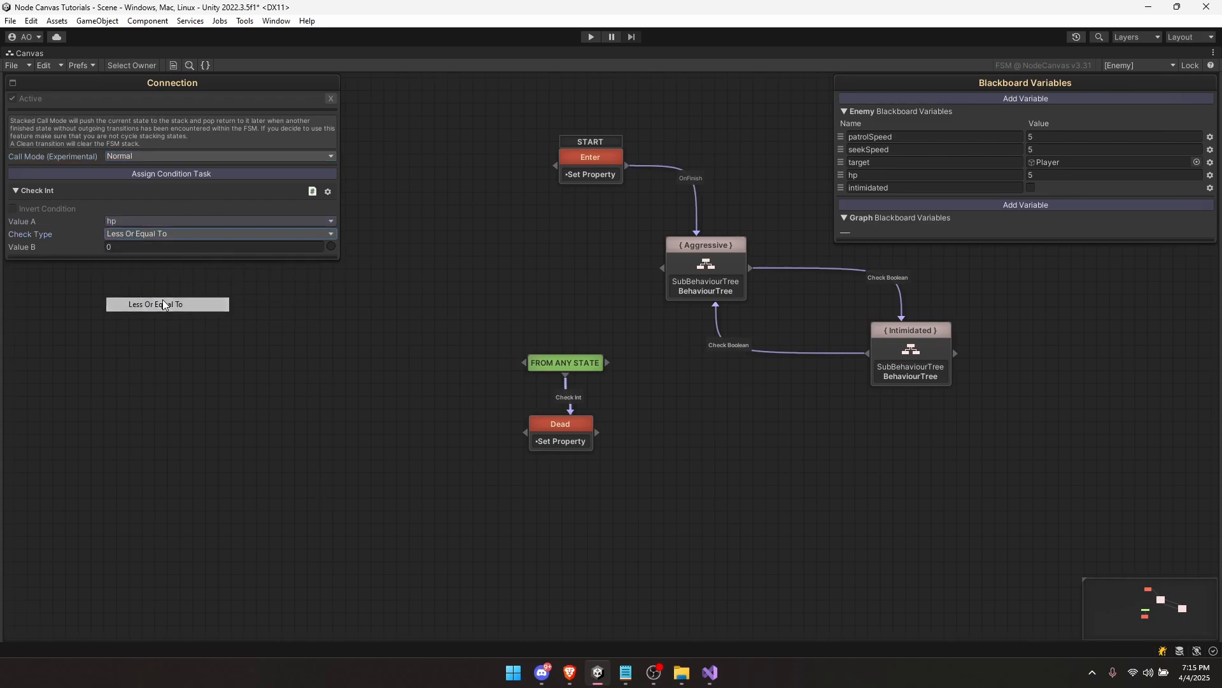
pyautogui.moveTo(565, 362); pyautogui.dragTo(569, 333)
pyautogui.click(591, 383)
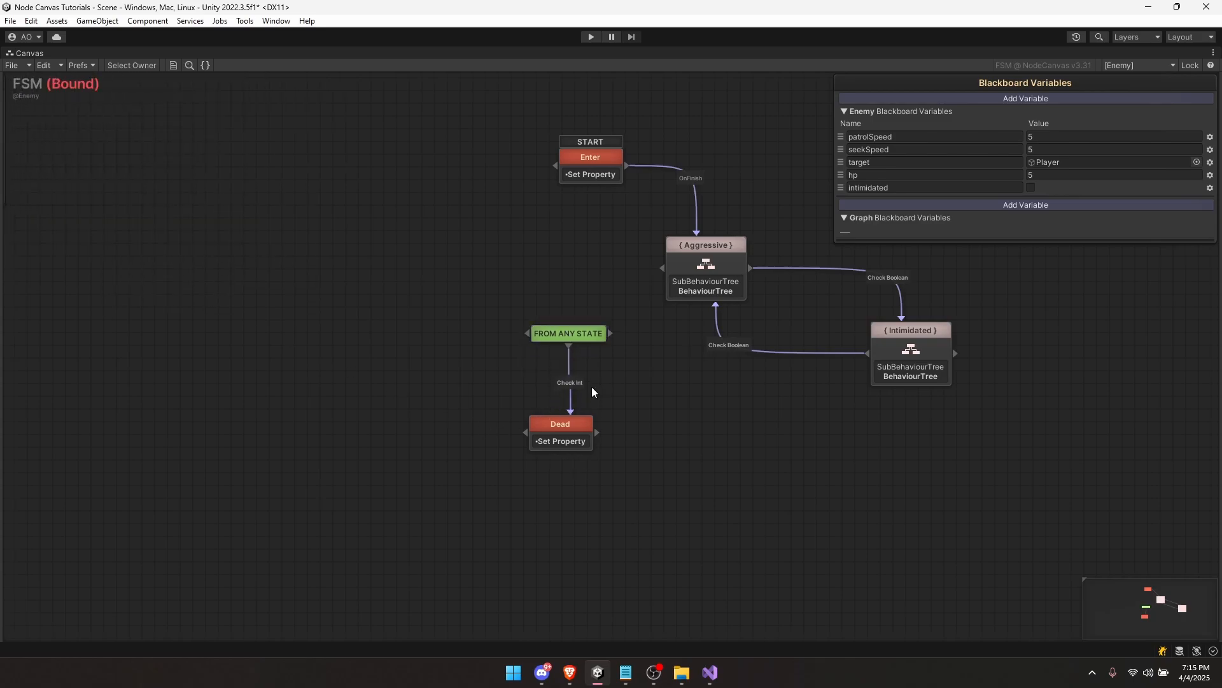
# Step: Rename the AggressiveBehaviourTree 1 asset as IntimidatedBehaviourTree
pyautogui.moveTo(615, 400); pyautogui.dragTo(462, 414, button='middle')
pyautogui.hotkey('shift', 'space')
pyautogui.click(823, 301)
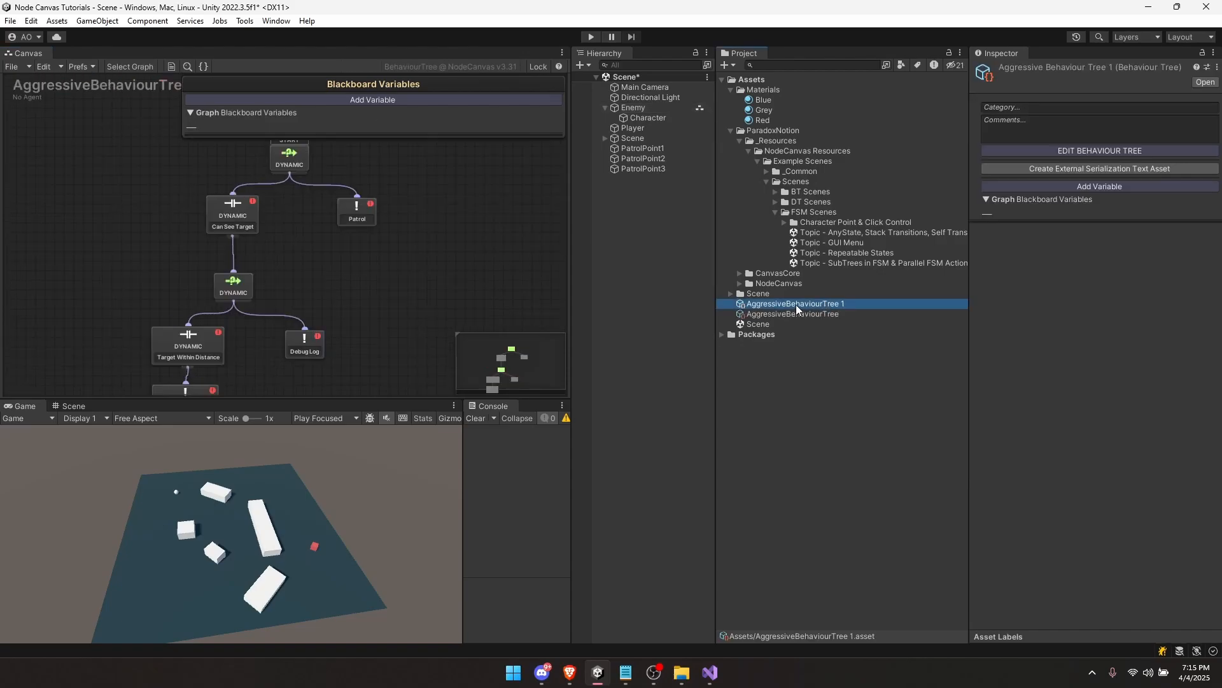
pyautogui.press('F2')
pyautogui.moveTo(787, 305); pyautogui.dragTo(733, 303)
pyautogui.write('Intimi')
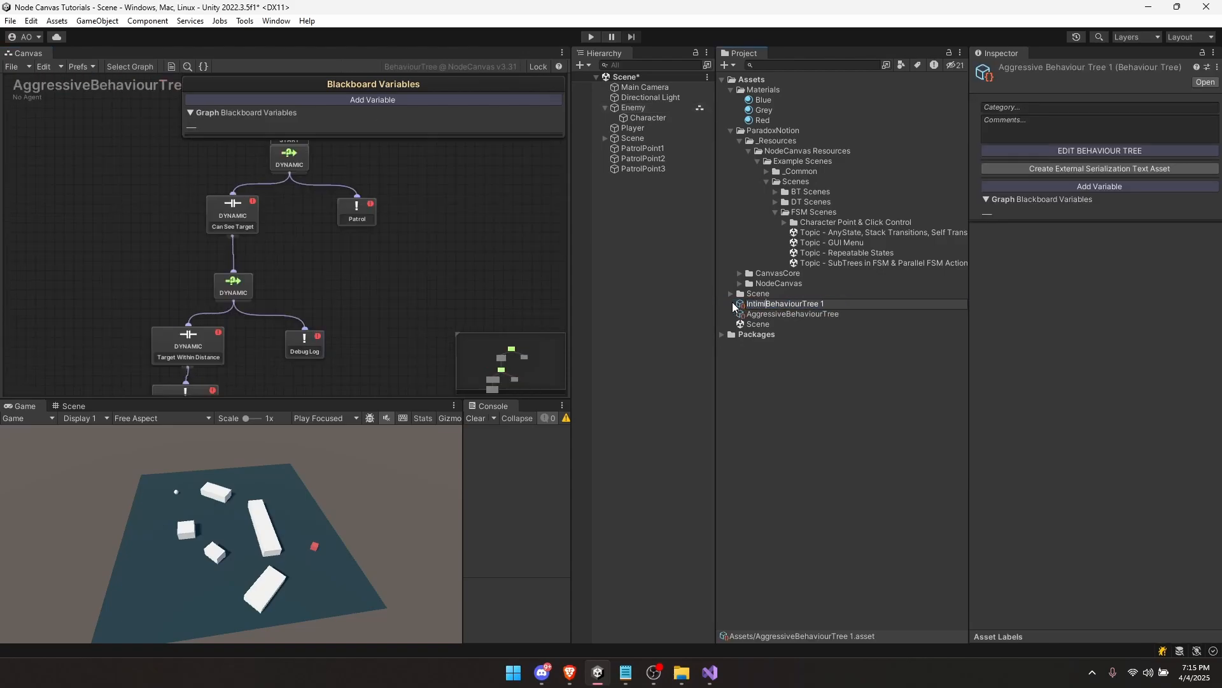
pyautogui.write('dated')
pyautogui.press('End')
pyautogui.press('BackSpace')
pyautogui.press('BackSpace')
# Step: Return to the Enemy's FSM and assign IntimidatedBehaviourTree as the Sub Tree of the Intimidated node
pyautogui.click(634, 108)
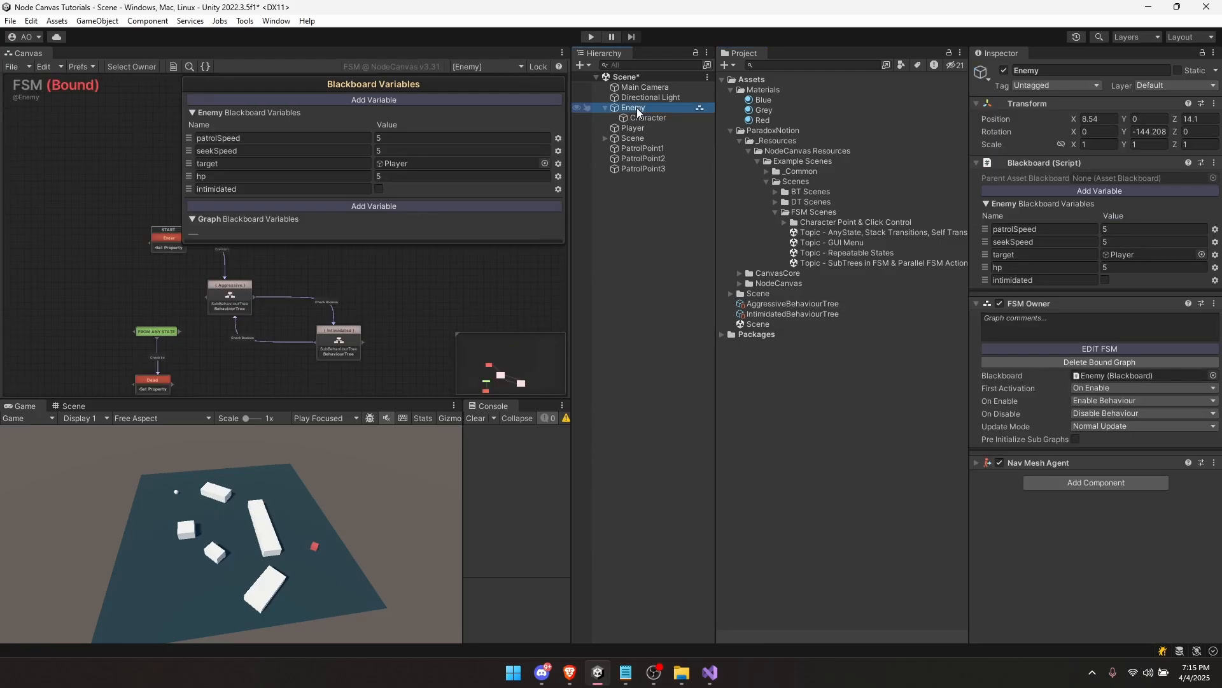
pyautogui.hotkey('shift', 'space')
pyautogui.press('f')
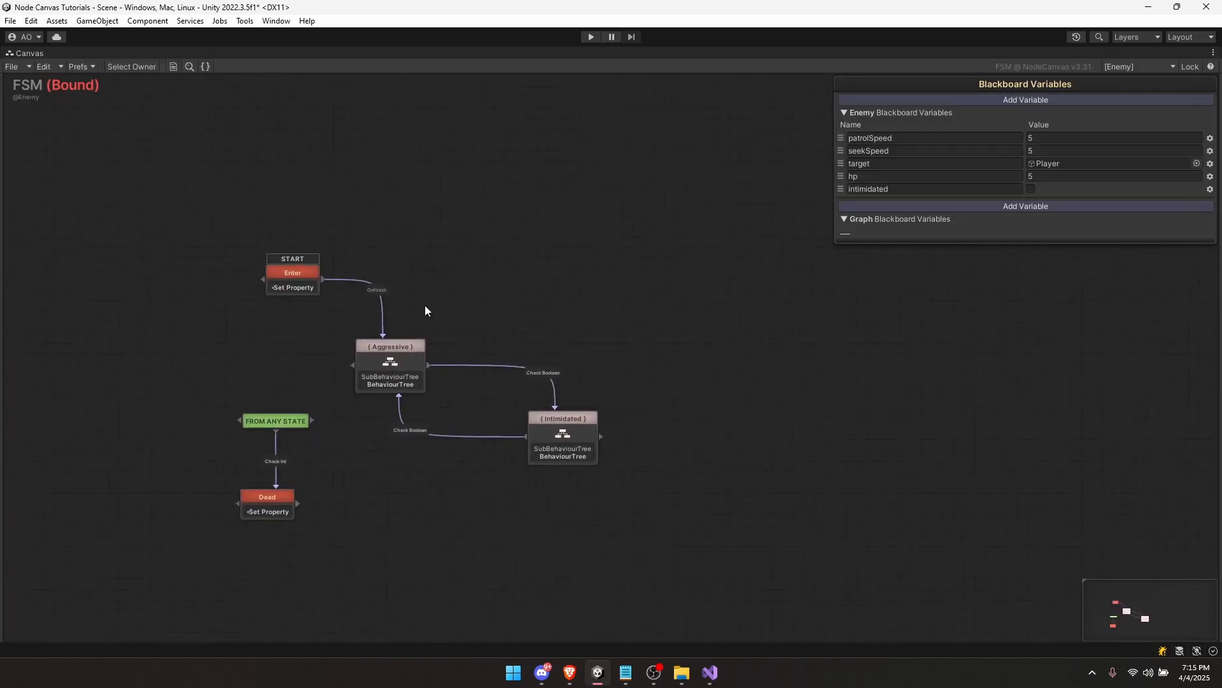
pyautogui.moveTo(626, 299); pyautogui.dragTo(506, 251, button='middle')
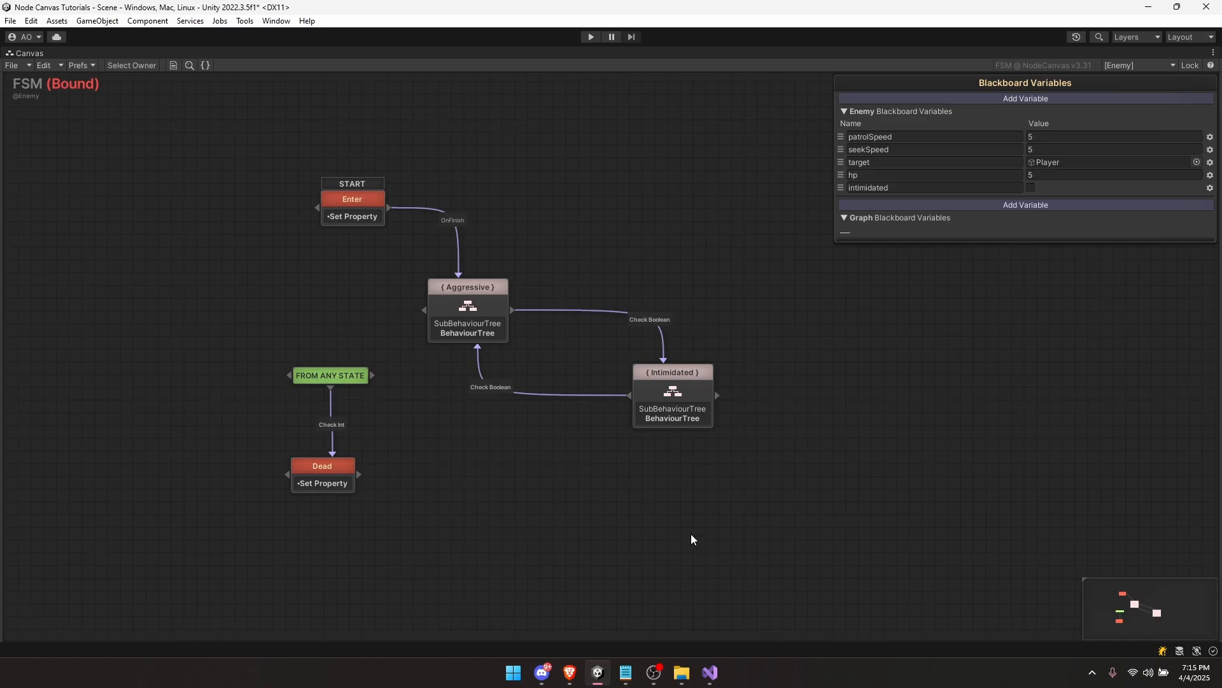
pyautogui.moveTo(526, 246); pyautogui.dragTo(469, 217, button='middle')
pyautogui.click(616, 366)
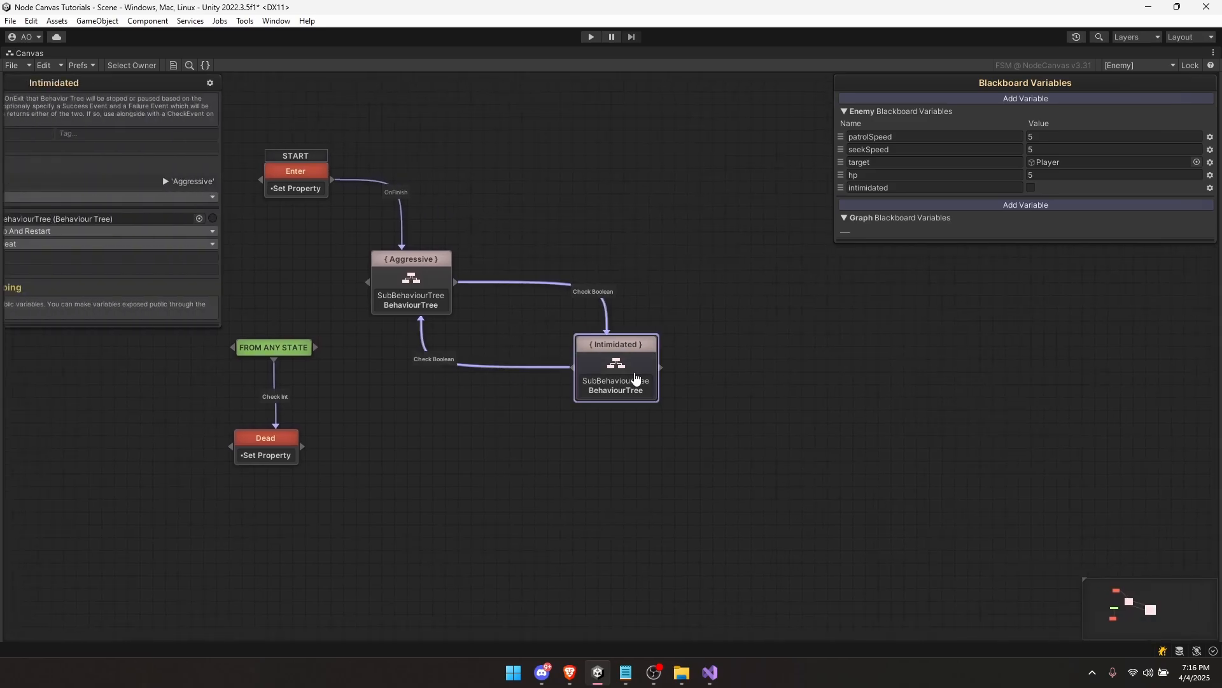
pyautogui.hotkey('shift', 'space')
pyautogui.click(448, 310)
pyautogui.scroll(-3, 449, 310)
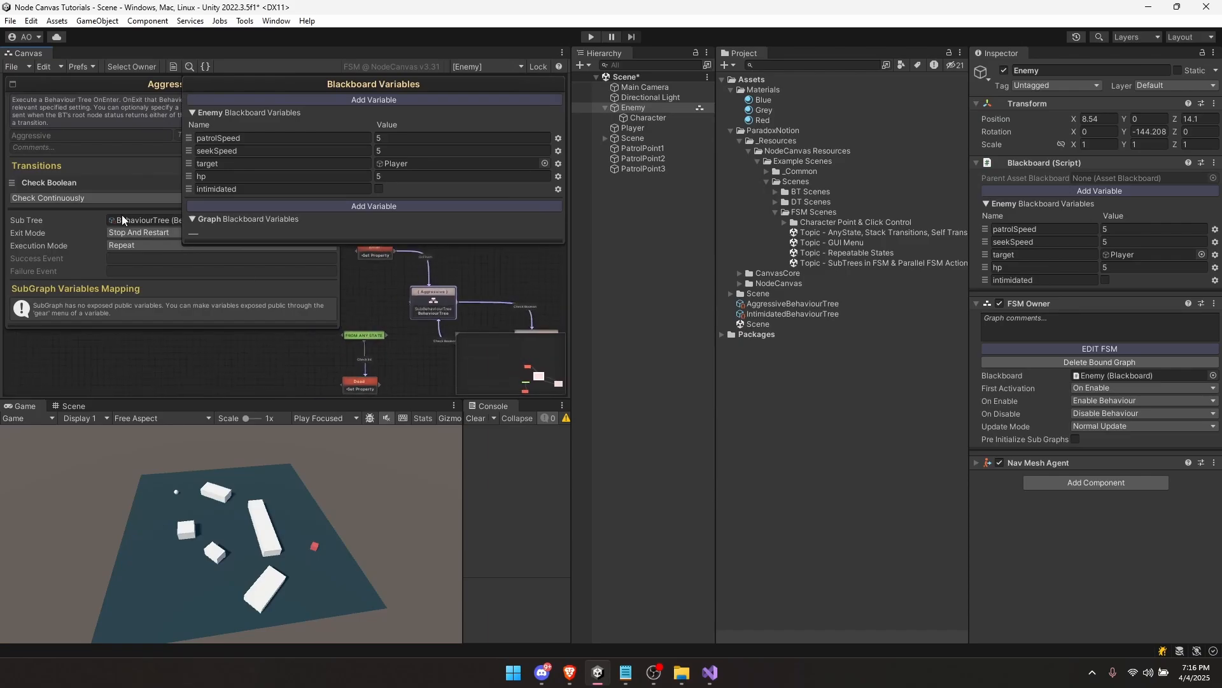
pyautogui.click(143, 220)
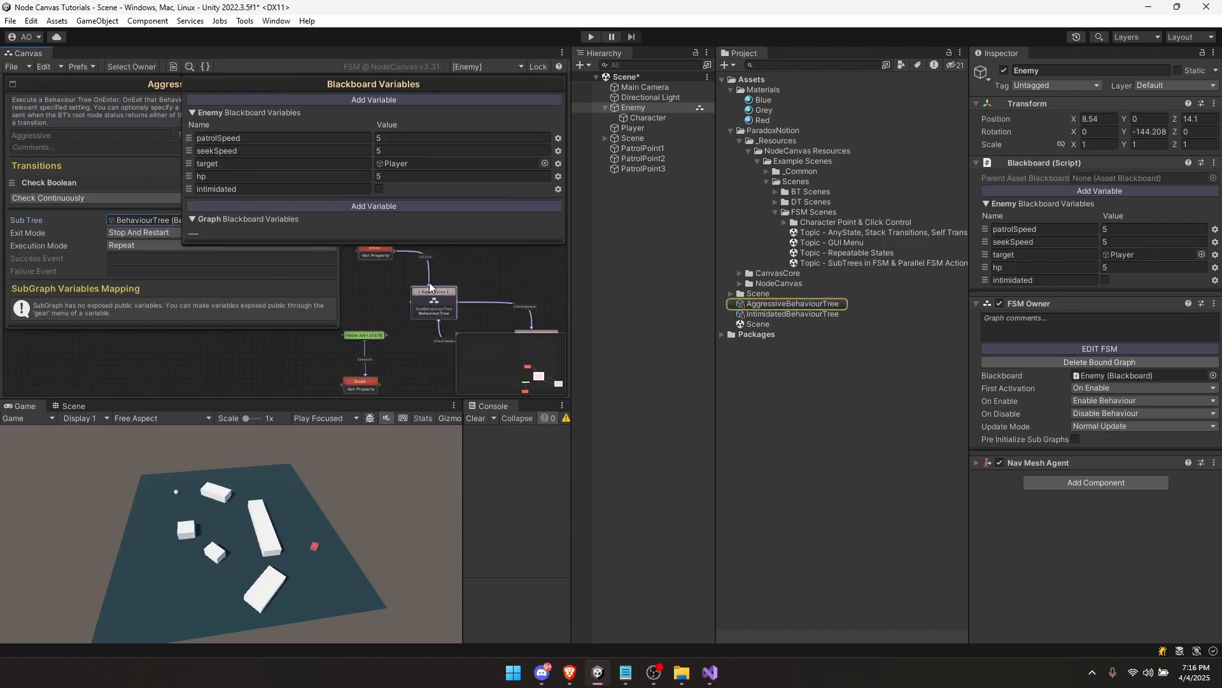
pyautogui.moveTo(511, 326); pyautogui.dragTo(391, 294, button='middle')
pyautogui.click(407, 302)
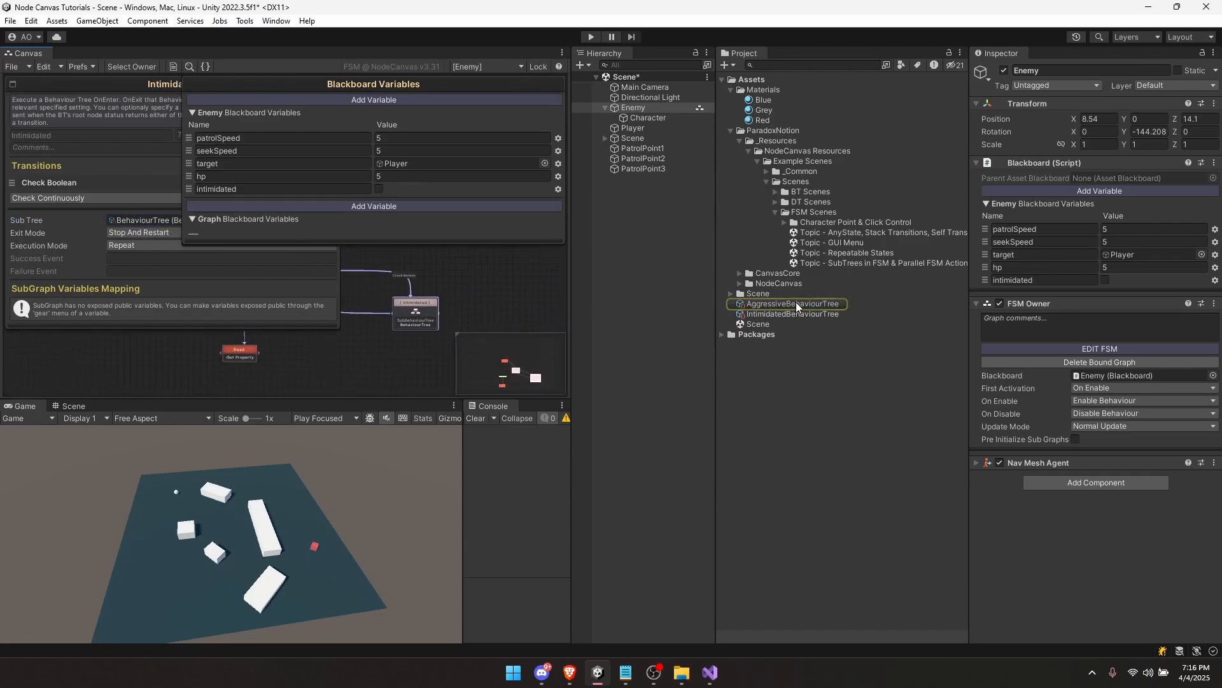
pyautogui.moveTo(782, 315); pyautogui.dragTo(130, 216)
# Step: Check which behaviour tree assets are assigned to the Aggressive and Intimidated nodes
pyautogui.moveTo(419, 303); pyautogui.dragTo(497, 312, button='middle')
pyautogui.click(395, 277)
pyautogui.scroll(1, 446, 315)
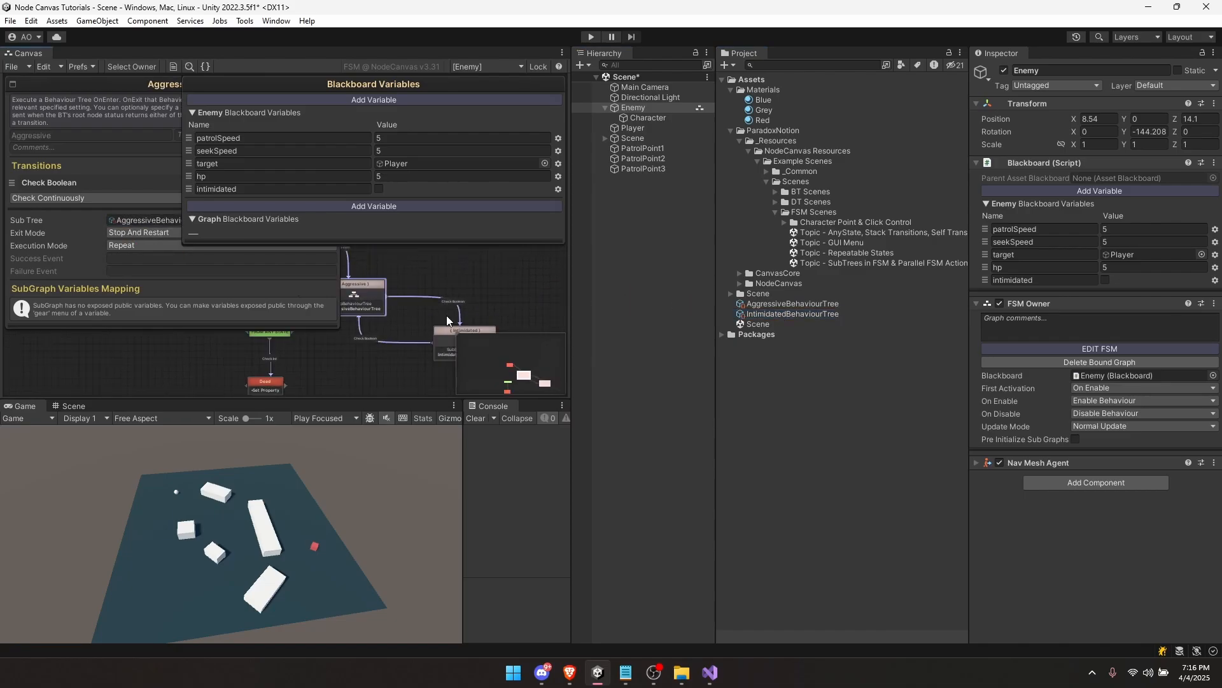
pyautogui.click(453, 330)
pyautogui.hotkey('shift', 'space')
pyautogui.moveTo(502, 354); pyautogui.dragTo(593, 411, button='middle')
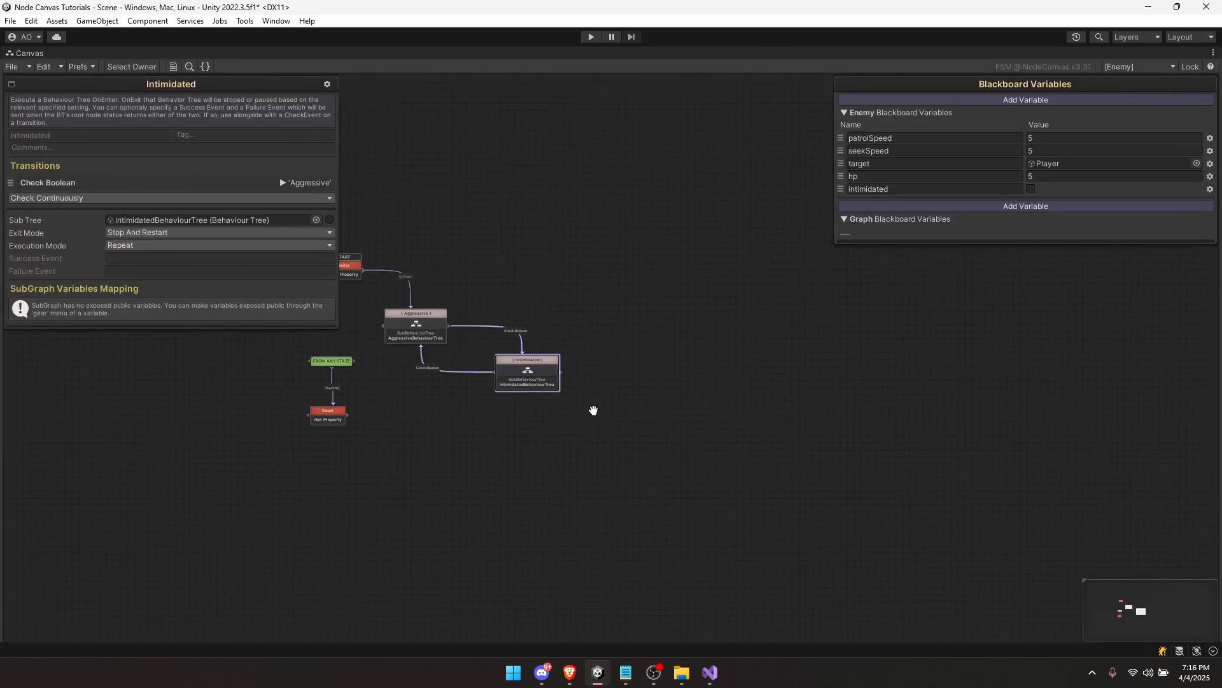
pyautogui.scroll(3, 344, 357)
pyautogui.click(478, 293)
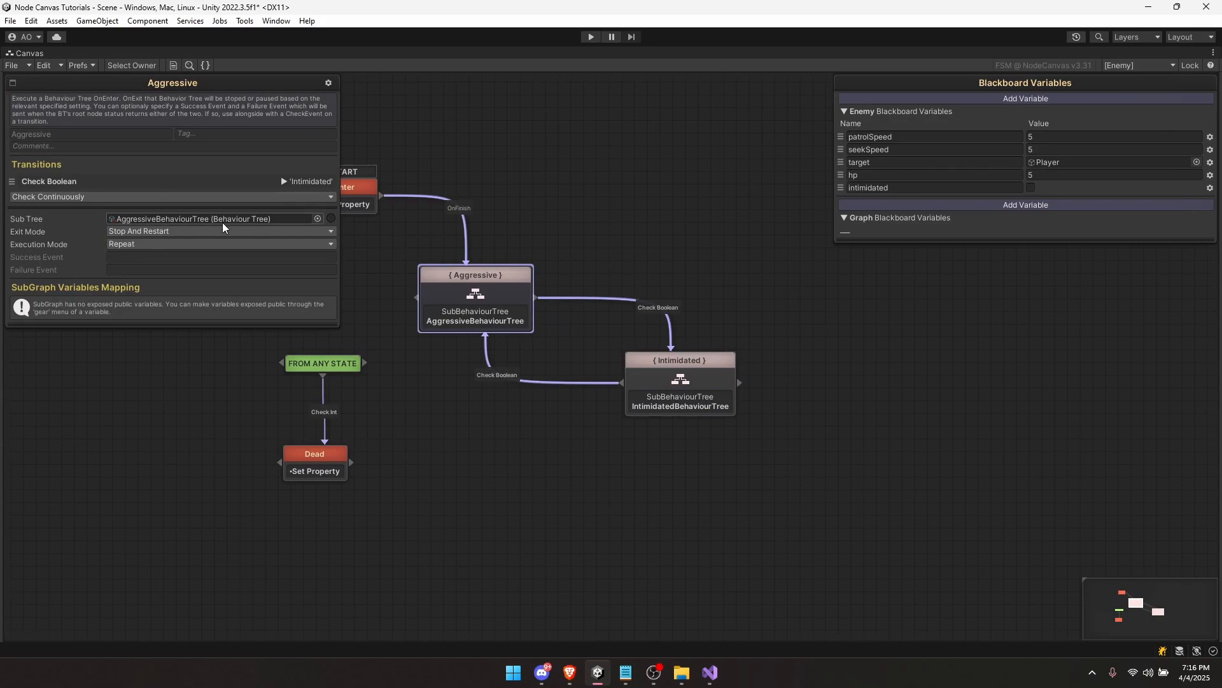
pyautogui.click(677, 375)
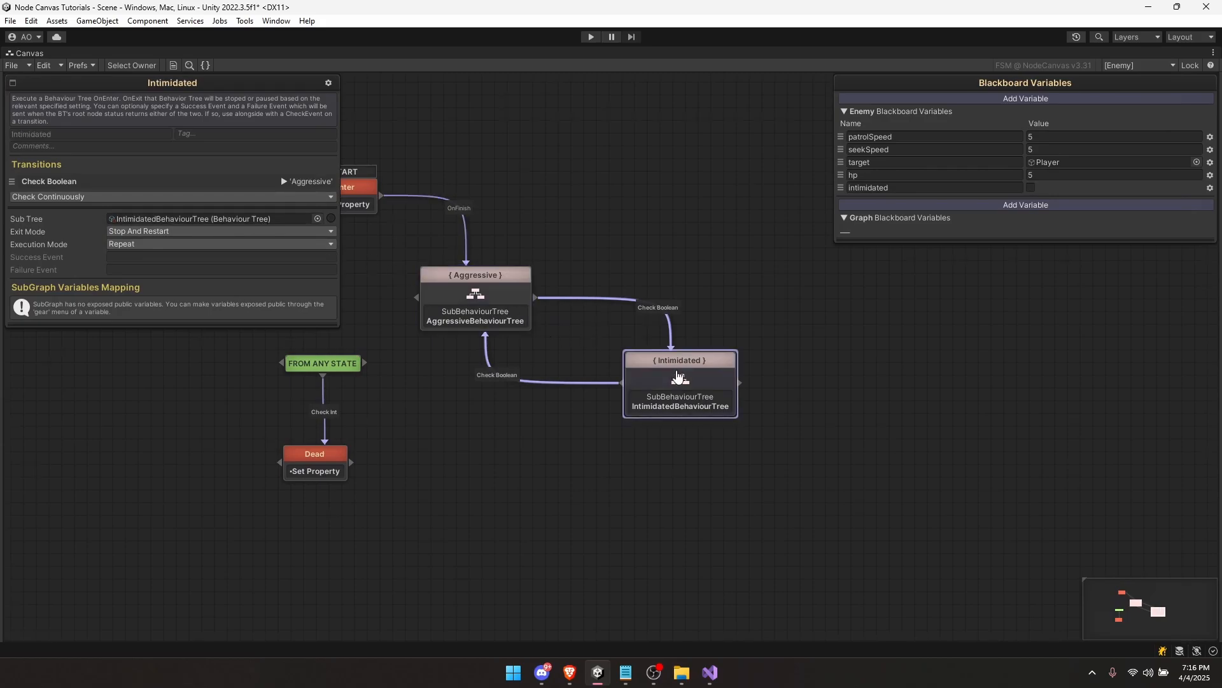
# Step: Open the Intimidated node's behaviour tree and examine its Can See Target and Target Within Distance conditions
pyautogui.doubleClick(677, 376)
pyautogui.click(491, 272)
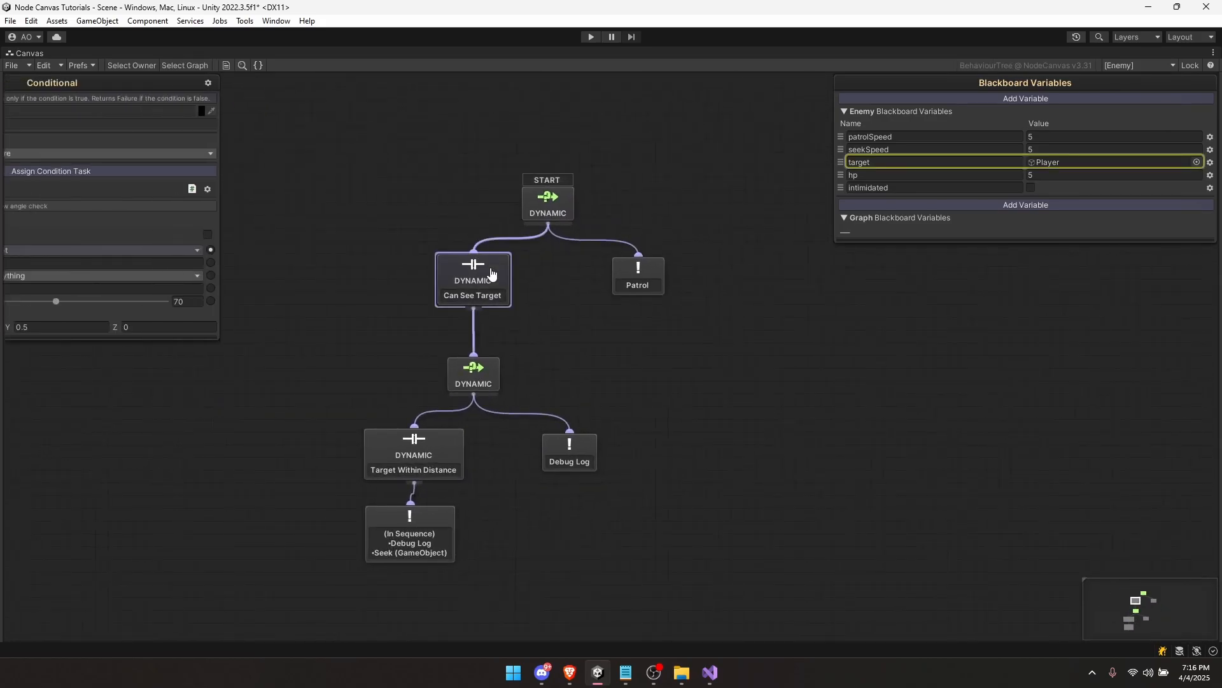
pyautogui.click(441, 463)
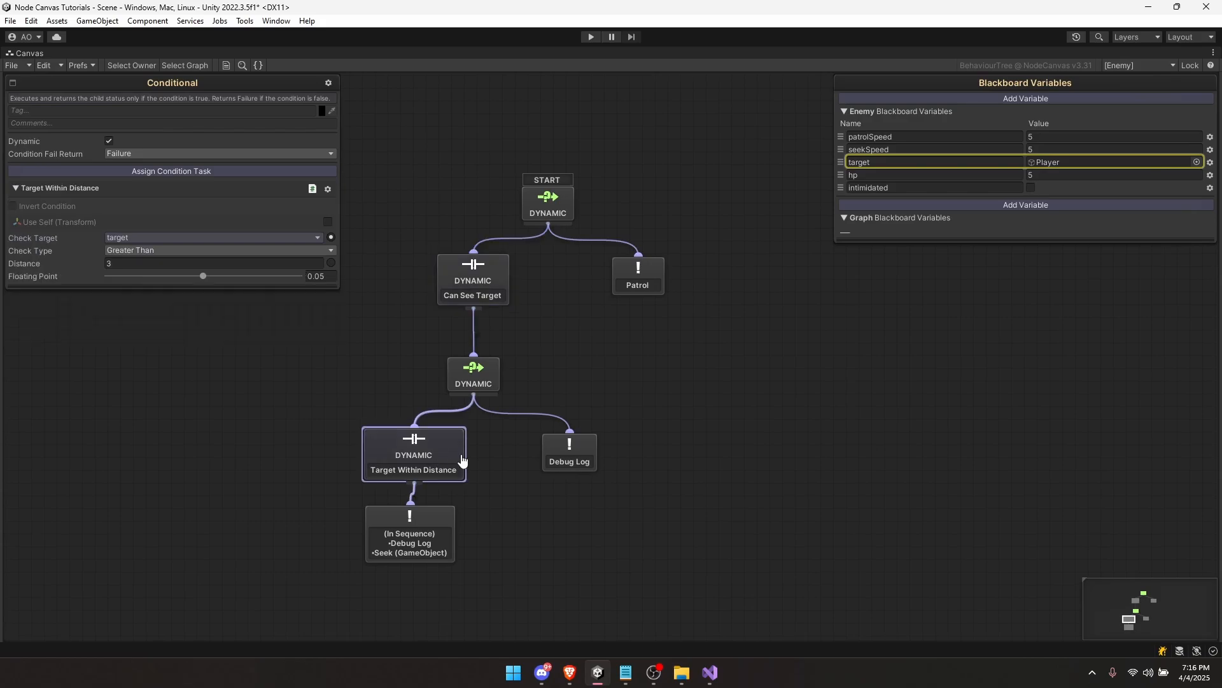
# Step: Add a Flee action to the sequence under Target Within Distance and remove its Seek (GameObject) action
pyautogui.click(432, 529)
pyautogui.click(53, 206)
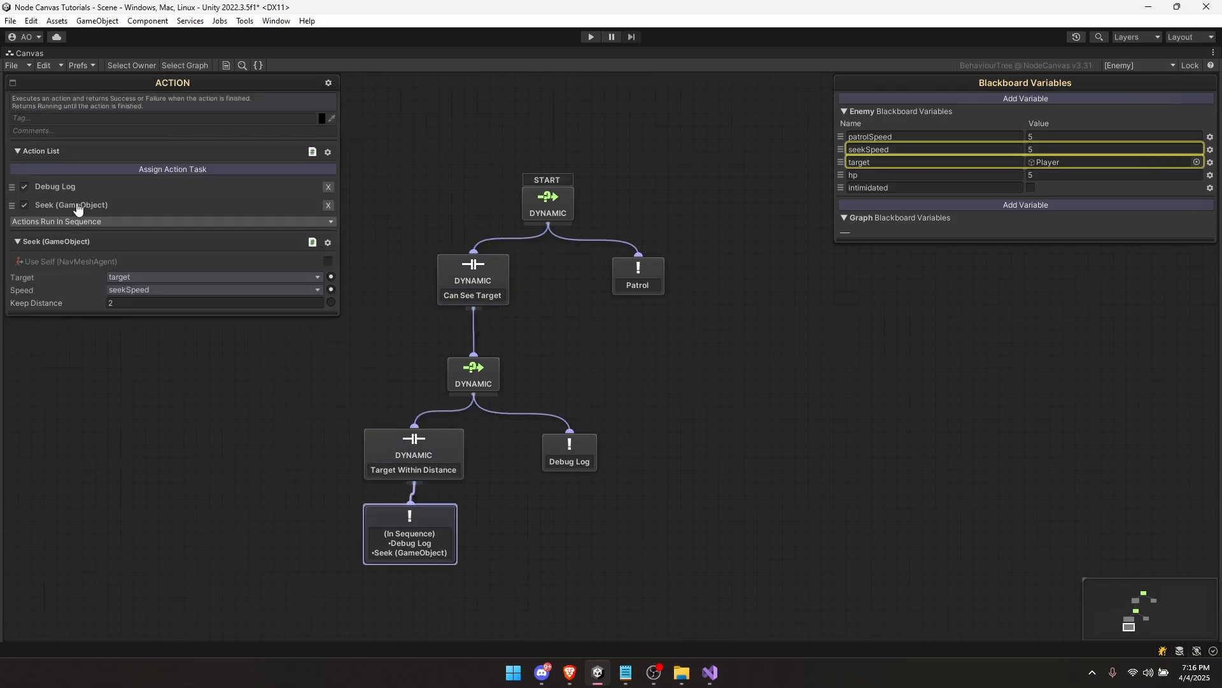
pyautogui.click(80, 207)
pyautogui.click(171, 167)
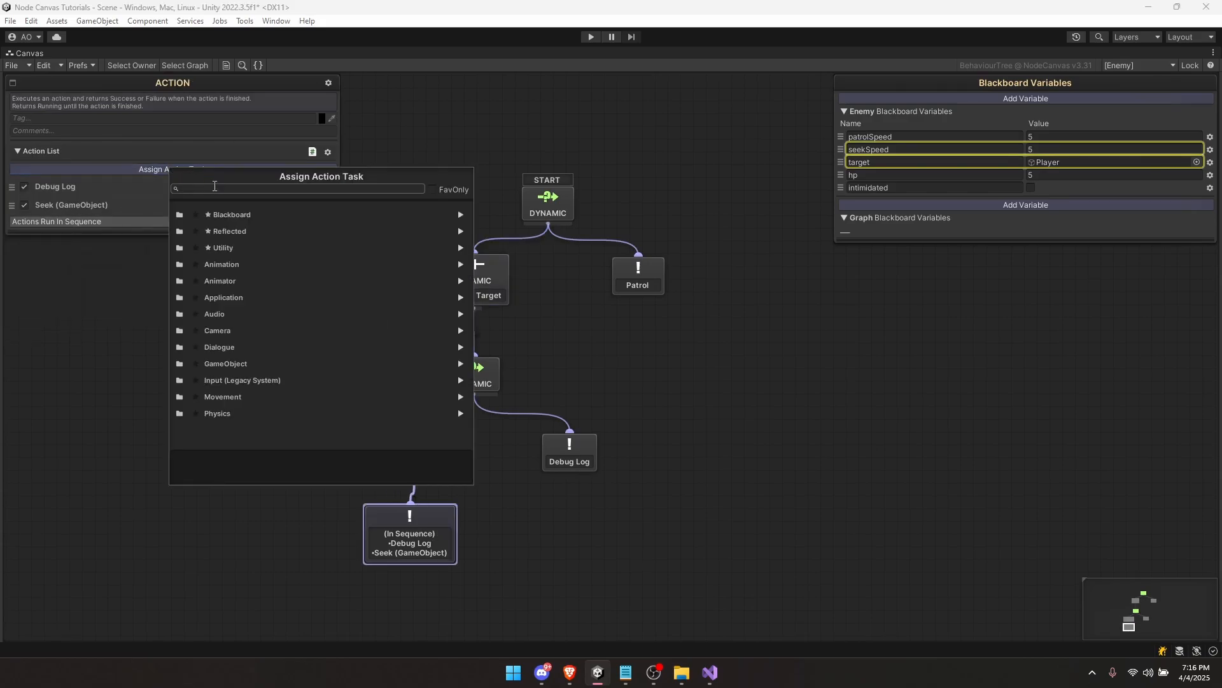
pyautogui.write('flee')
pyautogui.click(210, 231)
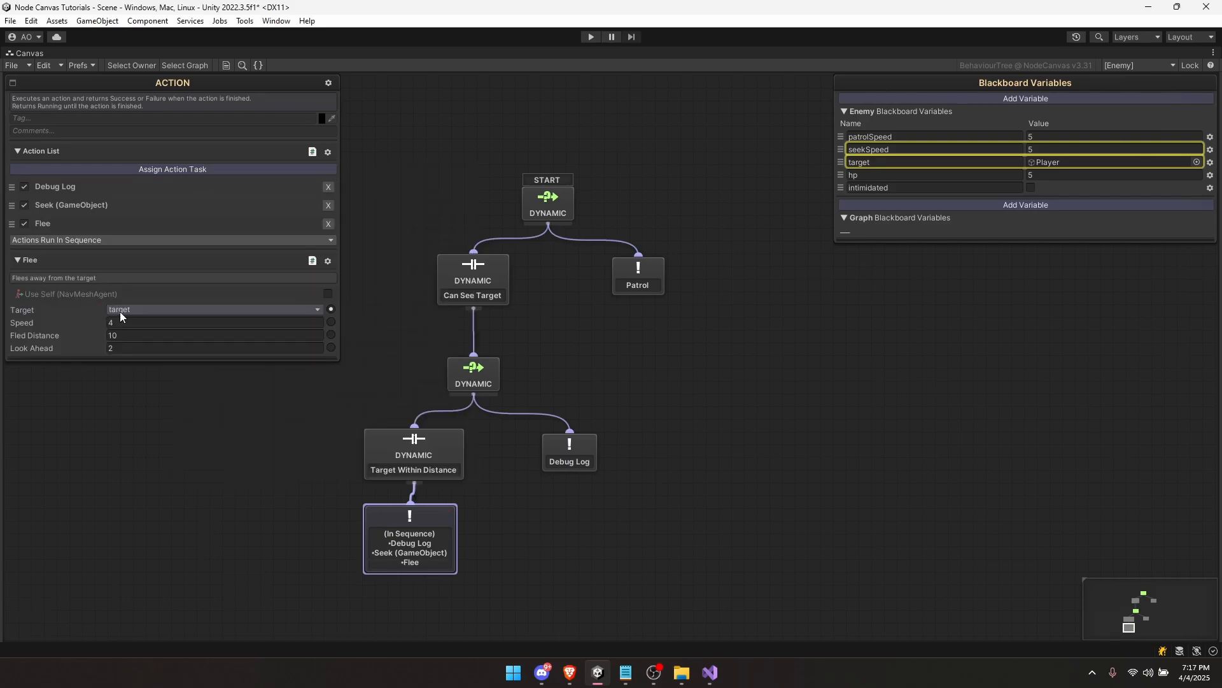
pyautogui.click(328, 206)
# Step: Change the log message of the sequence's Debug Log action to "Help!!"
pyautogui.click(63, 187)
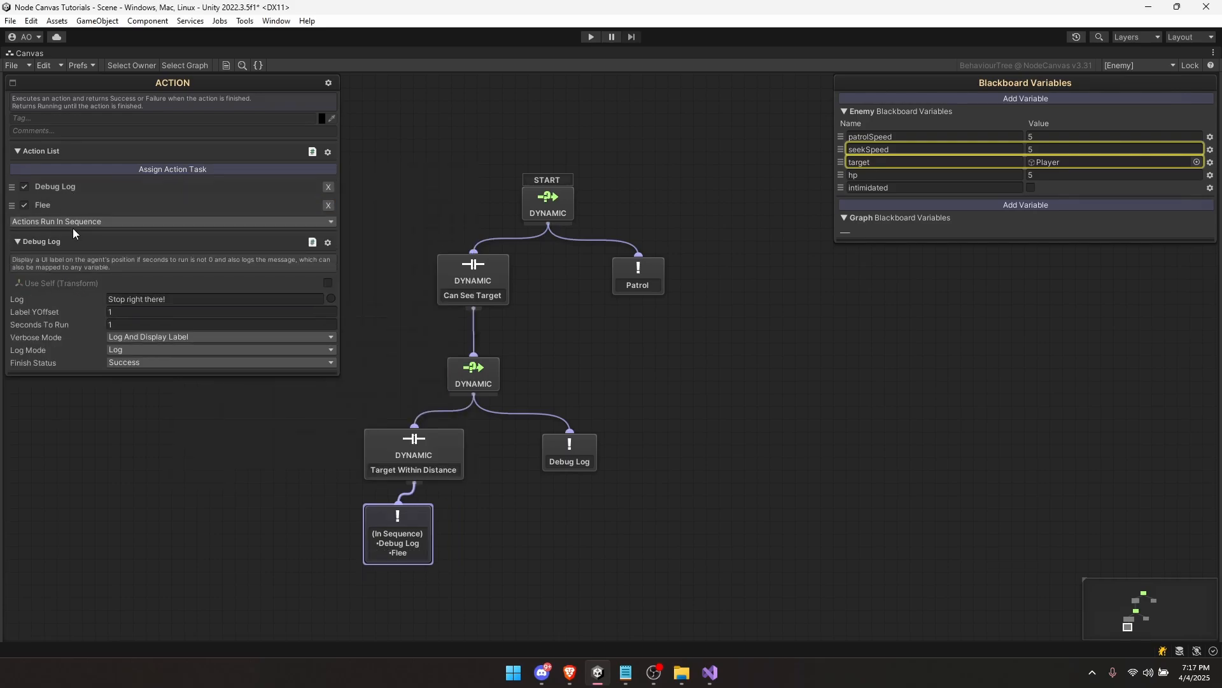
pyautogui.click(162, 297)
pyautogui.write('Help!!')
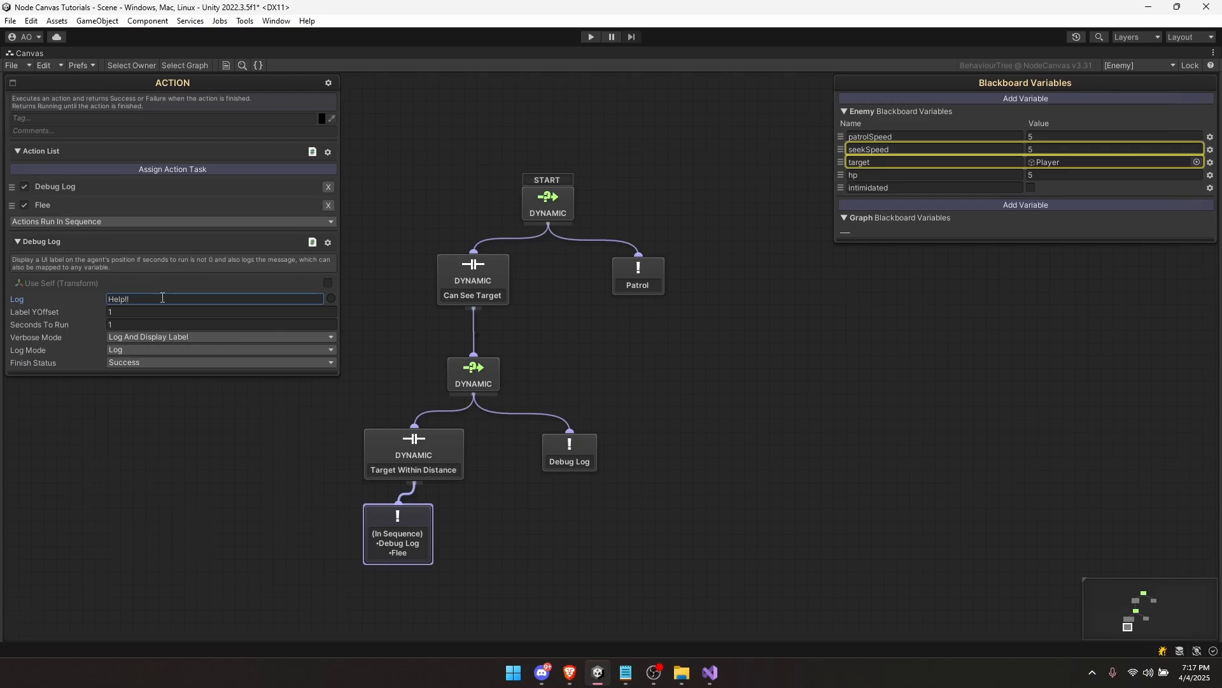
# Step: Bind the Flee action's Speed to the Enemy blackboard variable seekSpeed
pyautogui.click(159, 205)
pyautogui.click(282, 305)
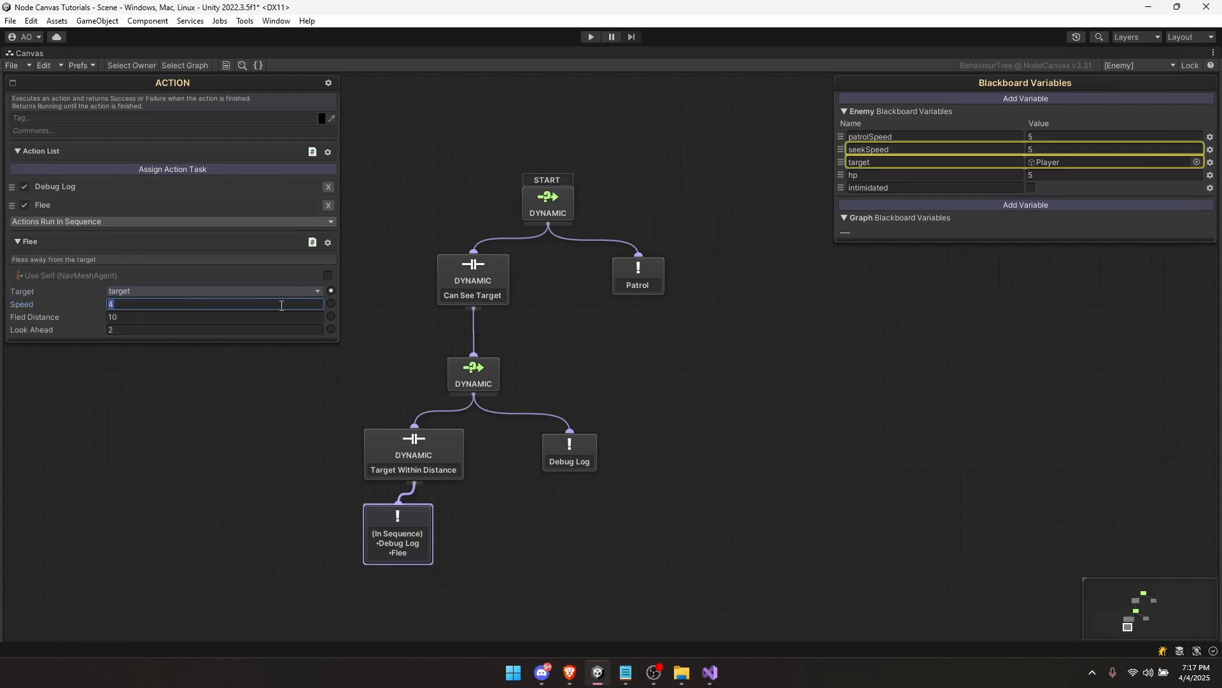
pyautogui.click(331, 305)
pyautogui.click(222, 304)
pyautogui.moveTo(159, 333)
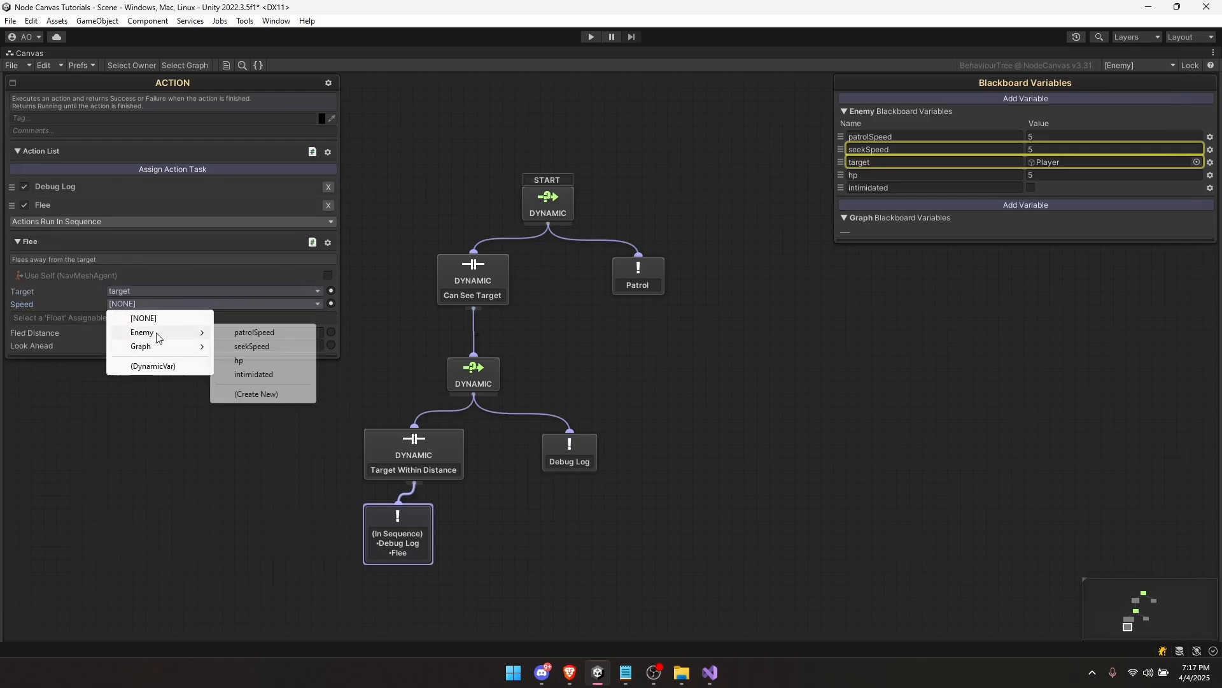
pyautogui.click(257, 348)
# Step: Set the Target Within Distance condition's Check Type to Less Than and its Distance to 8
pyautogui.click(608, 282)
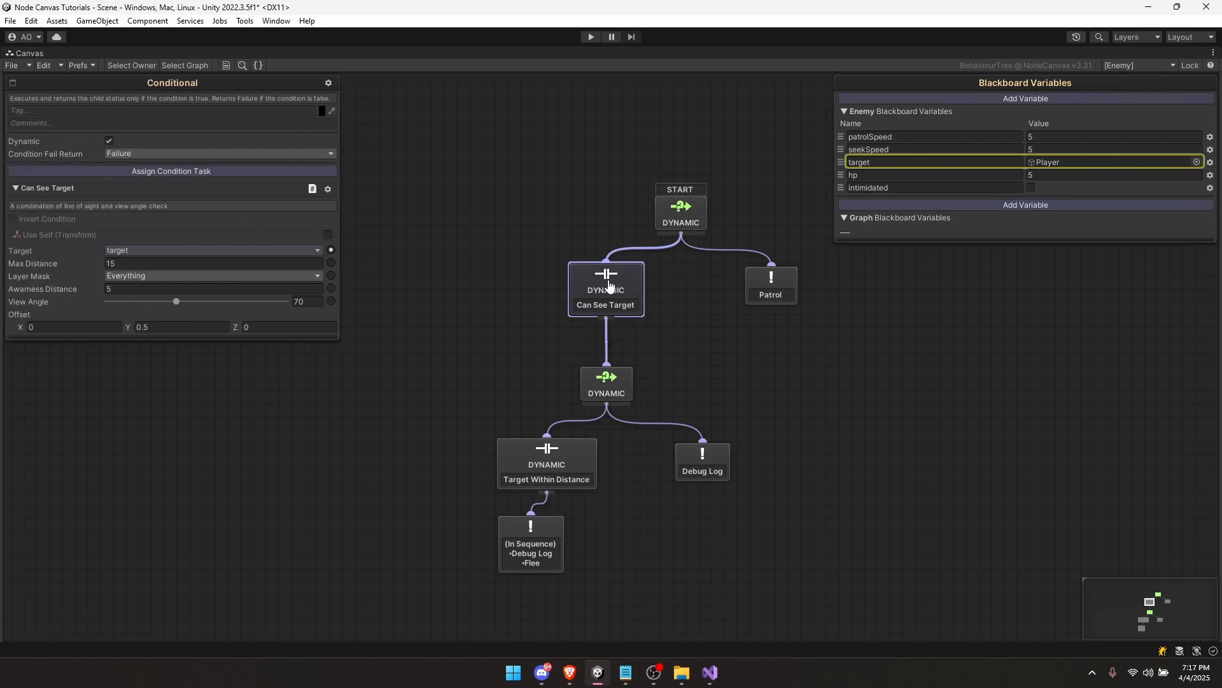
pyautogui.click(568, 457)
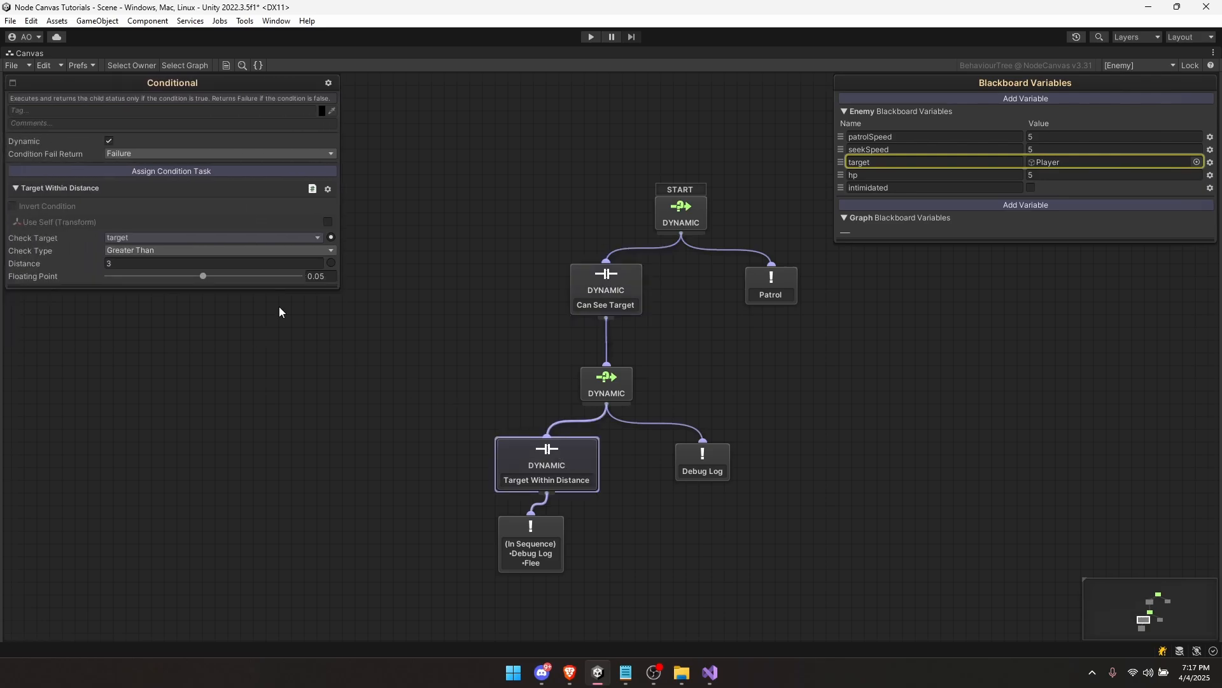
pyautogui.click(179, 250)
pyautogui.click(150, 293)
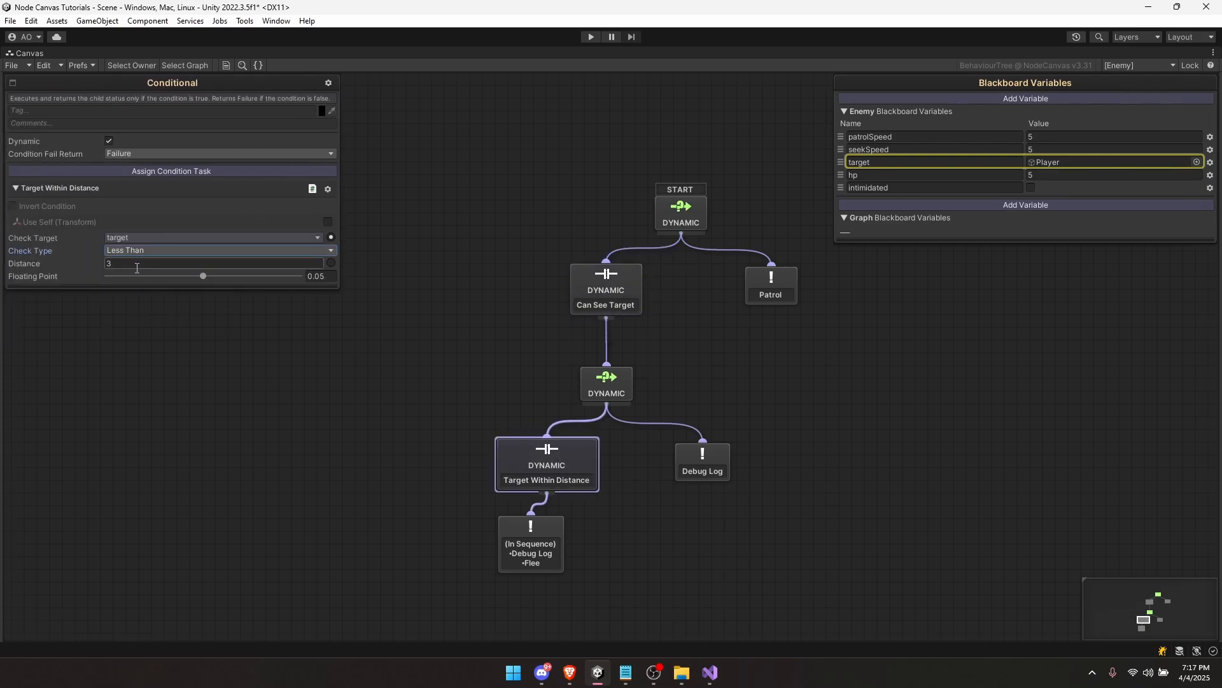
pyautogui.click(135, 265)
# Step: Set the Flee action's Fled Distance to 15
pyautogui.click(530, 544)
pyautogui.click(138, 317)
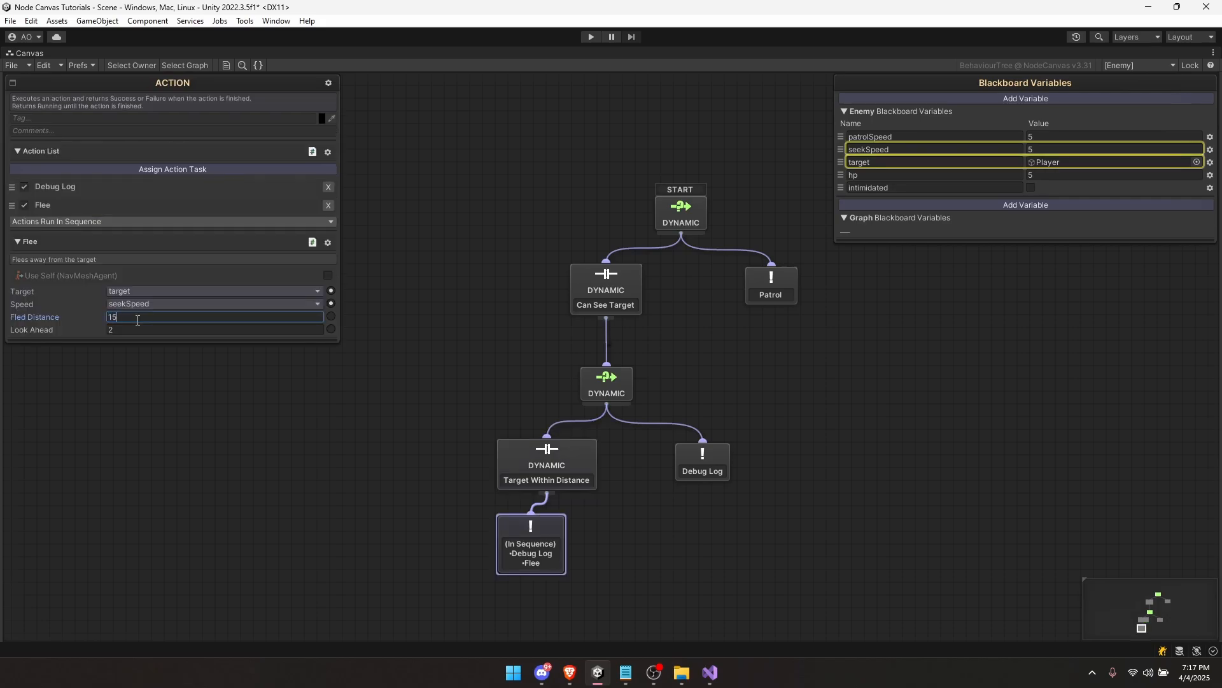
pyautogui.click(322, 398)
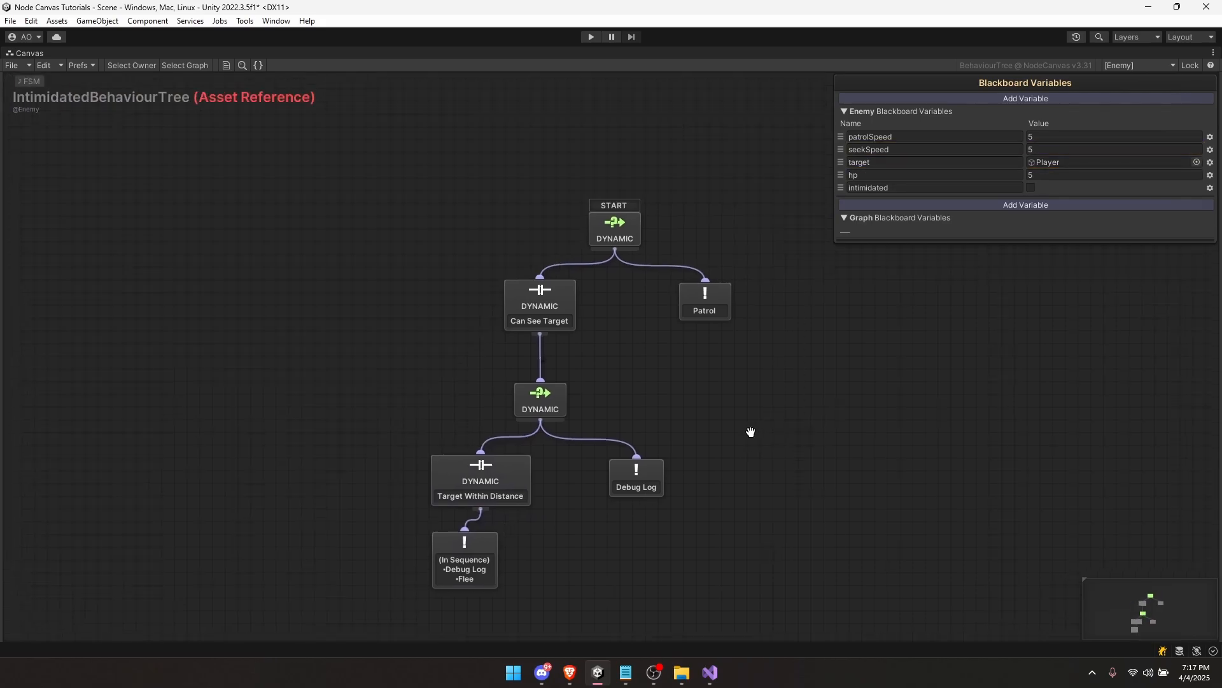
# Step: Delete the separate Debug Log node and the dynamic selector beneath Can See Target
pyautogui.click(575, 501)
pyautogui.press('Delete')
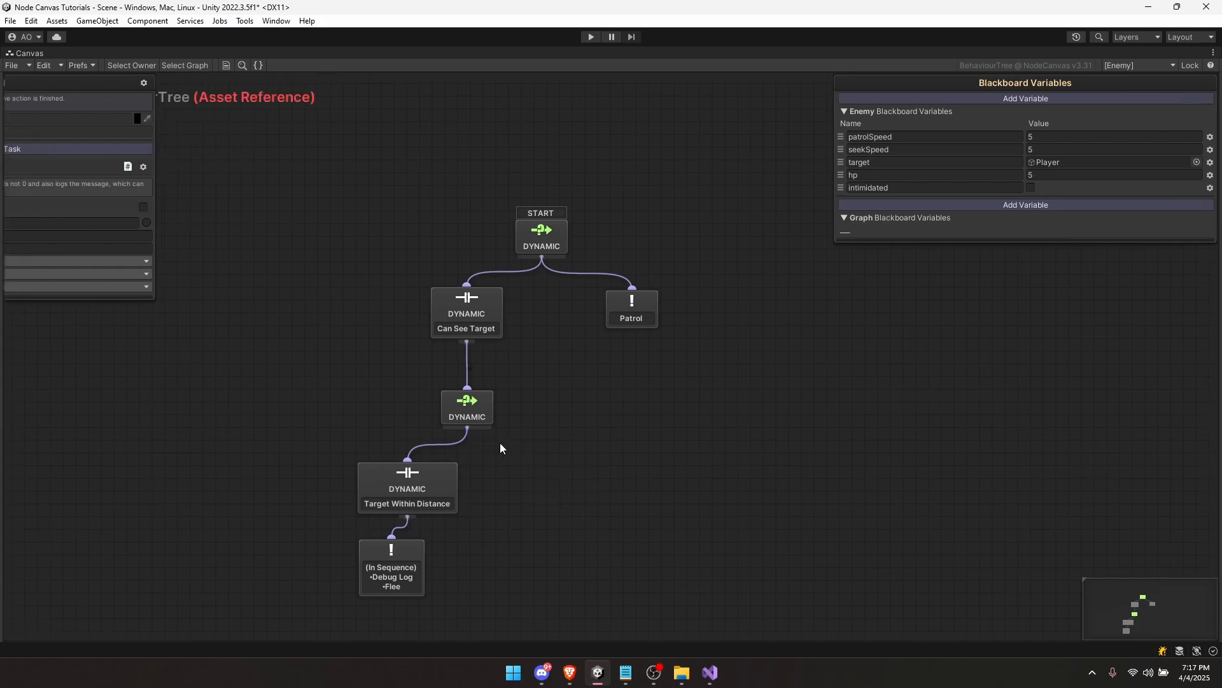
pyautogui.click(474, 401)
pyautogui.press('Delete')
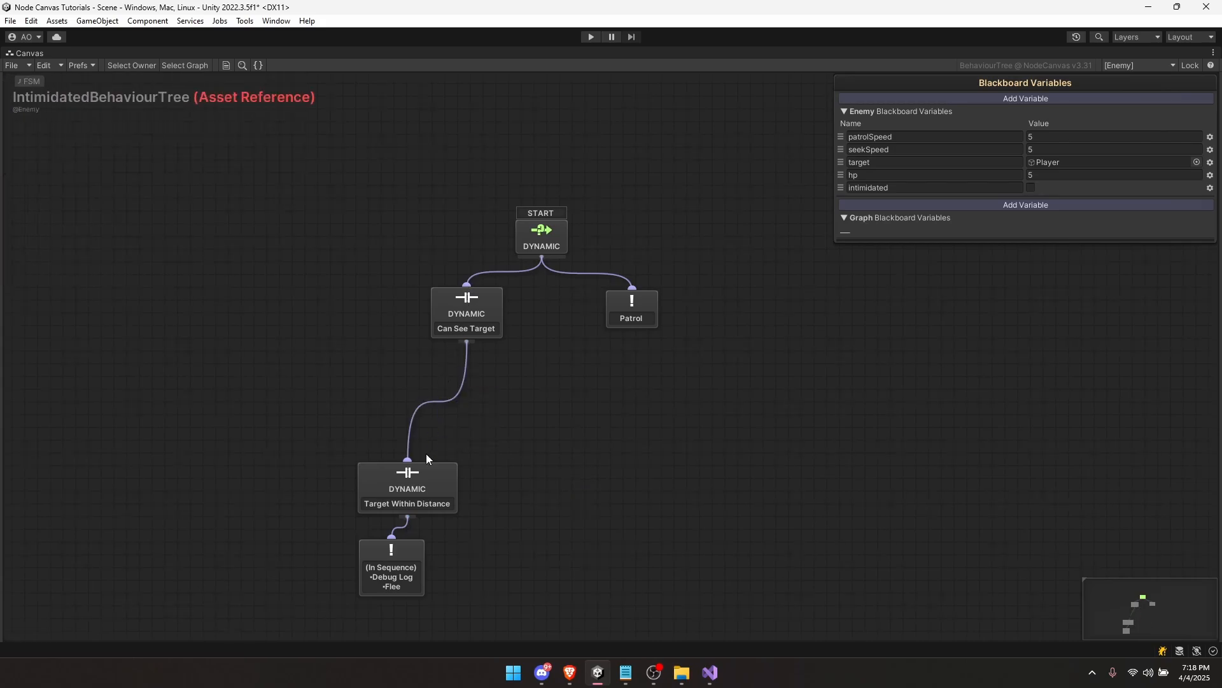
# Step: Copy the Target Within Distance condition and paste it into the Can See Target node, requiring both conditions
pyautogui.click(426, 487)
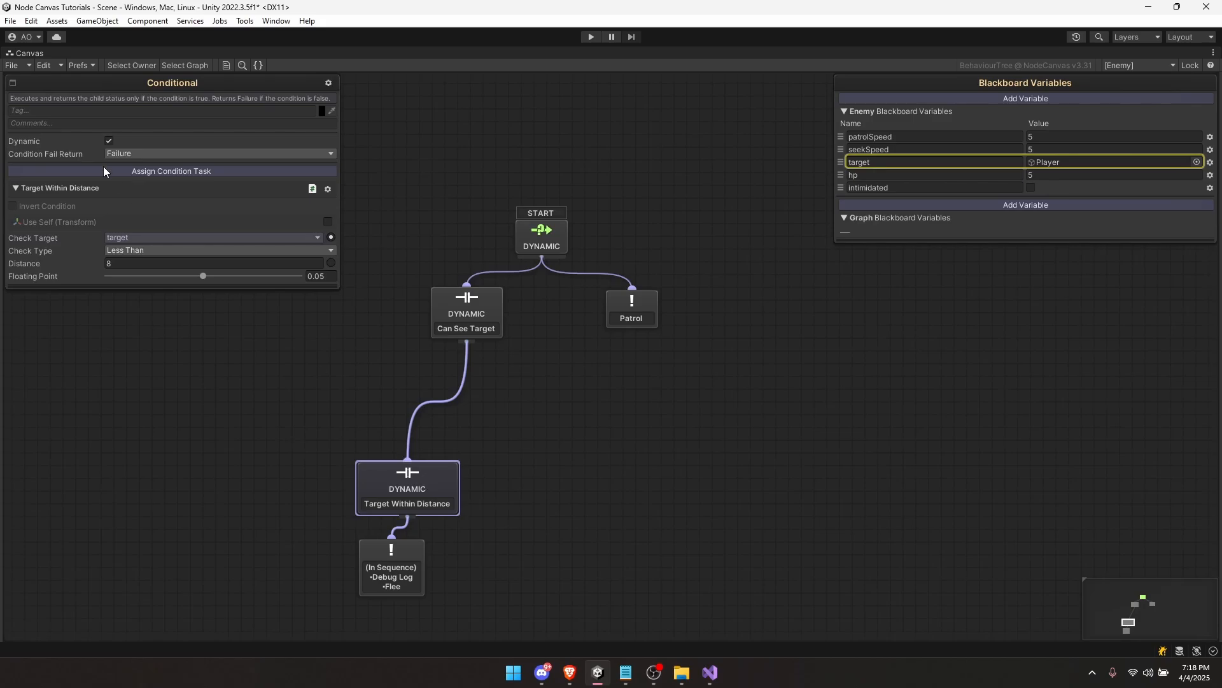
pyautogui.rightClick(96, 189)
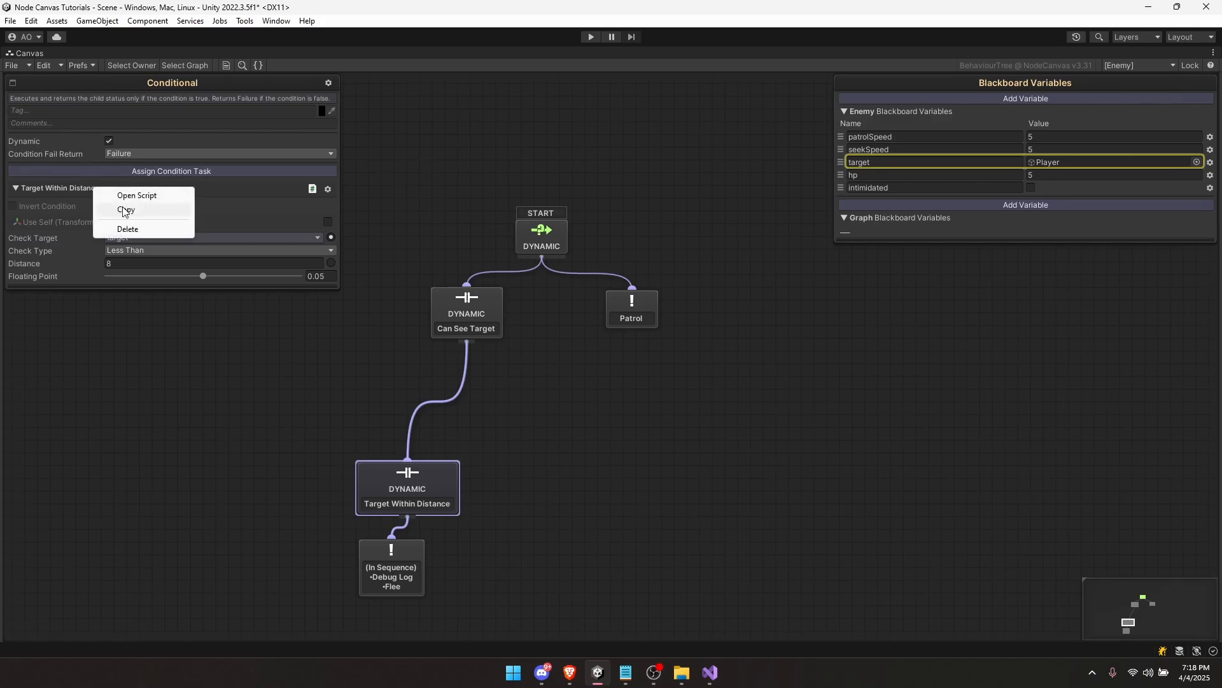
pyautogui.click(125, 211)
pyautogui.click(461, 314)
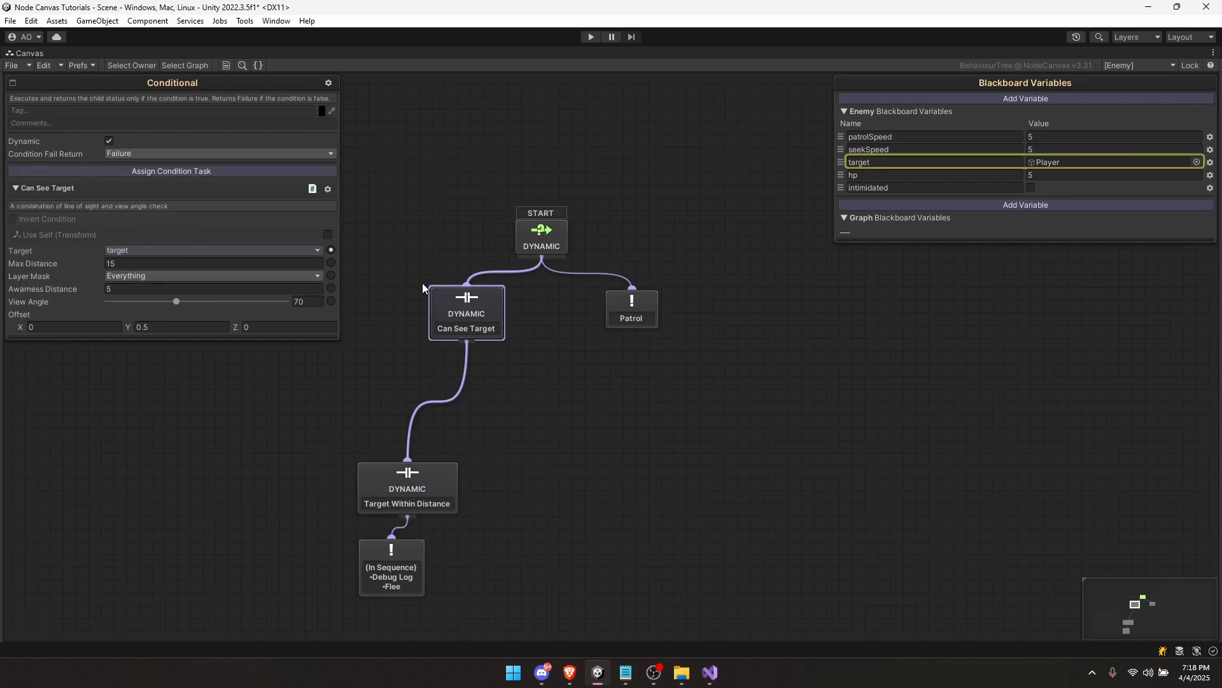
pyautogui.click(48, 190)
pyautogui.click(132, 169)
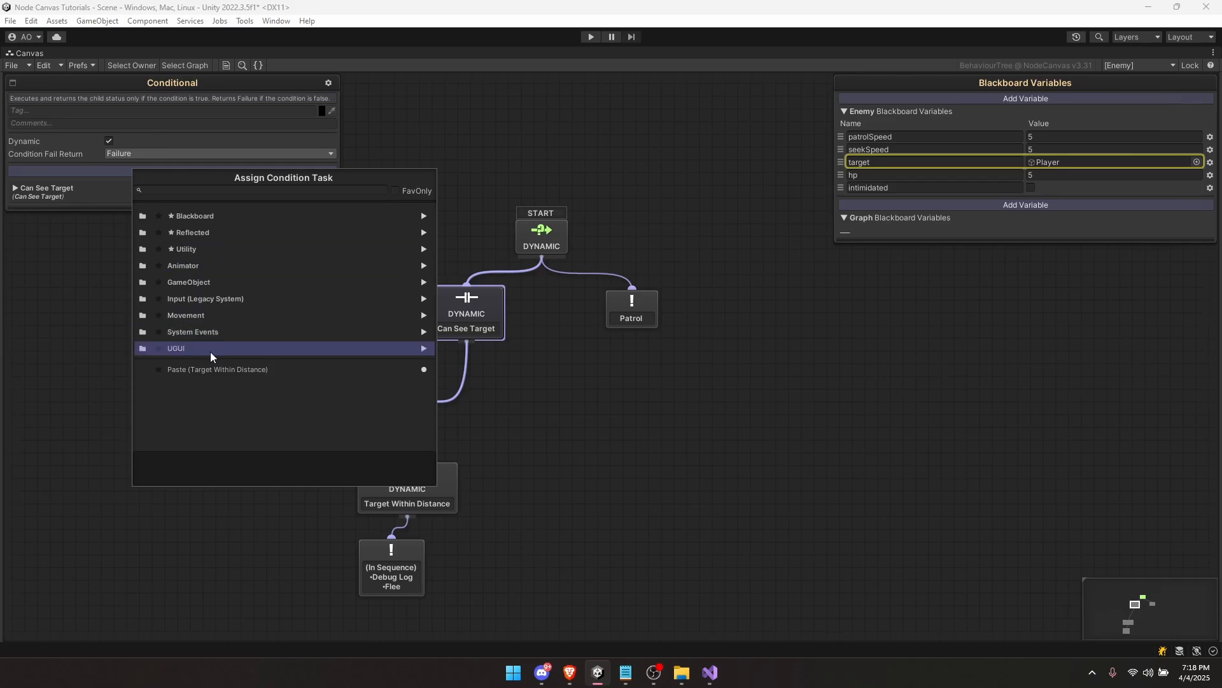
pyautogui.click(239, 369)
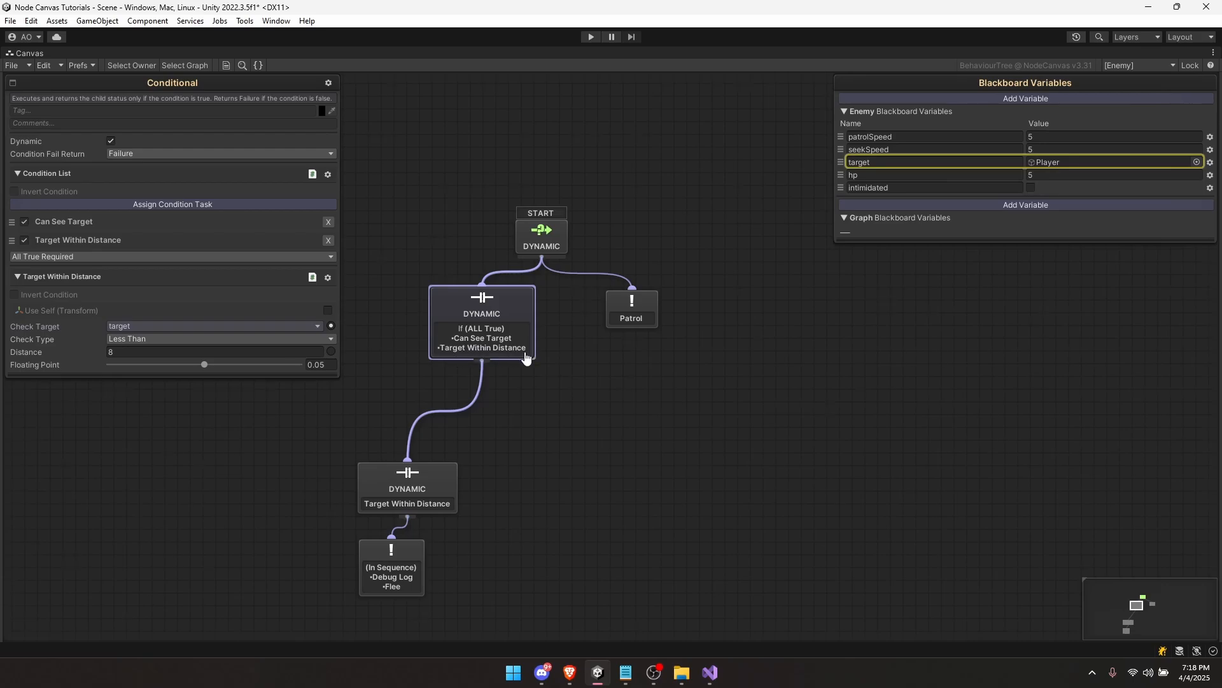
# Step: Delete the standalone Target Within Distance node and move the Debug Log and Flee sequence directly beneath the combined condition node
pyautogui.click(438, 480)
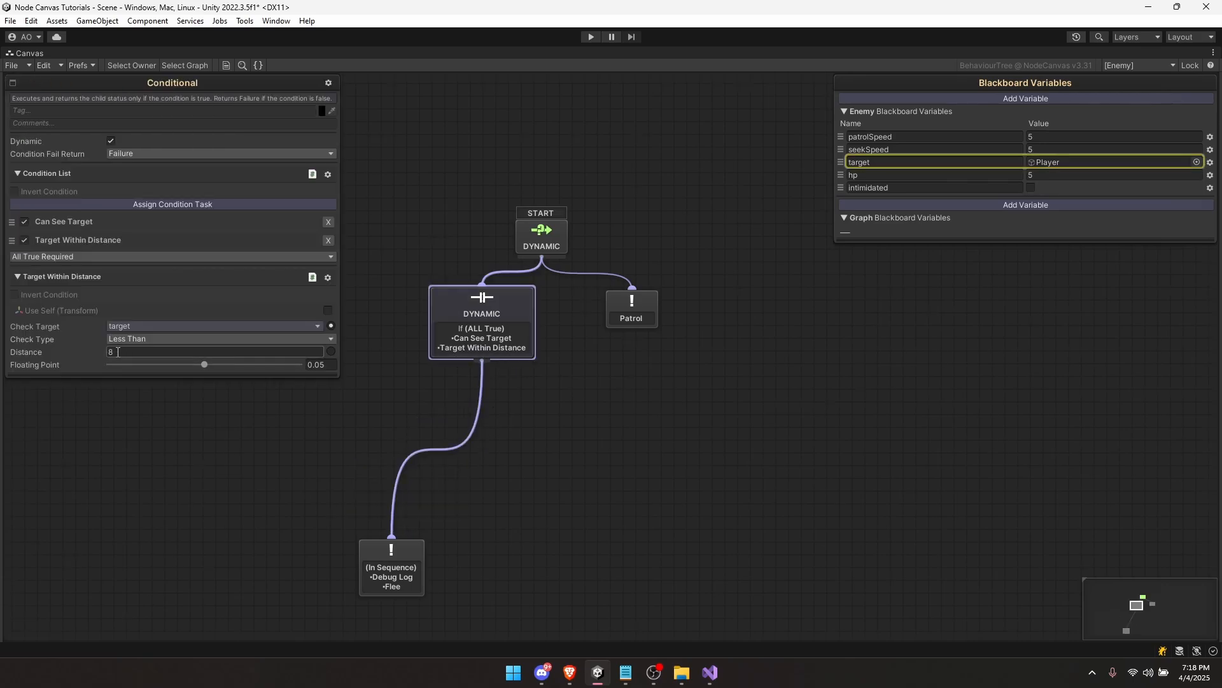
pyautogui.moveTo(396, 579); pyautogui.dragTo(480, 442)
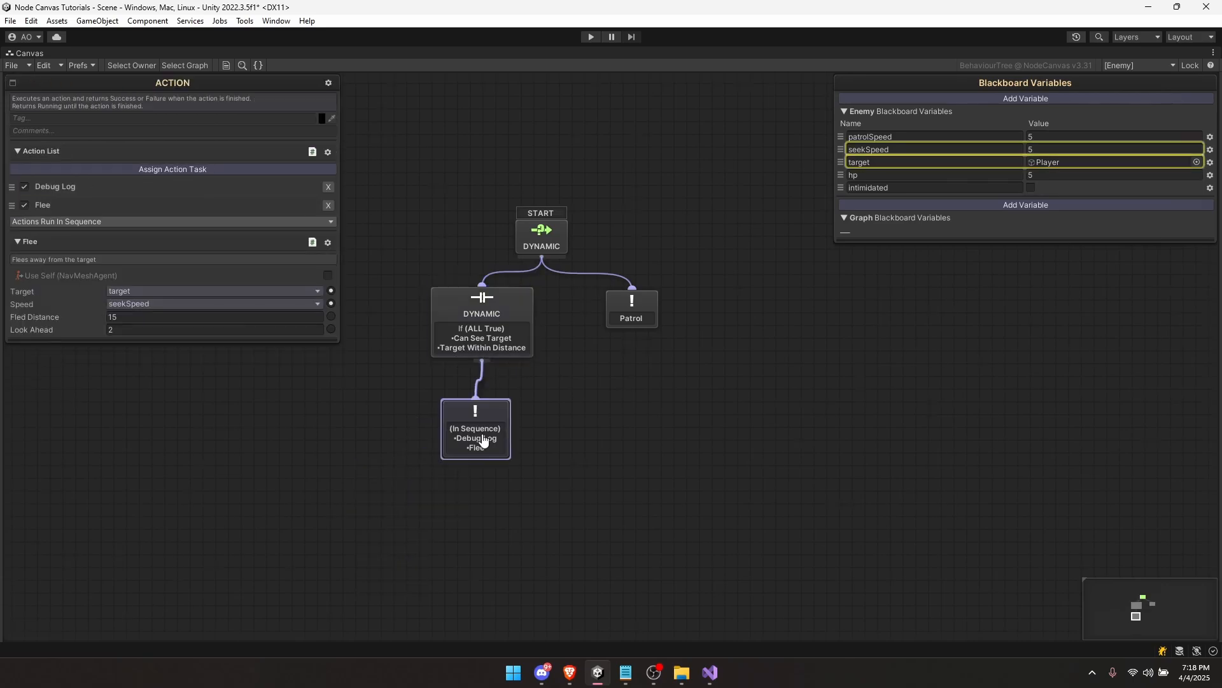
pyautogui.click(77, 189)
pyautogui.click(64, 207)
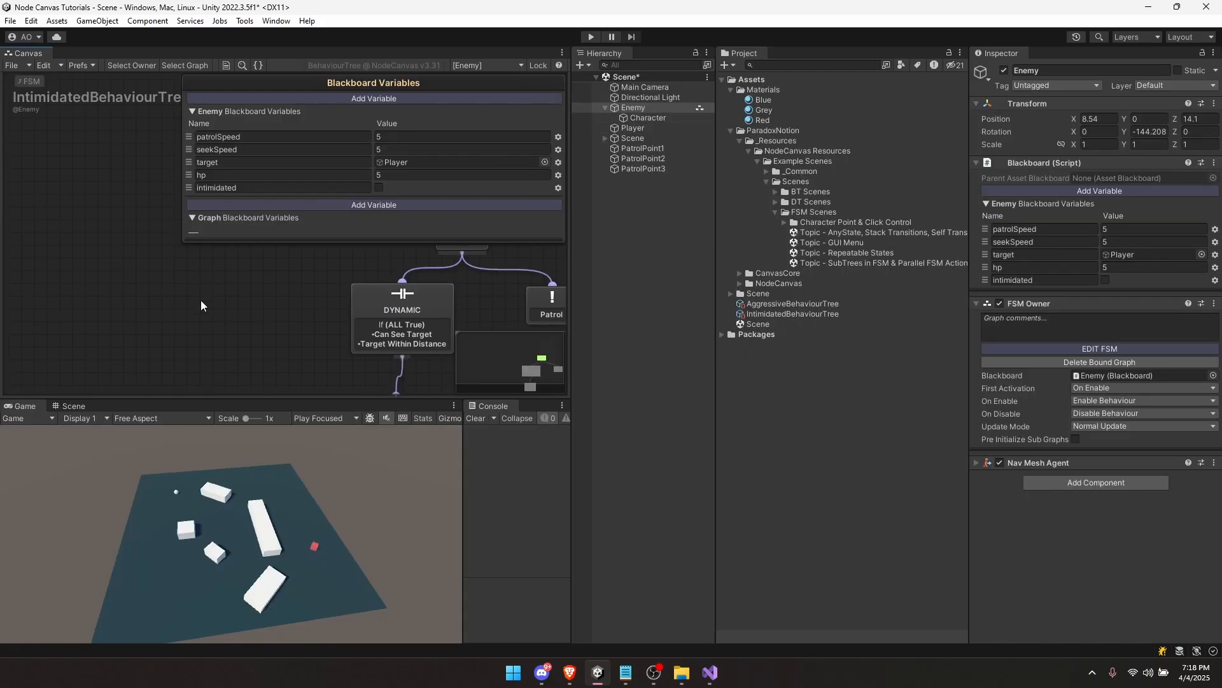
# Step: Return to the FSM and compare the behaviour trees of the Aggressive and Intimidated states
pyautogui.hotkey('shift', 'space')
pyautogui.moveTo(275, 242); pyautogui.dragTo(381, 315, button='middle')
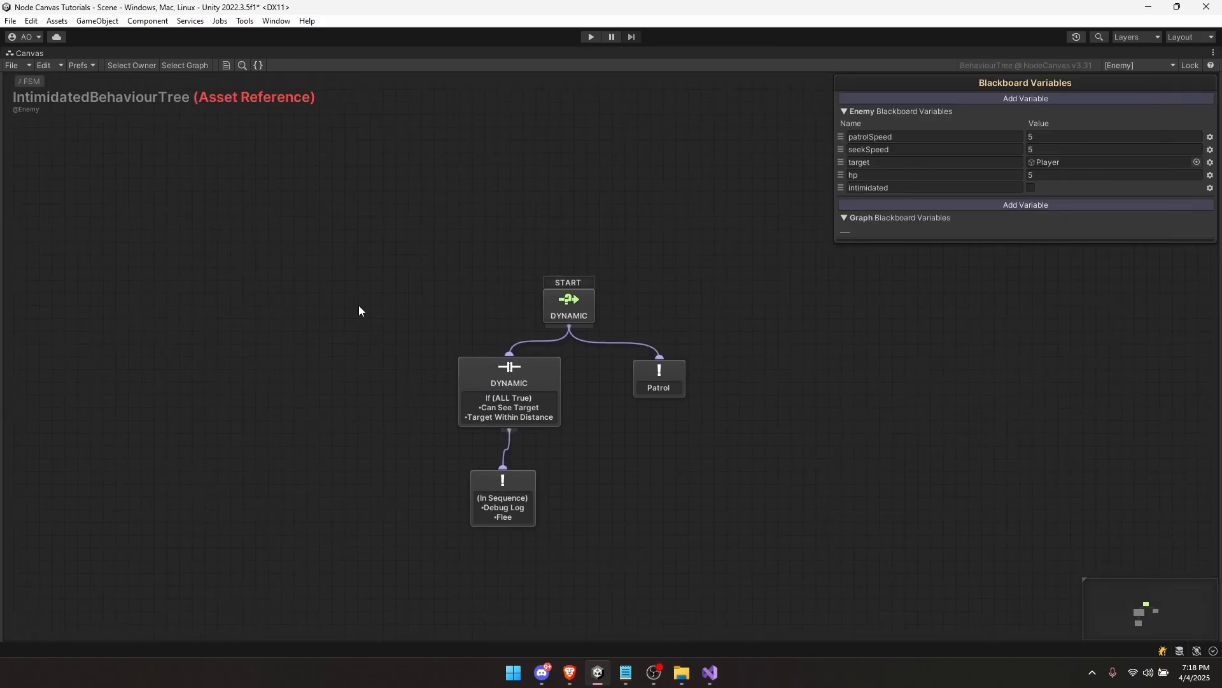
pyautogui.click(33, 83)
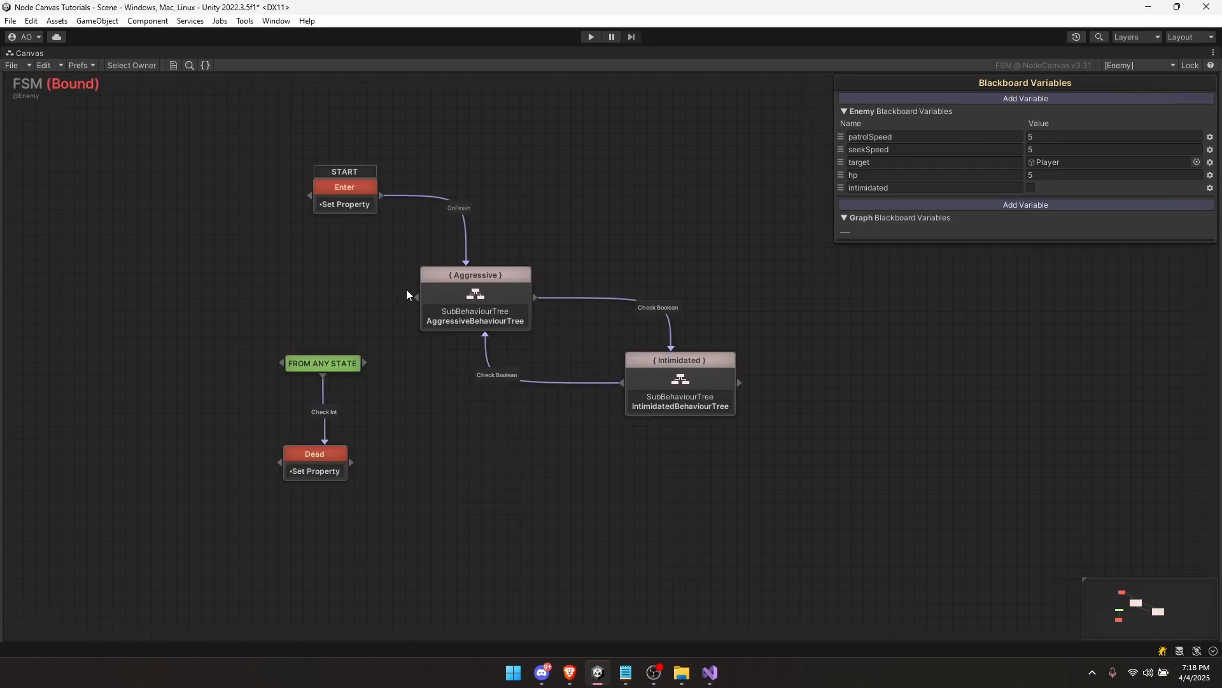
pyautogui.doubleClick(480, 292)
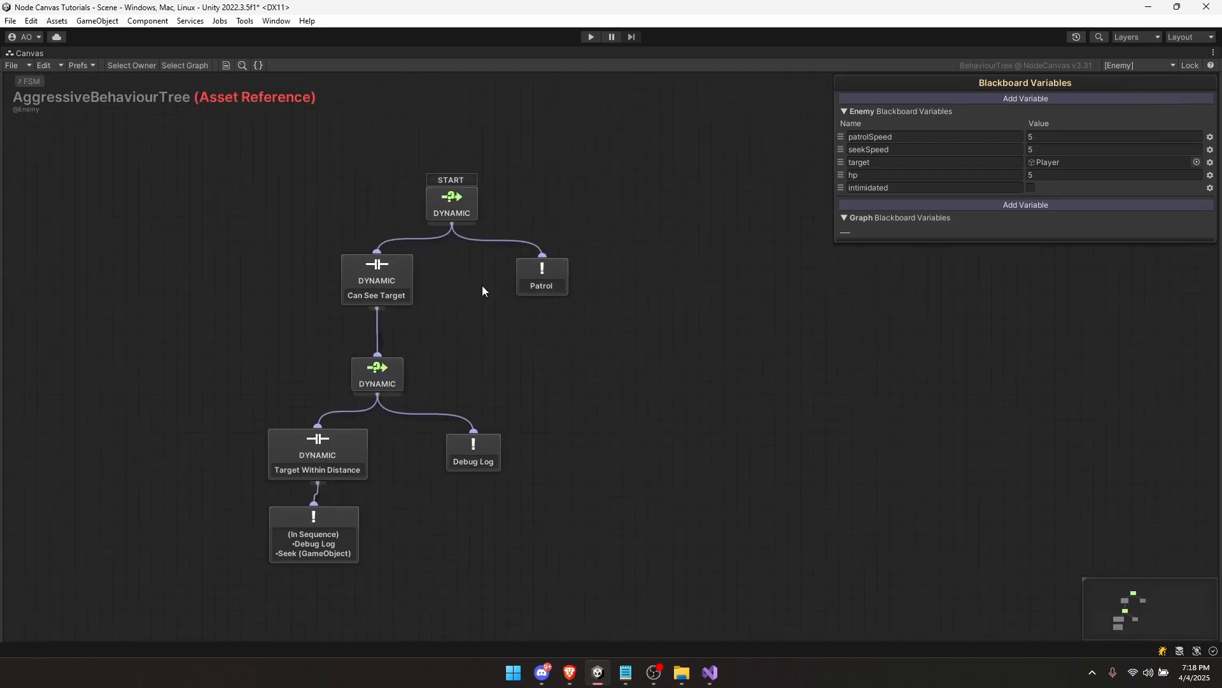
pyautogui.click(31, 81)
pyautogui.doubleClick(671, 397)
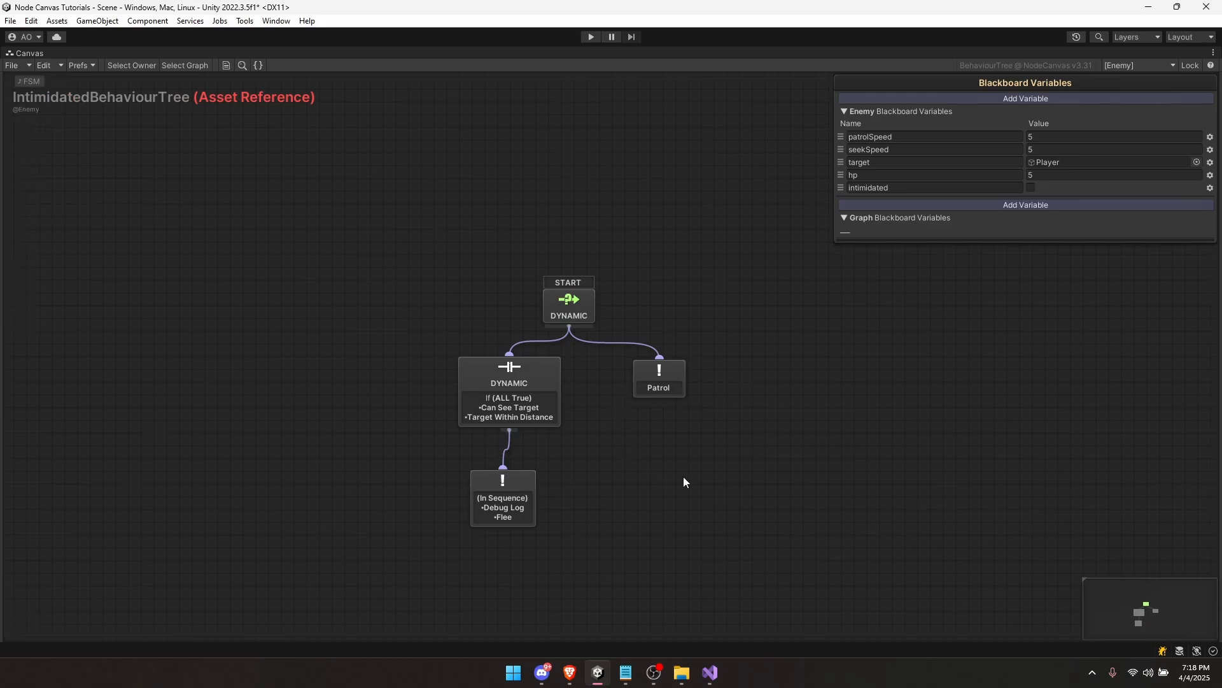
pyautogui.click(31, 82)
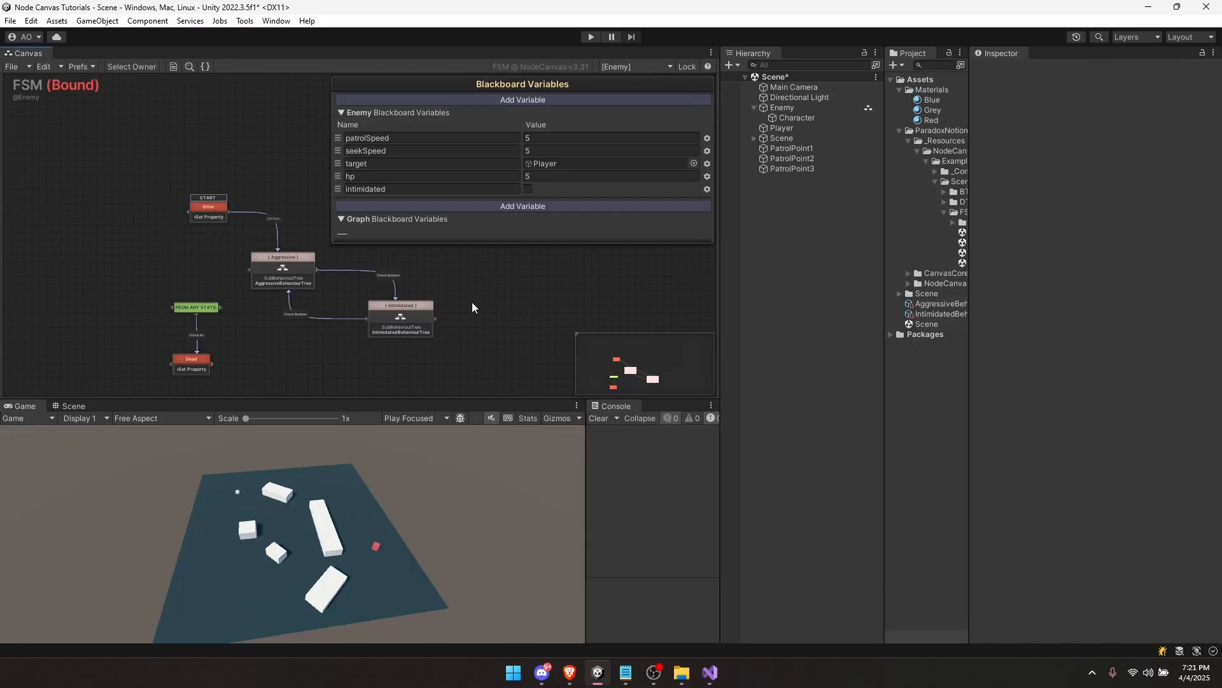
# Step: Play the scene and watch the Aggressive state's behaviour tree run, then return to the FSM
pyautogui.click(591, 36)
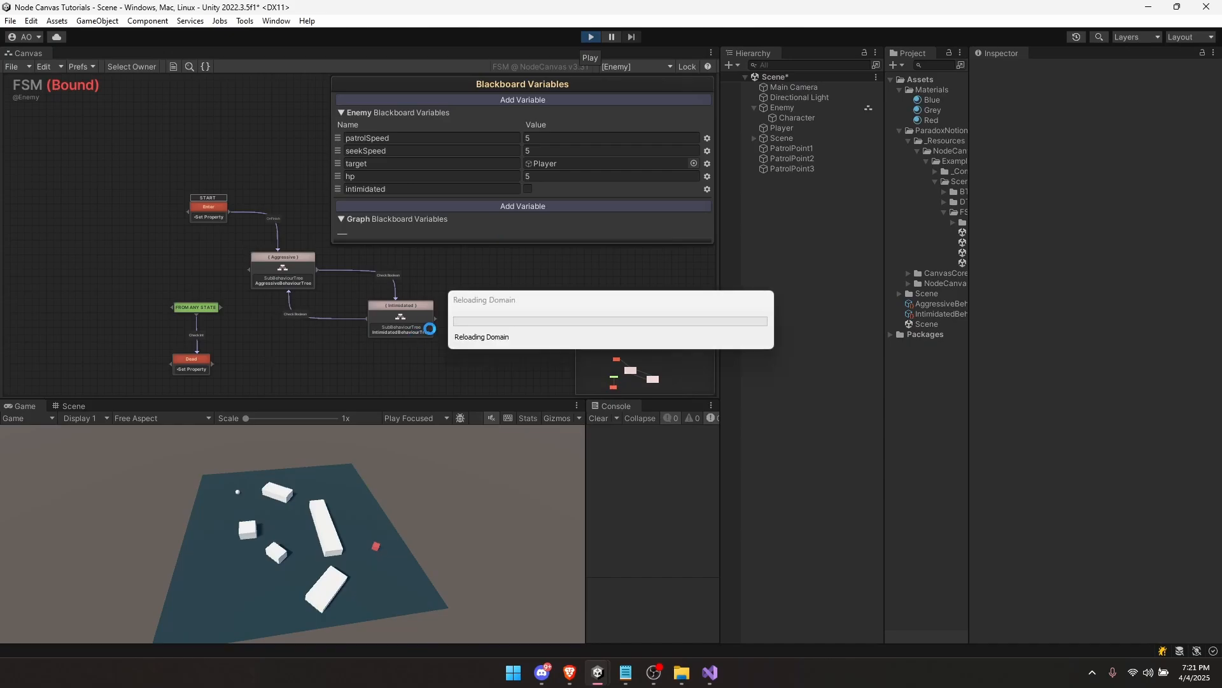
pyautogui.moveTo(280, 277); pyautogui.dragTo(343, 250, button='middle')
pyautogui.moveTo(344, 193); pyautogui.dragTo(469, 228, button='middle')
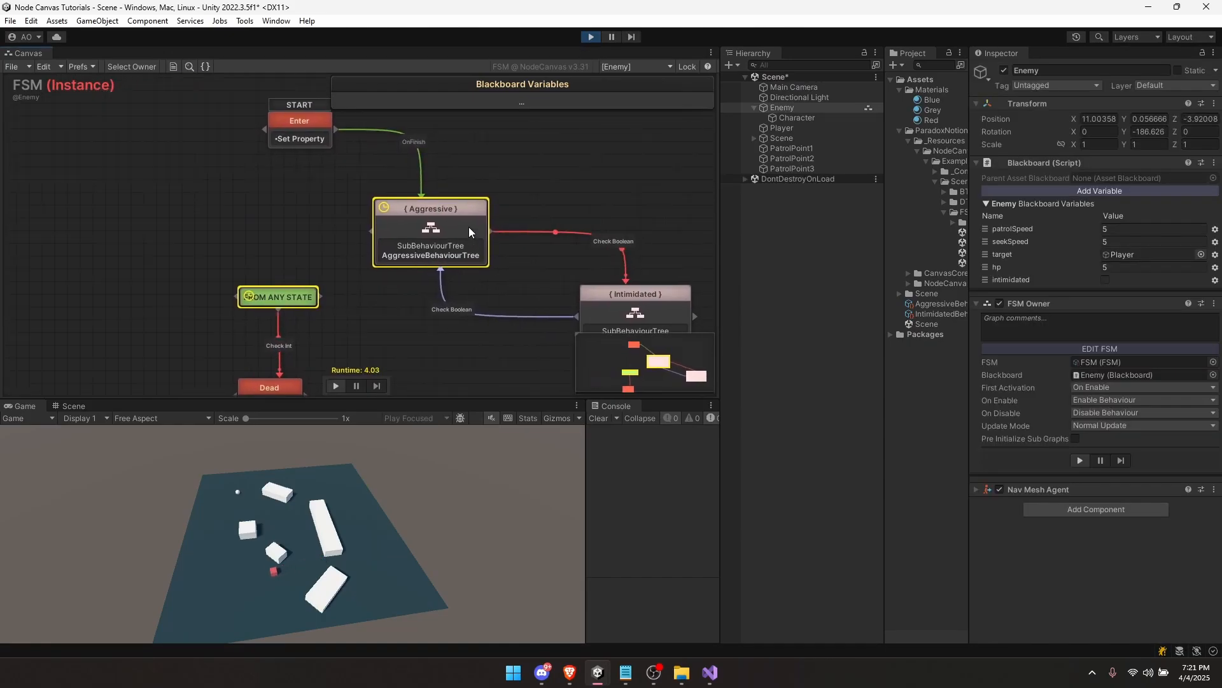
pyautogui.doubleClick(469, 226)
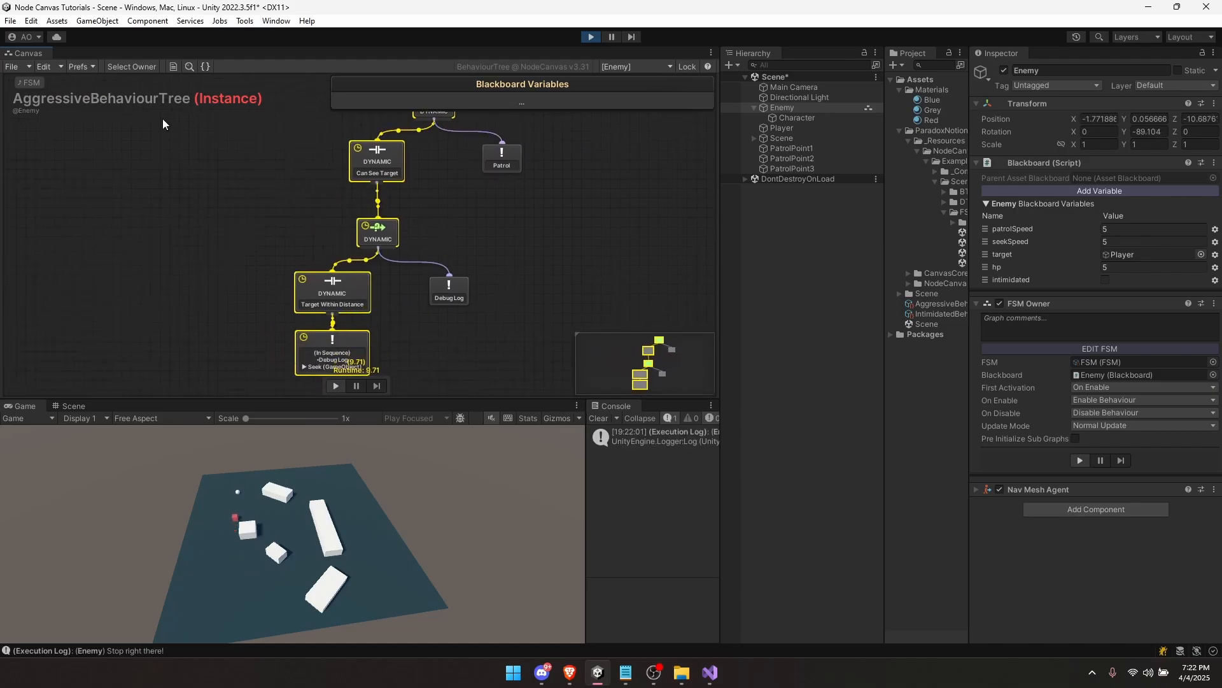
pyautogui.click(38, 82)
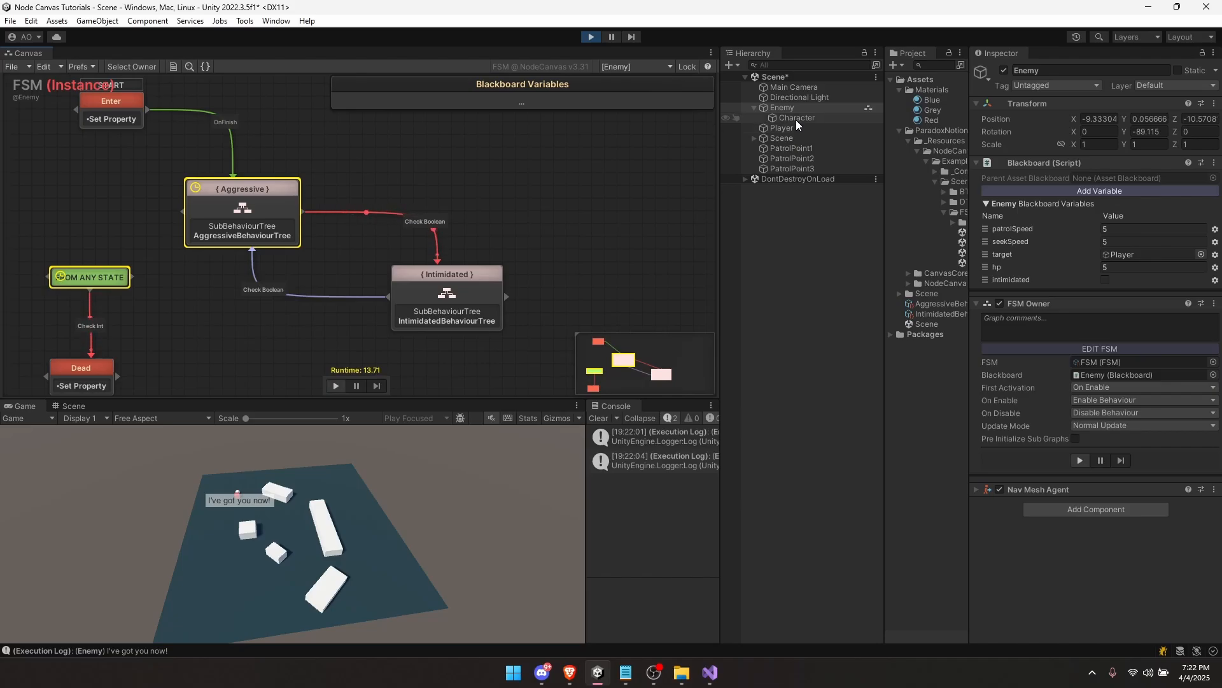
# Step: Enable the Enemy's intimidated variable during play and open the running Intimidated behaviour tree
pyautogui.click(1105, 280)
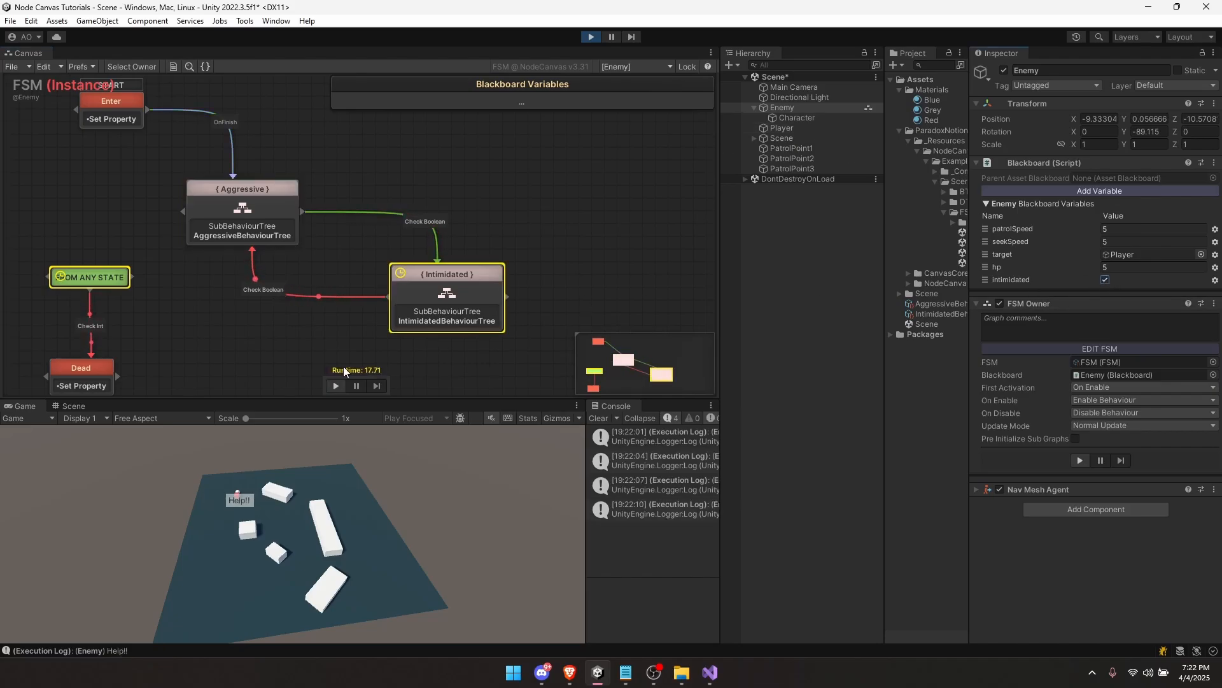
pyautogui.doubleClick(447, 315)
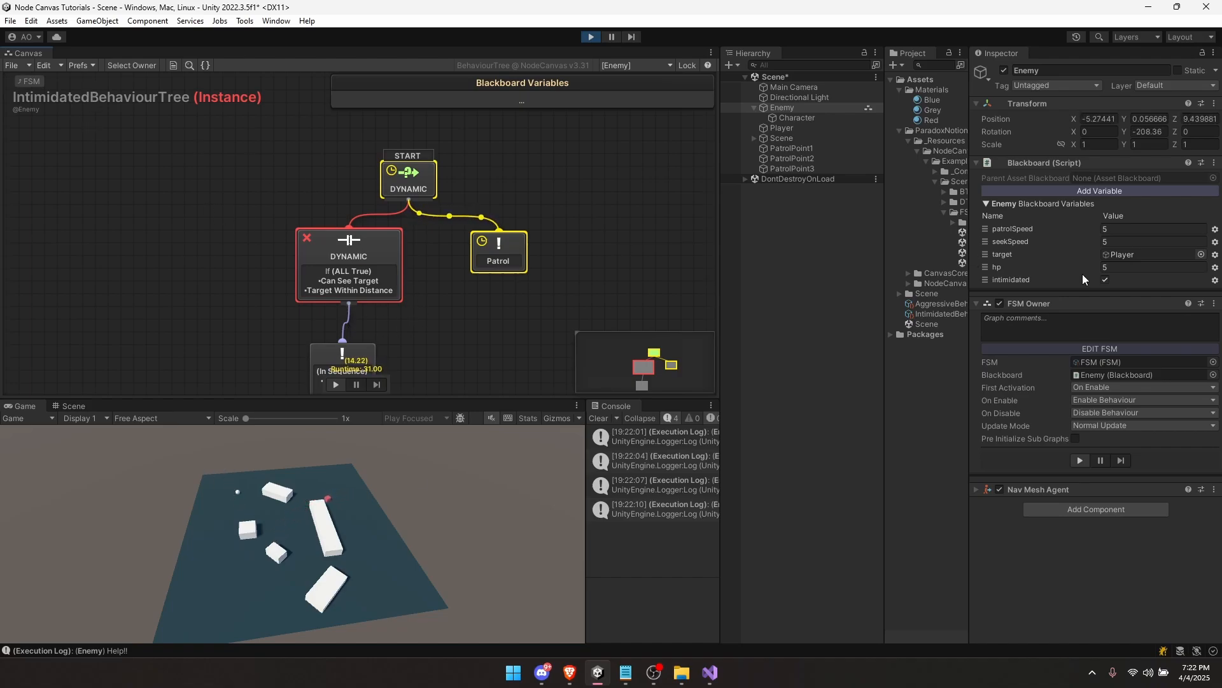
# Step: Set the Enemy's hp to 0 during play and return to the FSM to check the Dead state
pyautogui.click(1112, 268)
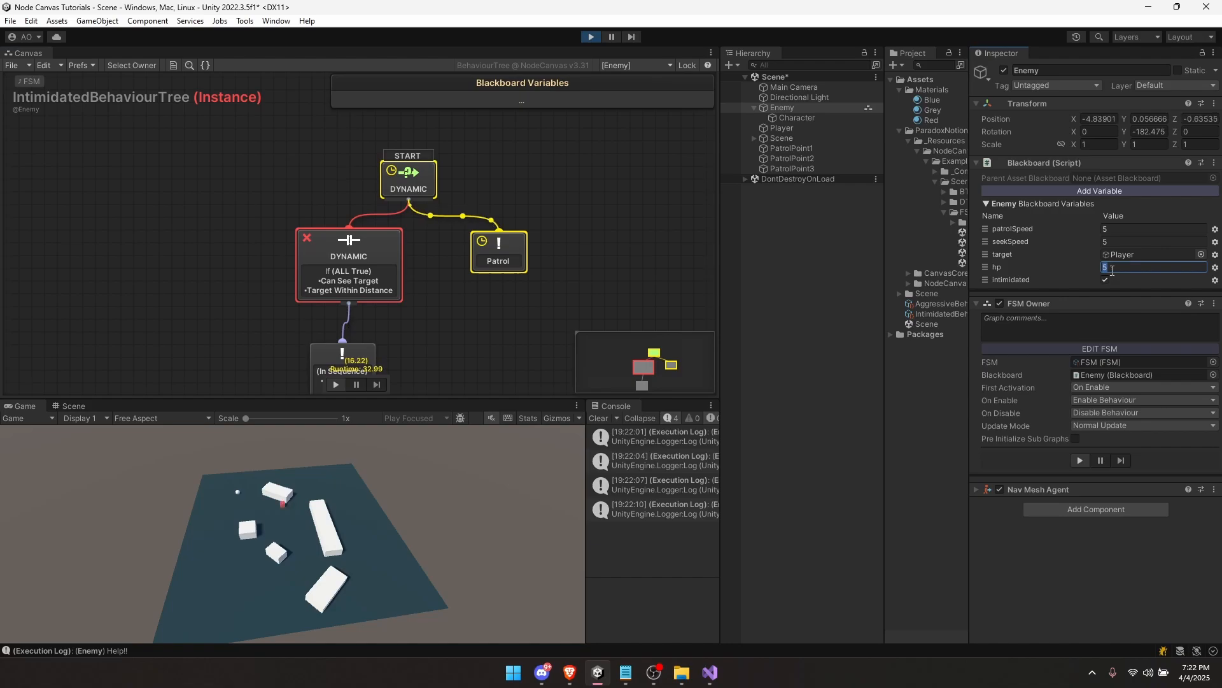
pyautogui.write('0')
pyautogui.moveTo(342, 396); pyautogui.dragTo(341, 371)
pyautogui.click(36, 84)
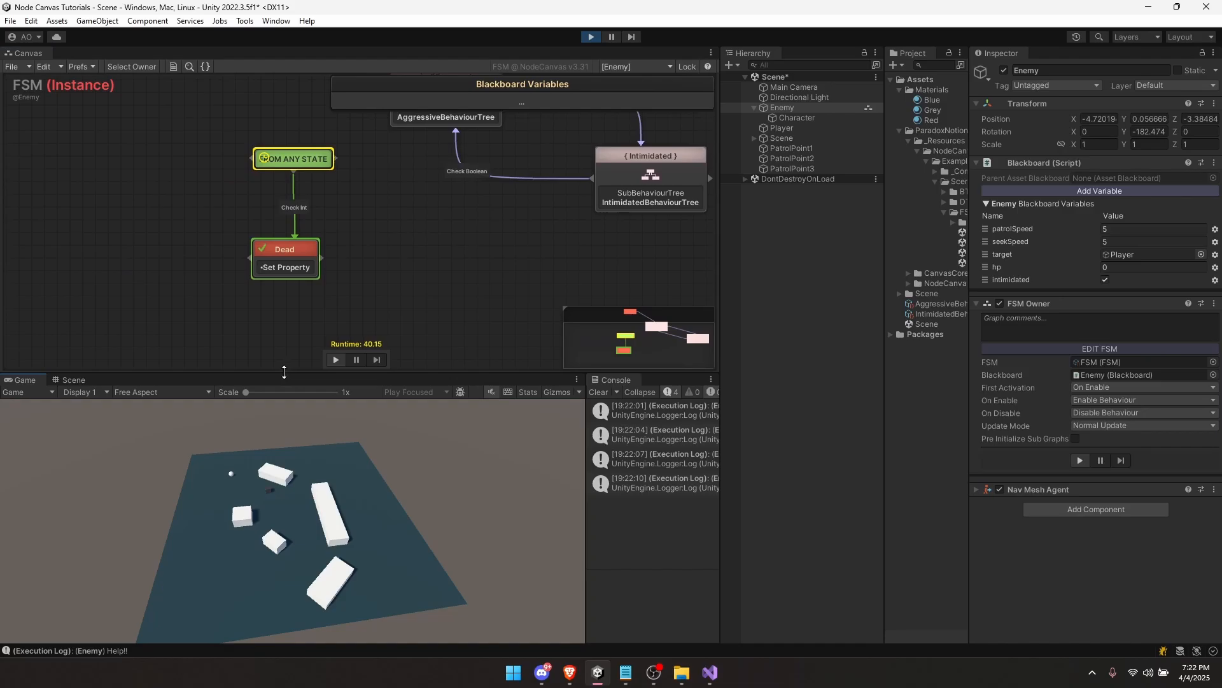
# Step: Enlarge the FSM graph to full view and examine how the Enter, Aggressive, Intimidated and Dead states are connected
pyautogui.moveTo(288, 372); pyautogui.dragTo(280, 185)
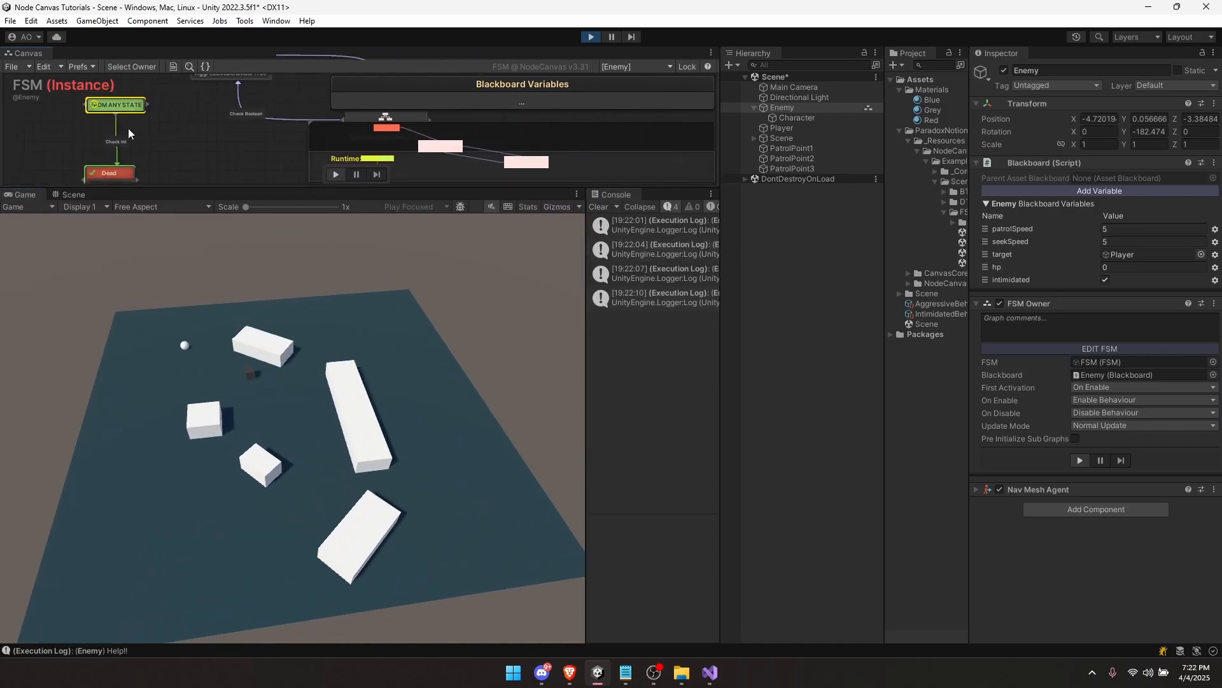
pyautogui.moveTo(233, 190); pyautogui.dragTo(236, 278)
pyautogui.scroll(-1, 236, 209)
pyautogui.moveTo(236, 207); pyautogui.dragTo(284, 253, button='middle')
pyautogui.hotkey('shift', 'space')
pyautogui.moveTo(416, 252); pyautogui.dragTo(565, 342, button='middle')
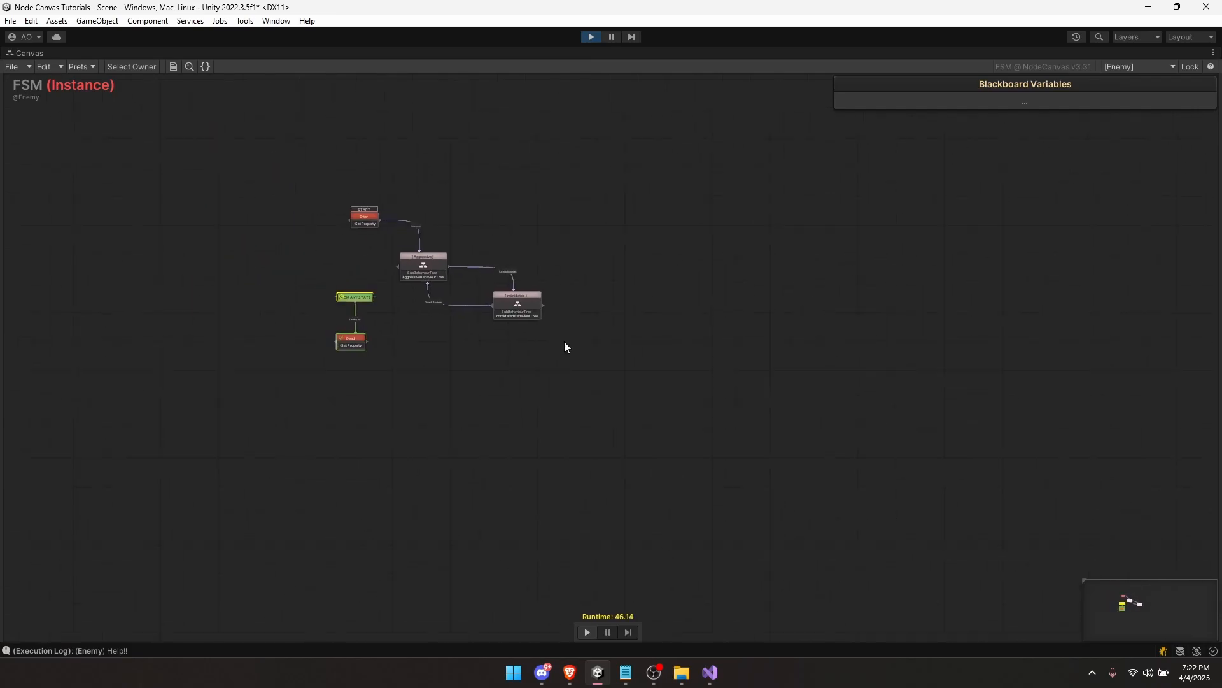
pyautogui.scroll(1, 565, 342)
pyautogui.moveTo(385, 292); pyautogui.dragTo(483, 408, button='middle')
pyautogui.scroll(2, 483, 408)
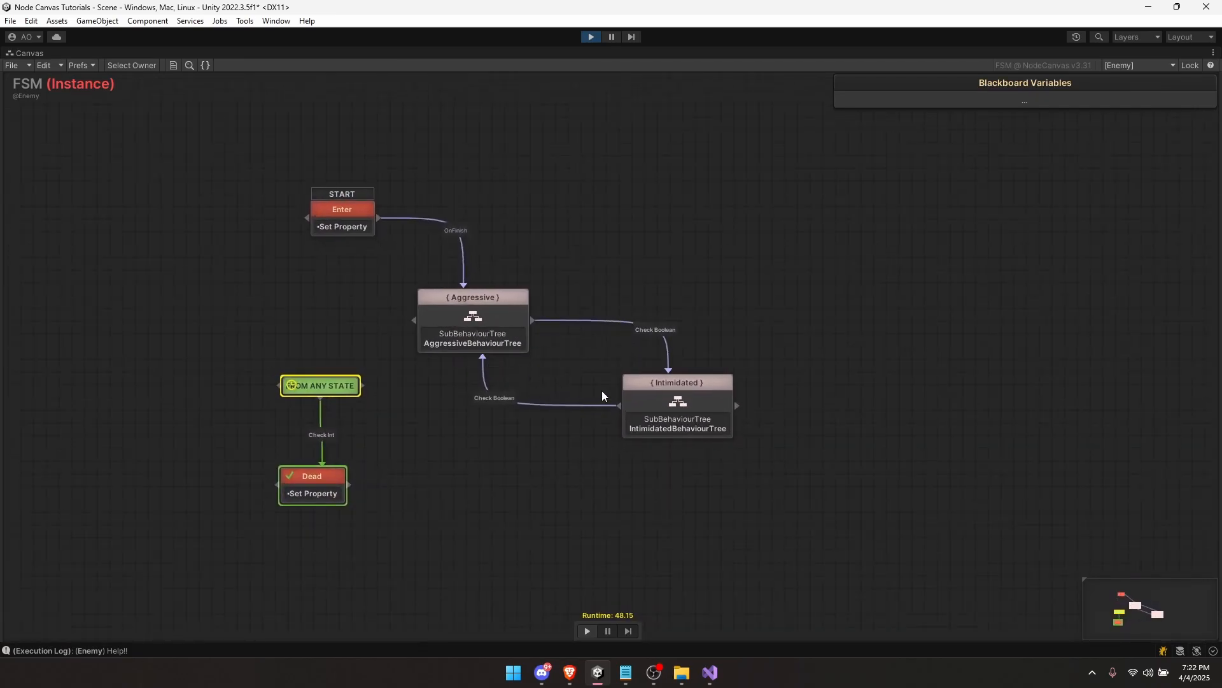
pyautogui.moveTo(520, 482); pyautogui.dragTo(506, 425, button='middle')
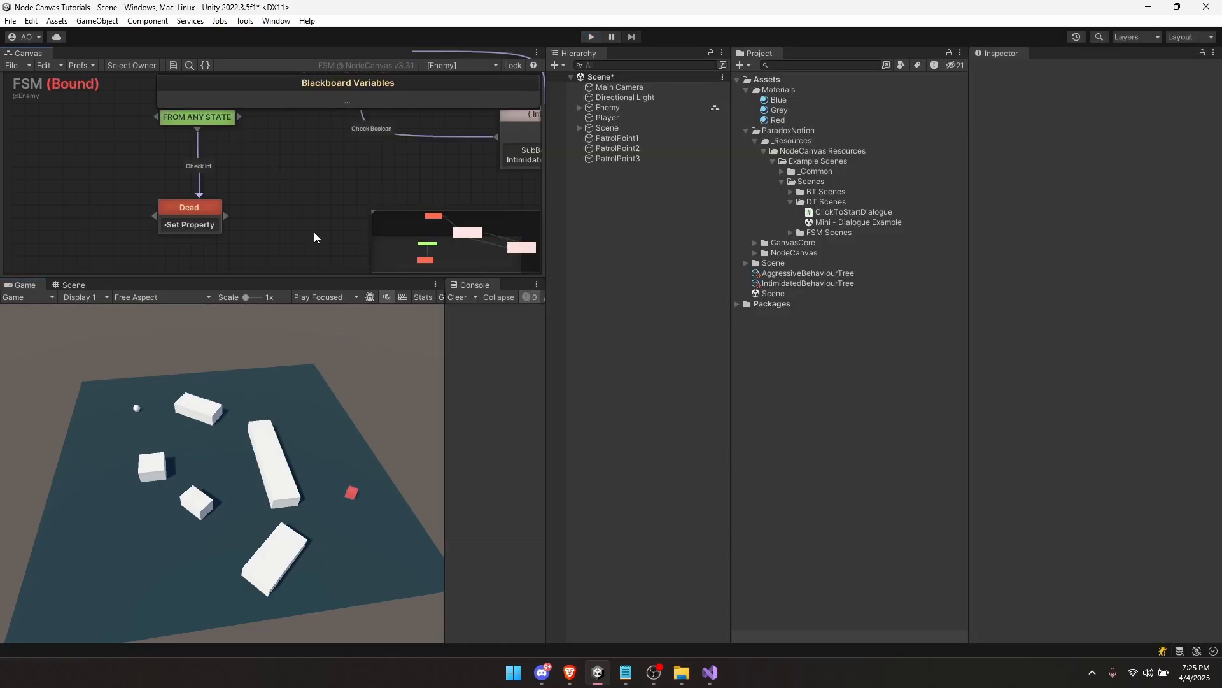
pyautogui.click(799, 62)
pyautogui.write('@dial')
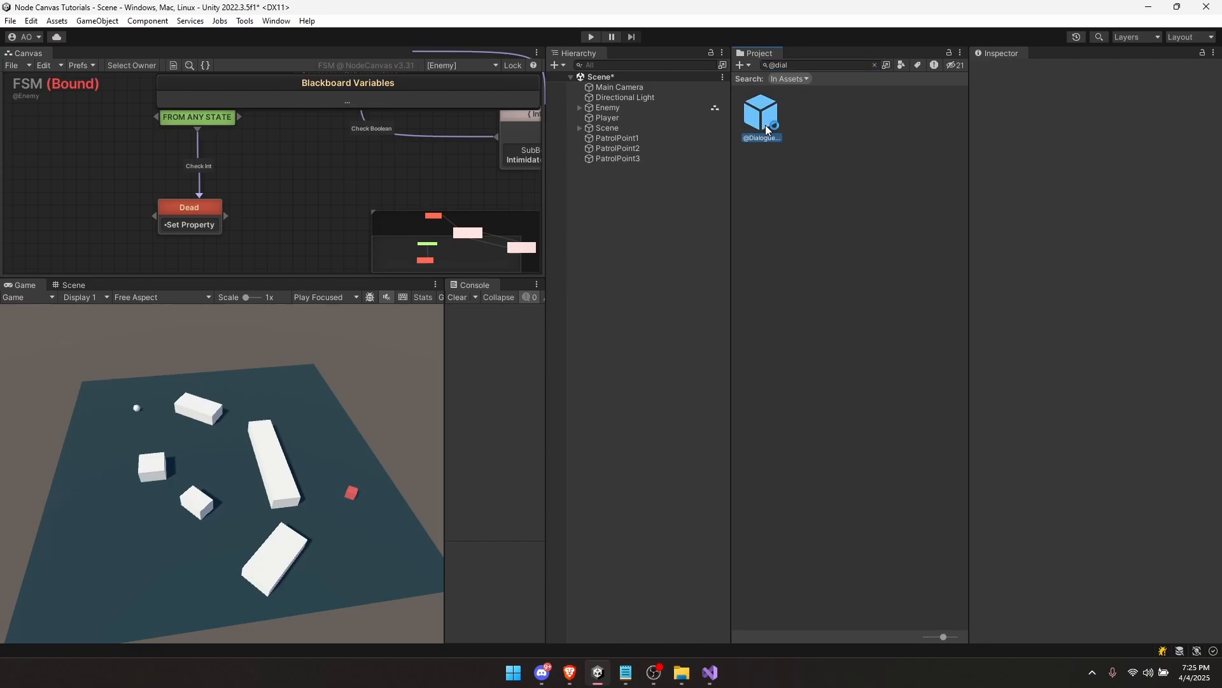
pyautogui.moveTo(765, 125); pyautogui.dragTo(631, 201)
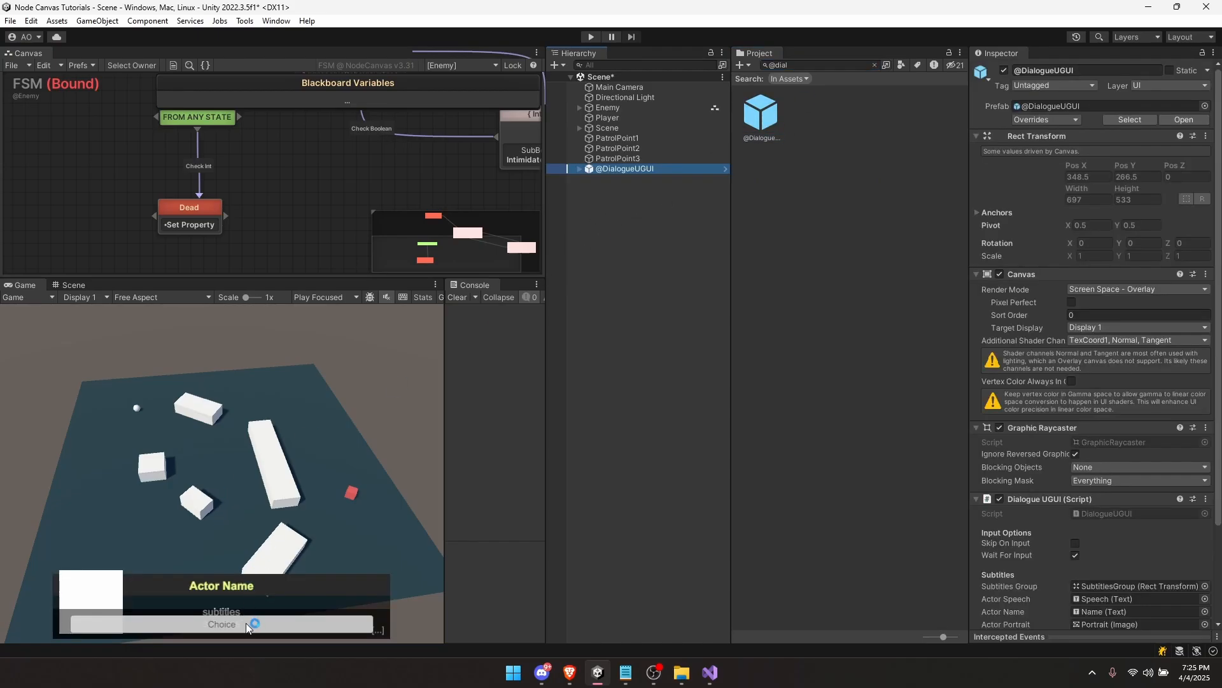
pyautogui.moveTo(545, 401); pyautogui.dragTo(684, 366)
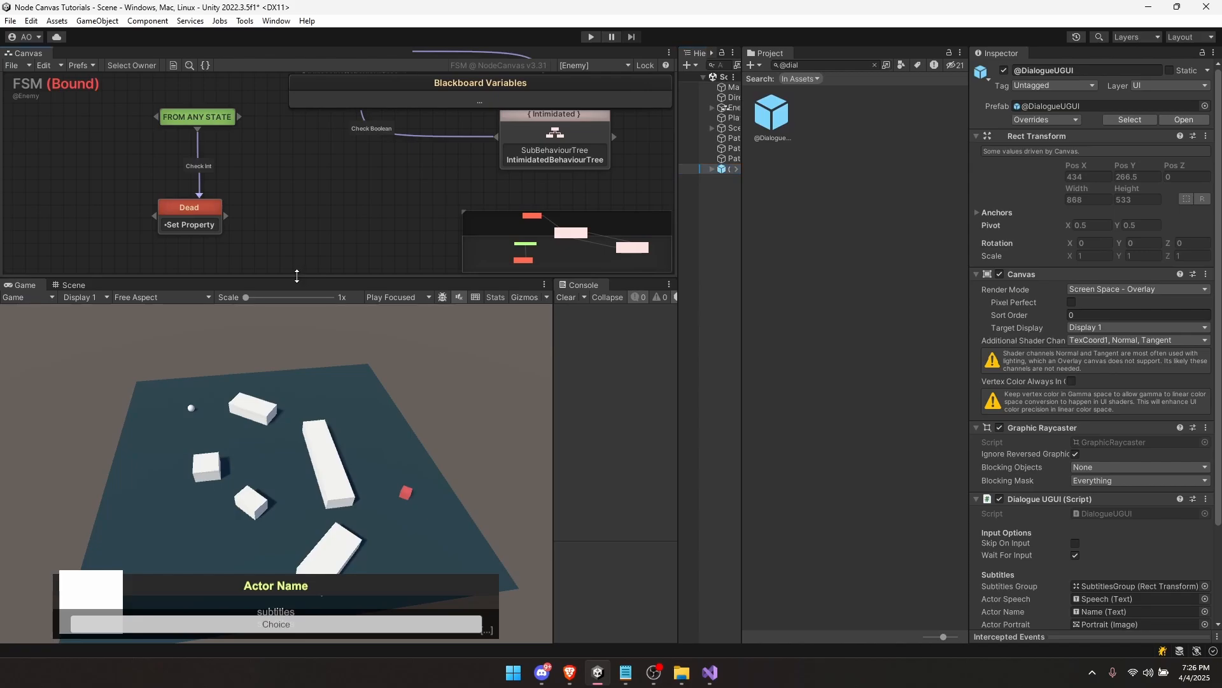
pyautogui.moveTo(300, 275)
pyautogui.mouseDown()
pyautogui.moveTo(302, 202)
pyautogui.moveTo(303, 266)
pyautogui.mouseUp()
pyautogui.moveTo(303, 267); pyautogui.dragTo(303, 300)
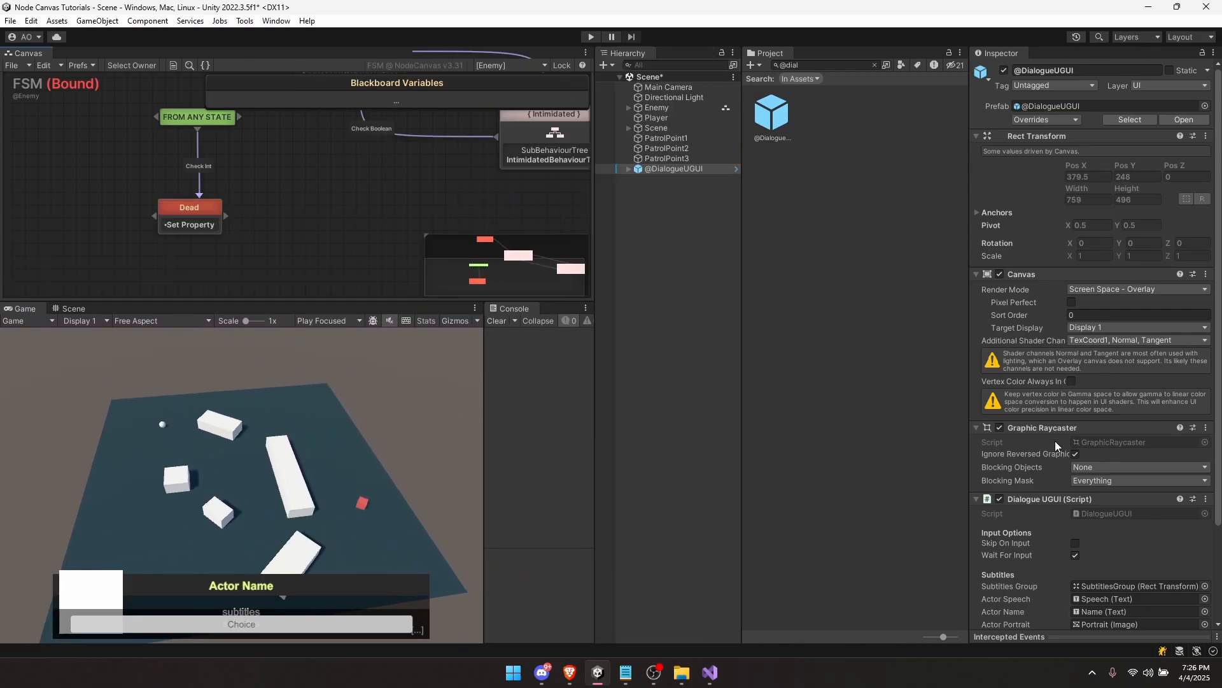
pyautogui.scroll(-4, 1132, 496)
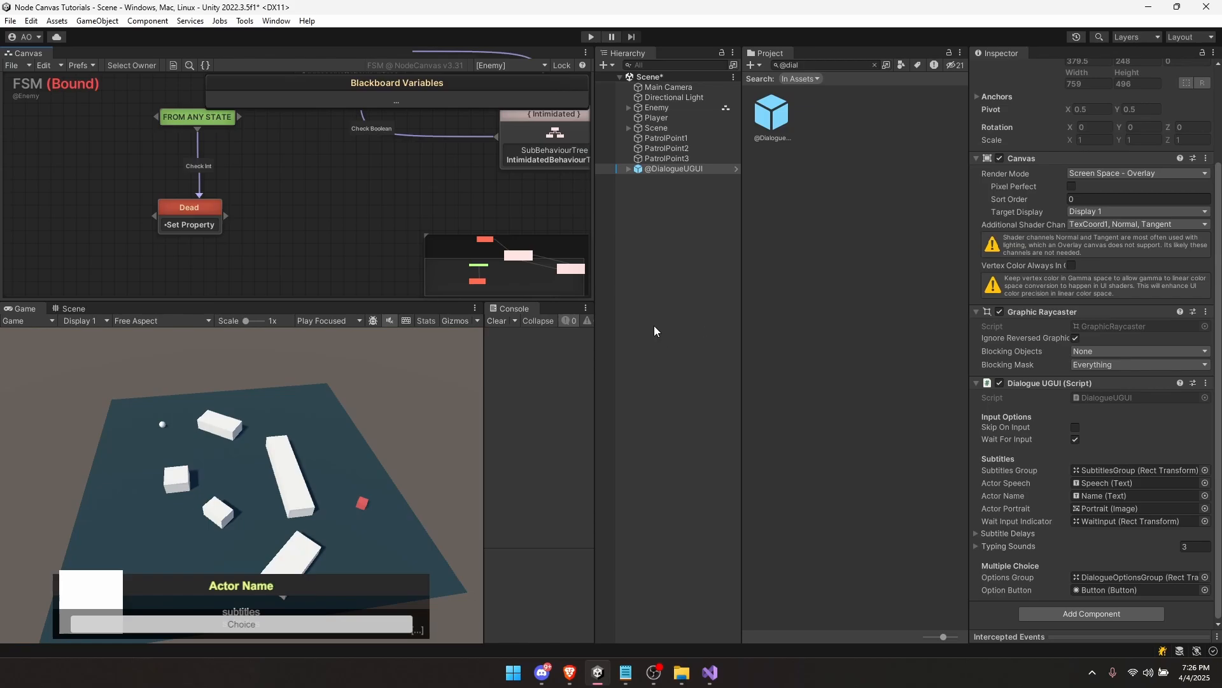
pyautogui.click(675, 169)
pyautogui.click(674, 178)
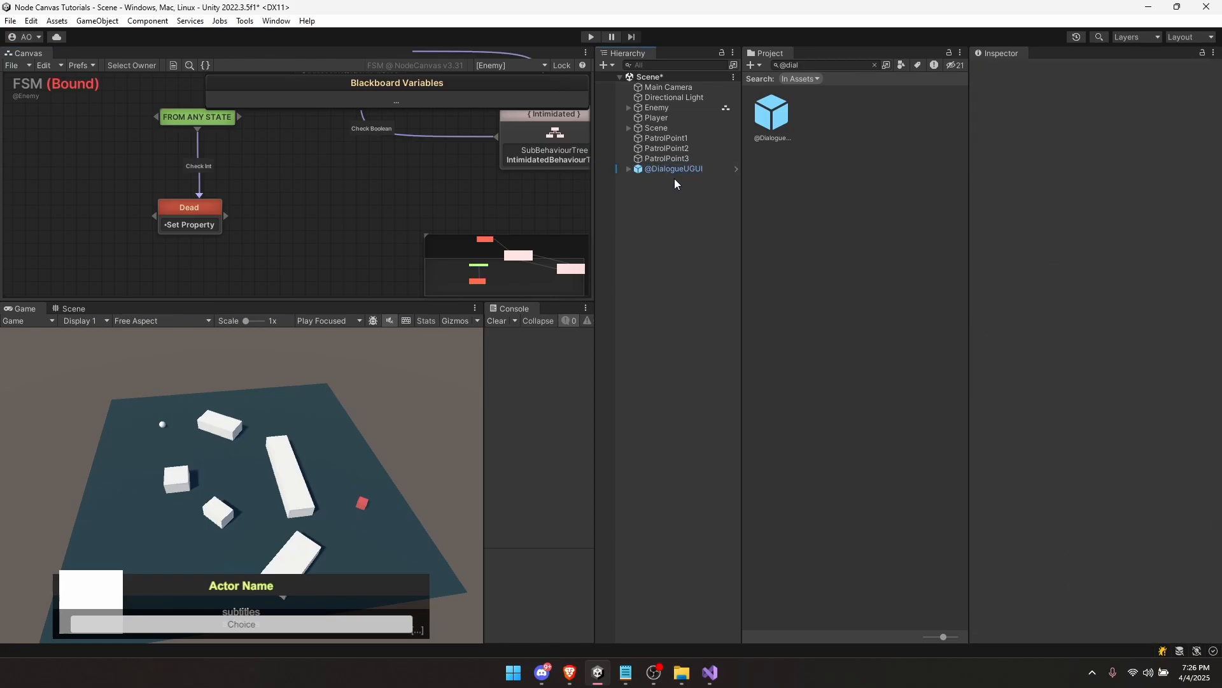
# Step: Add a Dialogue Actor component to the Enemy object
pyautogui.click(662, 111)
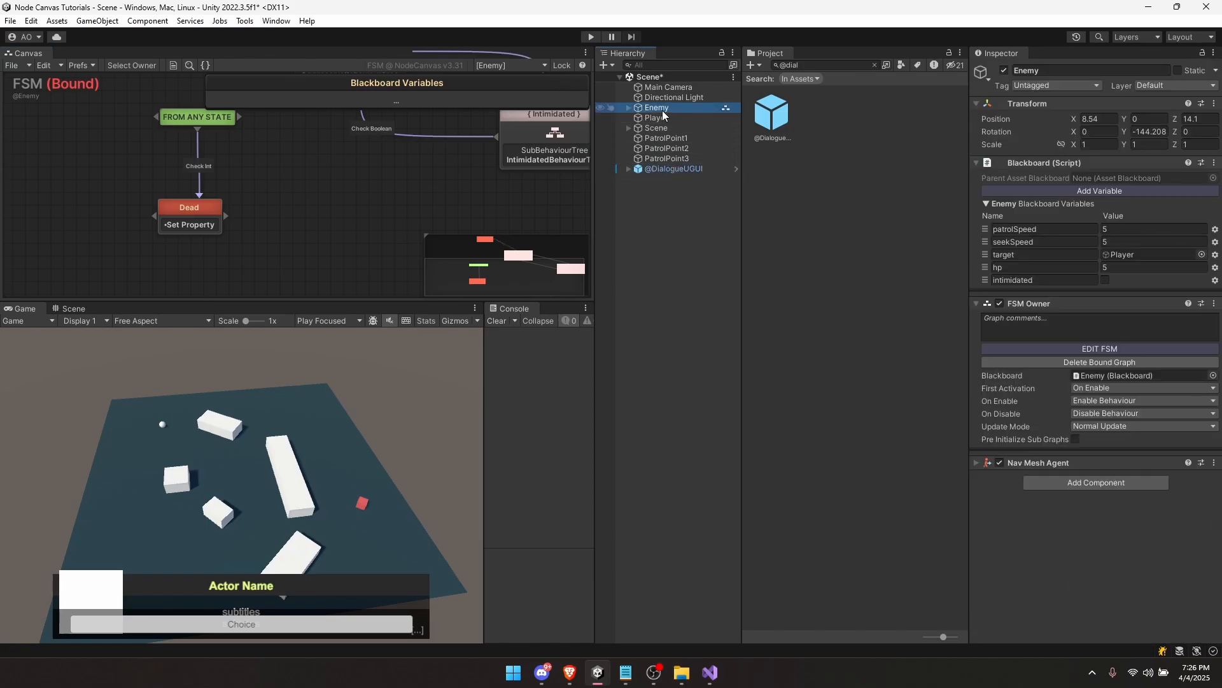
pyautogui.click(1120, 473)
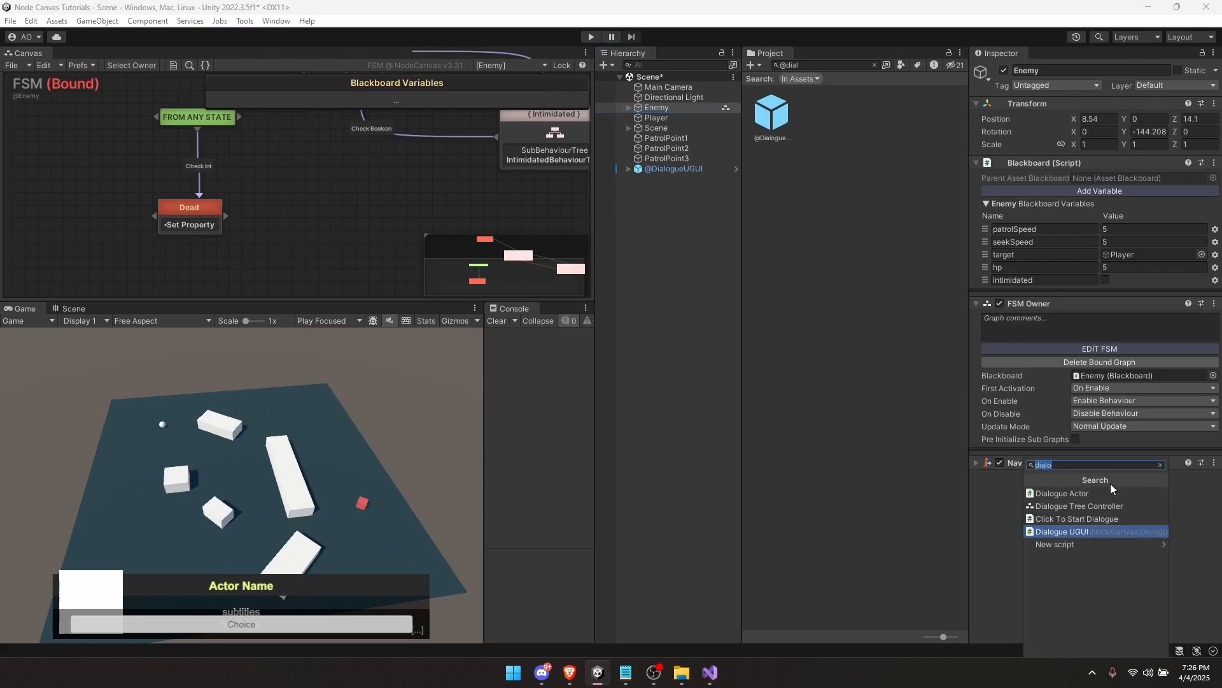
pyautogui.press('Up')
pyautogui.press('Up')
pyautogui.press('Up')
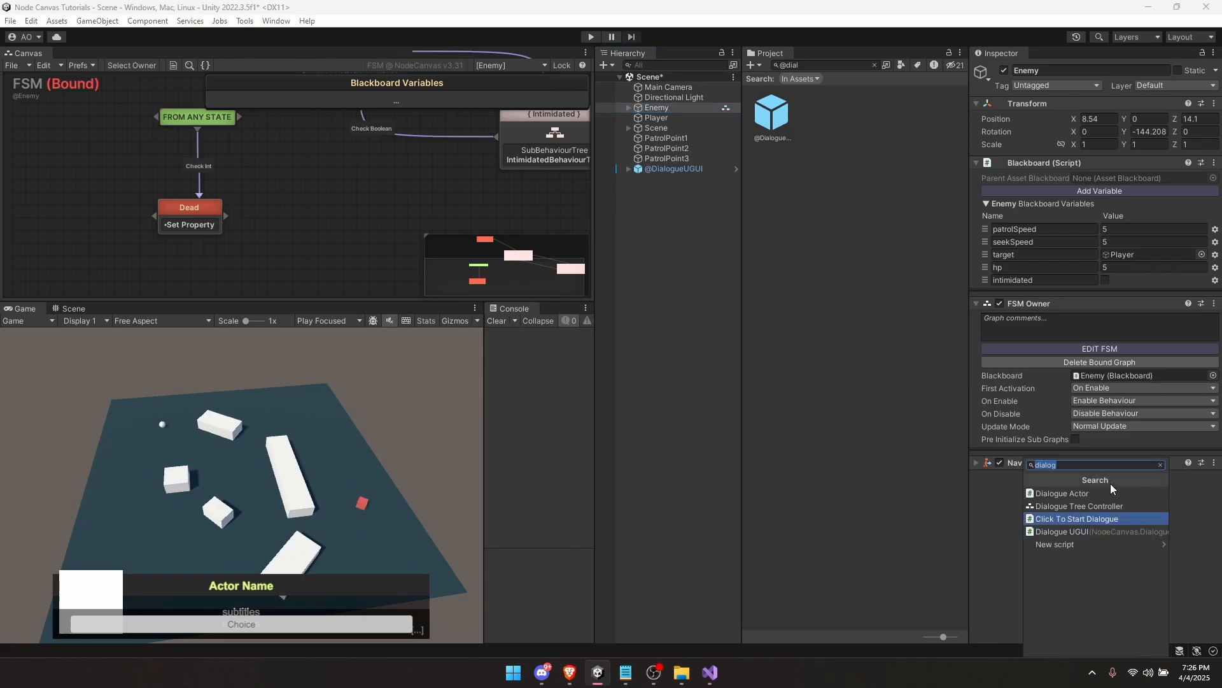
pyautogui.press('Return')
pyautogui.click(1016, 503)
pyautogui.click(1066, 591)
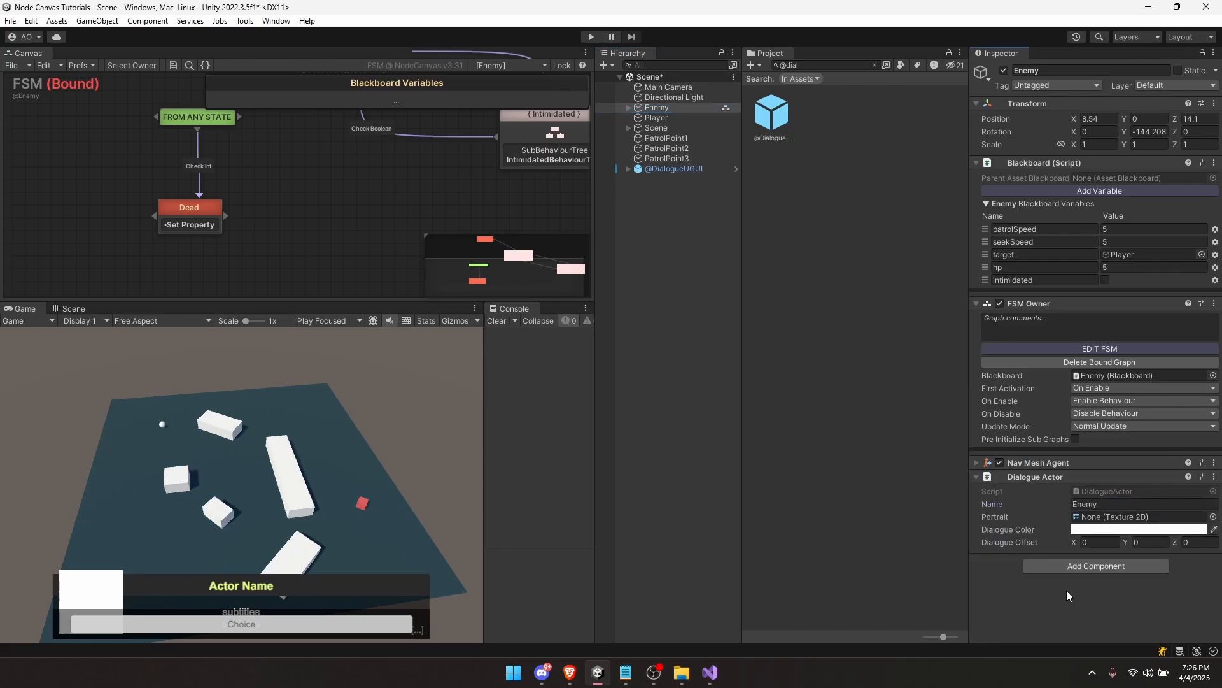
# Step: Add a Say action task to the Enter state of the Enemy's FSM
pyautogui.moveTo(325, 121); pyautogui.dragTo(384, 280, button='middle')
pyautogui.moveTo(298, 218); pyautogui.dragTo(388, 255, button='middle')
pyautogui.click(388, 249)
pyautogui.scroll(-2, 276, 215)
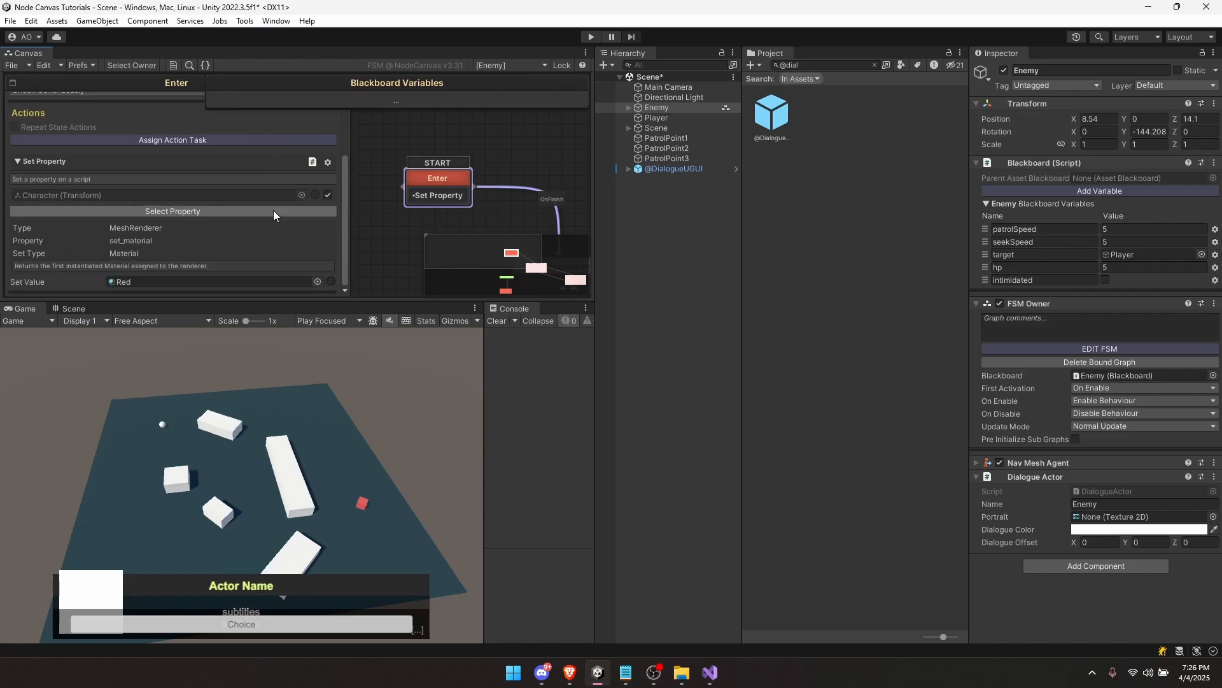
pyautogui.scroll(3, 275, 216)
pyautogui.scroll(-2, 275, 216)
pyautogui.scroll(2, 275, 215)
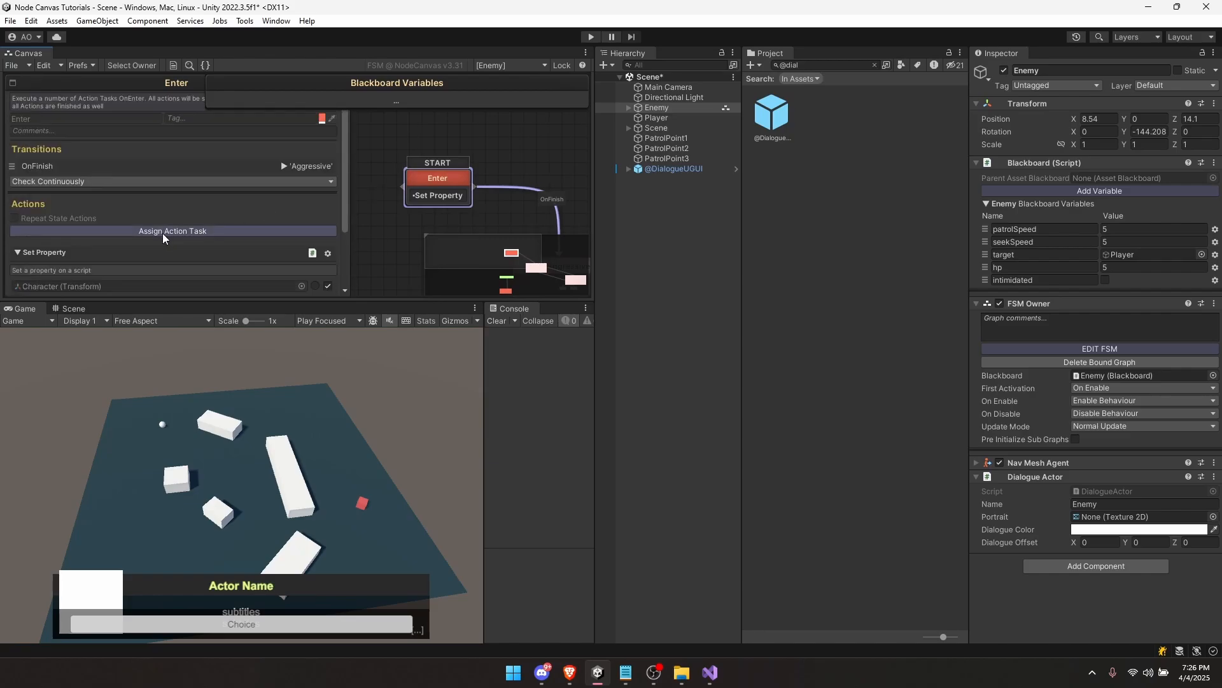
pyautogui.scroll(-2, 190, 202)
pyautogui.click(169, 194)
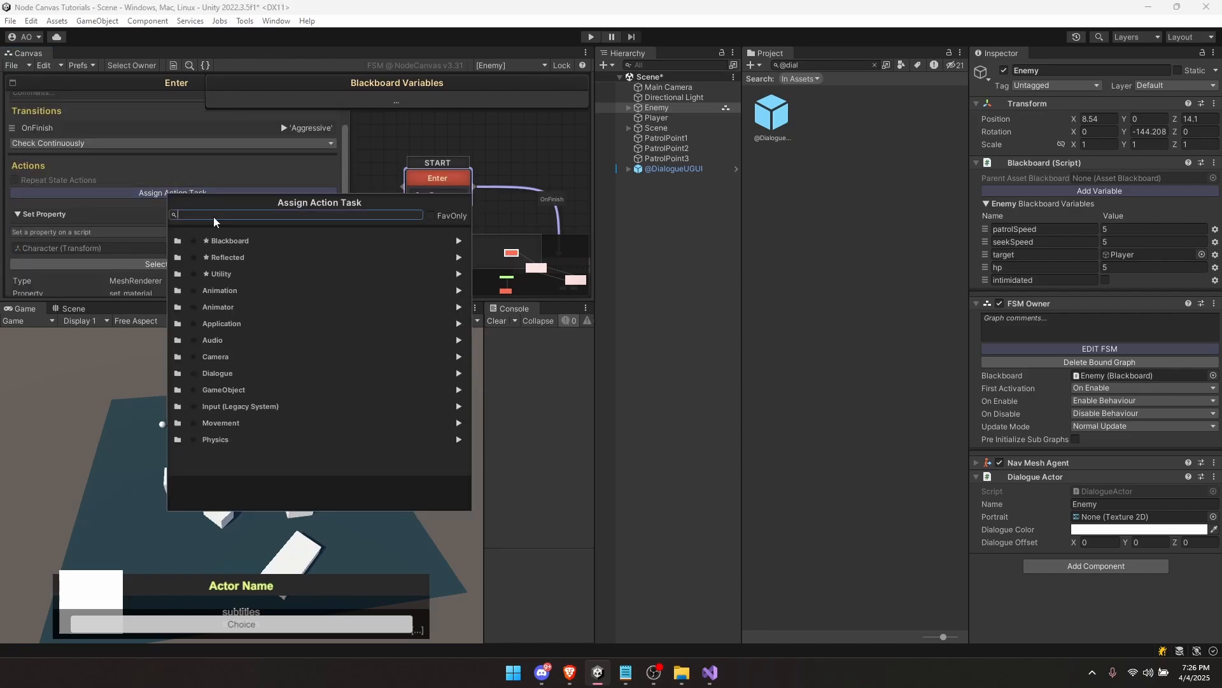
pyautogui.write('say')
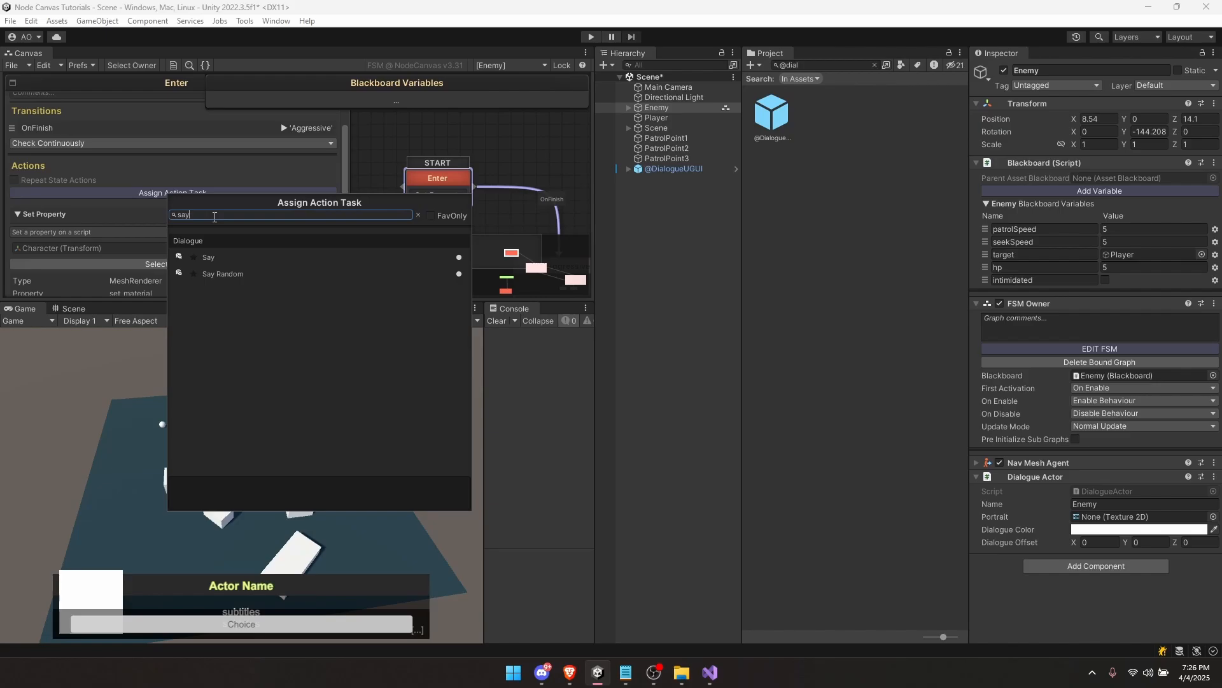
pyautogui.click(209, 257)
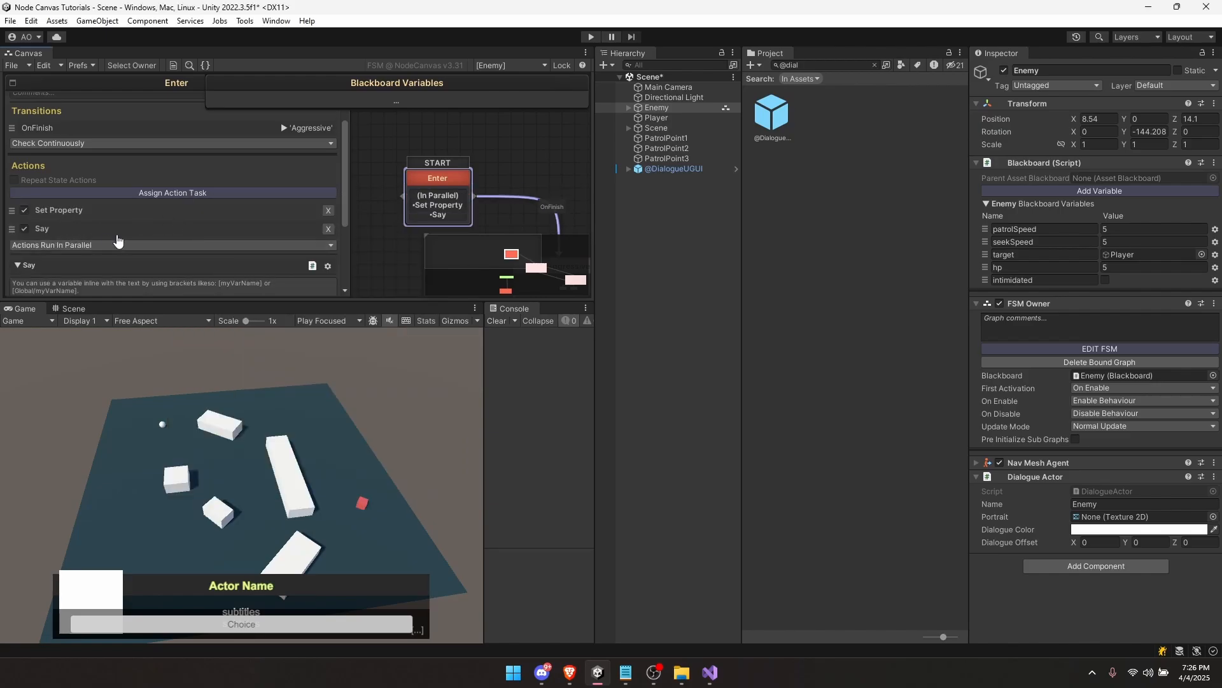
# Step: Set the Say action's dialogue text to "Hello! I'm an enemy!" and test it in play mode
pyautogui.click(118, 244)
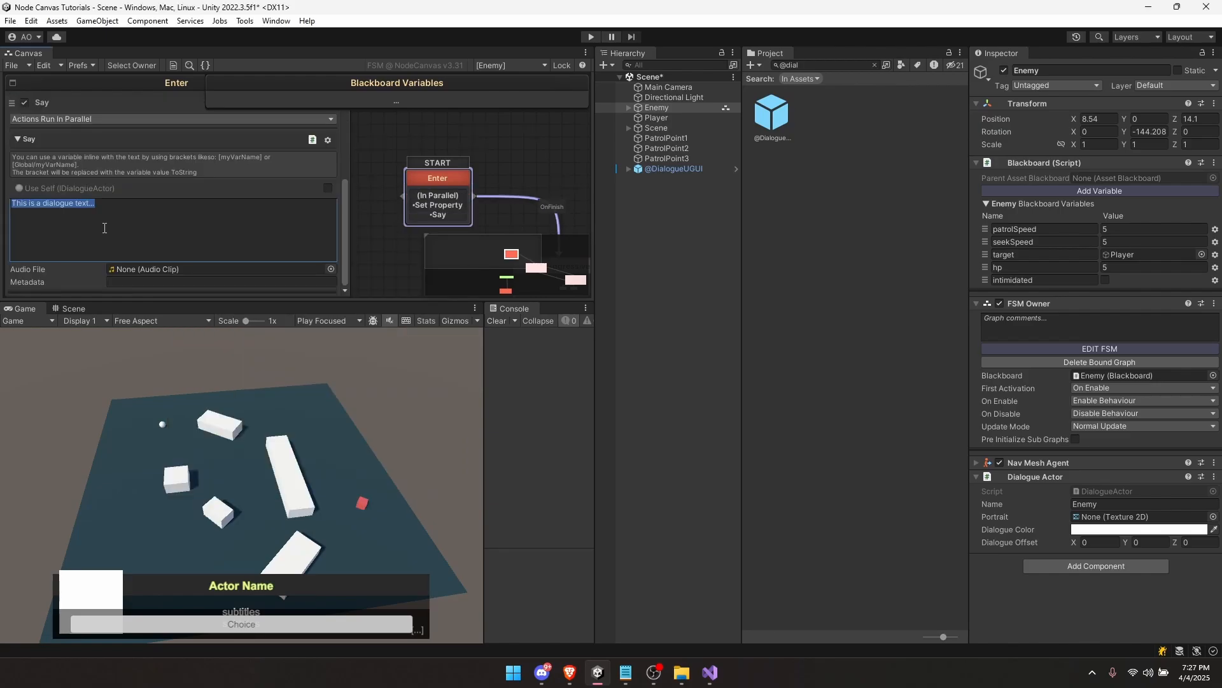
pyautogui.write("Hello! I'm an enemy")
pyautogui.click(591, 36)
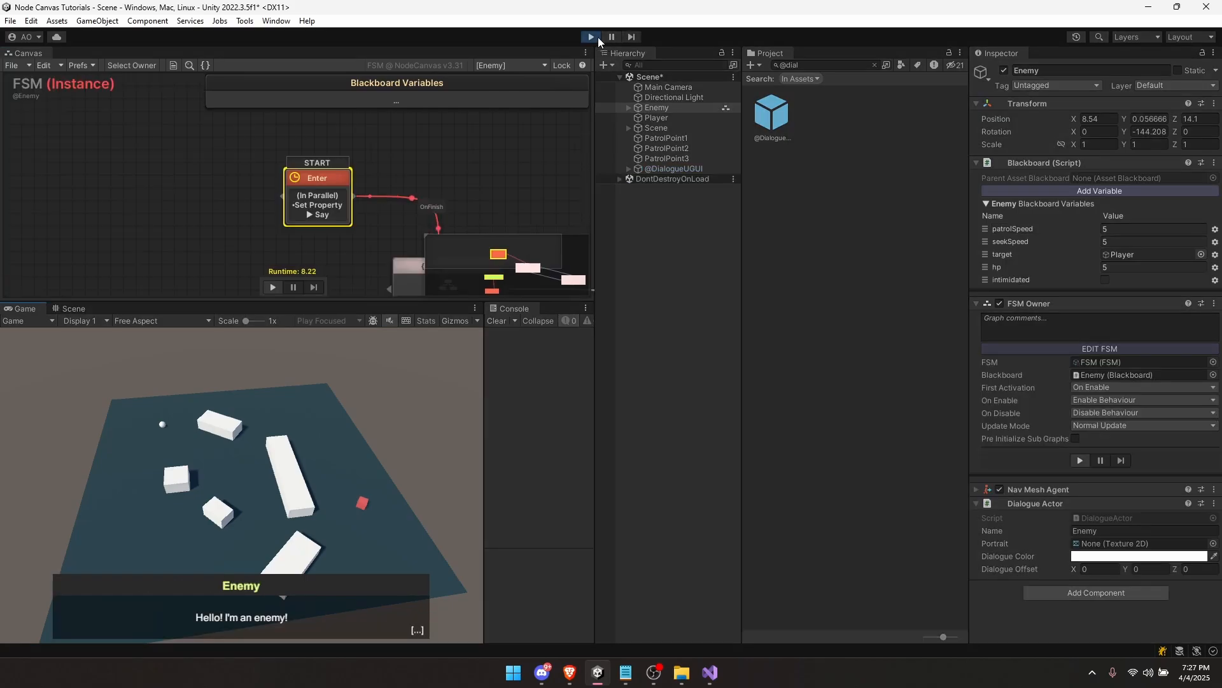
pyautogui.click(592, 36)
pyautogui.click(678, 168)
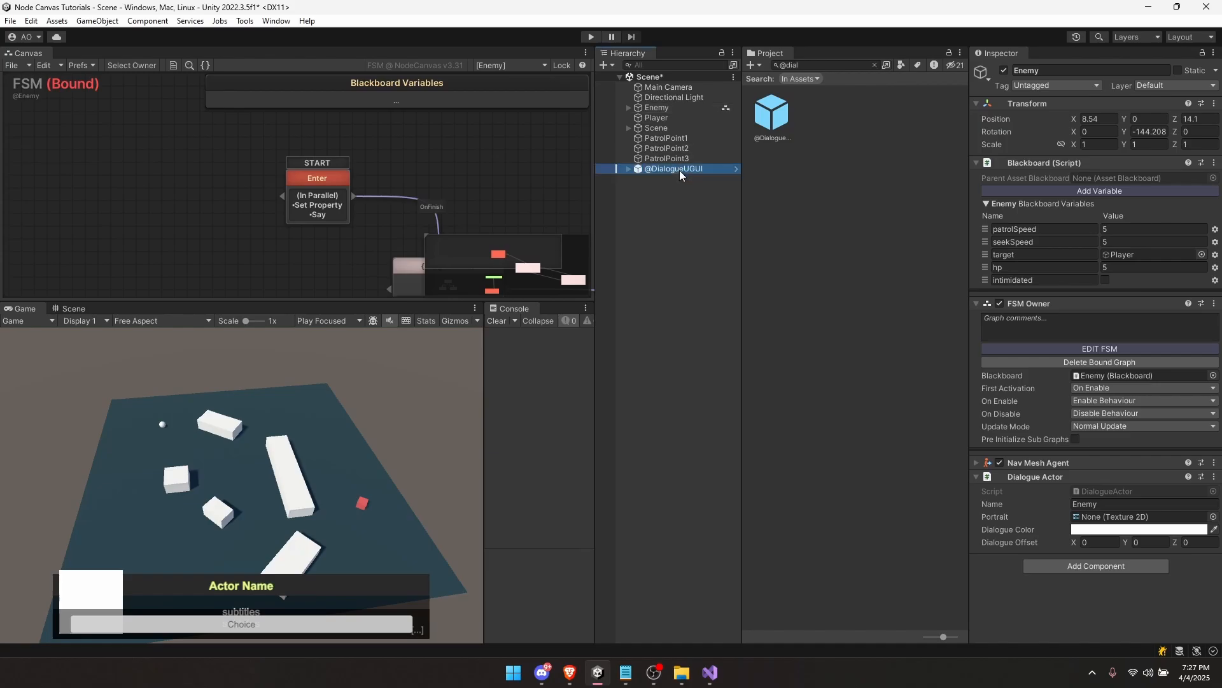
pyautogui.scroll(-3, 1090, 427)
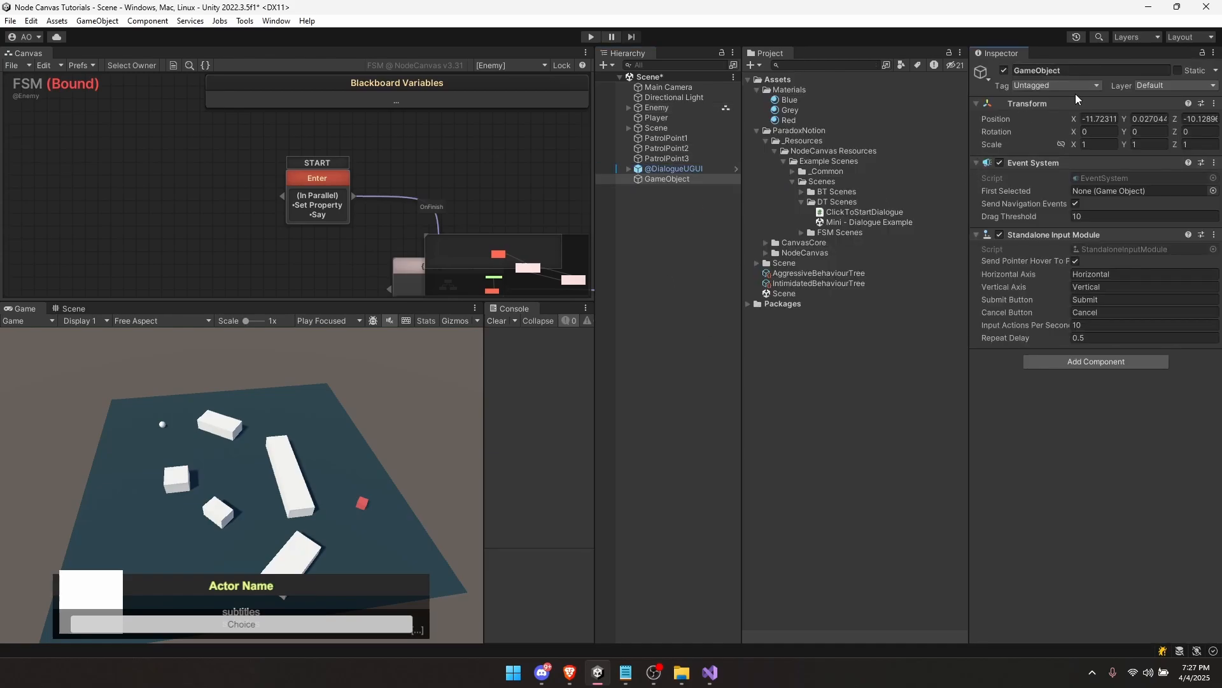
pyautogui.rightClick(1077, 98)
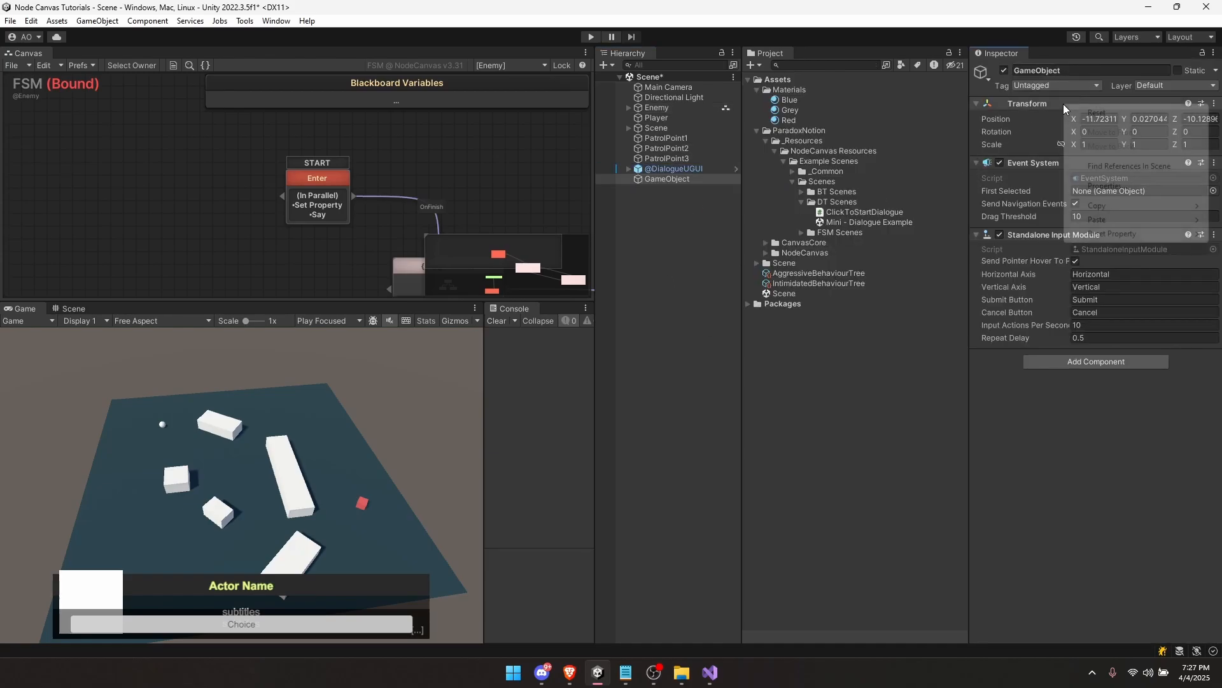
pyautogui.click(1092, 115)
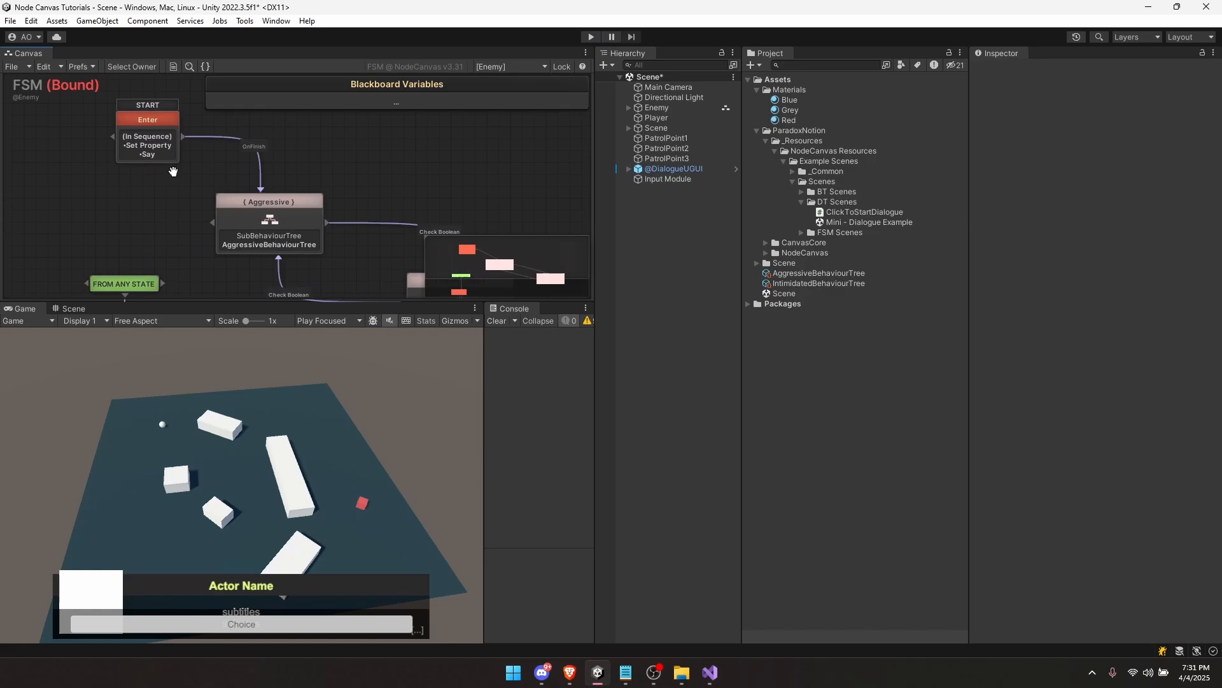
# Step: Play the scene, advance past the Enemy's dialogue line and enable its intimidated variable during play
pyautogui.click(217, 185)
pyautogui.moveTo(173, 171); pyautogui.dragTo(263, 194, button='middle')
pyautogui.click(380, 154)
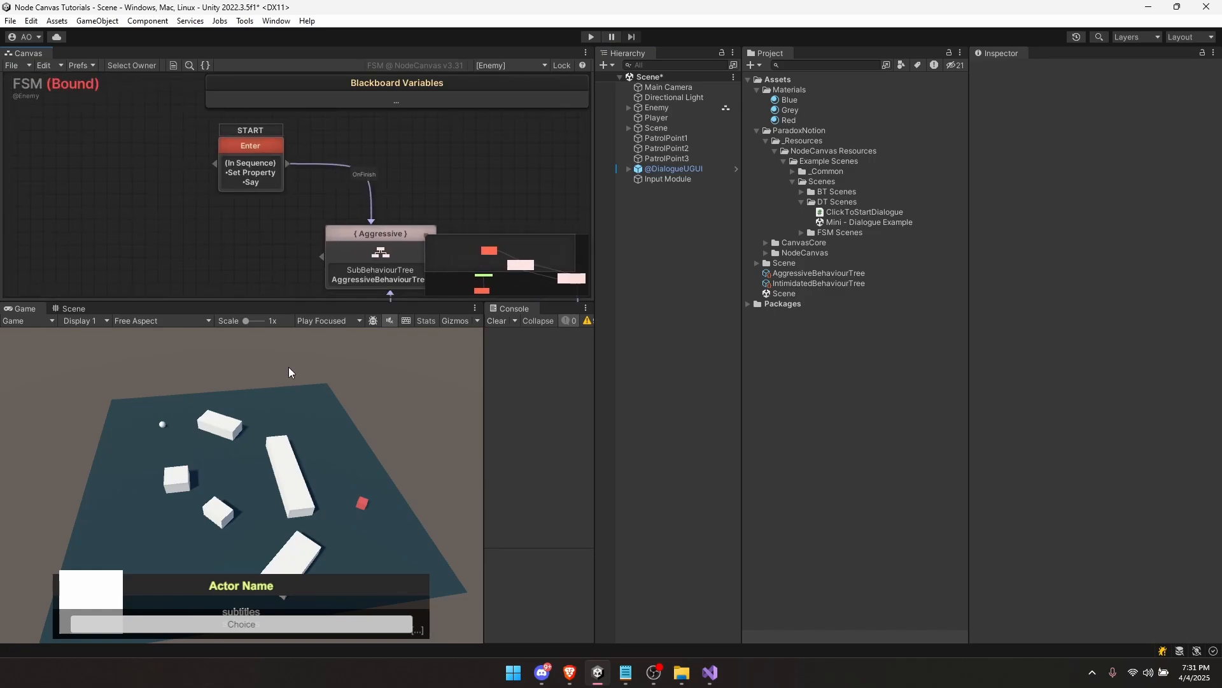
pyautogui.click(590, 36)
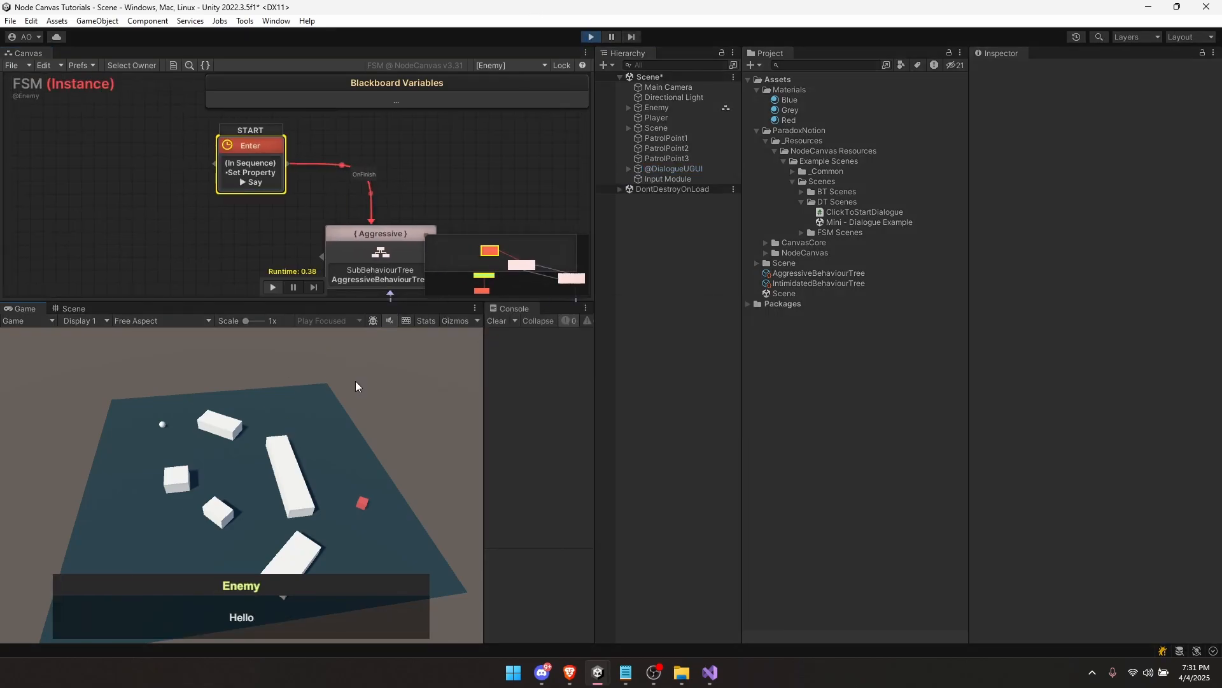
pyautogui.moveTo(242, 180); pyautogui.dragTo(175, 167, button='middle')
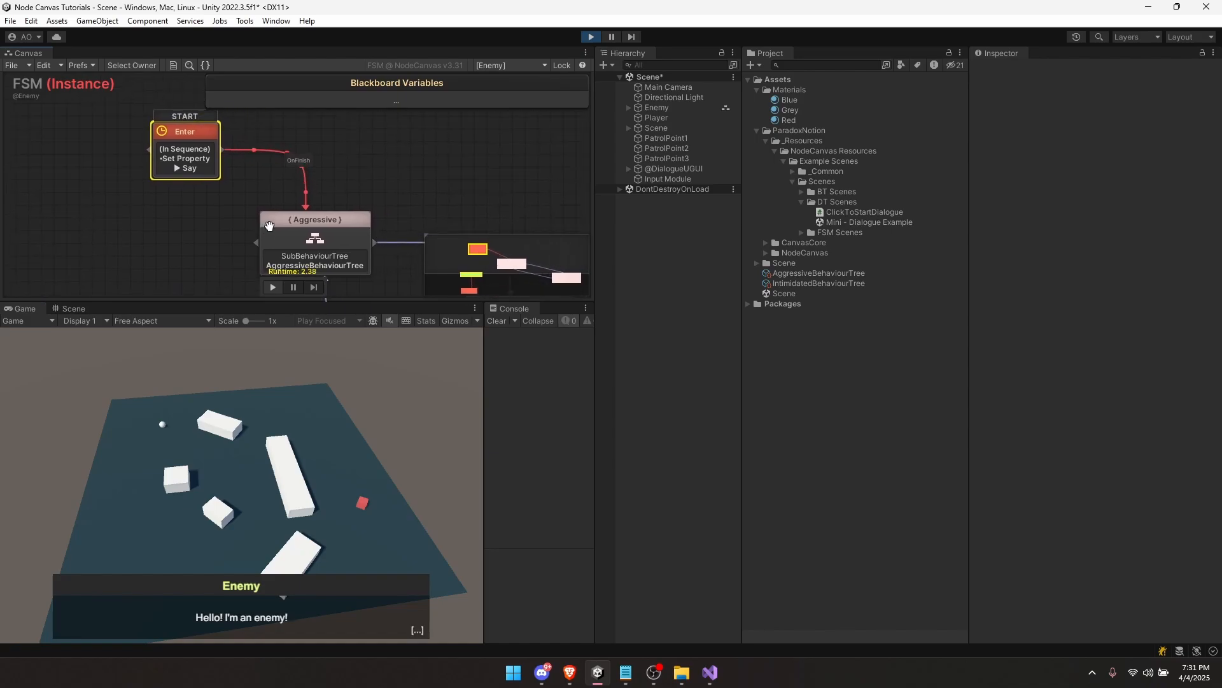
pyautogui.click(417, 630)
pyautogui.moveTo(371, 276); pyautogui.dragTo(343, 226, button='middle')
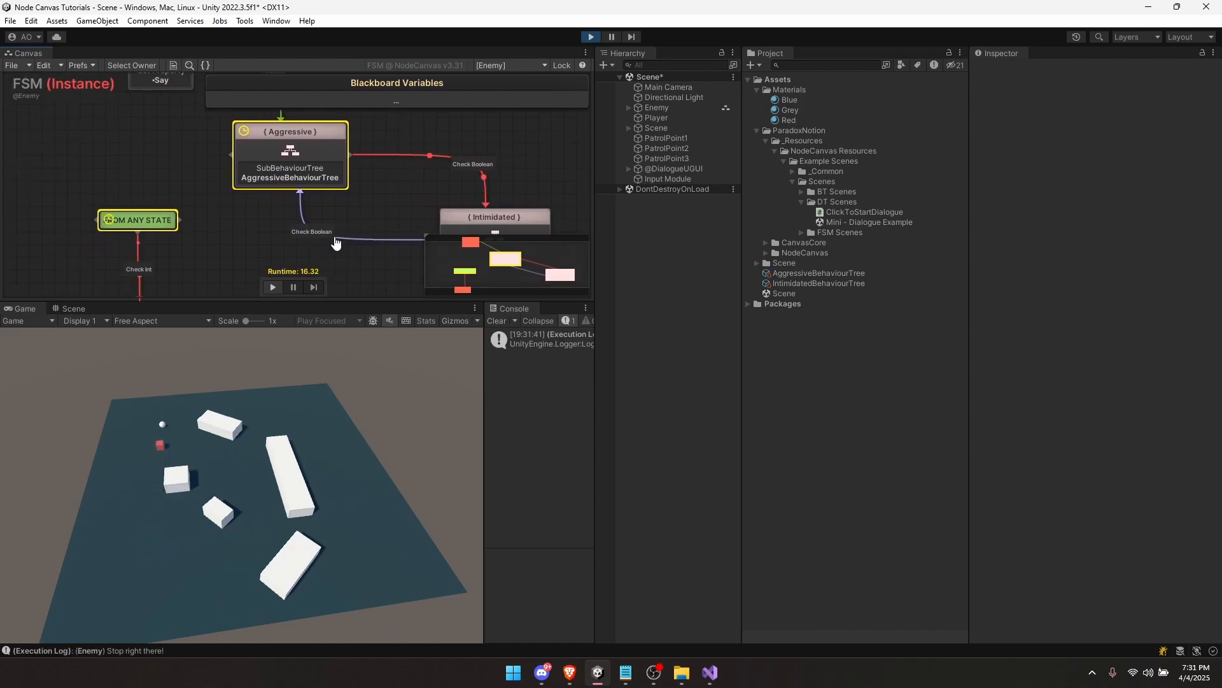
pyautogui.click(729, 108)
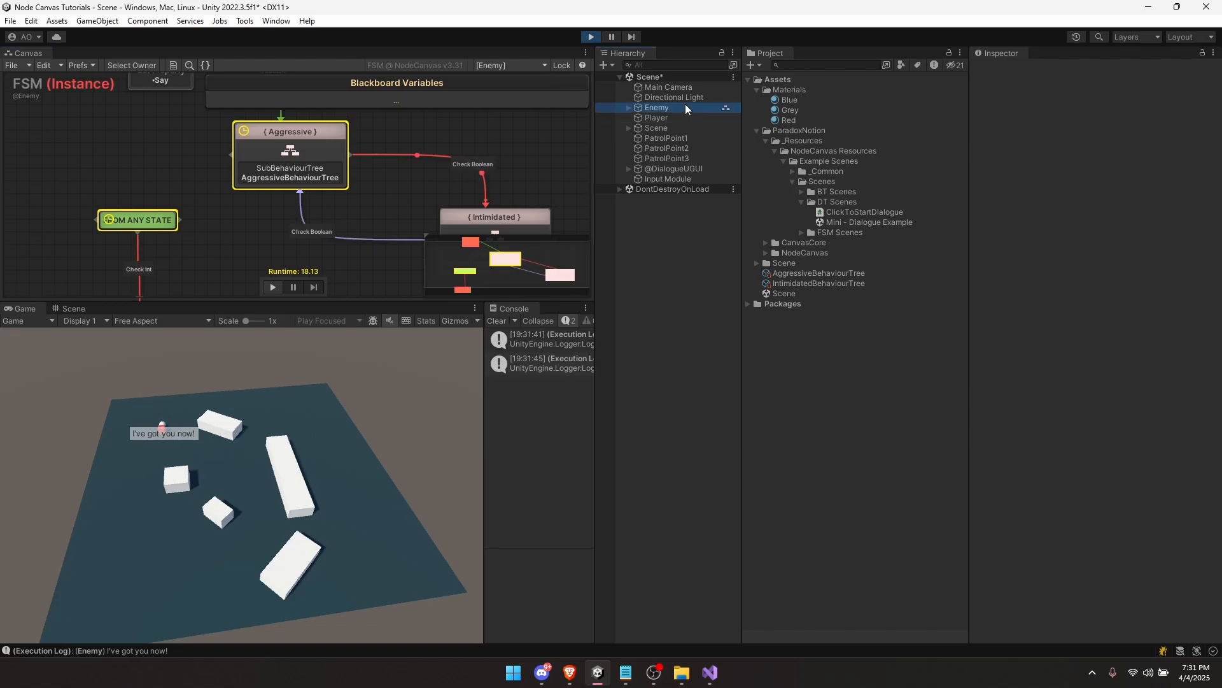
pyautogui.click(1106, 280)
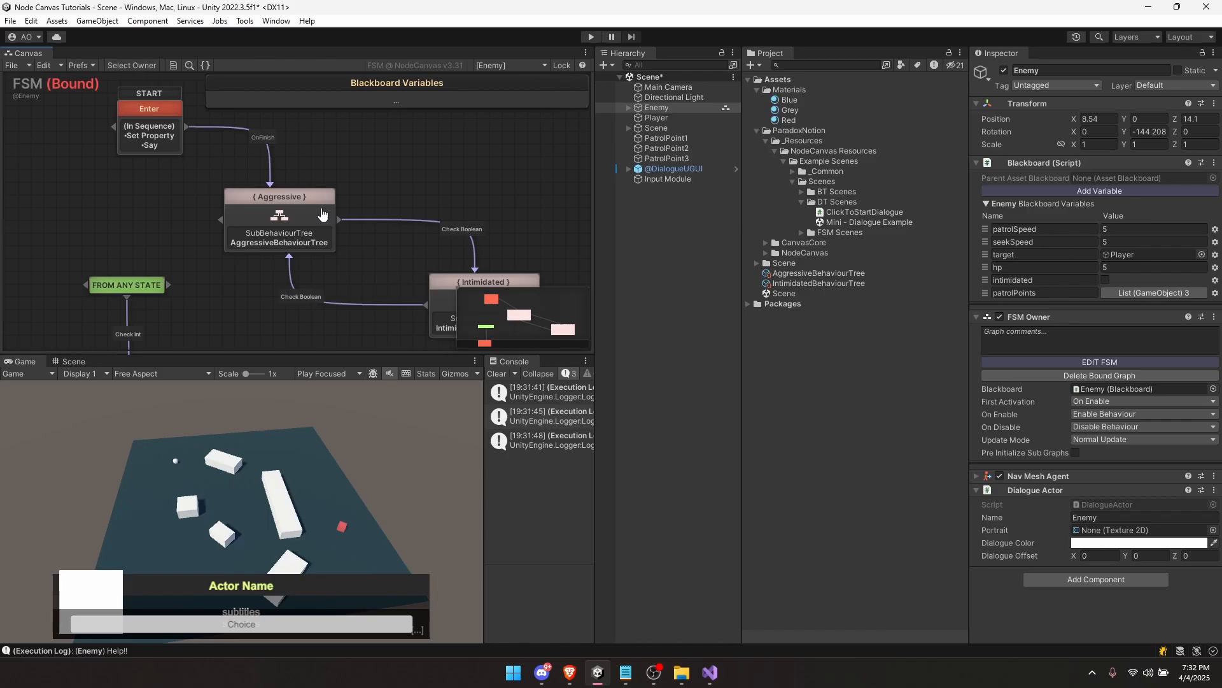
# Step: Open the Aggressive state's behaviour tree and inspect the Debug Log action in the sequence that seeks the target
pyautogui.click(323, 214)
pyautogui.click(405, 176)
pyautogui.moveTo(290, 216); pyautogui.dragTo(420, 253, button='middle')
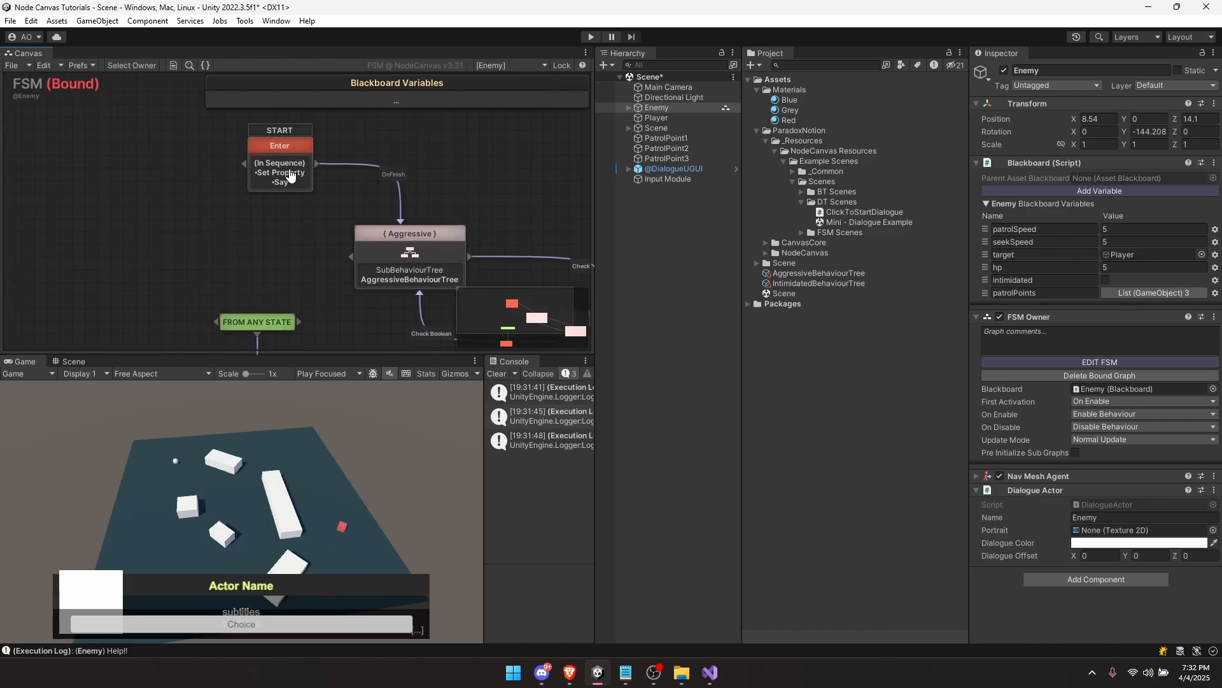
pyautogui.doubleClick(426, 255)
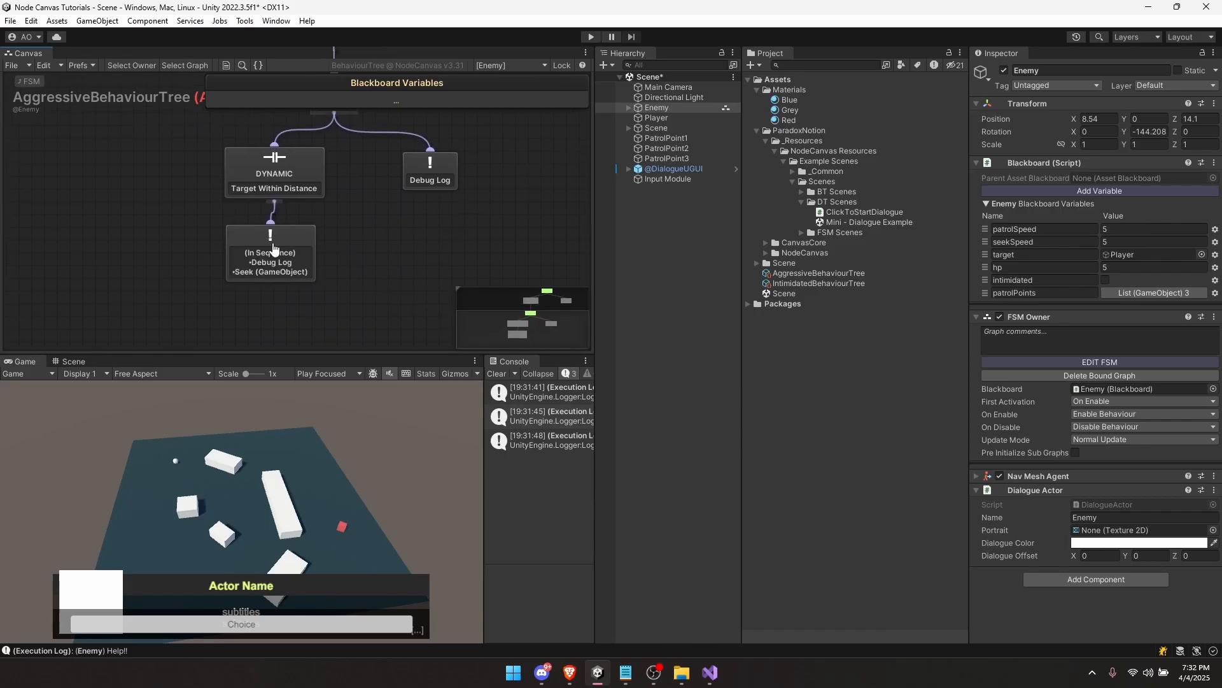
pyautogui.click(270, 251)
pyautogui.moveTo(323, 289); pyautogui.dragTo(383, 304, button='middle')
pyautogui.click(44, 191)
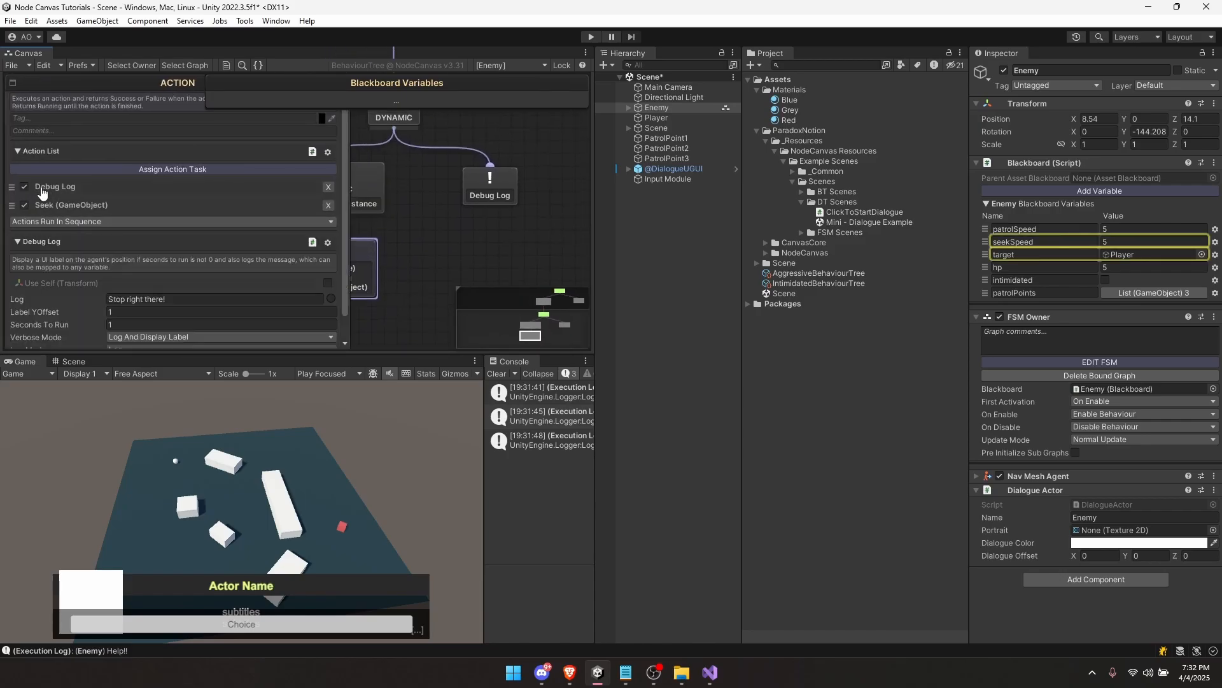
pyautogui.click(42, 190)
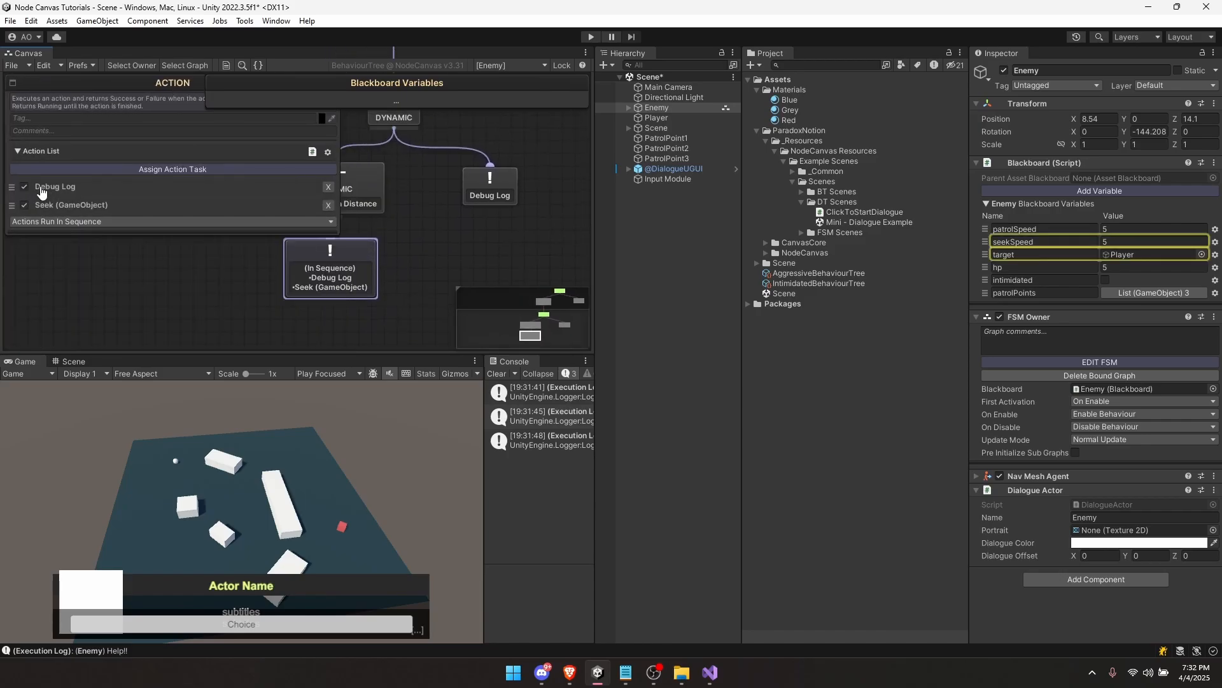
# Step: Add a Say Random action to the Aggressive tree's action sequence that seeks the target
pyautogui.click(181, 170)
pyautogui.write('say')
pyautogui.click(237, 249)
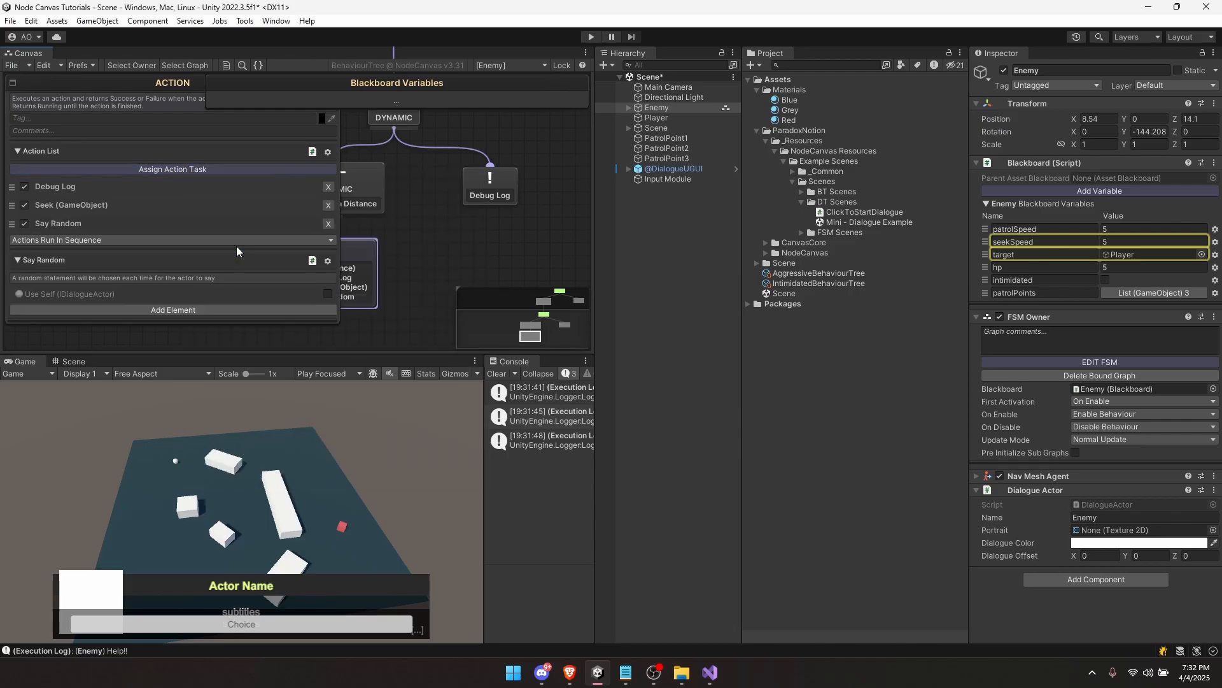
# Step: Give Say Random three statements: "Stop!", "Halt!" and a third one beginning with "Don't m"
pyautogui.click(72, 218)
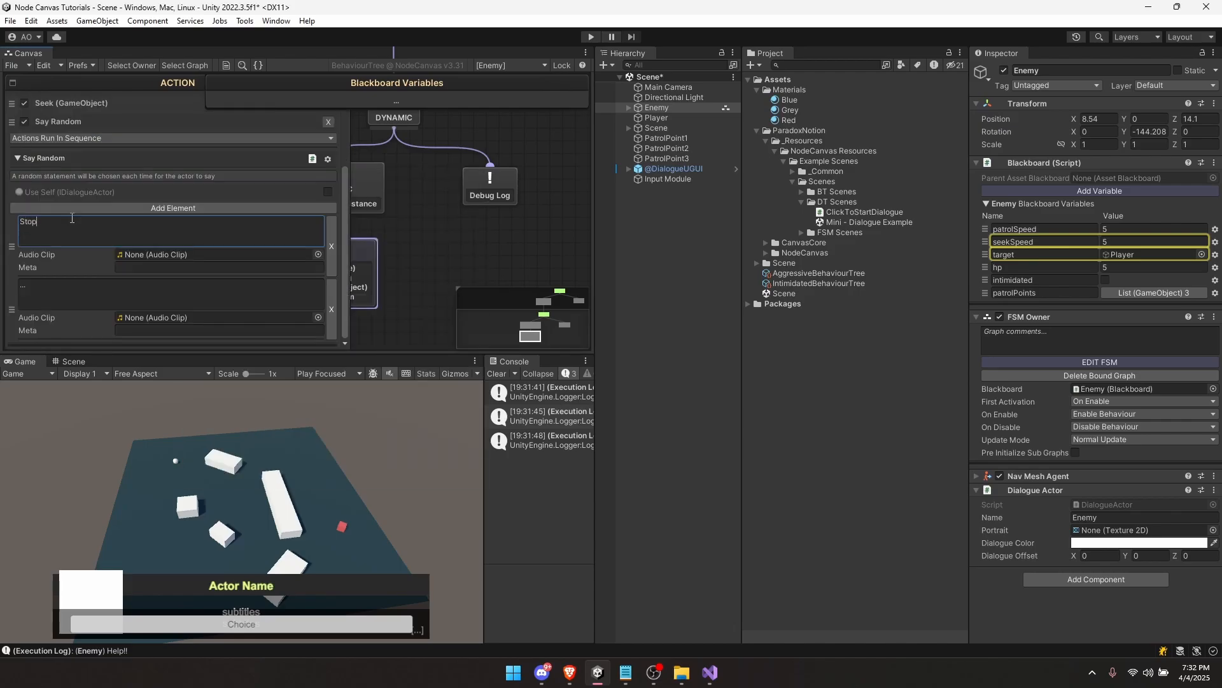
pyautogui.click(63, 292)
pyautogui.write('Halt!')
pyautogui.click(88, 300)
pyautogui.write('Don')
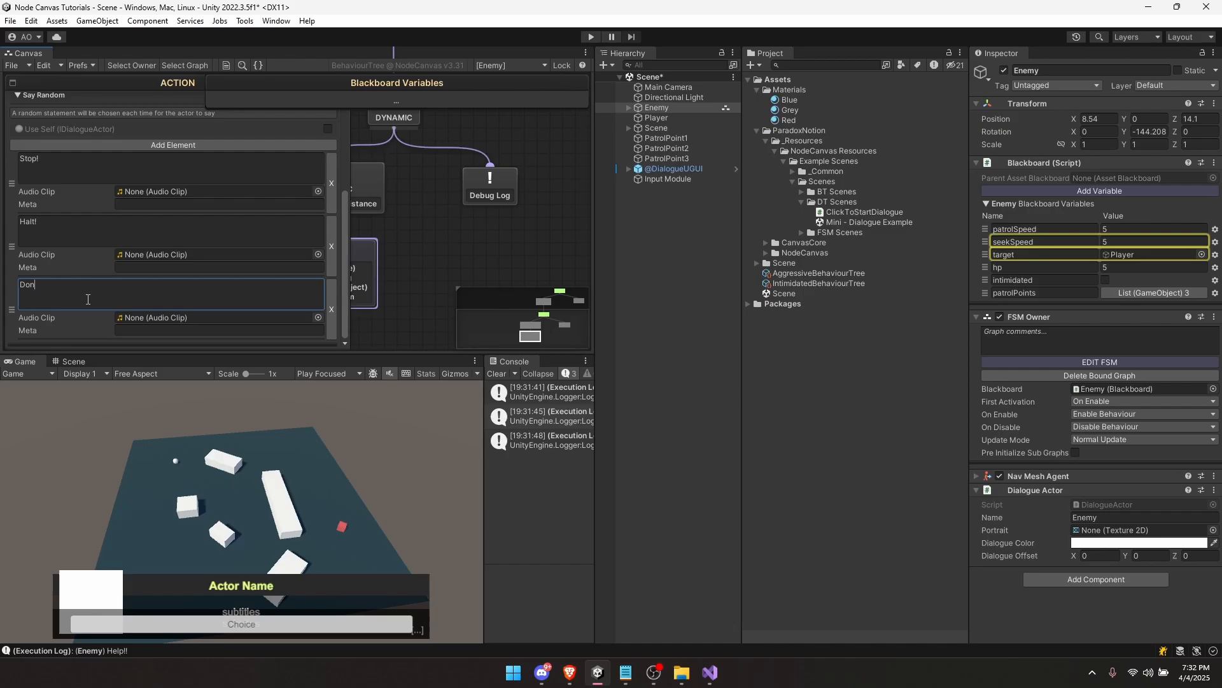
pyautogui.write("'t")
pyautogui.write('m')
# Step: Remove the Debug Log action from the sequence and place Say Random before Seek (GameObject)
pyautogui.click(372, 252)
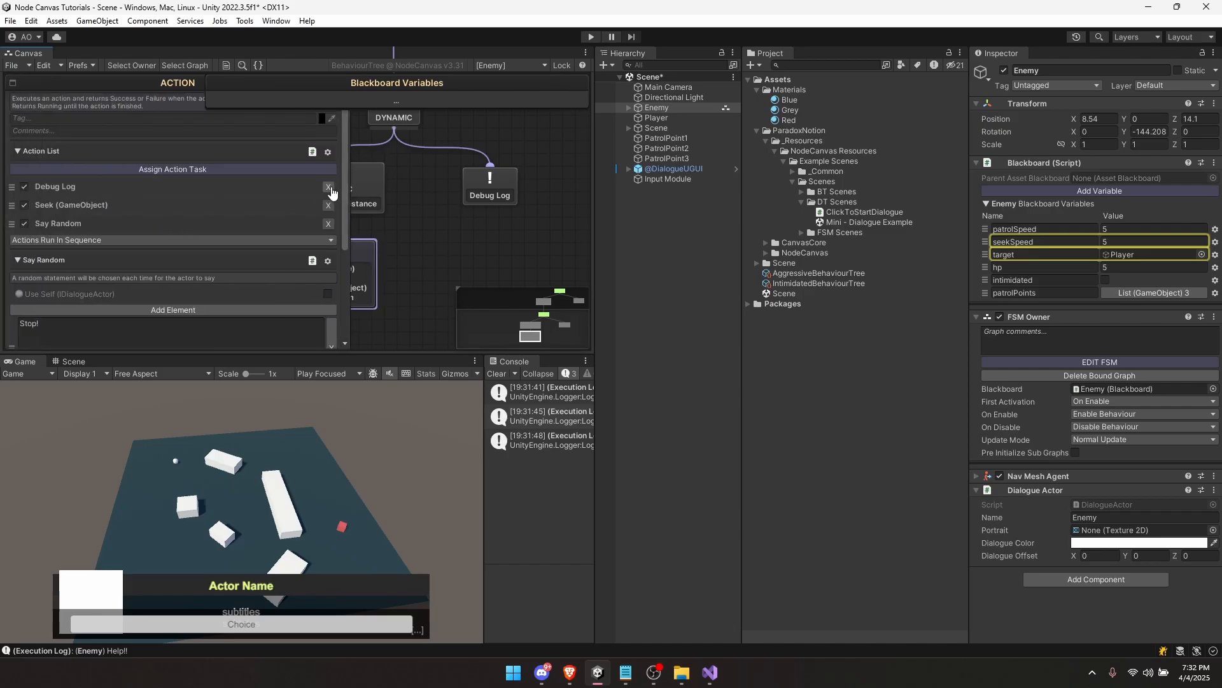
pyautogui.click(328, 187)
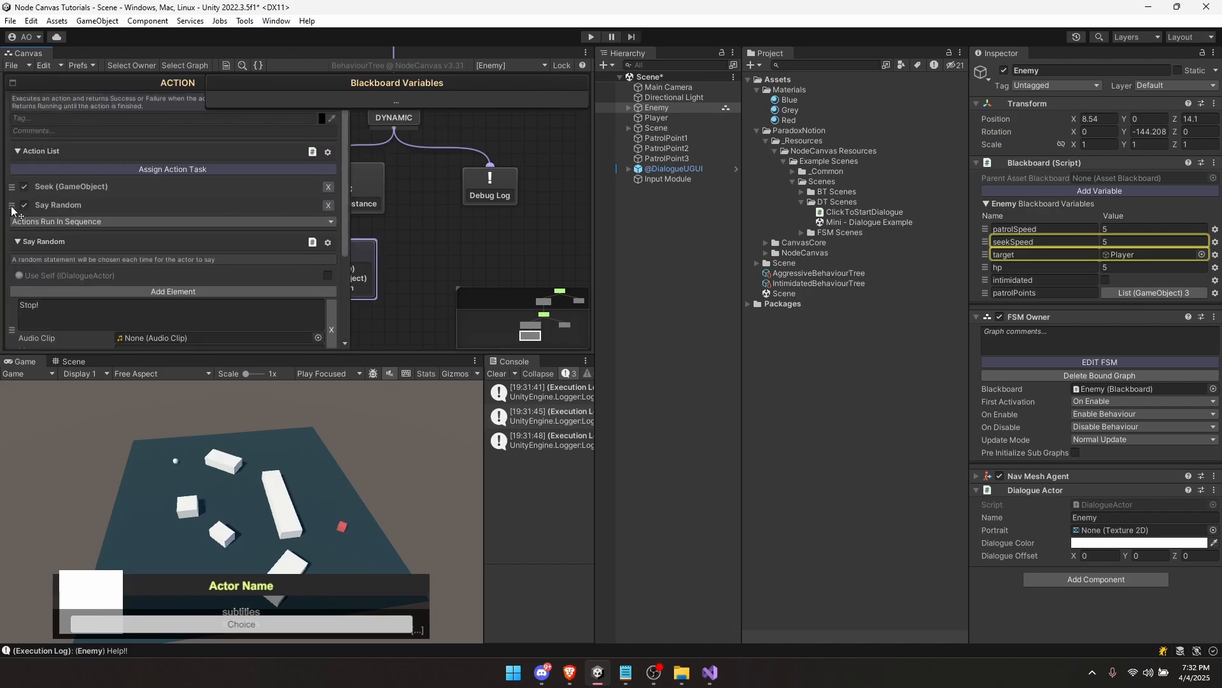
pyautogui.moveTo(12, 211); pyautogui.dragTo(13, 186)
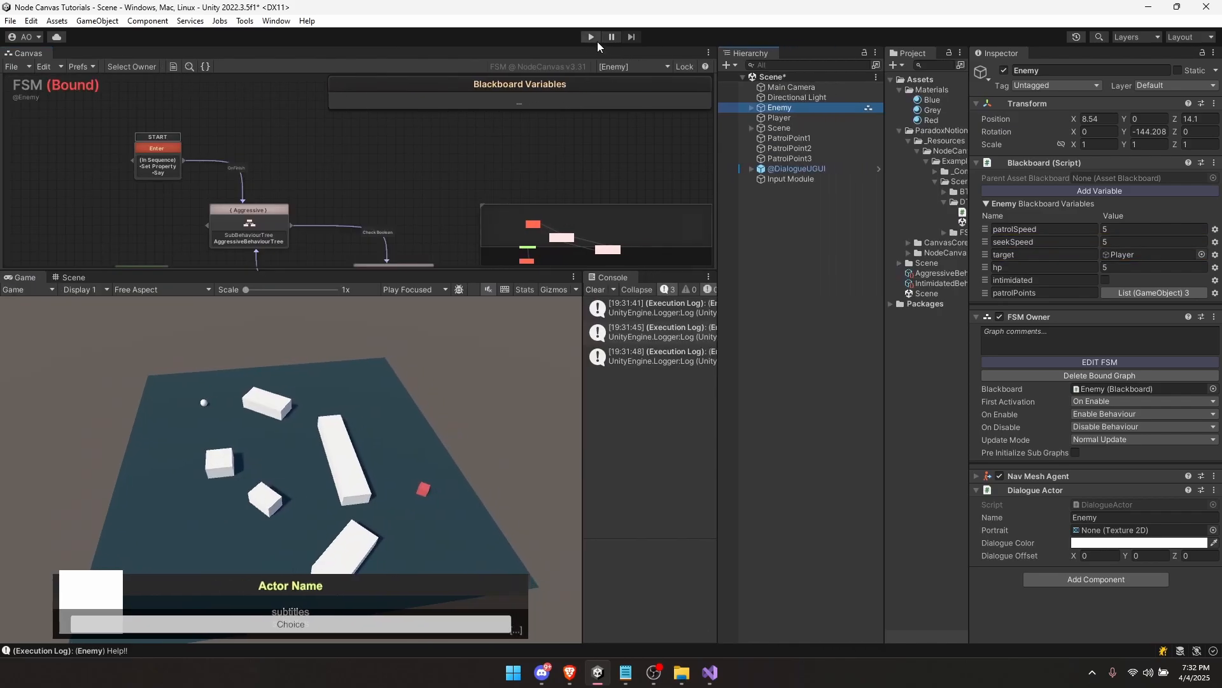
# Step: Play the scene, advance the Enemy's dialogue lines and enlarge the graph view to watch the FSM running
pyautogui.click(591, 36)
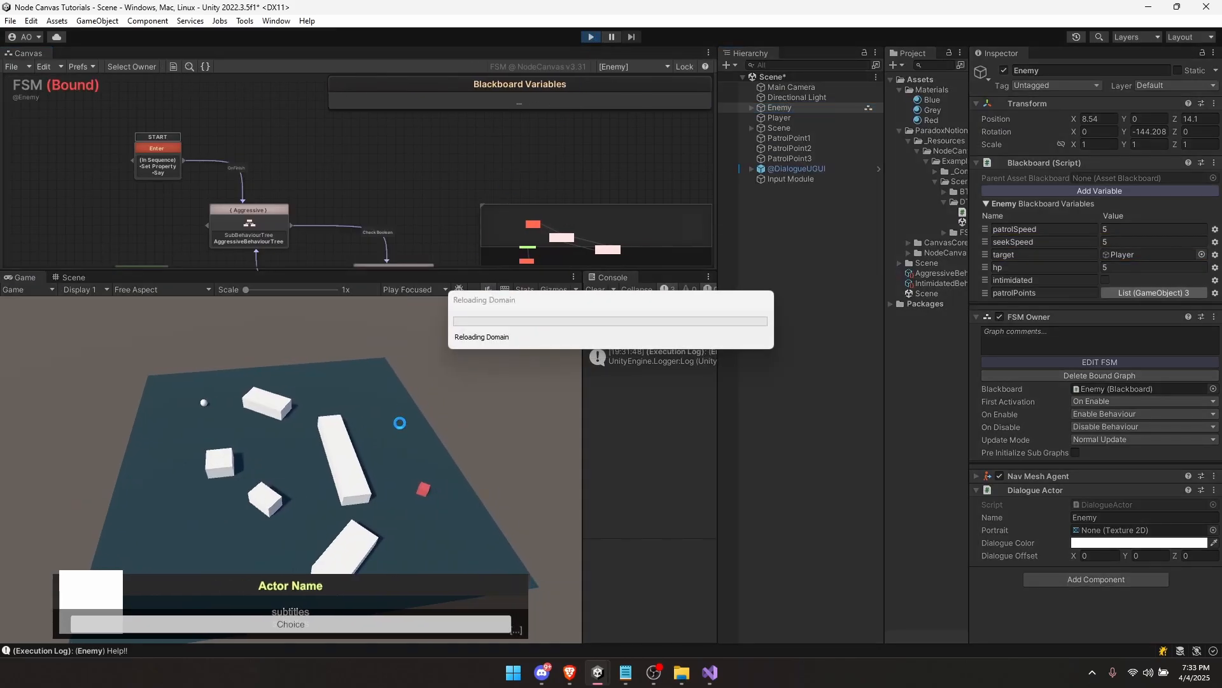
pyautogui.click(515, 634)
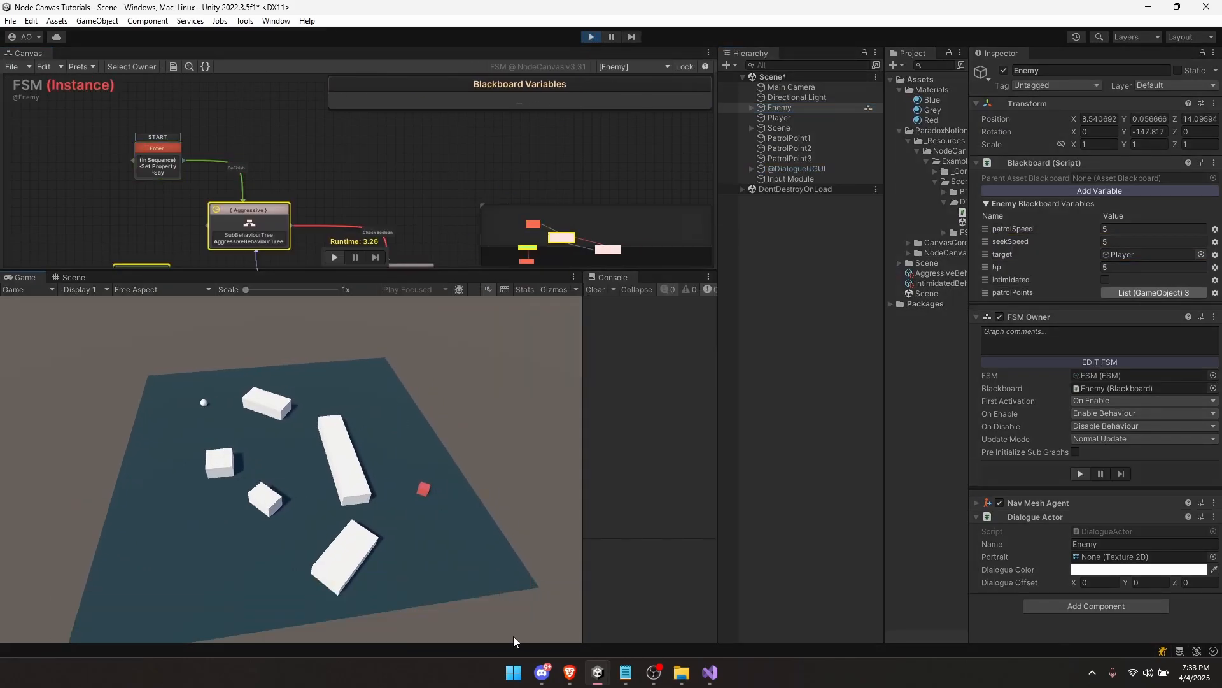
pyautogui.moveTo(466, 258); pyautogui.dragTo(454, 188, button='middle')
pyautogui.moveTo(446, 271); pyautogui.dragTo(446, 355)
pyautogui.moveTo(296, 197); pyautogui.dragTo(423, 240, button='middle')
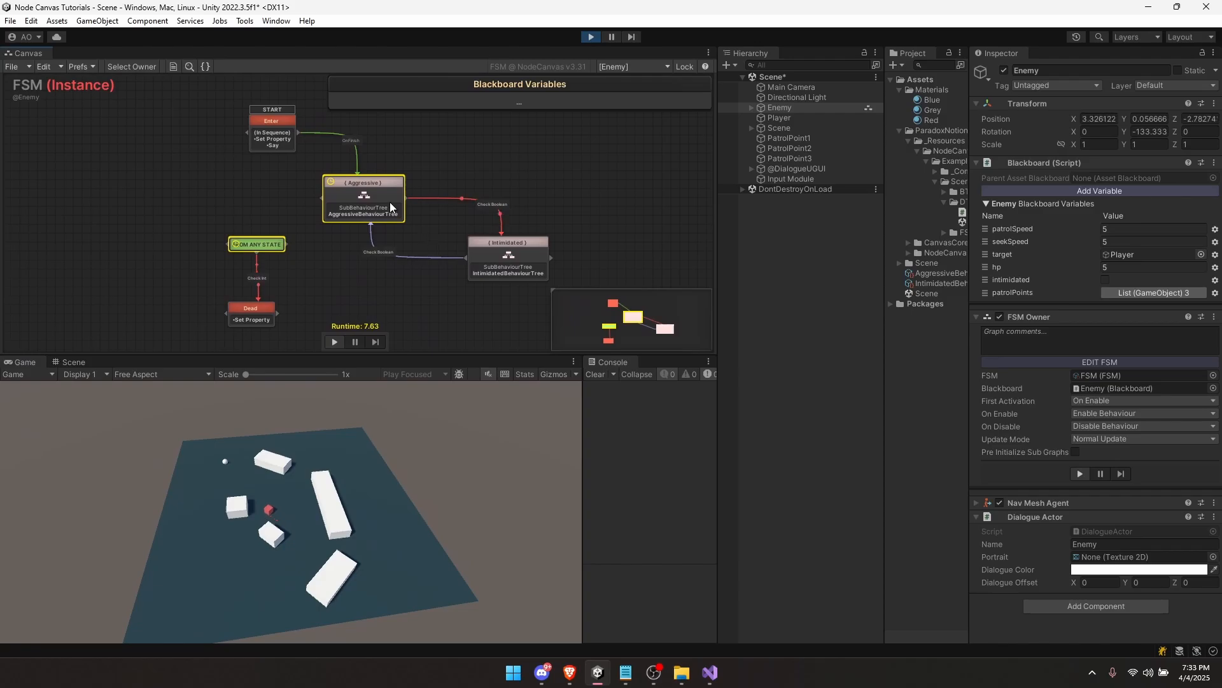
pyautogui.click(454, 575)
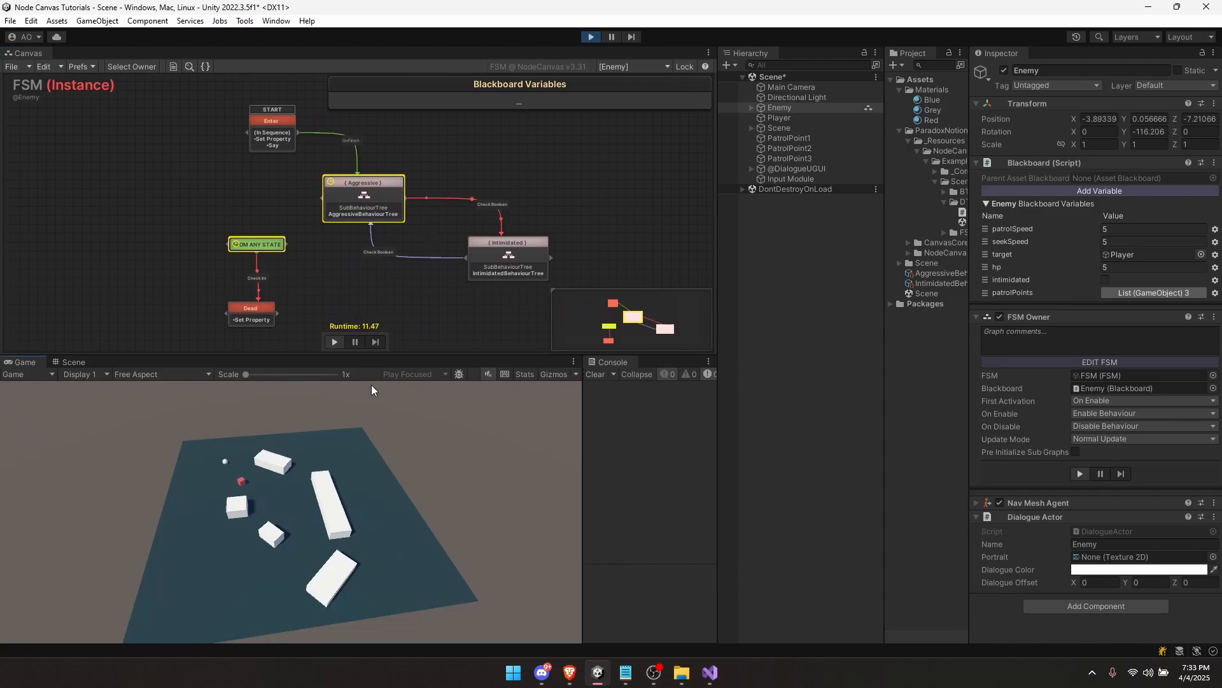
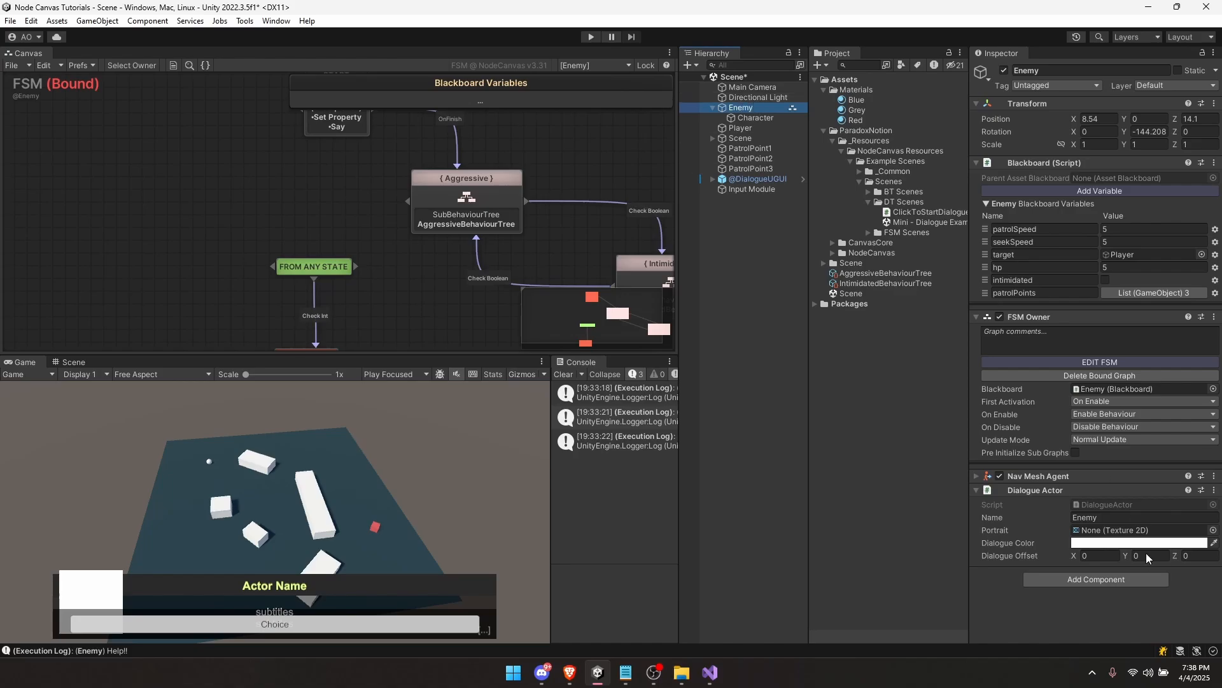
# Step: Add a Dialogue Tree Controller component to the Enemy and open its bound dialogue tree for editing
pyautogui.click(1123, 578)
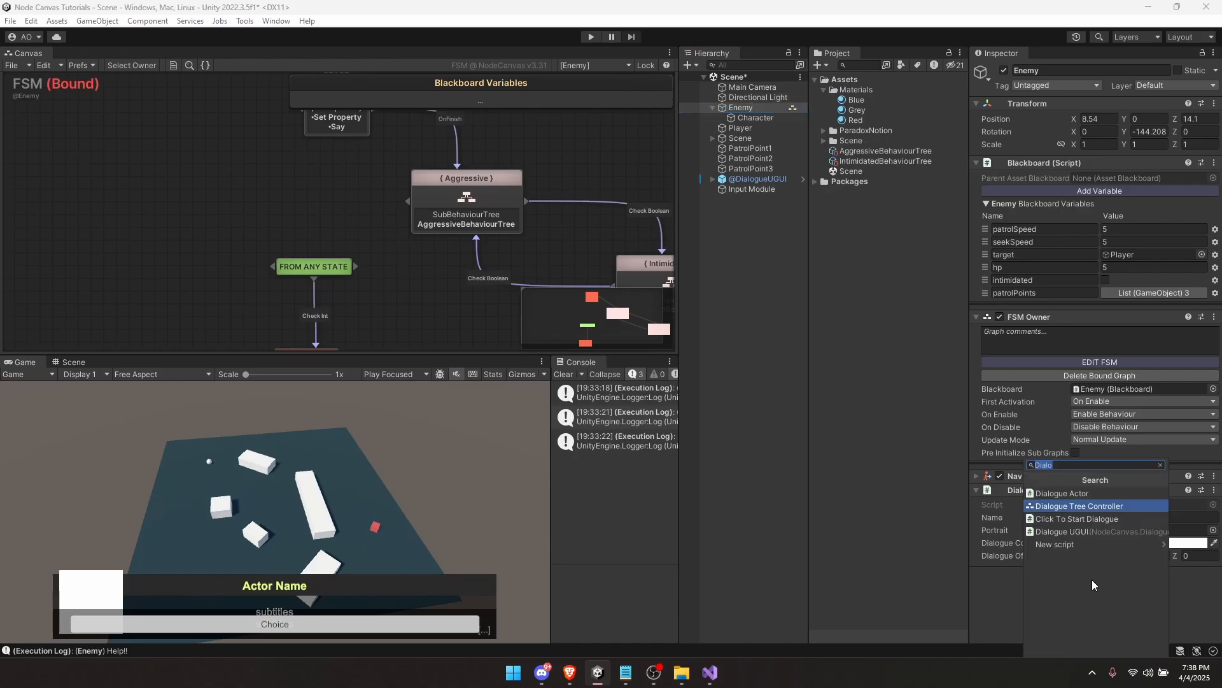
pyautogui.click(1083, 505)
pyautogui.scroll(-5, 1099, 382)
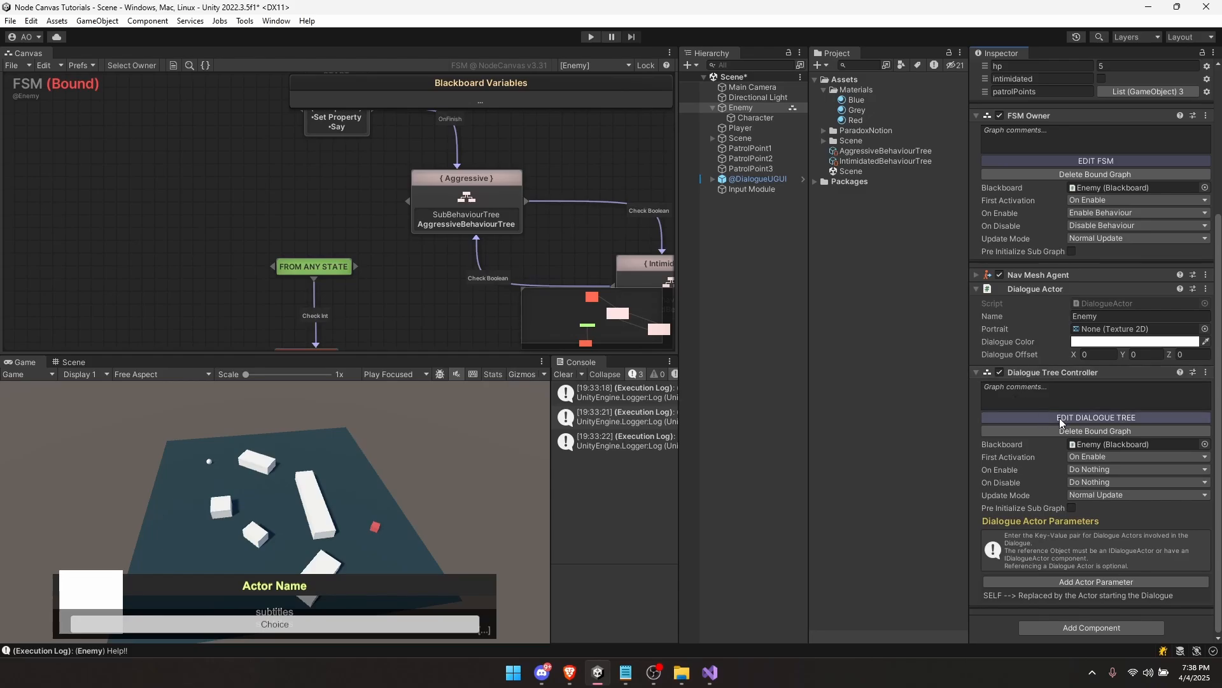
pyautogui.click(1096, 417)
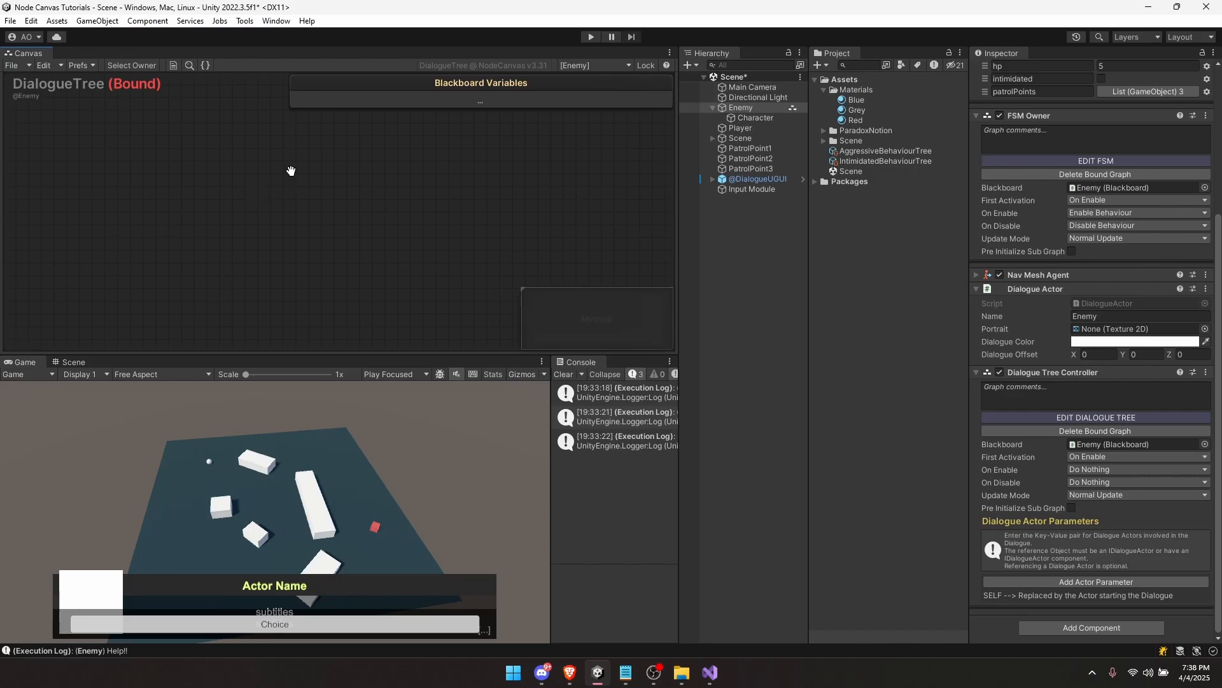
# Step: Add a Say node as the start of the dialogue tree with the text "I've got you now!"
pyautogui.rightClick(303, 207)
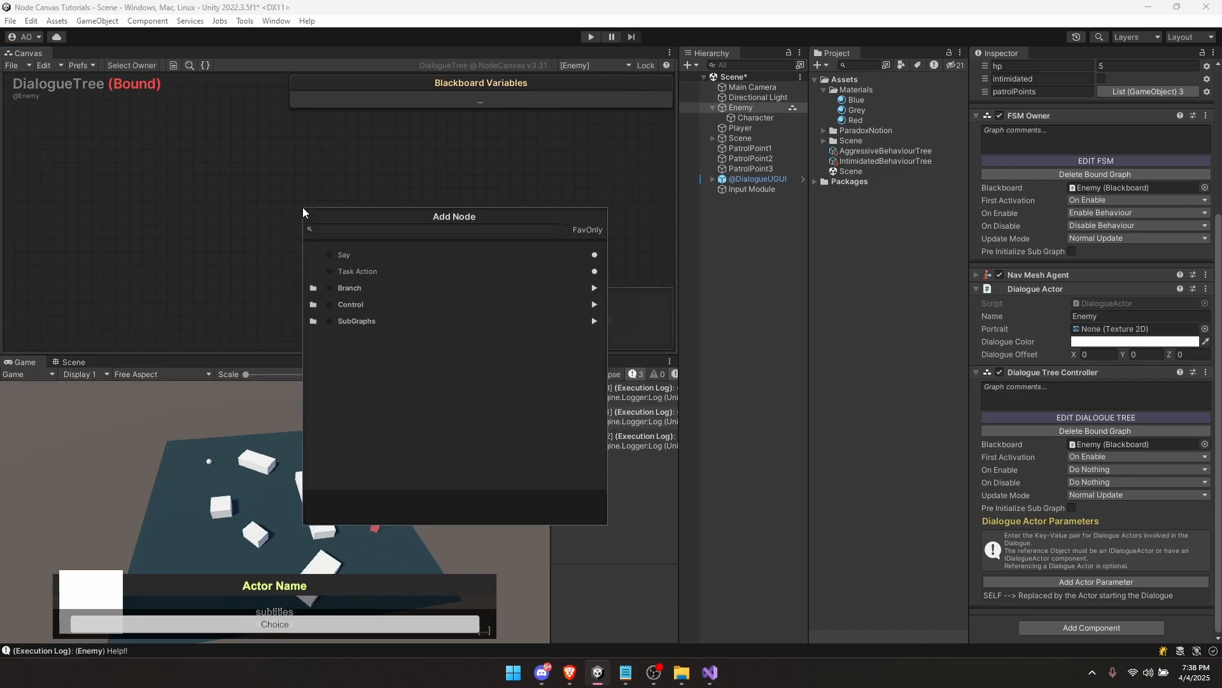
pyautogui.click(364, 255)
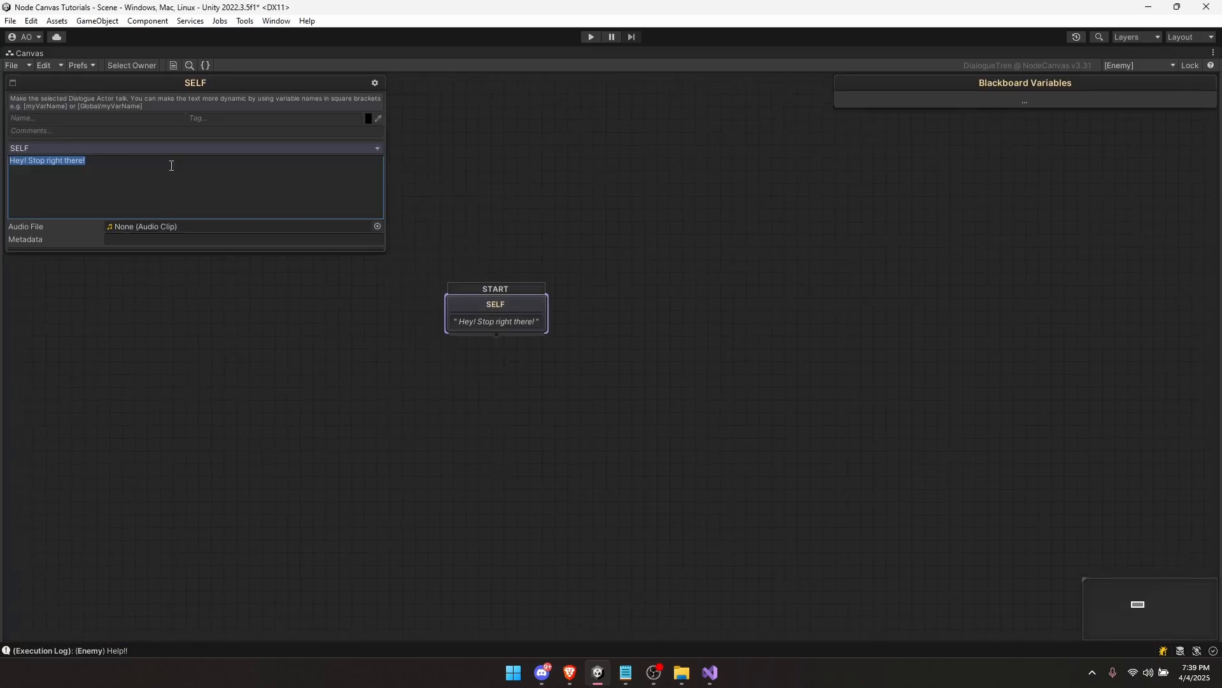
pyautogui.write("I've got you now!")
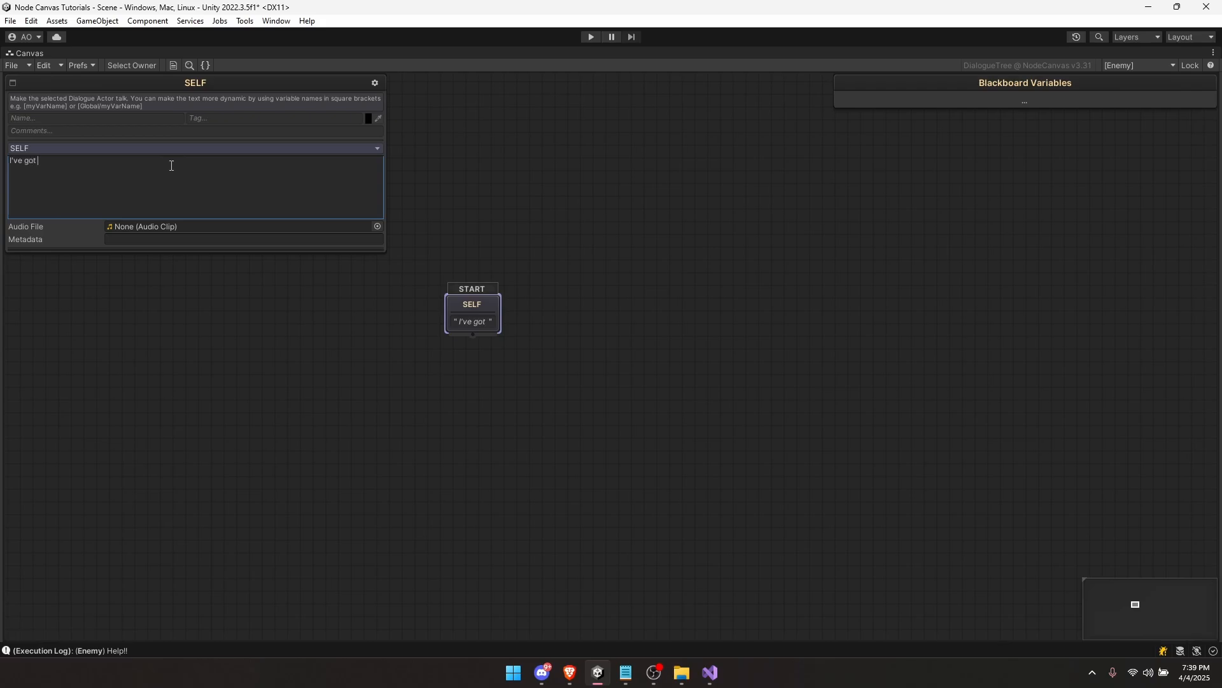
# Step: Add three more Say nodes and arrange them in a row beneath the start node
pyautogui.rightClick(493, 364)
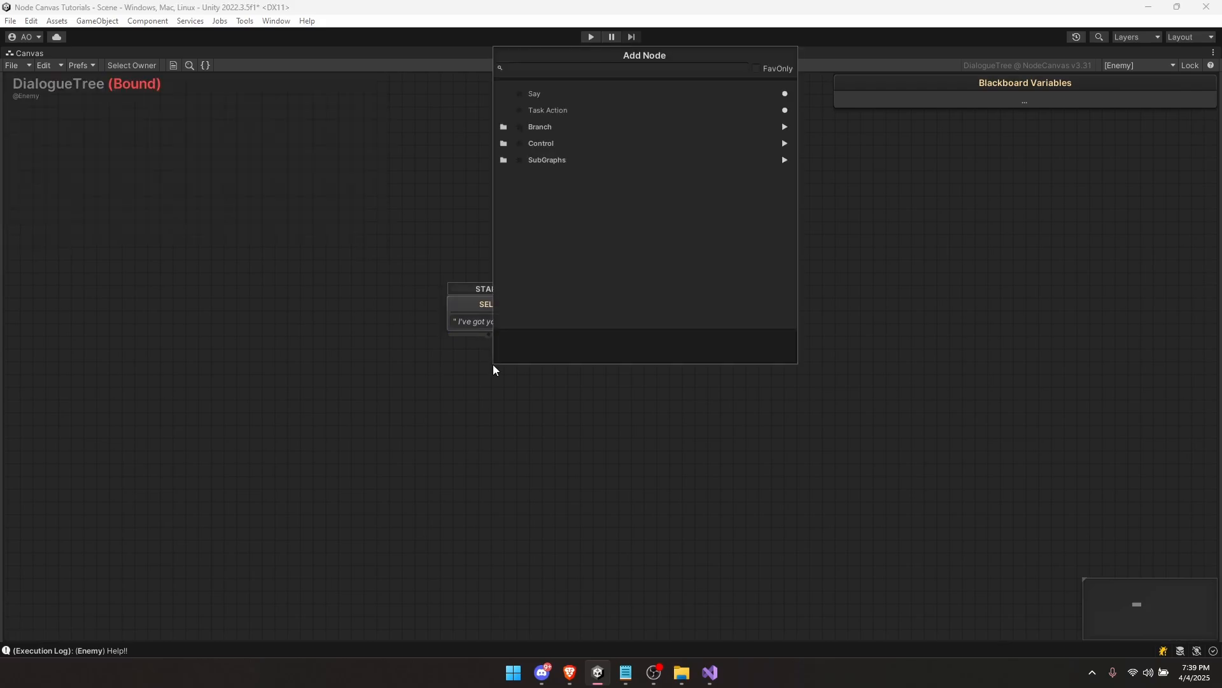
pyautogui.click(554, 93)
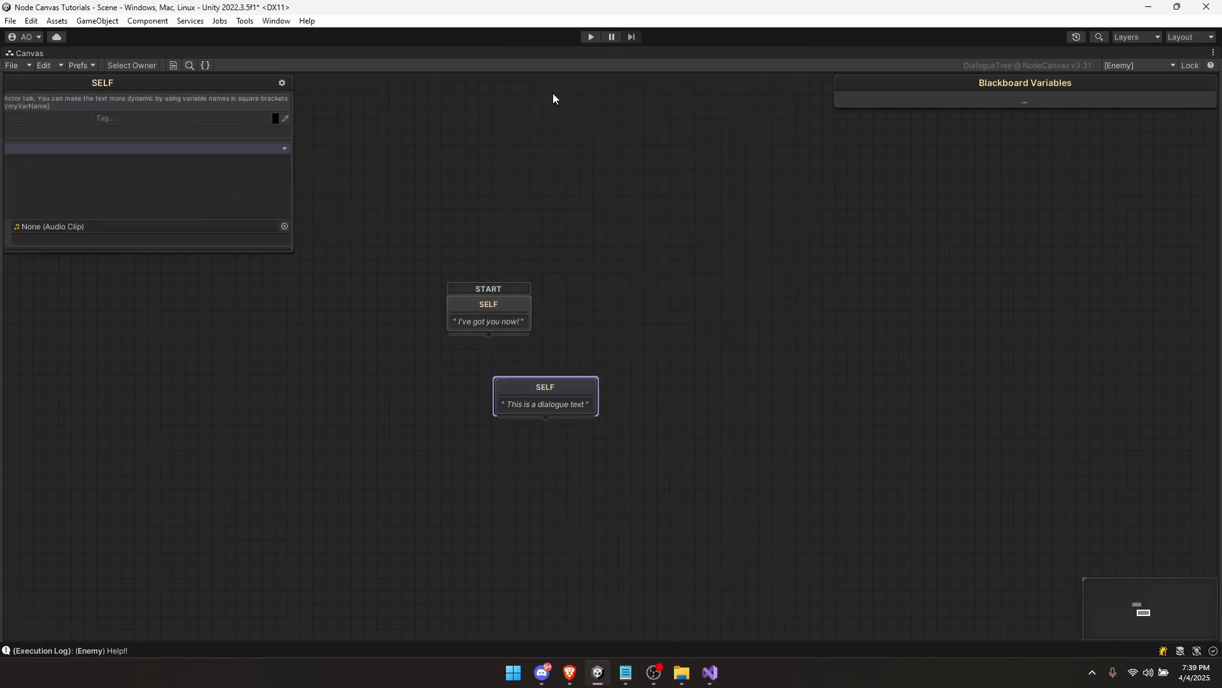
pyautogui.moveTo(545, 382); pyautogui.dragTo(395, 382)
pyautogui.click(490, 386)
pyautogui.rightClick(491, 382)
pyautogui.click(555, 102)
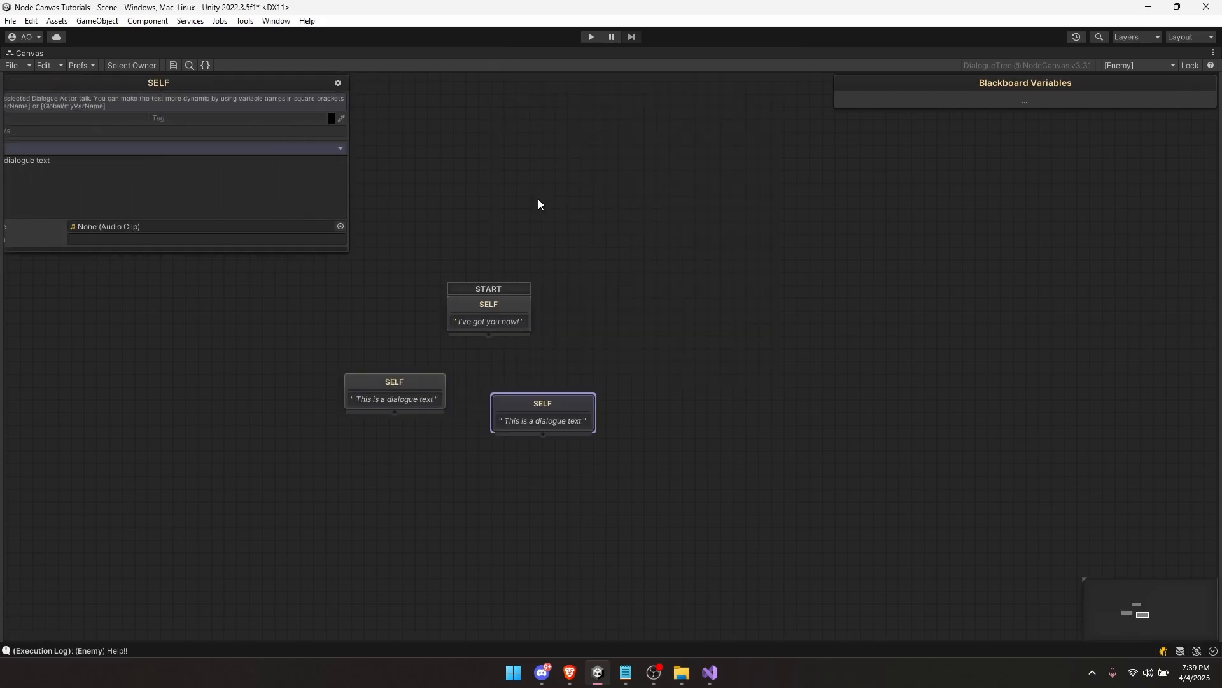
pyautogui.moveTo(539, 416)
pyautogui.mouseDown()
pyautogui.moveTo(540, 395)
pyautogui.moveTo(591, 398)
pyautogui.moveTo(537, 401)
pyautogui.mouseUp()
pyautogui.rightClick(703, 382)
pyautogui.click(798, 110)
pyautogui.moveTo(724, 409); pyautogui.dragTo(627, 391)
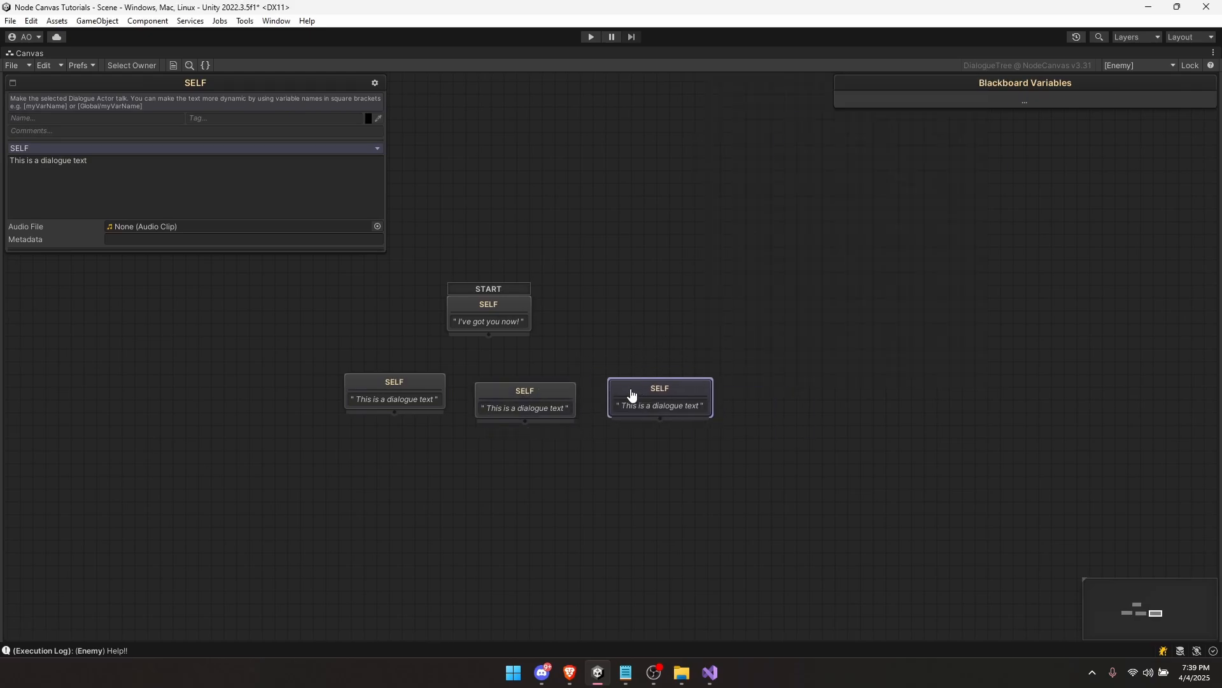
# Step: Set the three Say nodes' texts, in row order, to "You scoundrel!", "You scumbag!" and "You jerk!"
pyautogui.click(412, 391)
pyautogui.click(112, 162)
pyautogui.write('You scoundrel!')
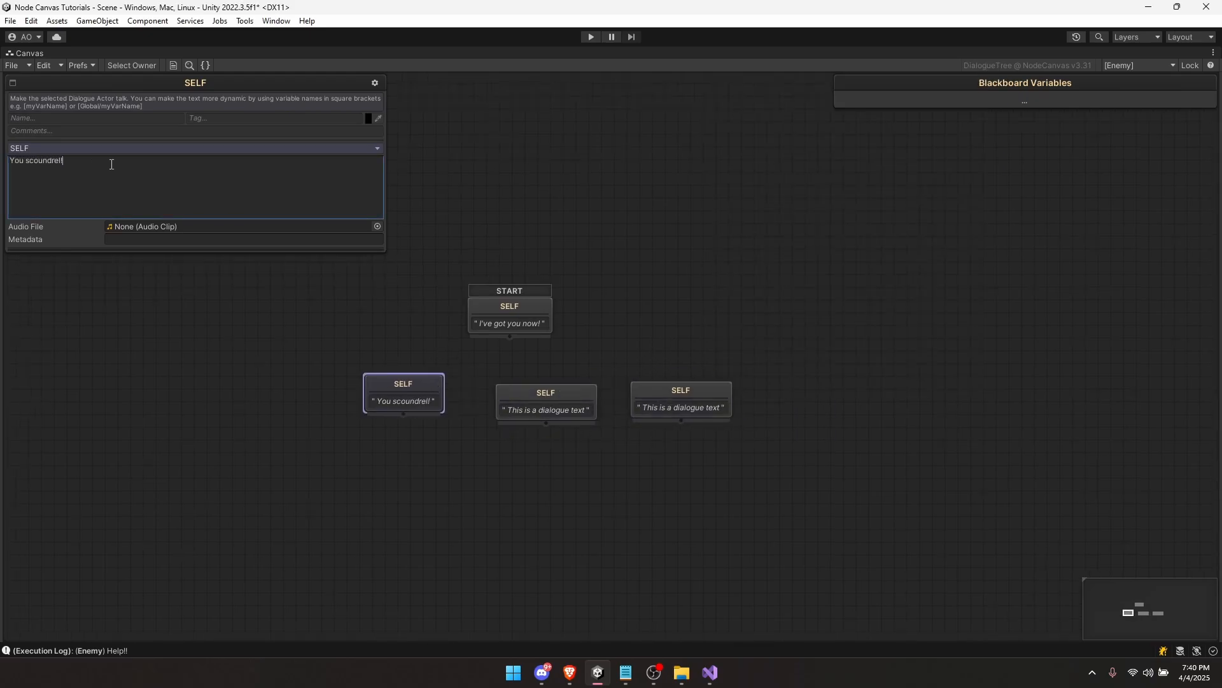
pyautogui.click(546, 402)
pyautogui.click(215, 188)
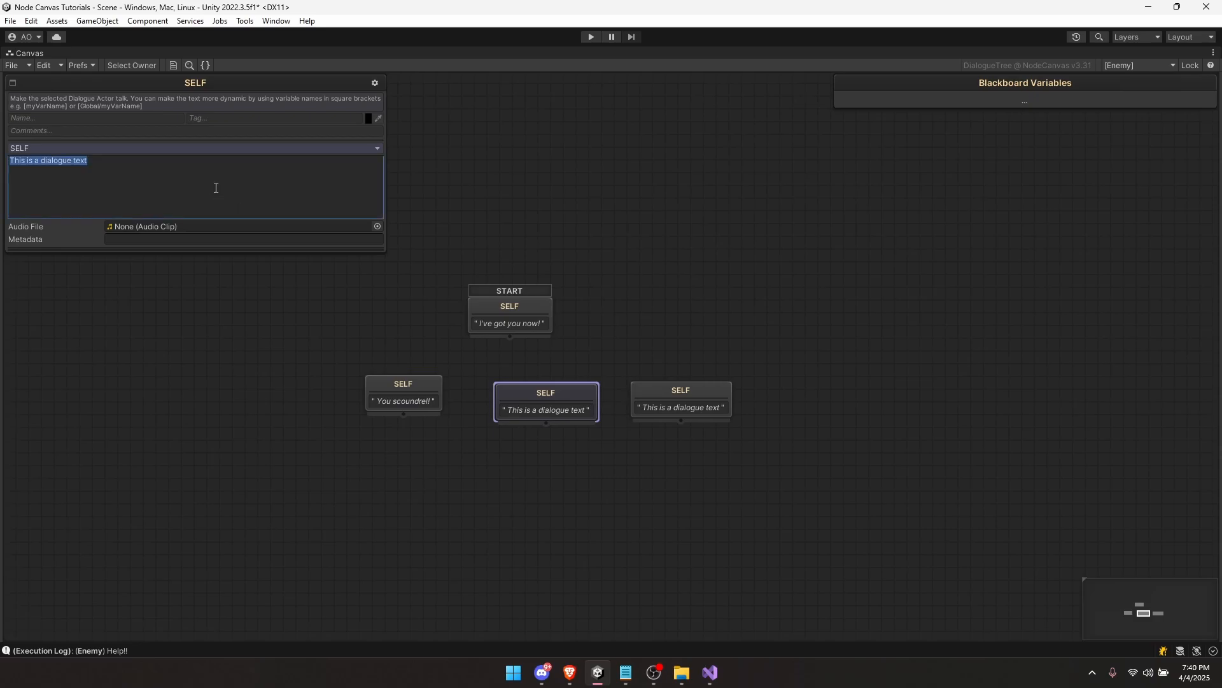
pyautogui.write('You sc')
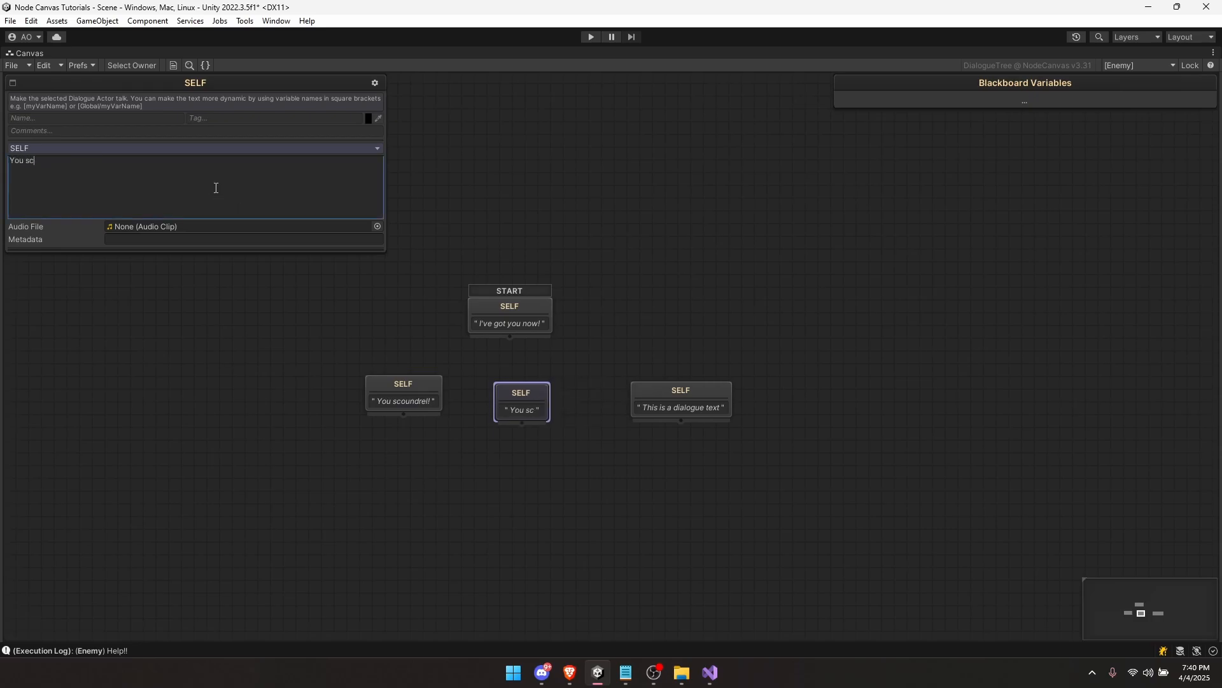
pyautogui.write('umbag!')
pyautogui.click(676, 401)
pyautogui.click(138, 161)
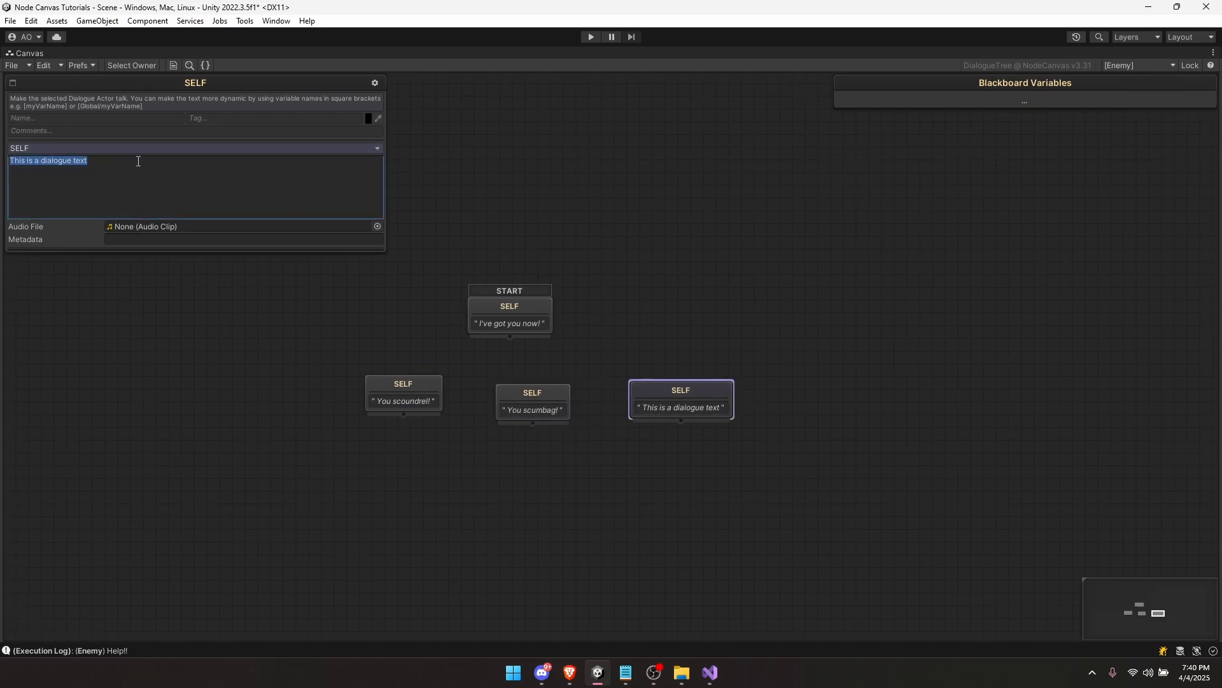
pyautogui.write('You jerk!')
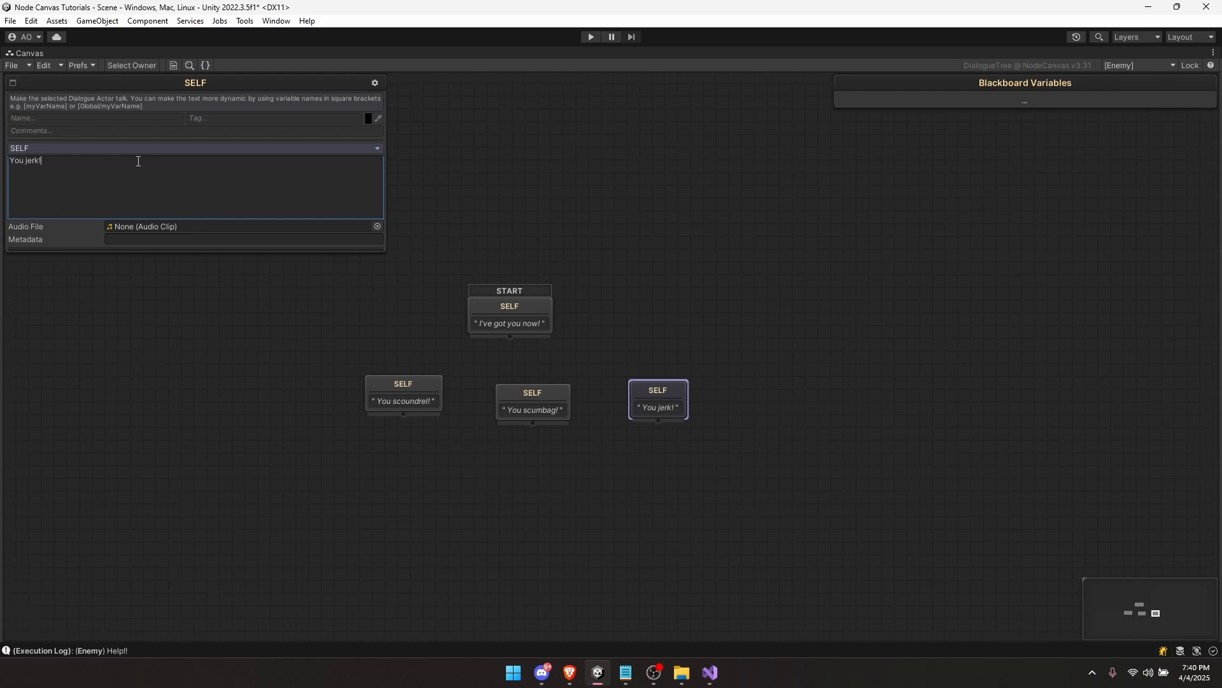
# Step: Move the start node up and place a Probability Selector node between it and the row of three Say nodes
pyautogui.click(461, 363)
pyautogui.moveTo(521, 304); pyautogui.dragTo(537, 223)
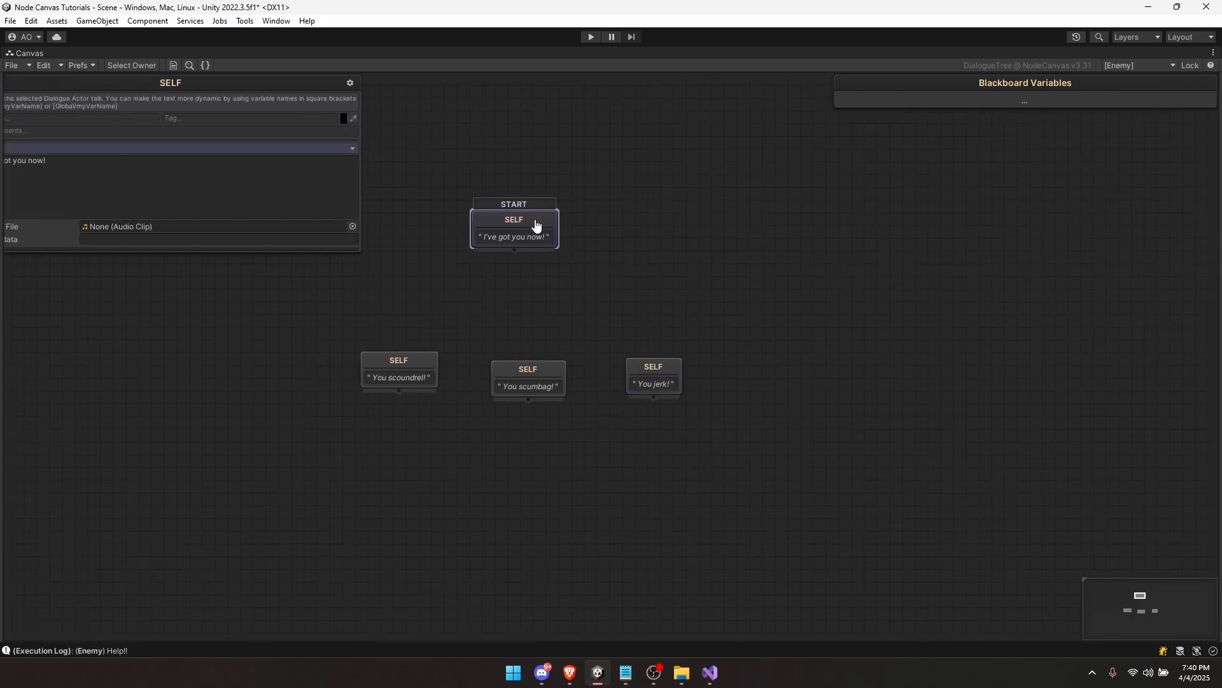
pyautogui.click(519, 270)
pyautogui.rightClick(522, 287)
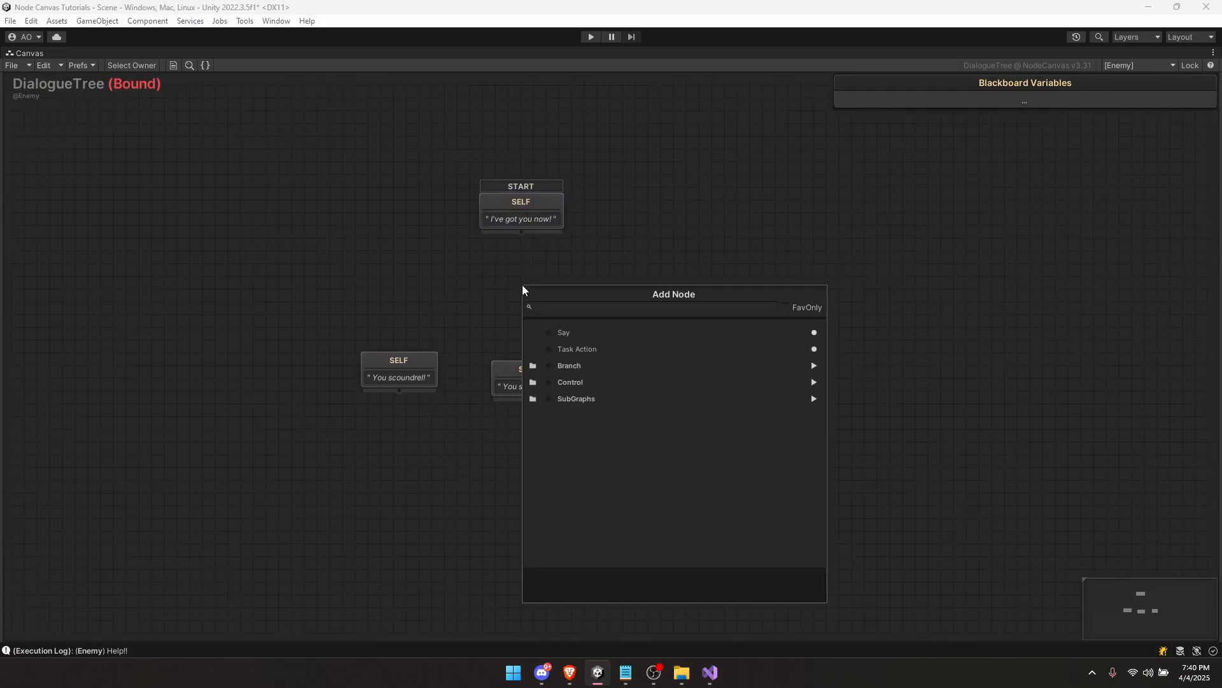
pyautogui.click(573, 365)
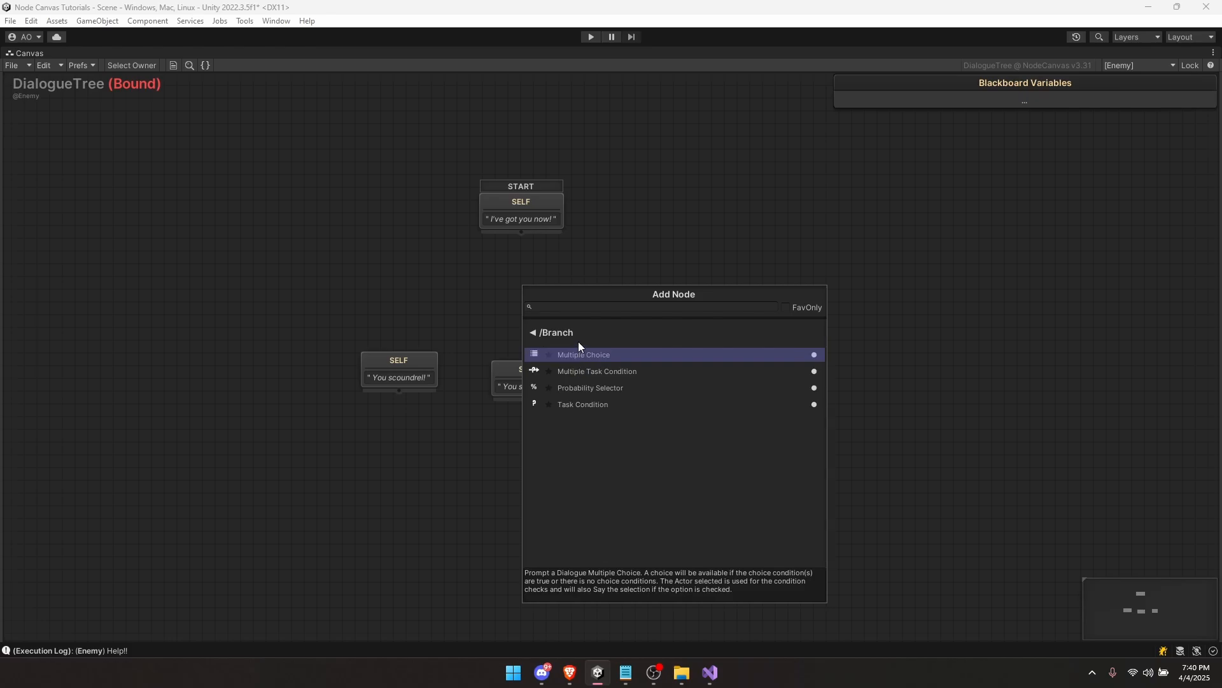
pyautogui.click(606, 387)
pyautogui.moveTo(551, 316); pyautogui.dragTo(537, 278)
# Step: Connect the Probability Selector to all three Say nodes and try a weight of 2 on the first branch
pyautogui.moveTo(534, 301); pyautogui.dragTo(408, 365)
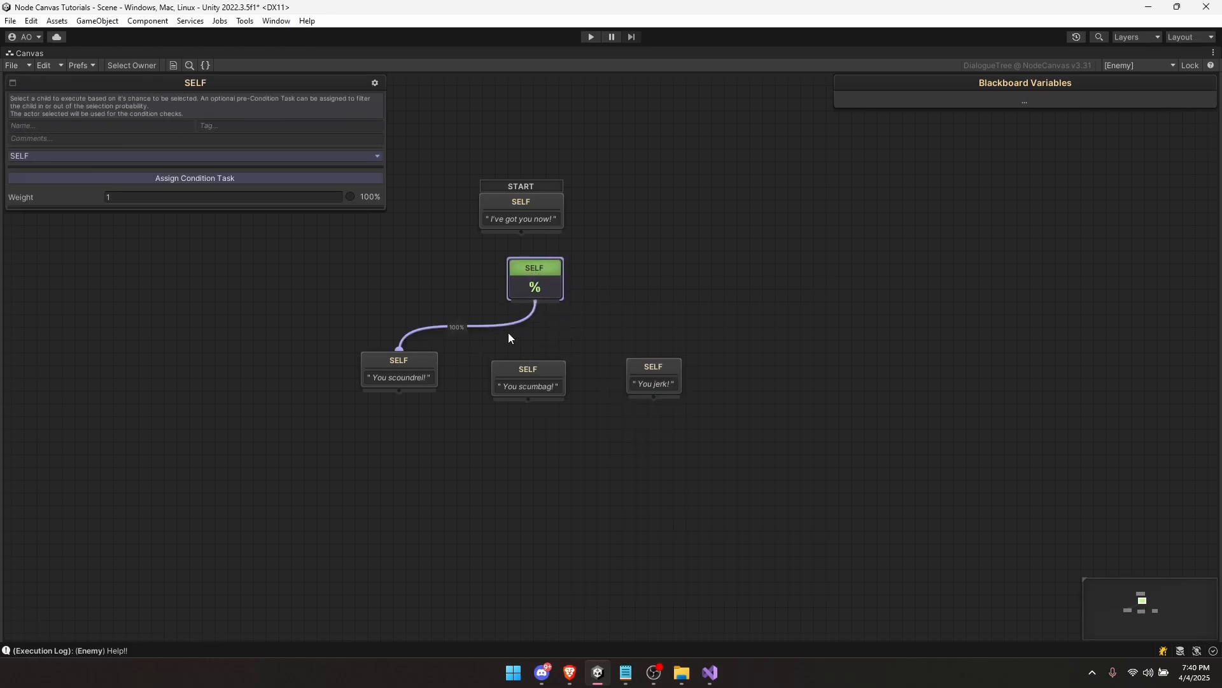
pyautogui.moveTo(535, 301); pyautogui.dragTo(529, 371)
pyautogui.moveTo(535, 301); pyautogui.dragTo(640, 368)
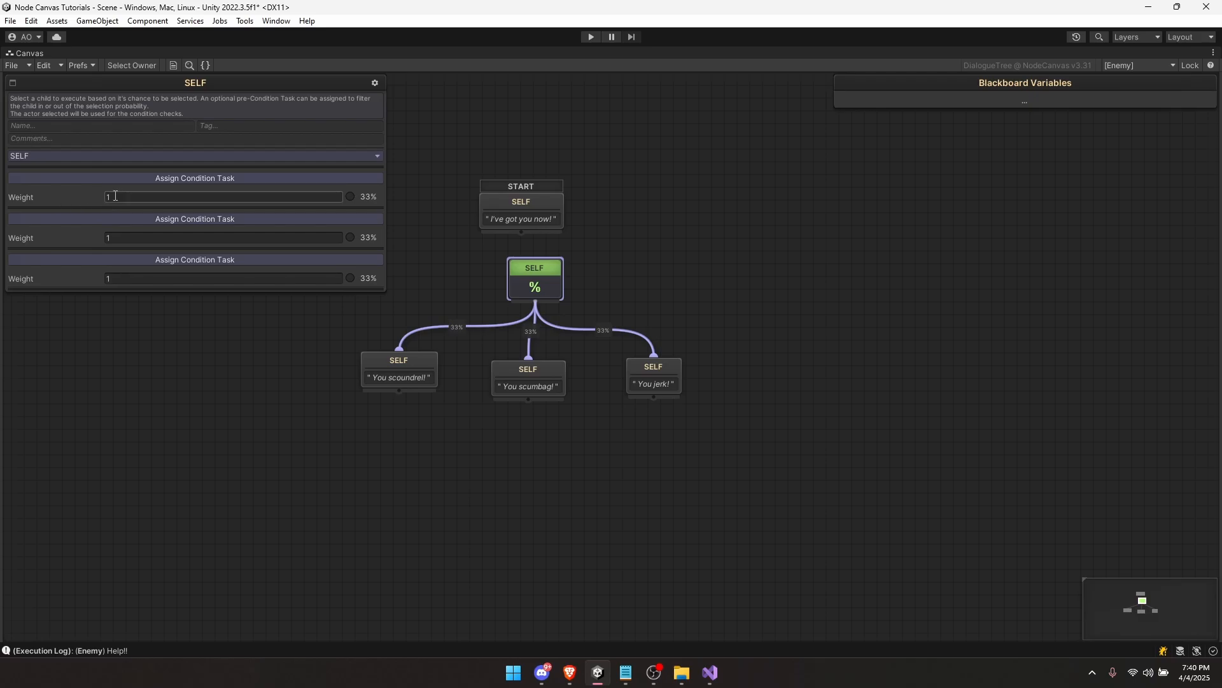
pyautogui.write('2')
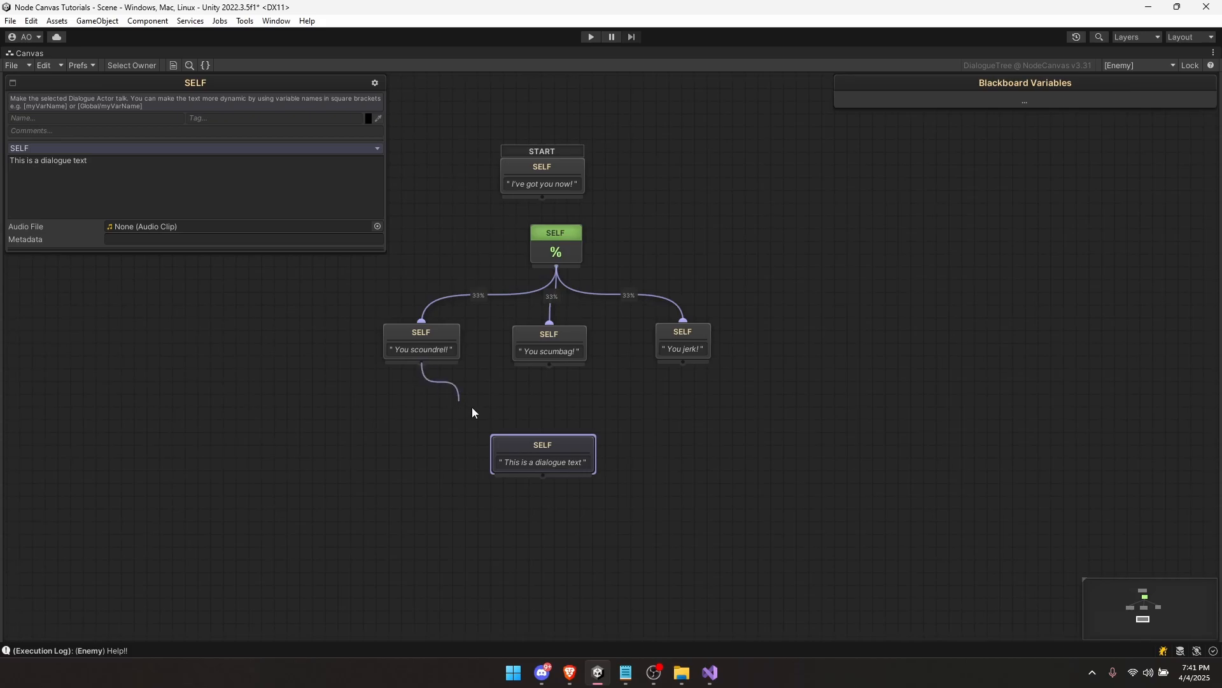
# Step: Connect the three insult Say nodes to the new Say node beneath and make its line begin "What do you have to say for your"
pyautogui.moveTo(471, 406); pyautogui.dragTo(532, 444)
pyautogui.moveTo(548, 366); pyautogui.dragTo(551, 440)
pyautogui.click(189, 191)
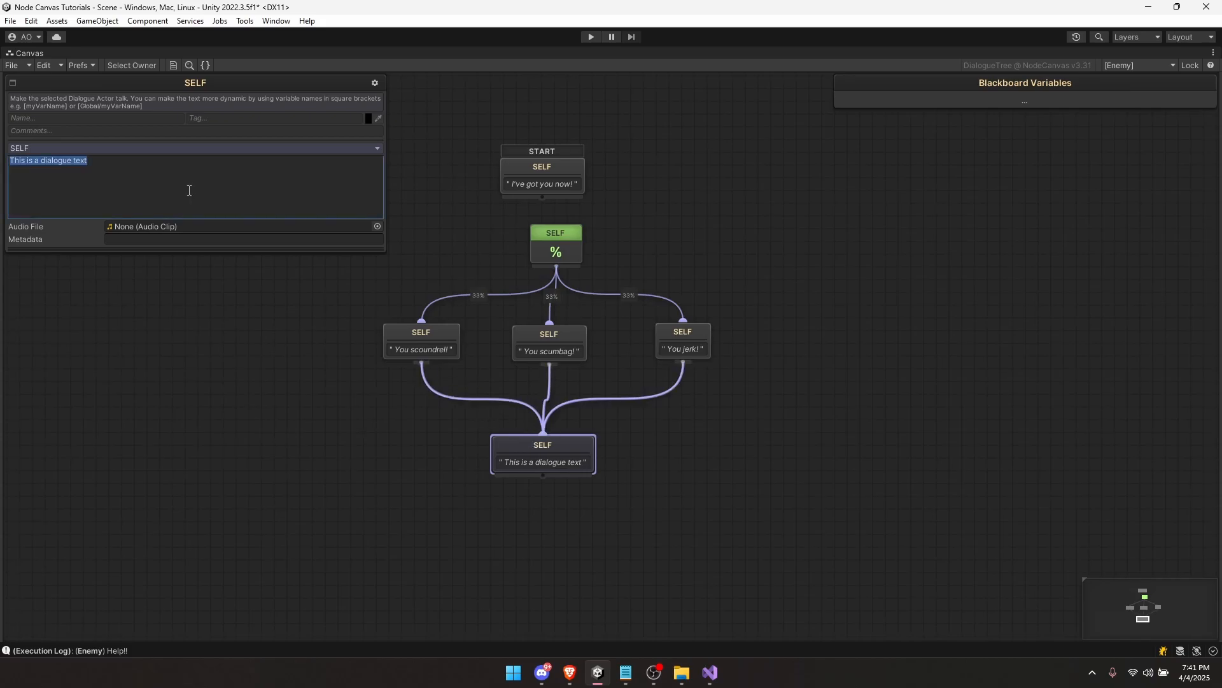
pyautogui.write('W')
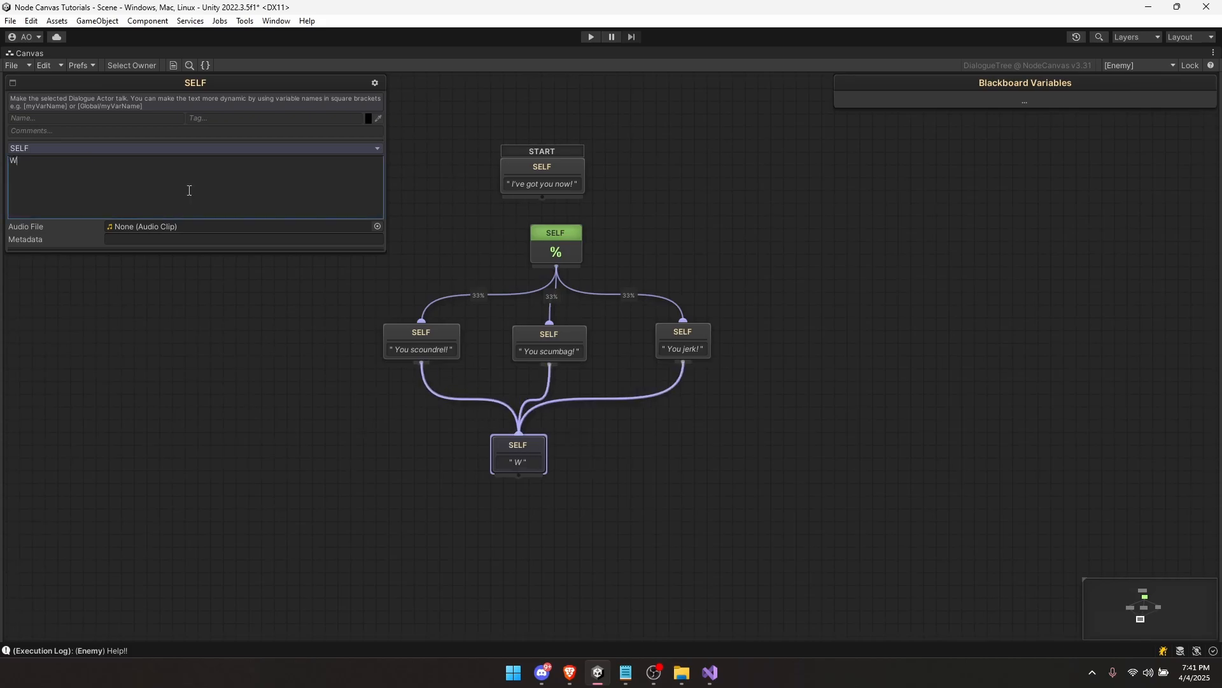
pyautogui.write('hat do you have to say ')
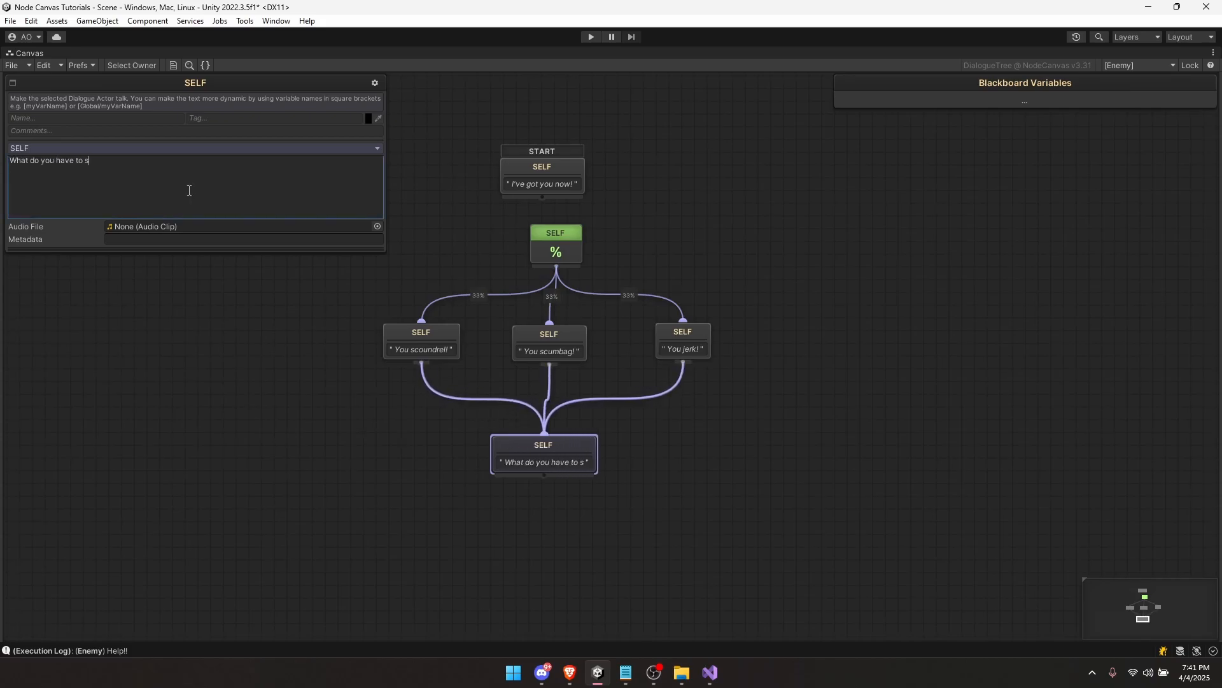
pyautogui.write('for your')
# Step: Link the start node to the Probability Selector, and add a Multiple Choice node fed by the "What do you have to say for..." node
pyautogui.moveTo(542, 196); pyautogui.dragTo(571, 173)
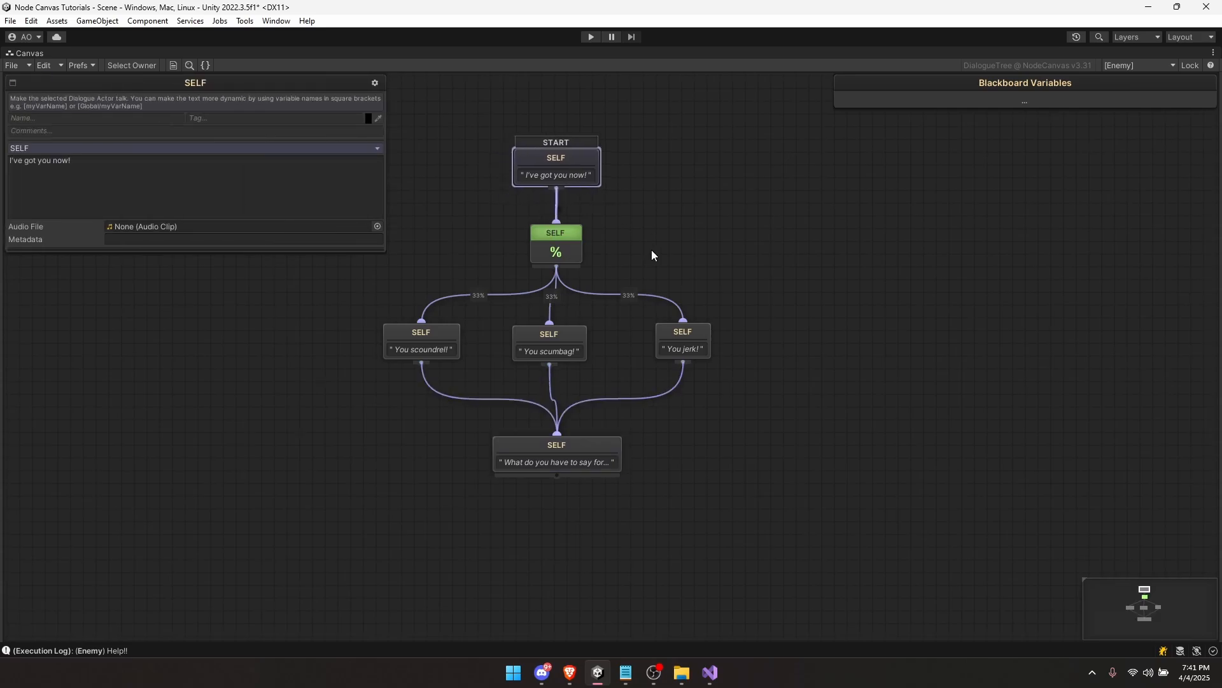
pyautogui.click(651, 250)
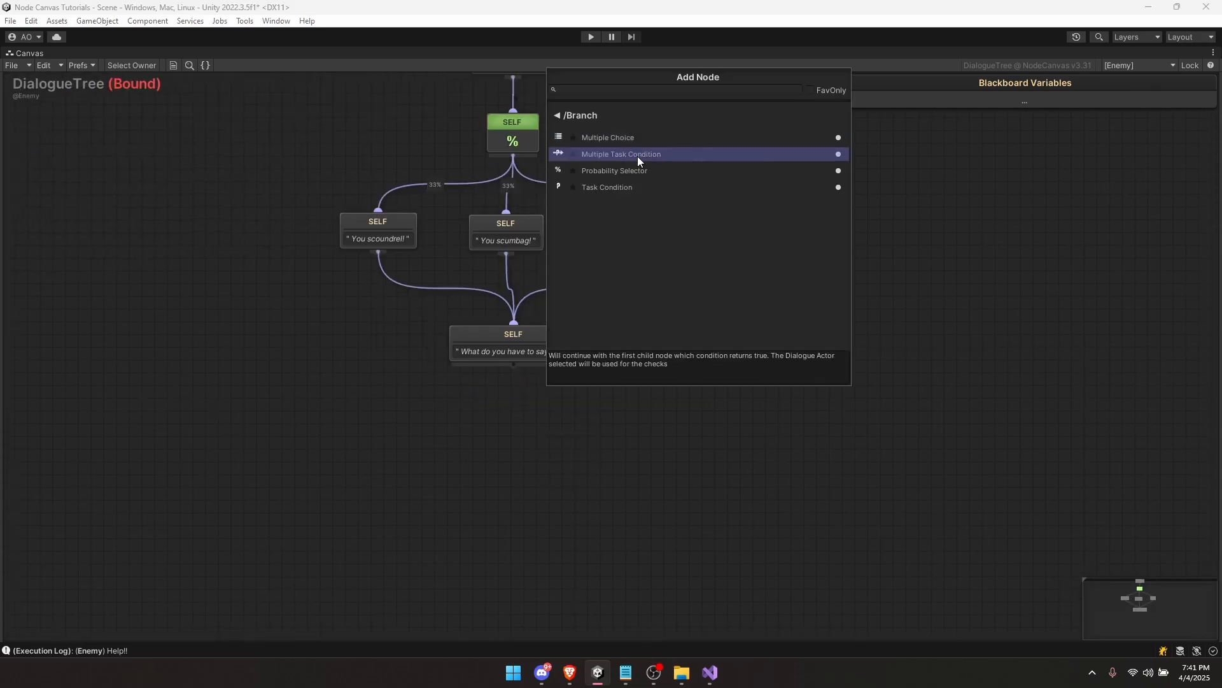
pyautogui.click(625, 139)
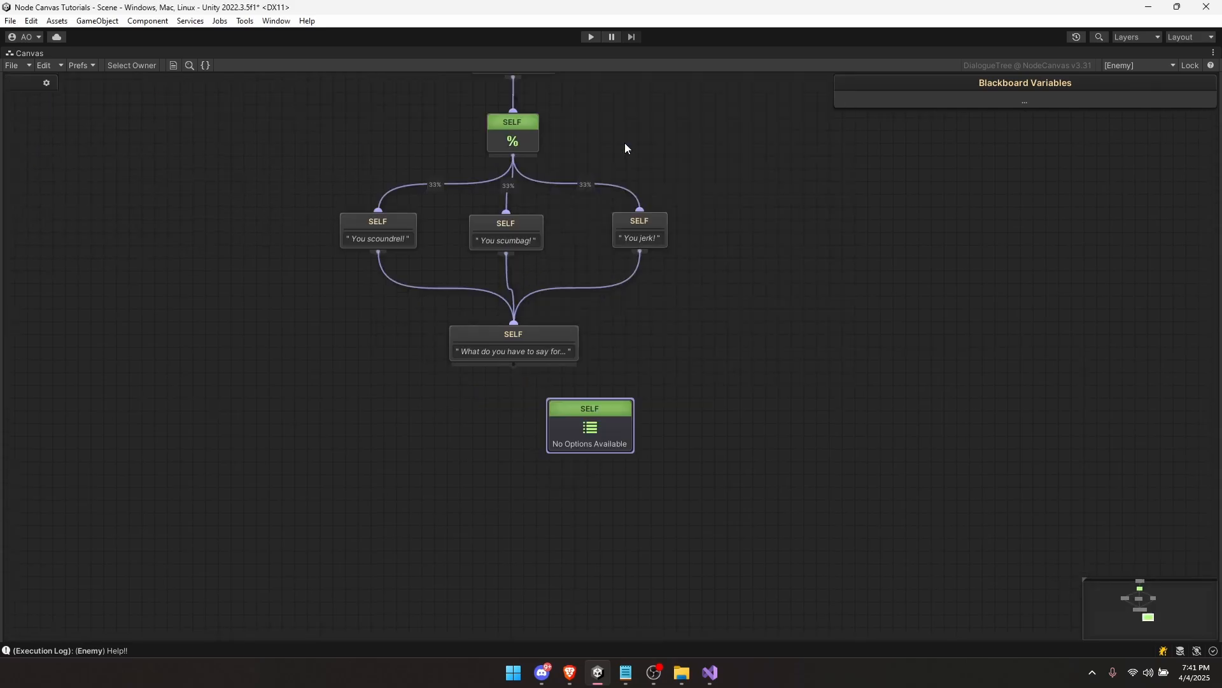
pyautogui.click(513, 438)
pyautogui.moveTo(510, 365); pyautogui.dragTo(514, 423)
# Step: Add two choices to the Multiple Choice node, reading "I'm sorry..." and "I'll kill you!"
pyautogui.click(208, 188)
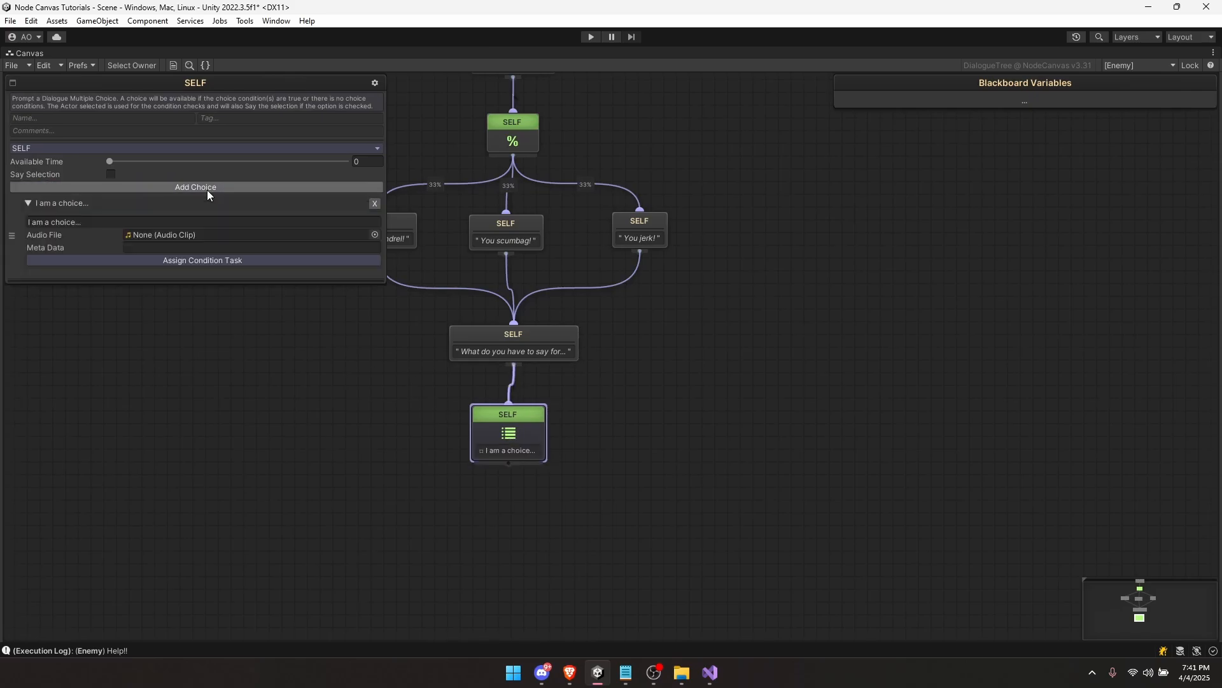
pyautogui.click(208, 188)
pyautogui.click(151, 222)
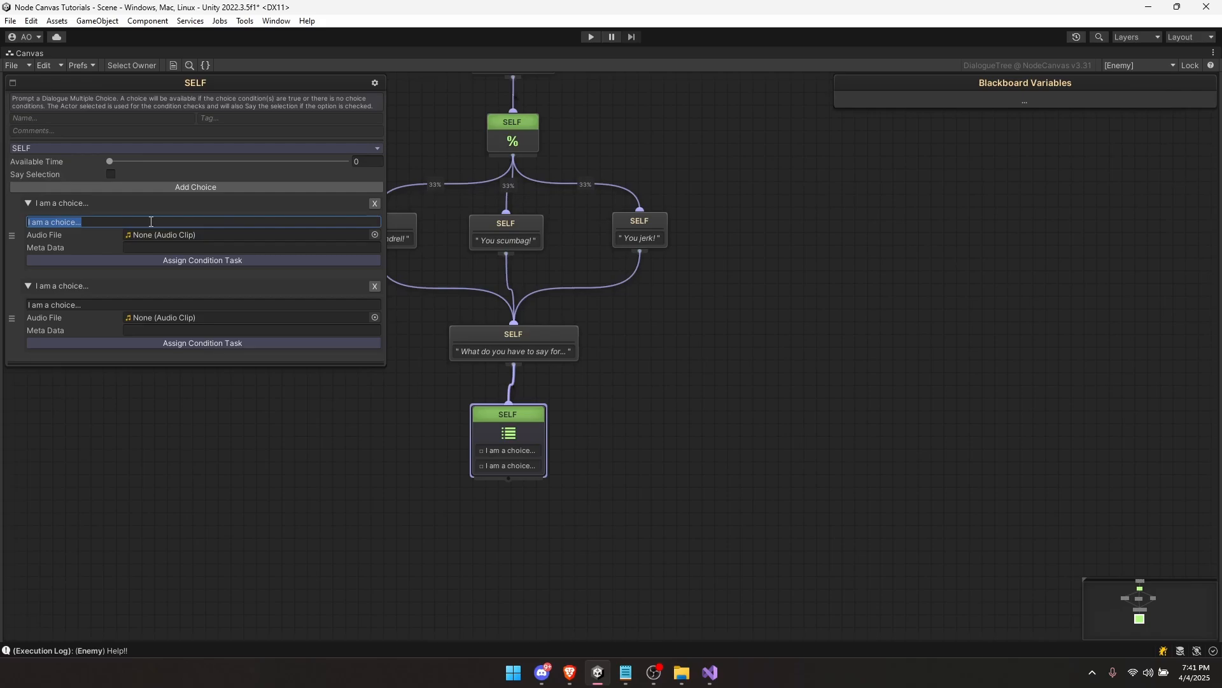
pyautogui.write("I'm sorry...")
pyautogui.press('Tab')
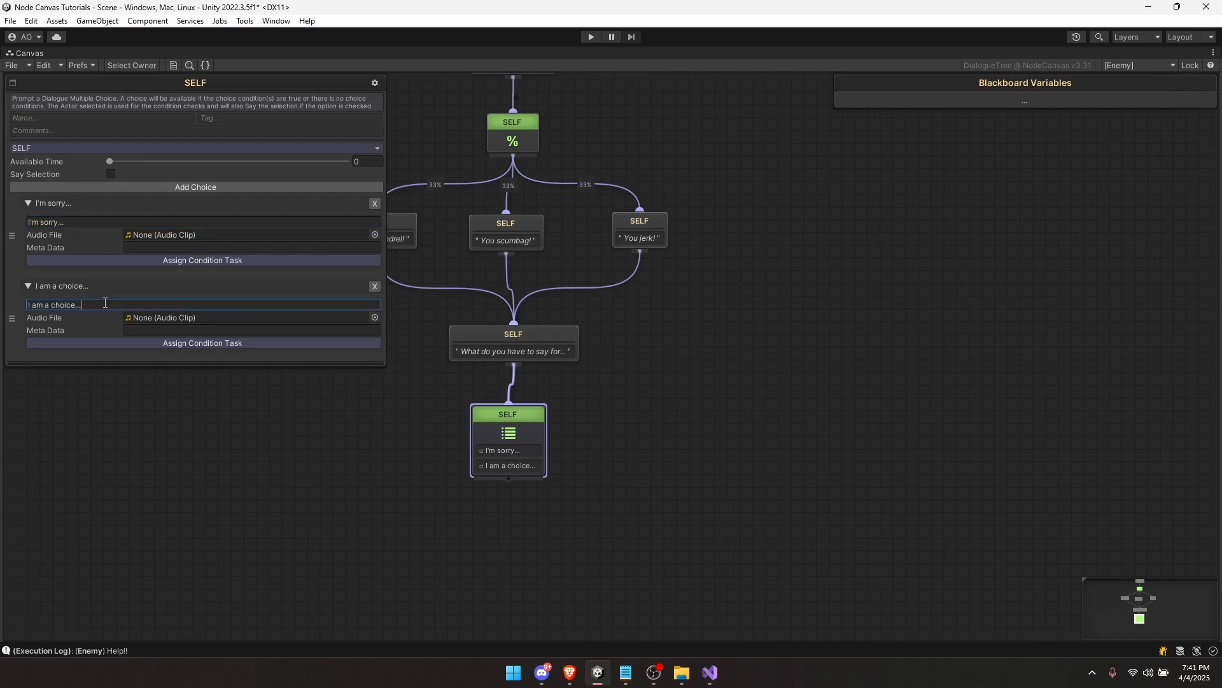
pyautogui.write("I'll kill you!")
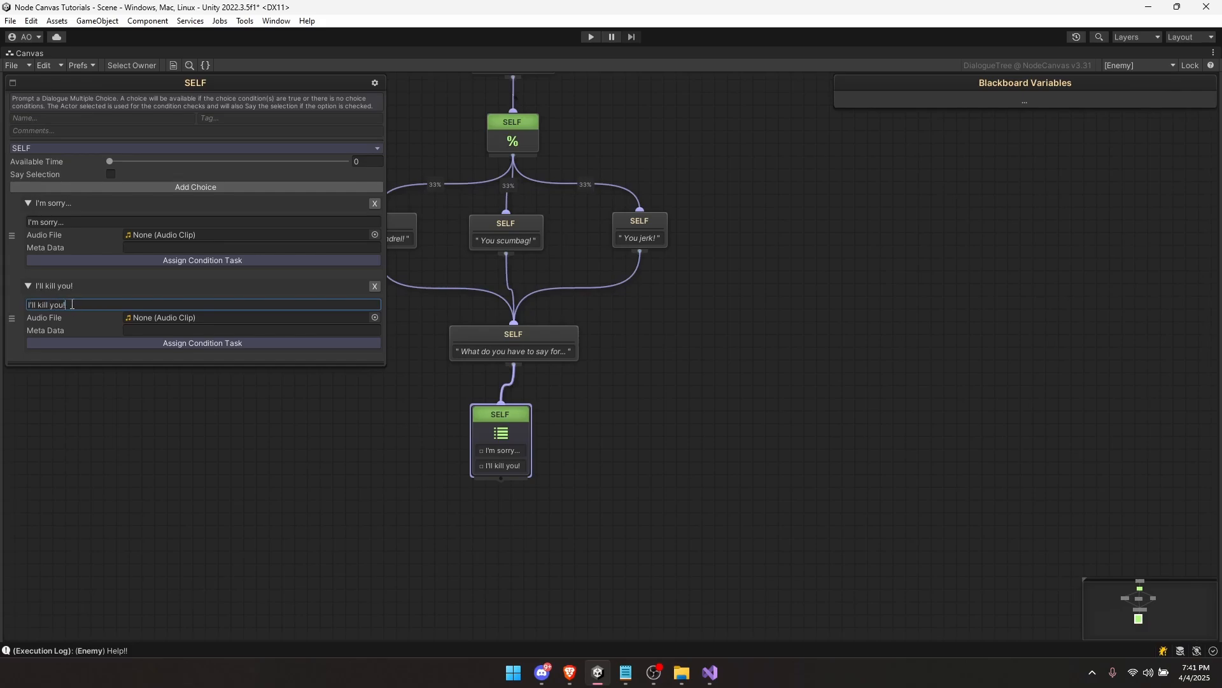
pyautogui.moveTo(72, 304); pyautogui.dragTo(9, 299)
pyautogui.click(671, 320)
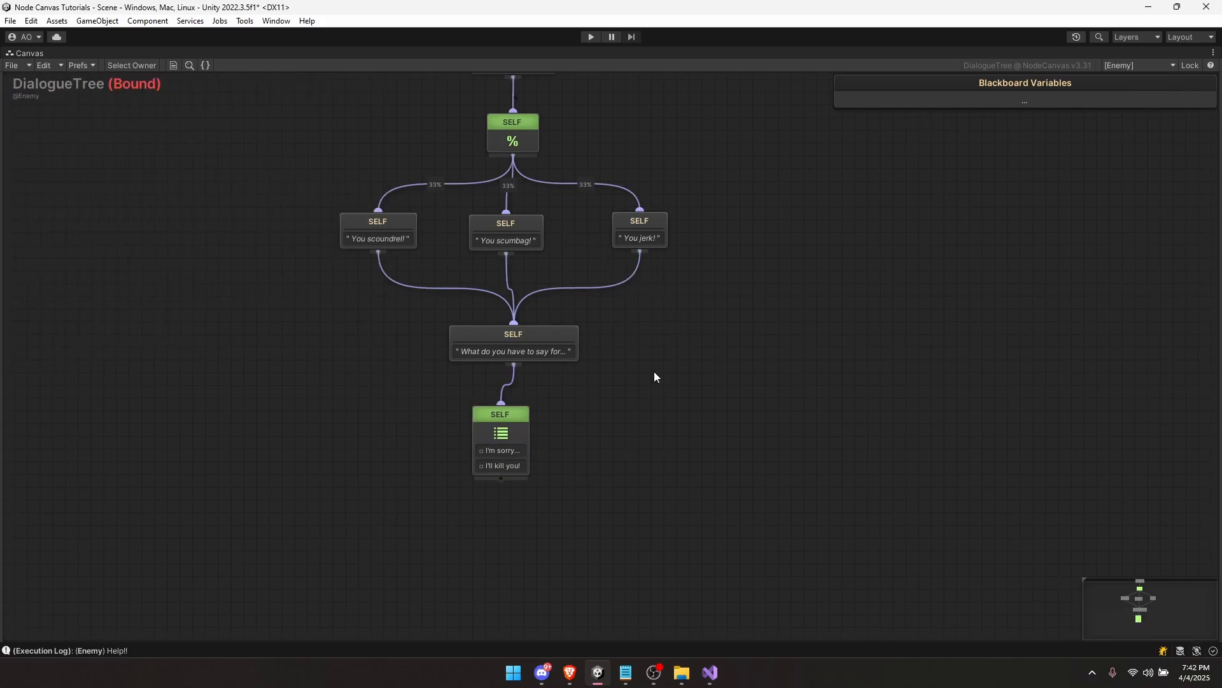
# Step: Branch an Action node and a Say node from the Multiple Choice node, placing the Say node below left and the Action node below right
pyautogui.moveTo(655, 372); pyautogui.dragTo(600, 373, button='middle')
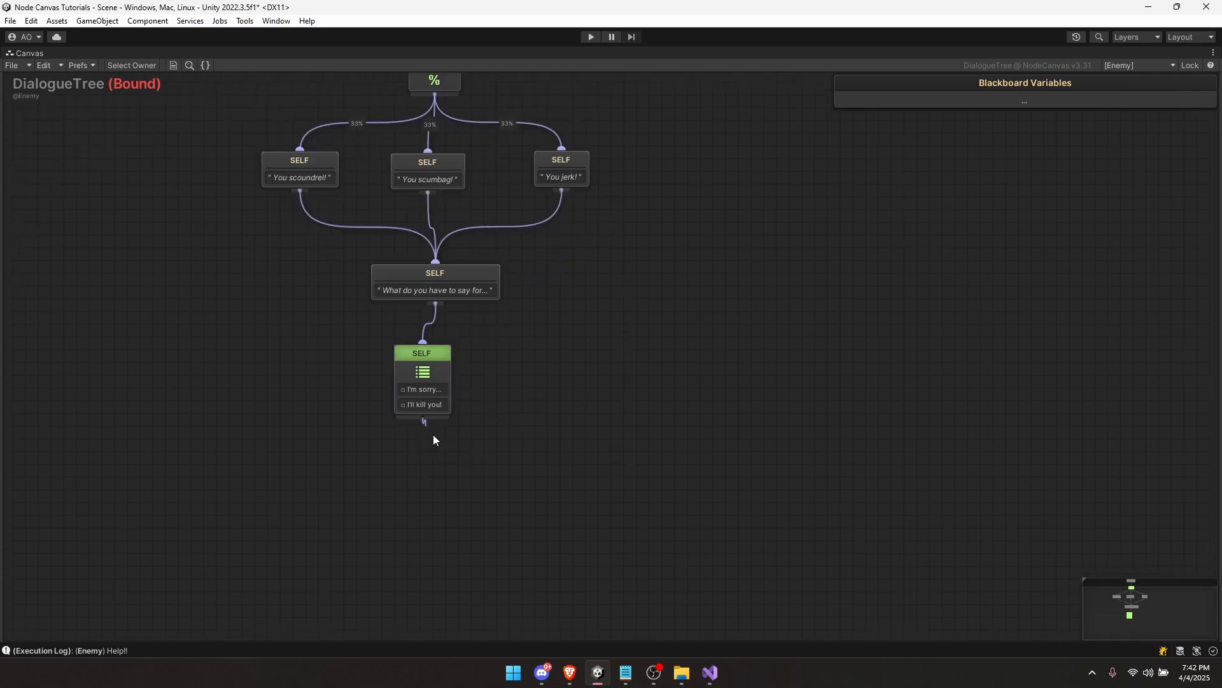
pyautogui.moveTo(423, 418); pyautogui.dragTo(533, 474)
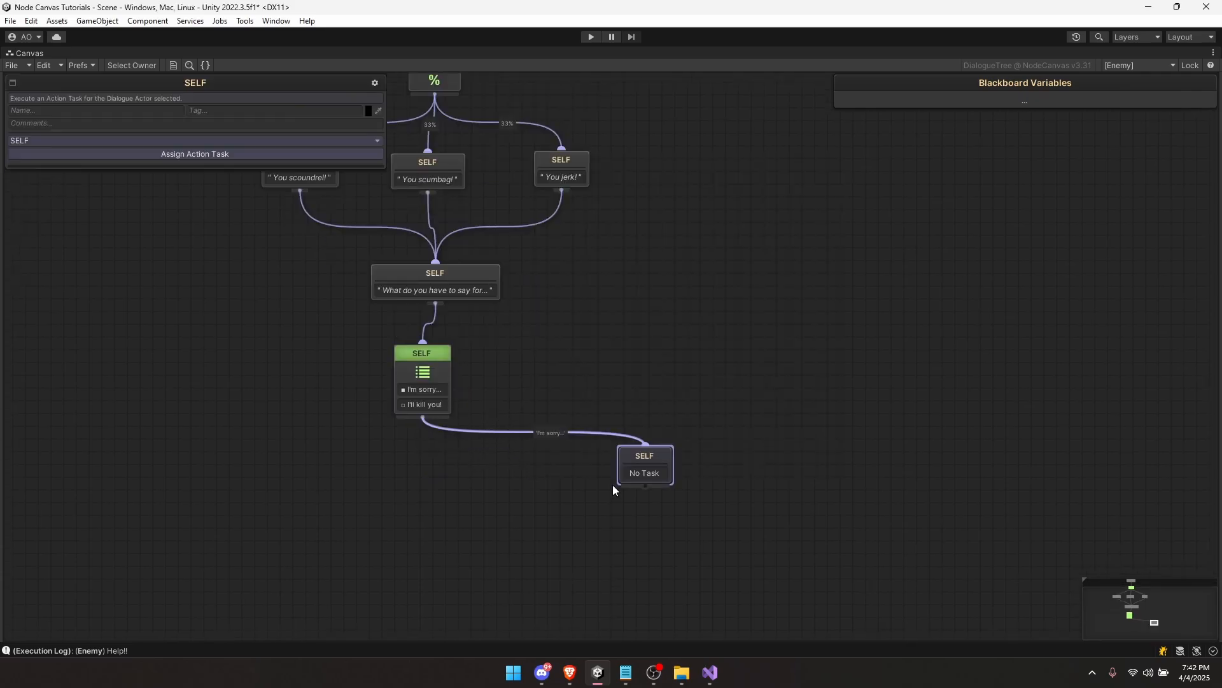
pyautogui.moveTo(422, 418); pyautogui.dragTo(370, 484)
pyautogui.click(477, 216)
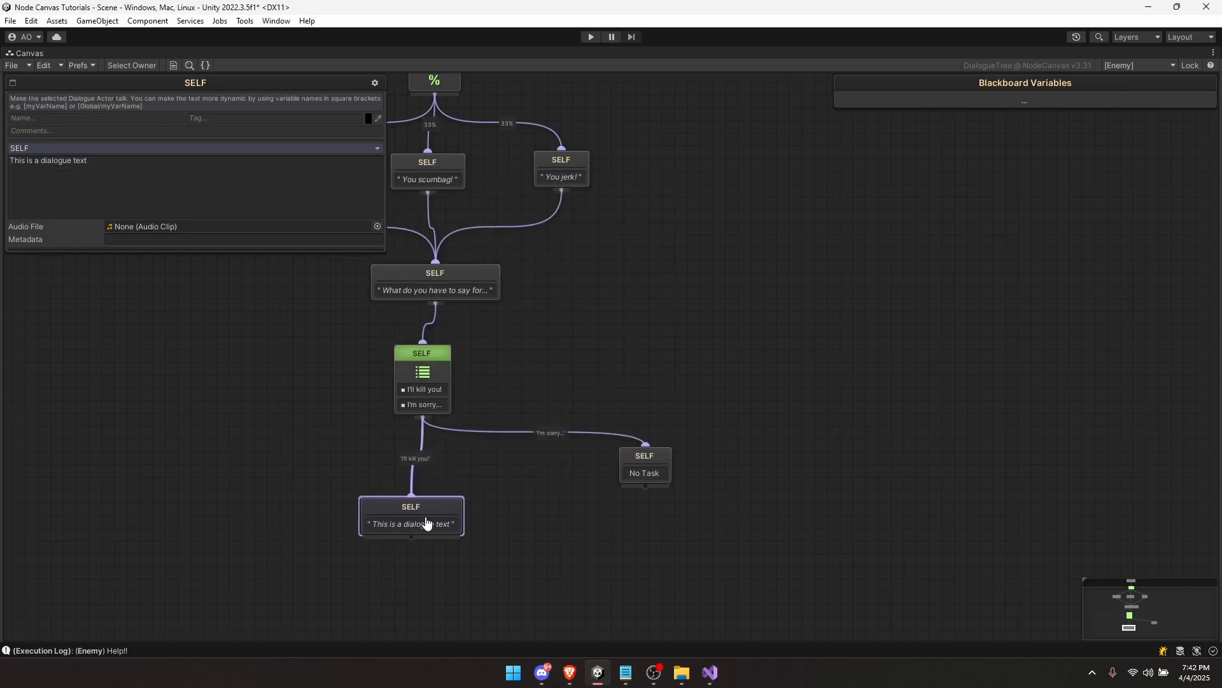
pyautogui.moveTo(440, 507); pyautogui.dragTo(631, 385)
pyautogui.moveTo(624, 475); pyautogui.dragTo(512, 508)
pyautogui.moveTo(512, 508); pyautogui.dragTo(332, 525)
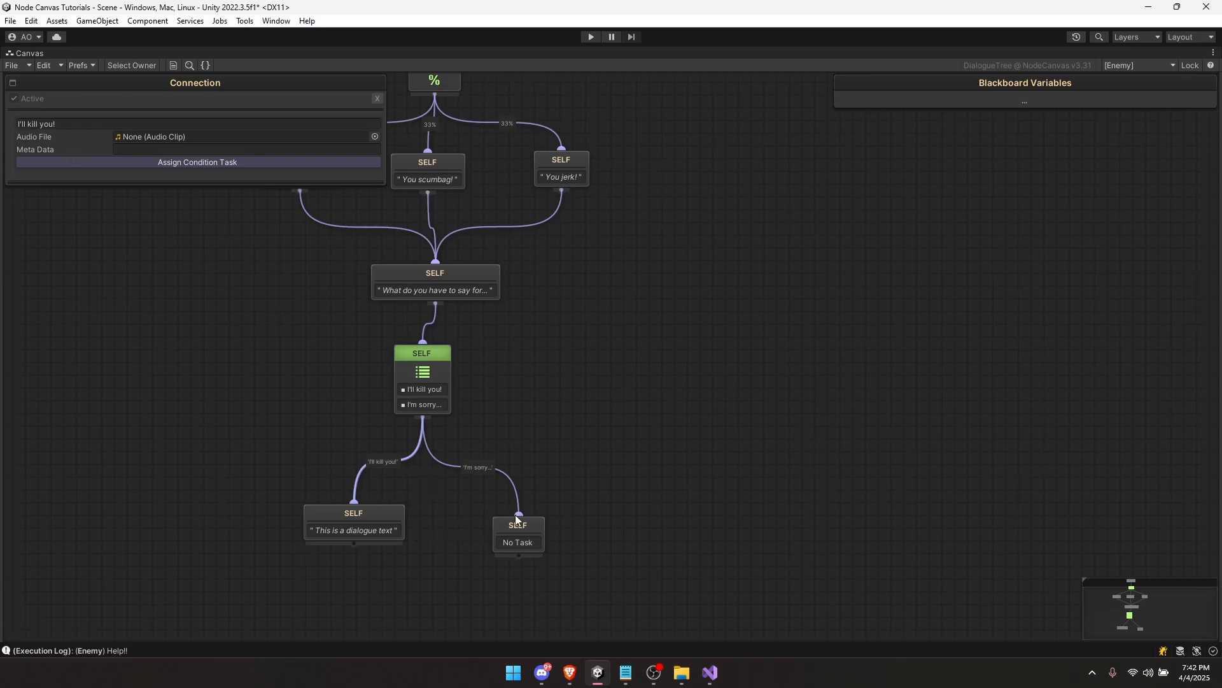
# Step: Reorder the choices so "I'm sorry..." leads to the Say node and "I'll kill you!" to the Action node
pyautogui.click(495, 479)
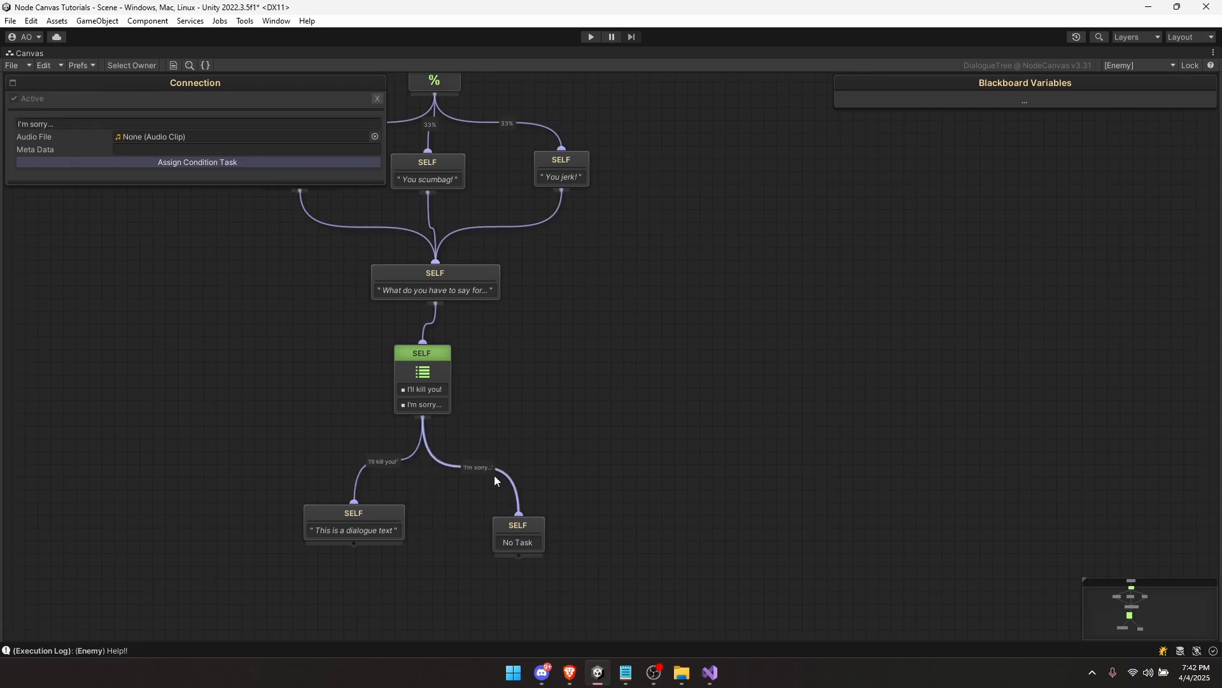
pyautogui.click(424, 402)
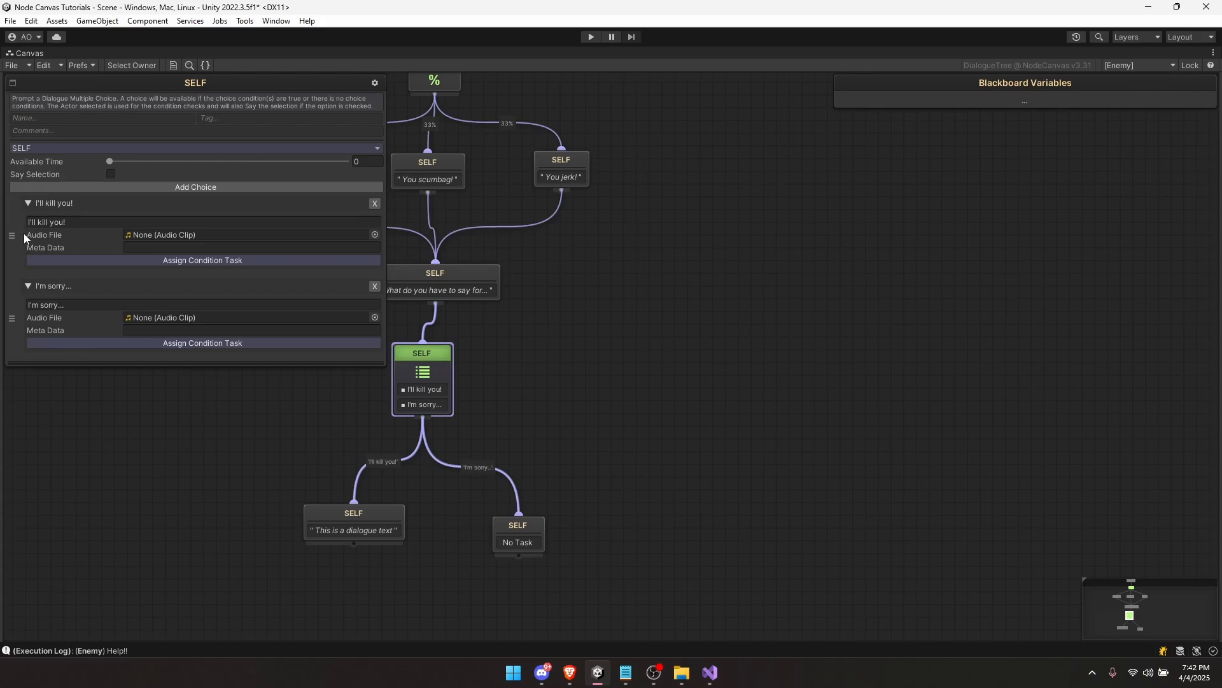
pyautogui.moveTo(15, 234); pyautogui.dragTo(20, 349)
# Step: Set the text of the Say node on the "I'm sorry..." branch to "You better be!"
pyautogui.click(396, 463)
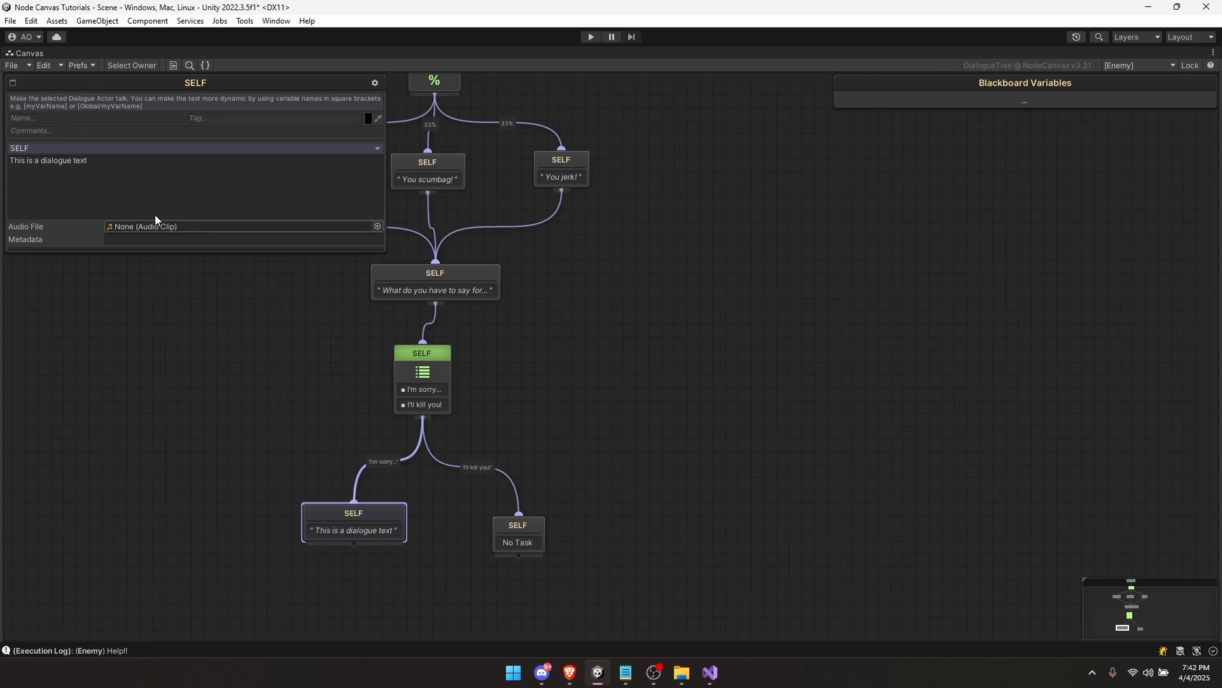
pyautogui.click(96, 177)
pyautogui.write('You better be!')
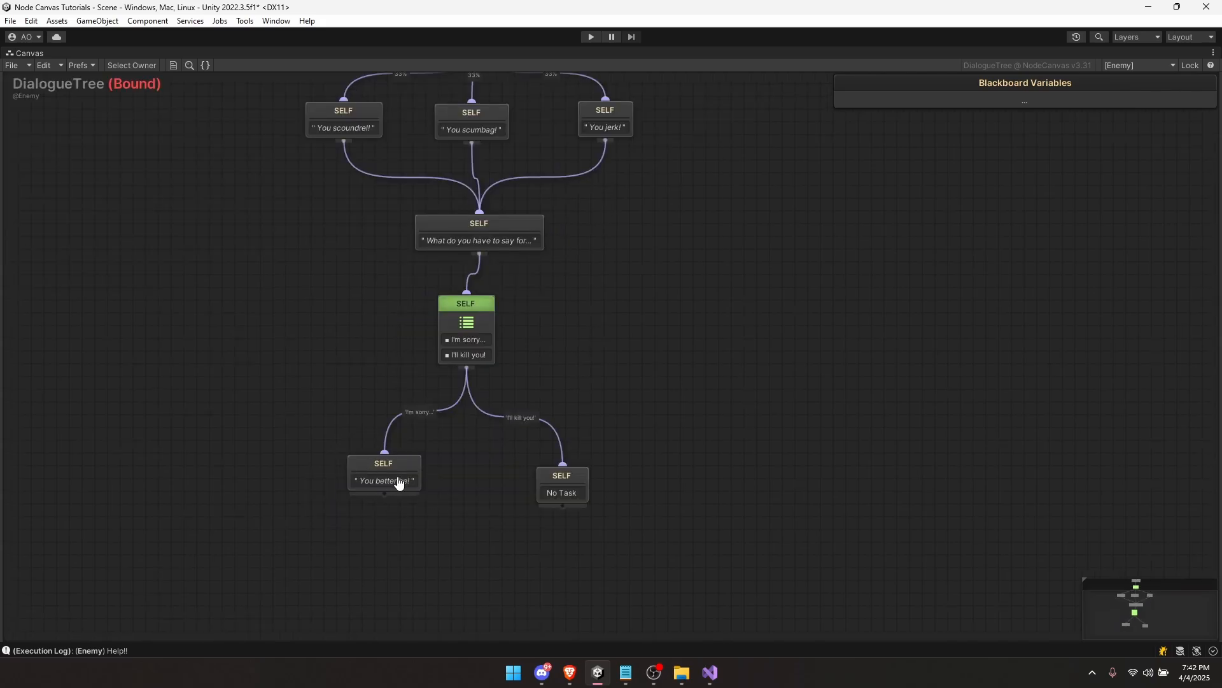
pyautogui.click(397, 478)
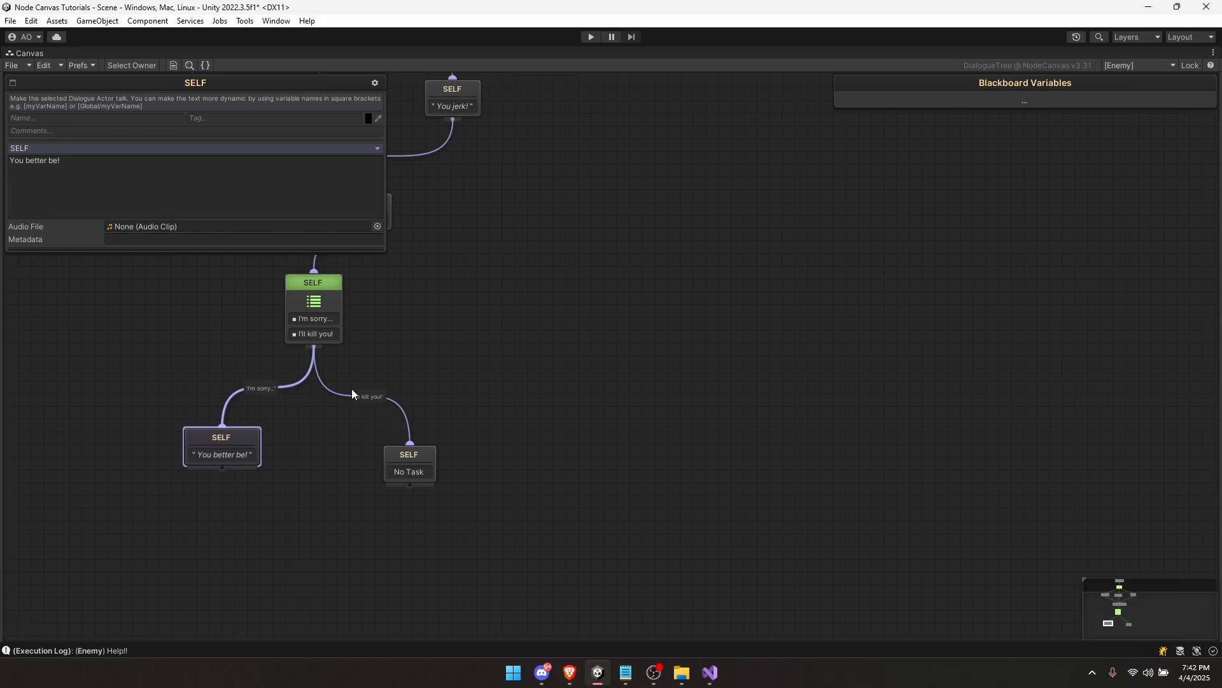
pyautogui.click(368, 361)
pyautogui.click(313, 332)
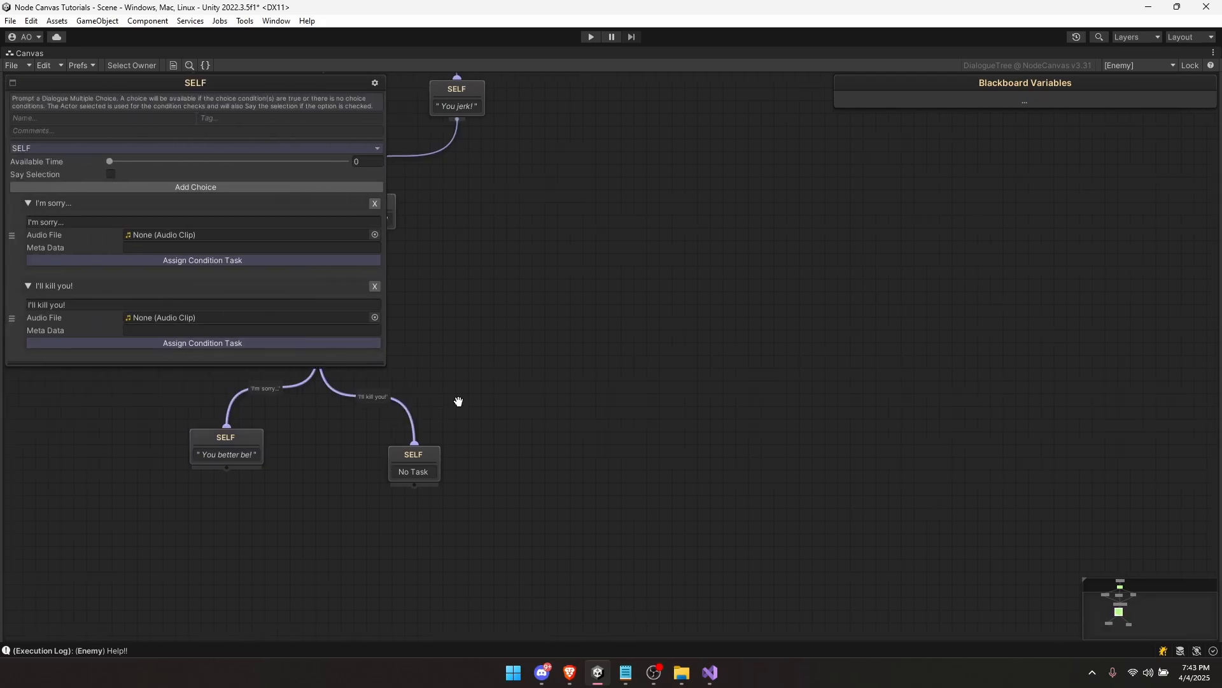
# Step: Give the Action node on the "I'll kill you!" branch a Set Variable (Boolean) task targeting the Enemy's intimidated variable
pyautogui.moveTo(459, 404); pyautogui.dragTo(559, 383, button='middle')
pyautogui.click(550, 428)
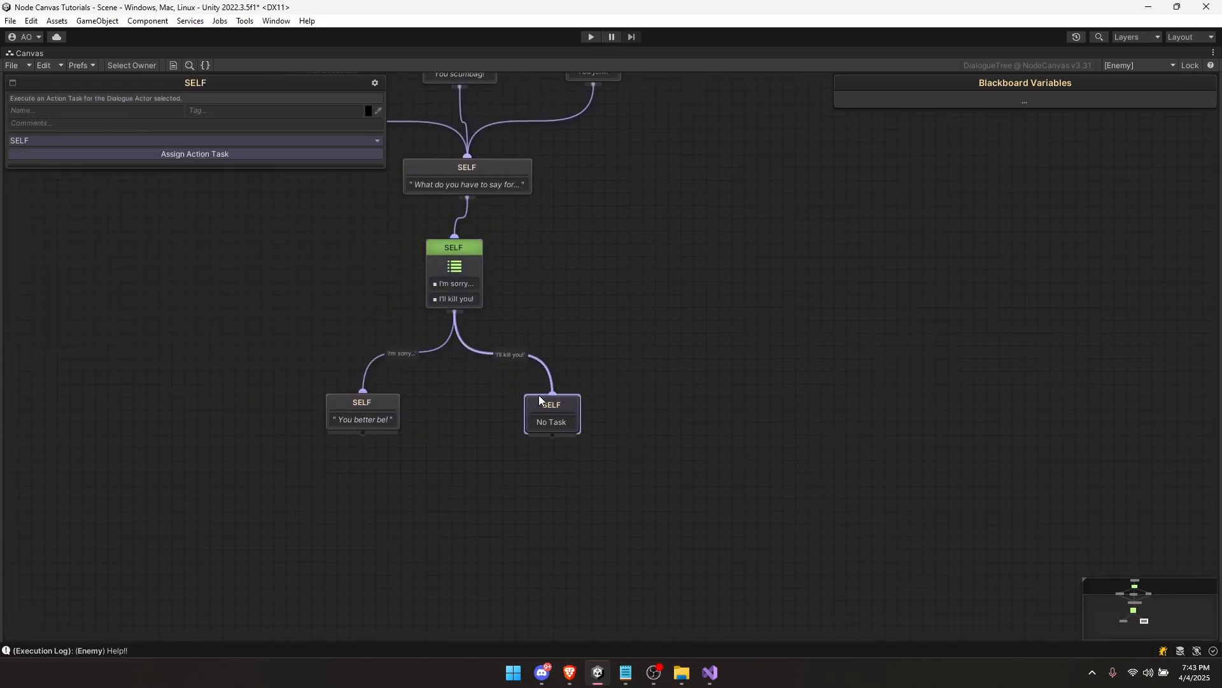
pyautogui.click(219, 158)
pyautogui.click(255, 178)
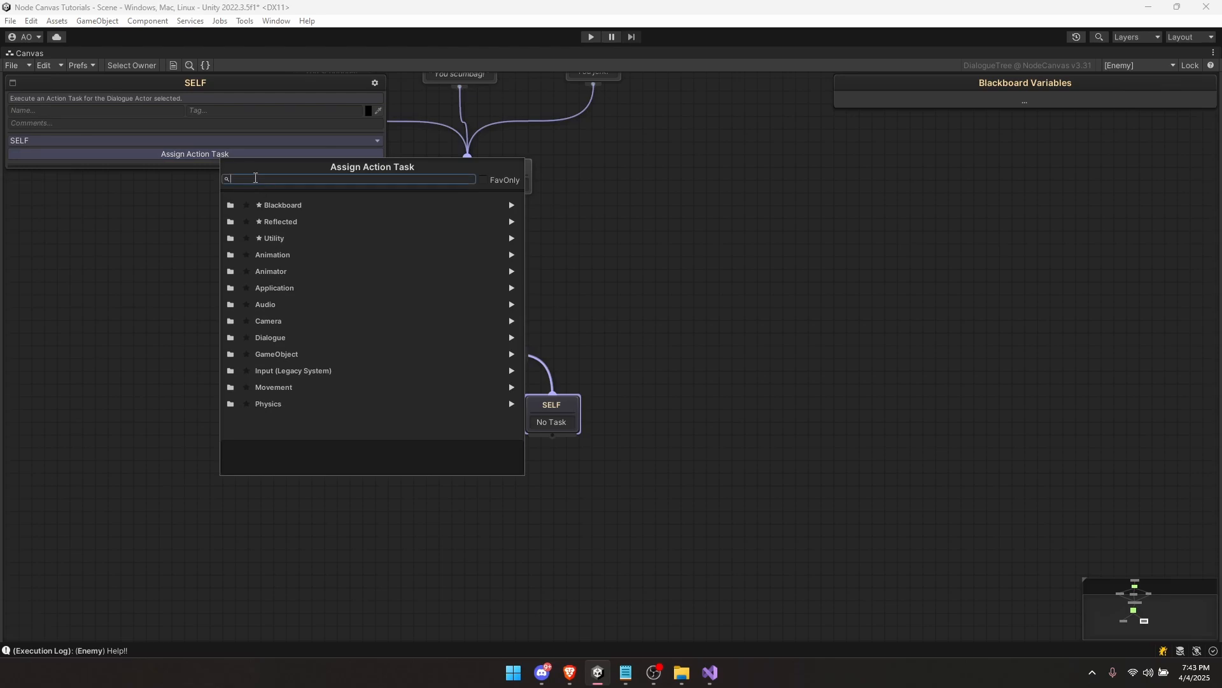
pyautogui.write('set var')
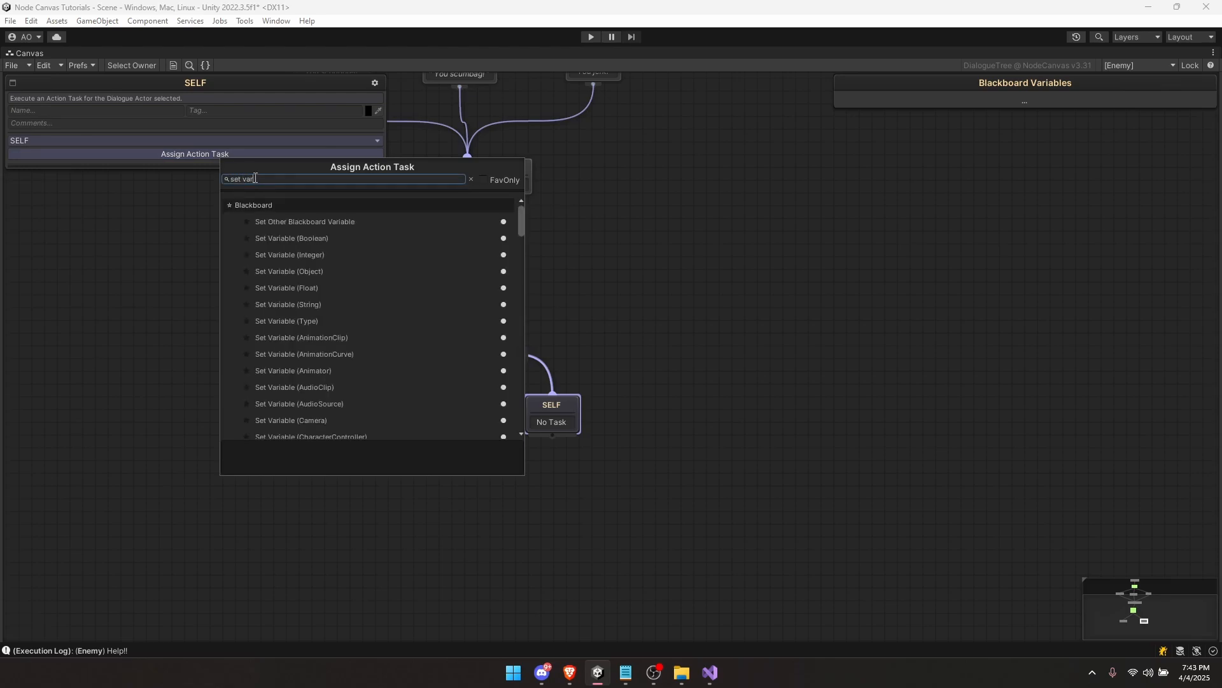
pyautogui.click(292, 238)
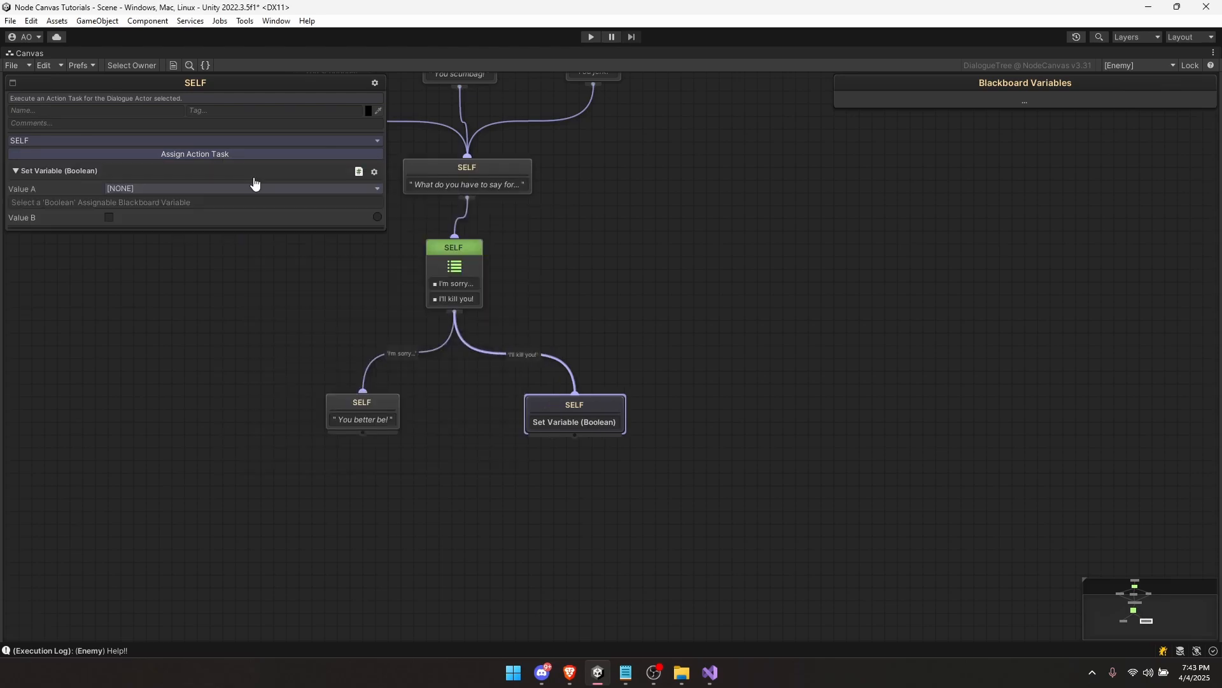
pyautogui.click(237, 188)
pyautogui.moveTo(178, 217)
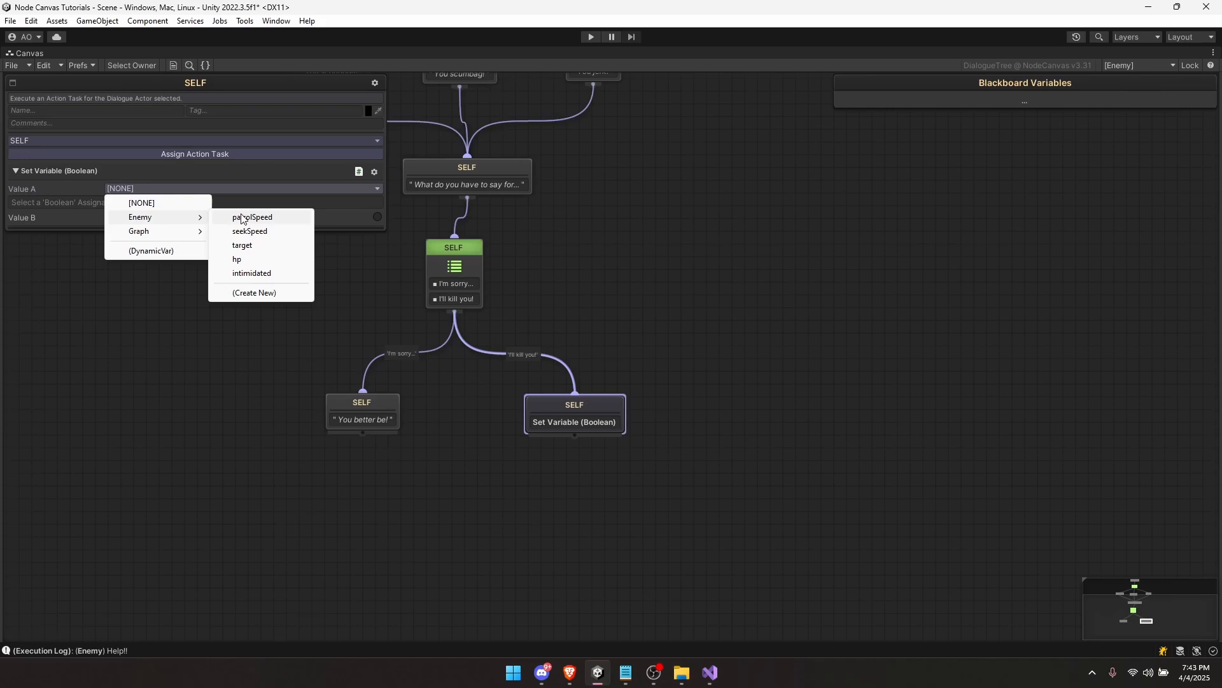
pyautogui.click(263, 273)
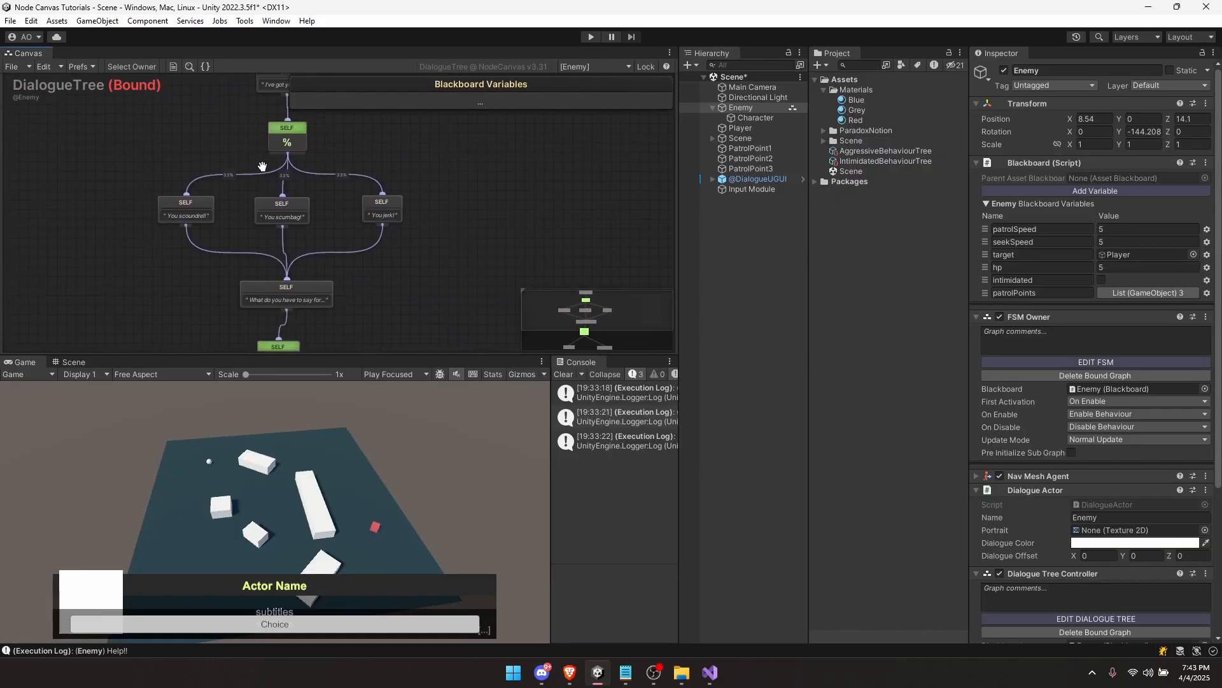
pyautogui.moveTo(328, 270); pyautogui.dragTo(319, 270, button='middle')
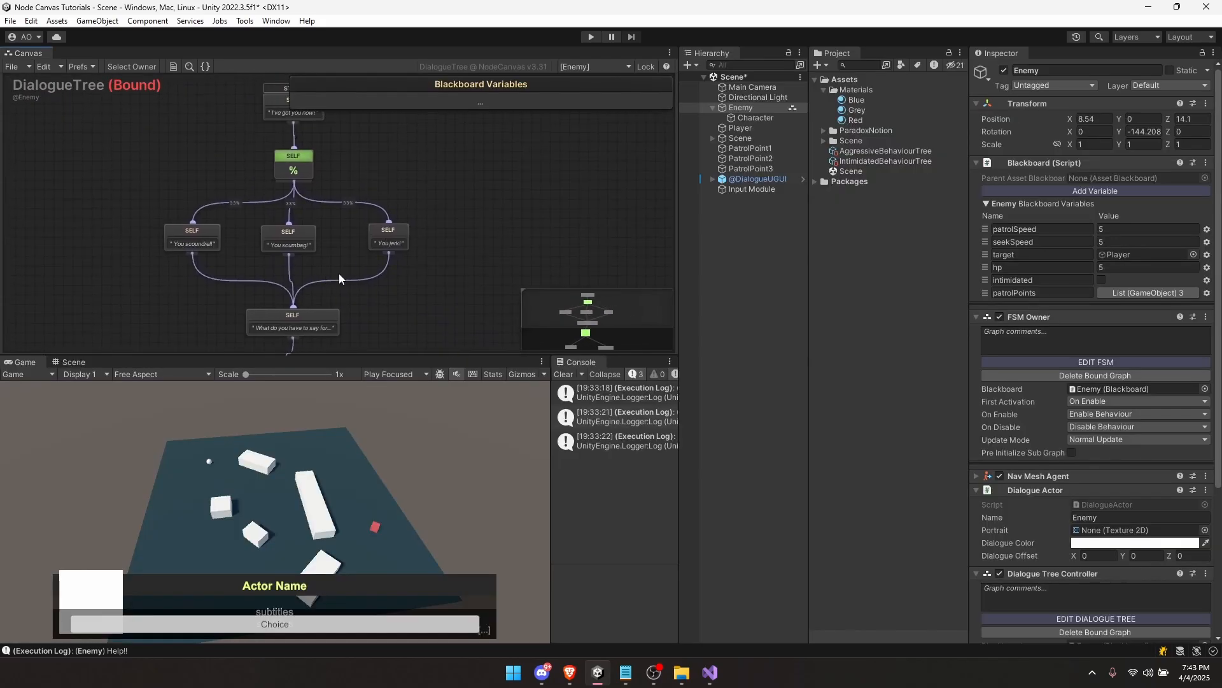
pyautogui.moveTo(378, 171); pyautogui.dragTo(383, 151, button='middle')
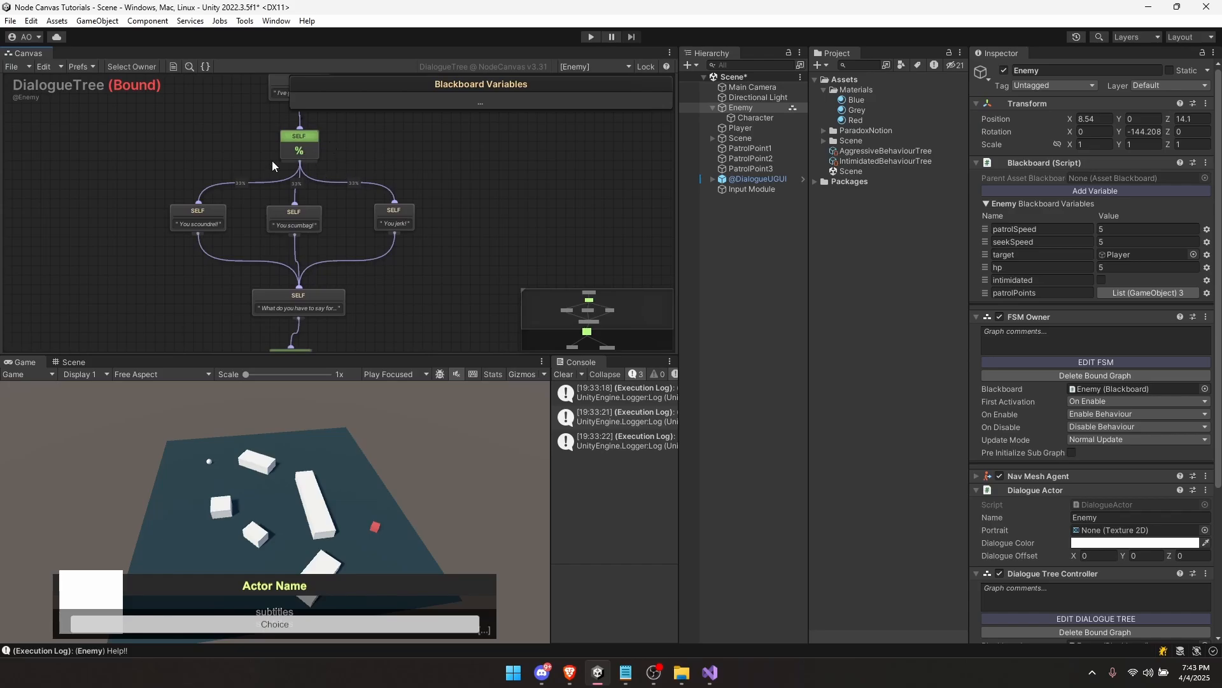
pyautogui.moveTo(344, 273); pyautogui.dragTo(450, 187, button='middle')
pyautogui.moveTo(348, 298); pyautogui.dragTo(333, 272, button='middle')
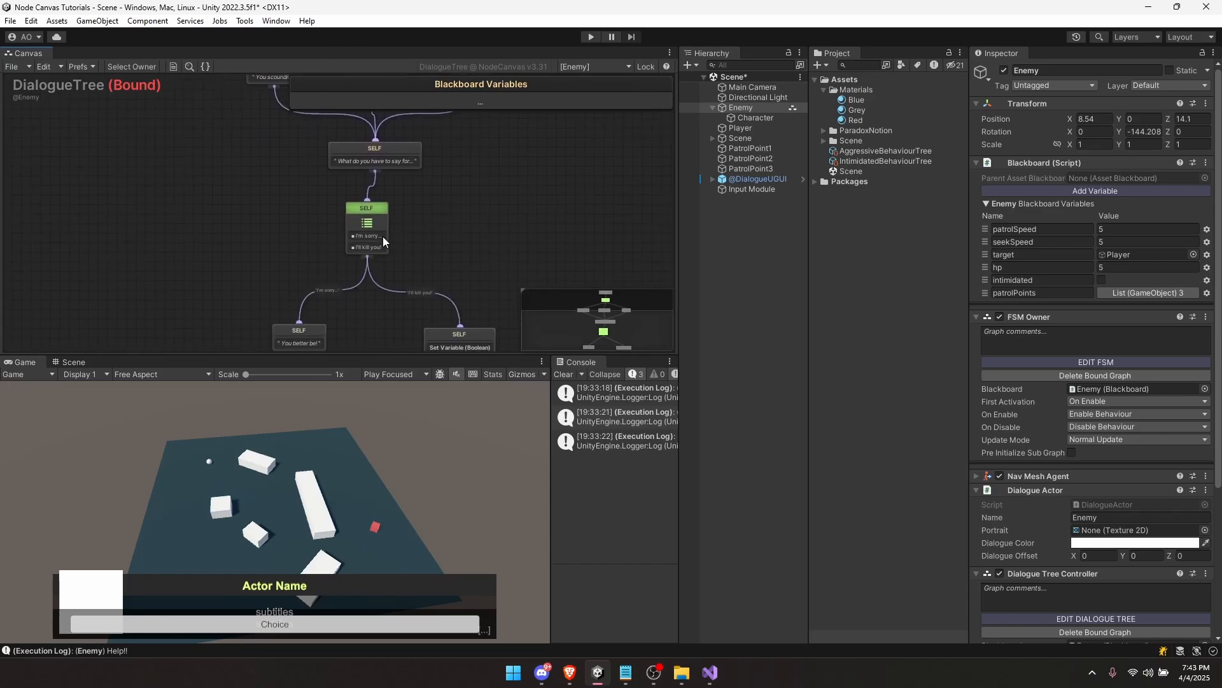
pyautogui.moveTo(383, 236); pyautogui.dragTo(360, 194, button='middle')
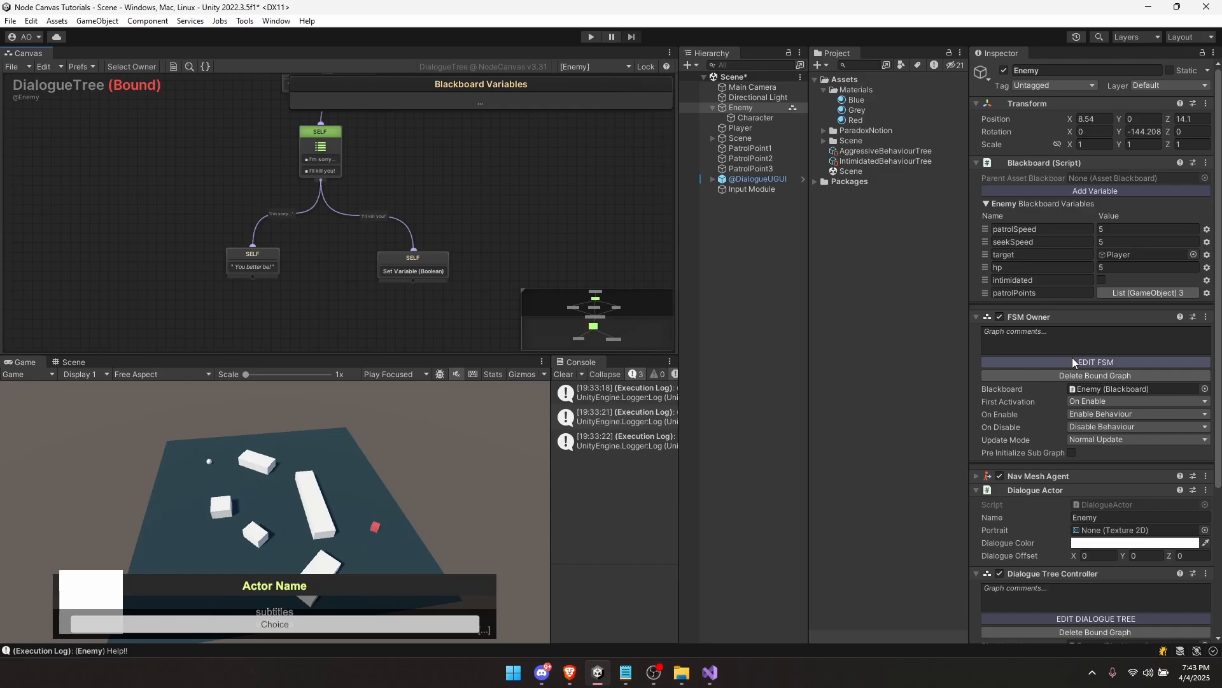
# Step: Open the Enemy's FSM in an enlarged canvas and enter the AggressiveBehaviourTree sub-graph
pyautogui.click(1072, 361)
pyautogui.moveTo(300, 205); pyautogui.dragTo(166, 237, button='middle')
pyautogui.moveTo(296, 233); pyautogui.dragTo(373, 246, button='middle')
pyautogui.hotkey('shift', 'space')
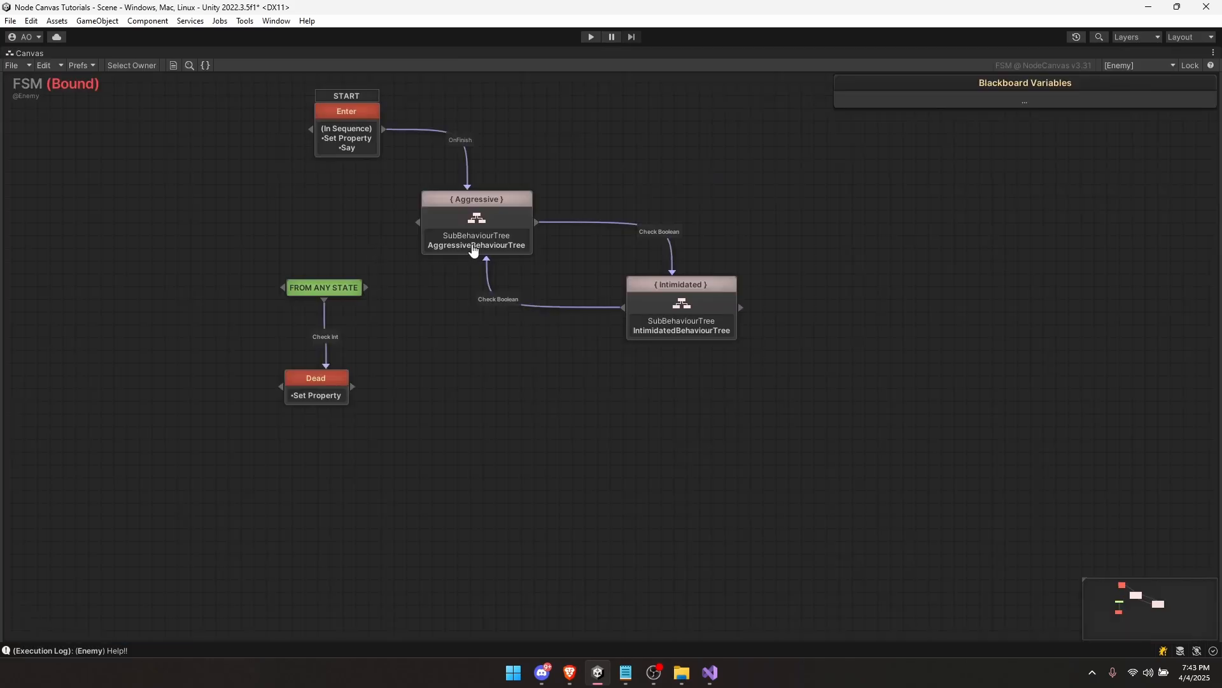
pyautogui.doubleClick(473, 247)
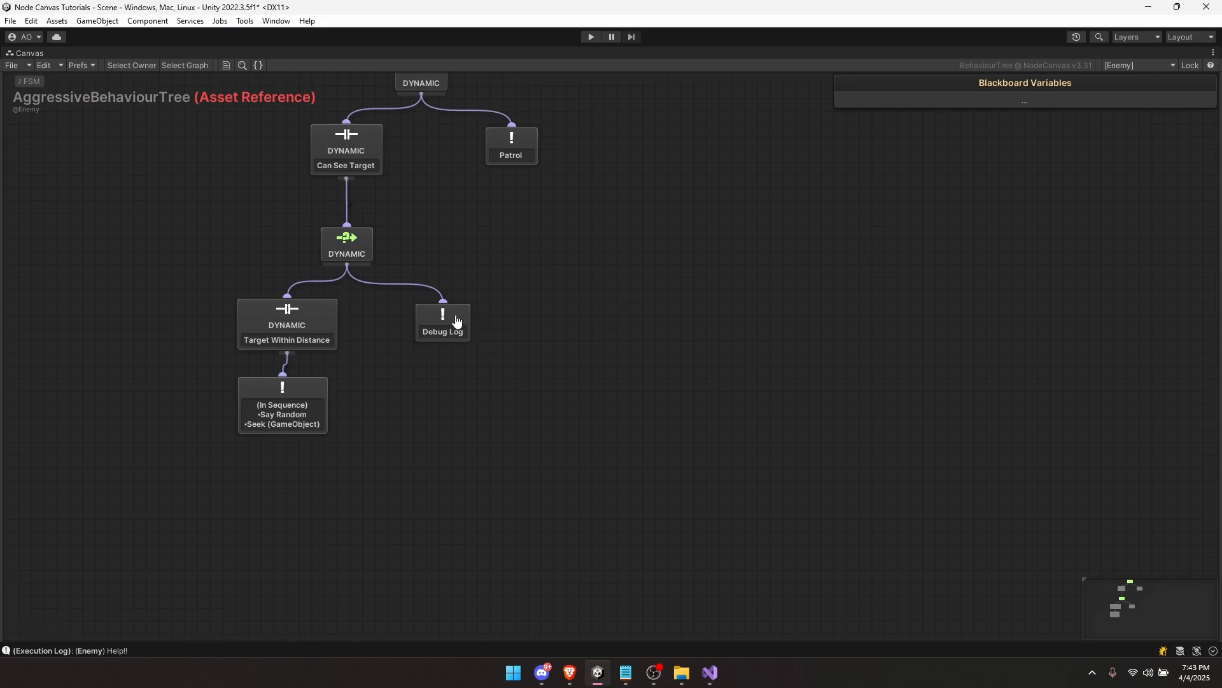
# Step: Replace the Debug Log task in the AggressiveBehaviourTree action node with a Start Dialogue Tree task
pyautogui.click(457, 321)
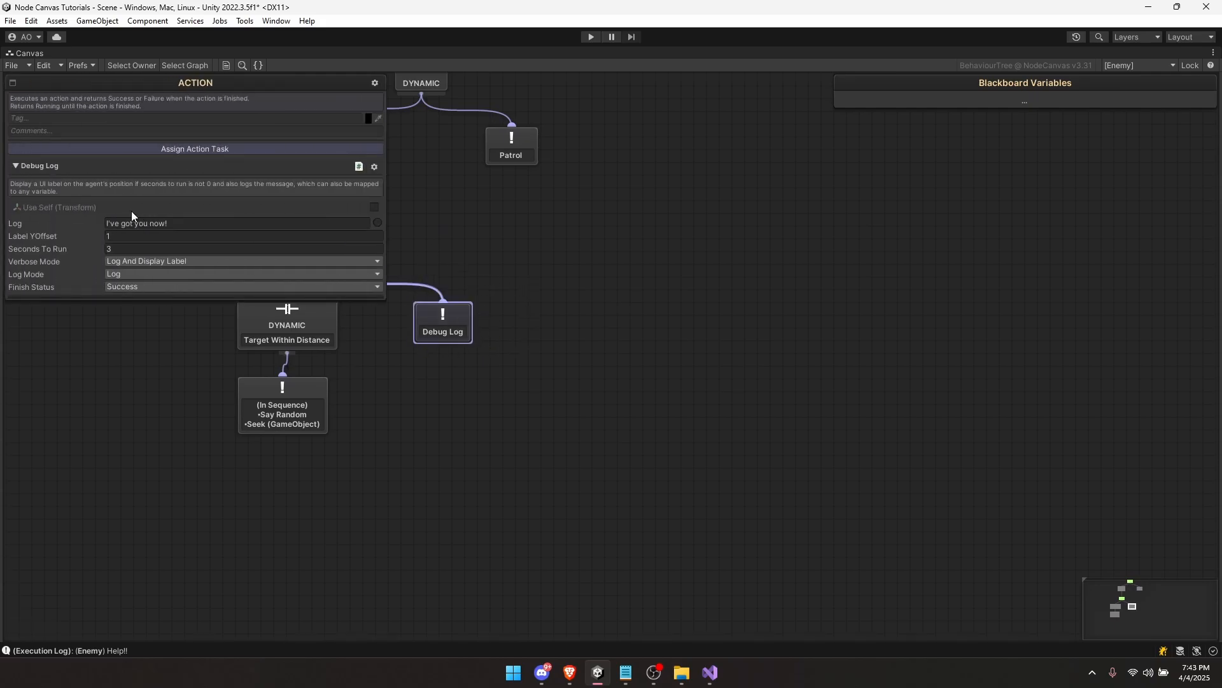
pyautogui.click(376, 168)
pyautogui.click(413, 210)
pyautogui.click(193, 147)
pyautogui.press('BackSpace')
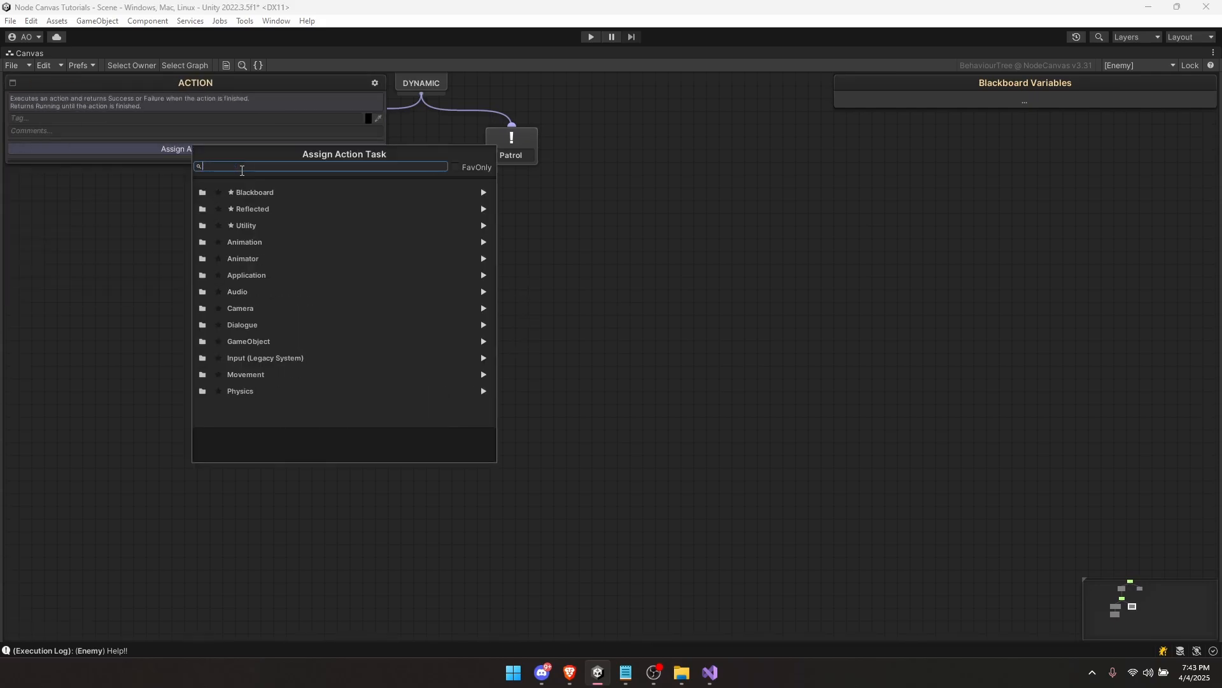
pyautogui.write('dialo')
pyautogui.press('Down')
pyautogui.press('Return')
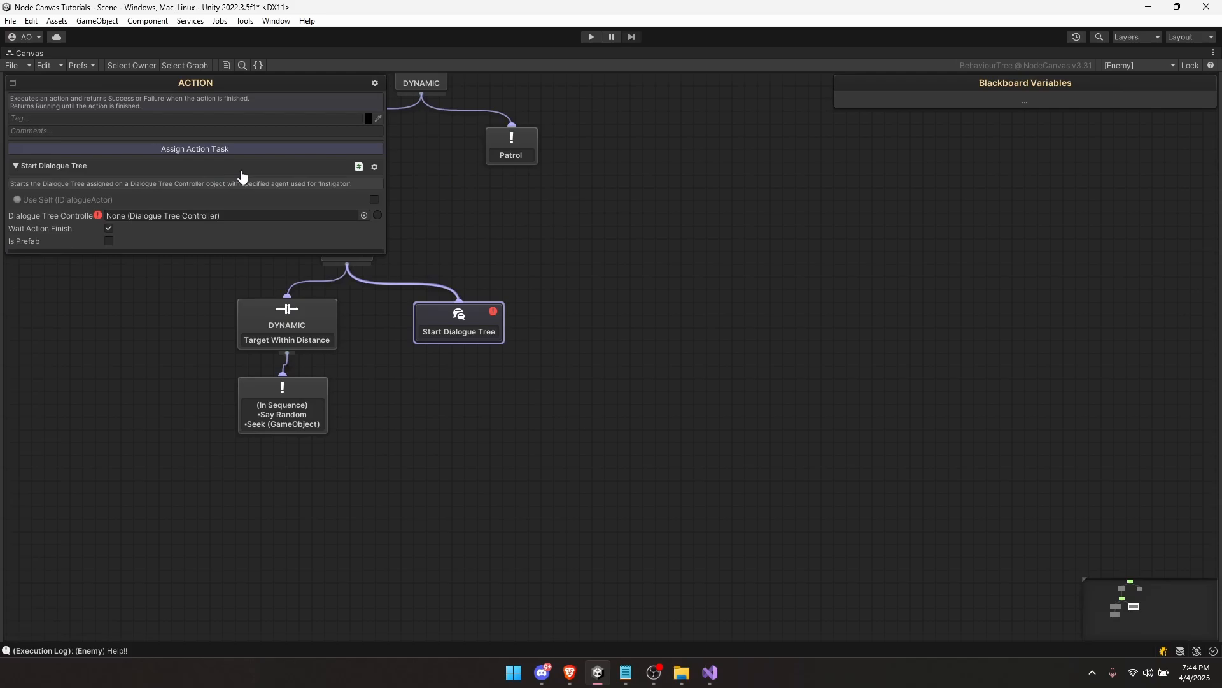
# Step: Bind the task's Dialogue Tree Controller parameter to a newly created variable on the Enemy blackboard
pyautogui.click(261, 215)
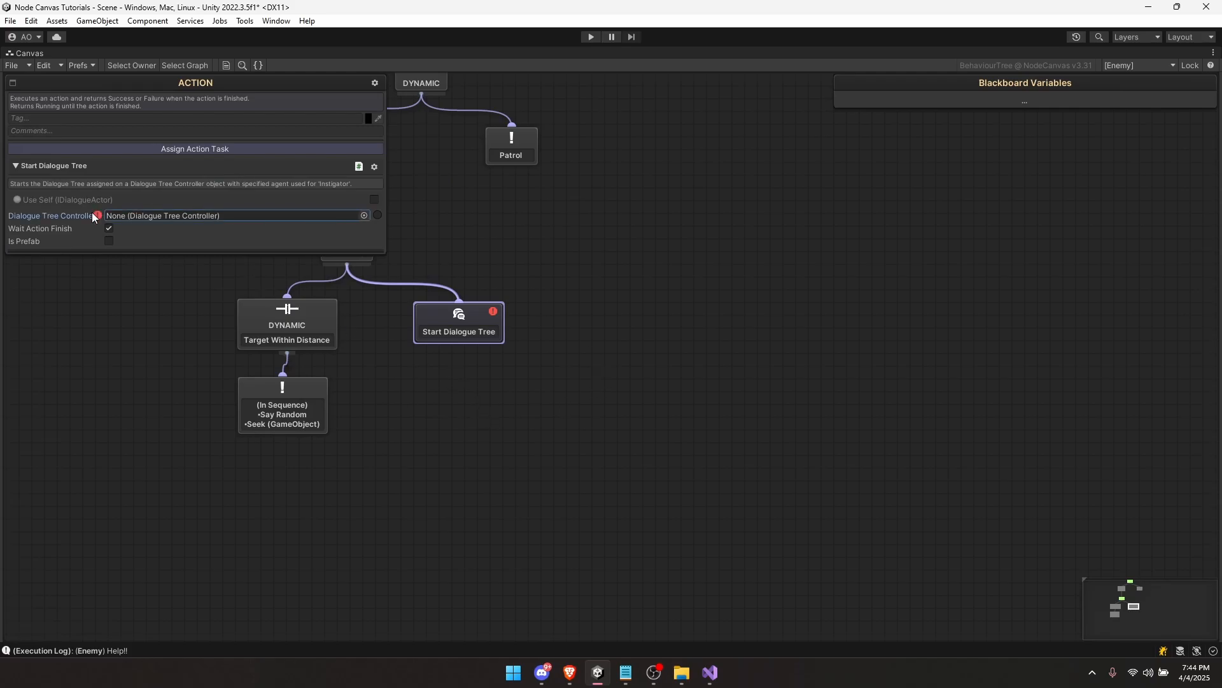
pyautogui.click(378, 215)
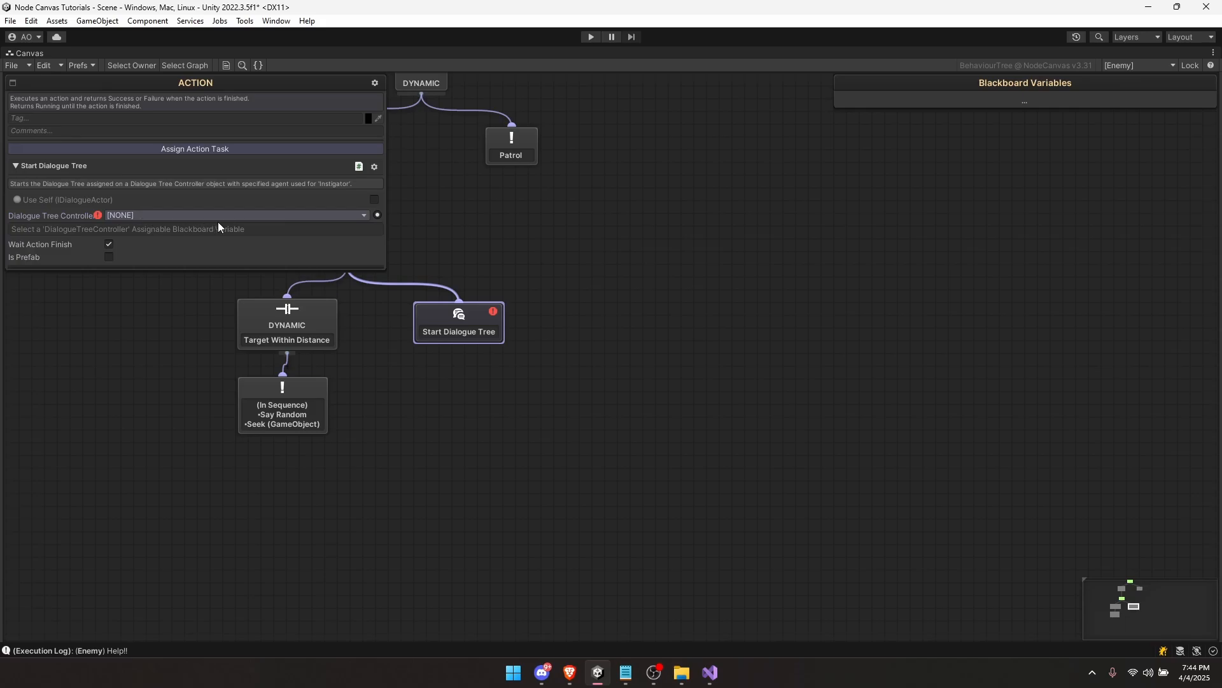
pyautogui.moveTo(502, 304); pyautogui.dragTo(634, 411, button='middle')
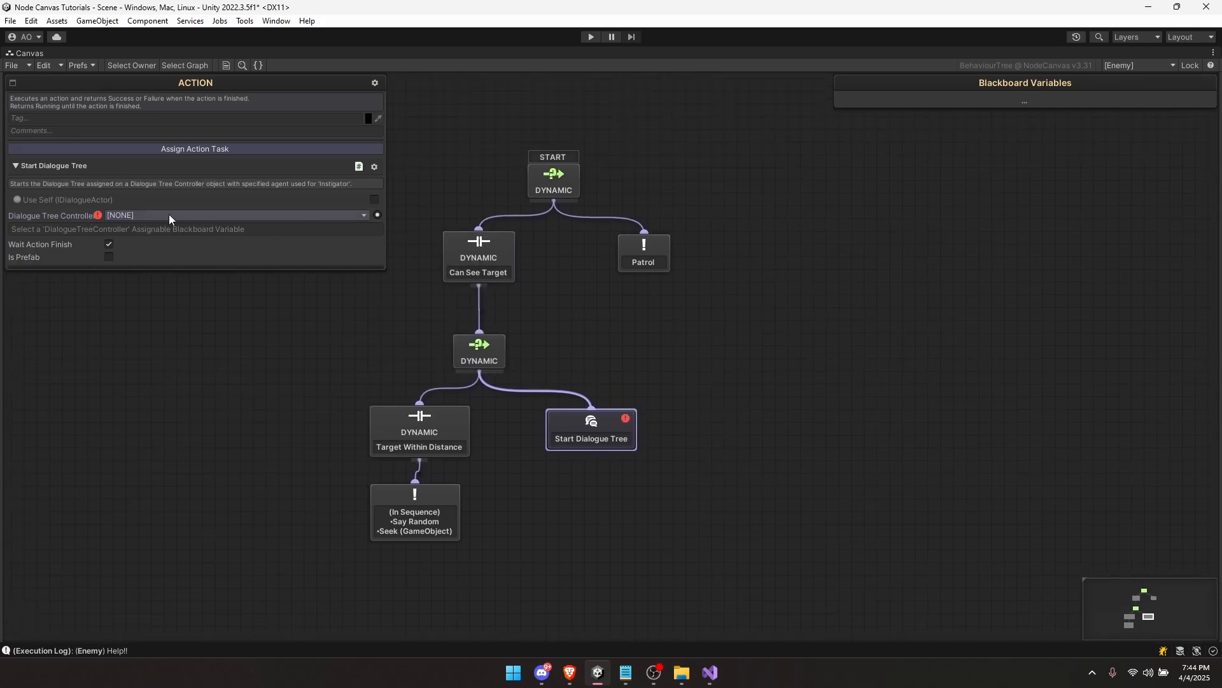
pyautogui.click(169, 214)
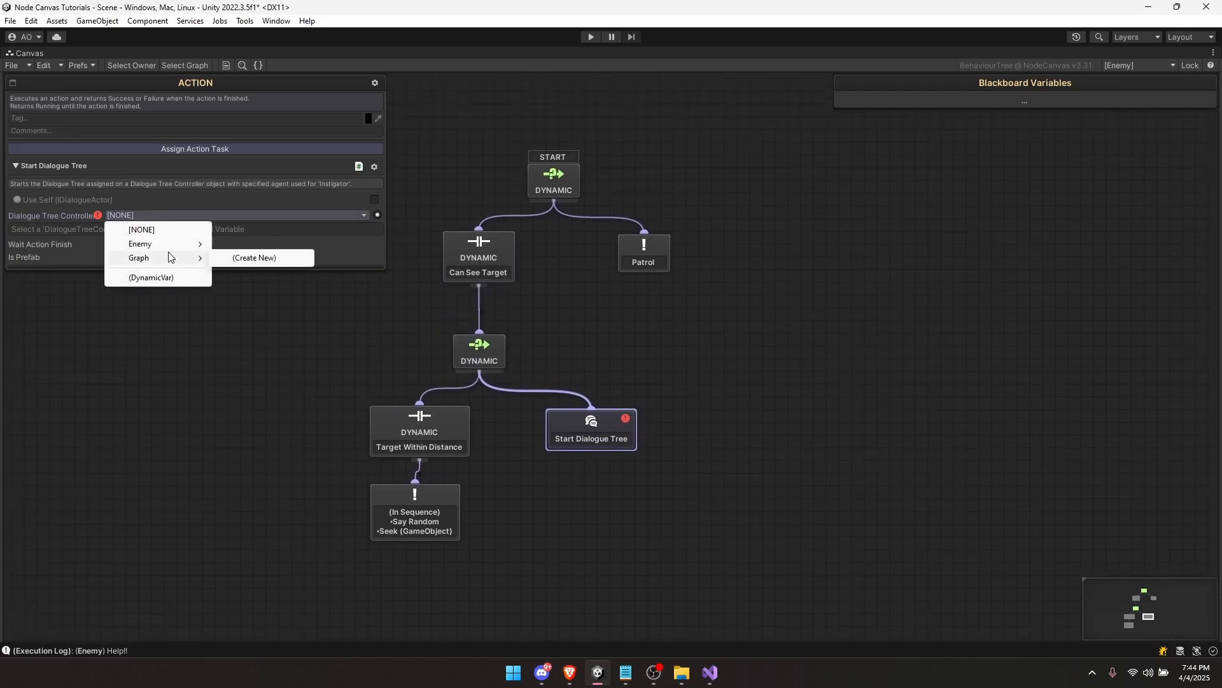
pyautogui.moveTo(172, 247)
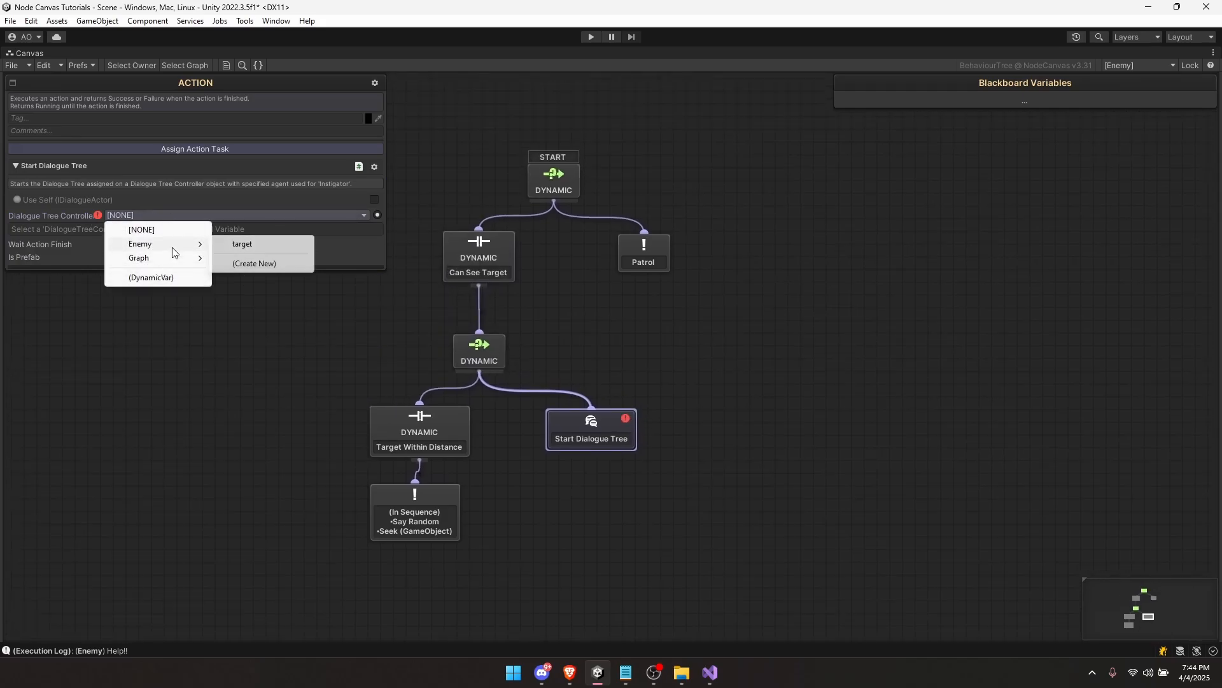
pyautogui.click(268, 263)
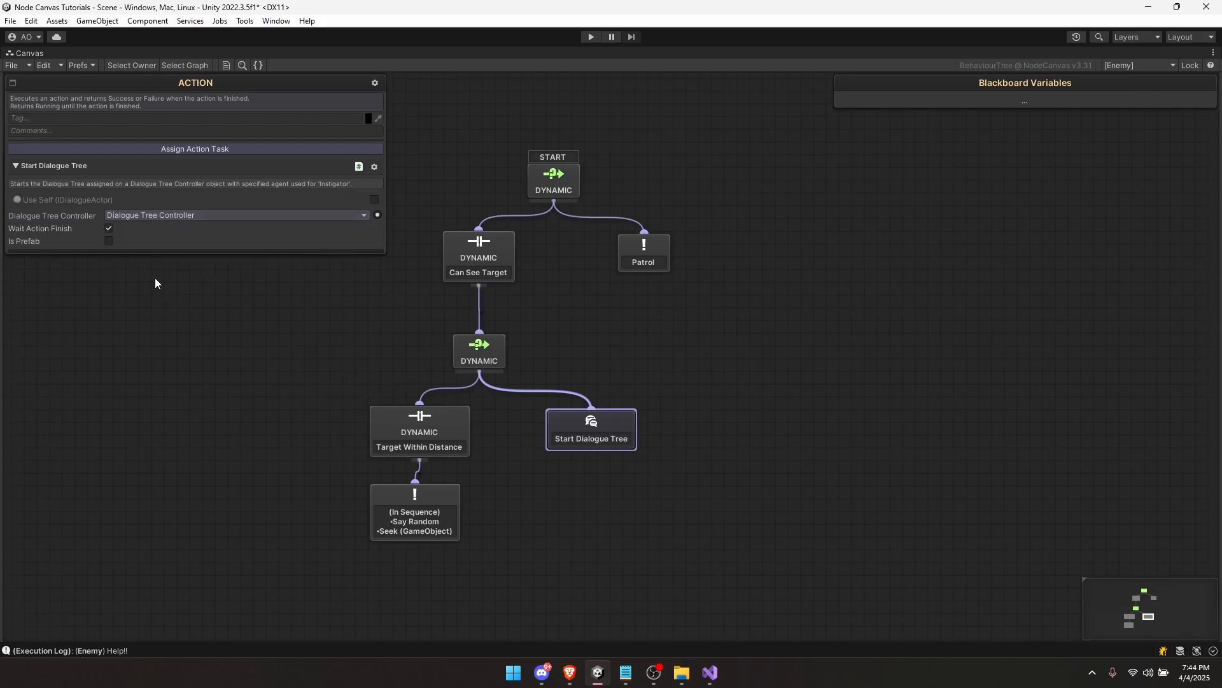
# Step: Restore the normal editor layout and assign the Enemy's Dialogue Tree Controller component to the new Dialogue Tree Controller blackboard variable
pyautogui.click(694, 360)
pyautogui.hotkey('shift', 'space')
pyautogui.scroll(-2, 1085, 293)
pyautogui.scroll(1, 1065, 404)
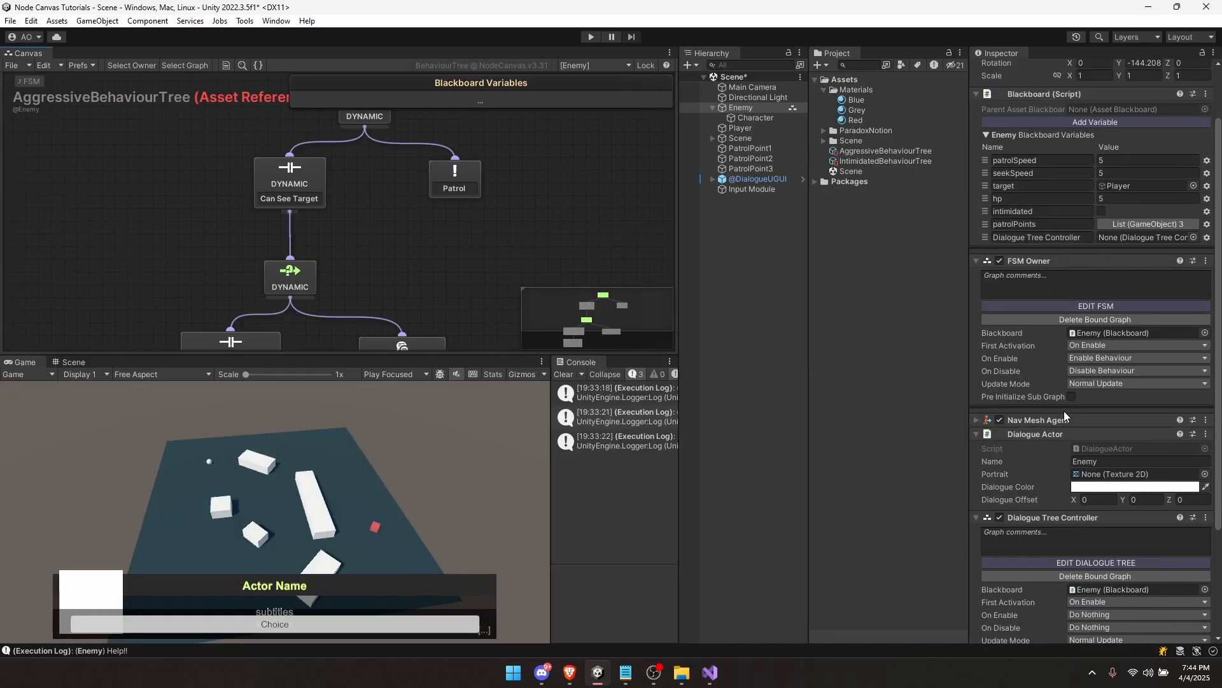
pyautogui.moveTo(1060, 517); pyautogui.dragTo(1138, 244)
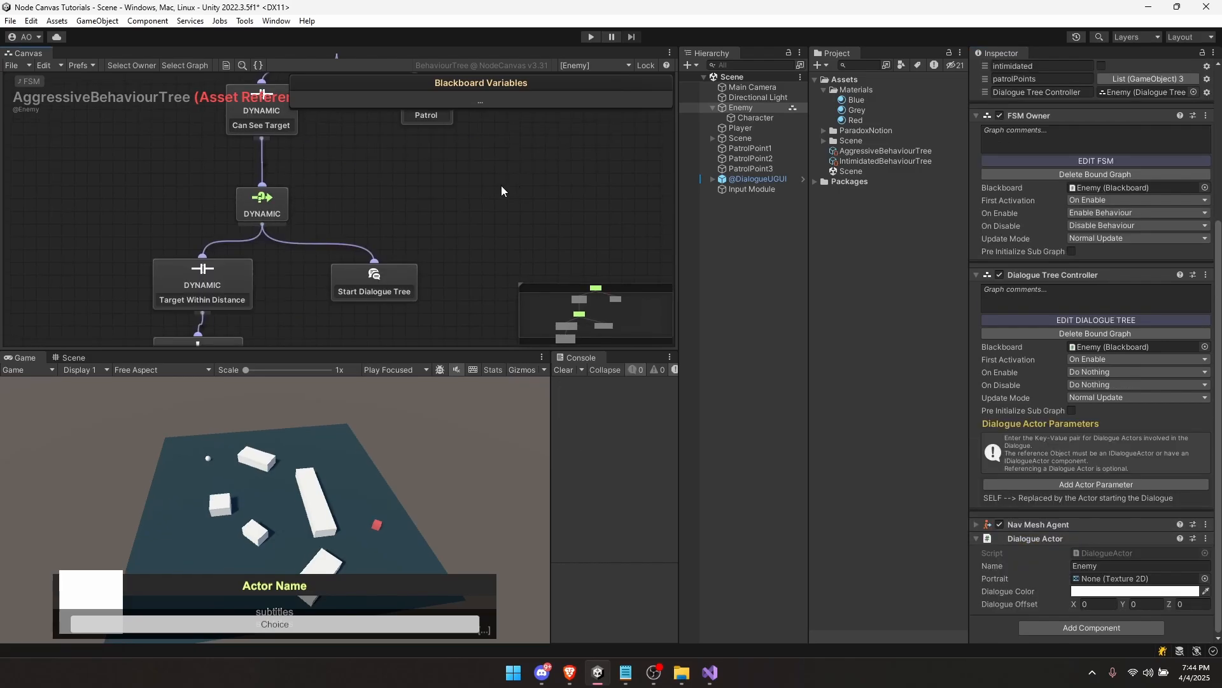
# Step: Run the scene with the Enemy's FSM open in the canvas and the Game view enlarged
pyautogui.scroll(-1, 351, 243)
pyautogui.moveTo(265, 207); pyautogui.dragTo(280, 266, button='middle')
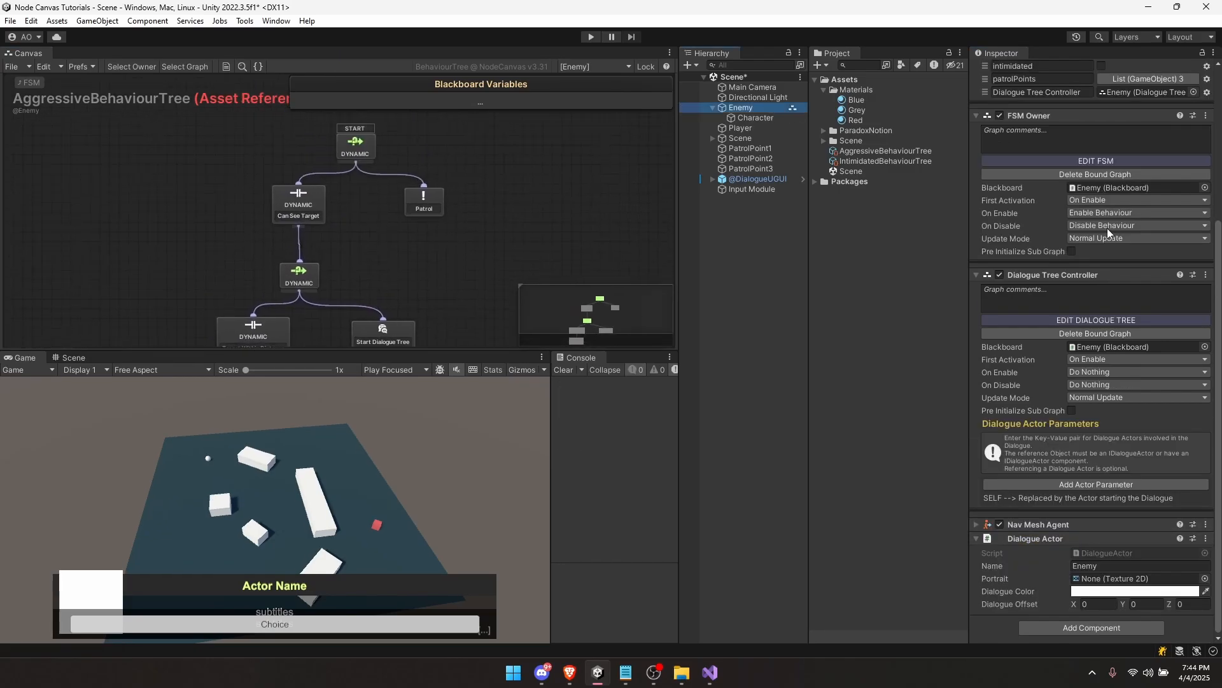
pyautogui.click(1119, 161)
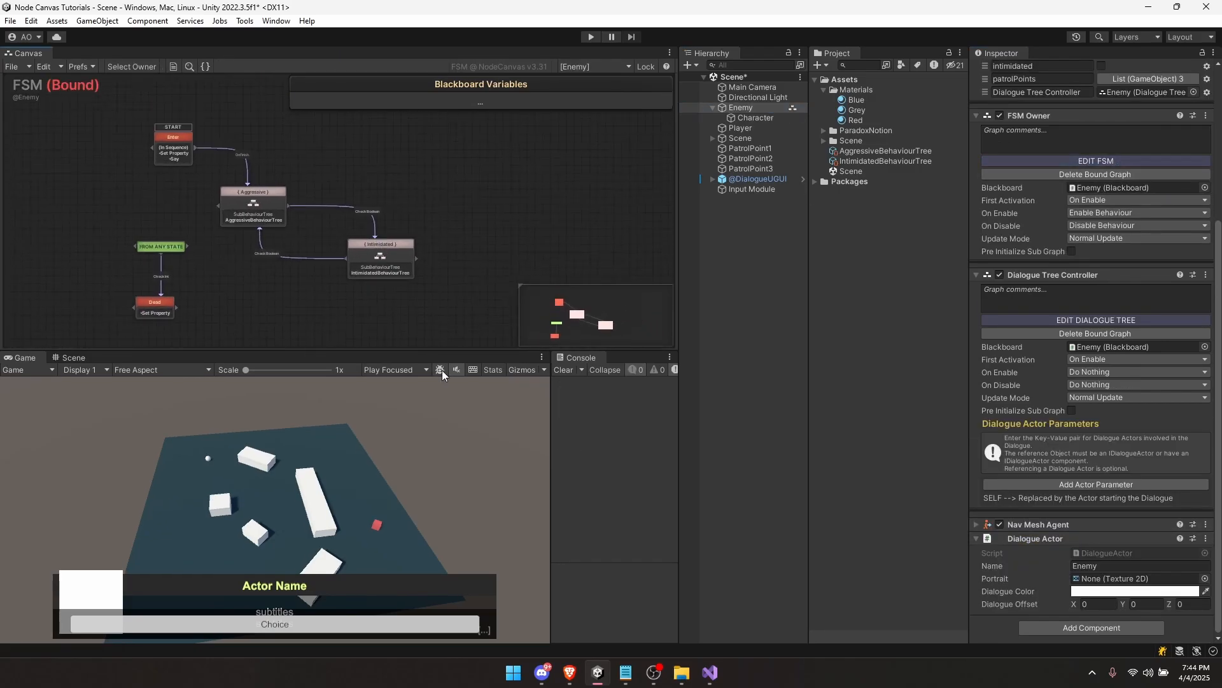
pyautogui.moveTo(433, 352); pyautogui.dragTo(433, 293)
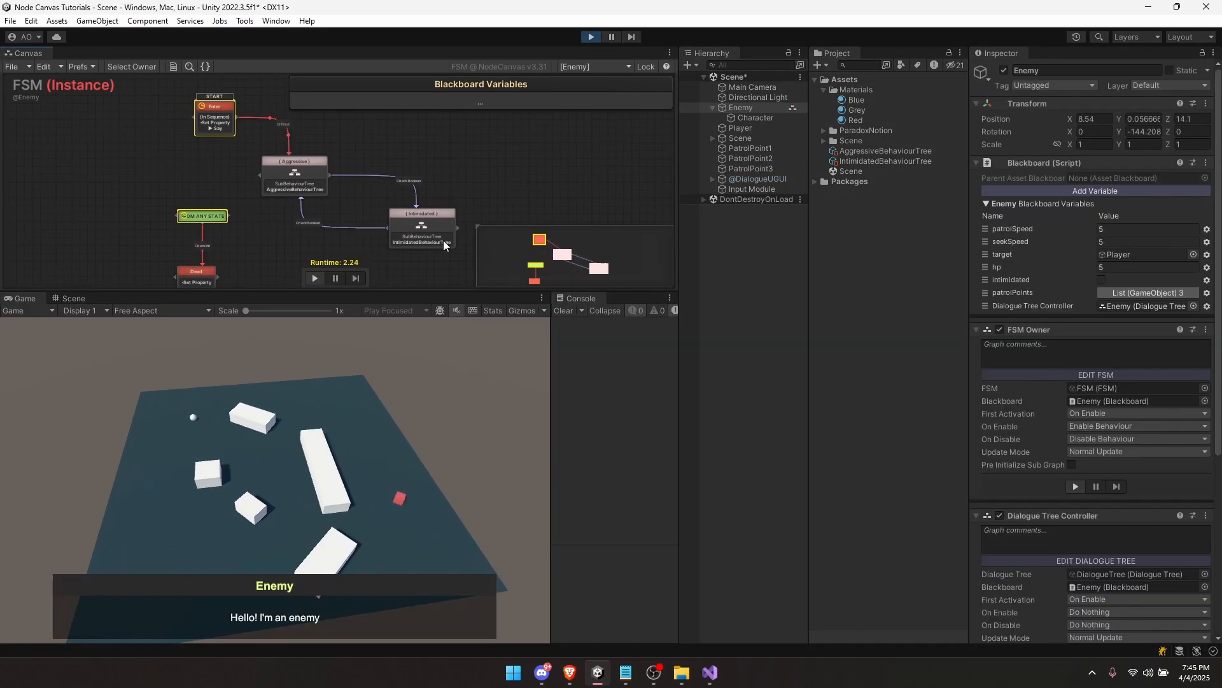
# Step: Advance the Enemy's greeting and "Don't move!" lines while monitoring the running AggressiveBehaviourTree graph
pyautogui.click(483, 630)
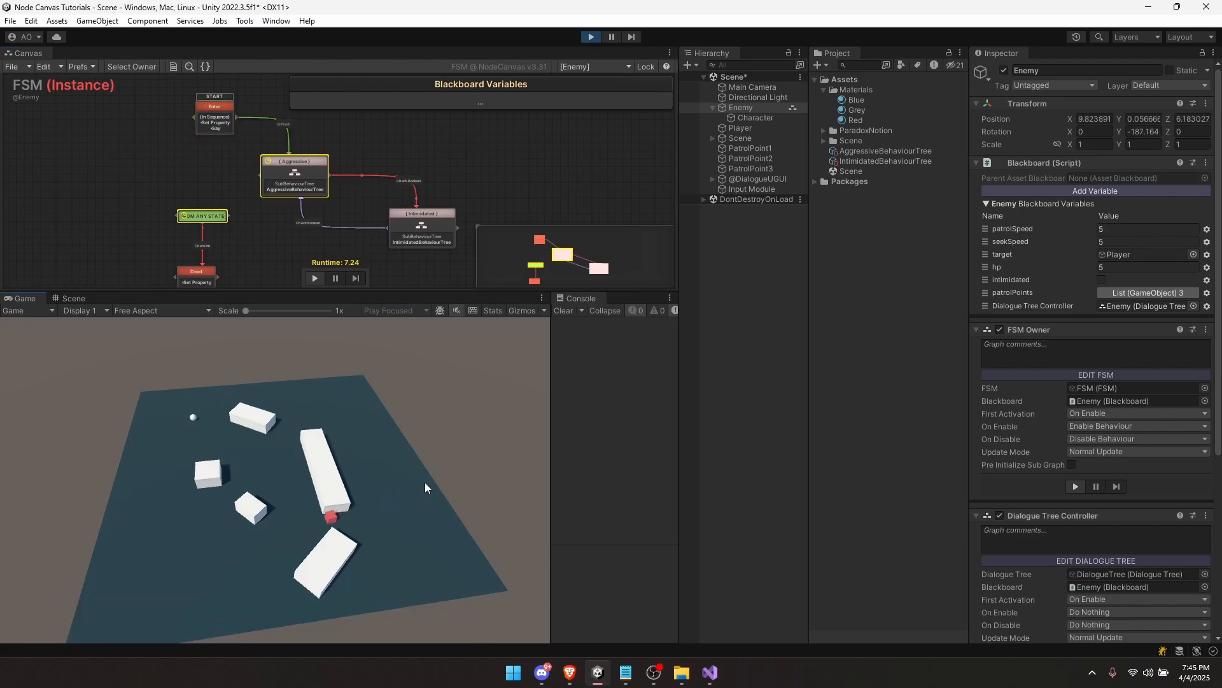
pyautogui.doubleClick(315, 173)
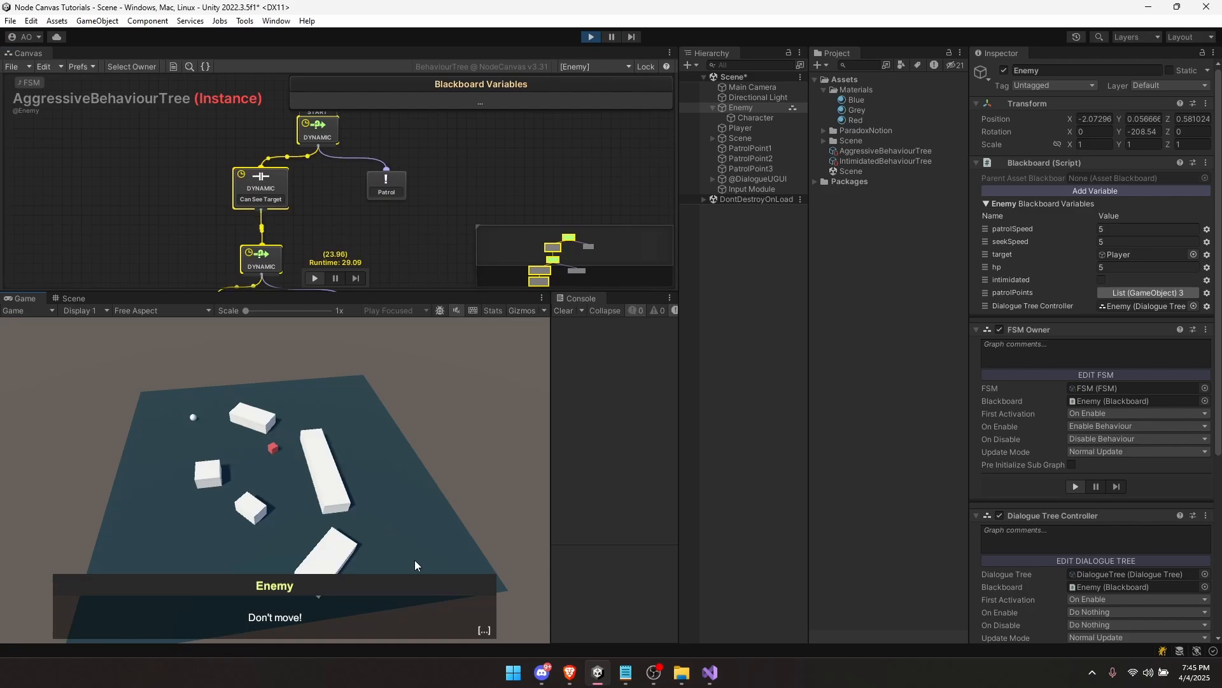
pyautogui.click(483, 627)
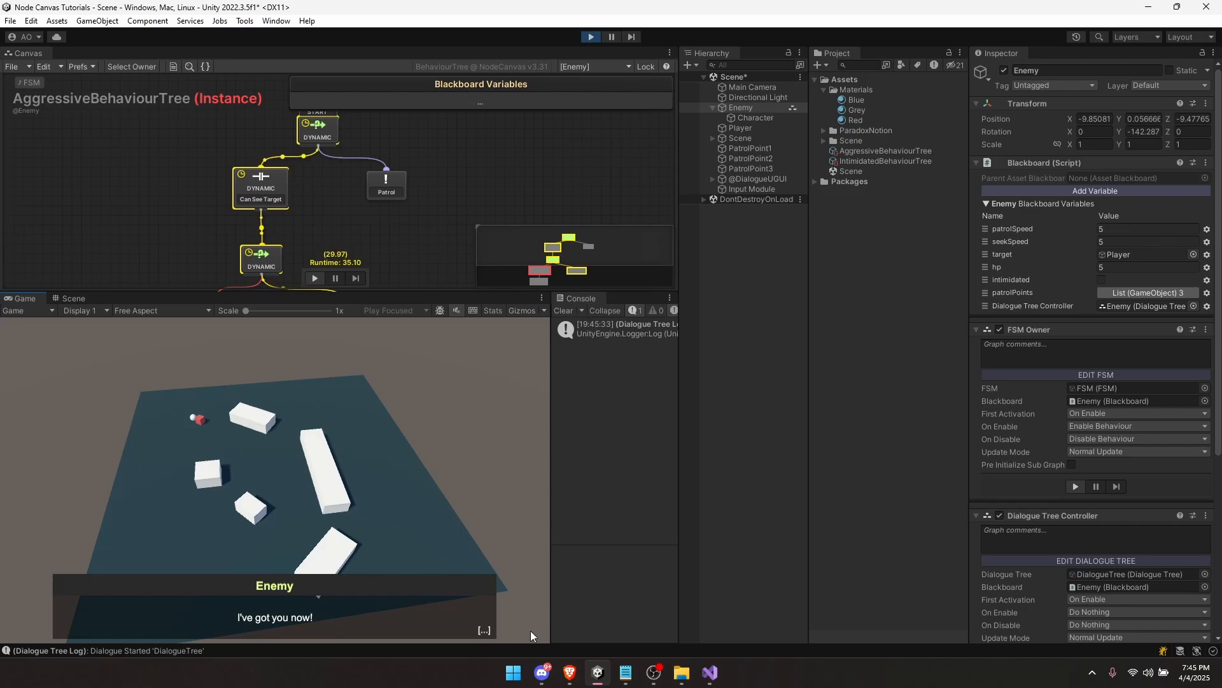
# Step: Play through the Enemy's dialogue tree, answer with "I'll kill you!" to test the intimidated branch, and stop the game
pyautogui.click(483, 628)
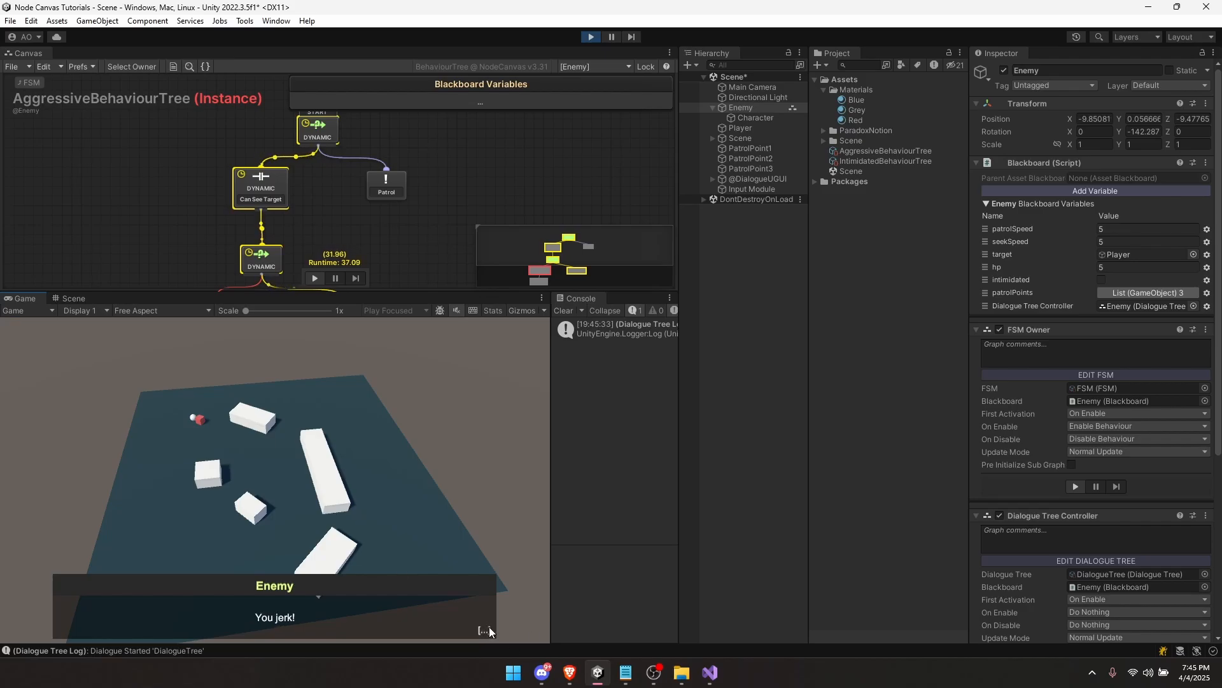
pyautogui.click(485, 630)
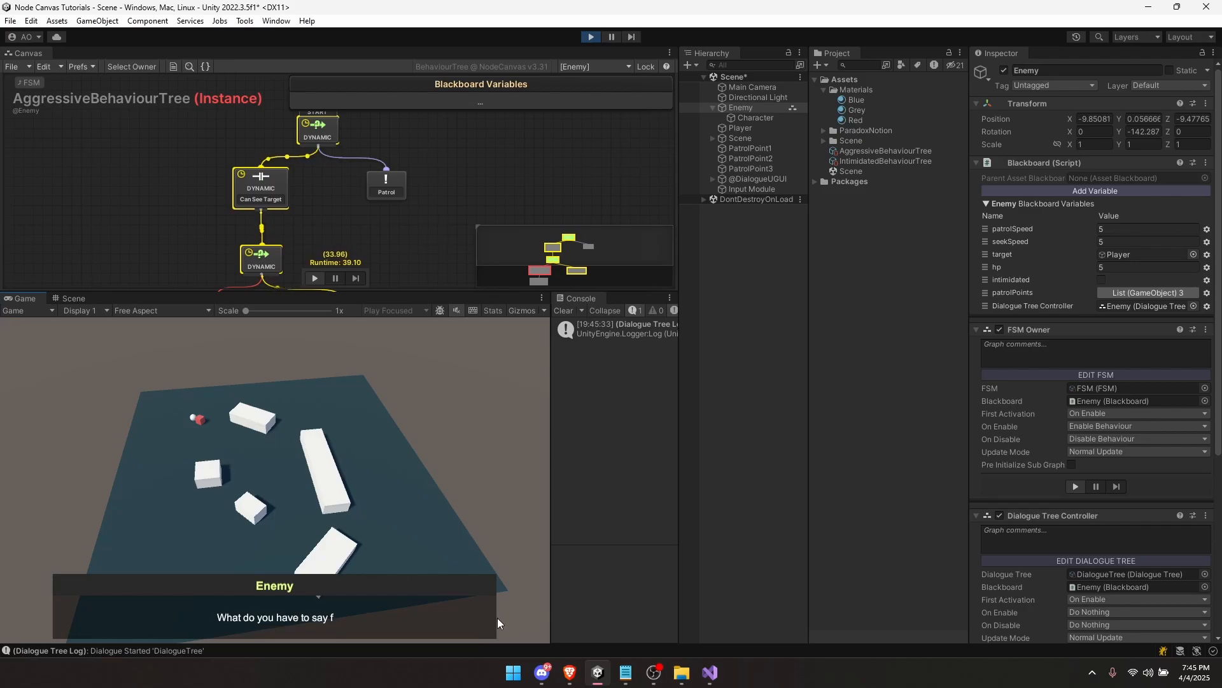
pyautogui.click(478, 630)
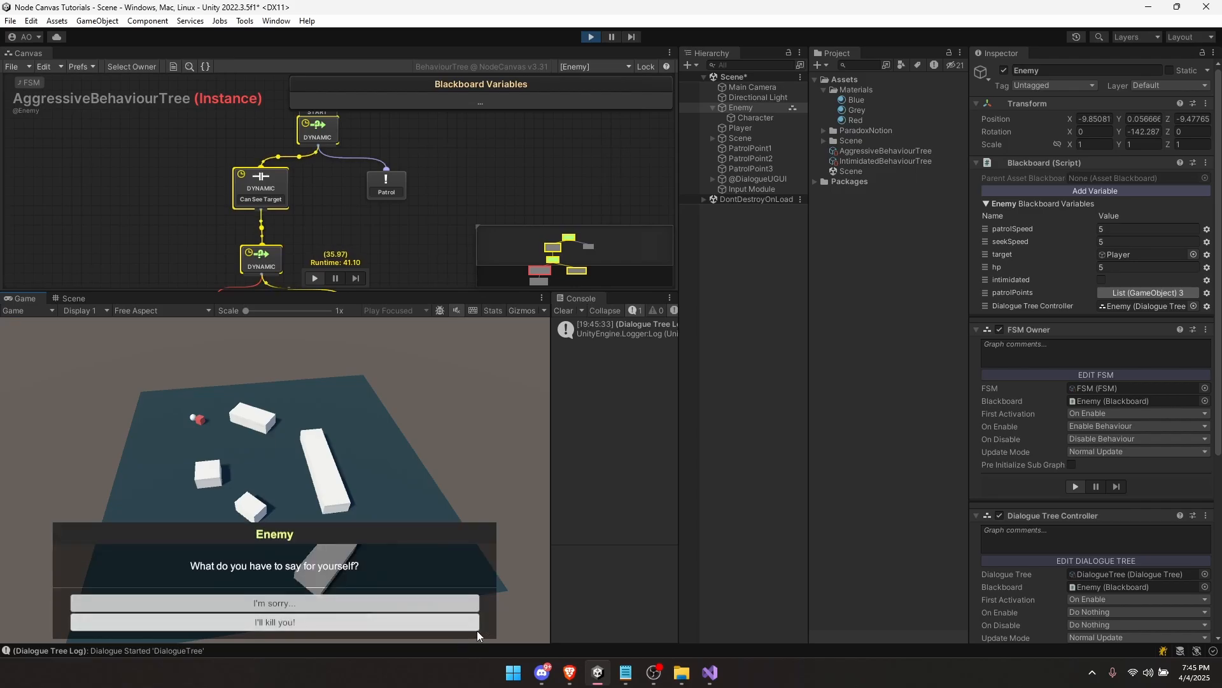
pyautogui.click(283, 627)
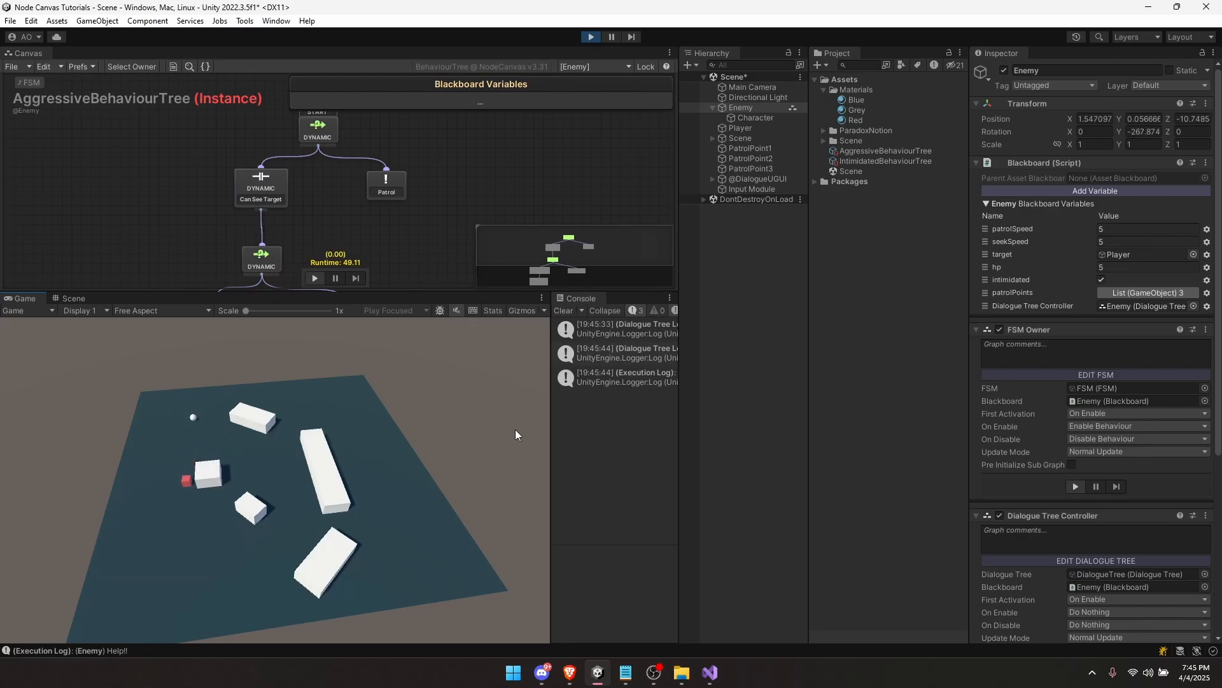
pyautogui.hotkey('ctrl', 'p')
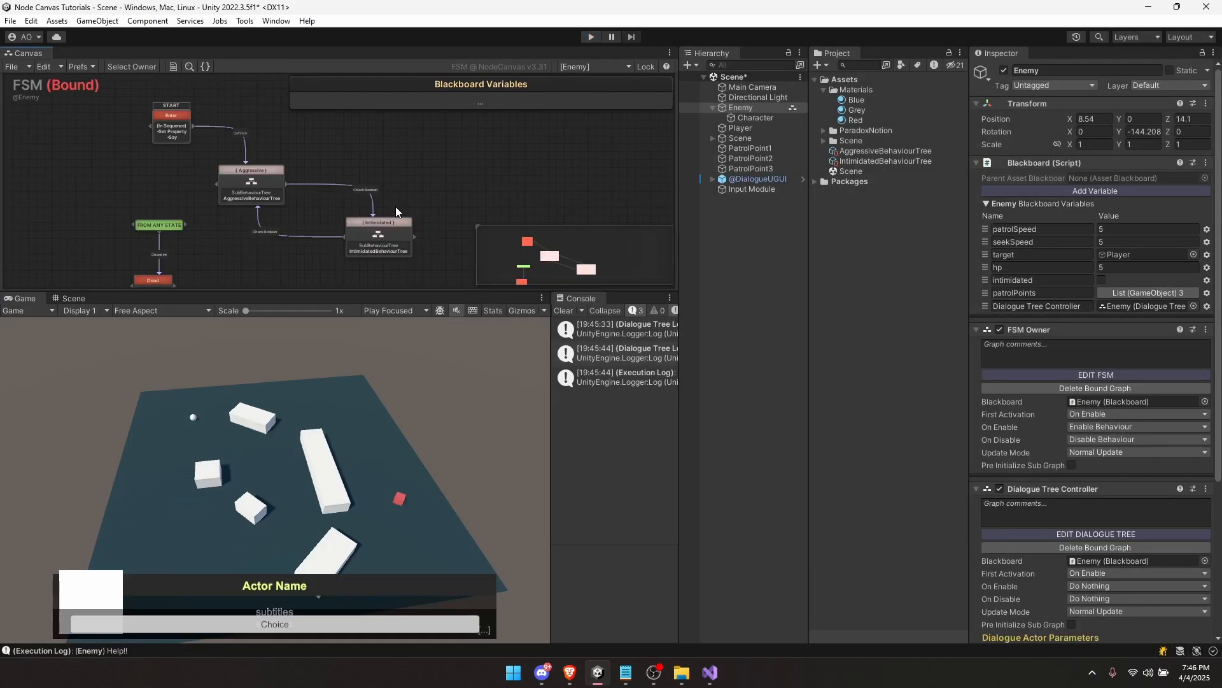